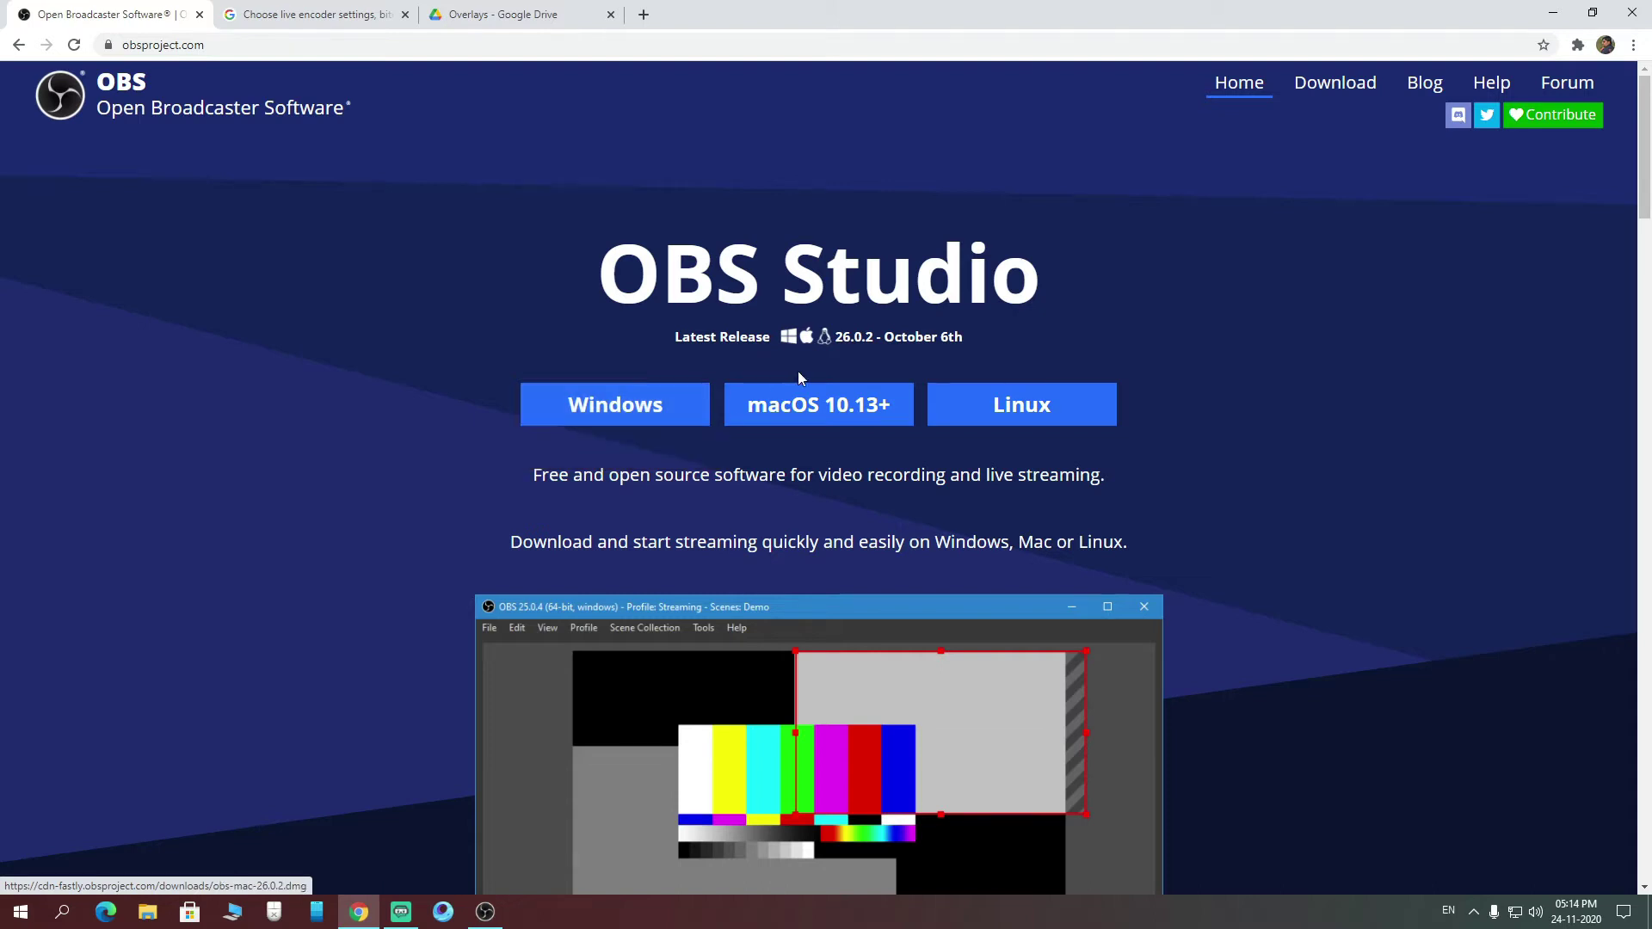
# Download the Windows installer of OBS Studio 26.0.2 and close the download welcome page.
pyautogui.click(652, 430)
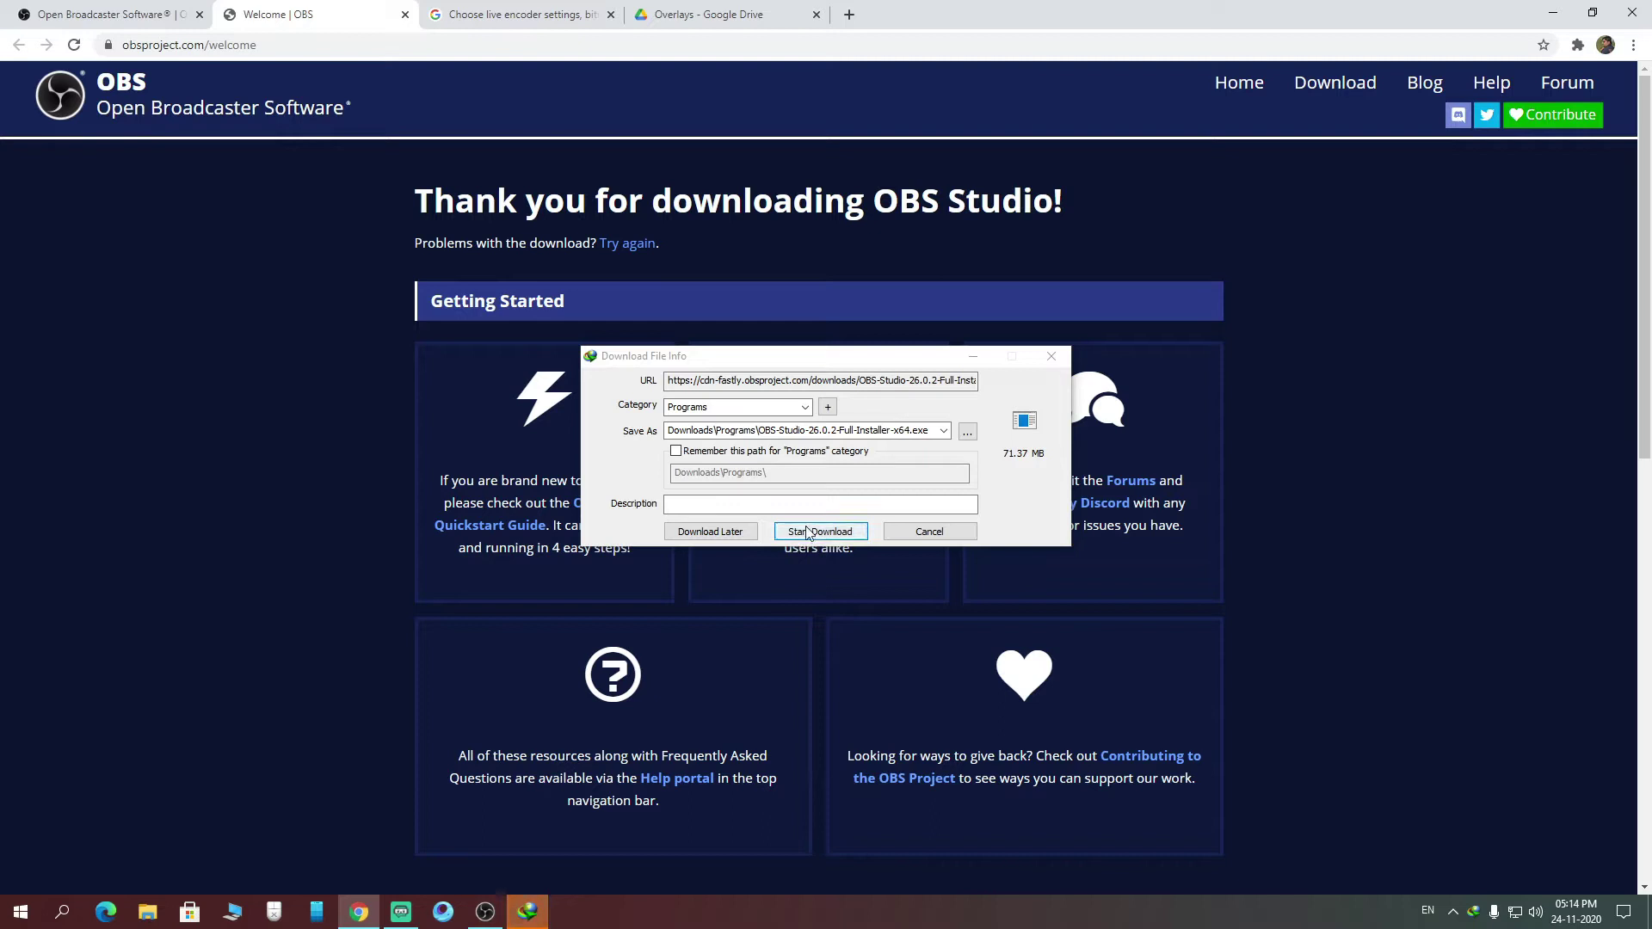
pyautogui.click(806, 538)
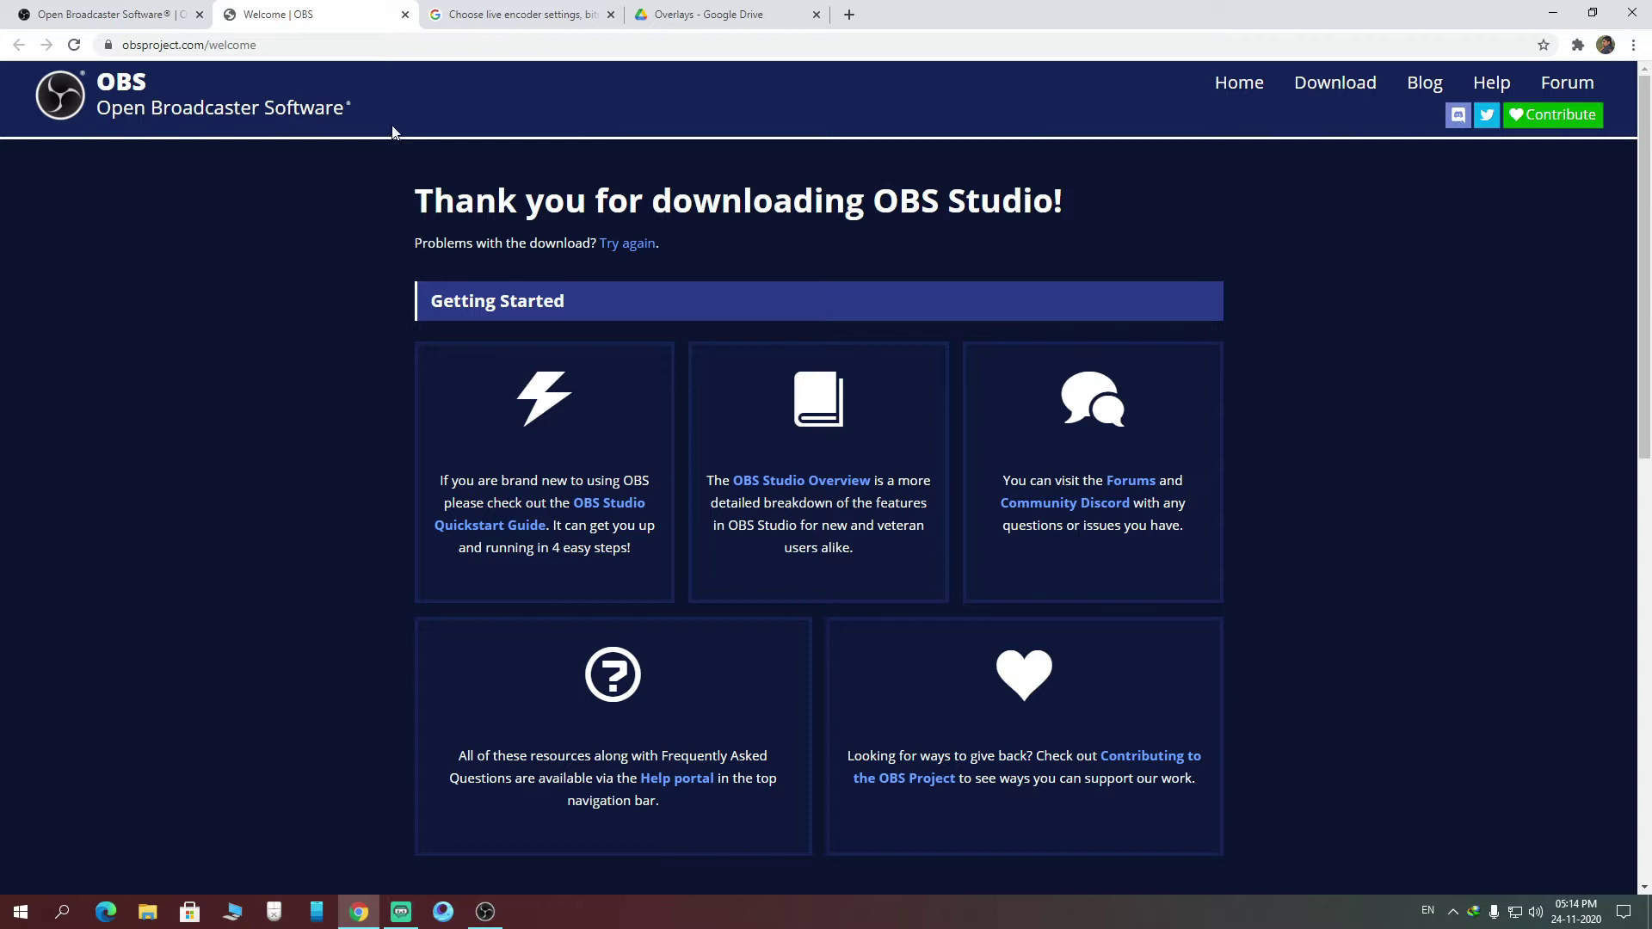
pyautogui.click(405, 14)
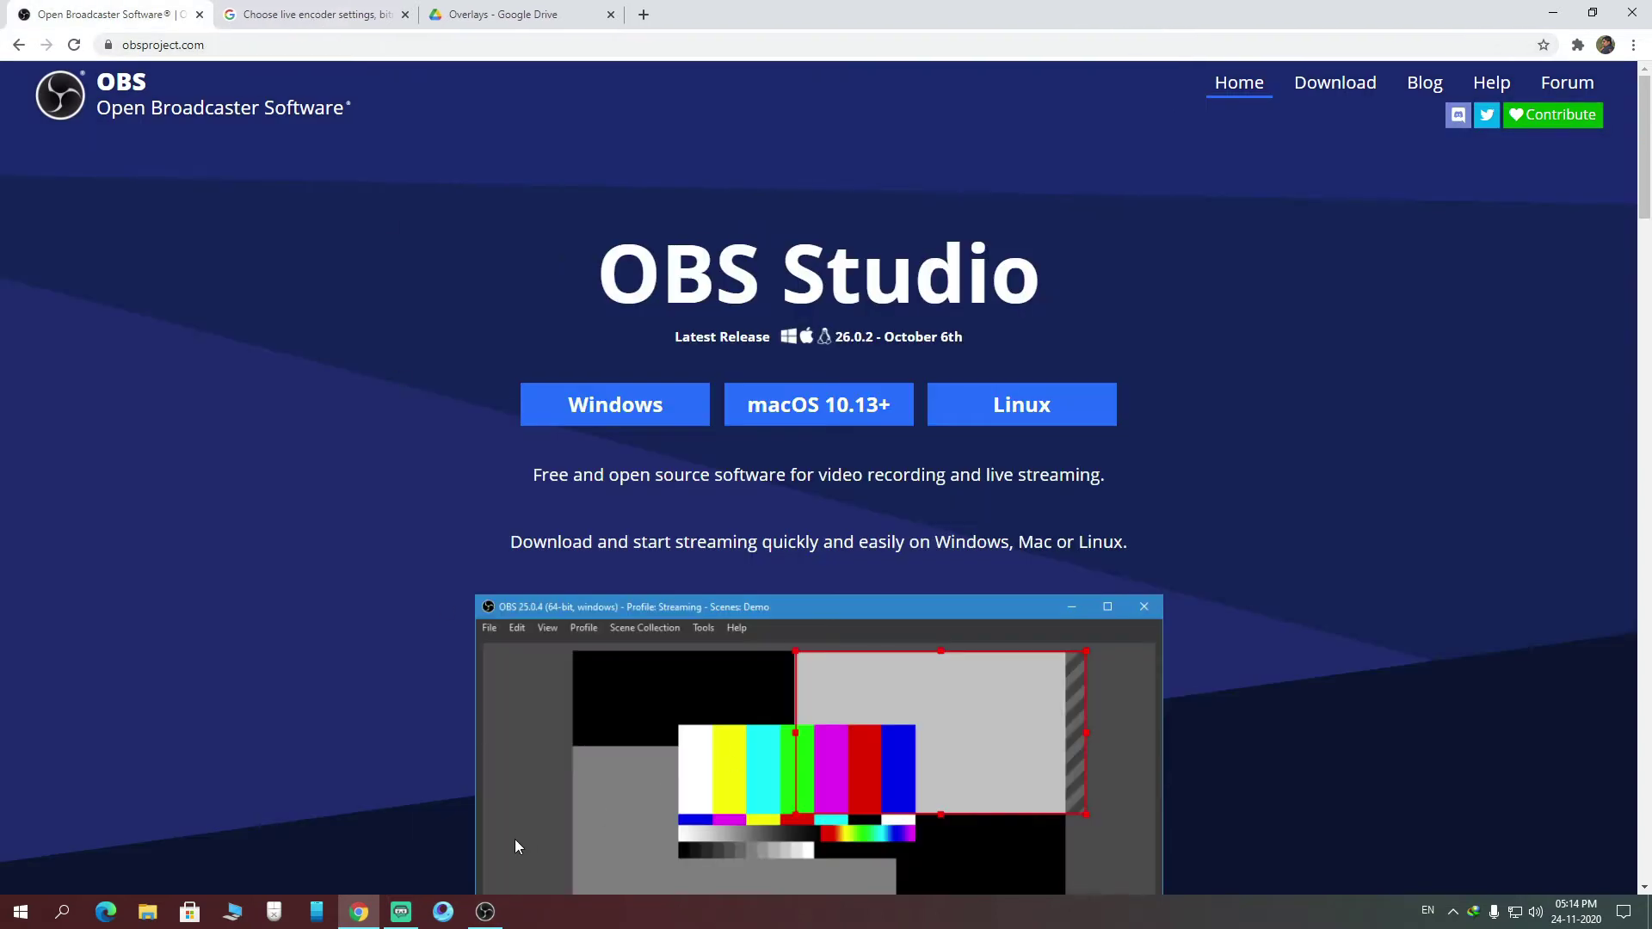
# Switch to OBS Studio and reposition its window higher on the desktop.
pyautogui.click(485, 911)
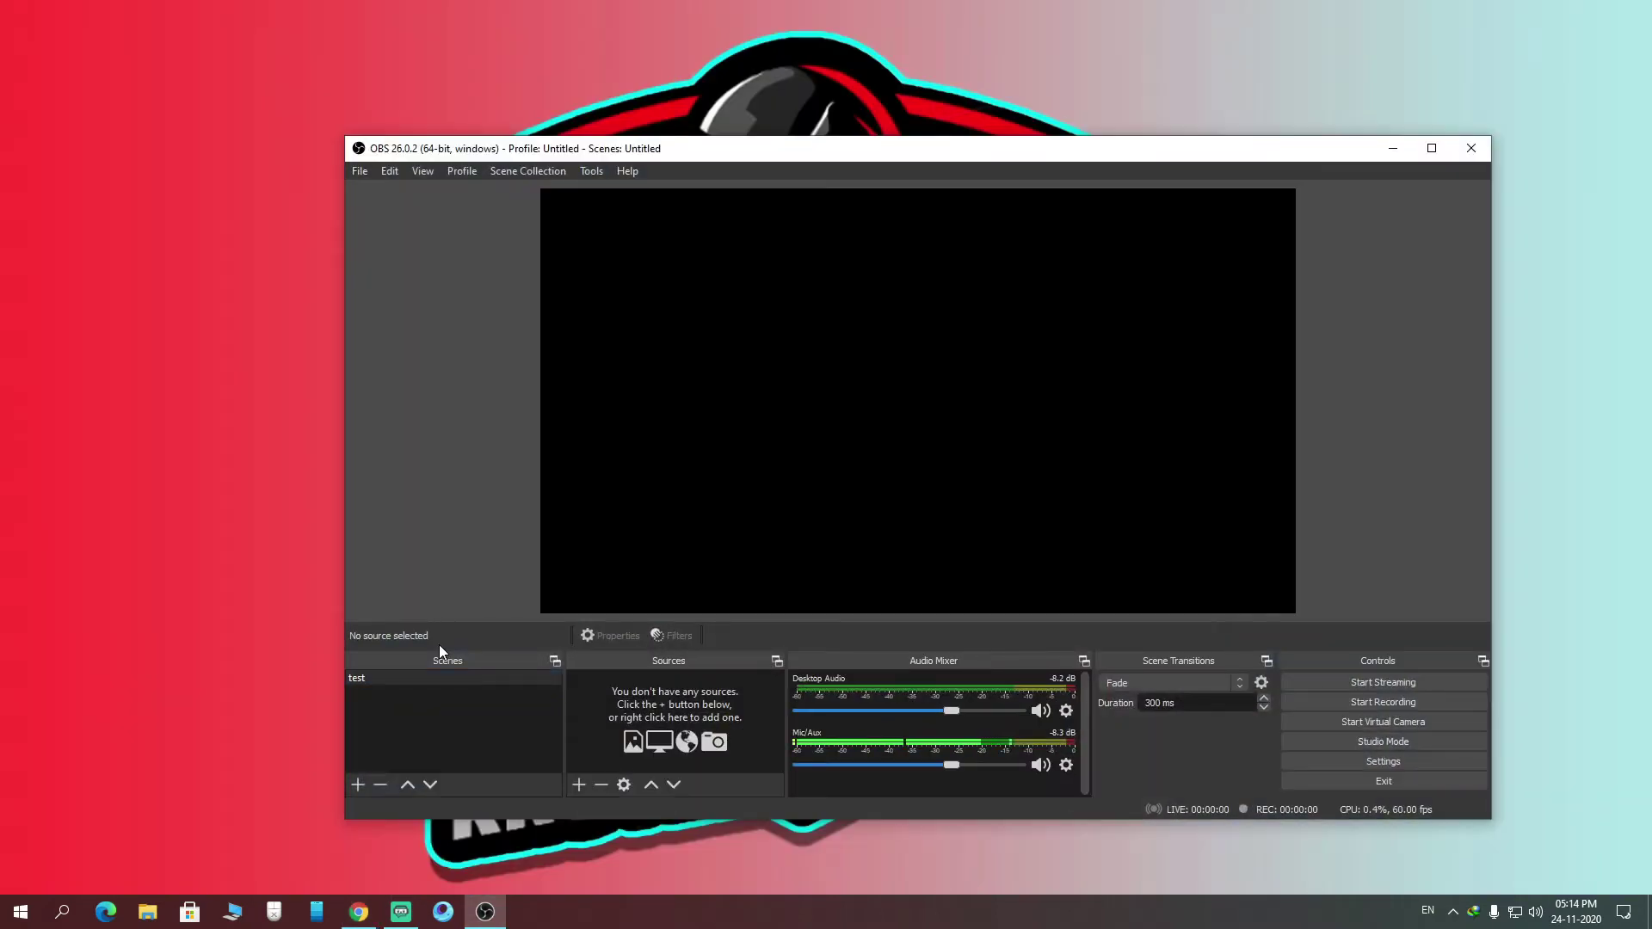
pyautogui.moveTo(782, 155); pyautogui.dragTo(710, 108)
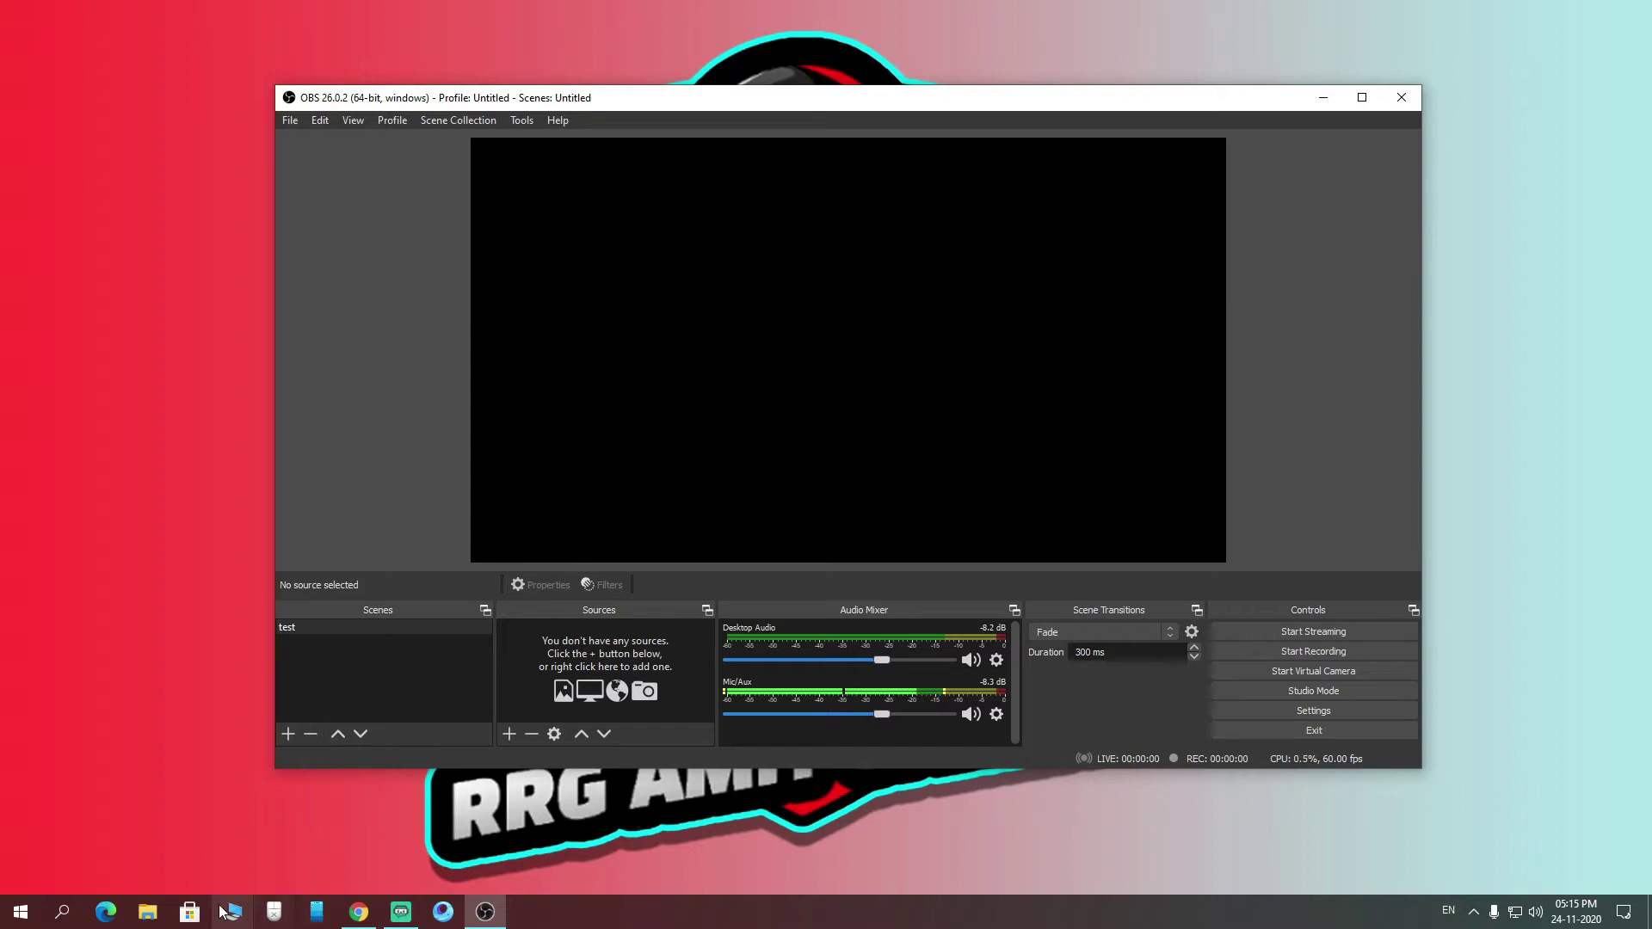
# Preview overlay video 2 from the game channel/intro/wolves.overlay folder in File Explorer and return to OBS Studio.
pyautogui.click(147, 911)
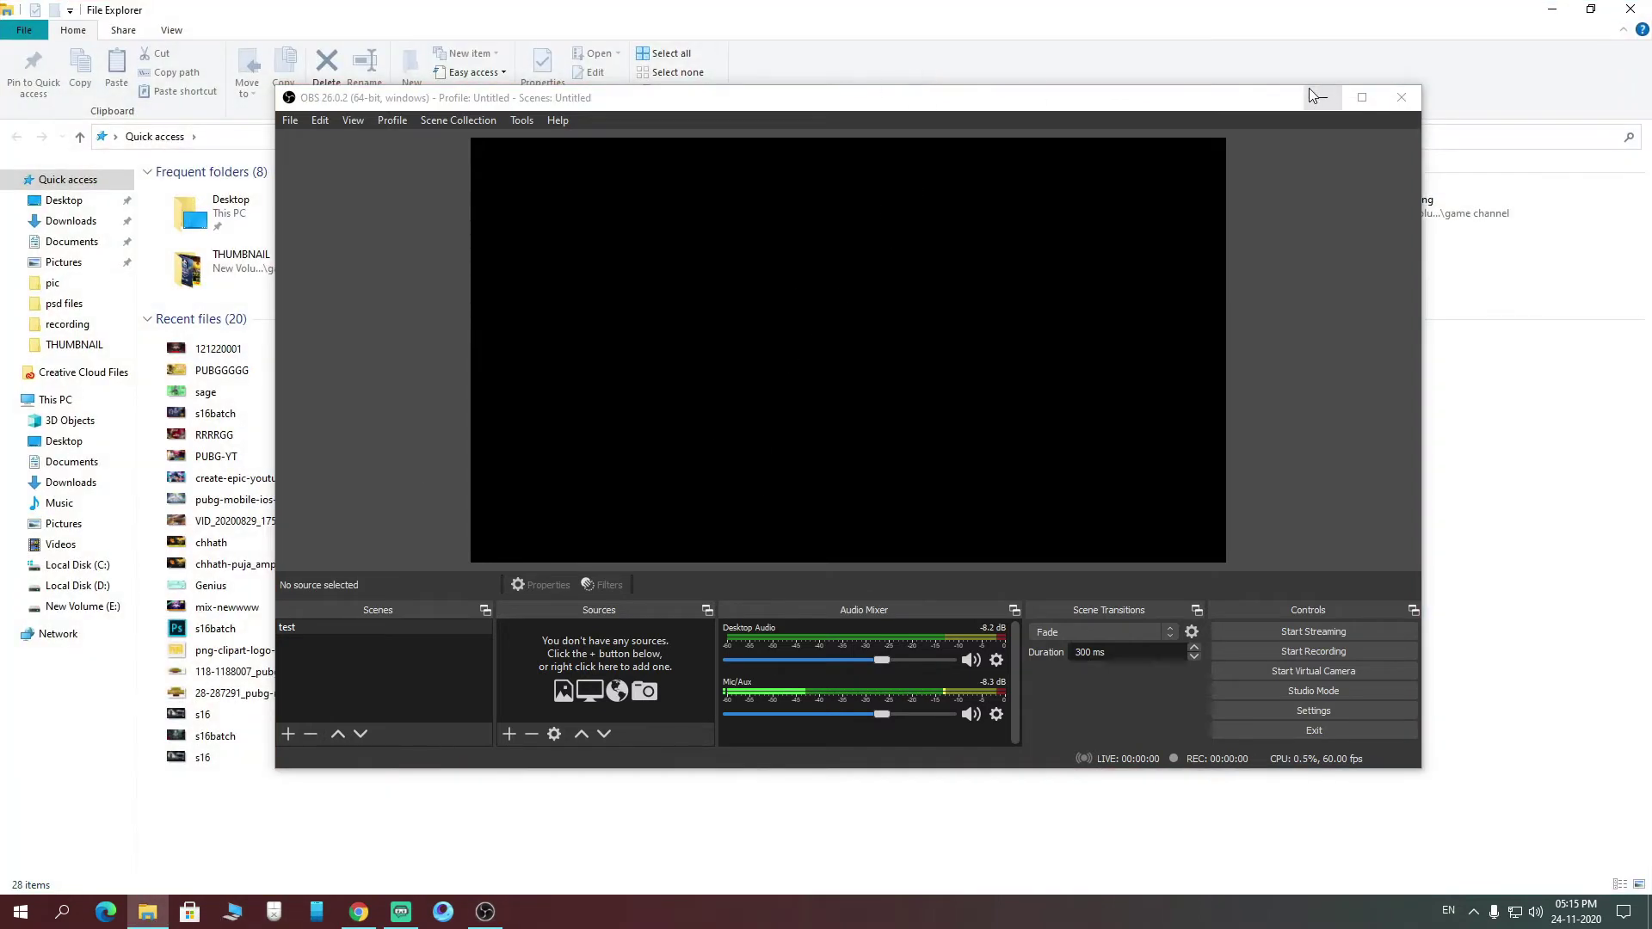
pyautogui.click(1323, 97)
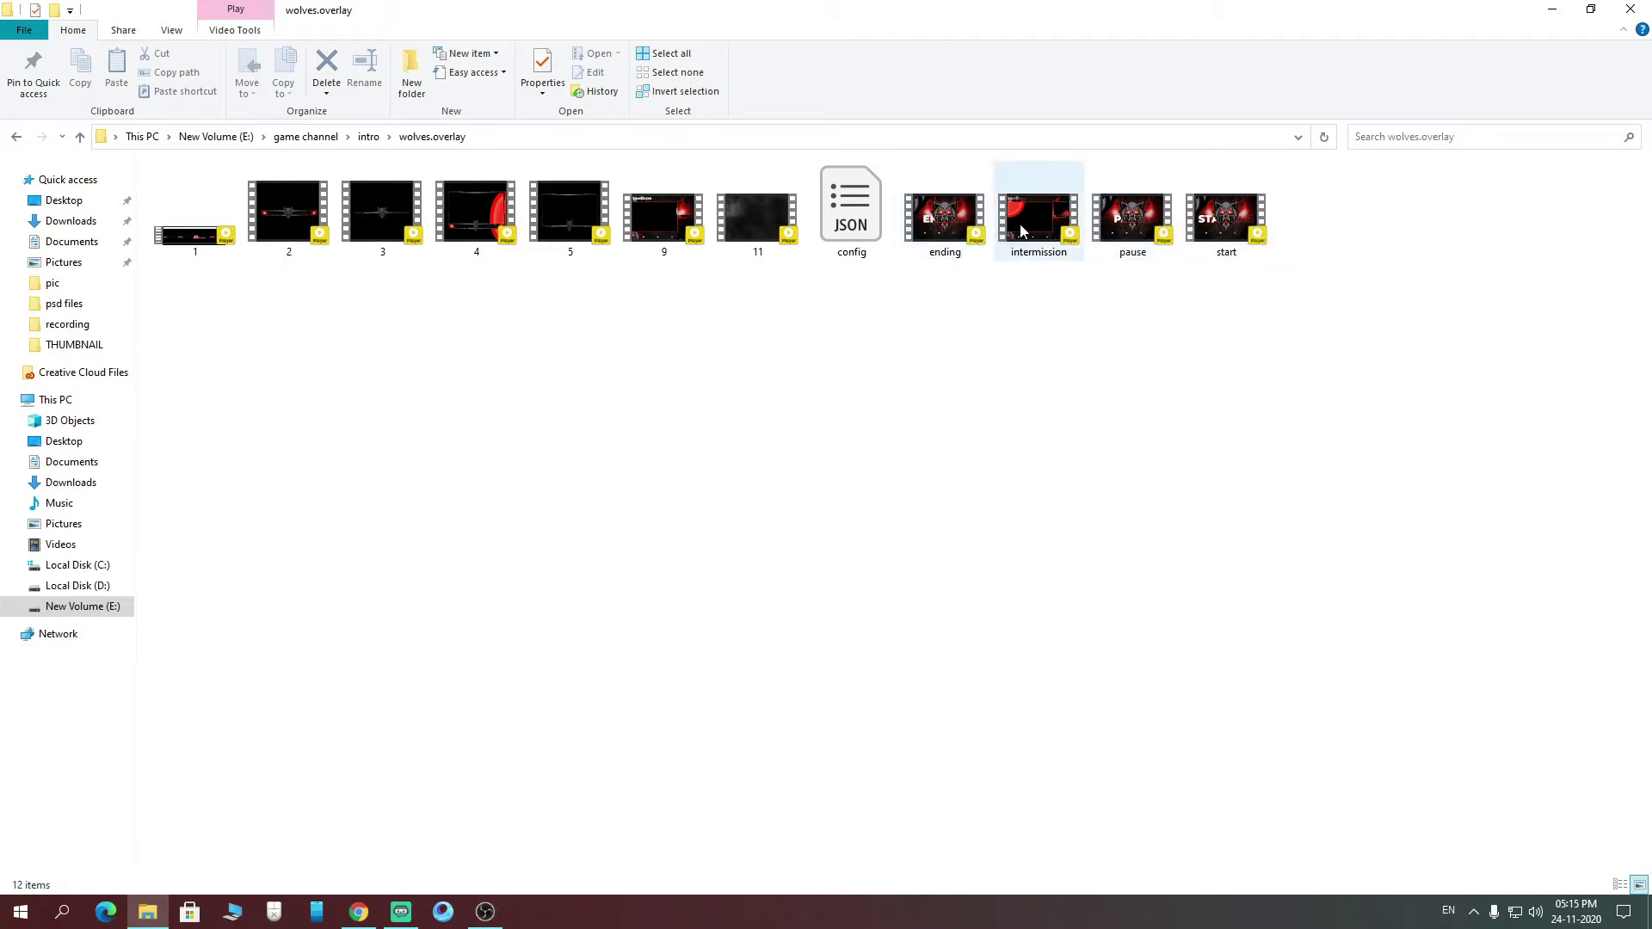
pyautogui.click(291, 212)
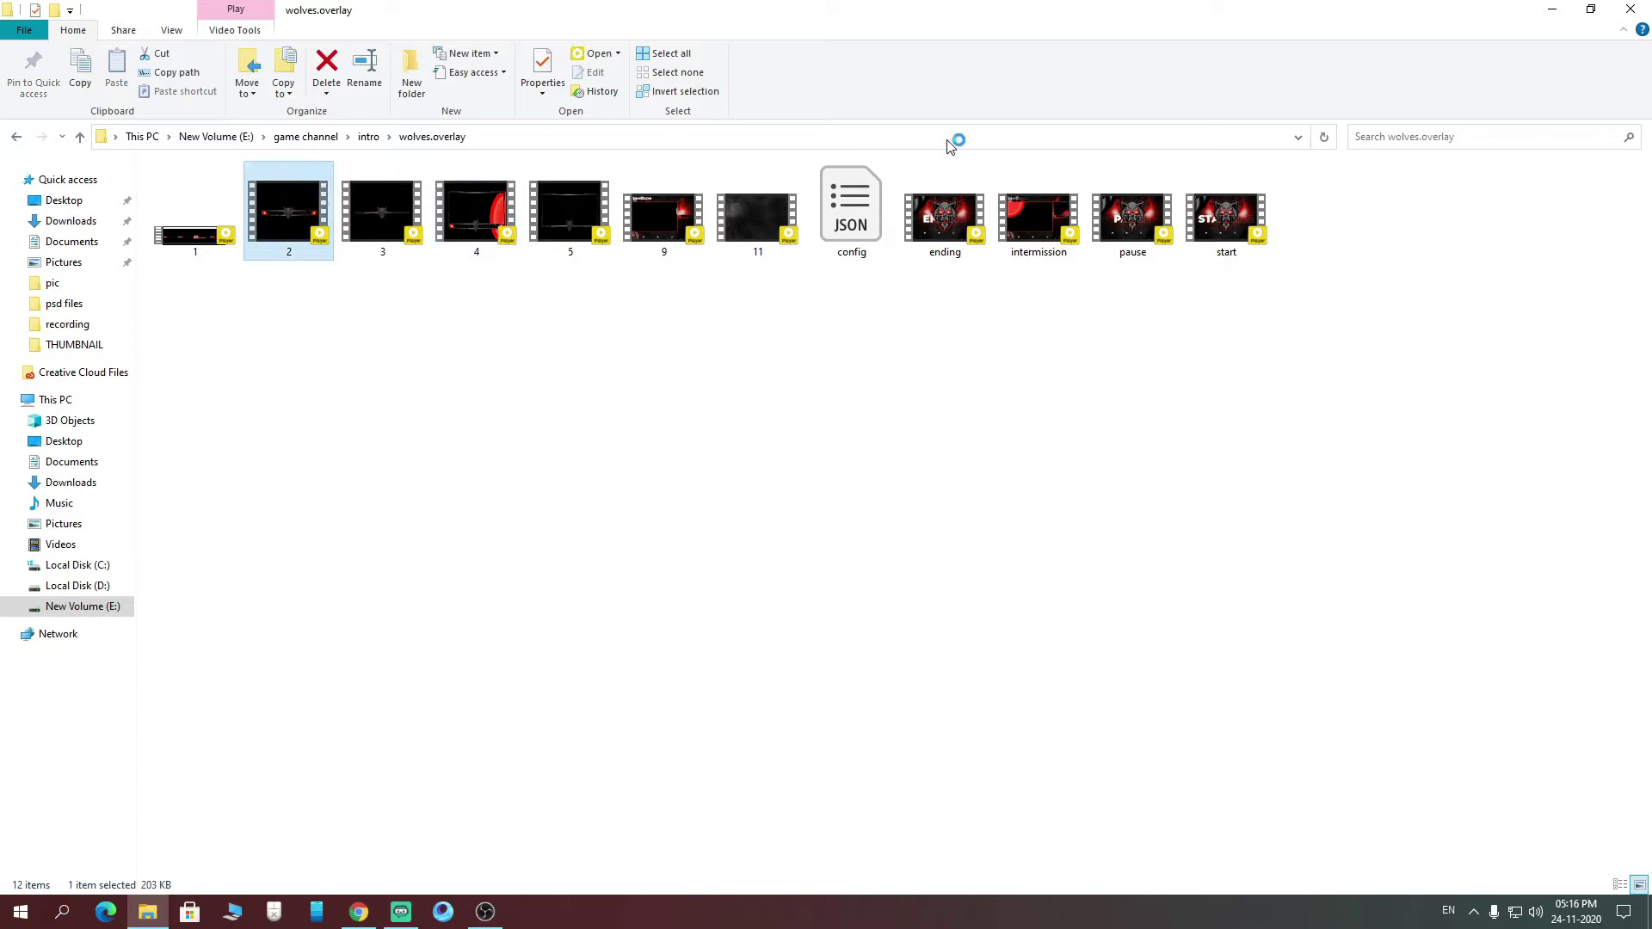
pyautogui.press('Return')
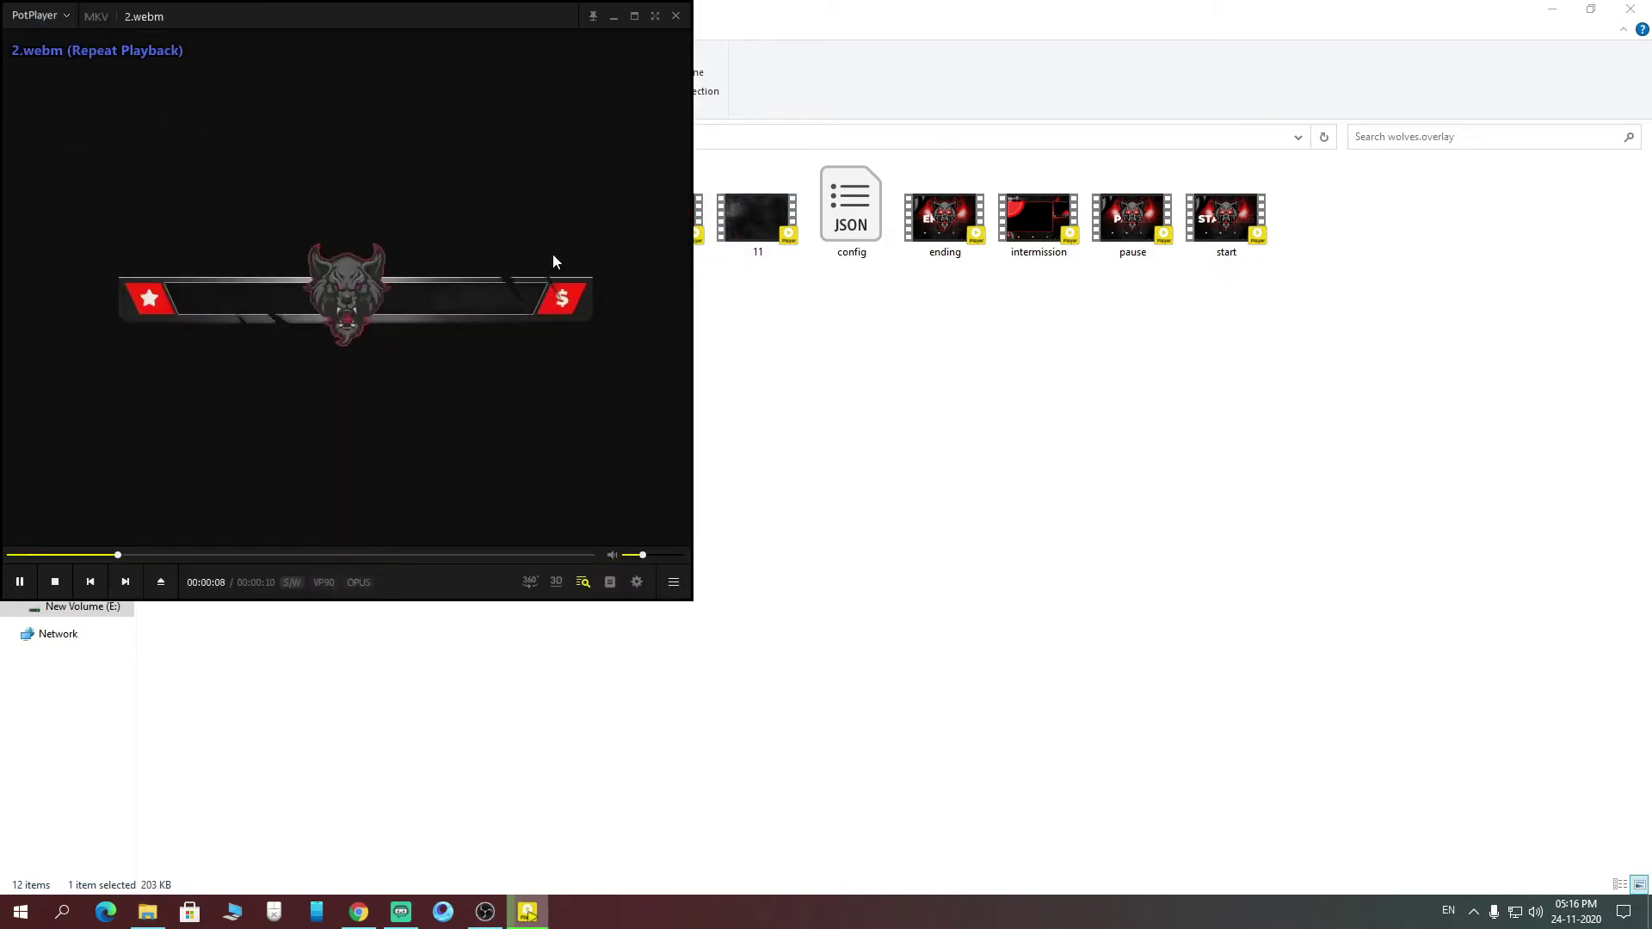
pyautogui.click(674, 16)
pyautogui.click(745, 376)
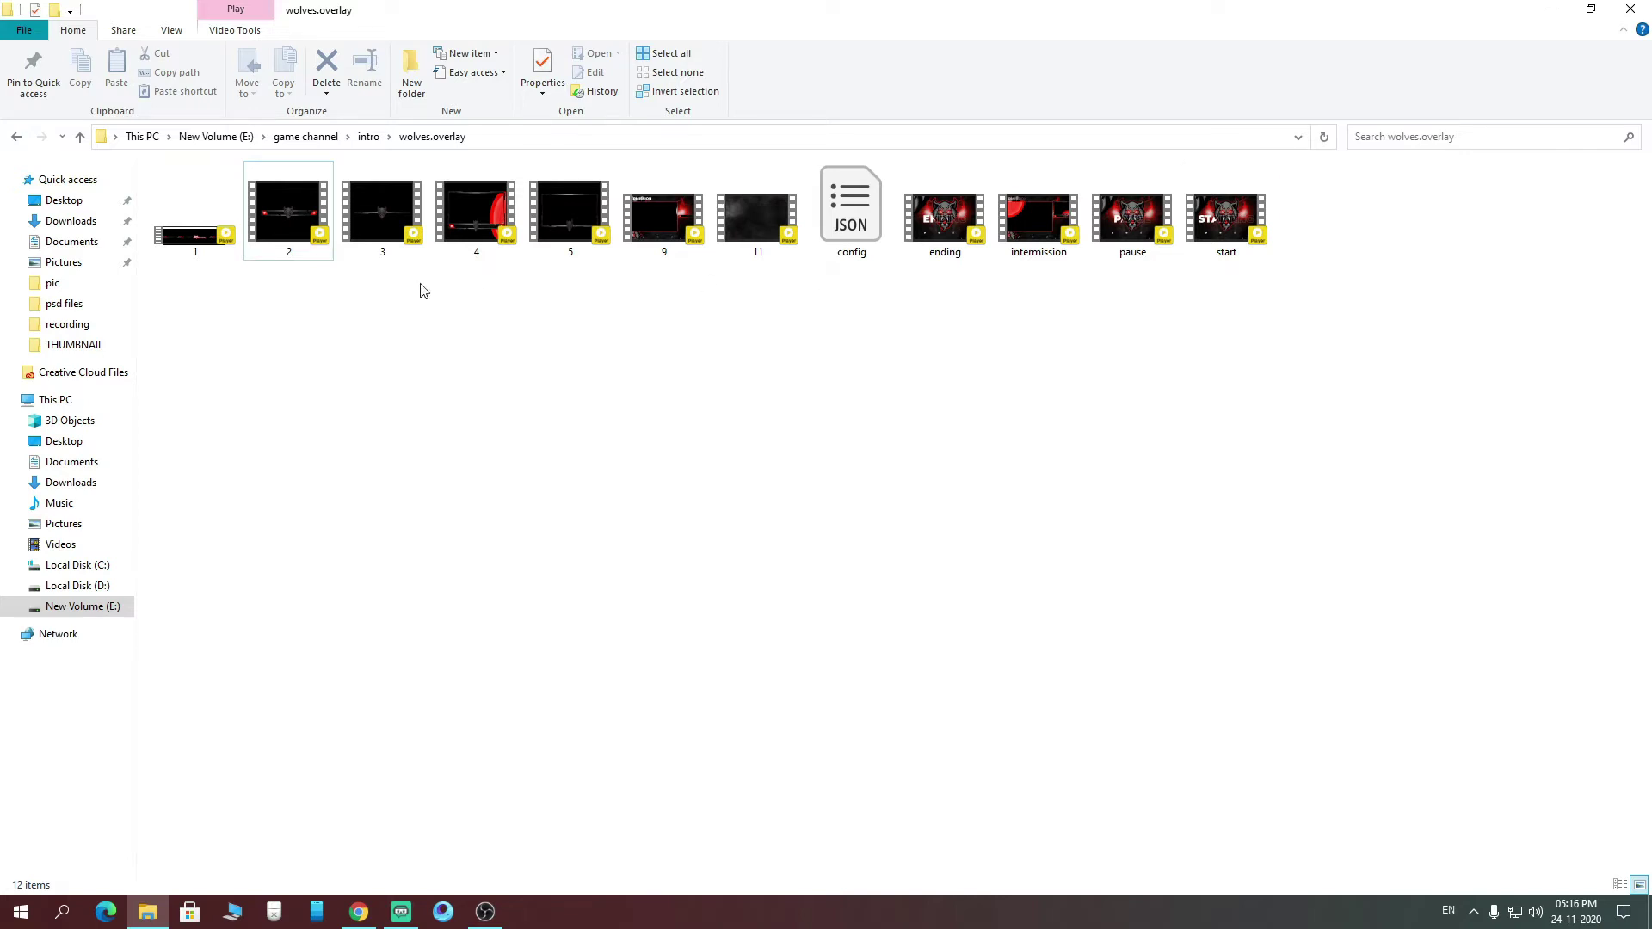
pyautogui.click(1553, 12)
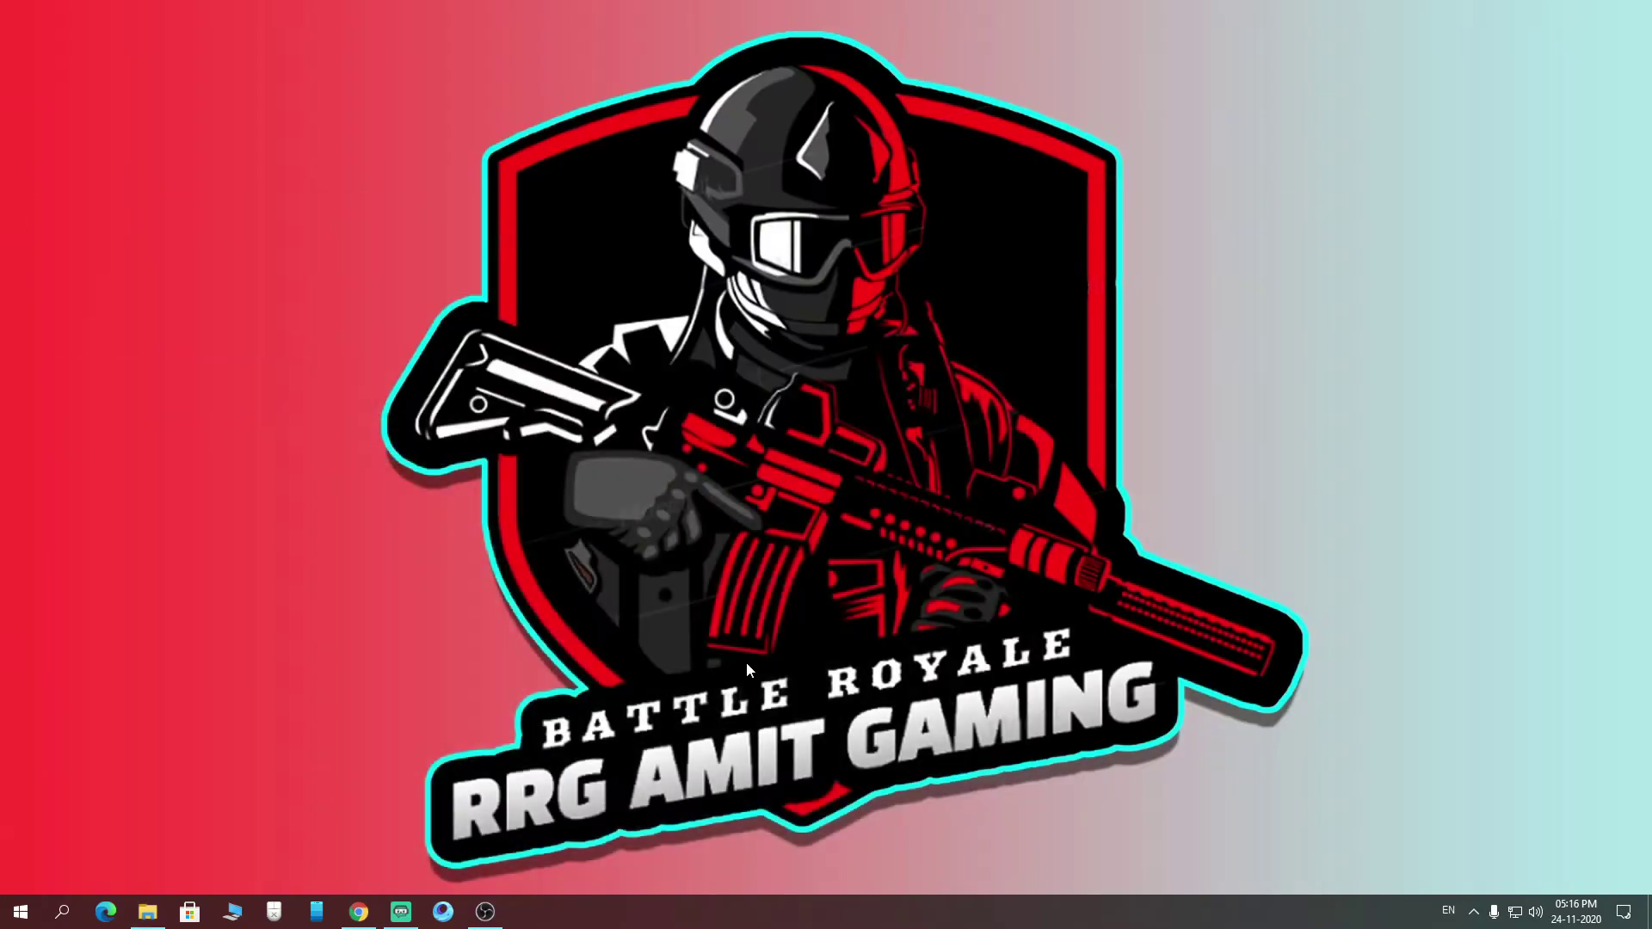
pyautogui.click(485, 911)
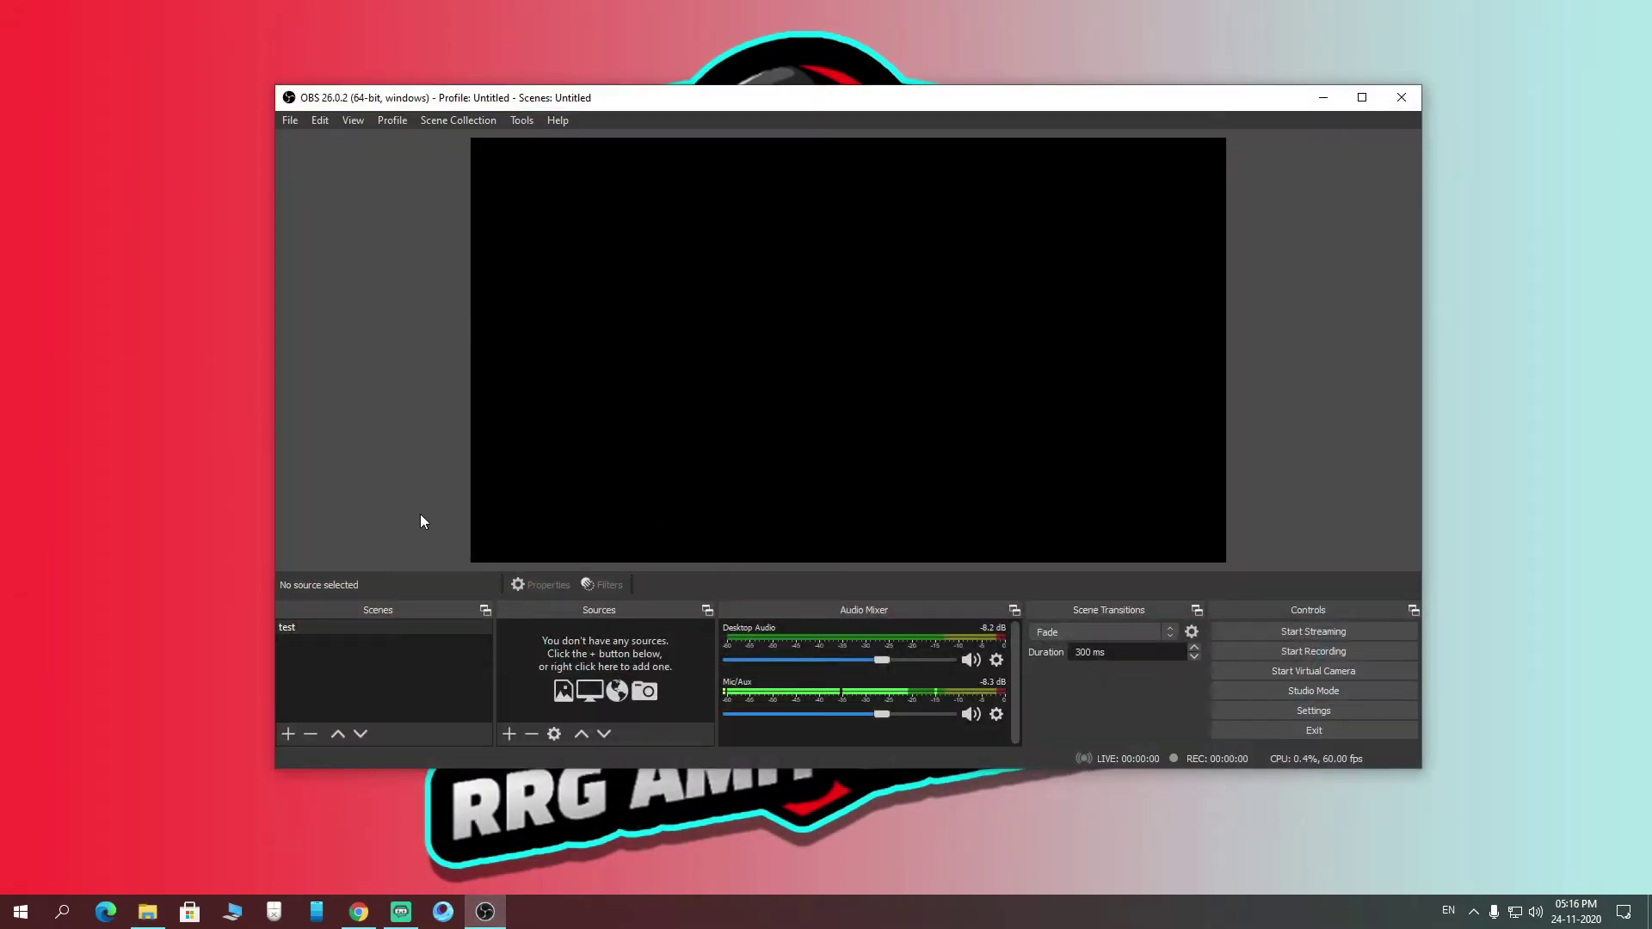
pyautogui.click(304, 630)
pyautogui.rightClick(298, 625)
pyautogui.click(327, 681)
pyautogui.rightClick(345, 630)
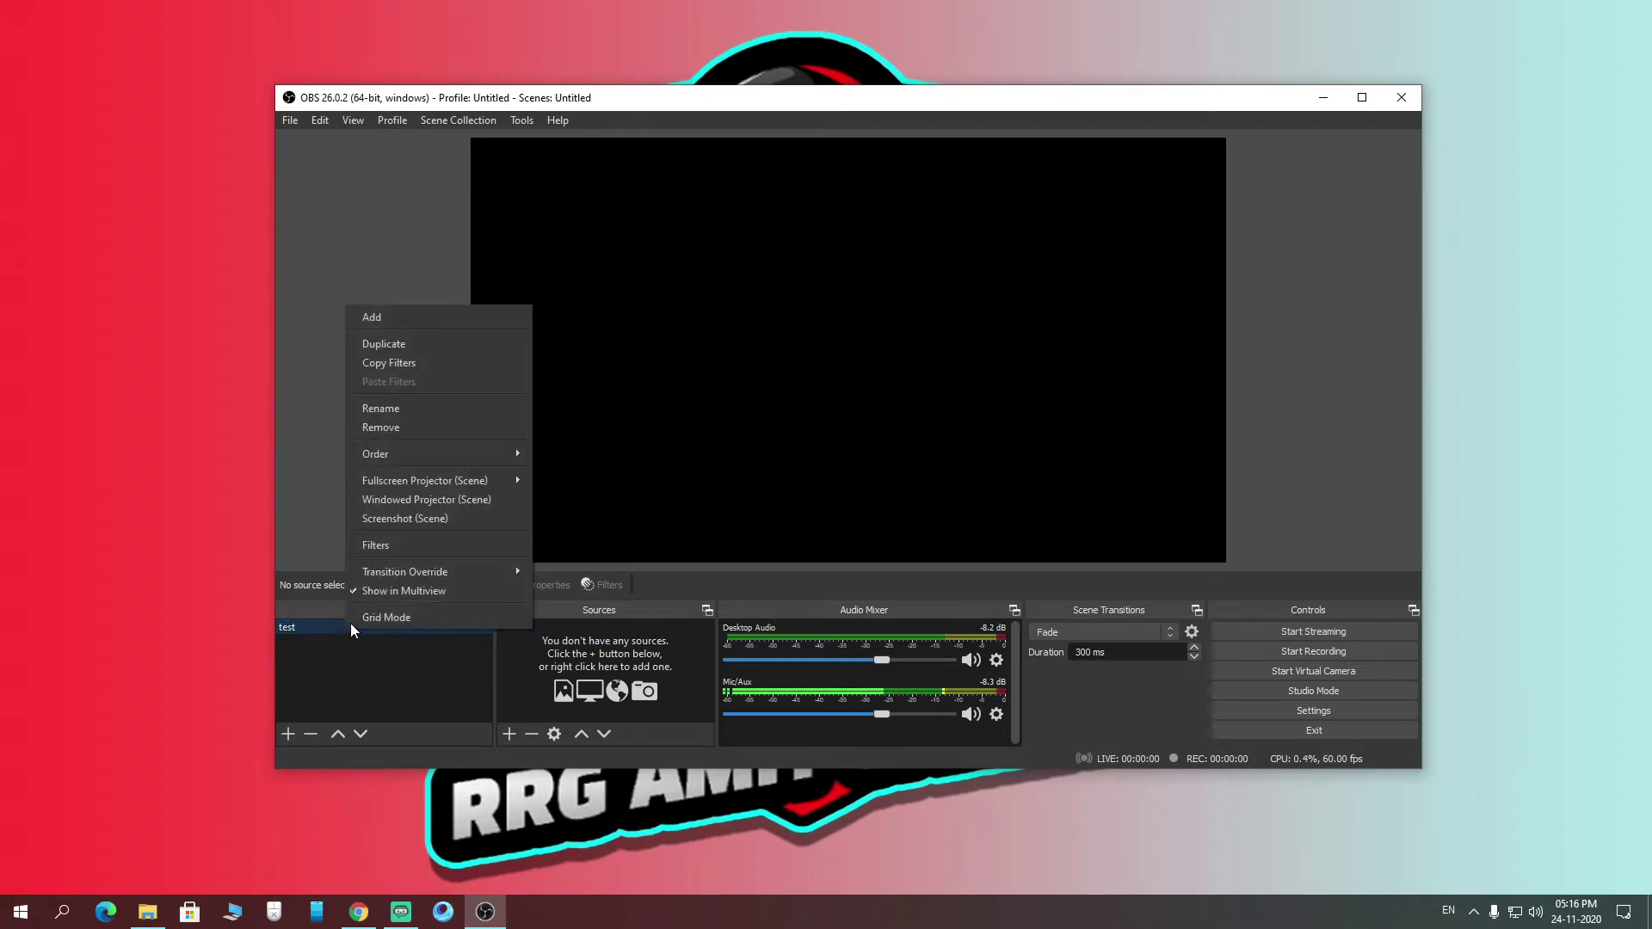
# Add a new scene named "start".
pyautogui.click(288, 733)
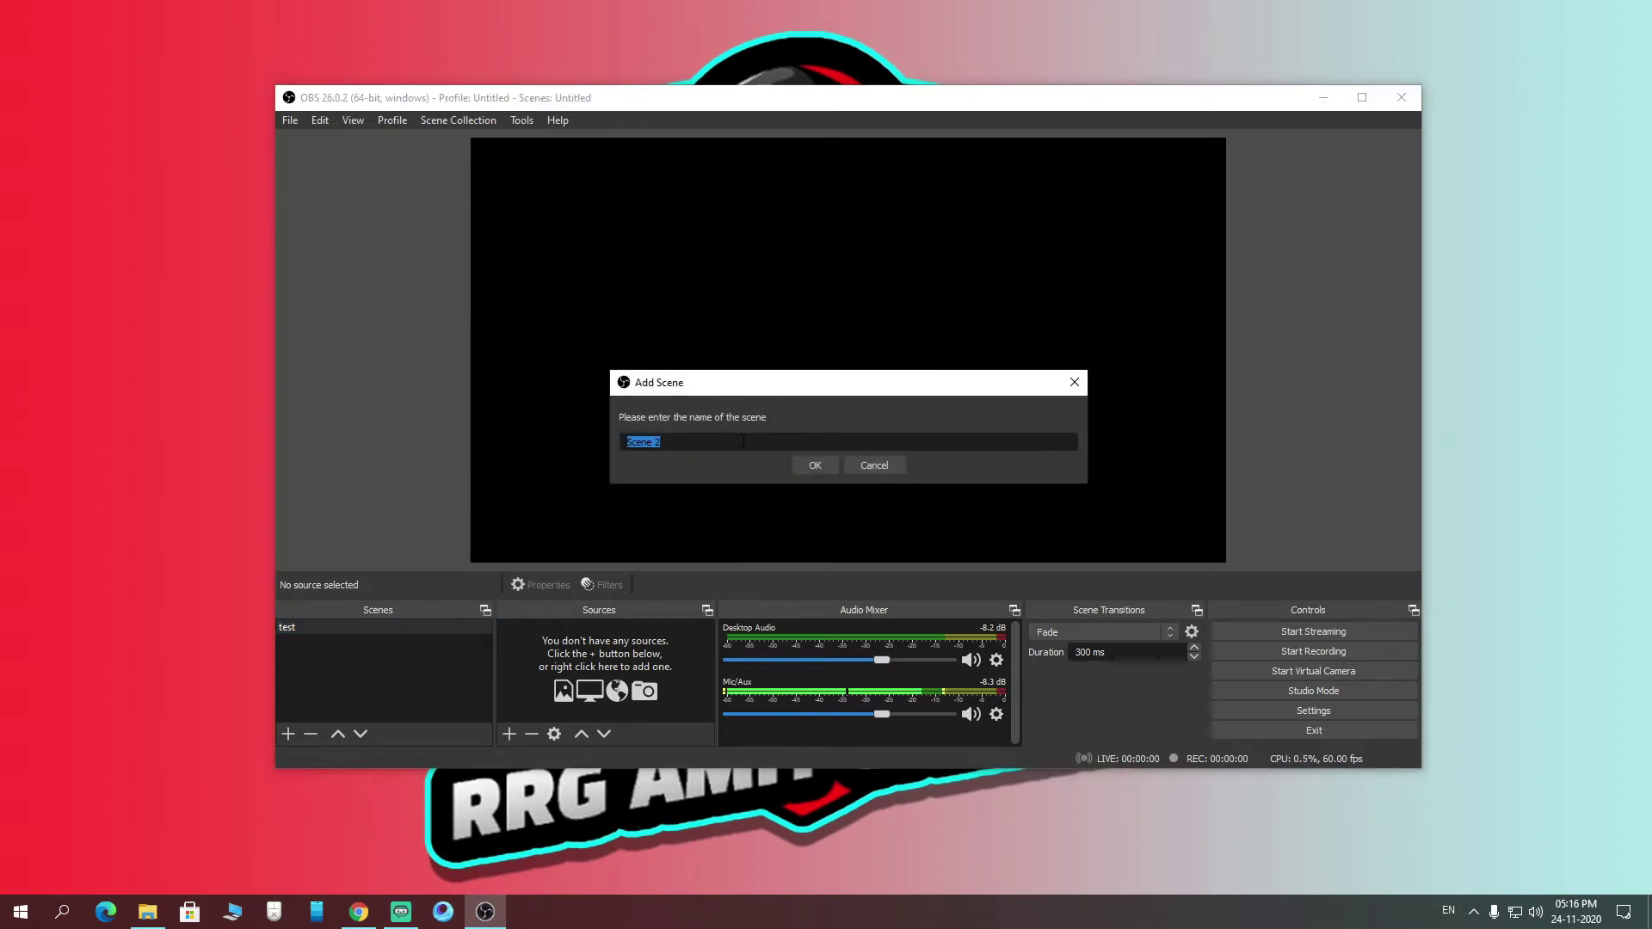
pyautogui.write('start')
pyautogui.click(815, 466)
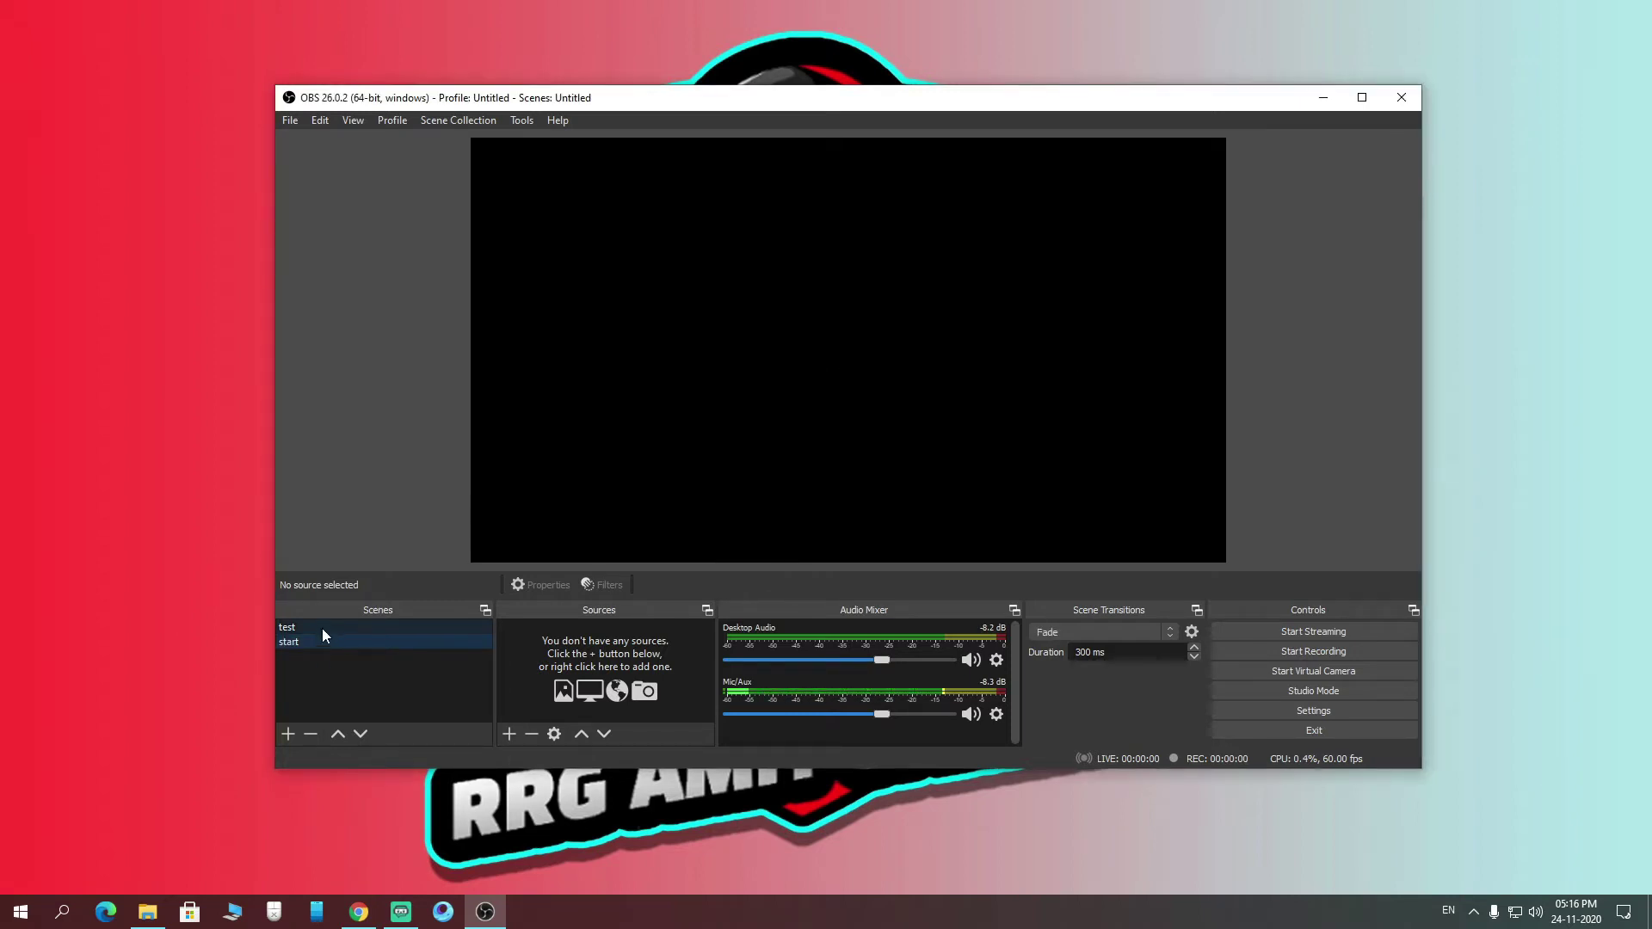
# Add a new scene named "in game".
pyautogui.click(289, 734)
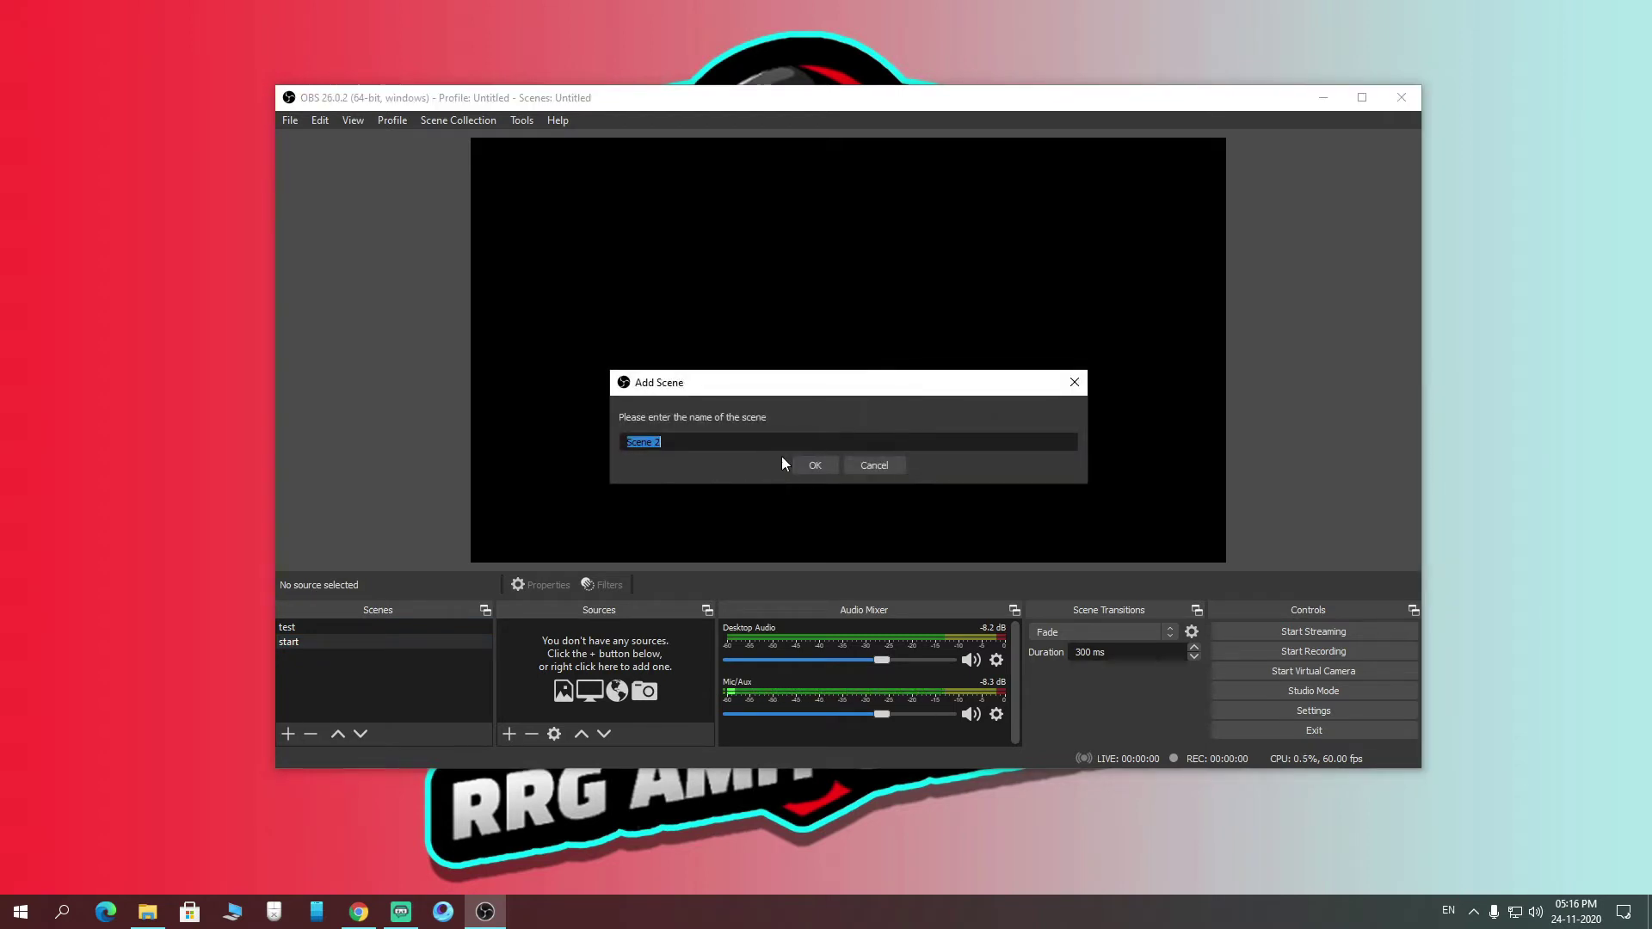
pyautogui.write('ig game')
pyautogui.click(635, 442)
pyautogui.press('BackSpace')
pyautogui.write('n')
pyautogui.click(814, 466)
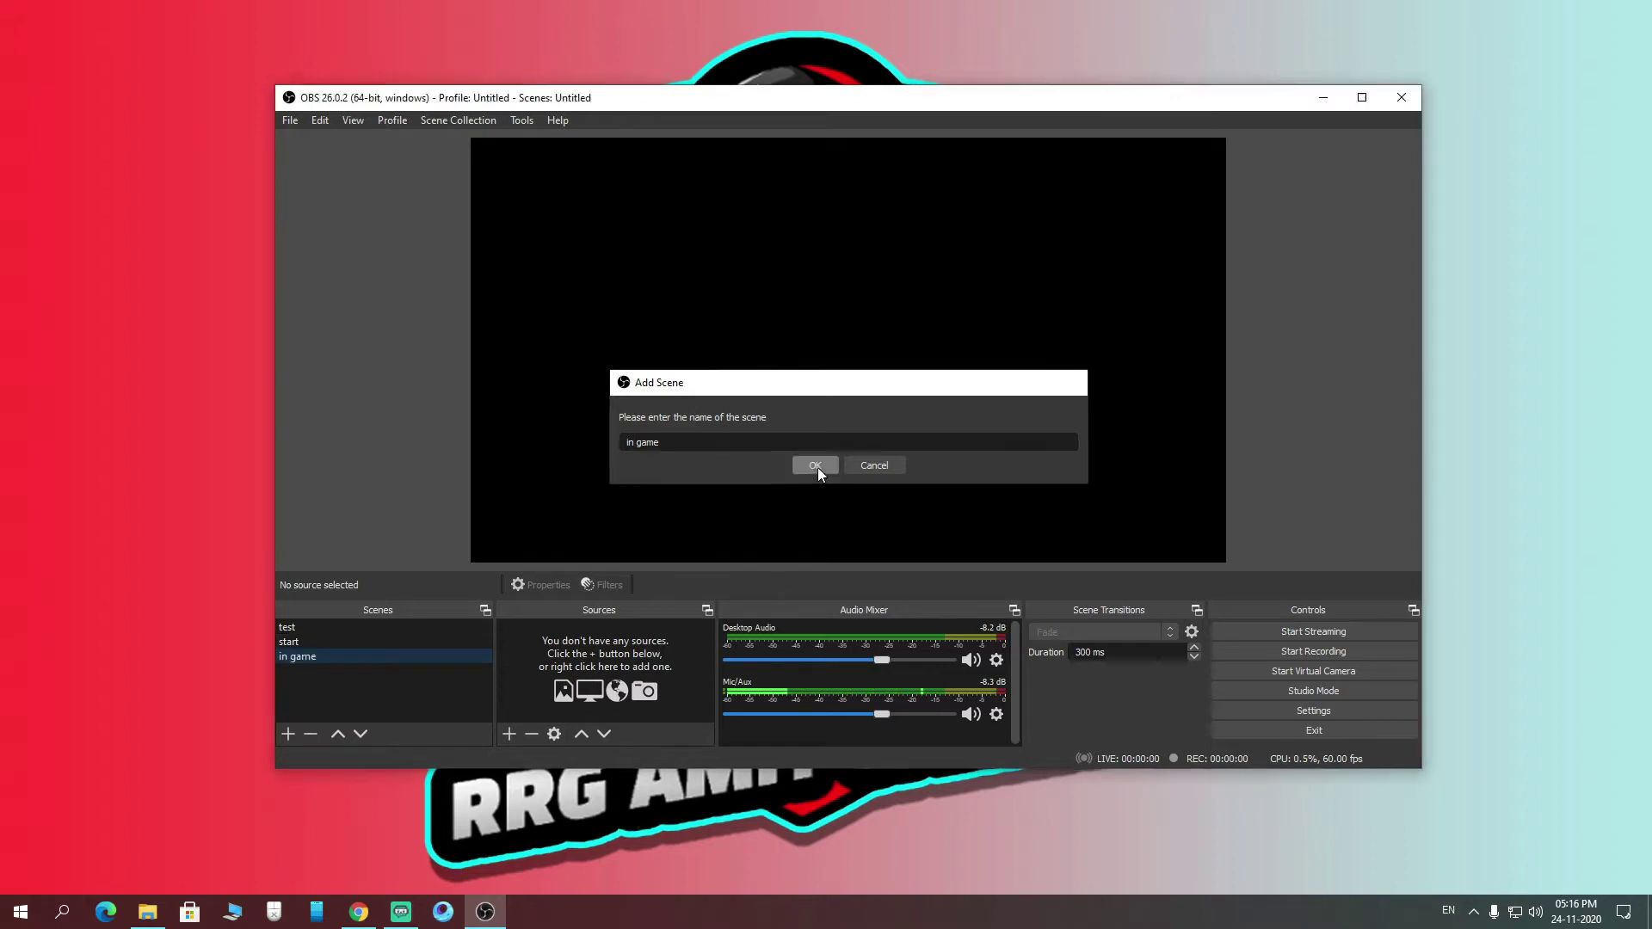
# Add two more scenes named "pause" and "end".
pyautogui.click(287, 733)
pyautogui.write('pause')
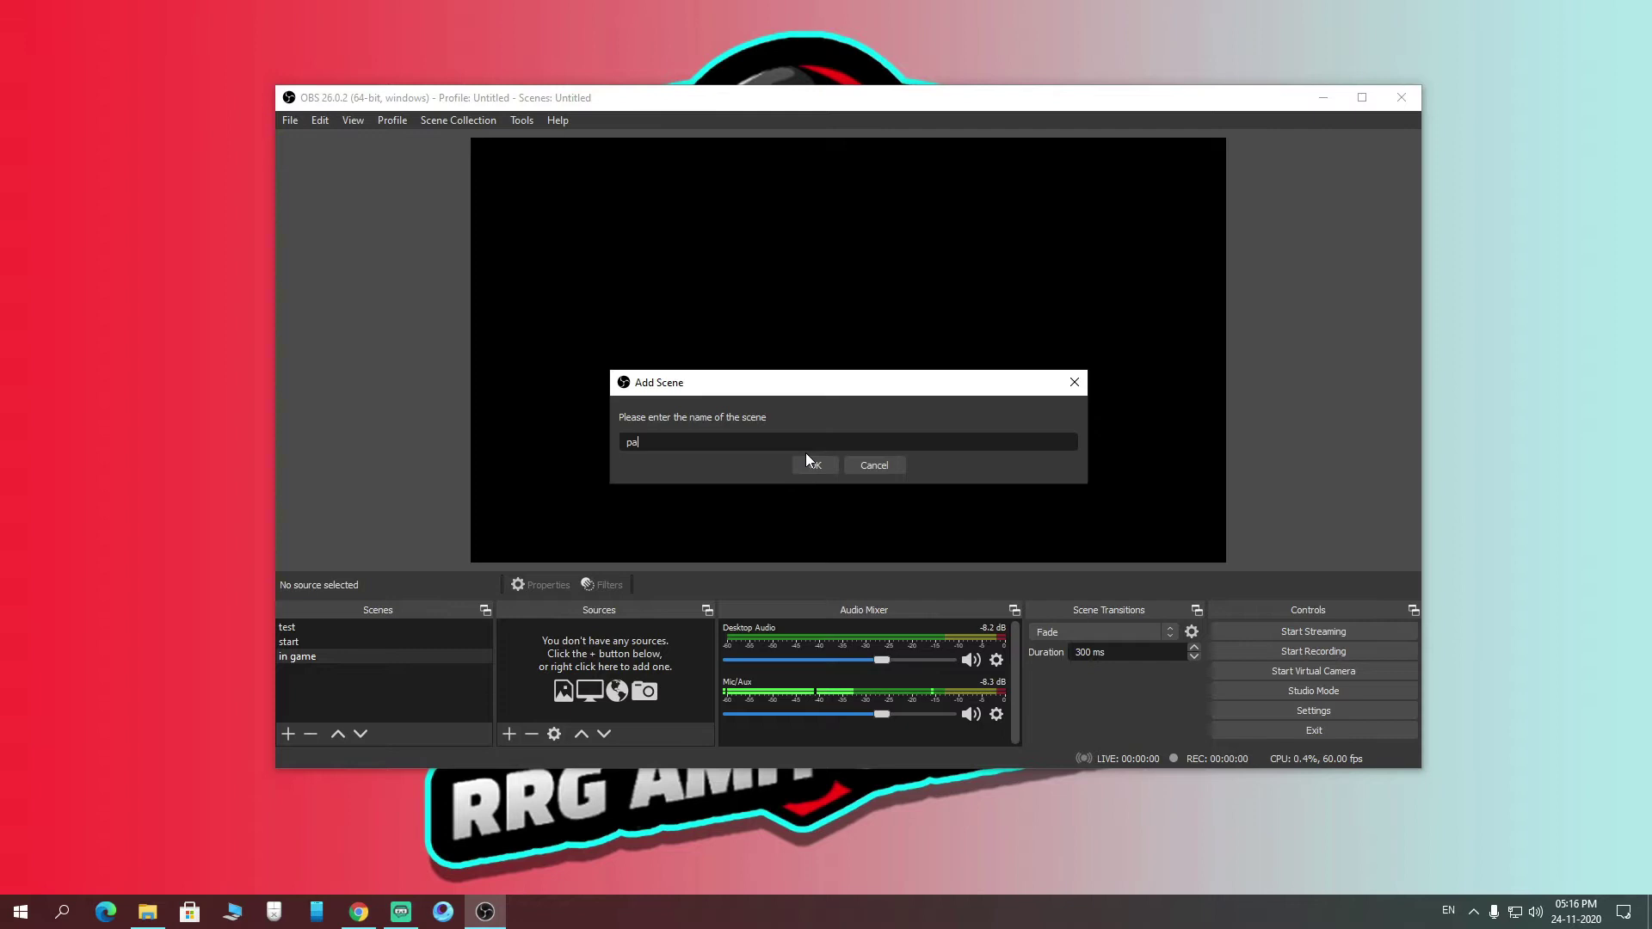
pyautogui.click(809, 464)
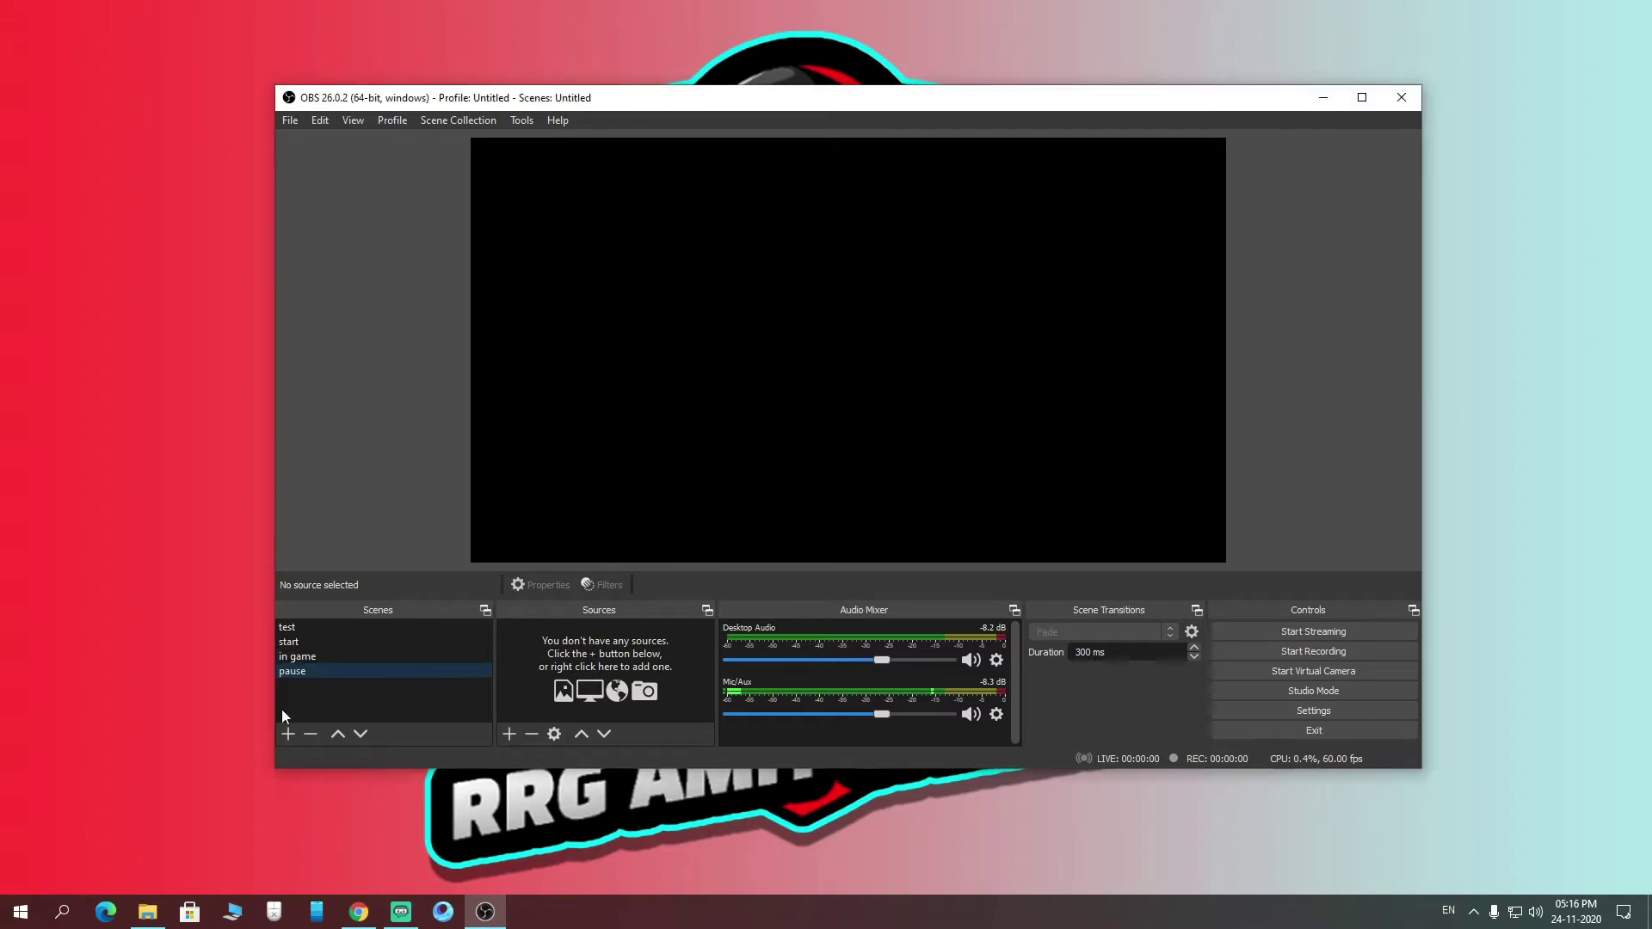
pyautogui.click(287, 735)
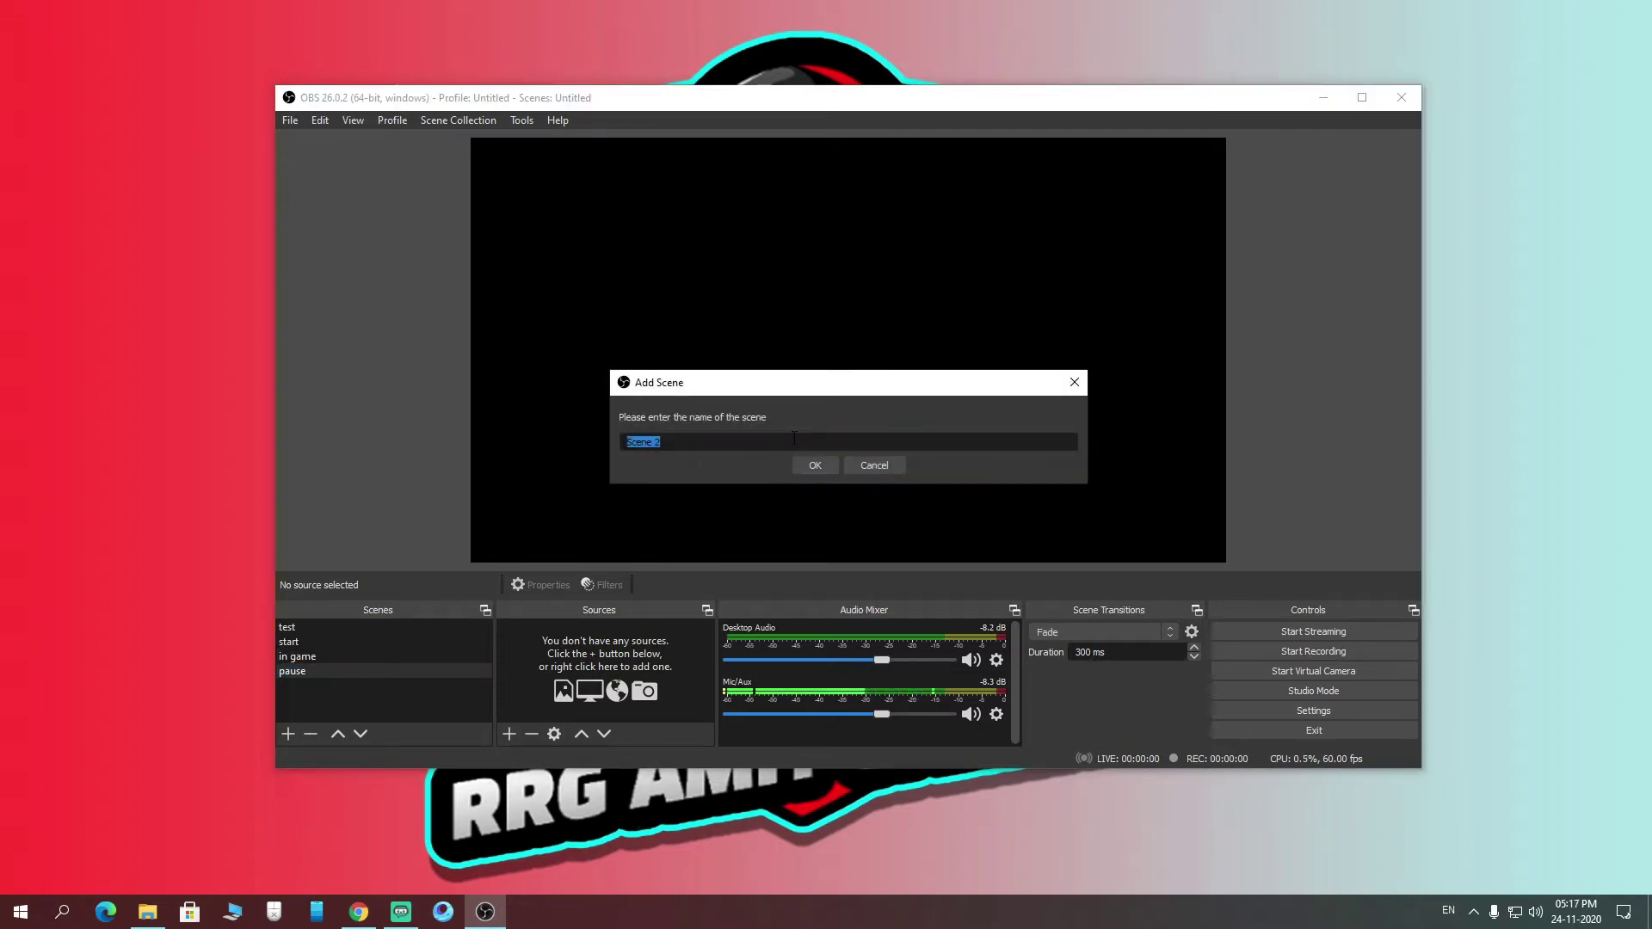
pyautogui.write('end')
pyautogui.click(817, 464)
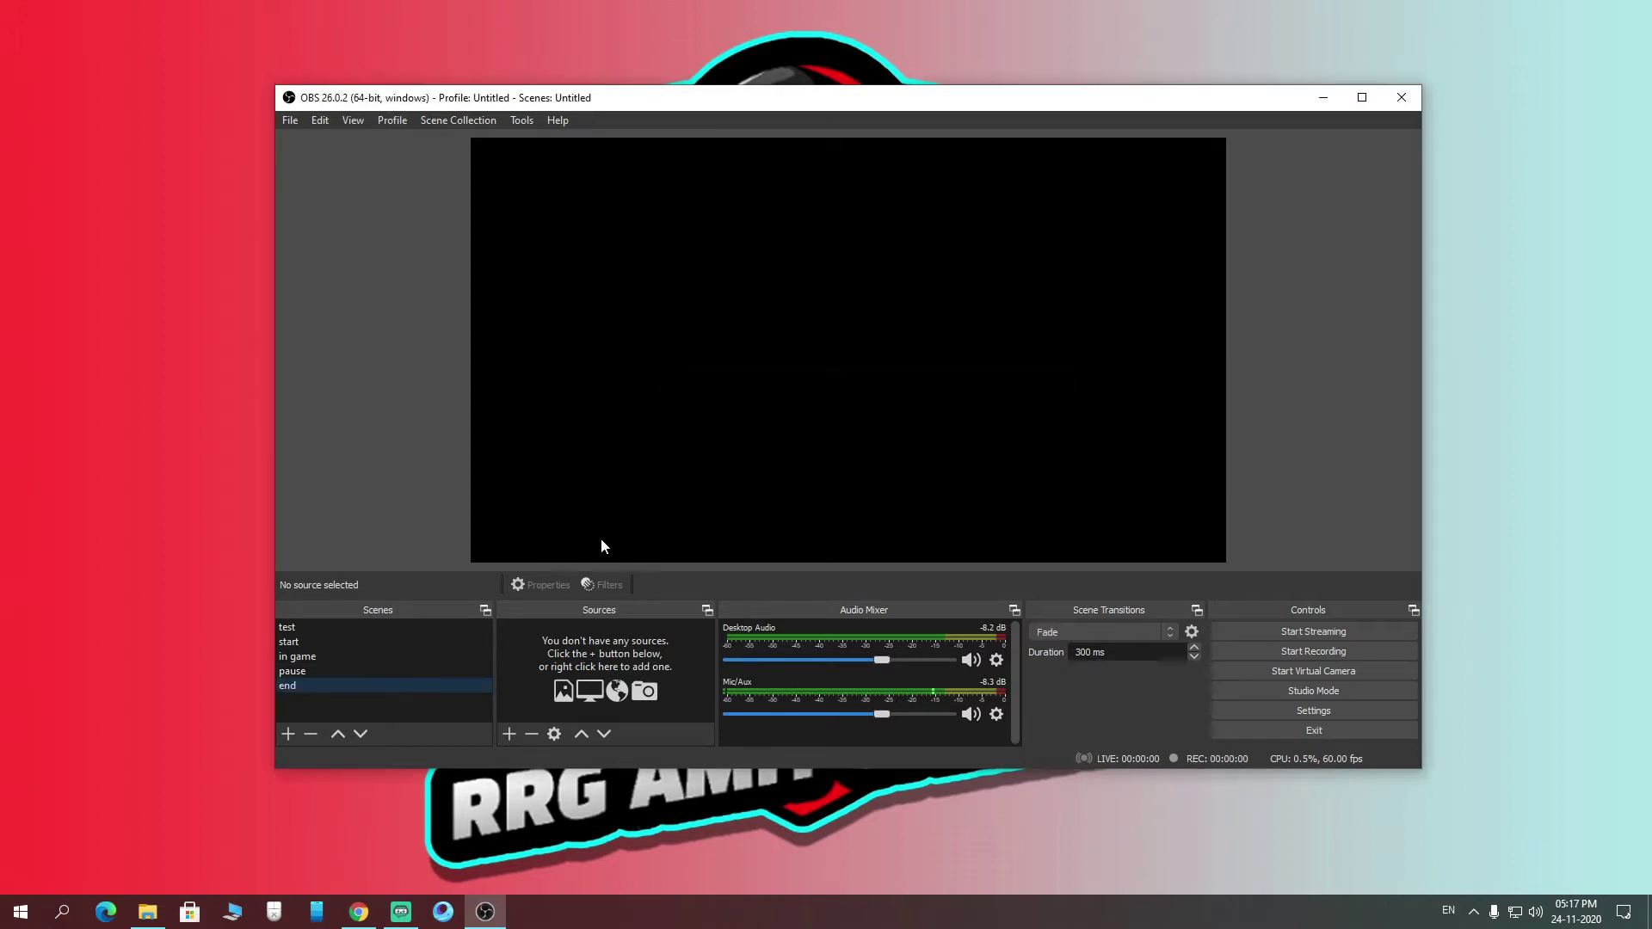
# Remove the "test" scene from the scene list.
pyautogui.rightClick(297, 627)
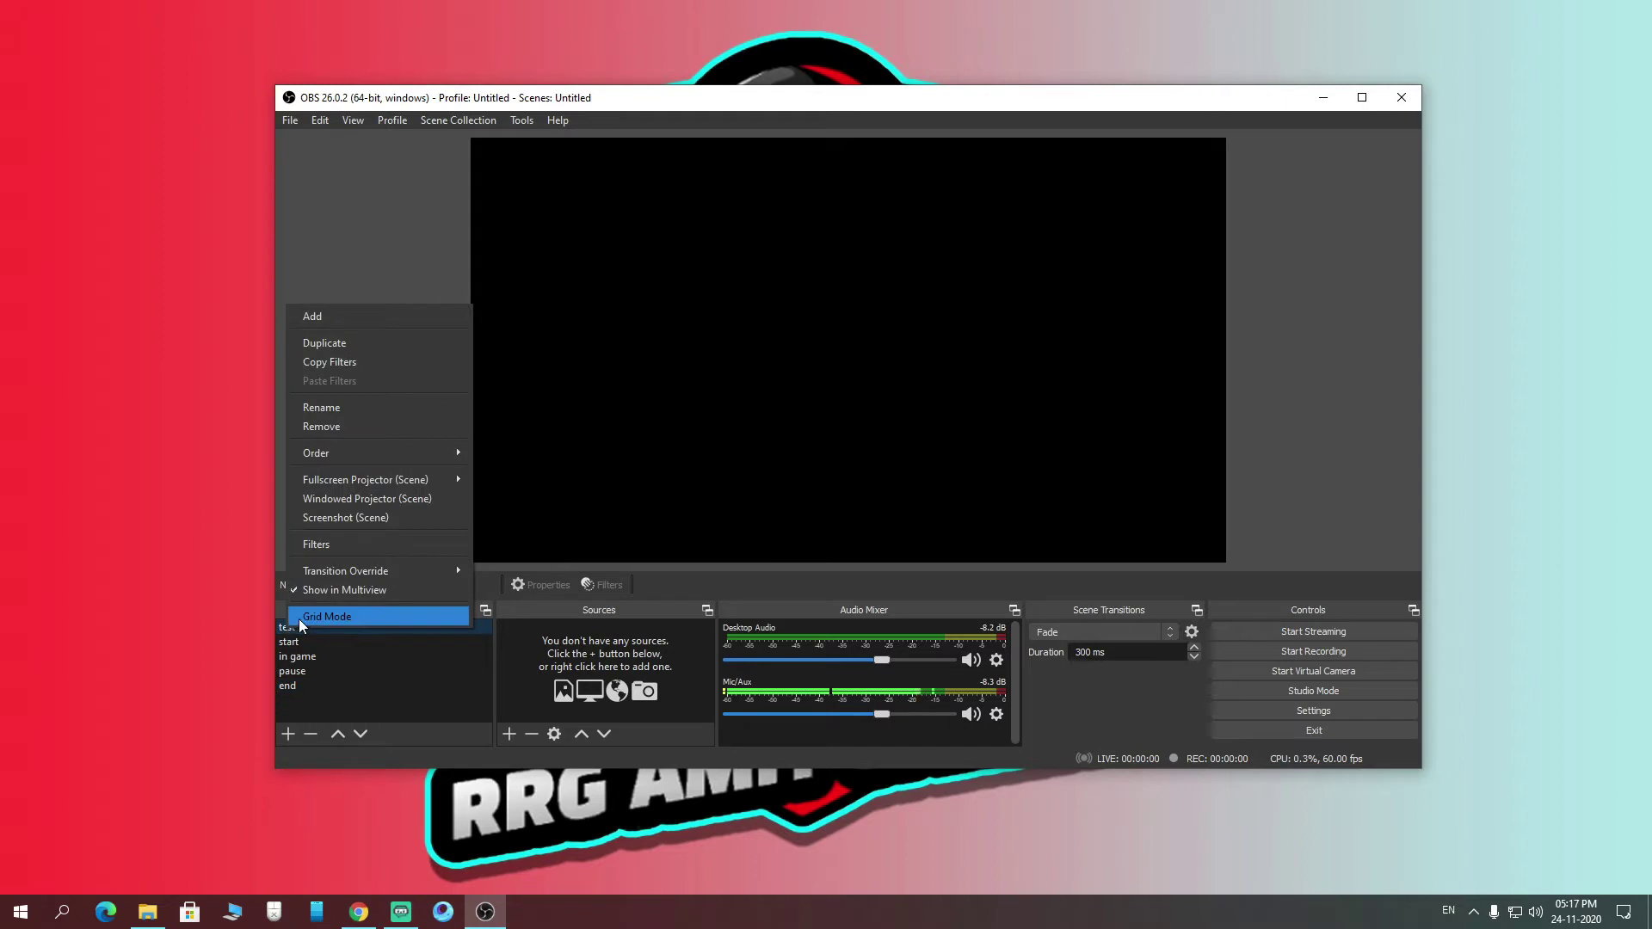
pyautogui.click(376, 427)
pyautogui.click(879, 462)
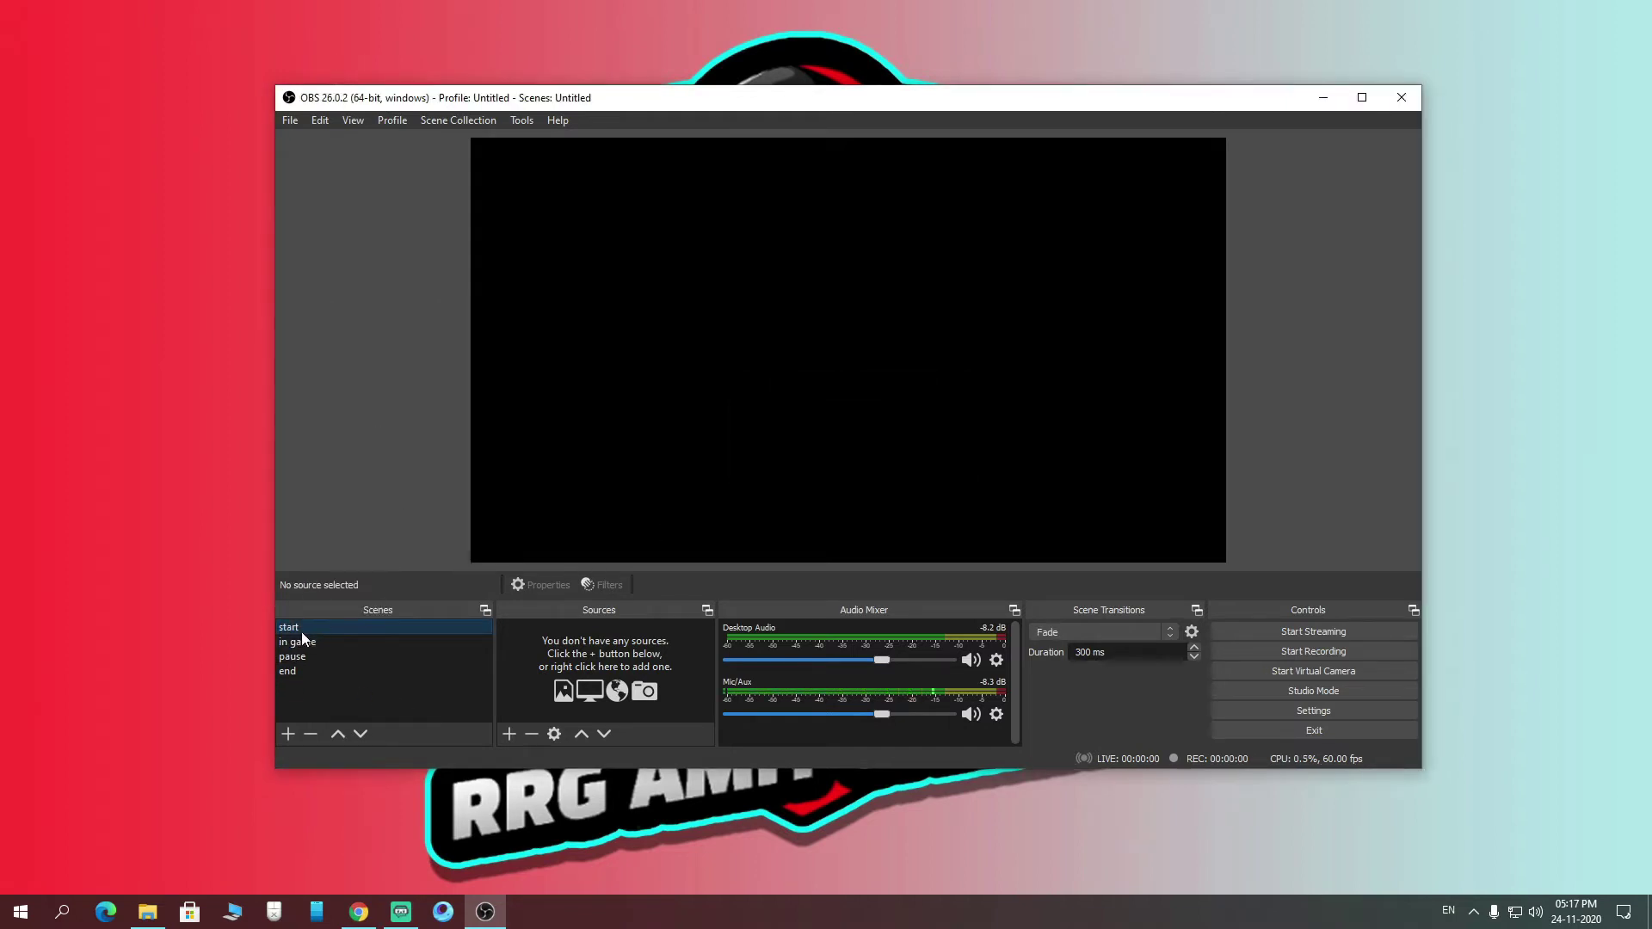
pyautogui.click(308, 645)
pyautogui.click(308, 659)
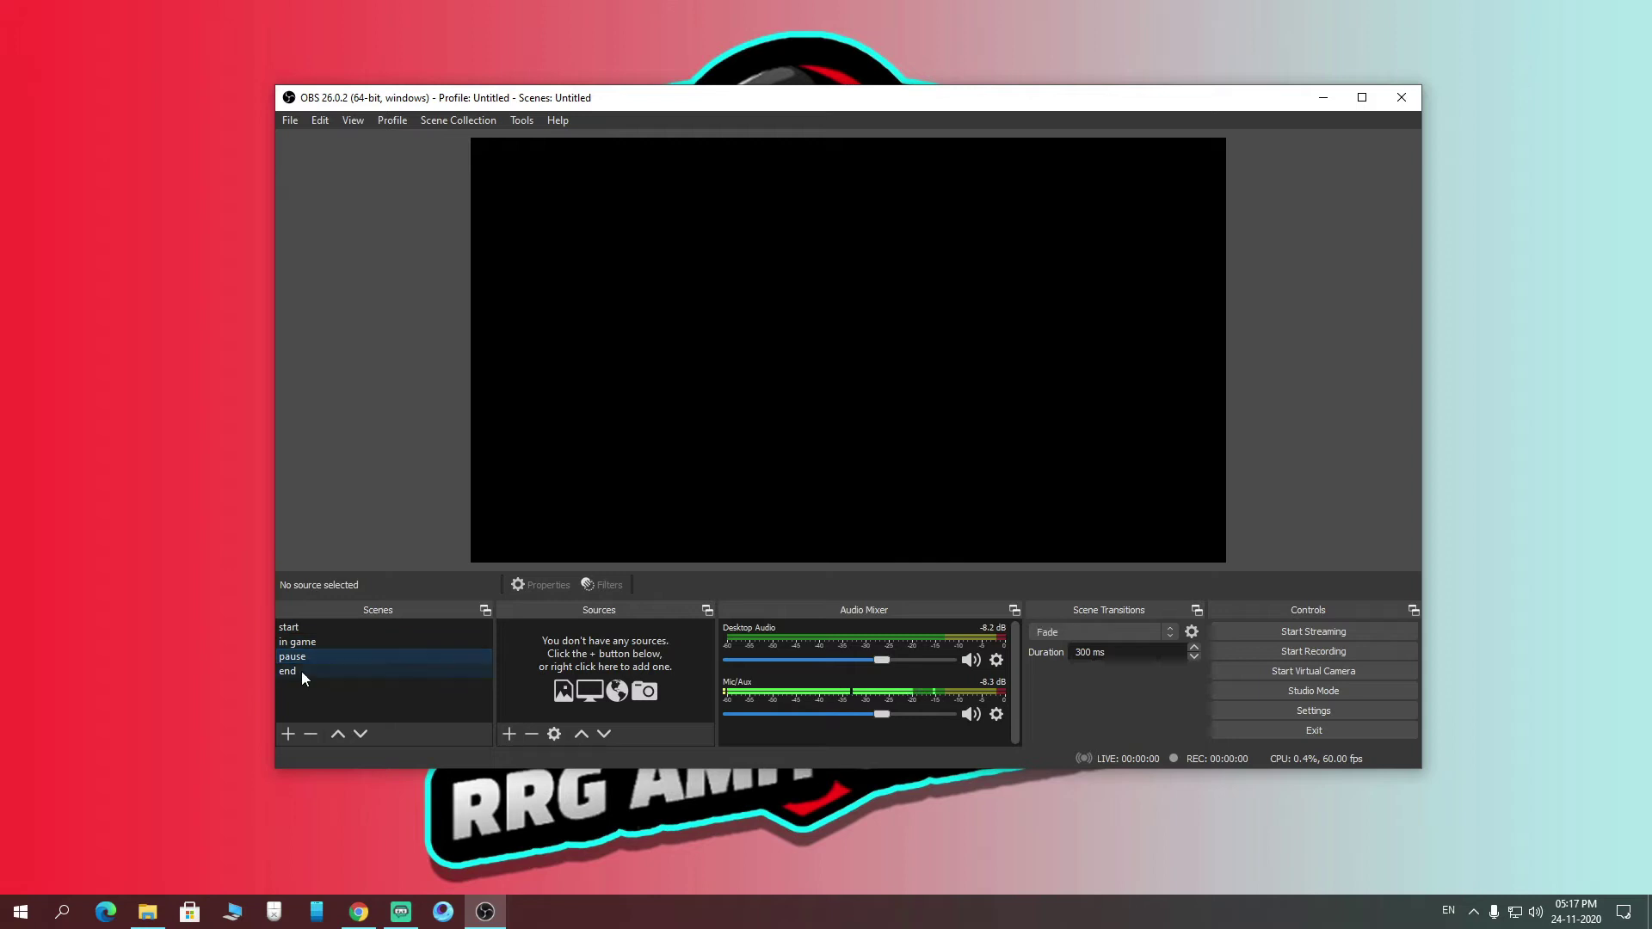
pyautogui.click(301, 672)
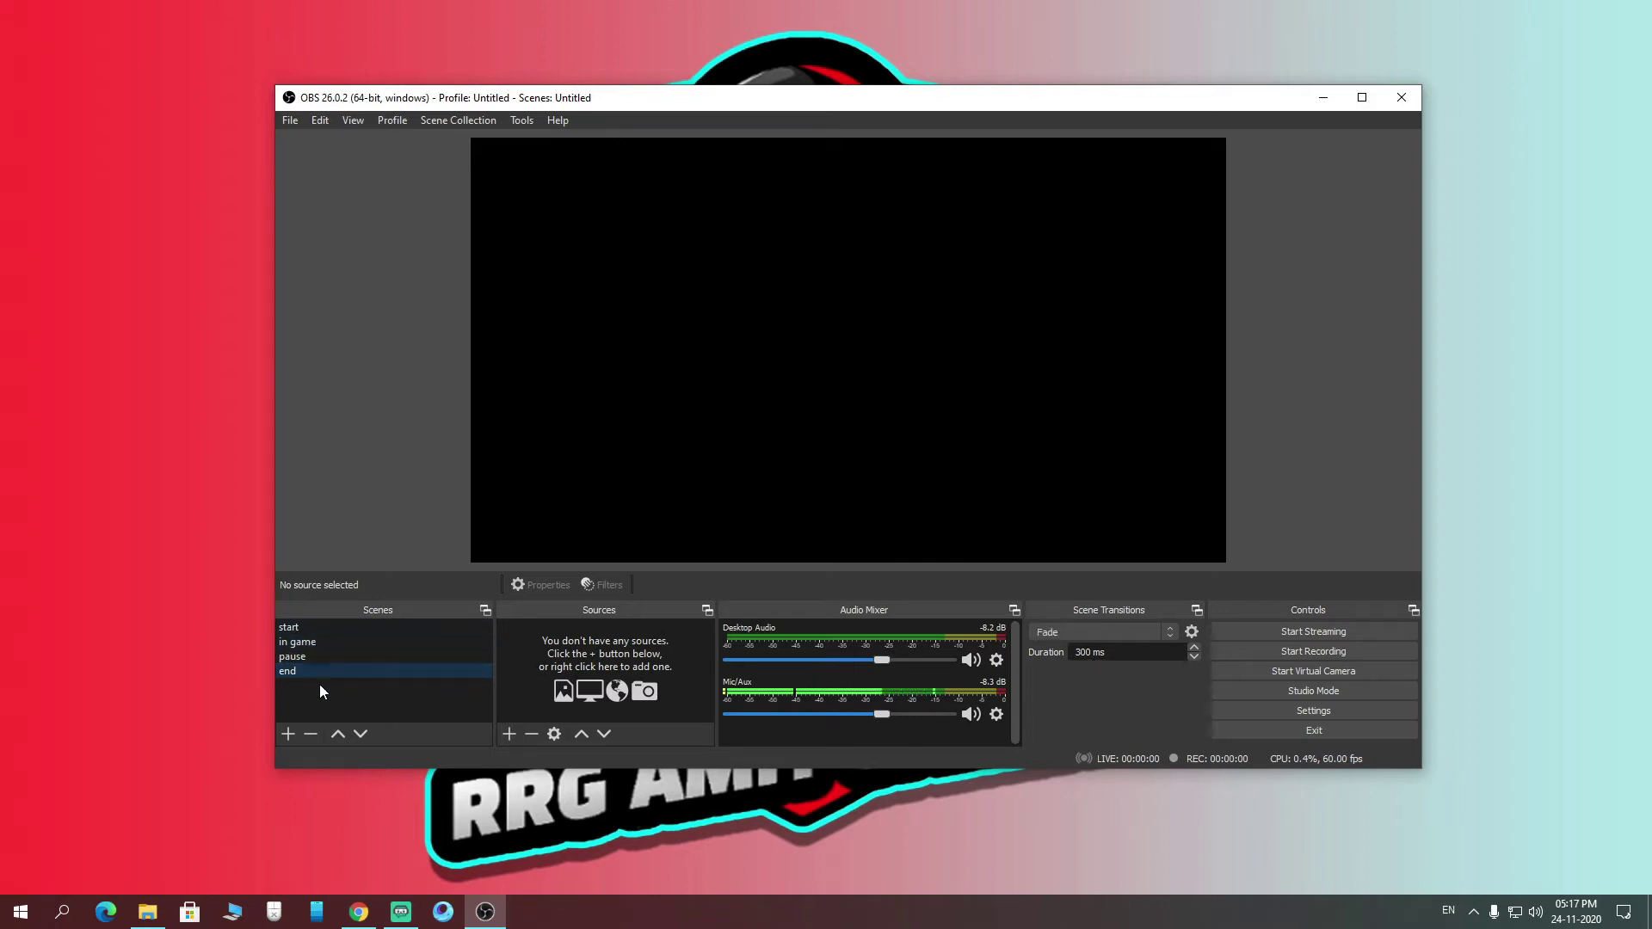
pyautogui.click(283, 737)
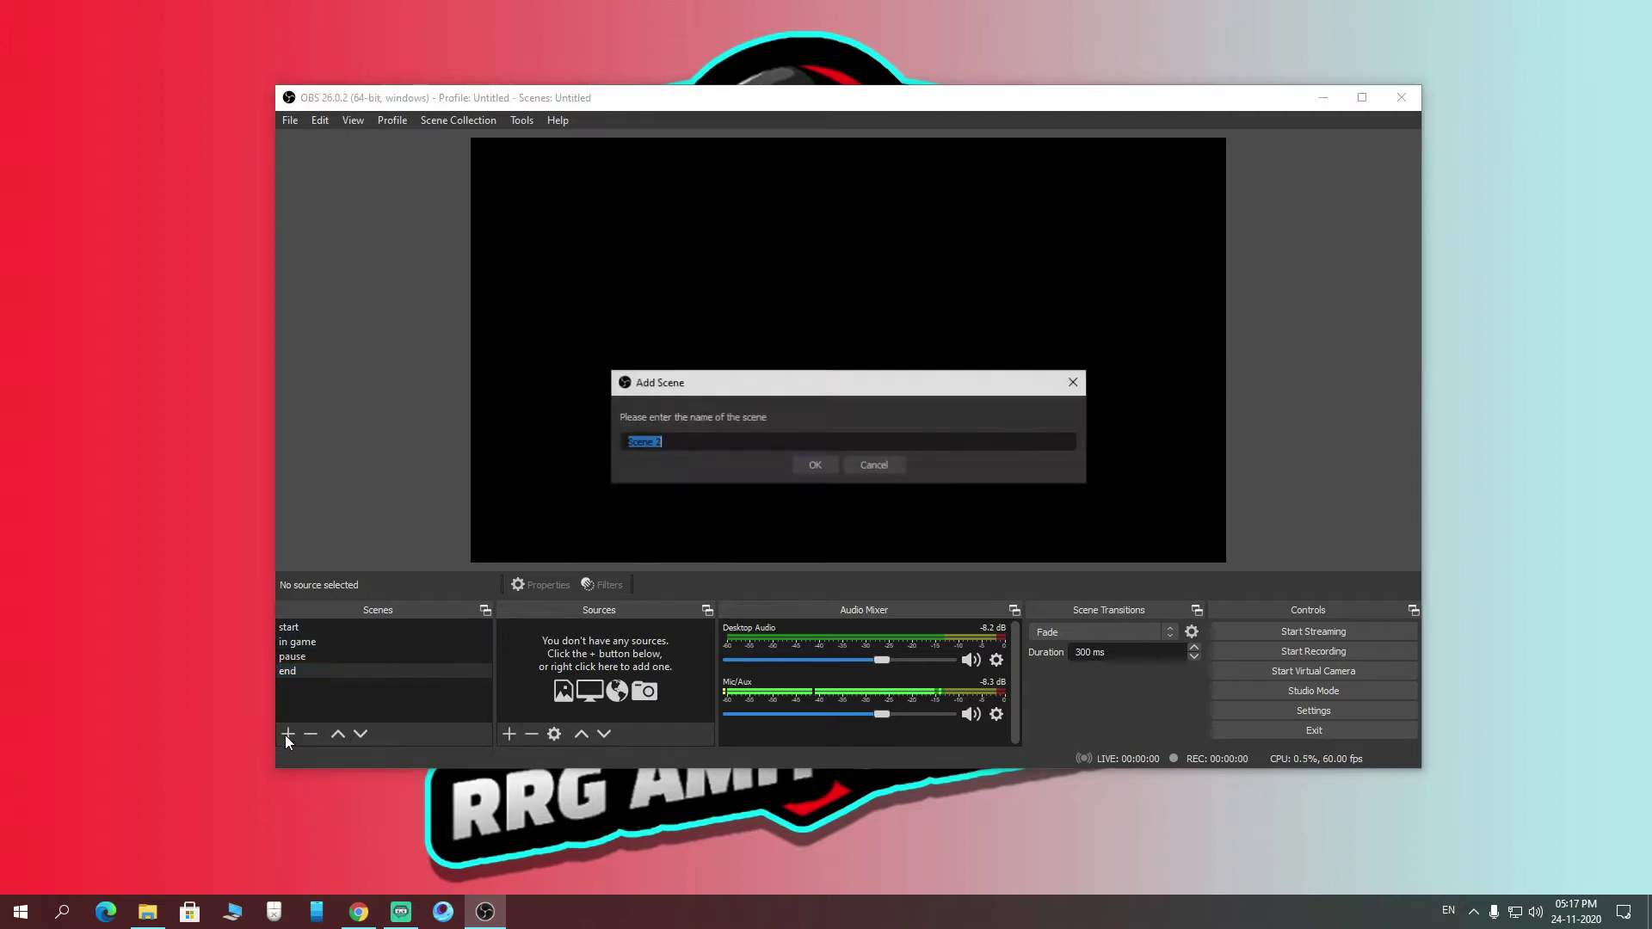
pyautogui.click(849, 469)
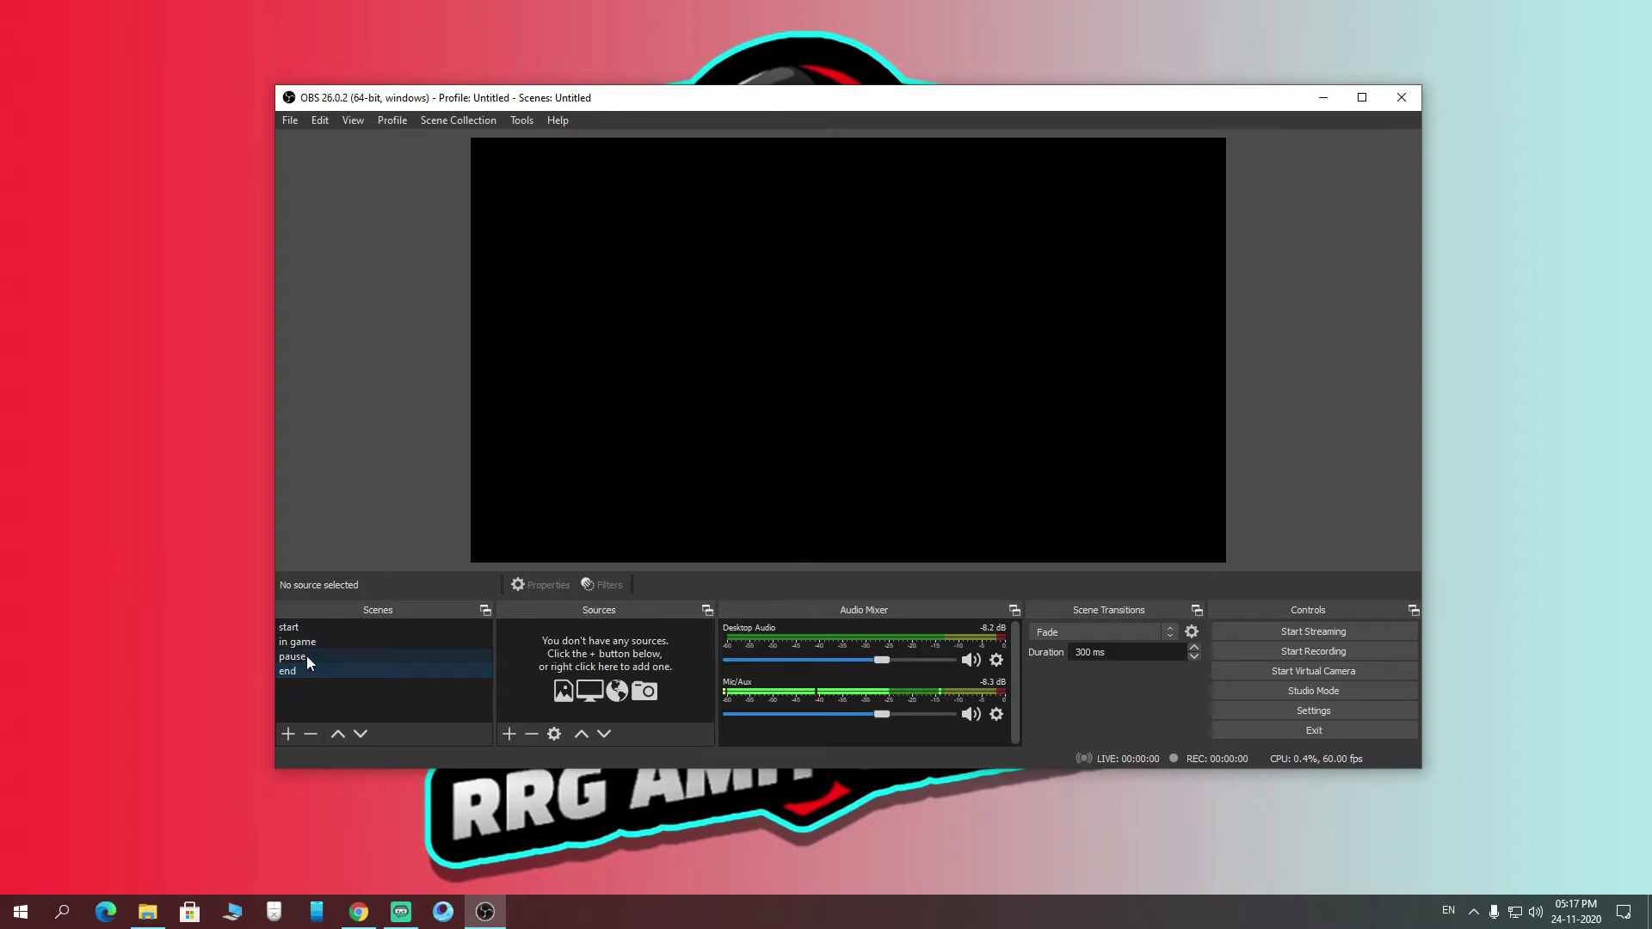
# Add a new media source named "start11" to the "start" scene.
pyautogui.click(360, 632)
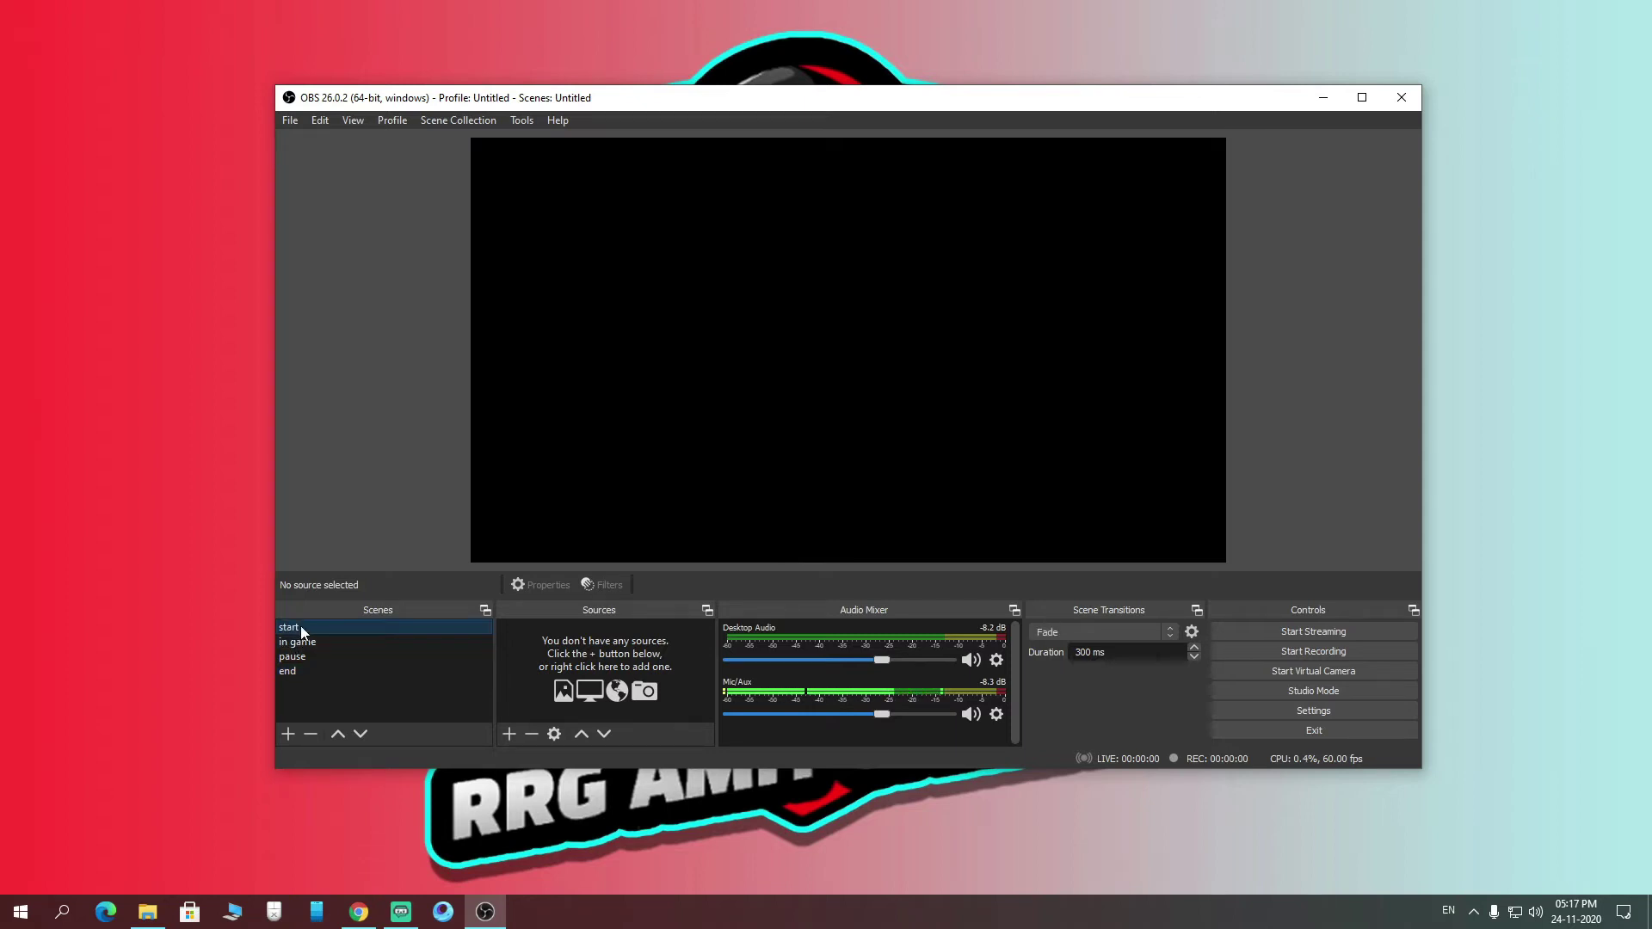
pyautogui.click(516, 740)
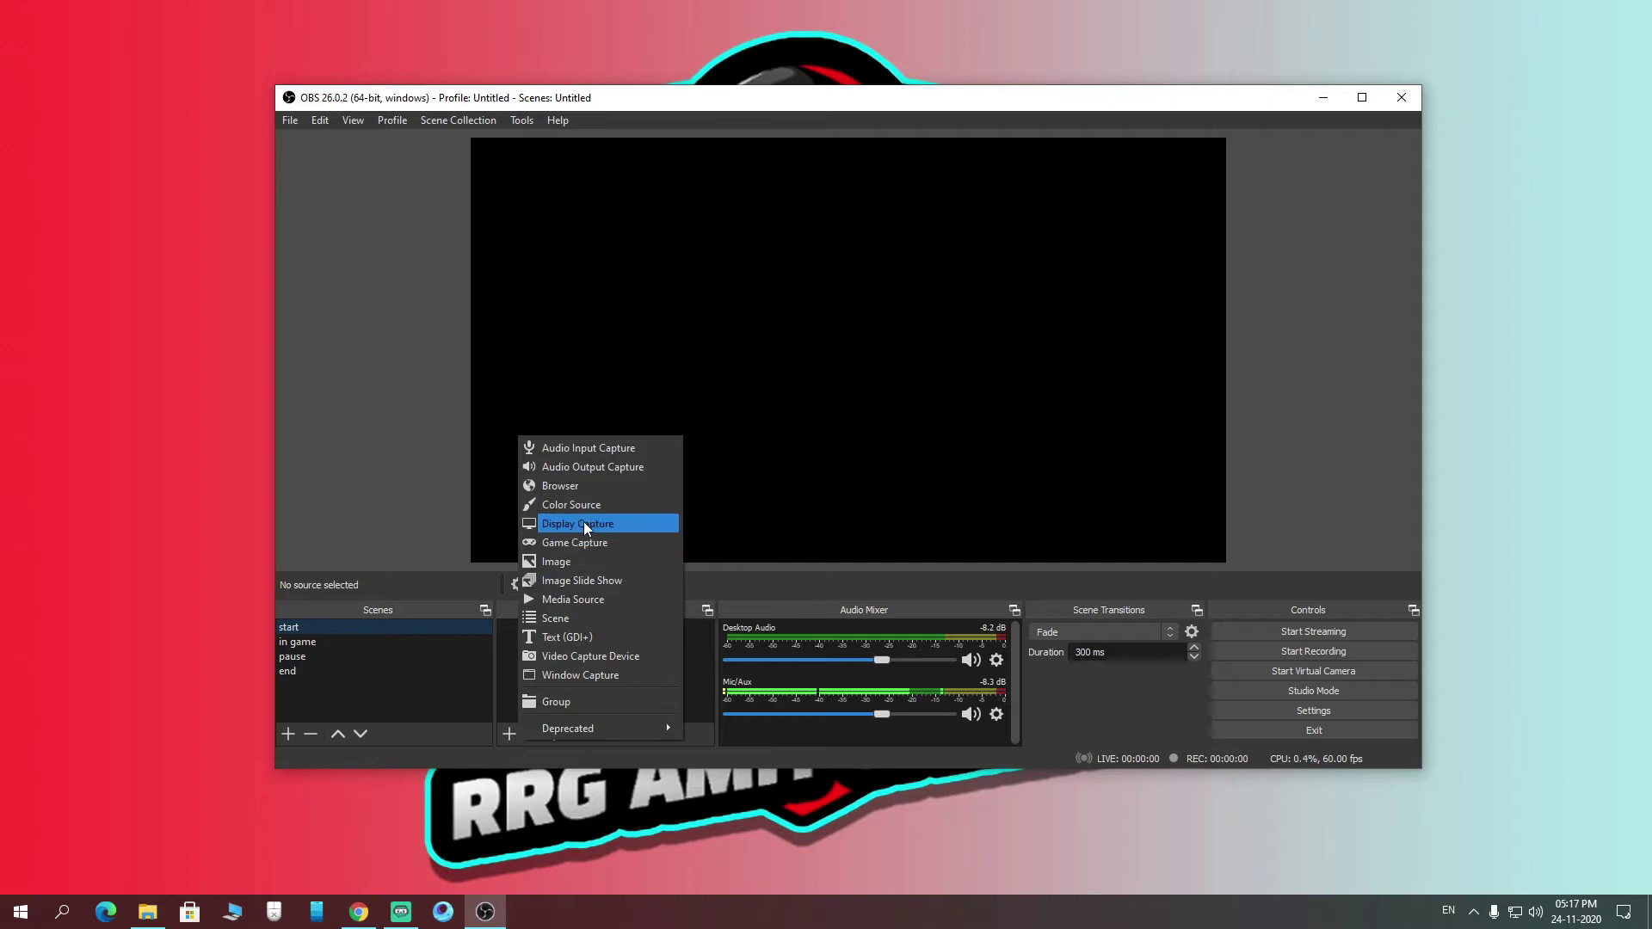
pyautogui.click(586, 601)
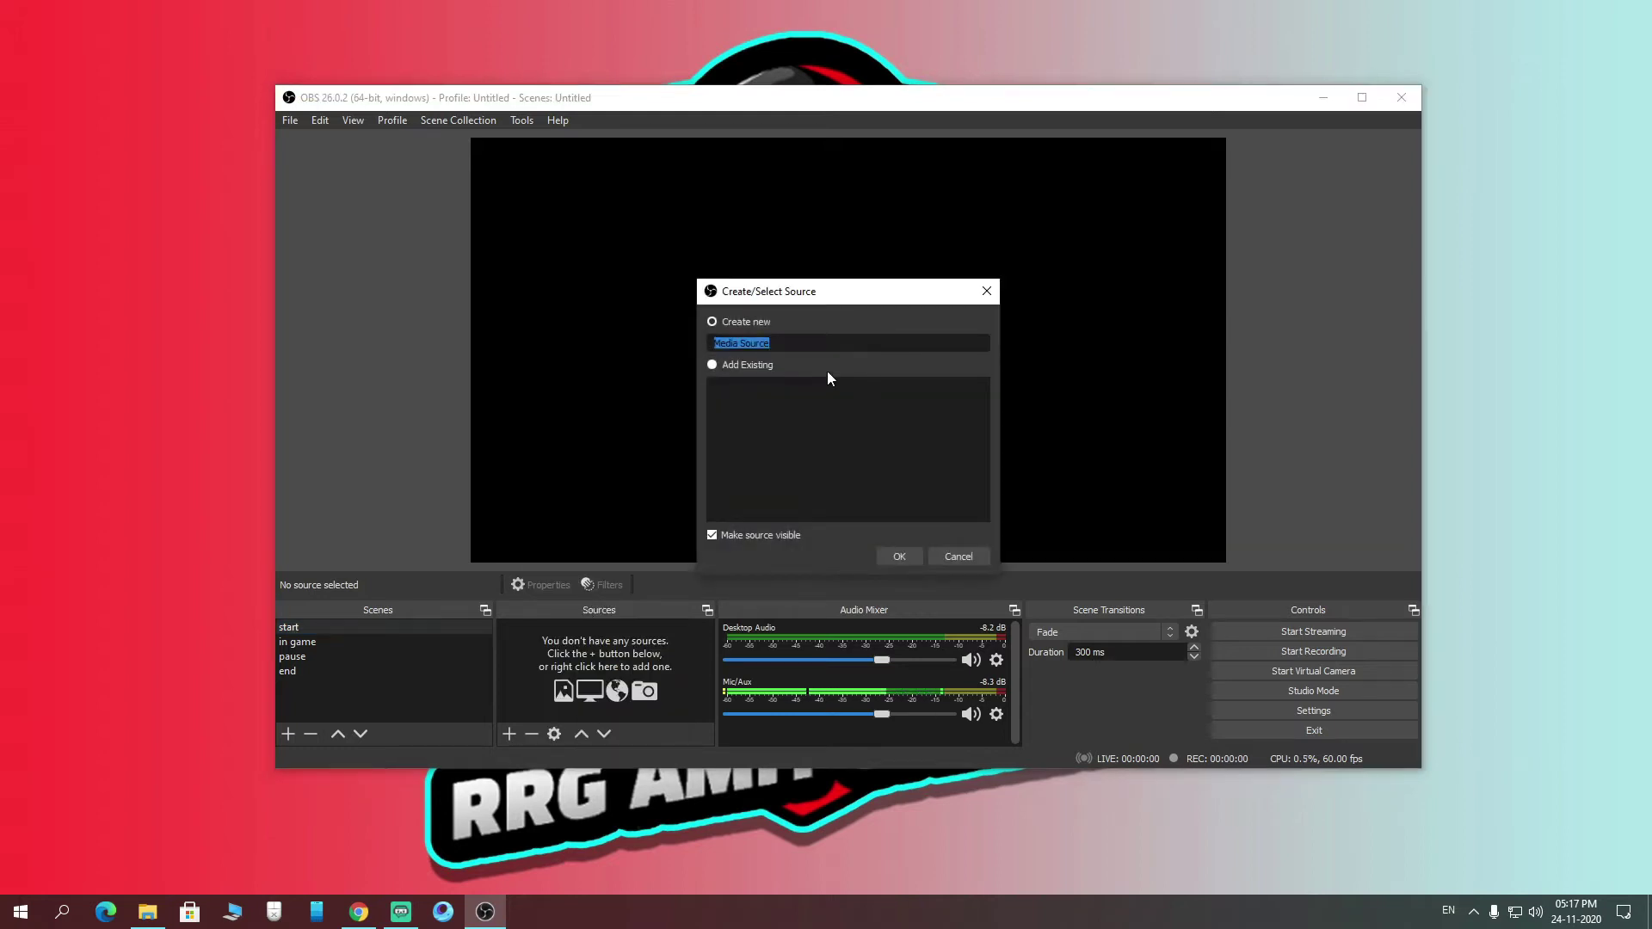
pyautogui.write('st')
pyautogui.click(900, 555)
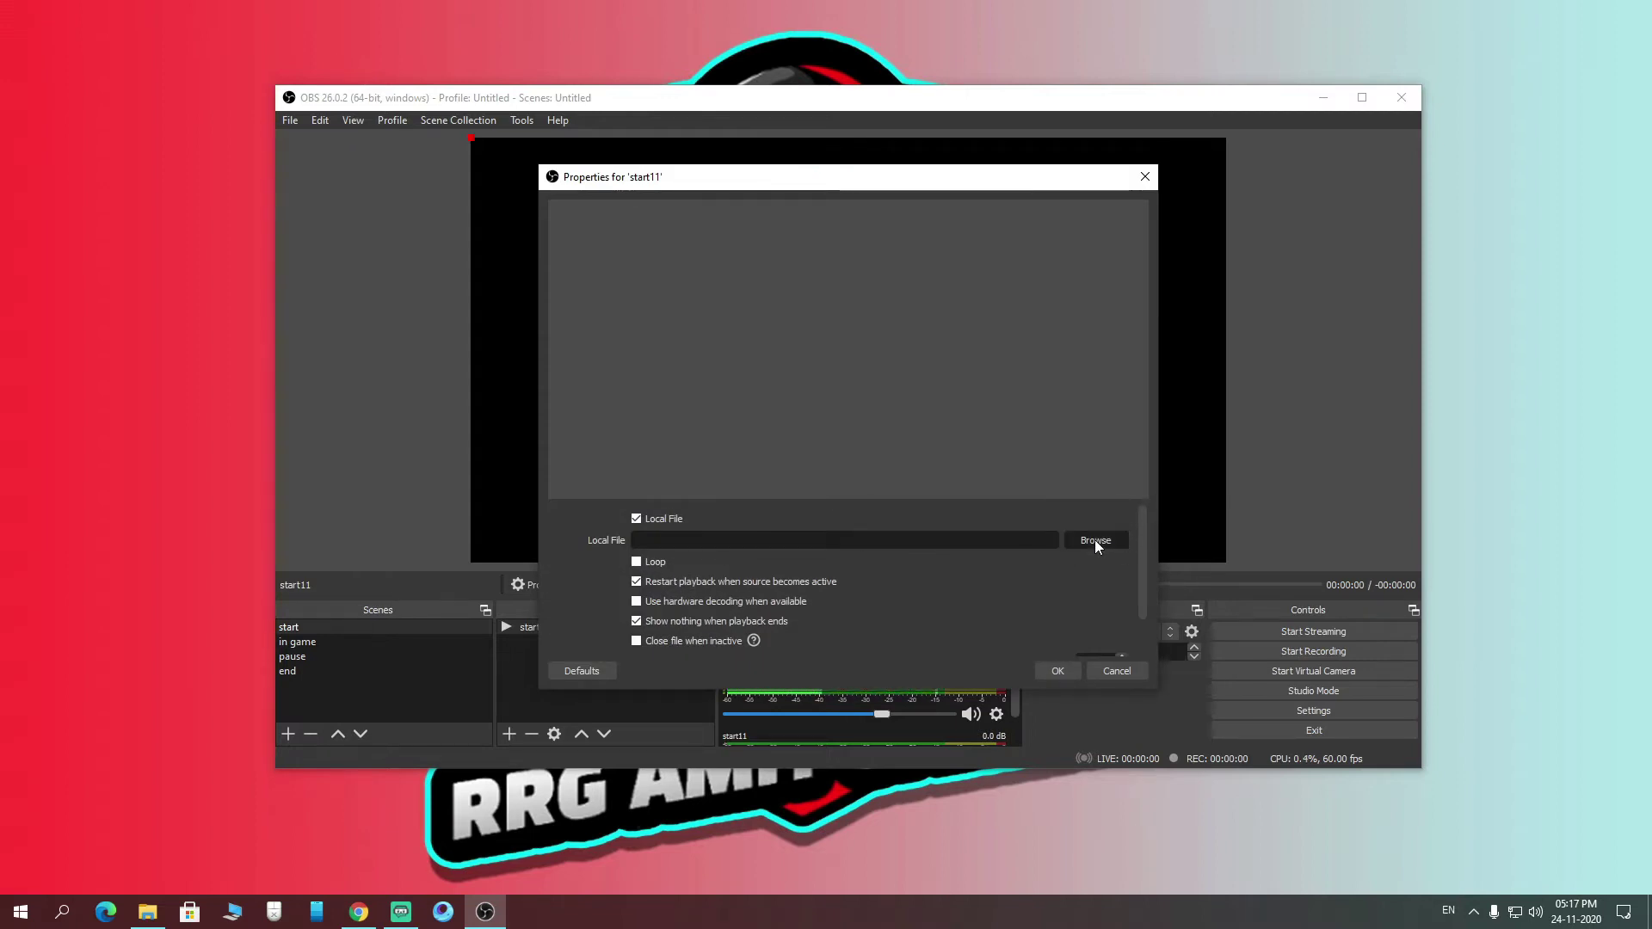
# Load start.webm from E:/game channel/intro/wolves.overlay into the "start11" media source and enable looping.
pyautogui.click(1094, 539)
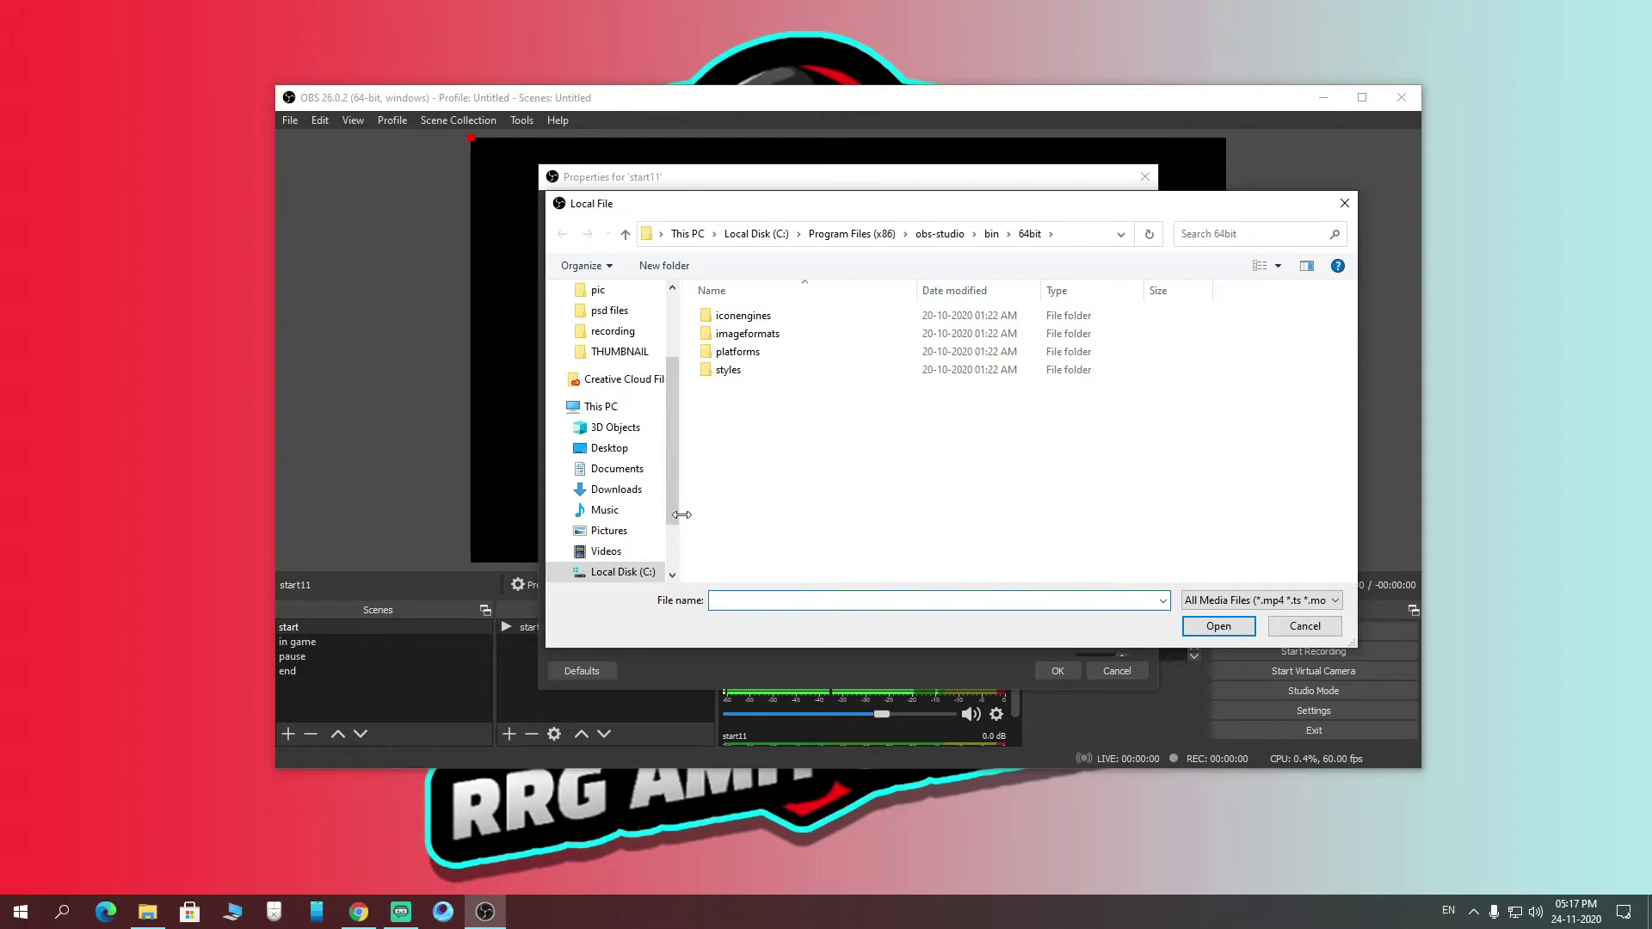
pyautogui.scroll(-2, 620, 482)
pyautogui.click(632, 514)
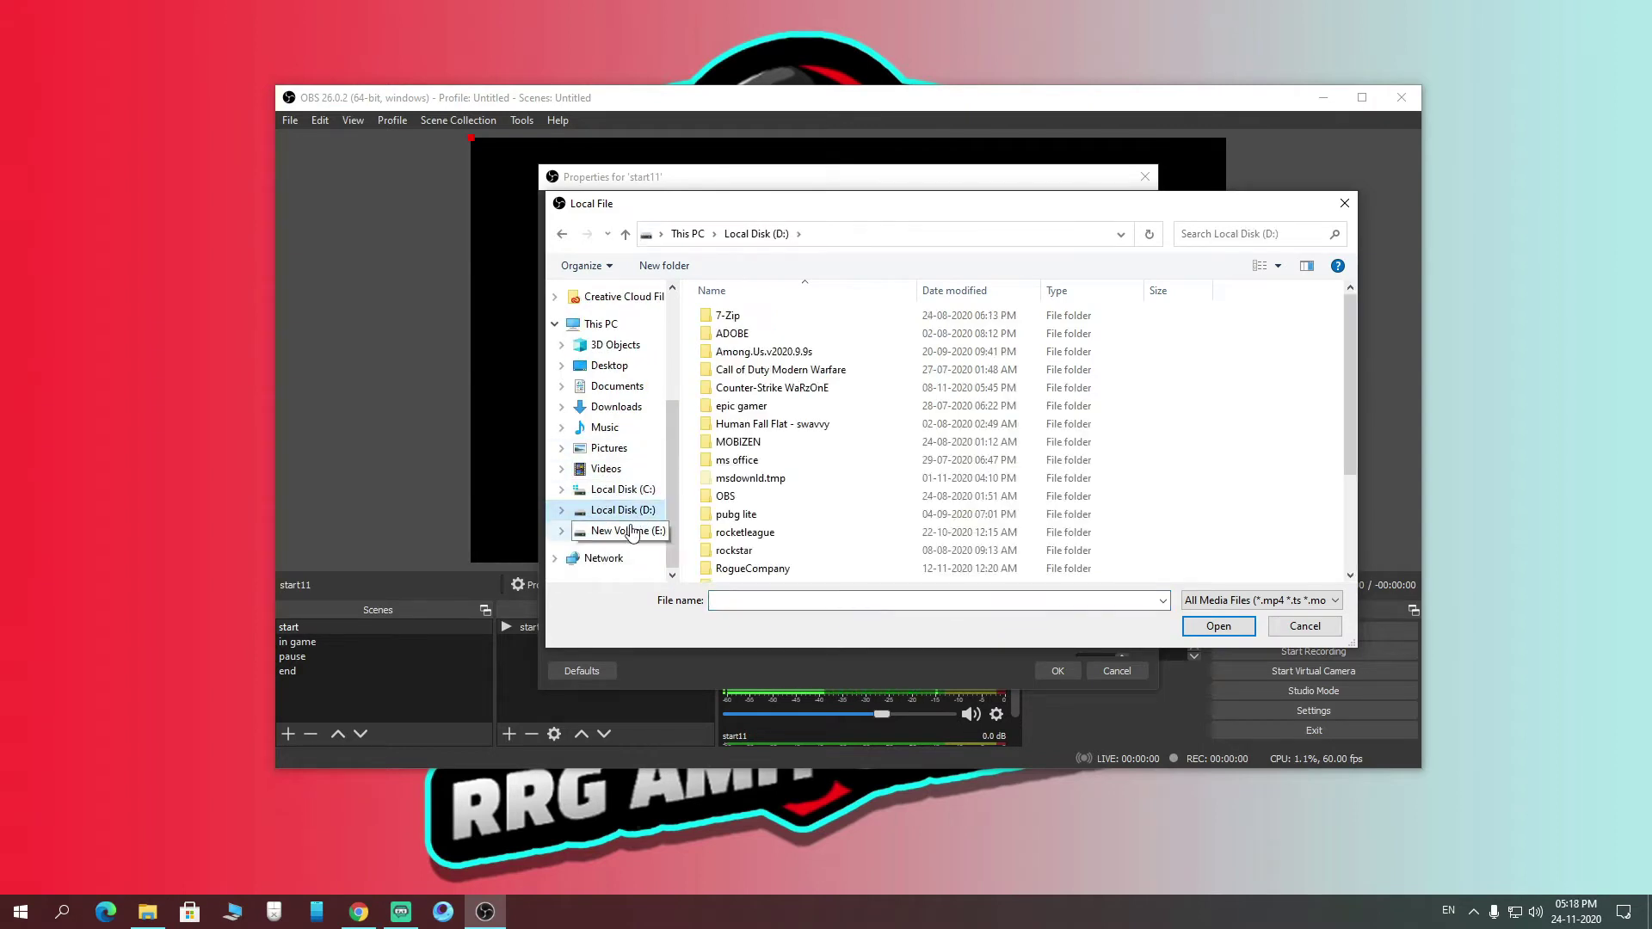
pyautogui.click(632, 531)
pyautogui.doubleClick(868, 321)
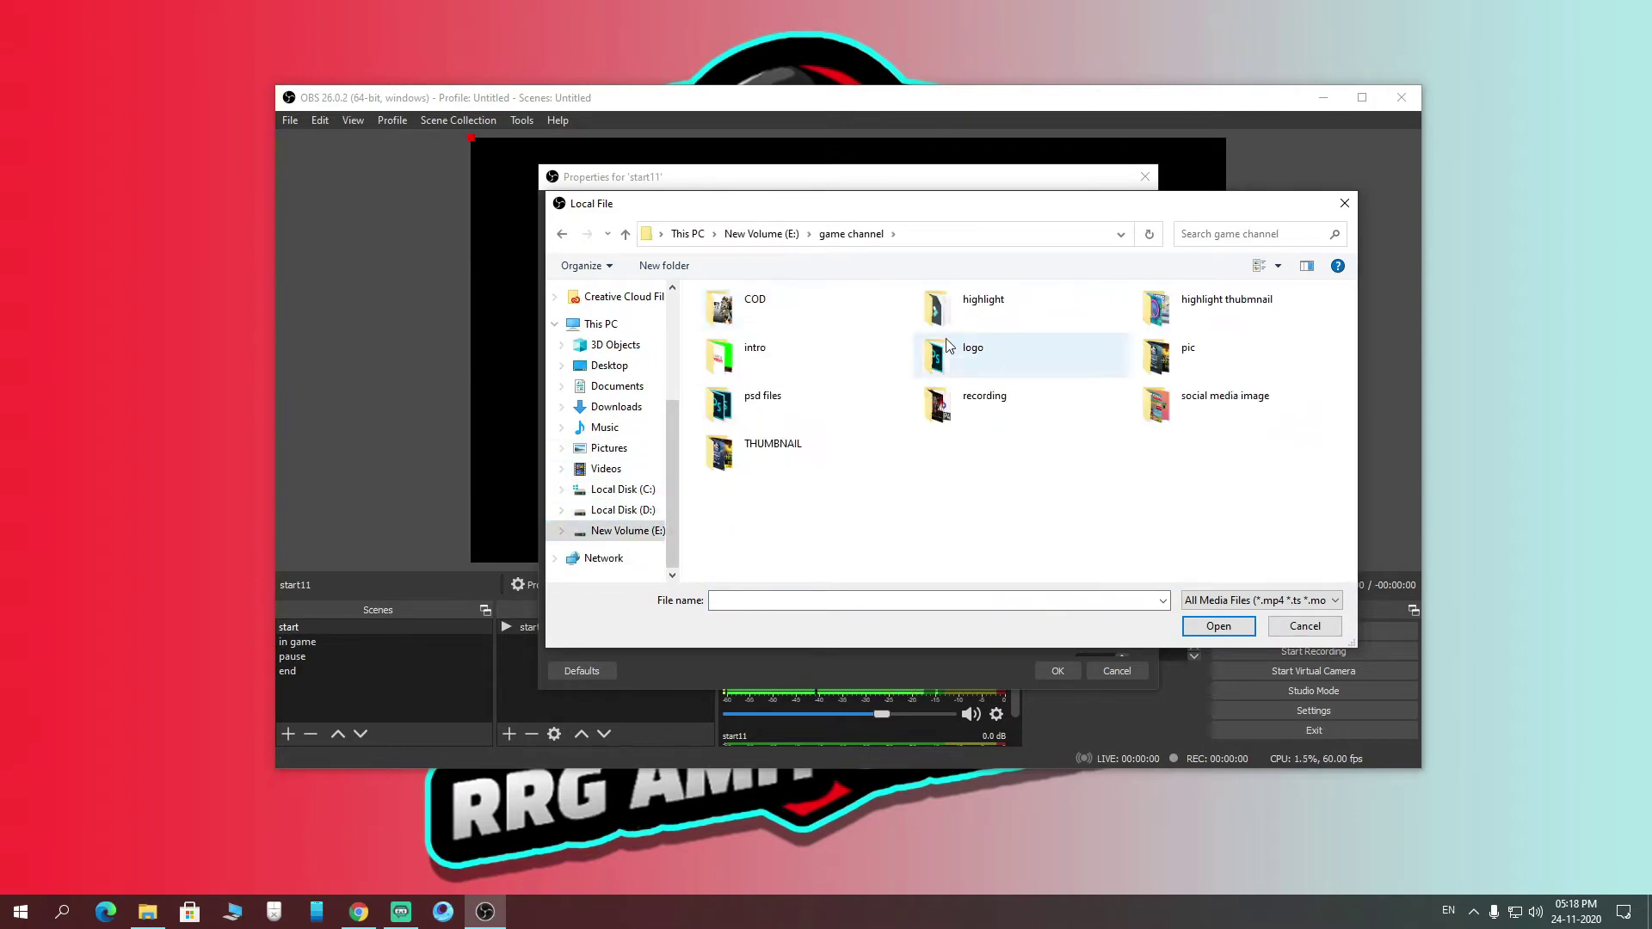
pyautogui.click(782, 363)
pyautogui.doubleClick(783, 360)
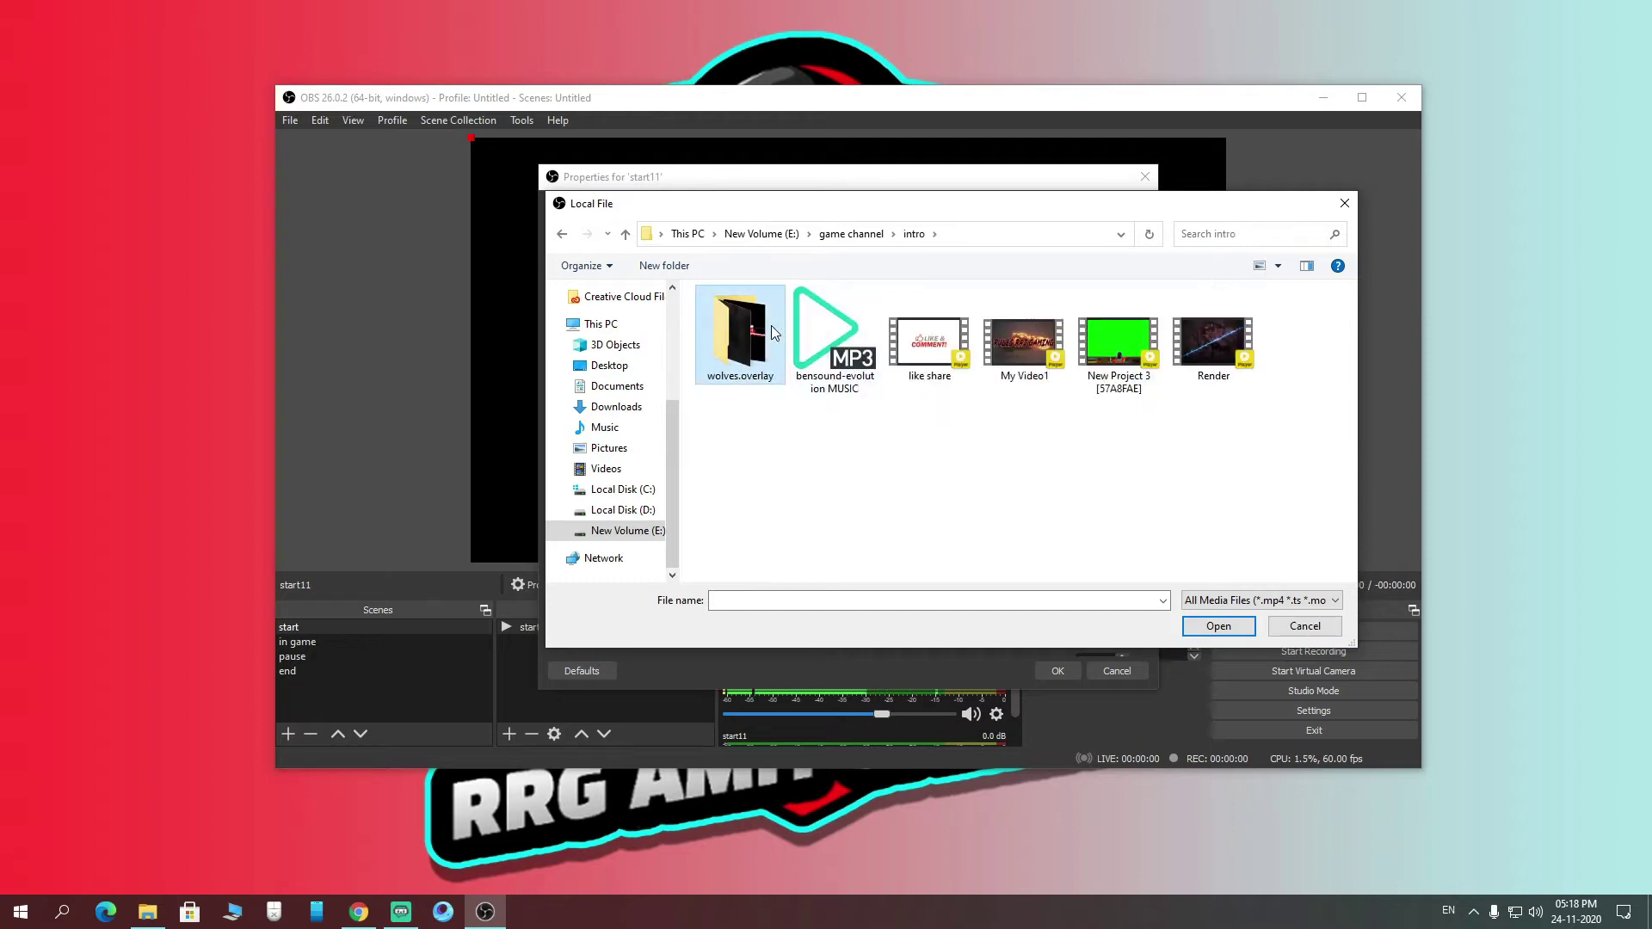
pyautogui.doubleClick(771, 334)
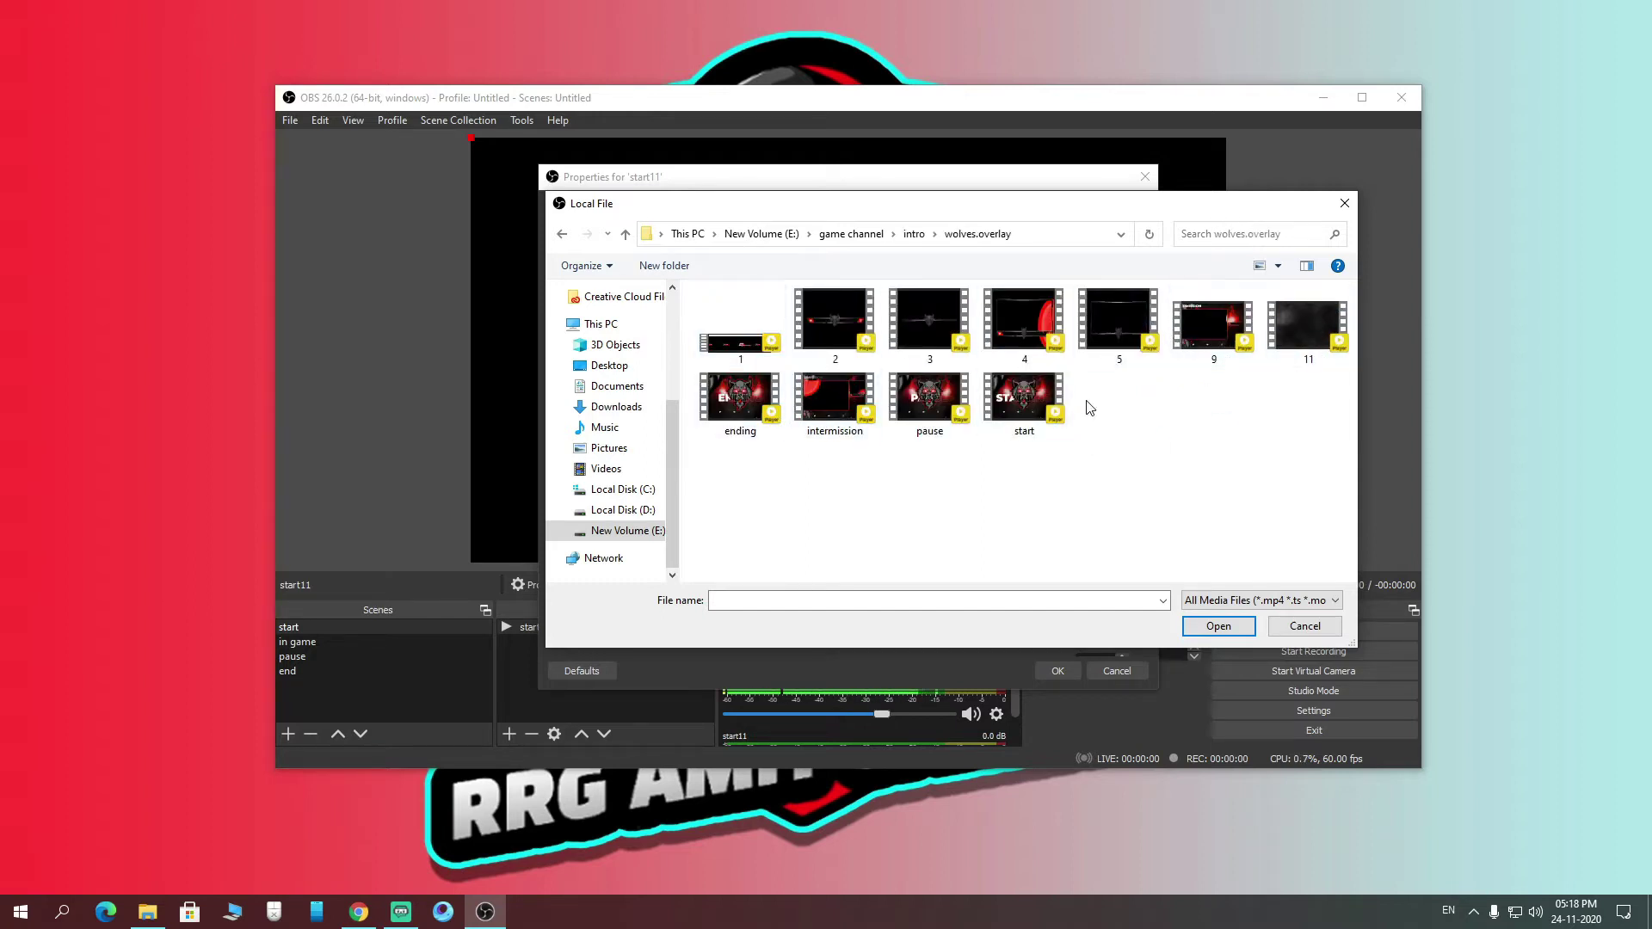
pyautogui.doubleClick(1023, 397)
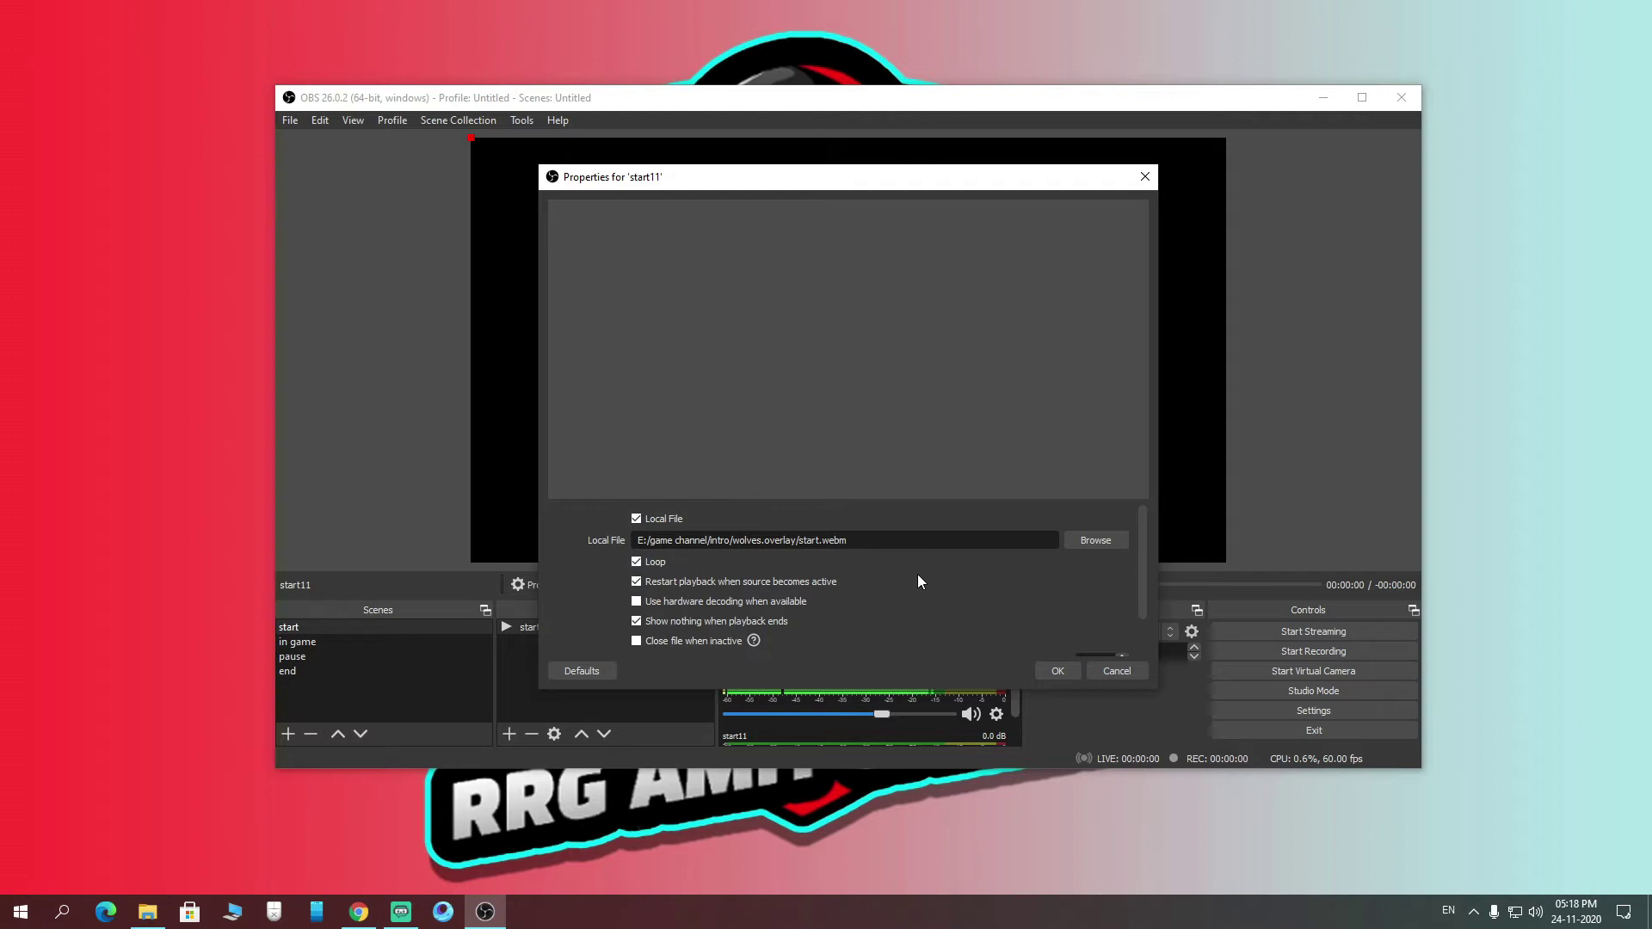
pyautogui.click(1046, 669)
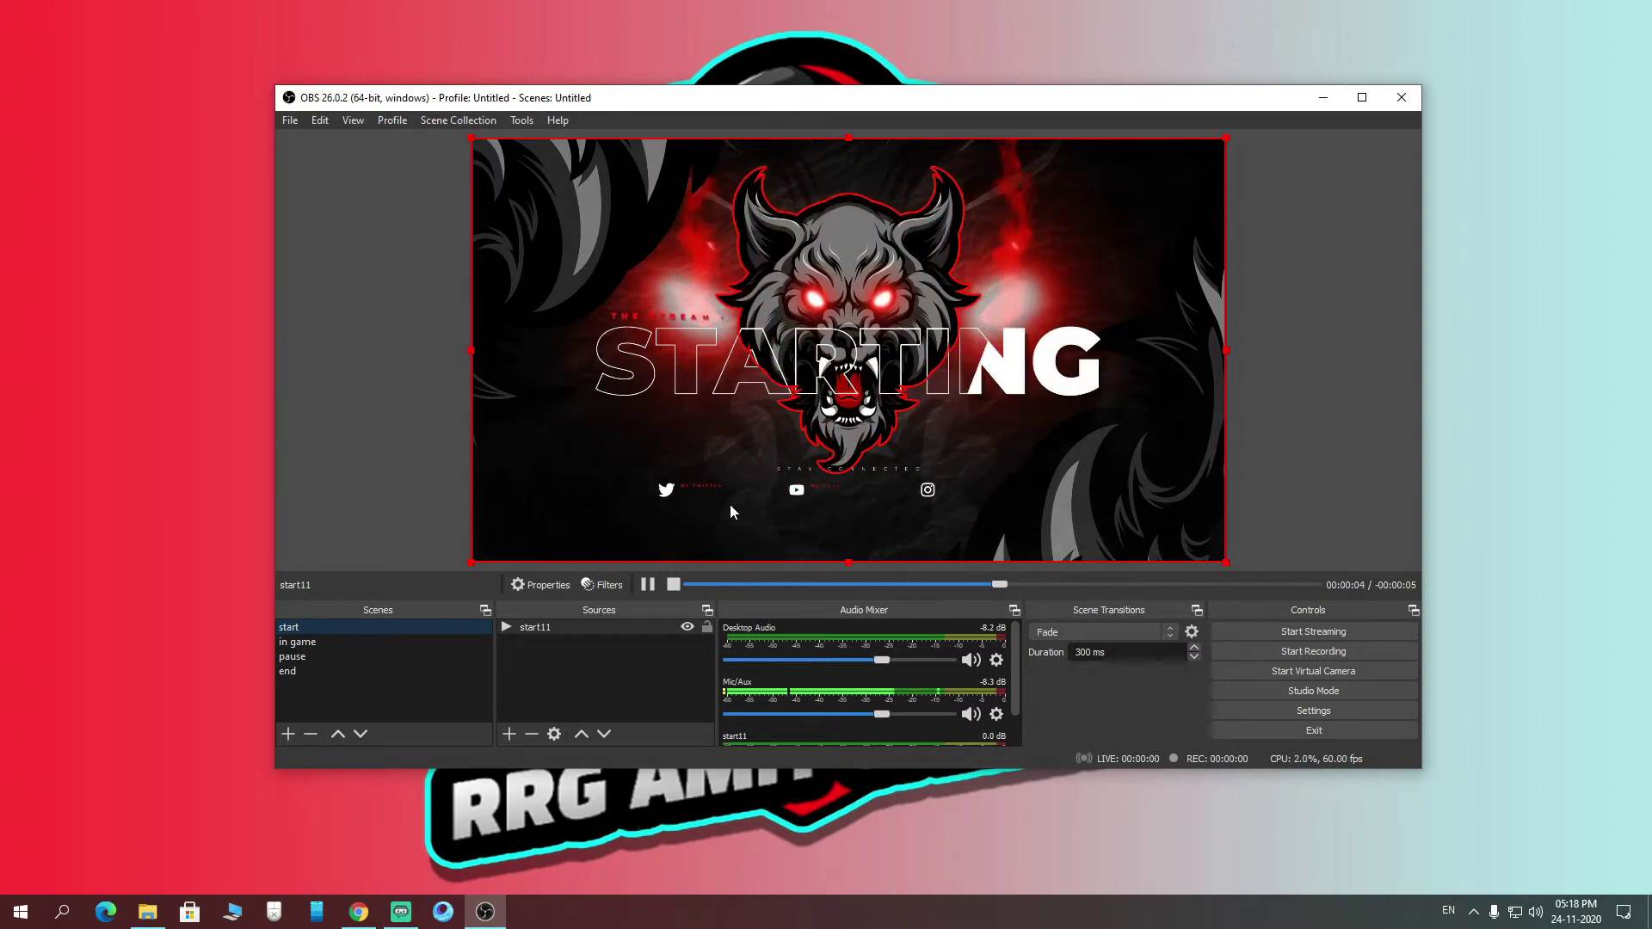
pyautogui.click(330, 638)
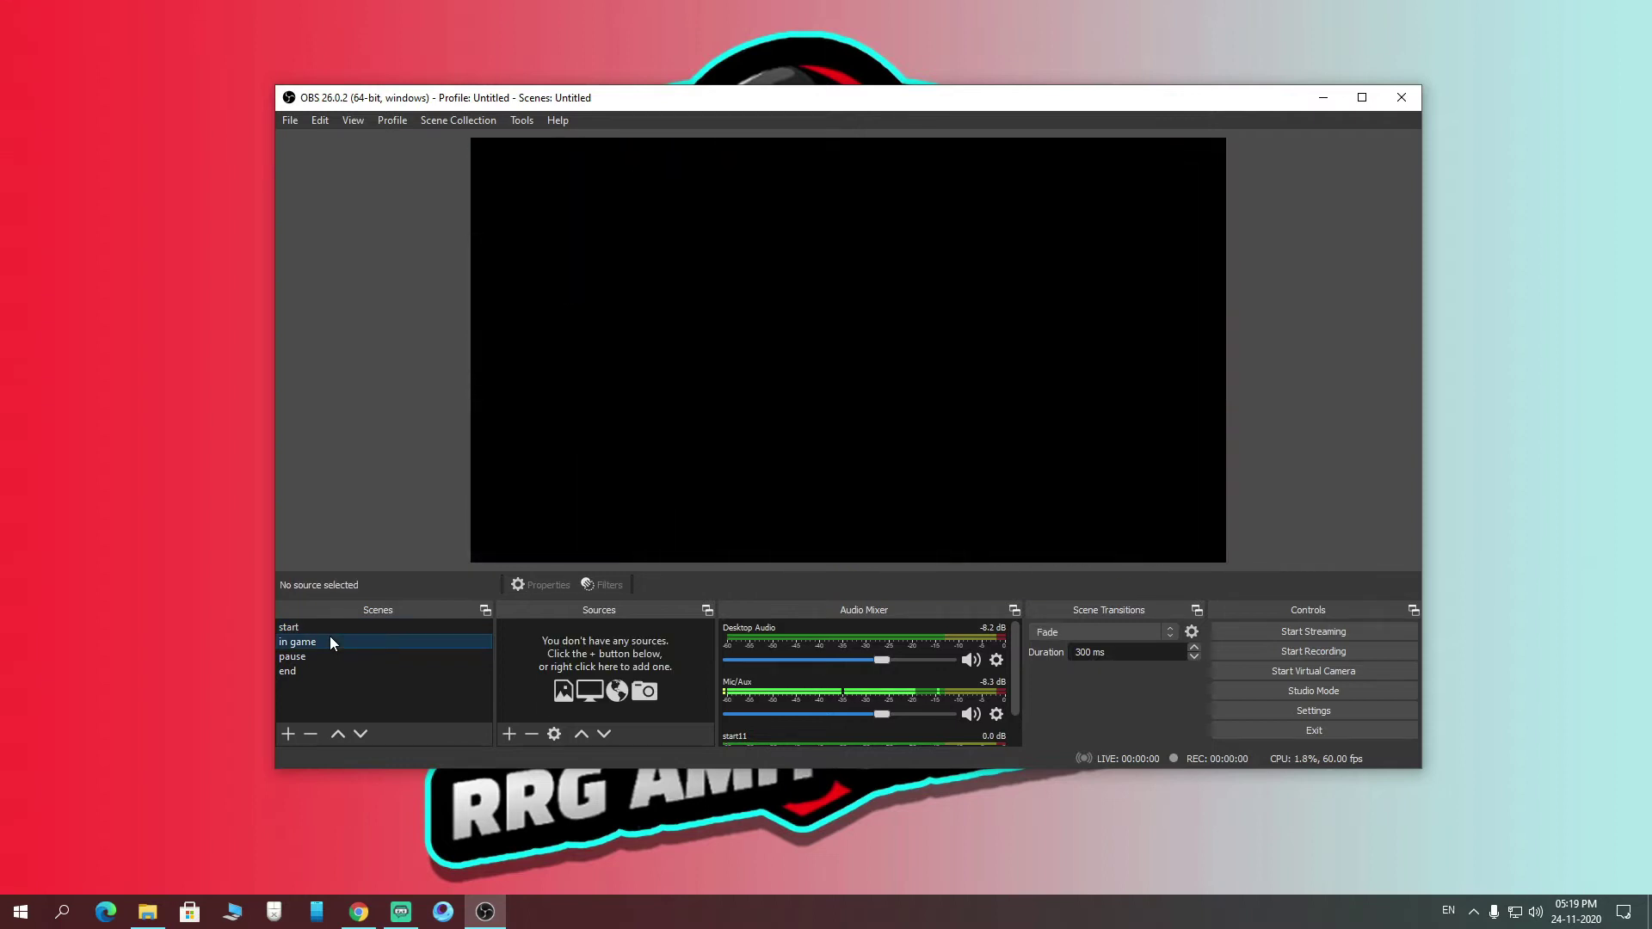
pyautogui.click(322, 628)
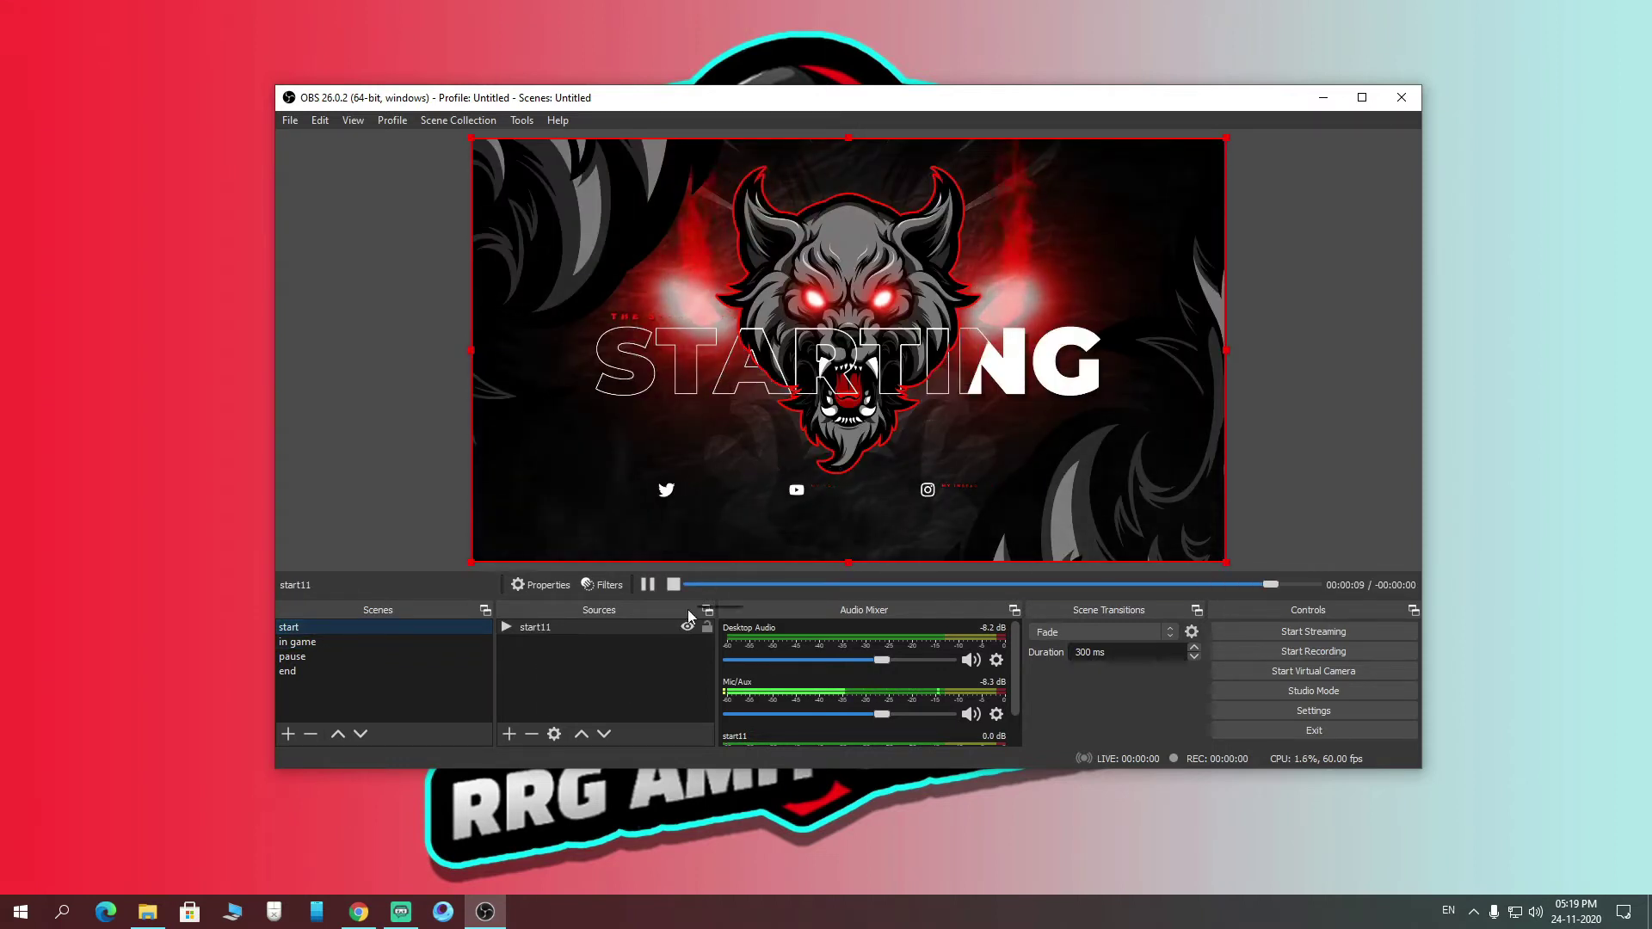
pyautogui.click(599, 678)
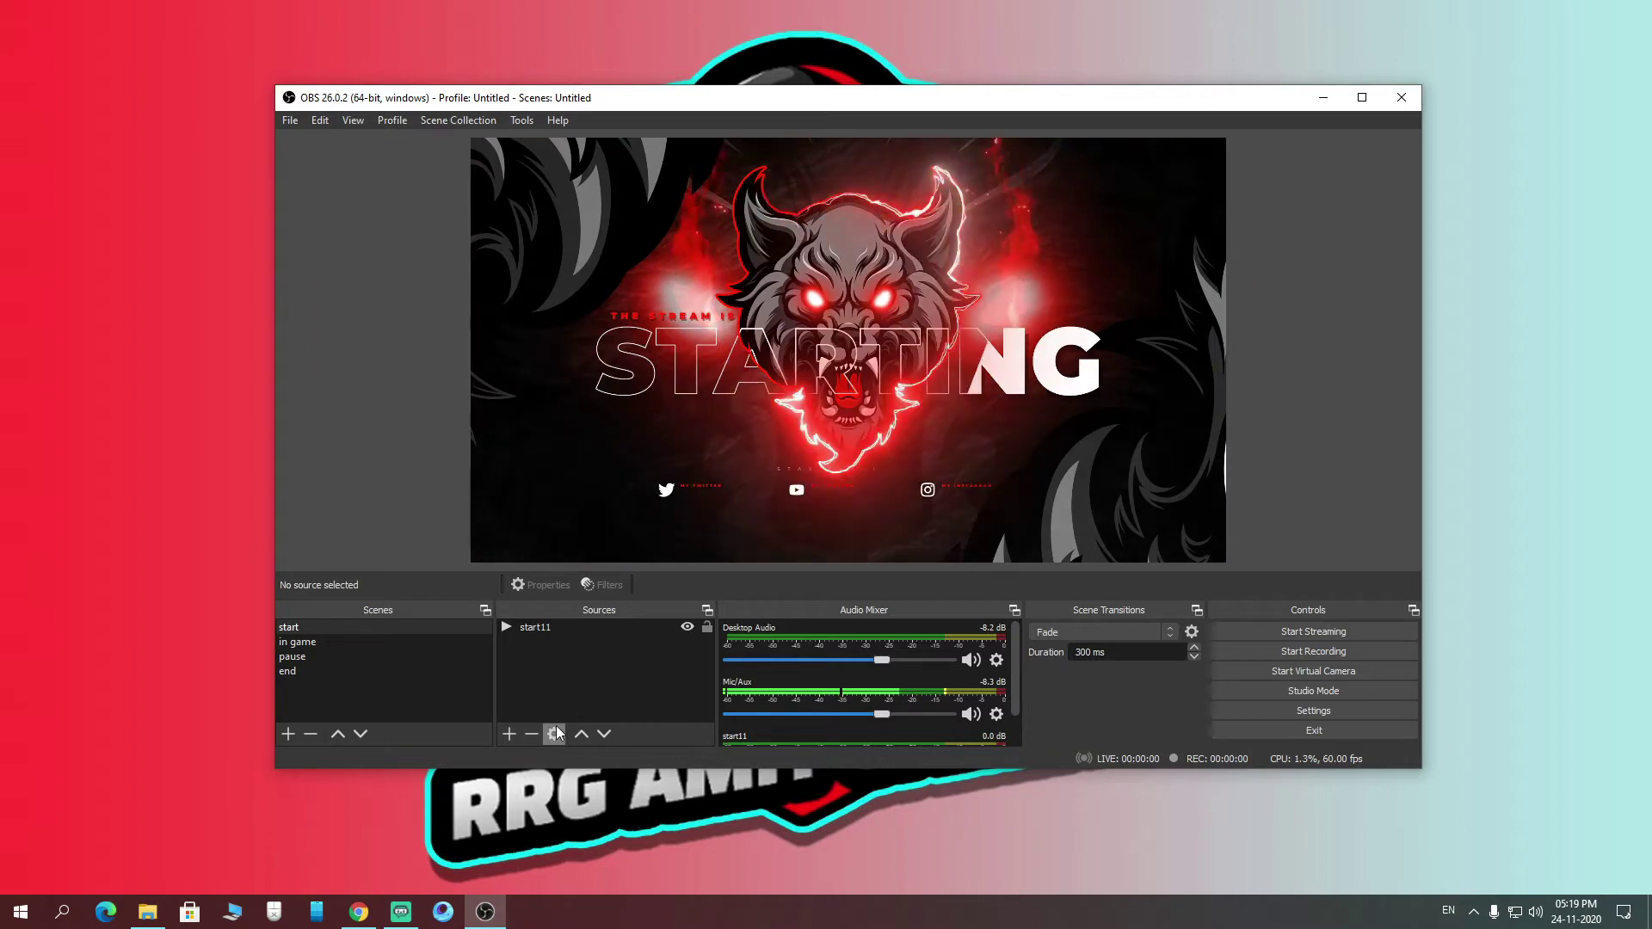
pyautogui.click(508, 734)
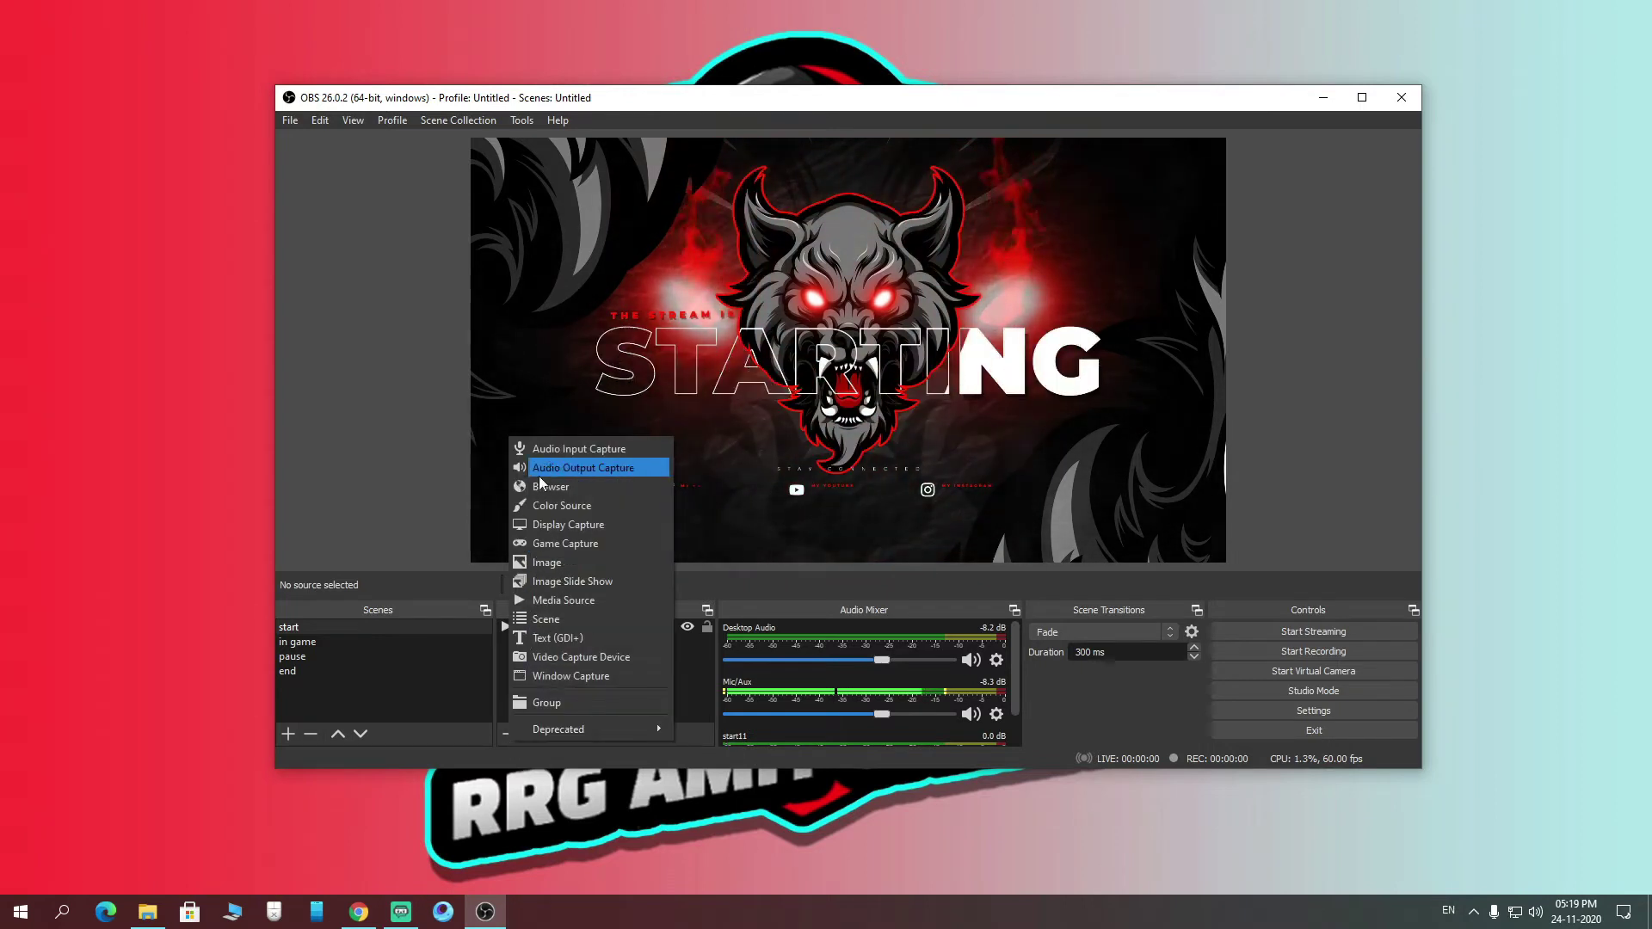
pyautogui.click(783, 544)
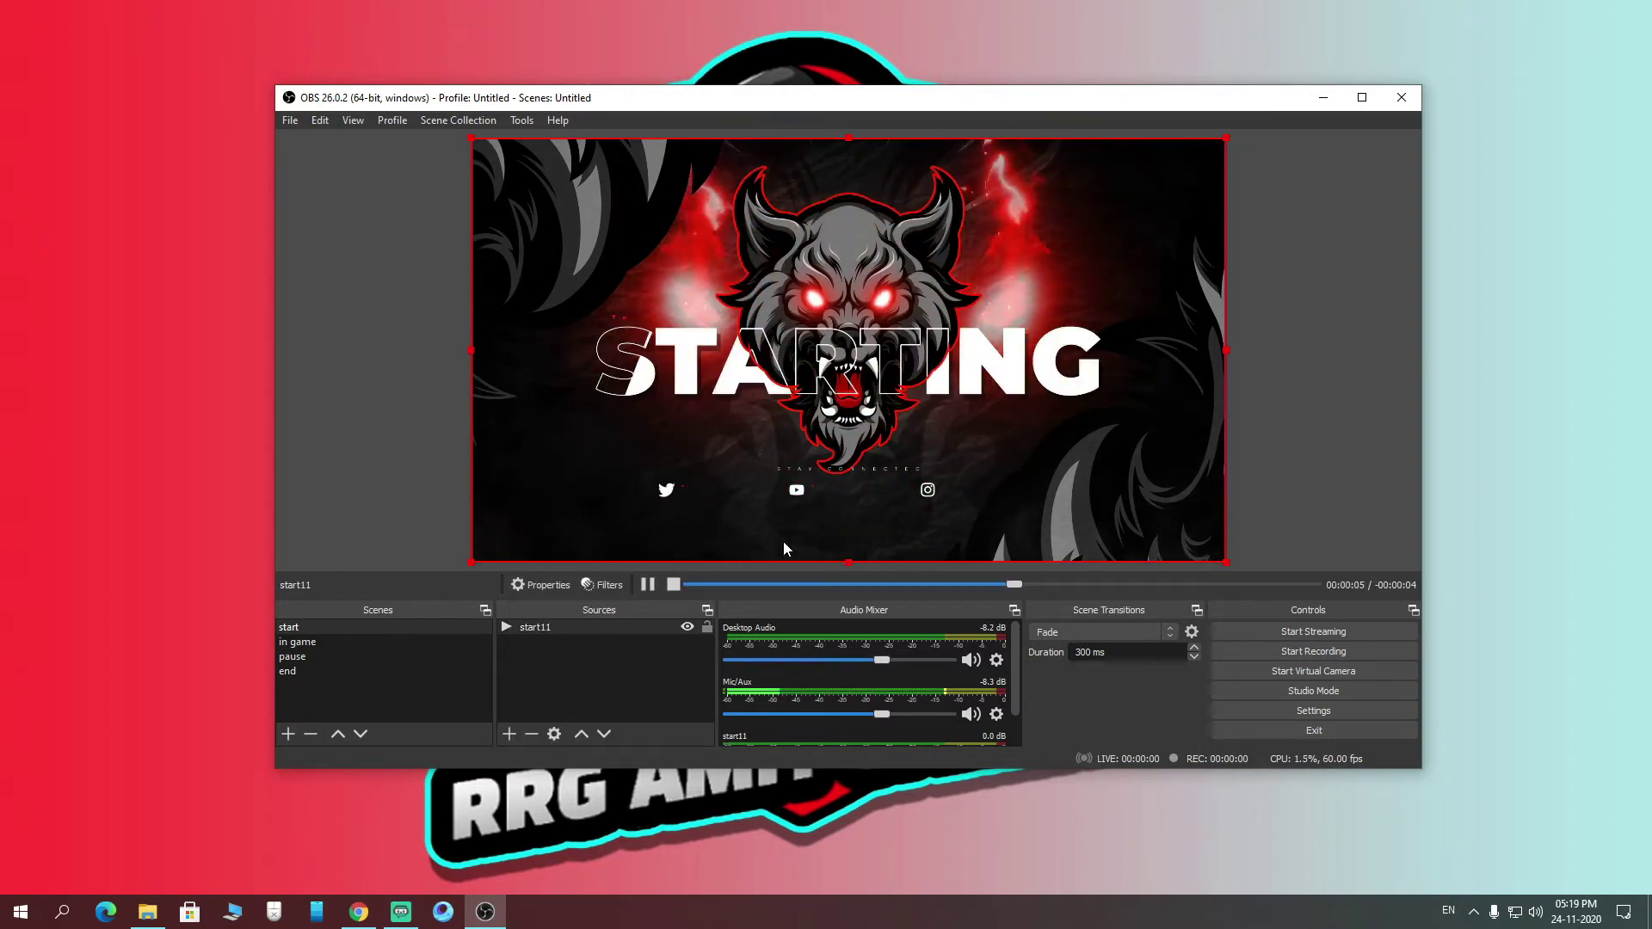
# Add a new media source named "music" to the "start" scene.
pyautogui.click(507, 736)
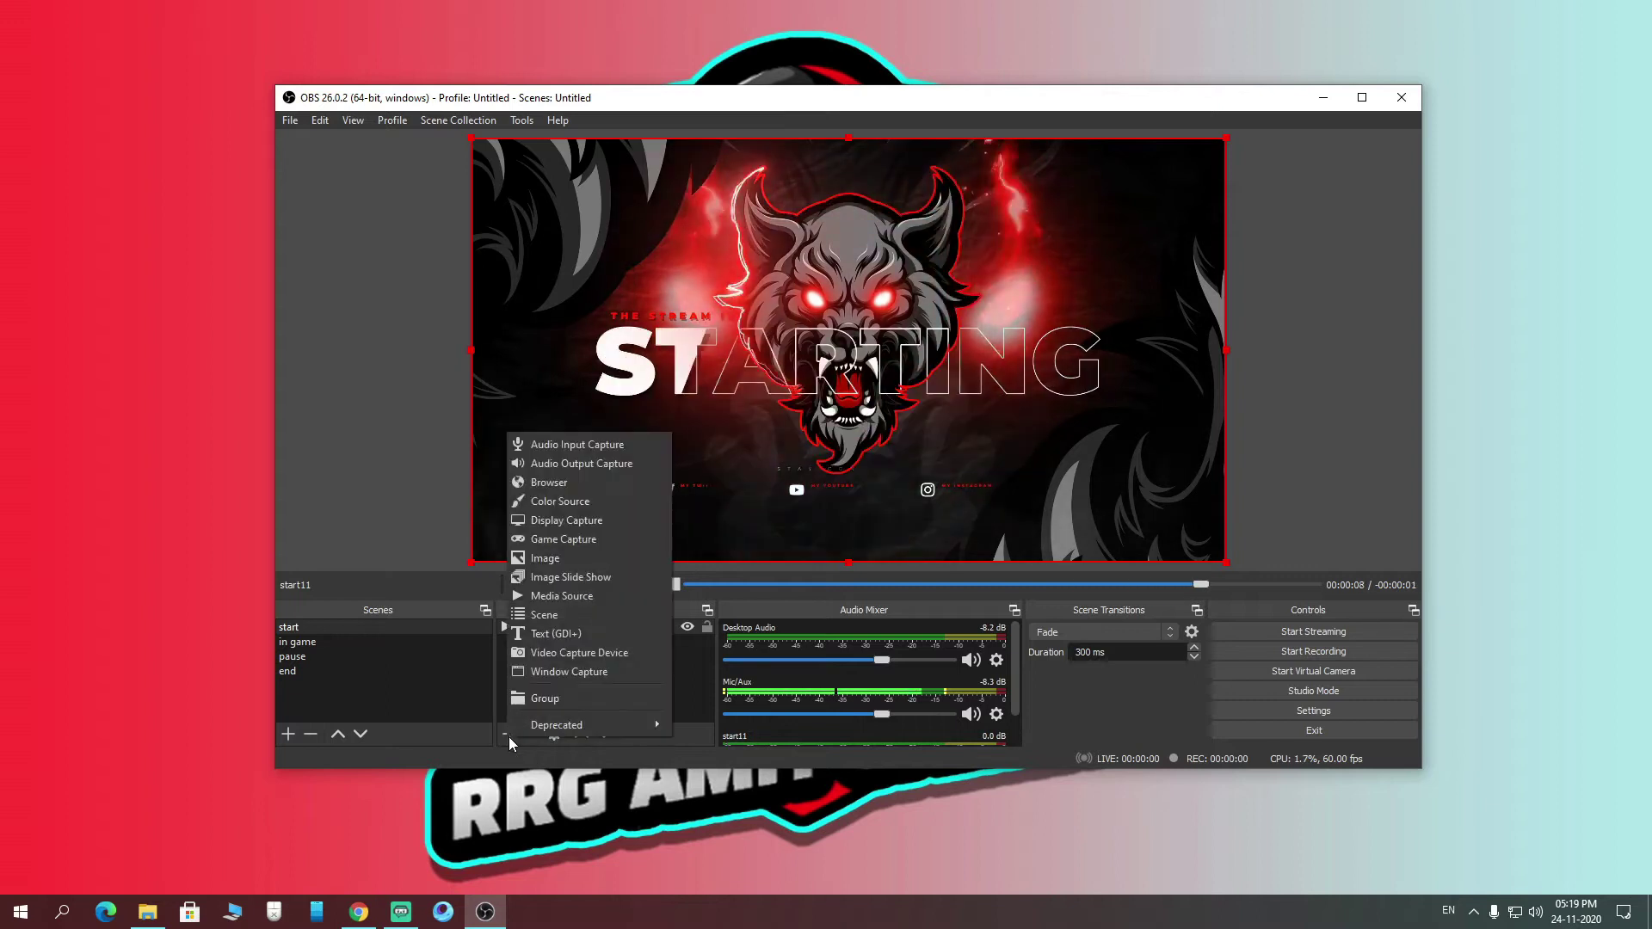
pyautogui.click(564, 597)
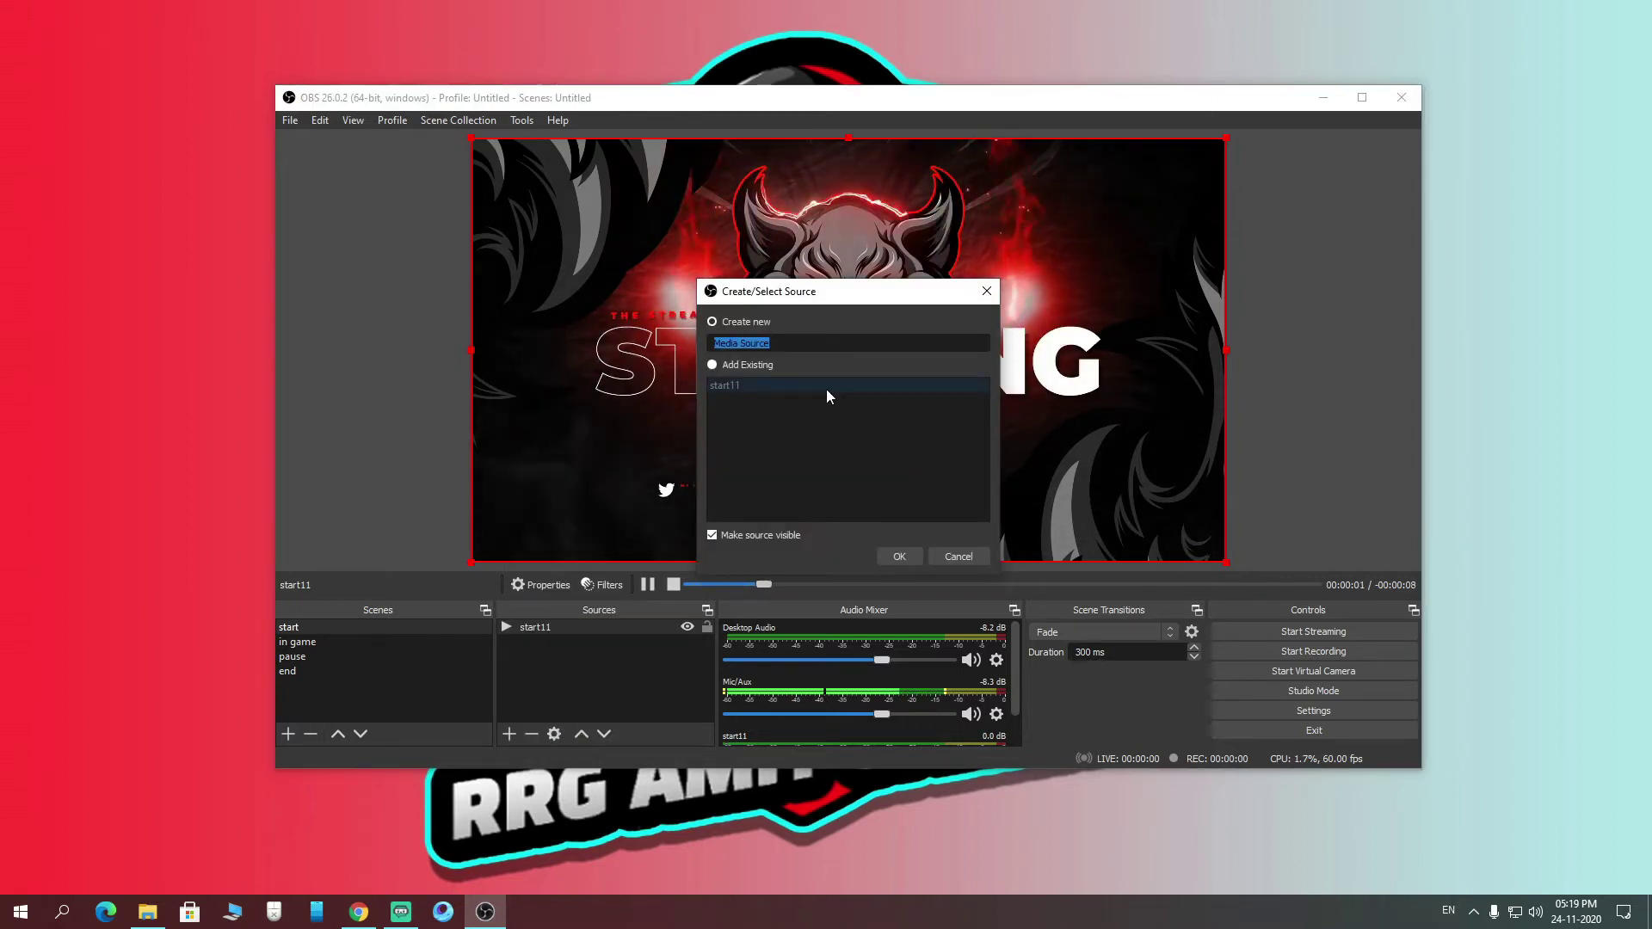
pyautogui.write('music')
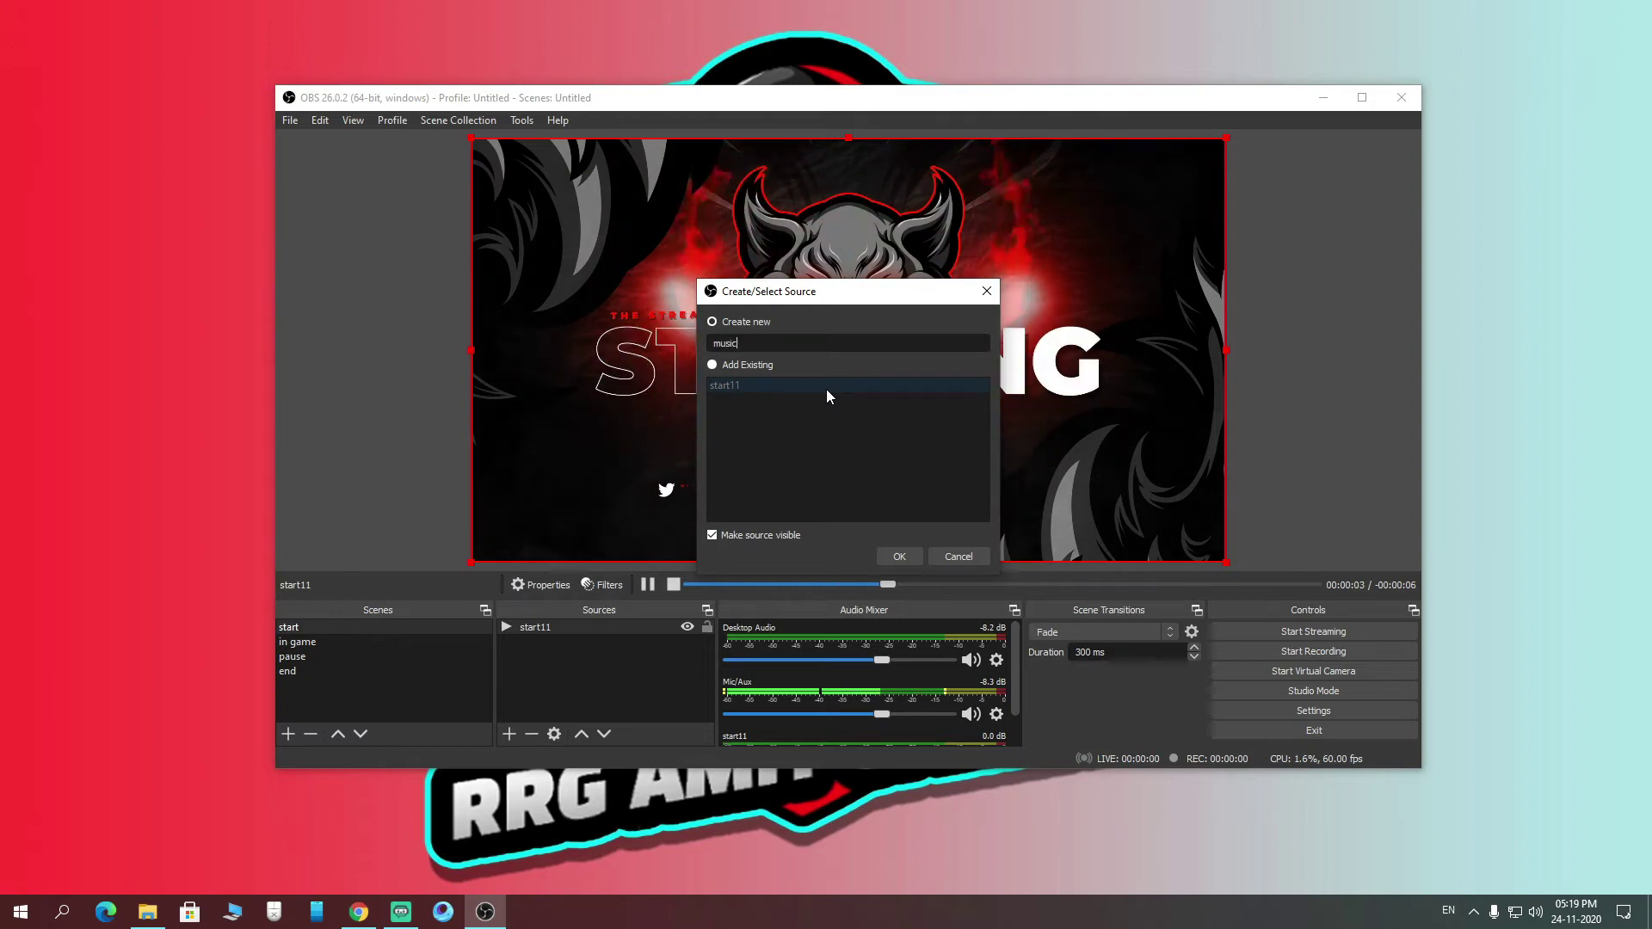
pyautogui.click(900, 556)
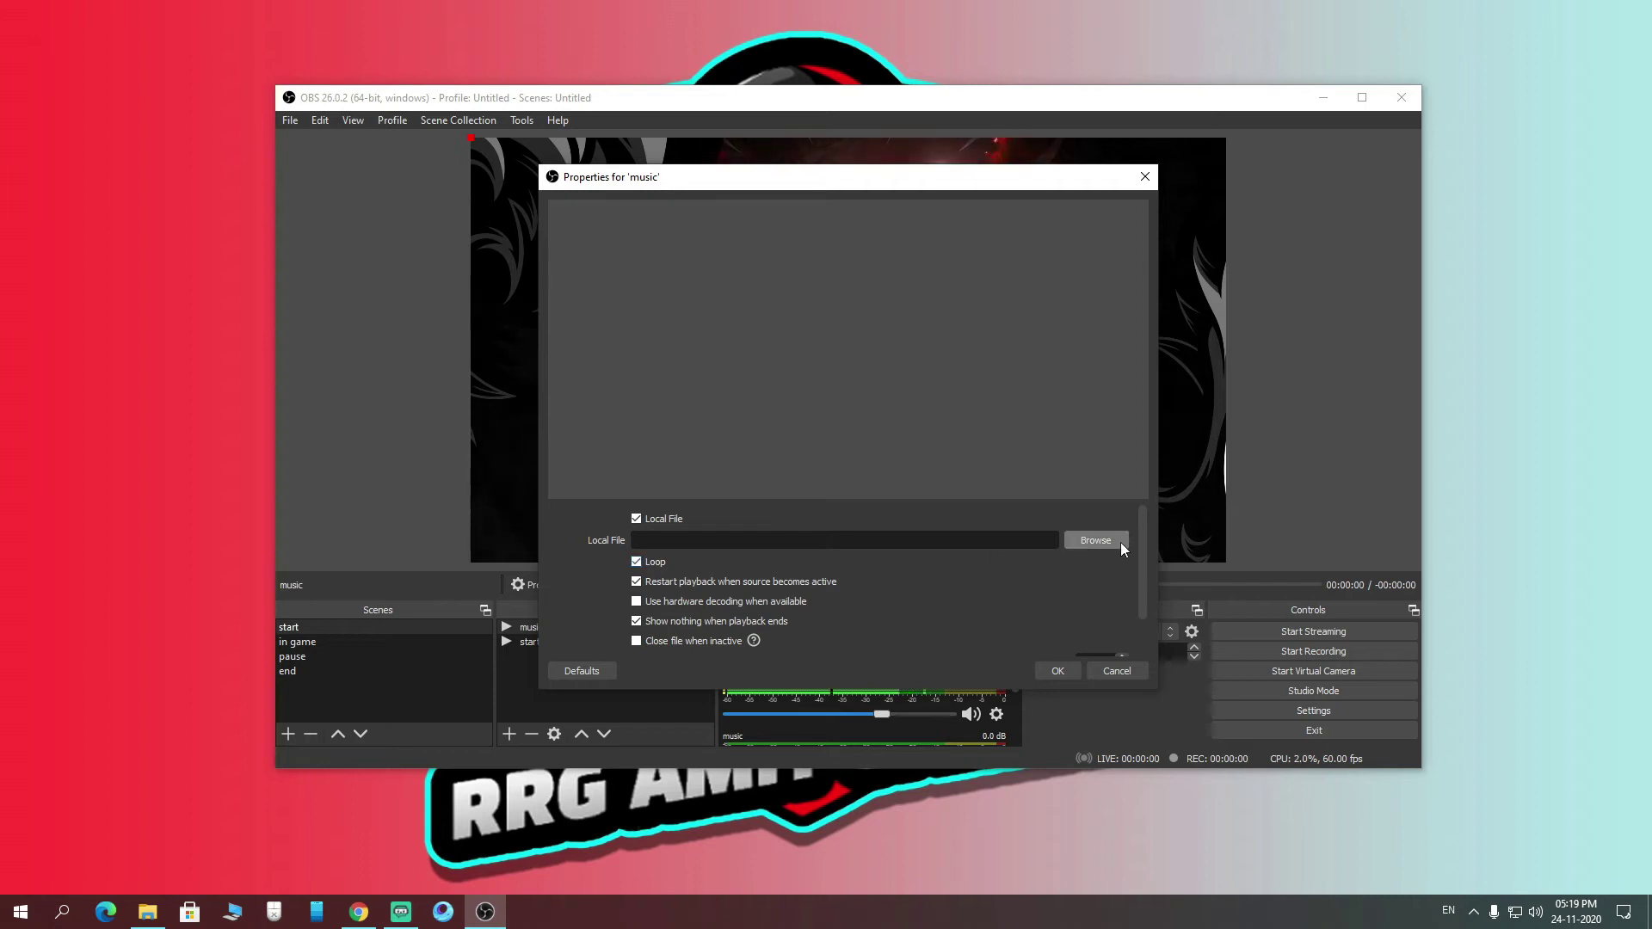
# Load "bensound-evolution MUSIC.mp3" from the intro folder into the "music" source with looping enabled.
pyautogui.click(1093, 540)
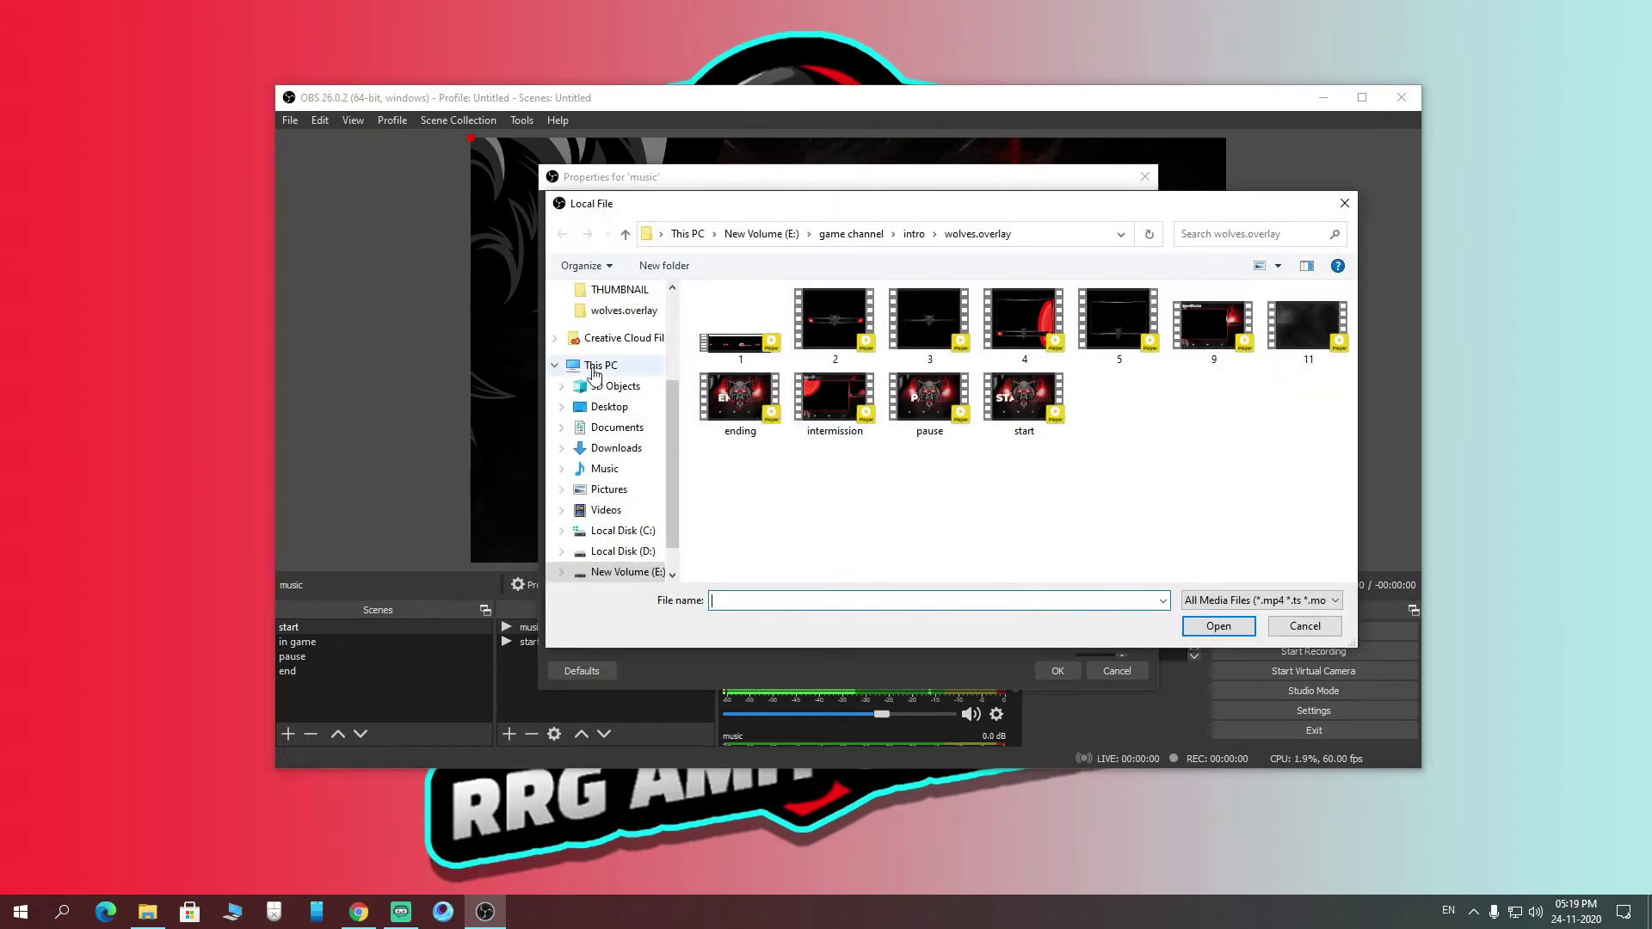
pyautogui.click(621, 234)
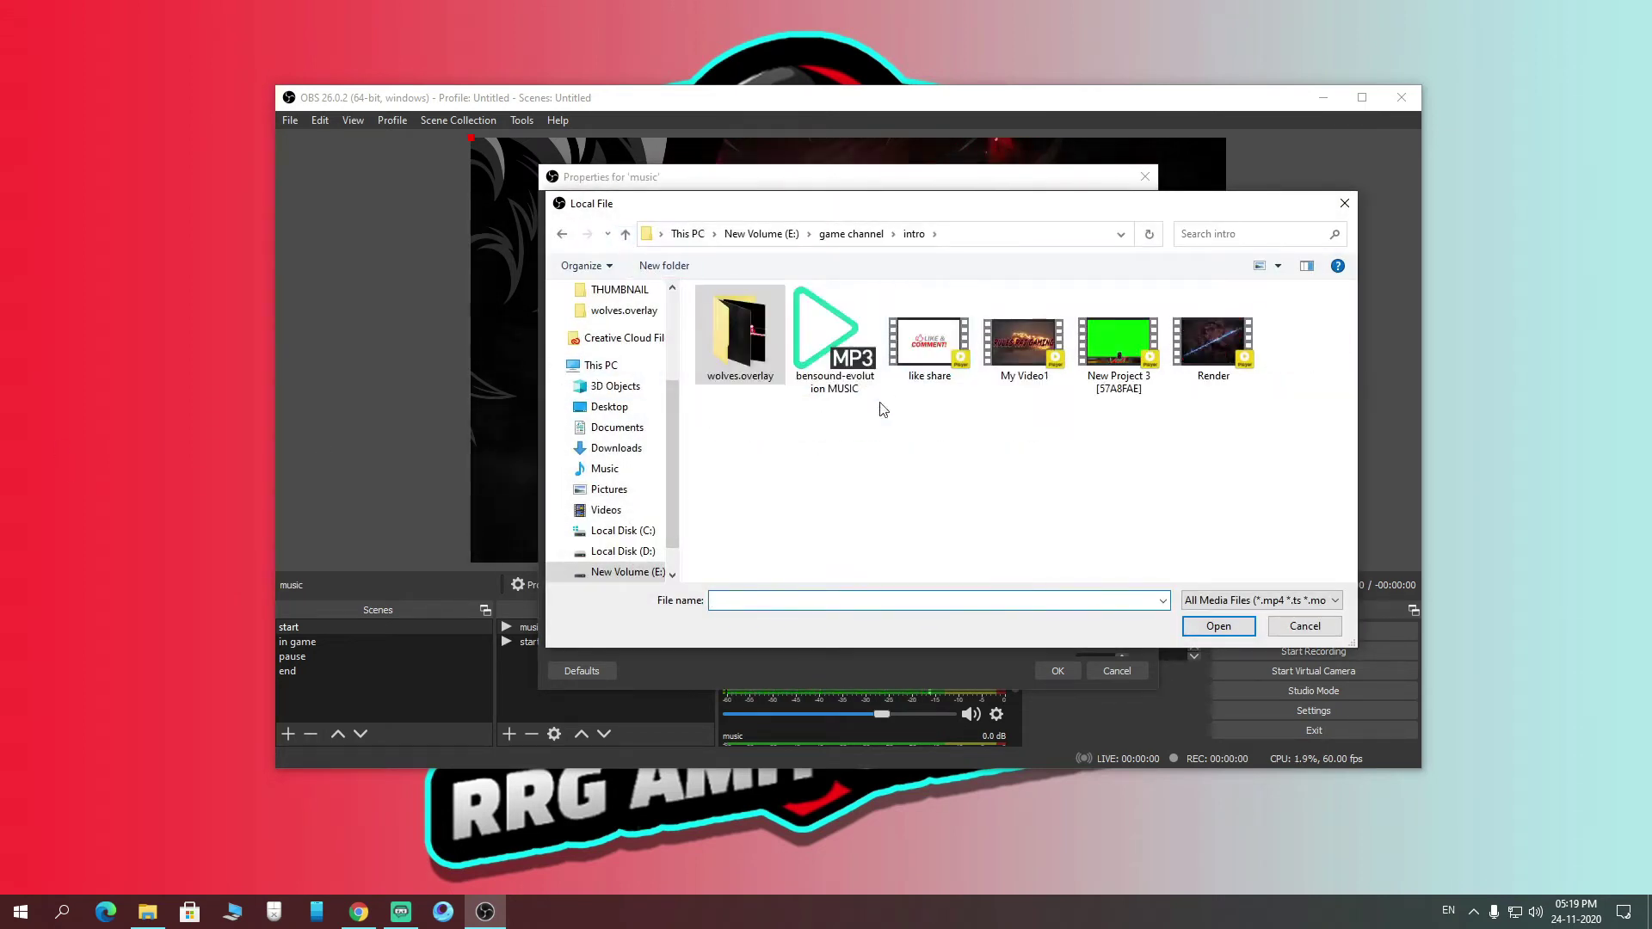
pyautogui.click(836, 352)
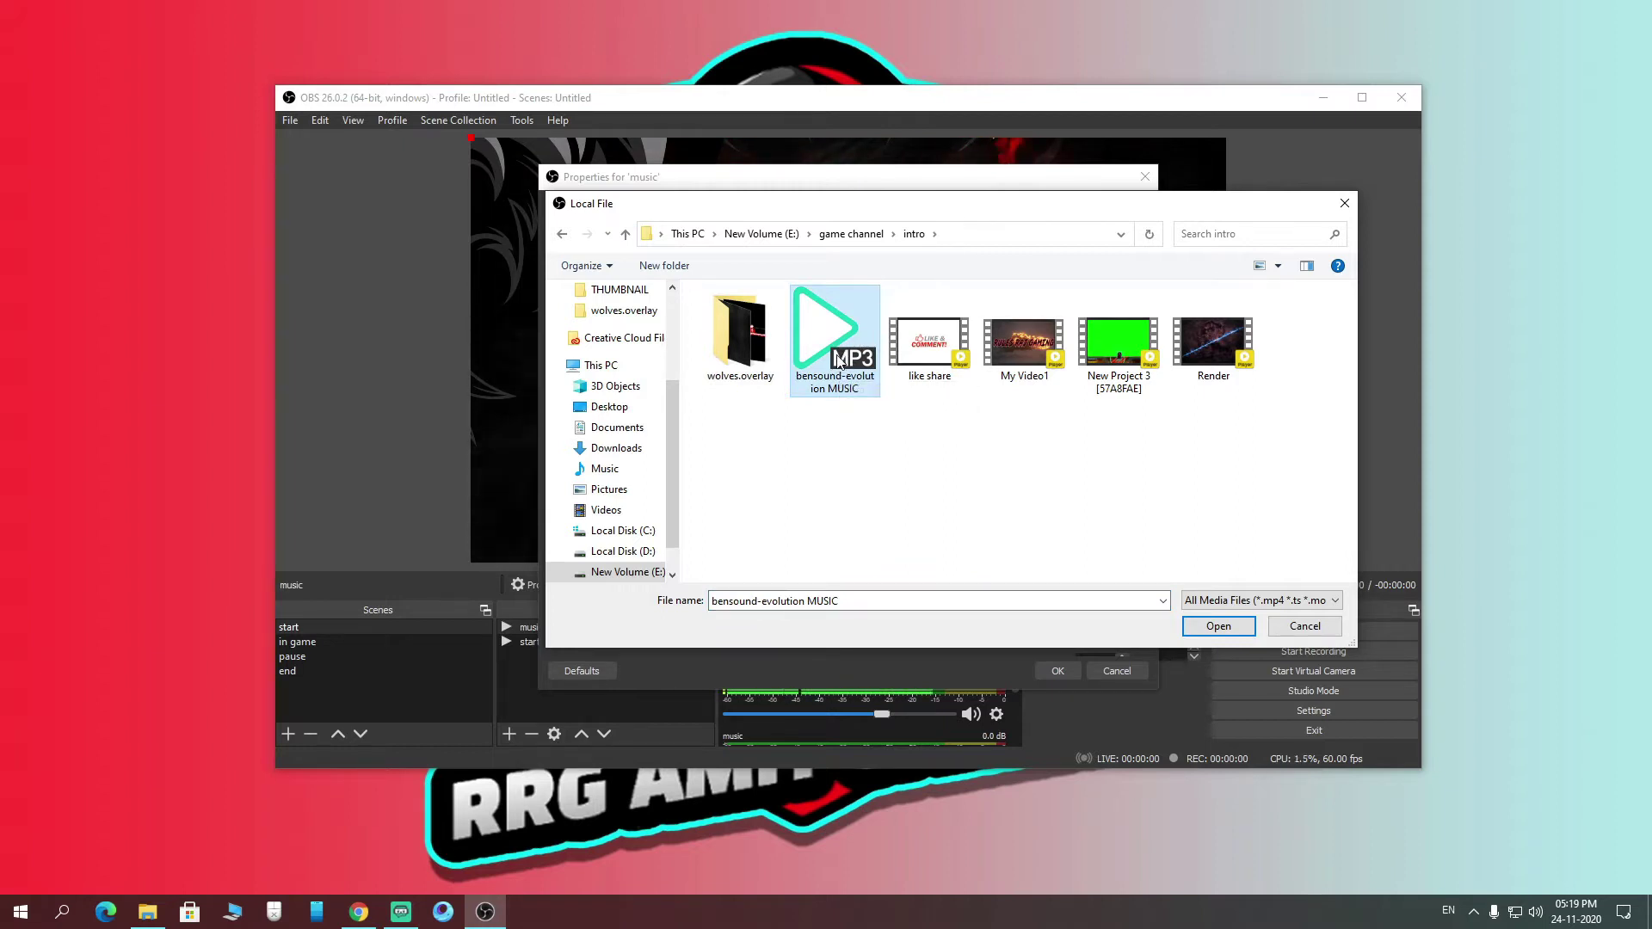
pyautogui.doubleClick(838, 358)
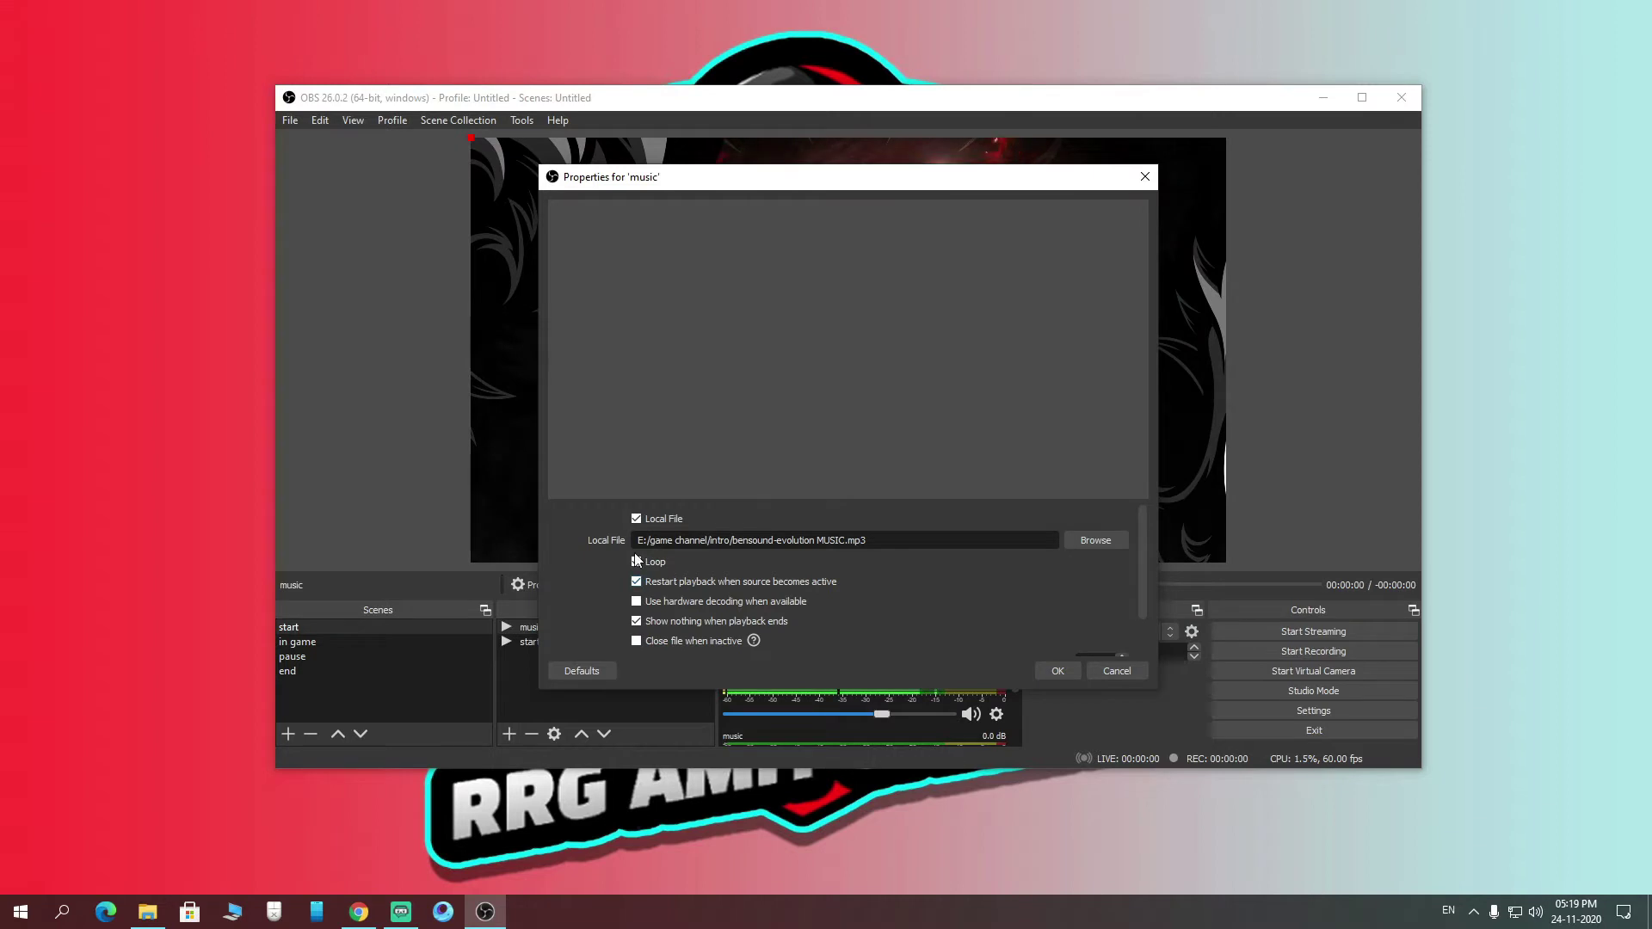
pyautogui.click(1051, 671)
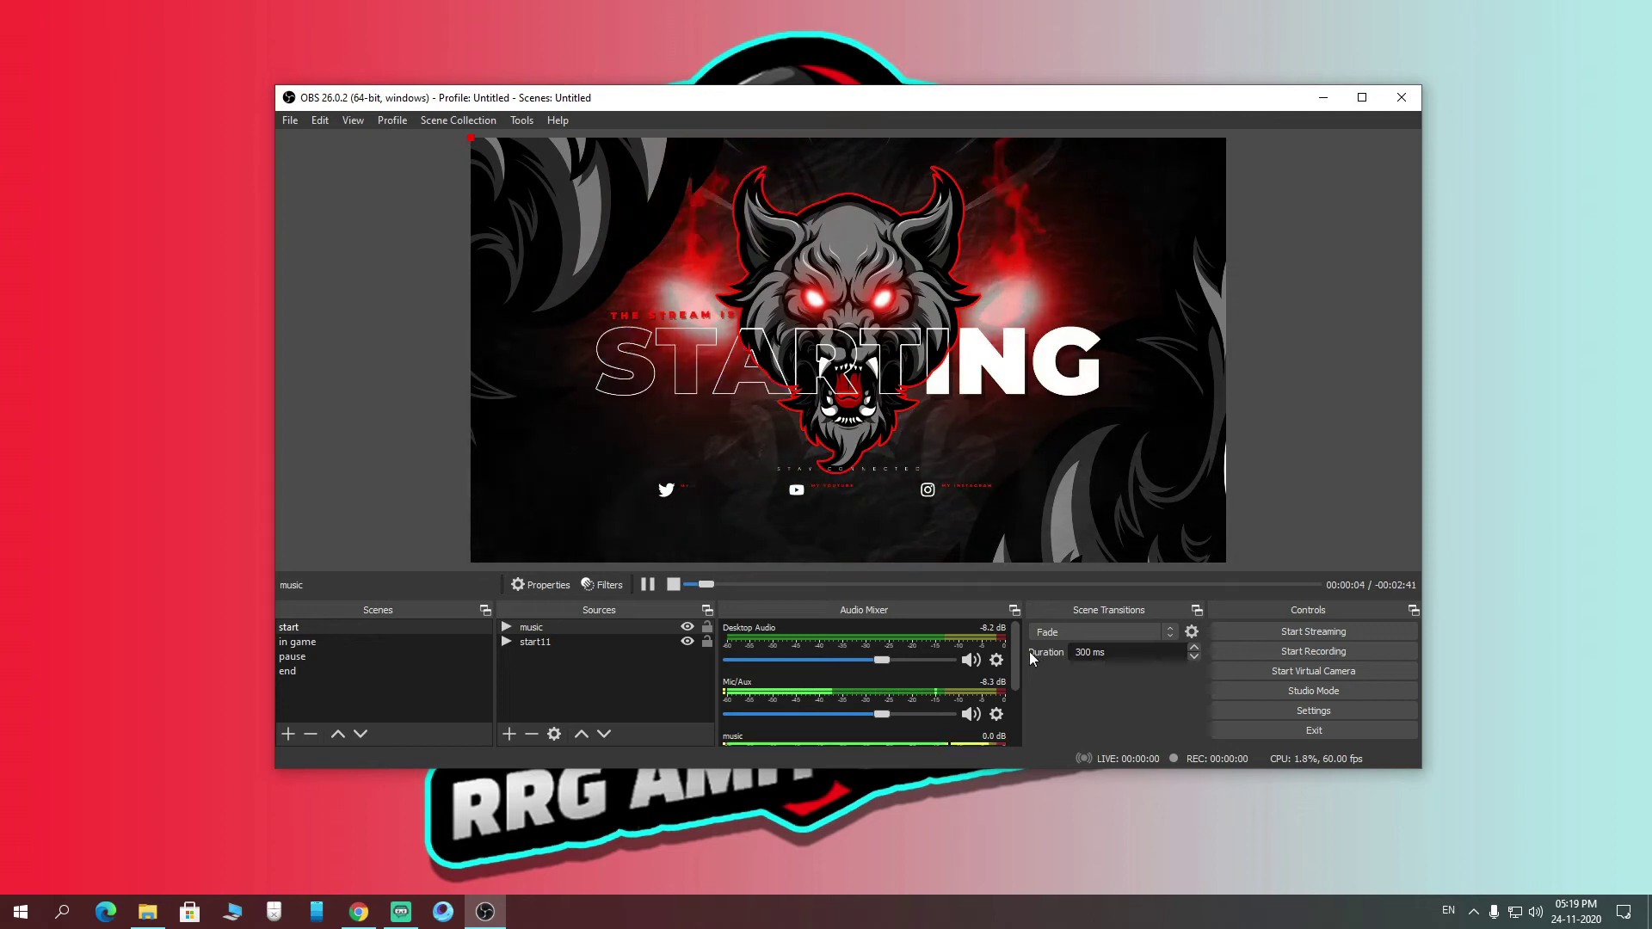
# Lower the "music" source's volume to about -10.5 dB in the audio mixer.
pyautogui.scroll(-3, 1014, 685)
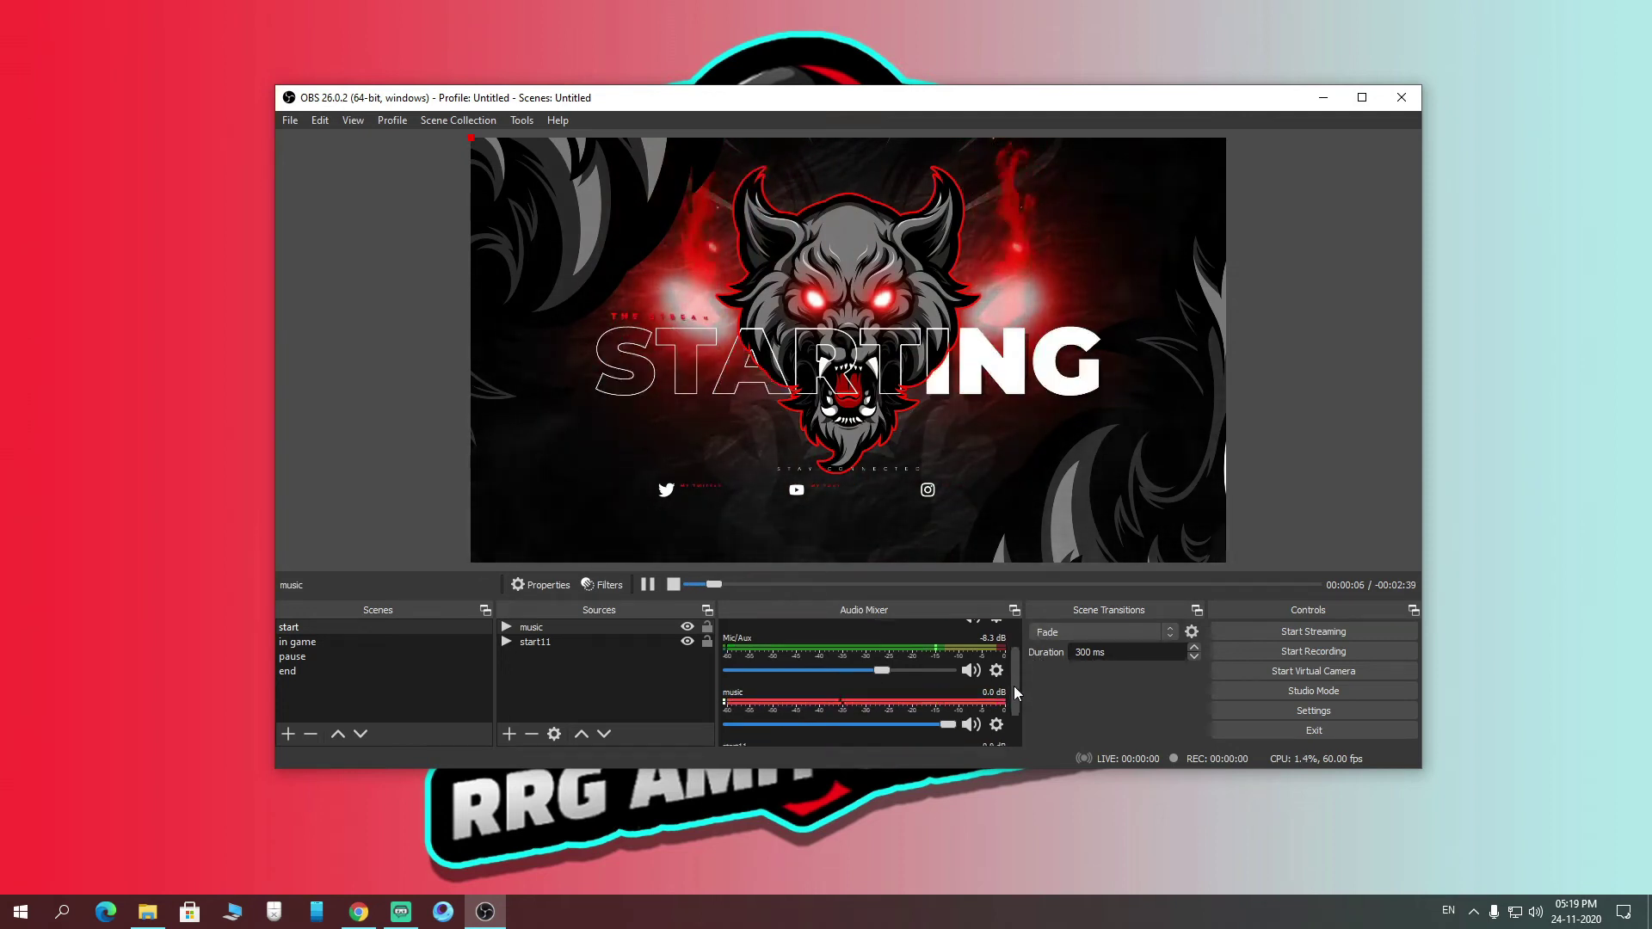
pyautogui.moveTo(947, 716); pyautogui.dragTo(881, 721)
pyautogui.scroll(3, 860, 684)
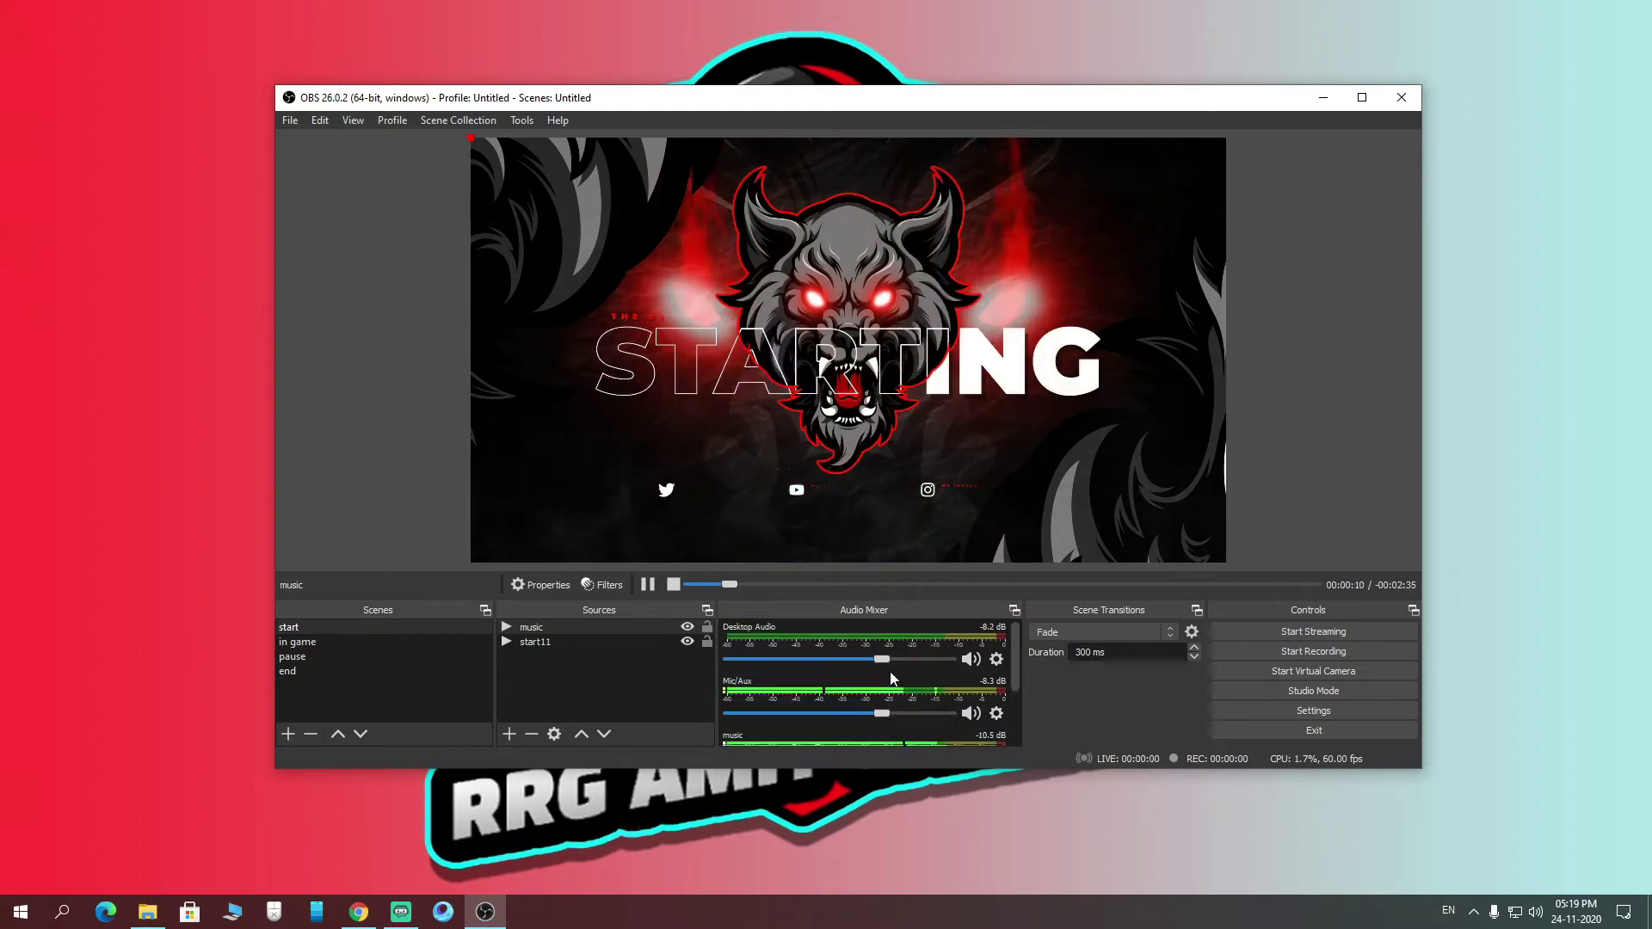
# Mute Desktop Audio, Mic/Aux and the "start11" source in the audio mixer.
pyautogui.click(970, 660)
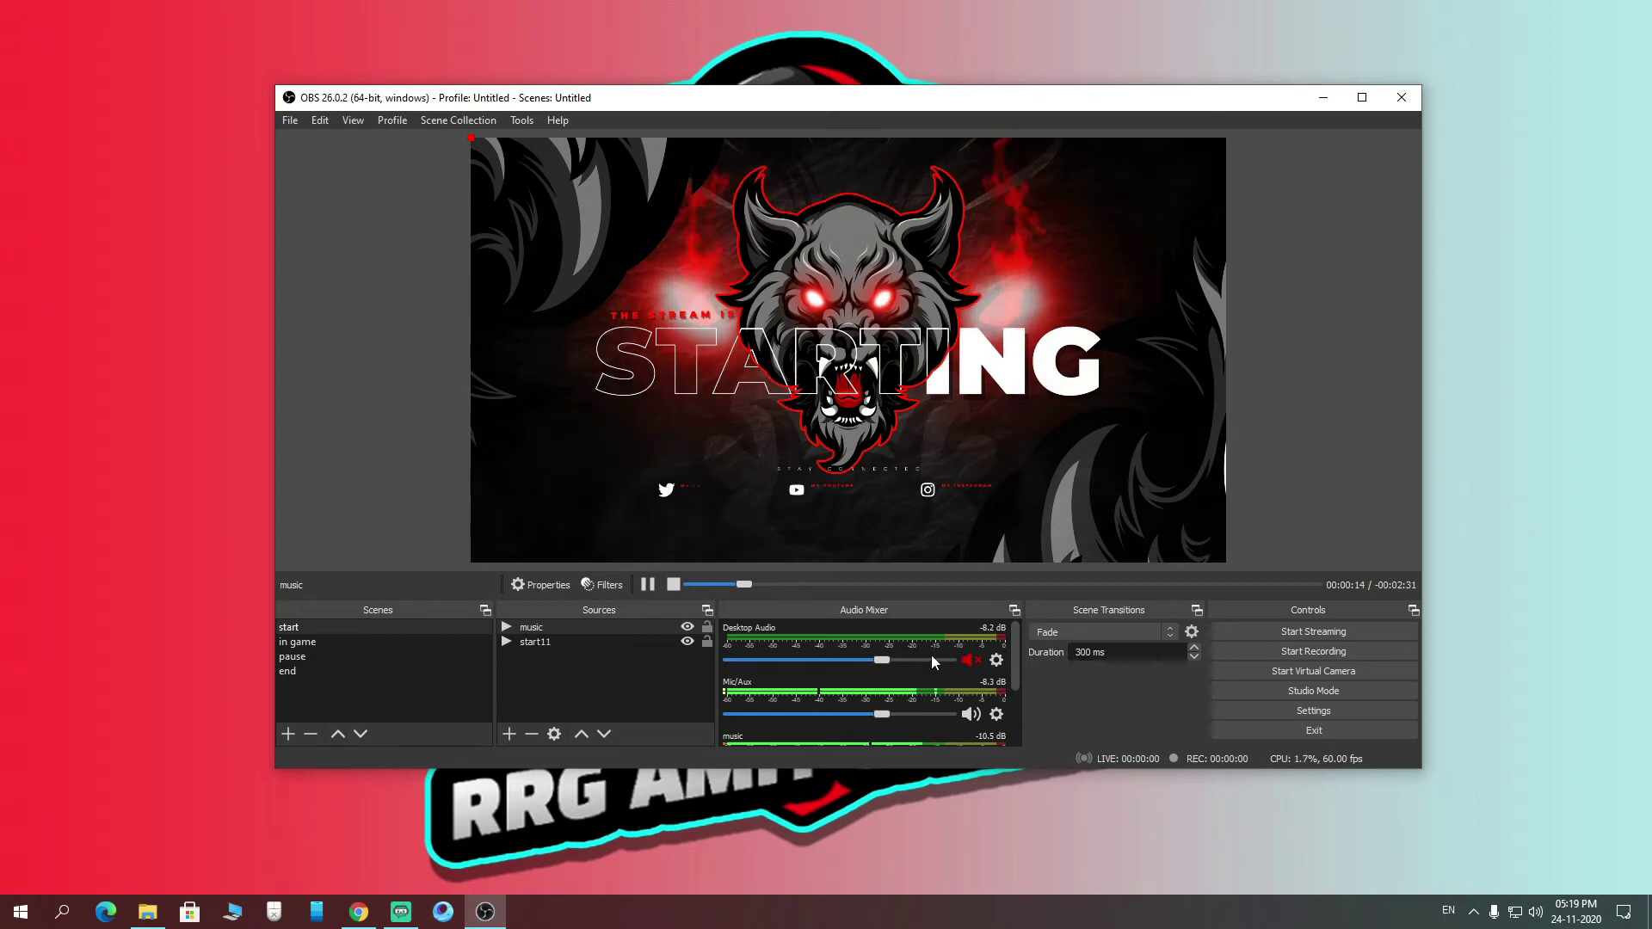
pyautogui.click(969, 715)
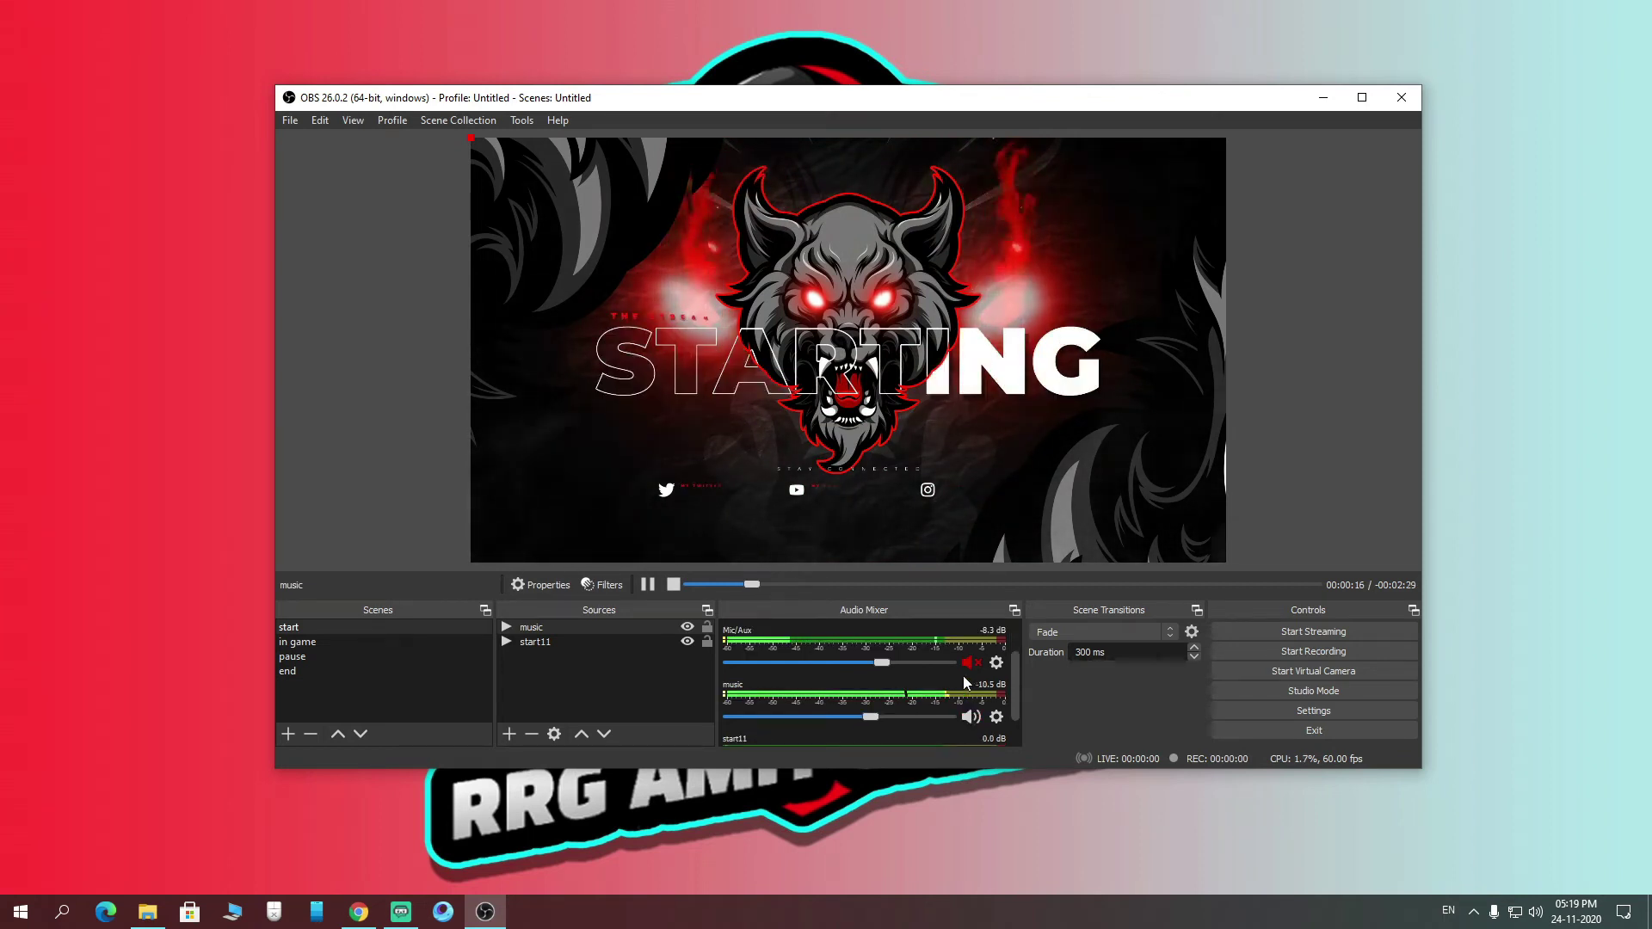
pyautogui.scroll(-2, 964, 654)
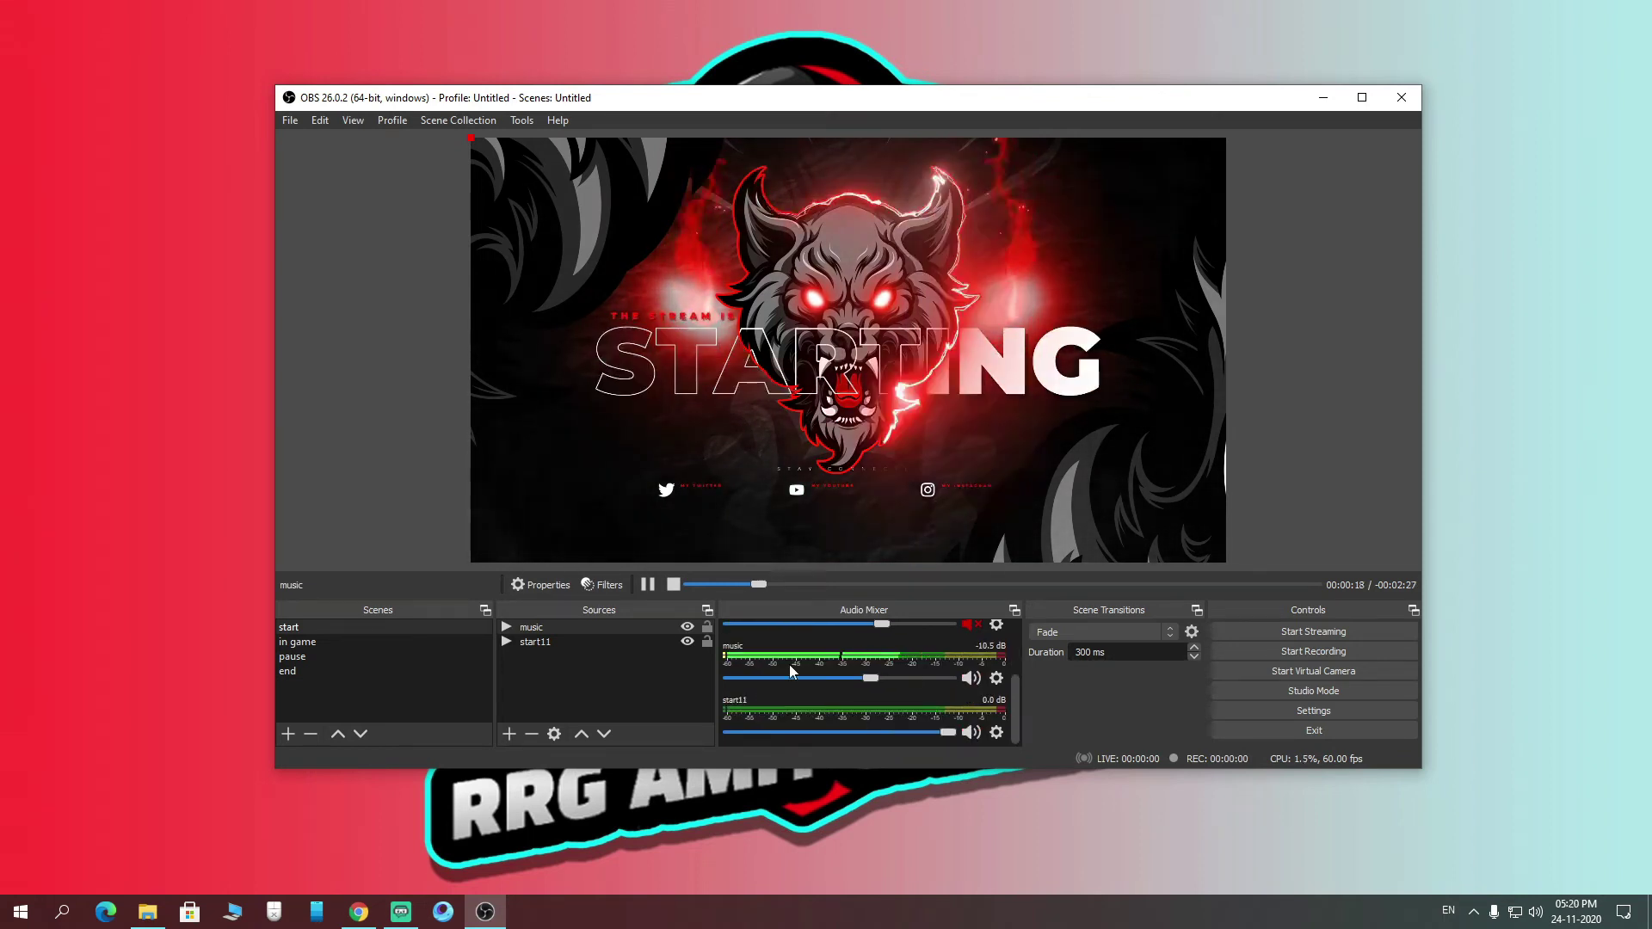
pyautogui.click(523, 642)
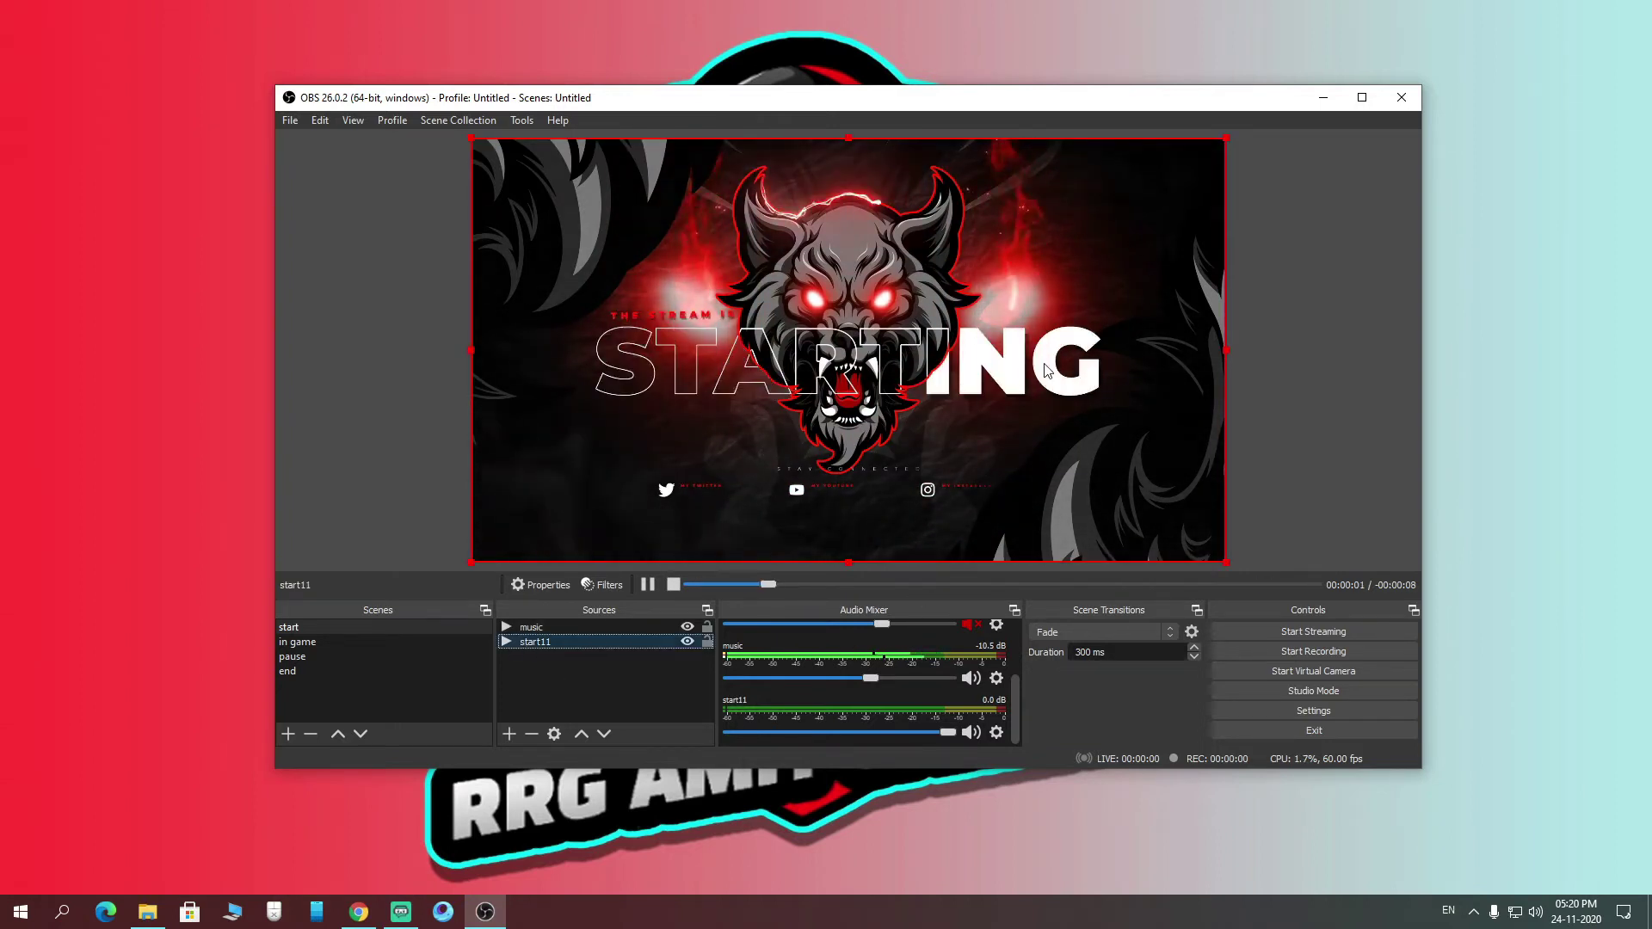
pyautogui.click(970, 732)
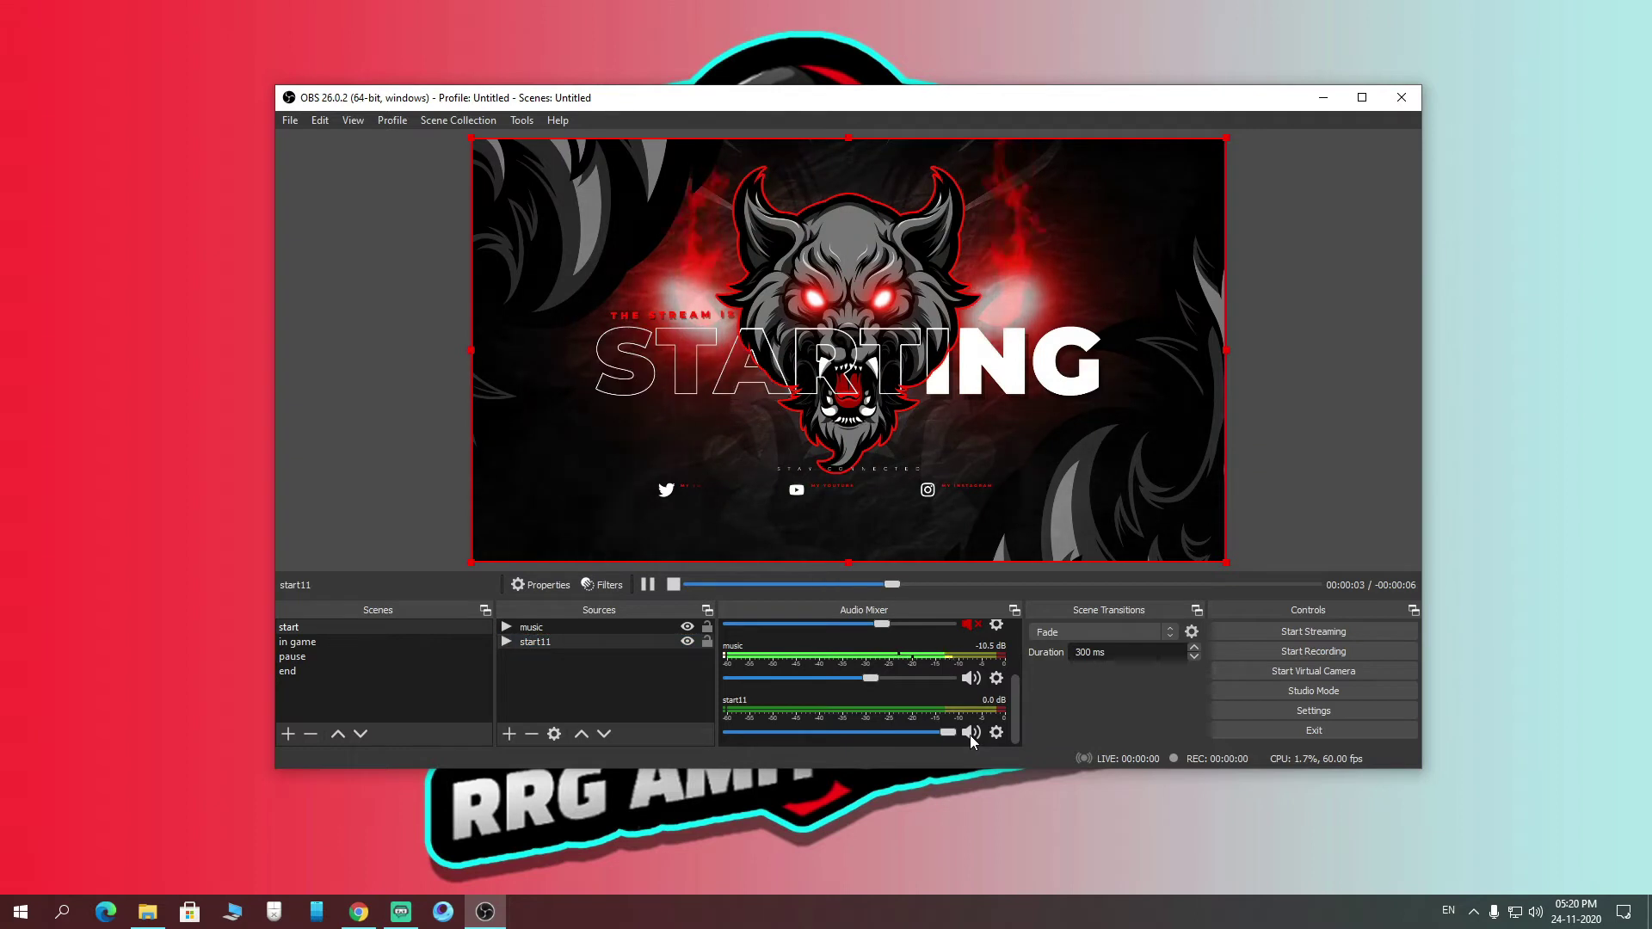
# Reduce the "music" source's volume to about -28.3 dB so it plays quietly in the background.
pyautogui.click(877, 678)
pyautogui.moveTo(794, 677); pyautogui.dragTo(843, 678)
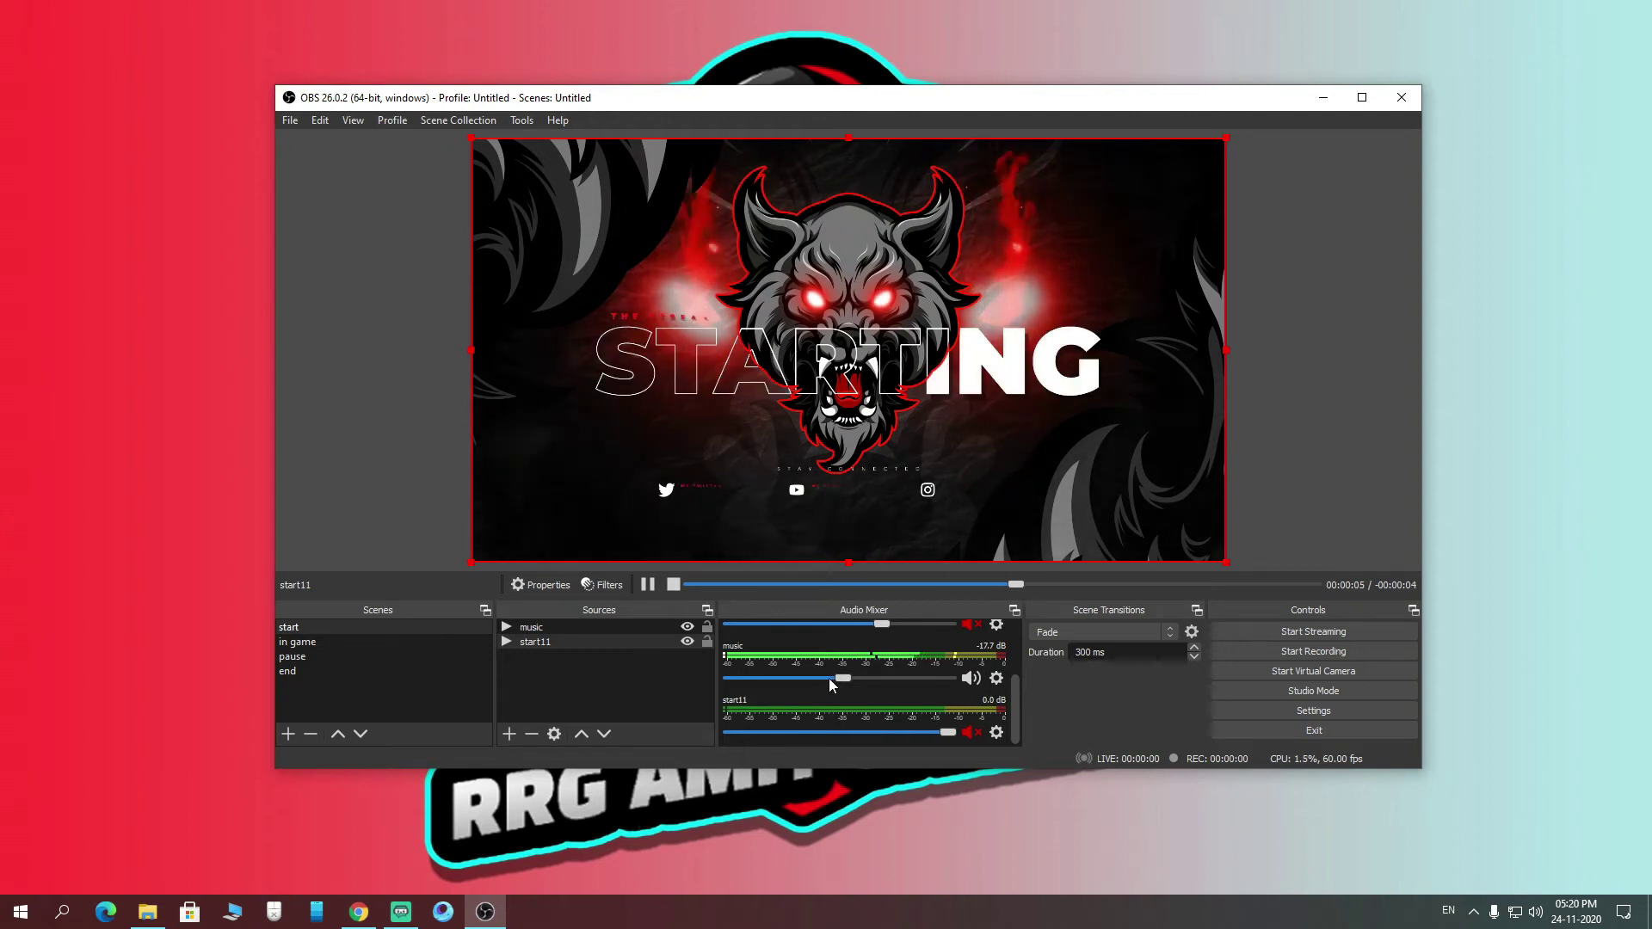
pyautogui.moveTo(840, 679)
pyautogui.mouseDown()
pyautogui.moveTo(805, 678)
pyautogui.moveTo(833, 682)
pyautogui.mouseUp()
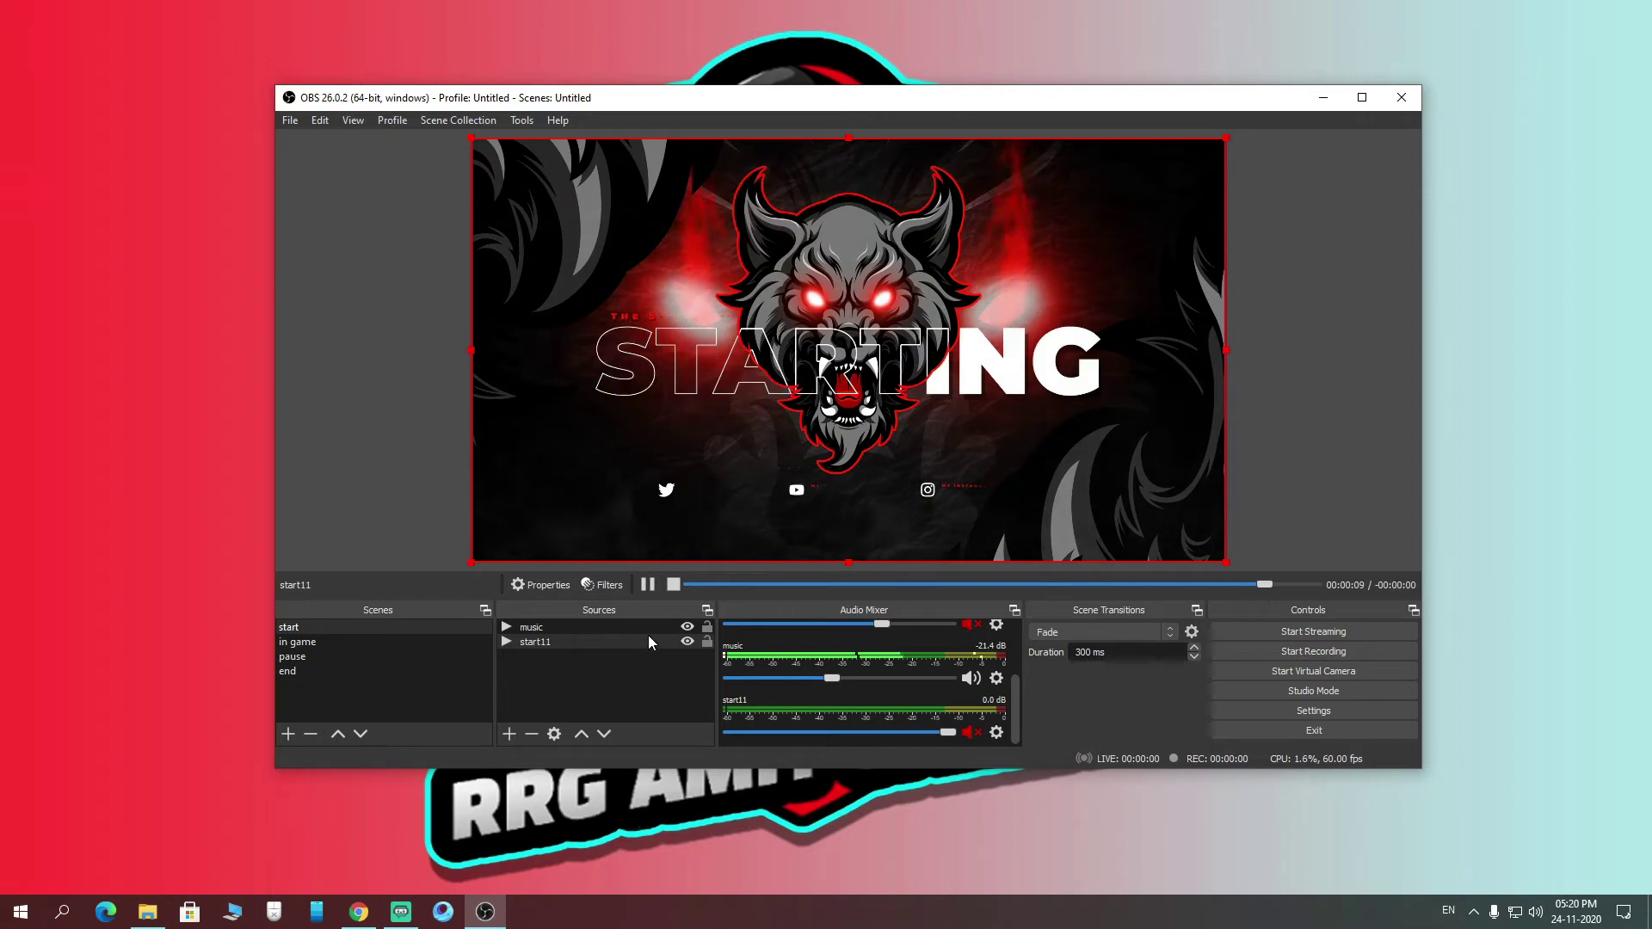
pyautogui.click(813, 679)
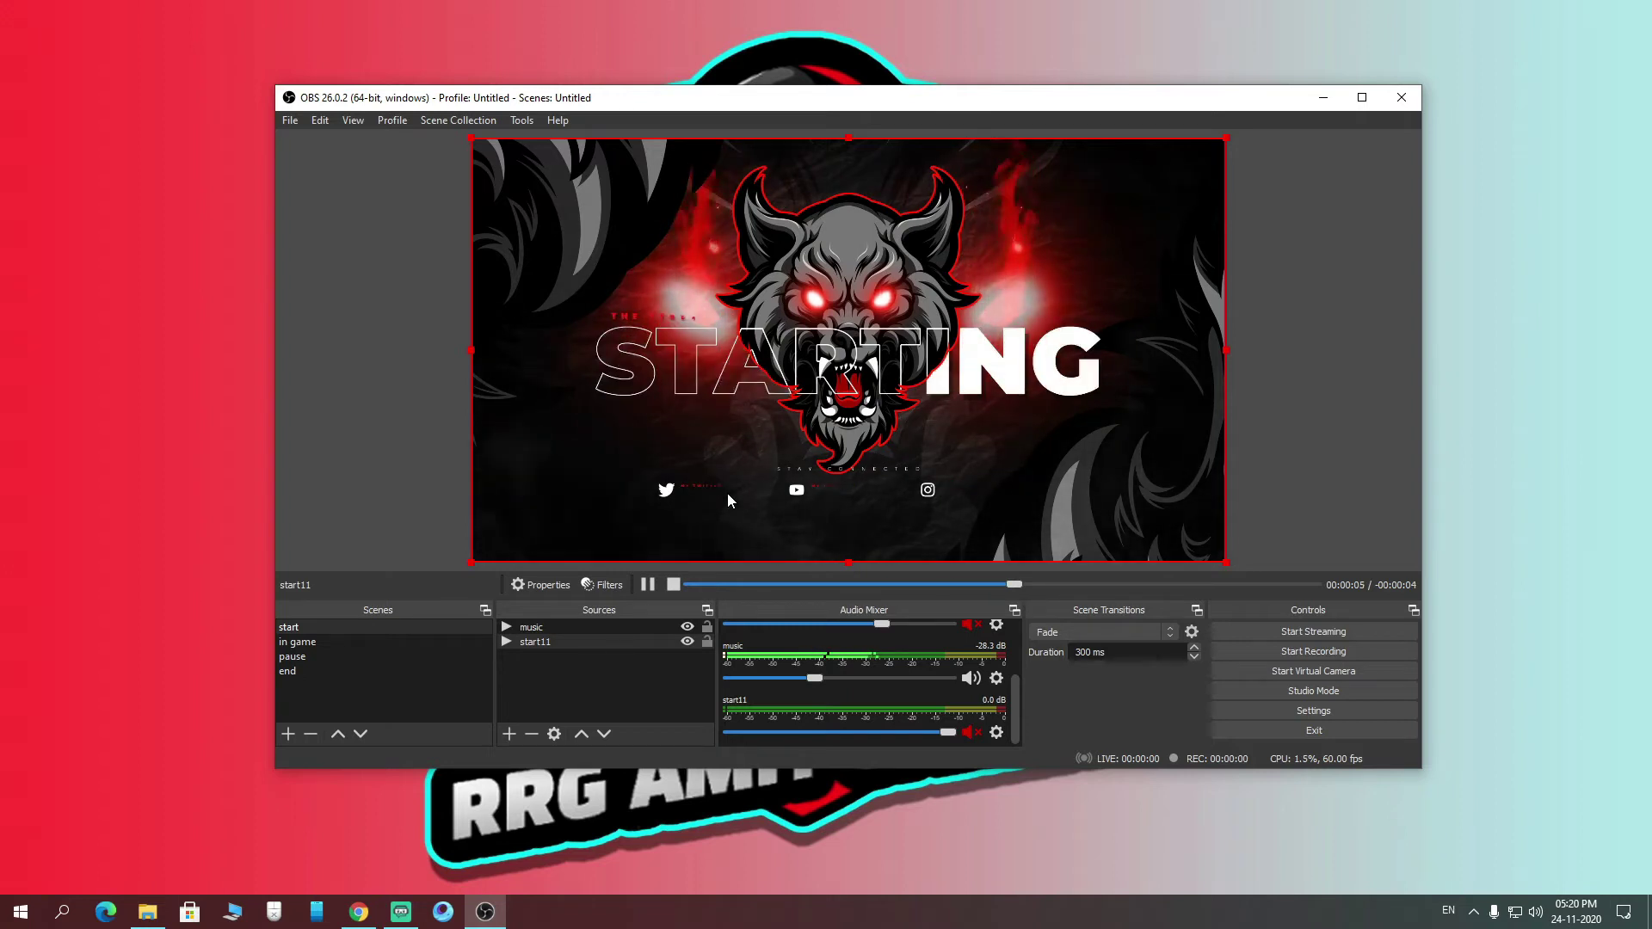
# Add a Text (GDI+) source named "twitter" to the start scene and enter the channel's Twitter handle as its text.
pyautogui.click(513, 737)
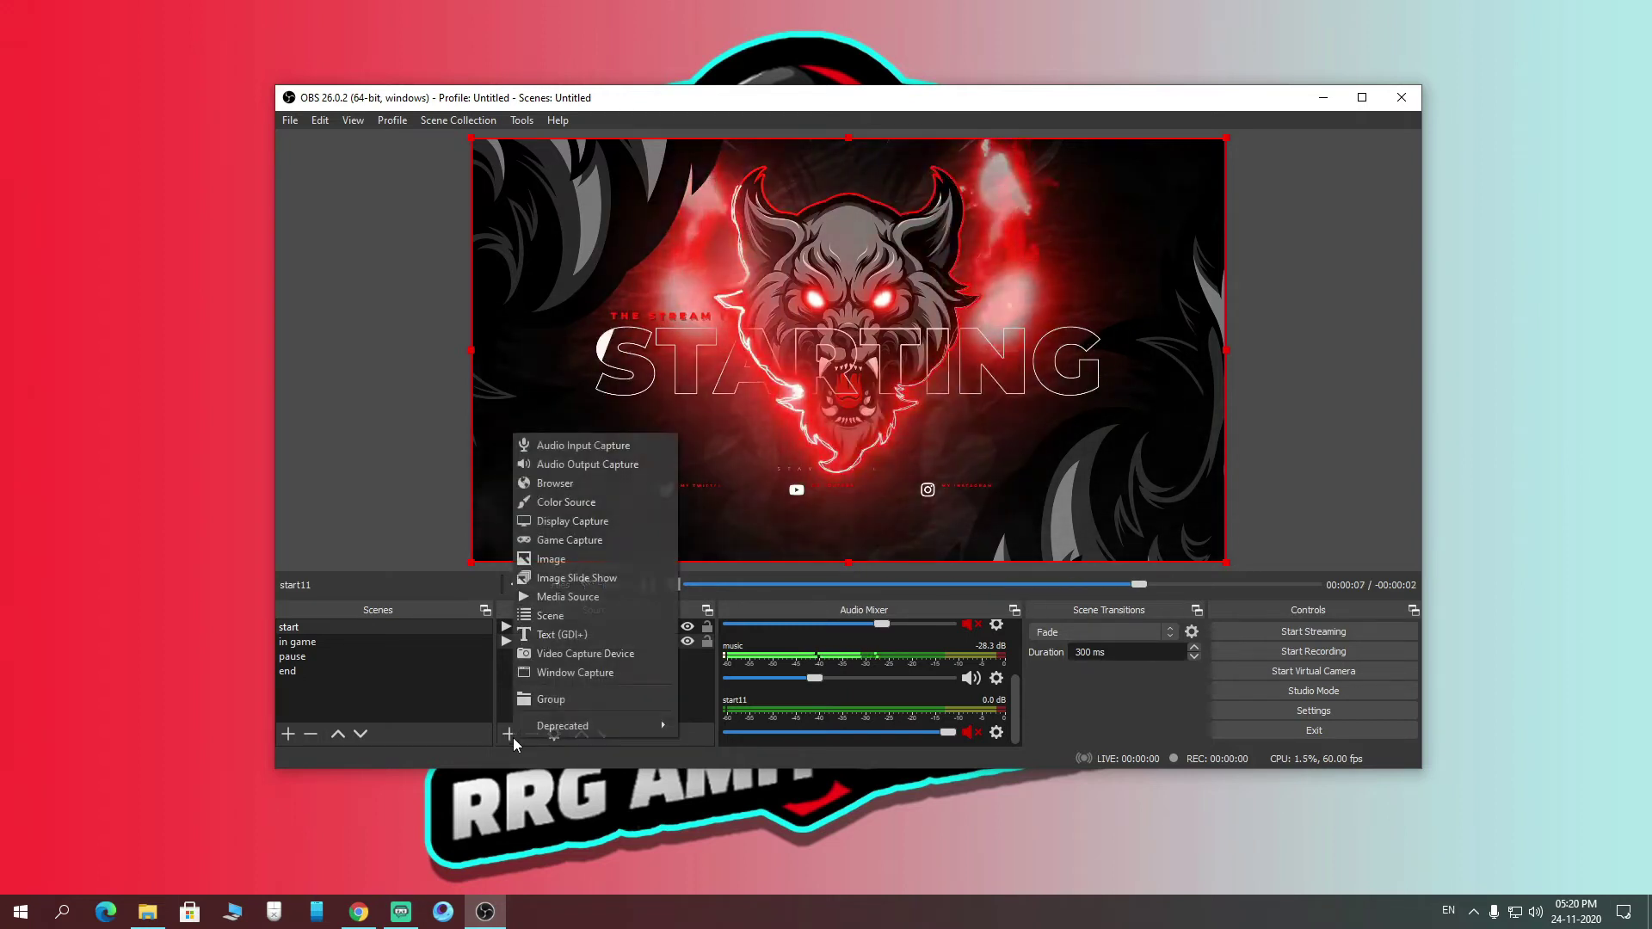
pyautogui.click(544, 636)
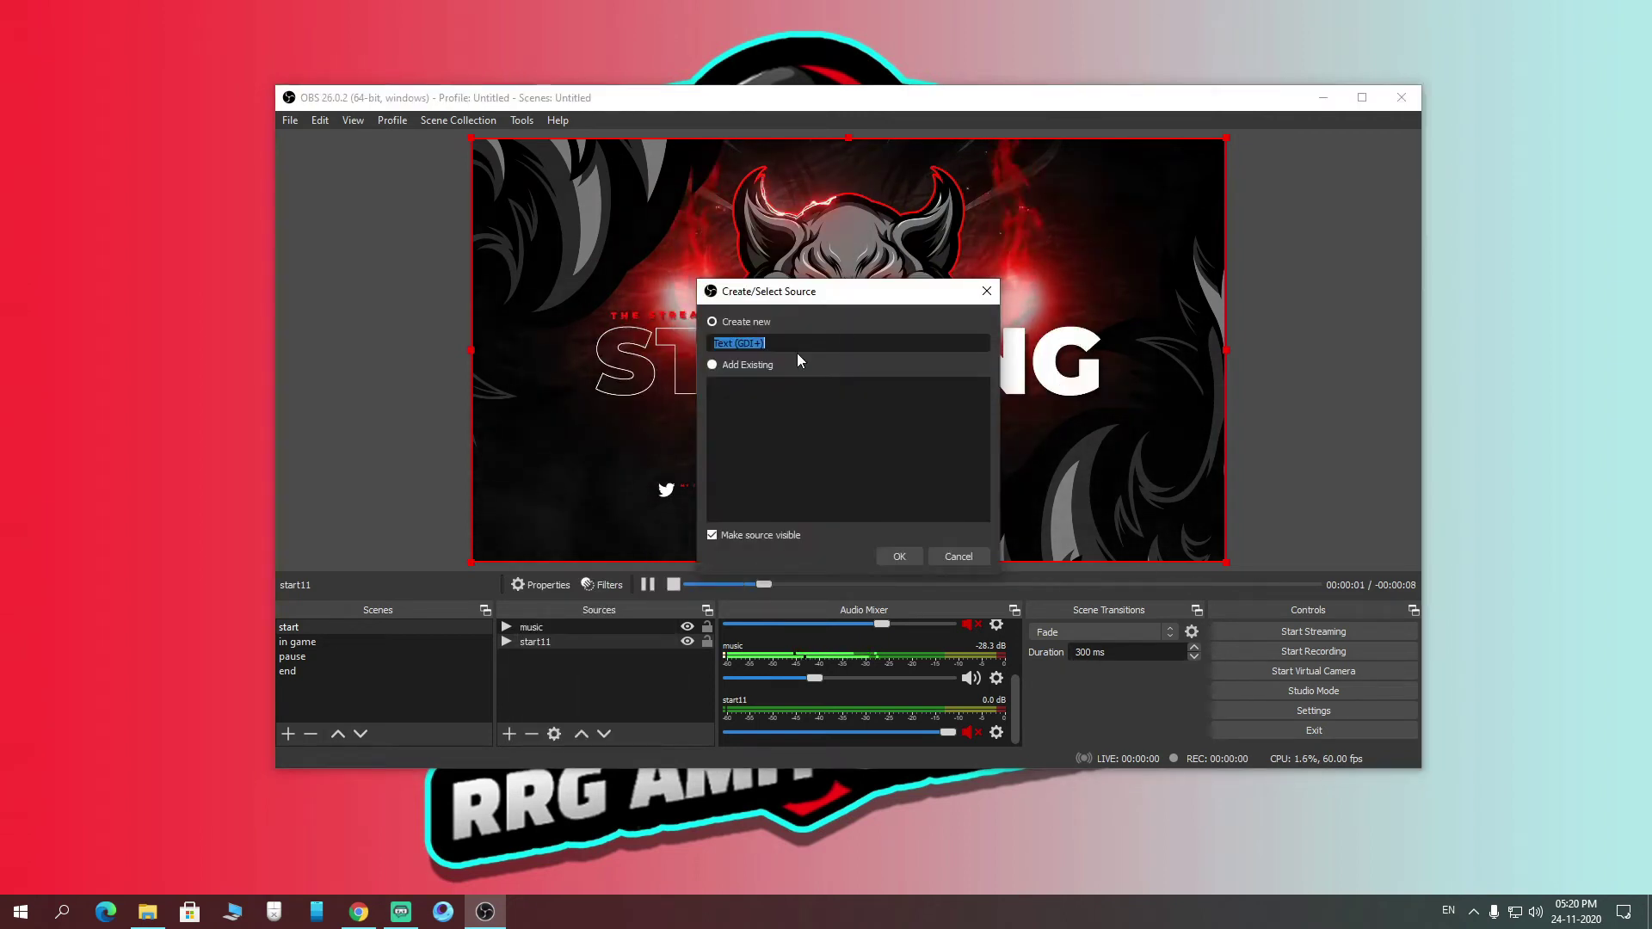
pyautogui.write('t')
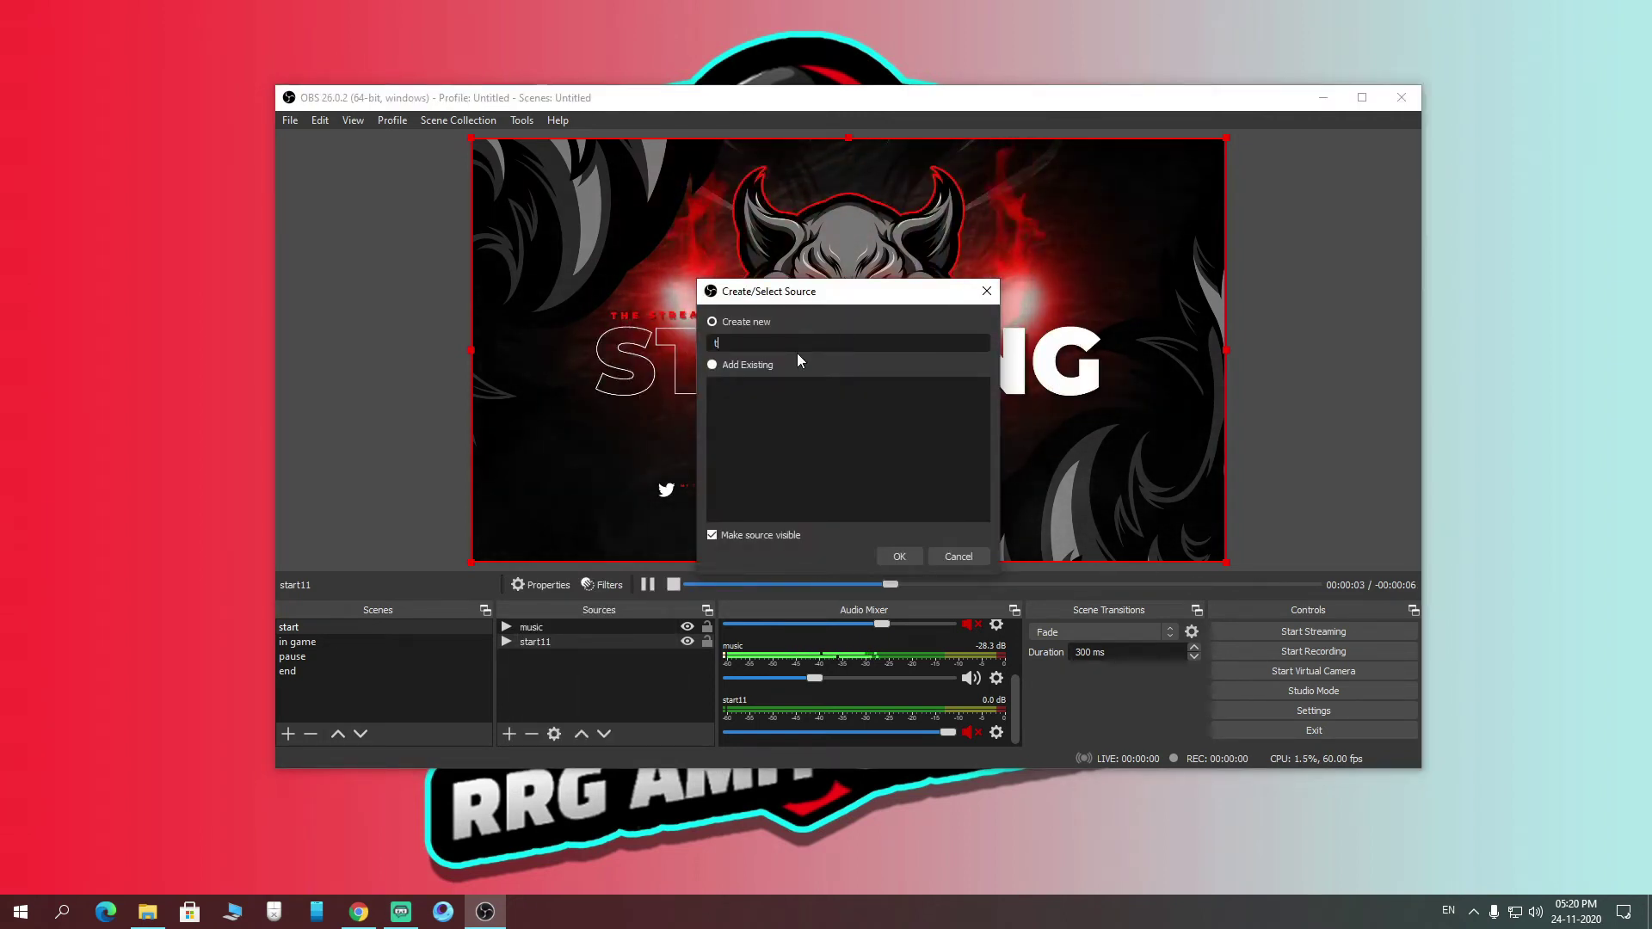
pyautogui.write('witter')
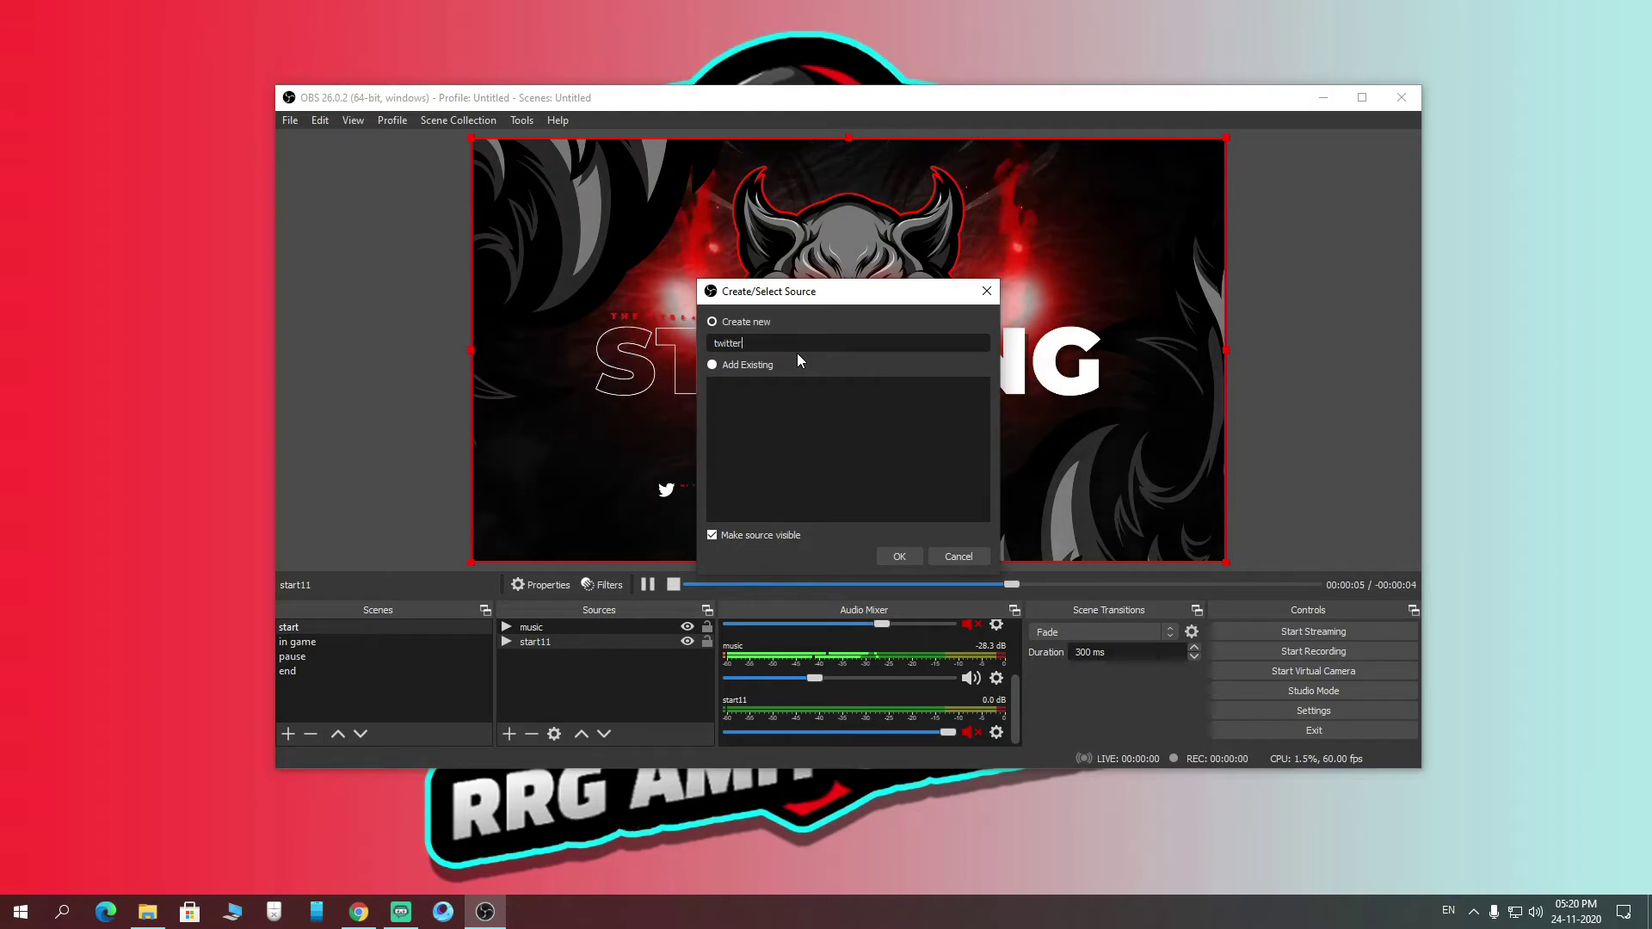
pyautogui.click(898, 557)
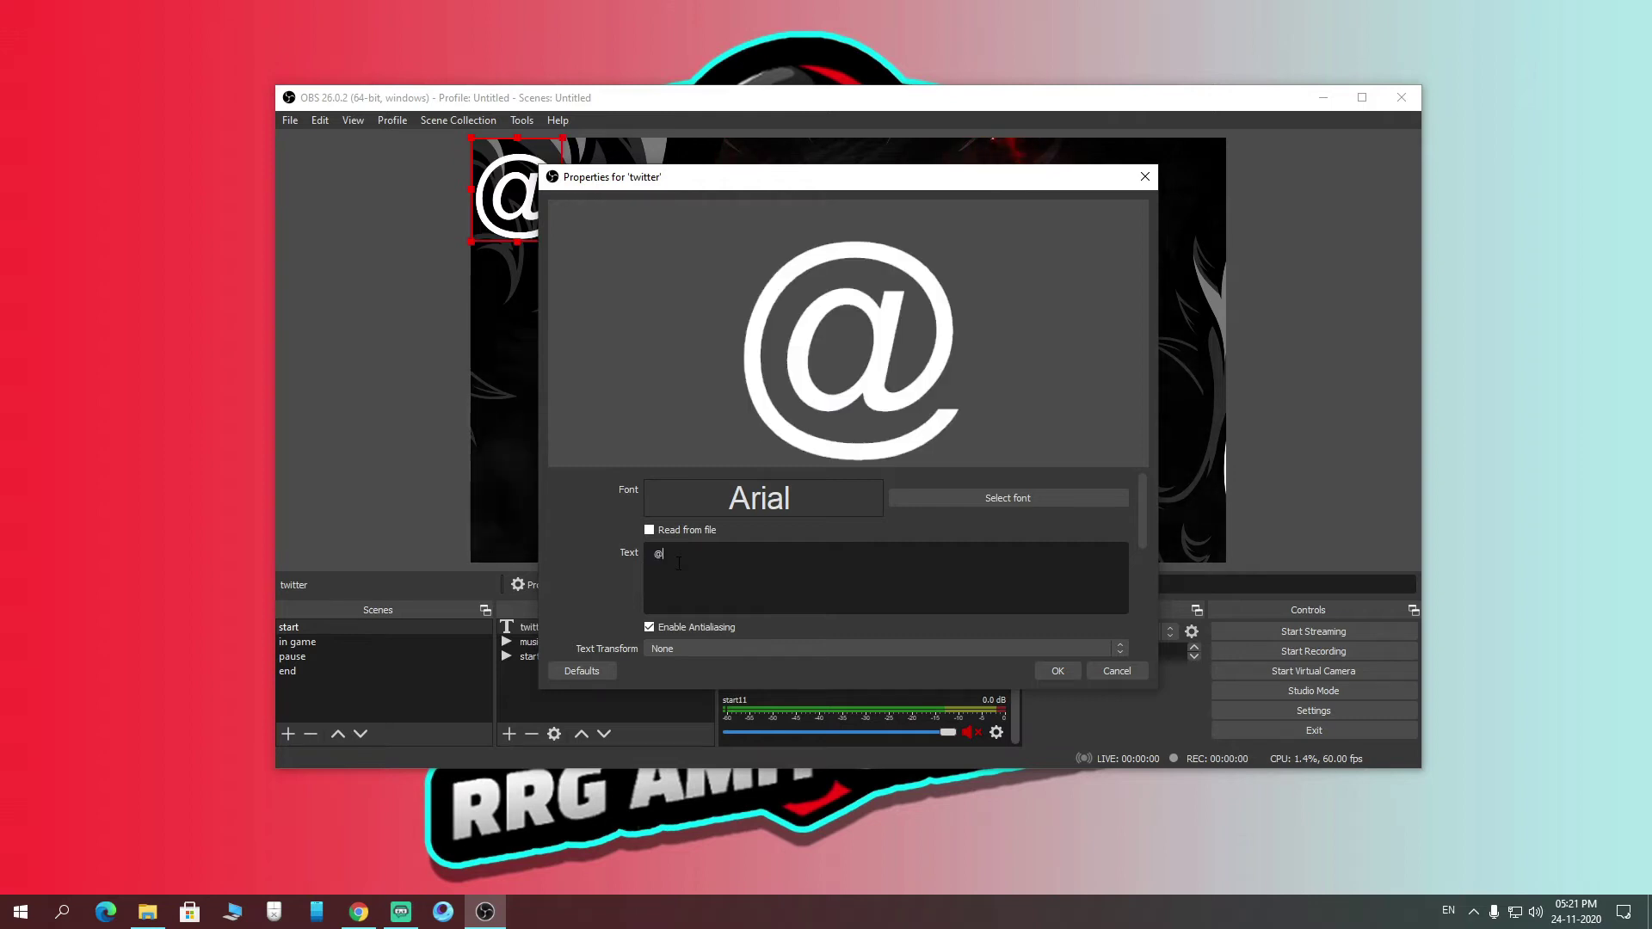
pyautogui.write('rr')
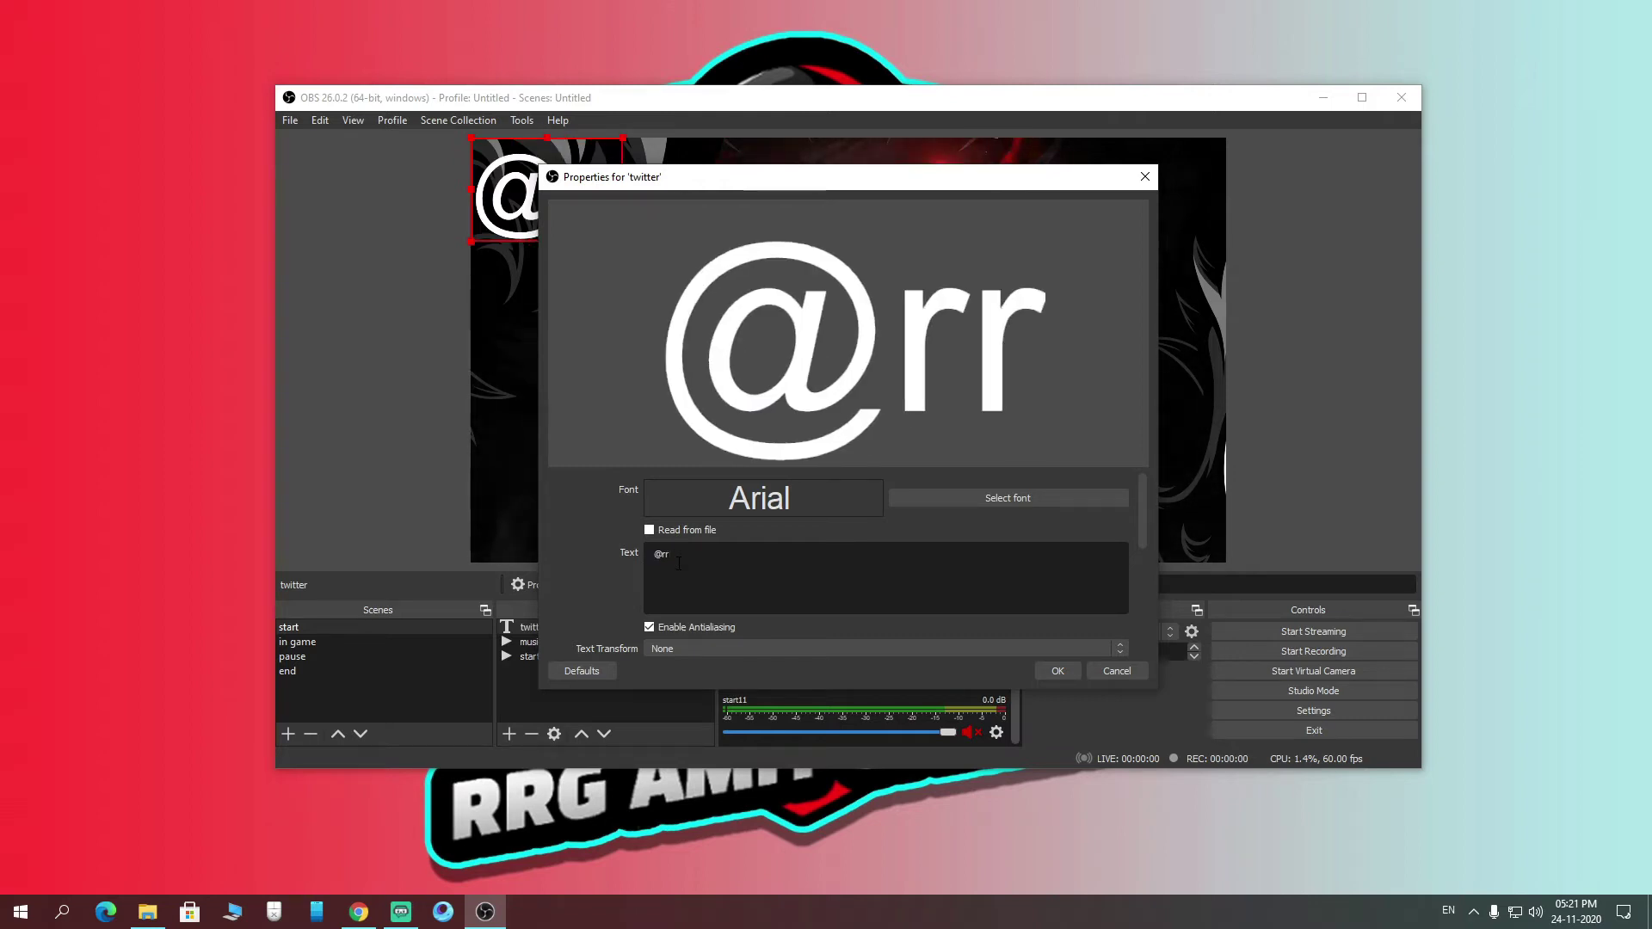
pyautogui.write('gamityt')
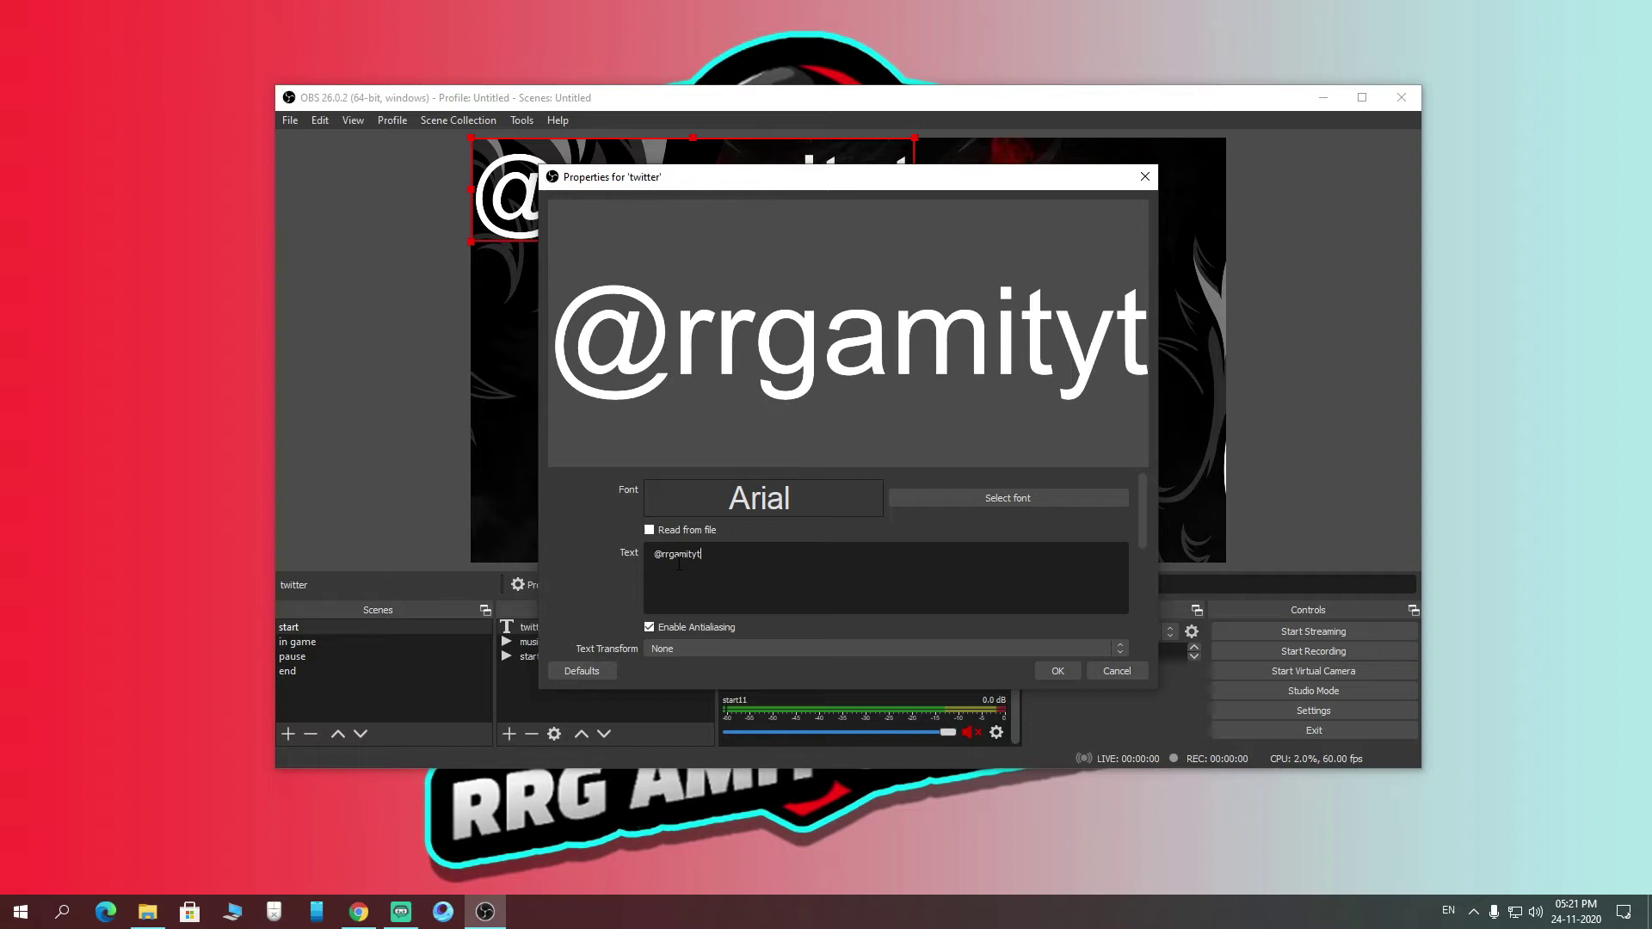
# Set the "twitter" text's font to Arial in the Narrow Bold style, without strikeout or underline.
pyautogui.click(947, 498)
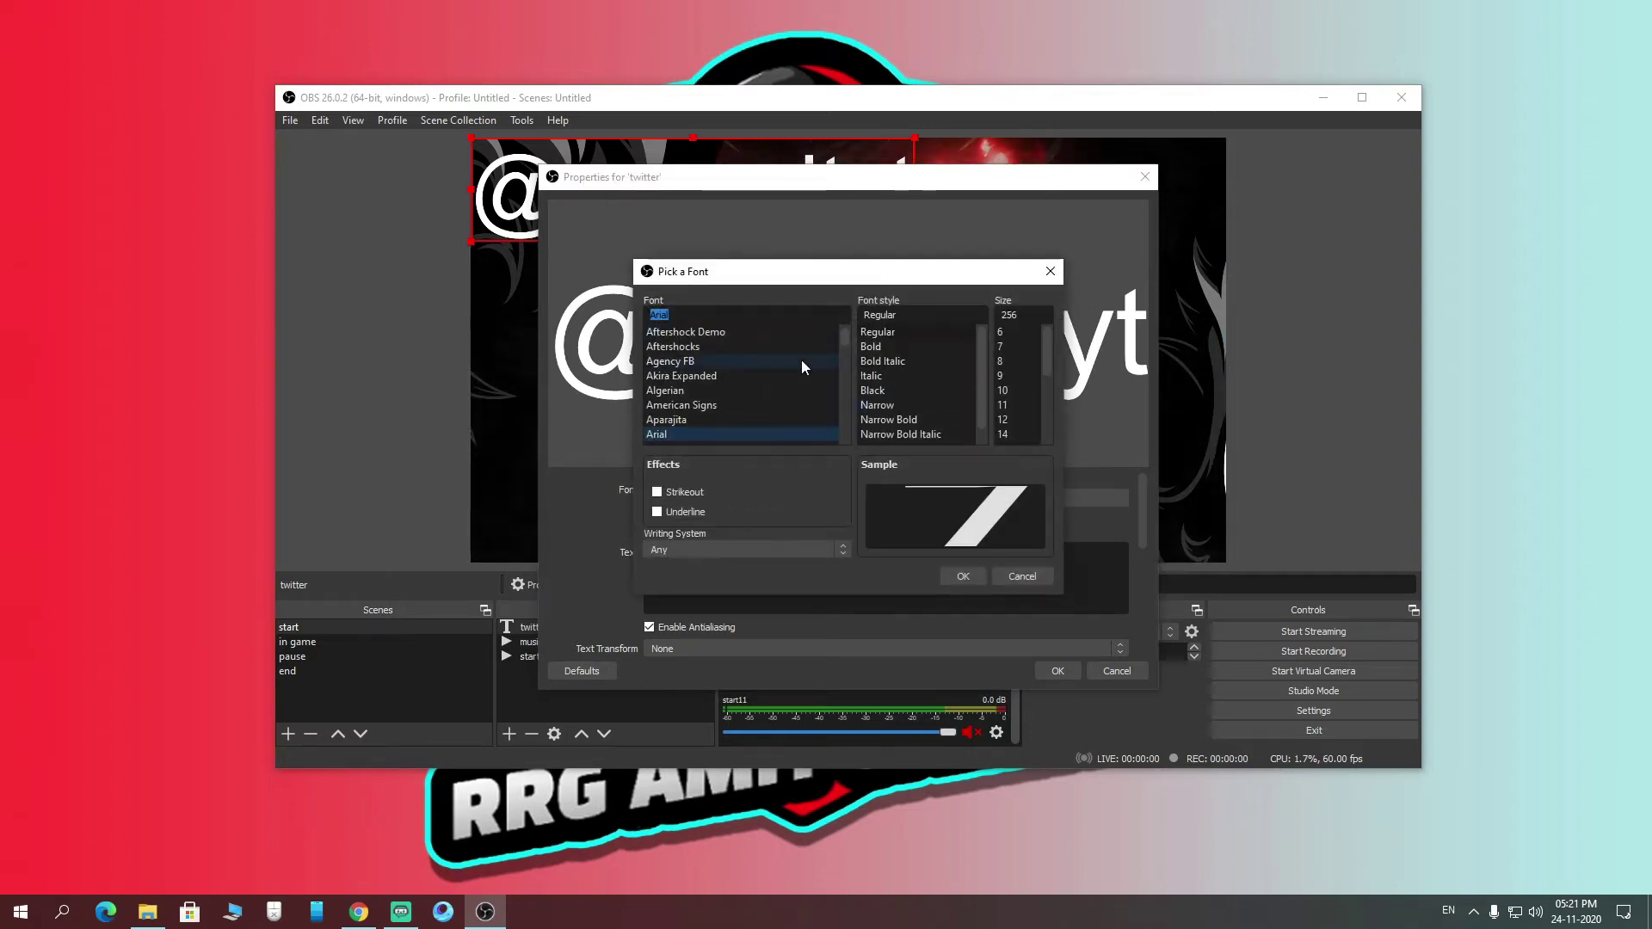
pyautogui.click(961, 576)
pyautogui.click(974, 497)
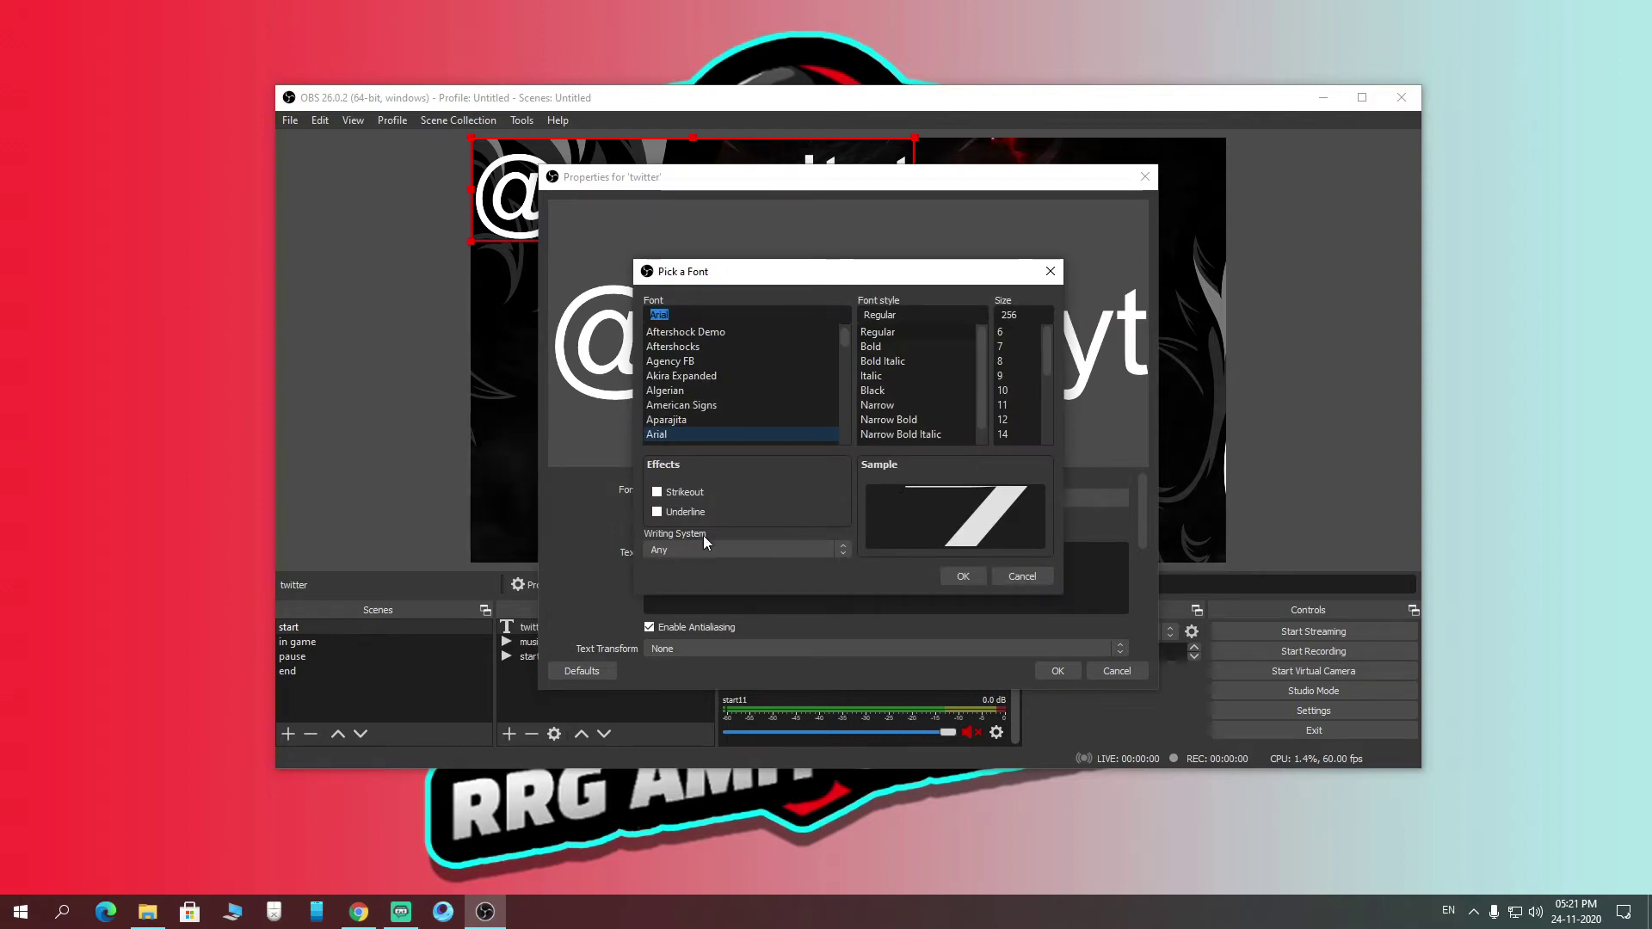
pyautogui.click(891, 361)
pyautogui.click(886, 419)
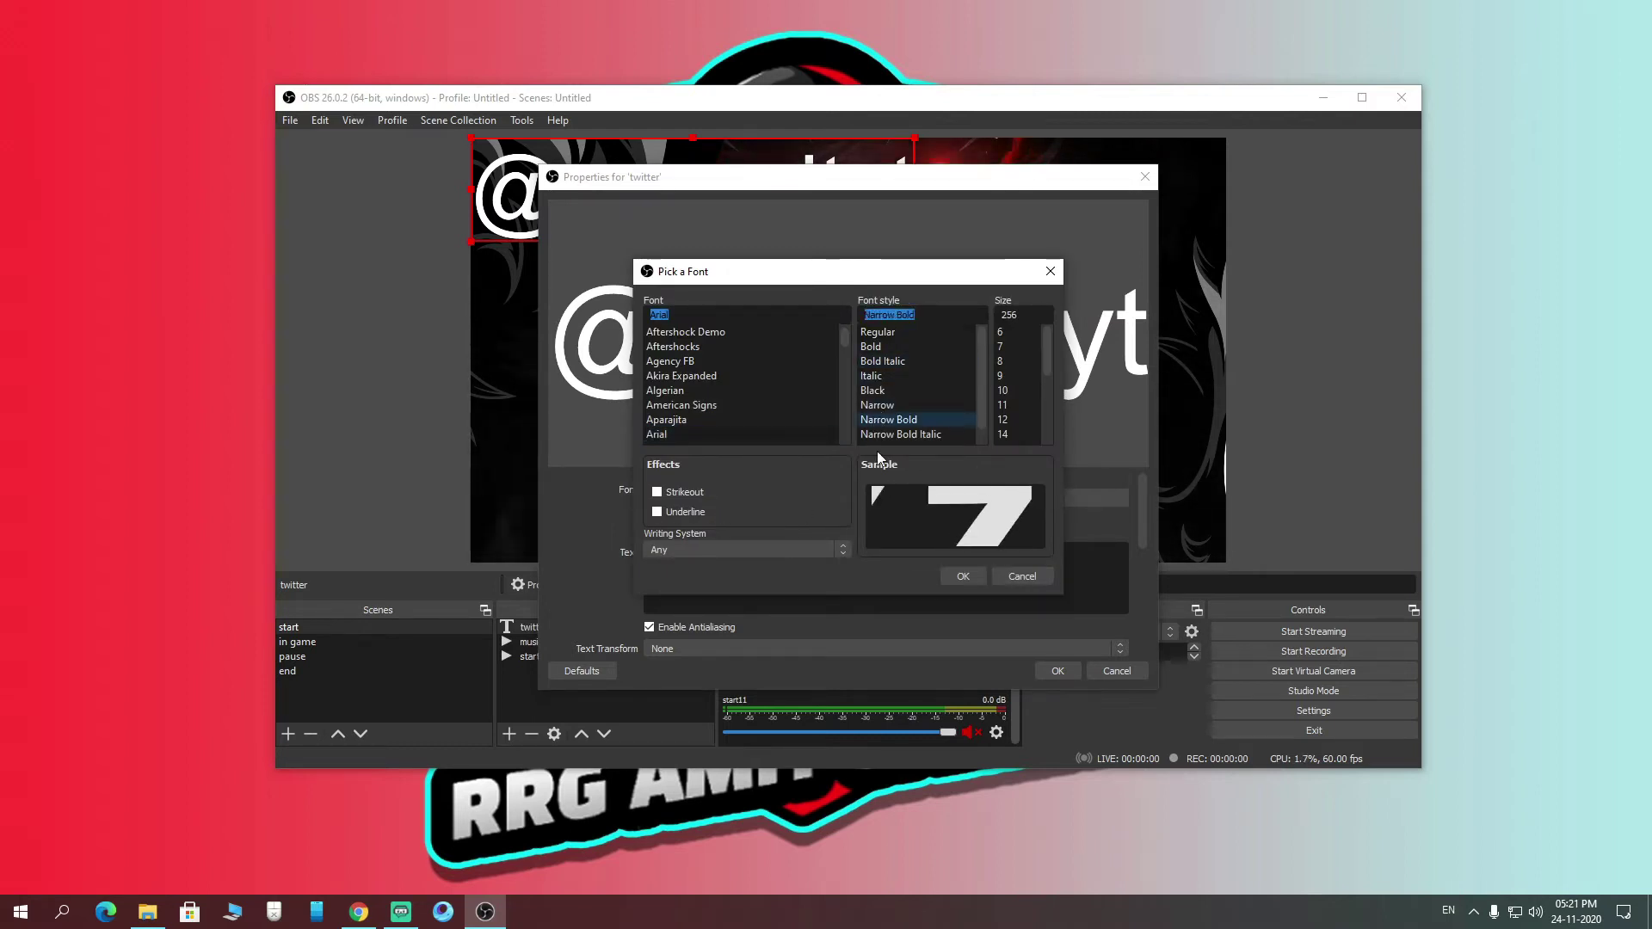
pyautogui.scroll(-3, 1010, 383)
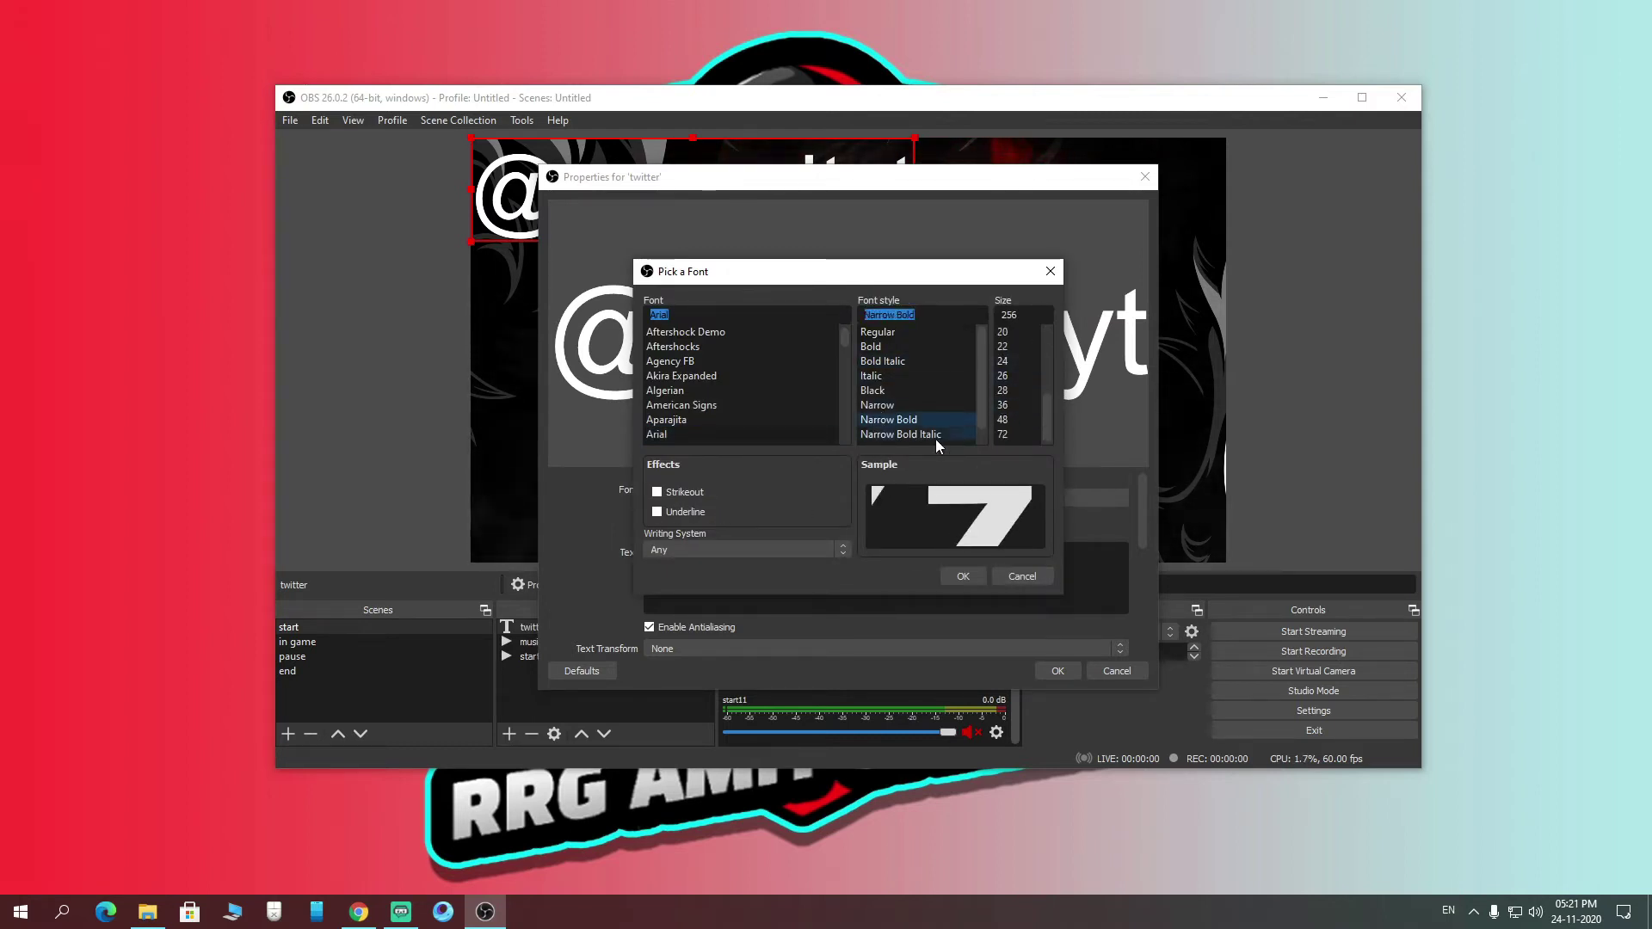
pyautogui.click(656, 495)
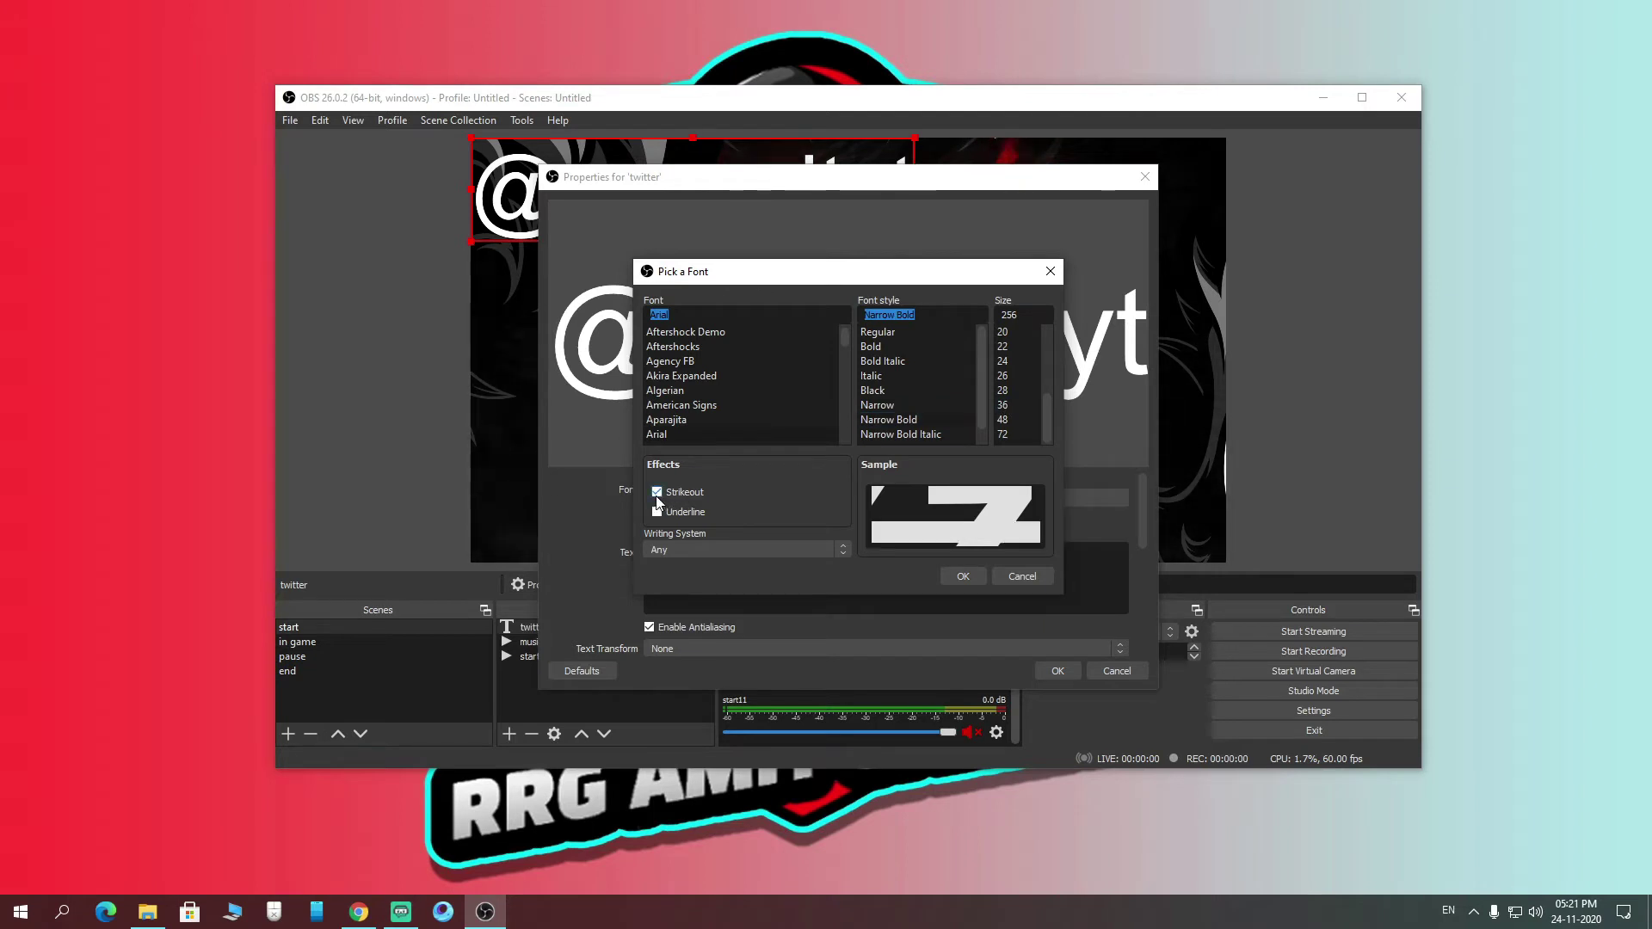
pyautogui.click(657, 495)
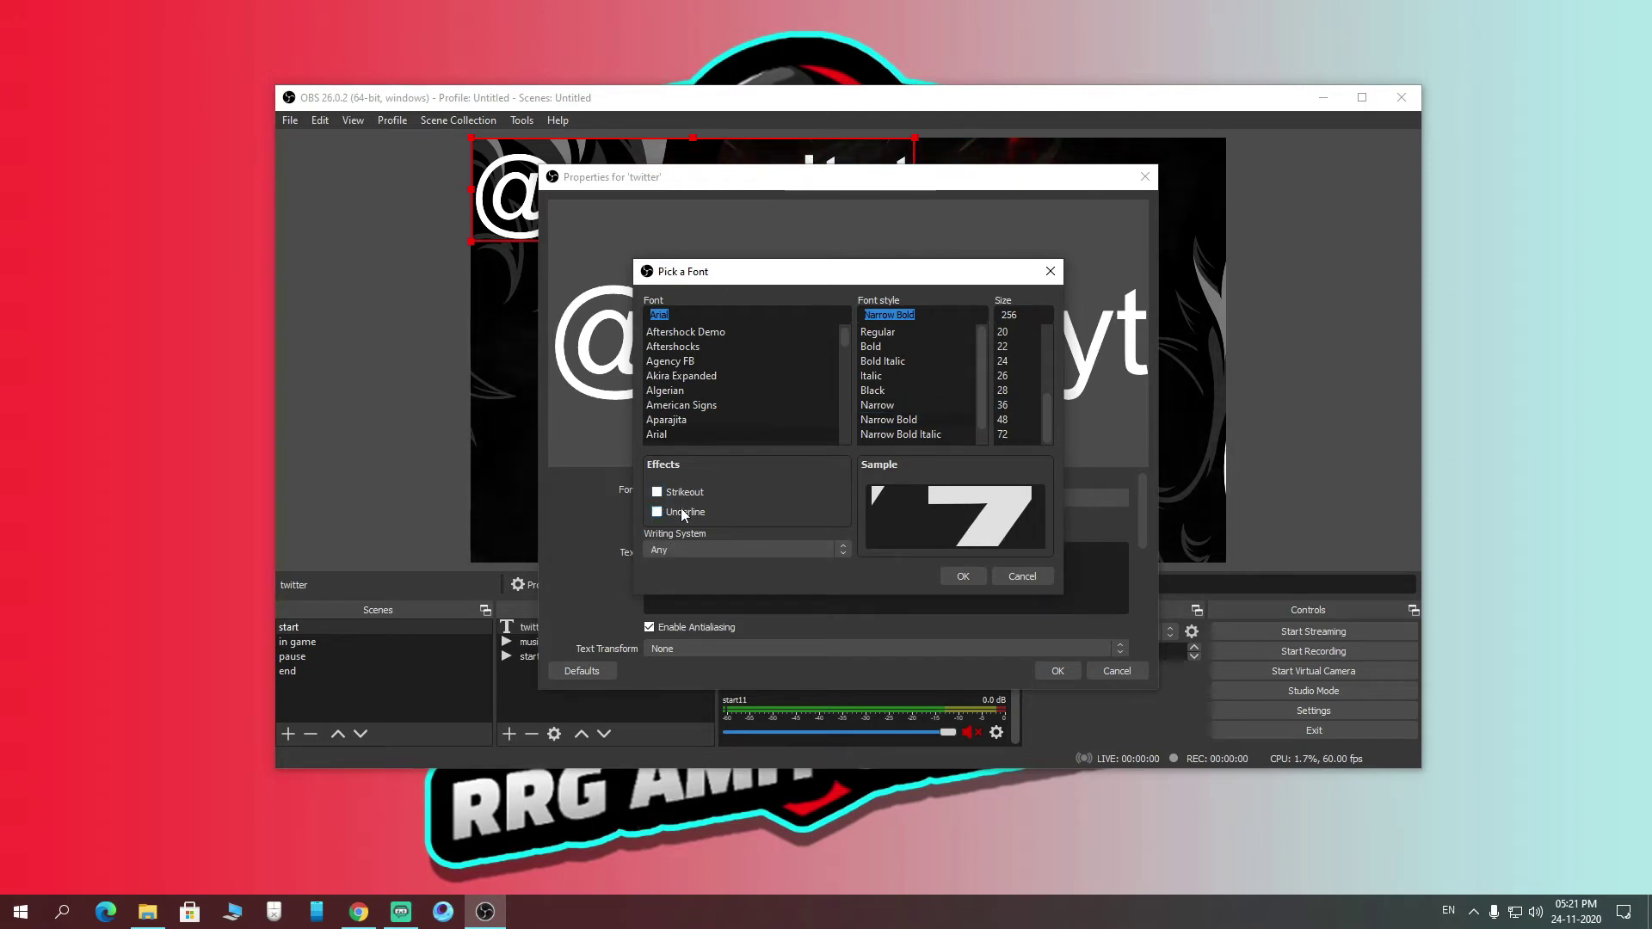
pyautogui.click(963, 576)
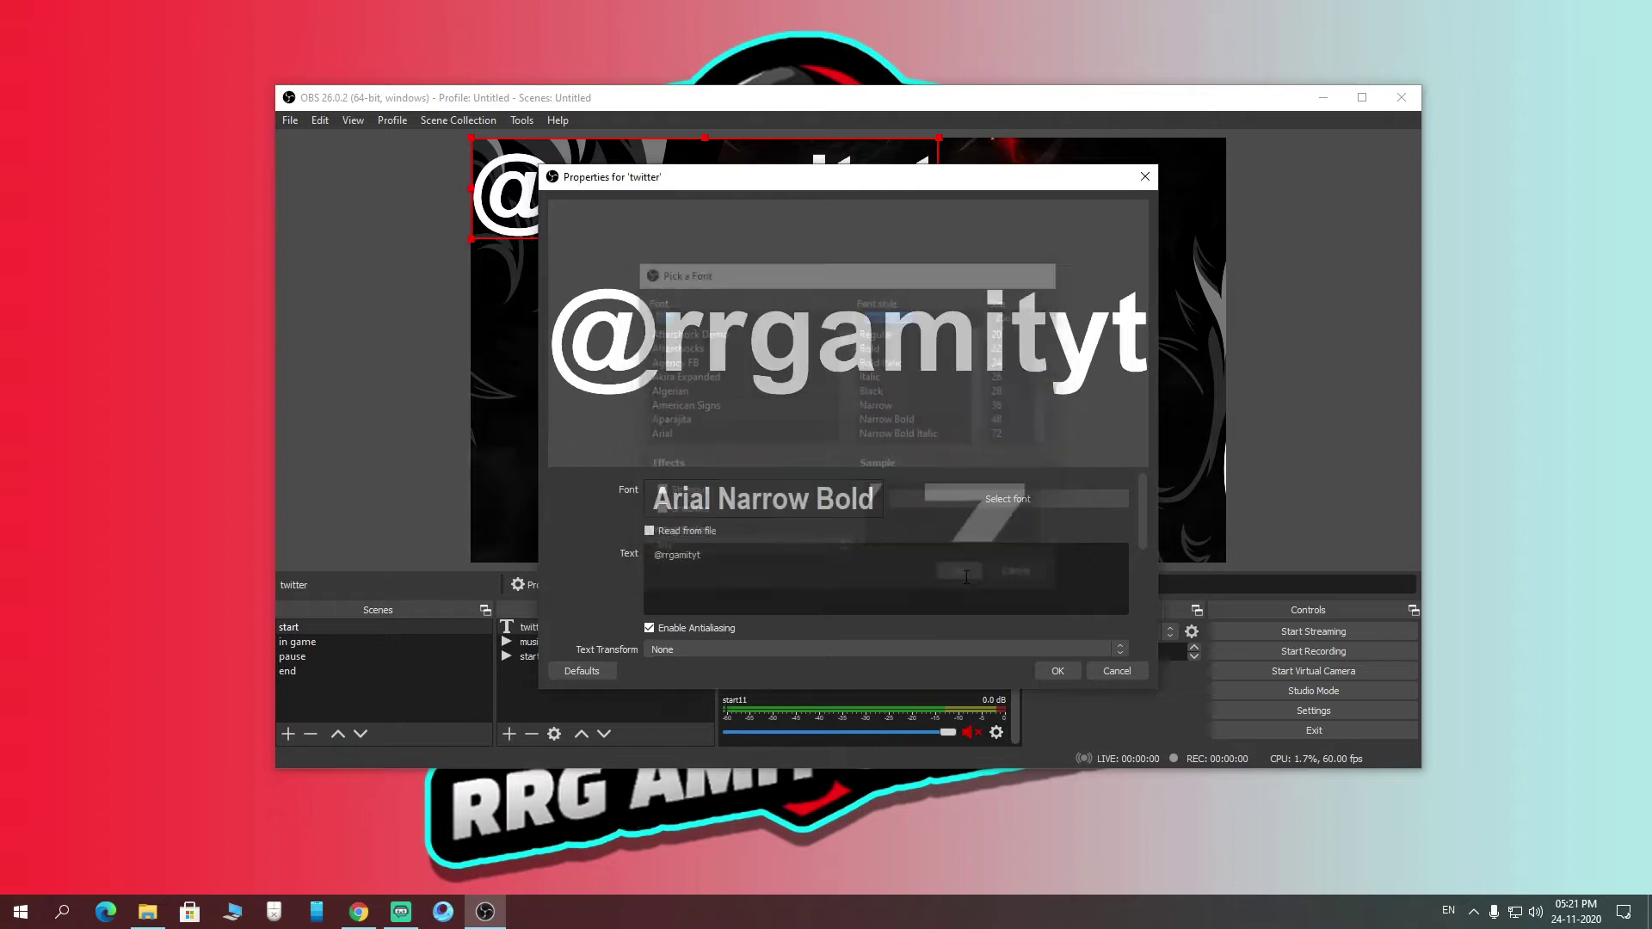
# Set the "twitter" text colour to bright green (#00ff00) and accept the source's properties.
pyautogui.scroll(-1, 966, 577)
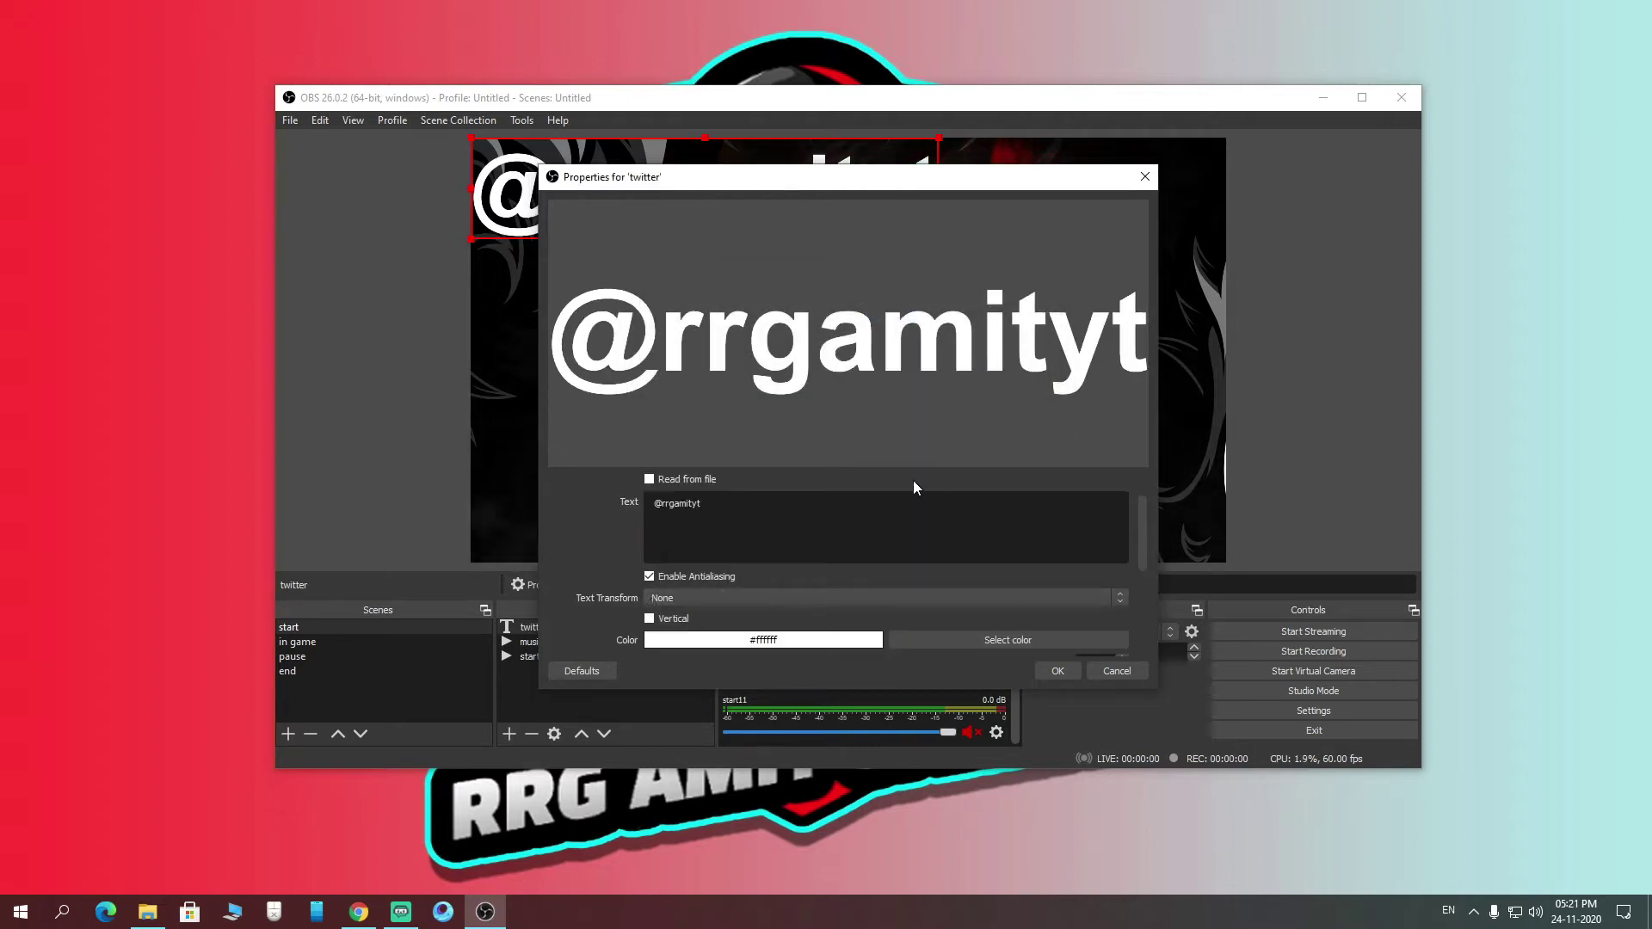
pyautogui.click(1026, 641)
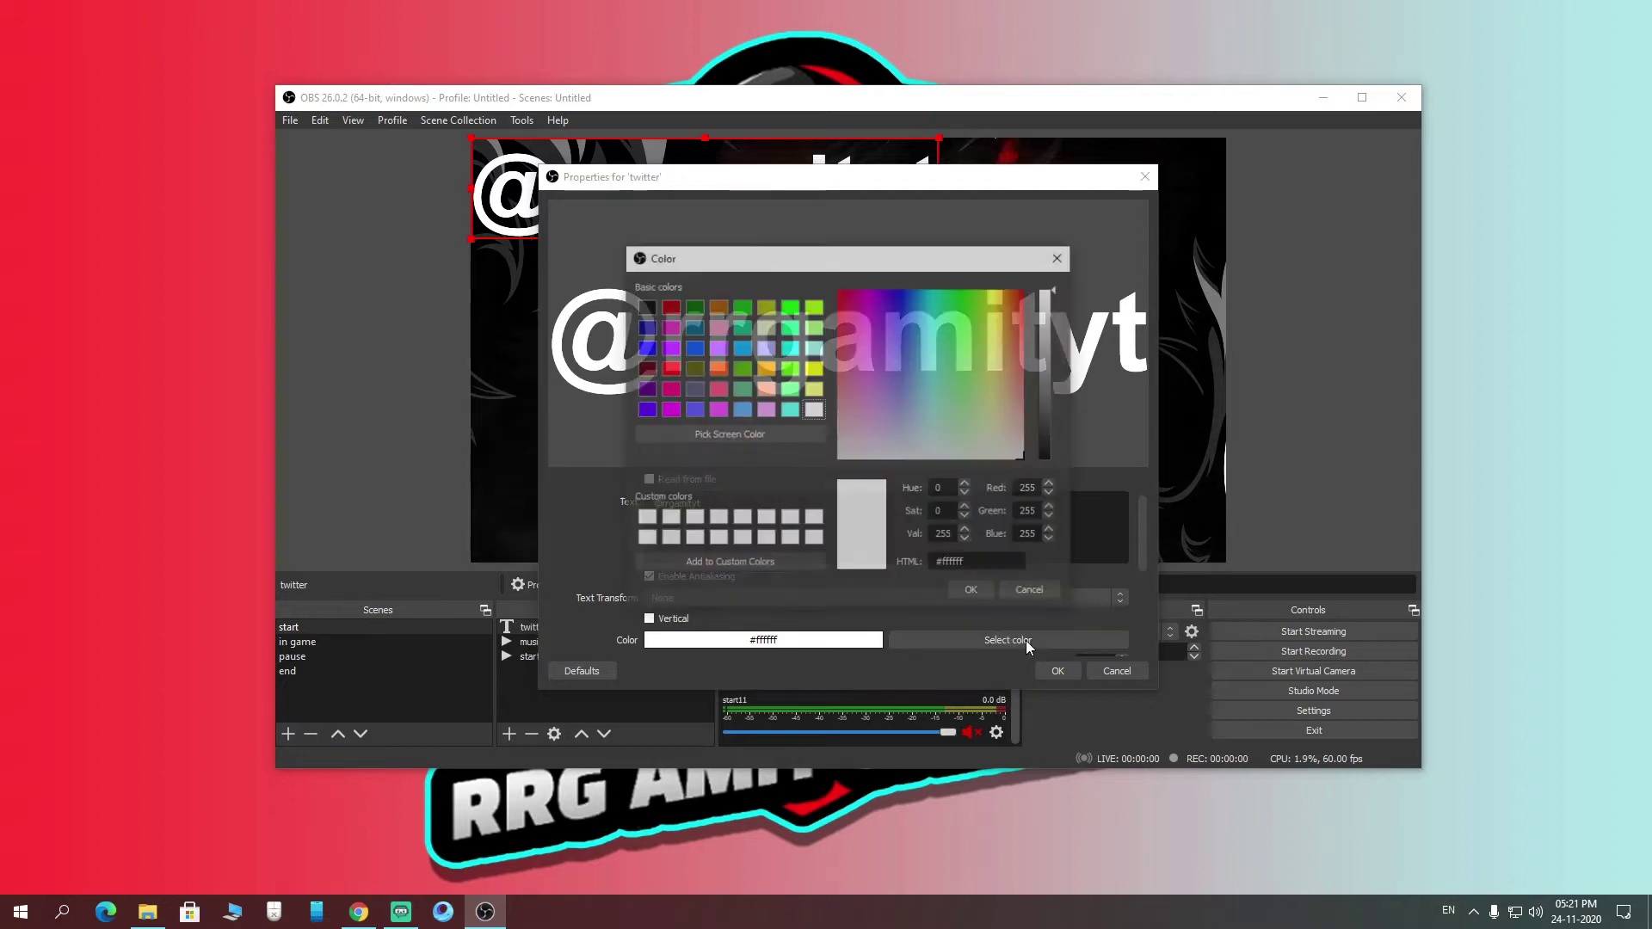
pyautogui.click(742, 347)
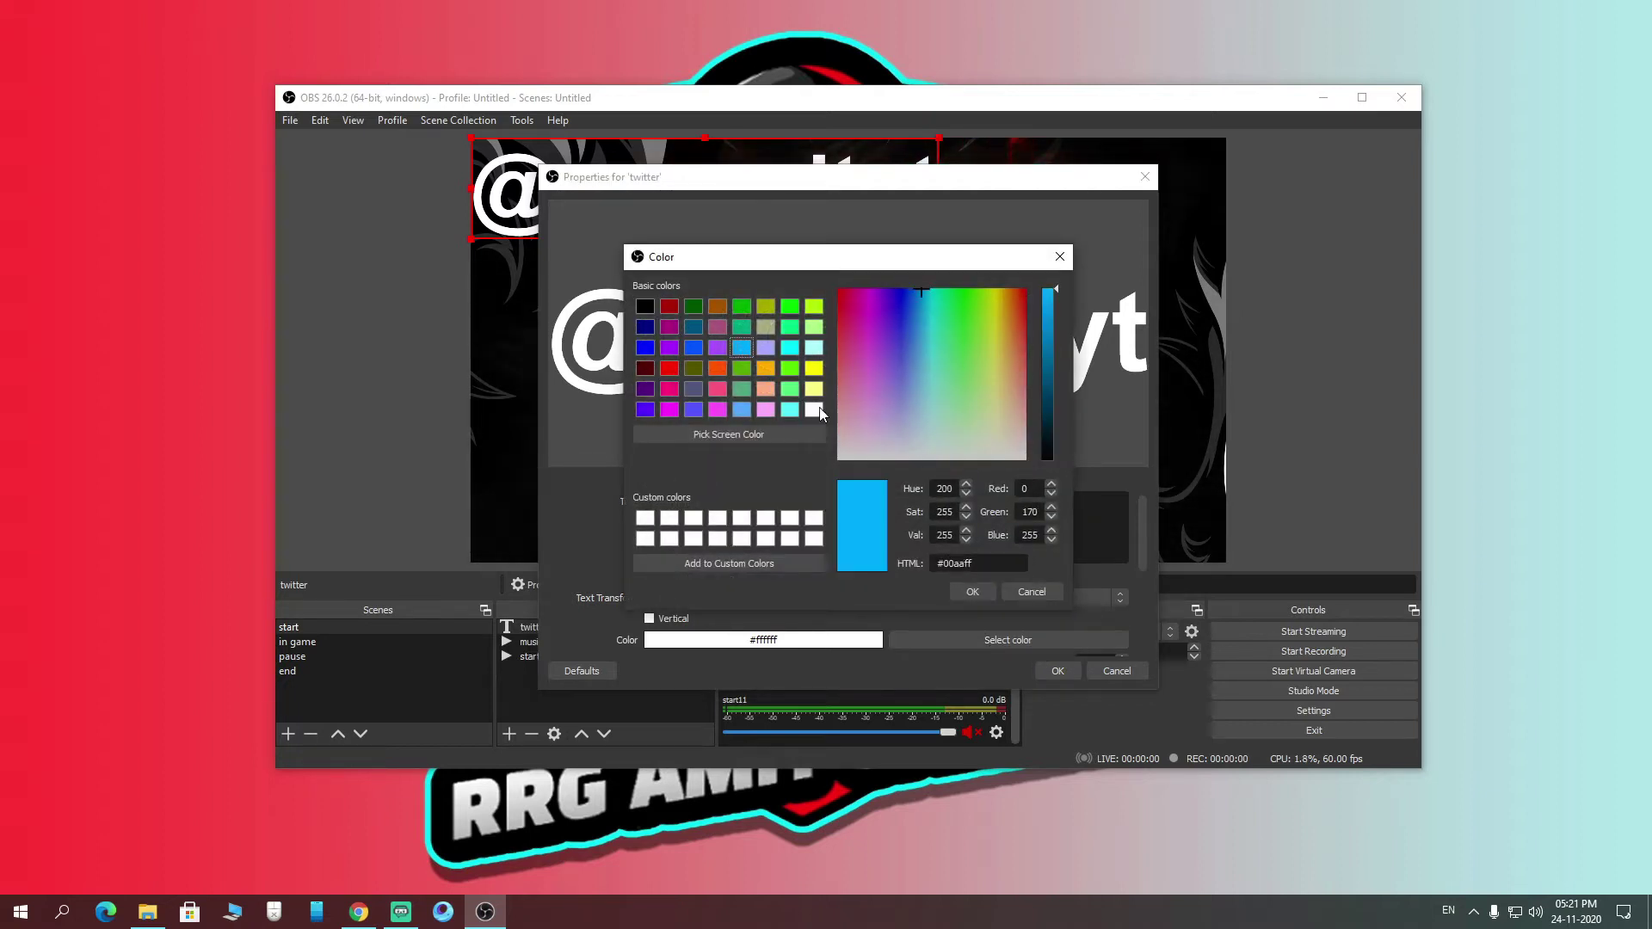
pyautogui.click(812, 349)
pyautogui.click(790, 307)
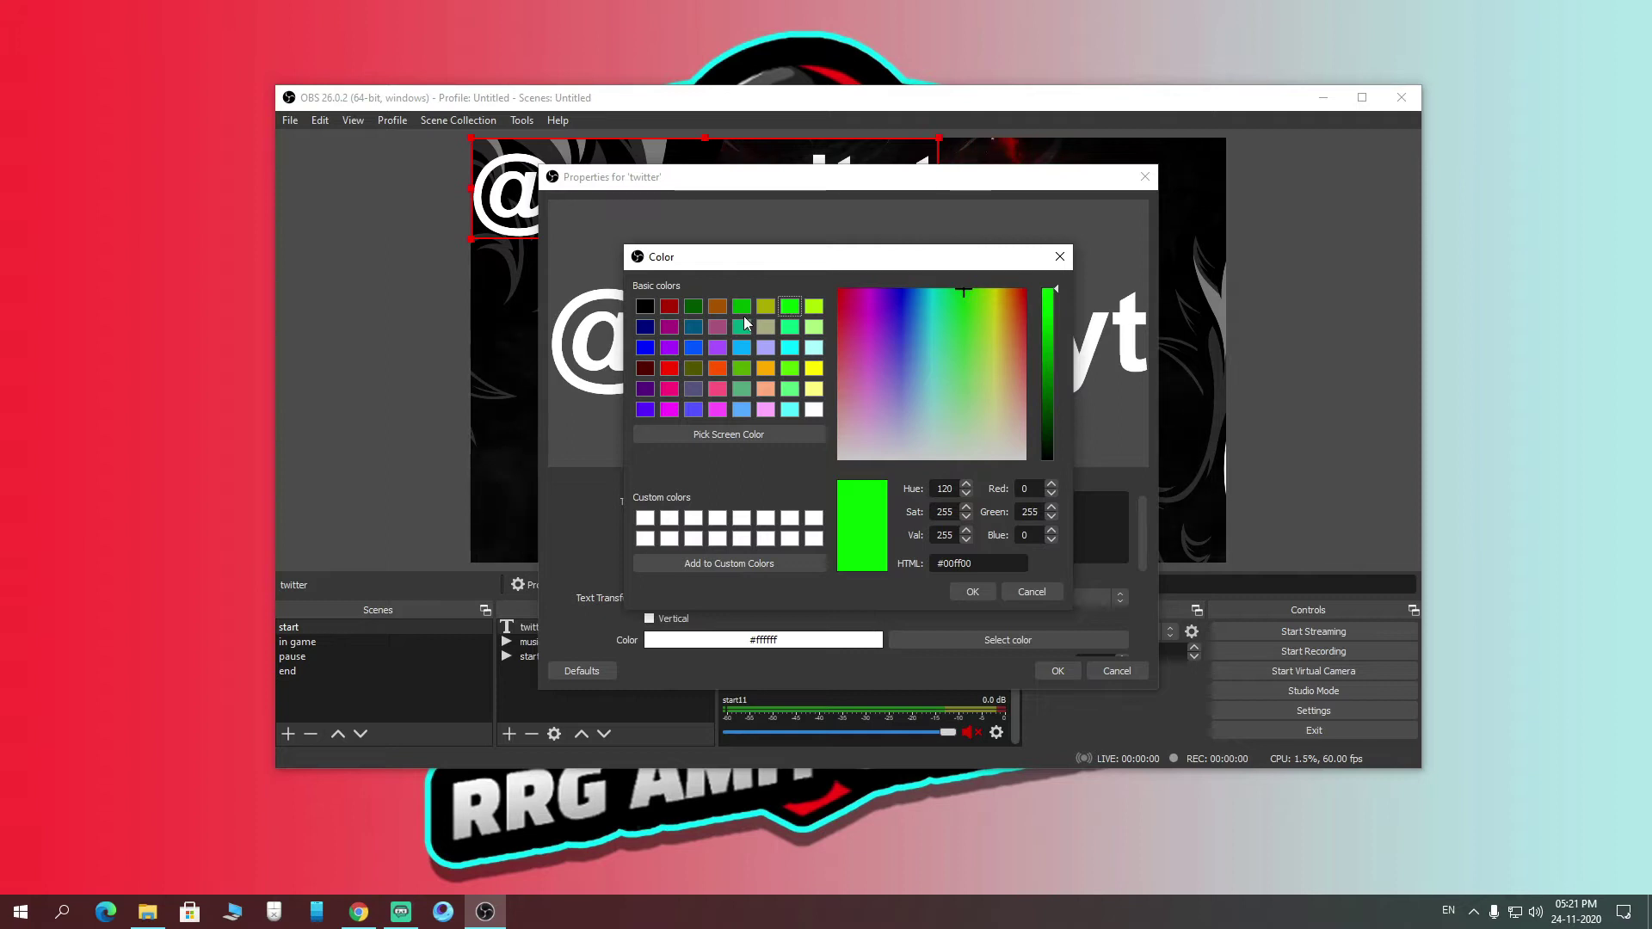
pyautogui.click(669, 307)
pyautogui.click(790, 307)
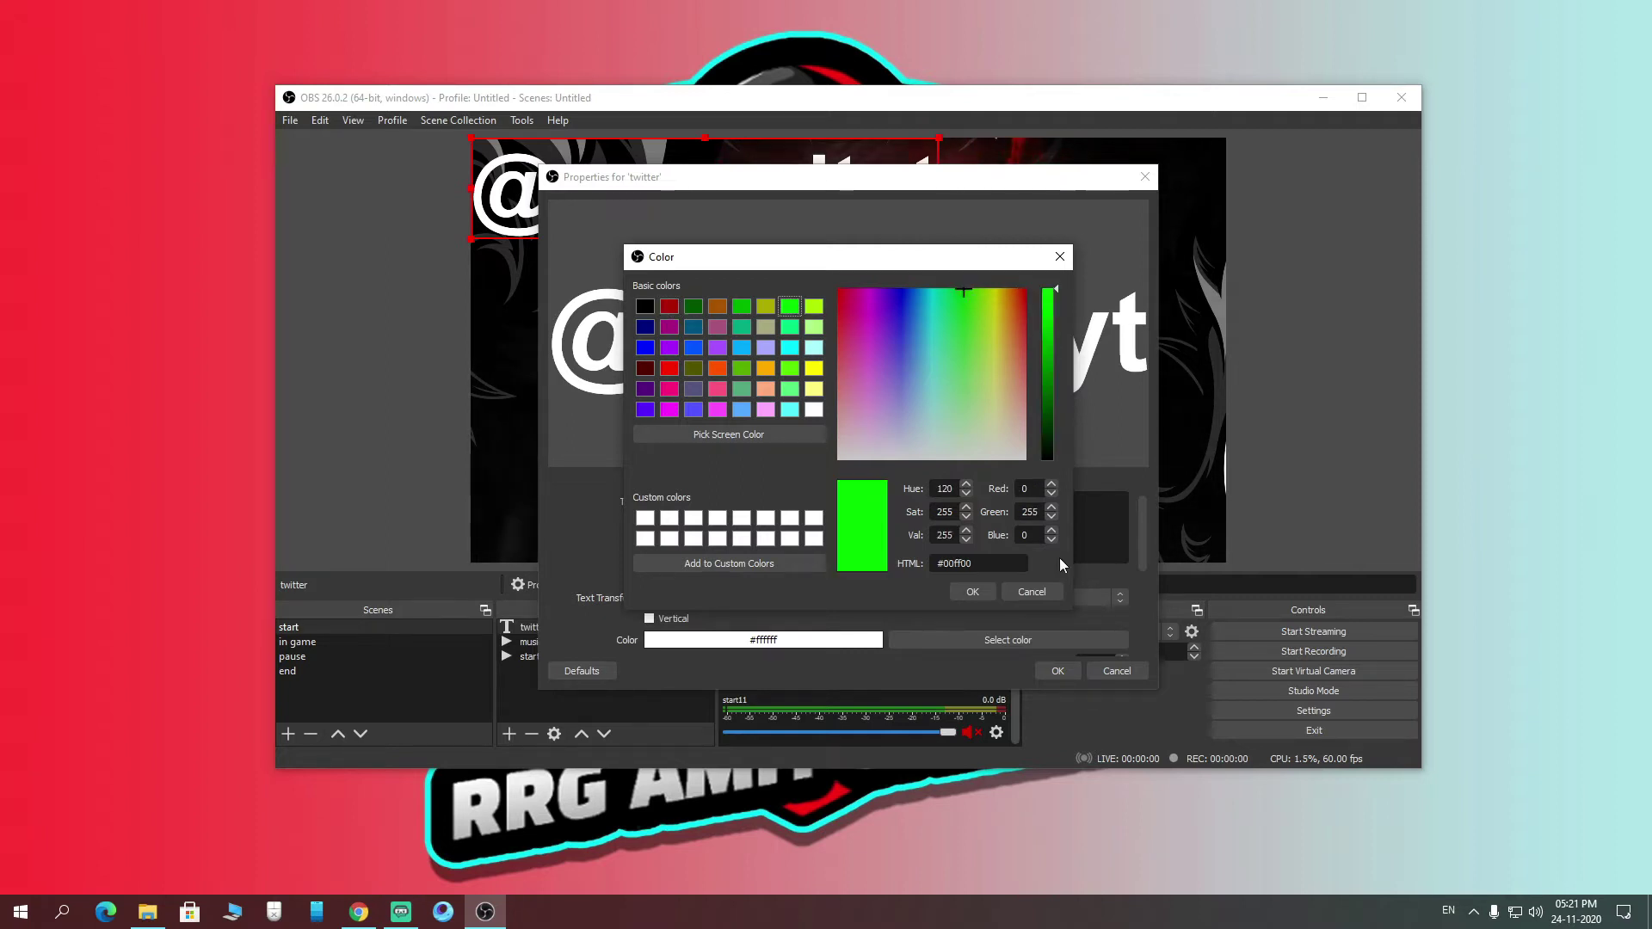
pyautogui.click(981, 590)
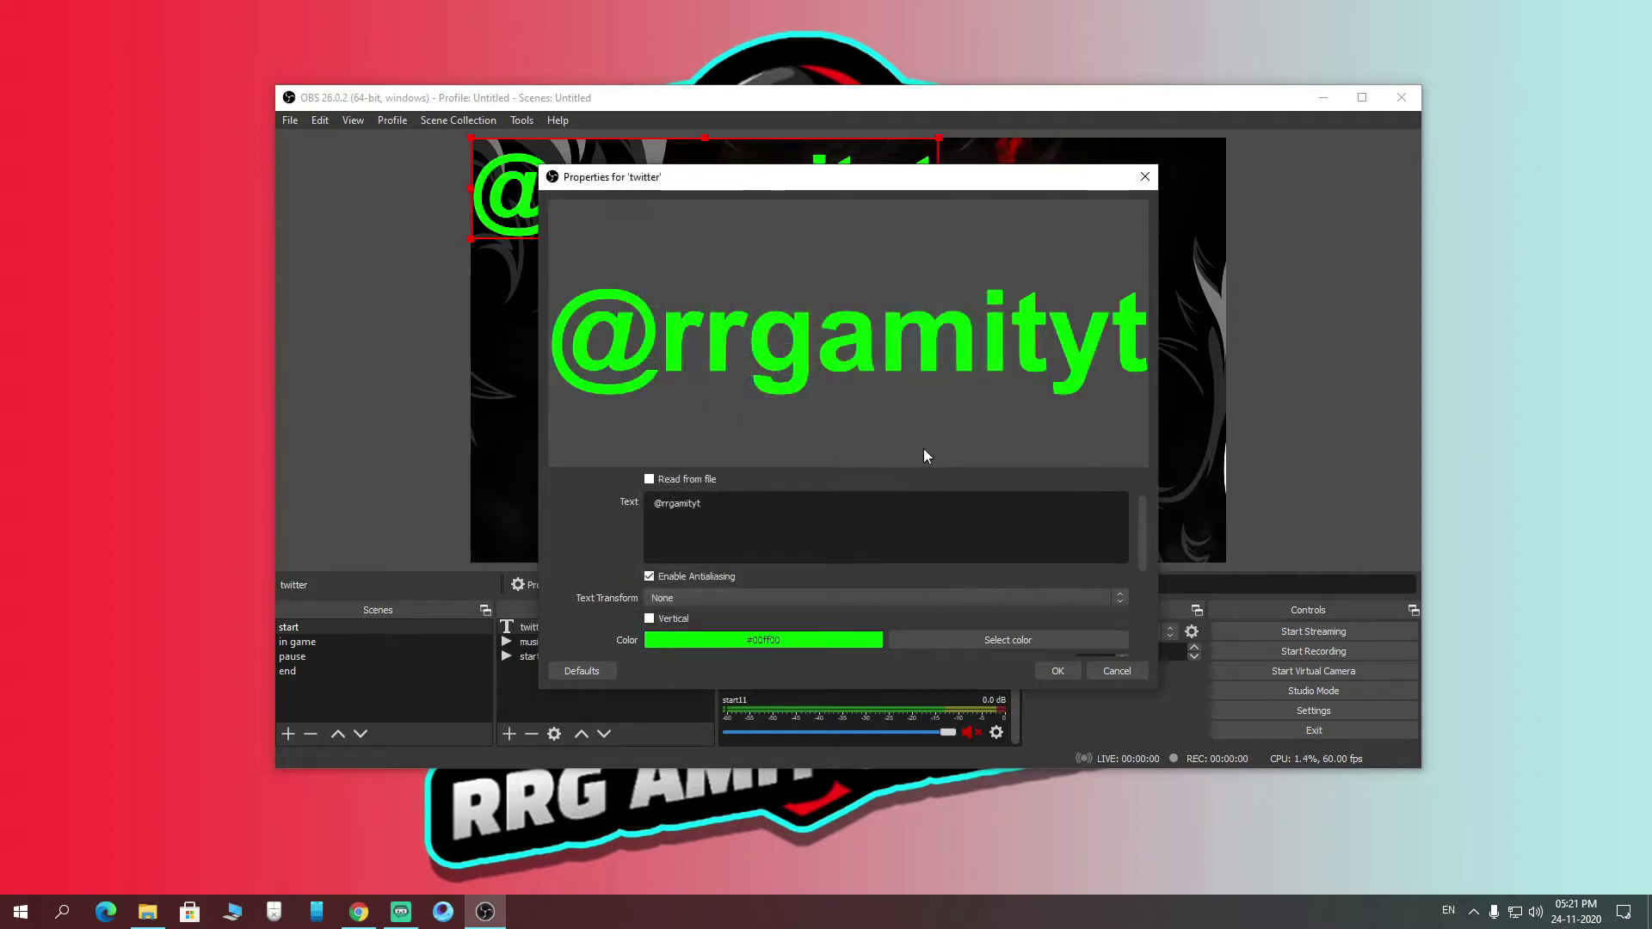
pyautogui.click(1056, 672)
# Shrink the green handle text and place it just below and beside the Twitter icon in the preview.
pyautogui.moveTo(829, 203); pyautogui.dragTo(944, 495)
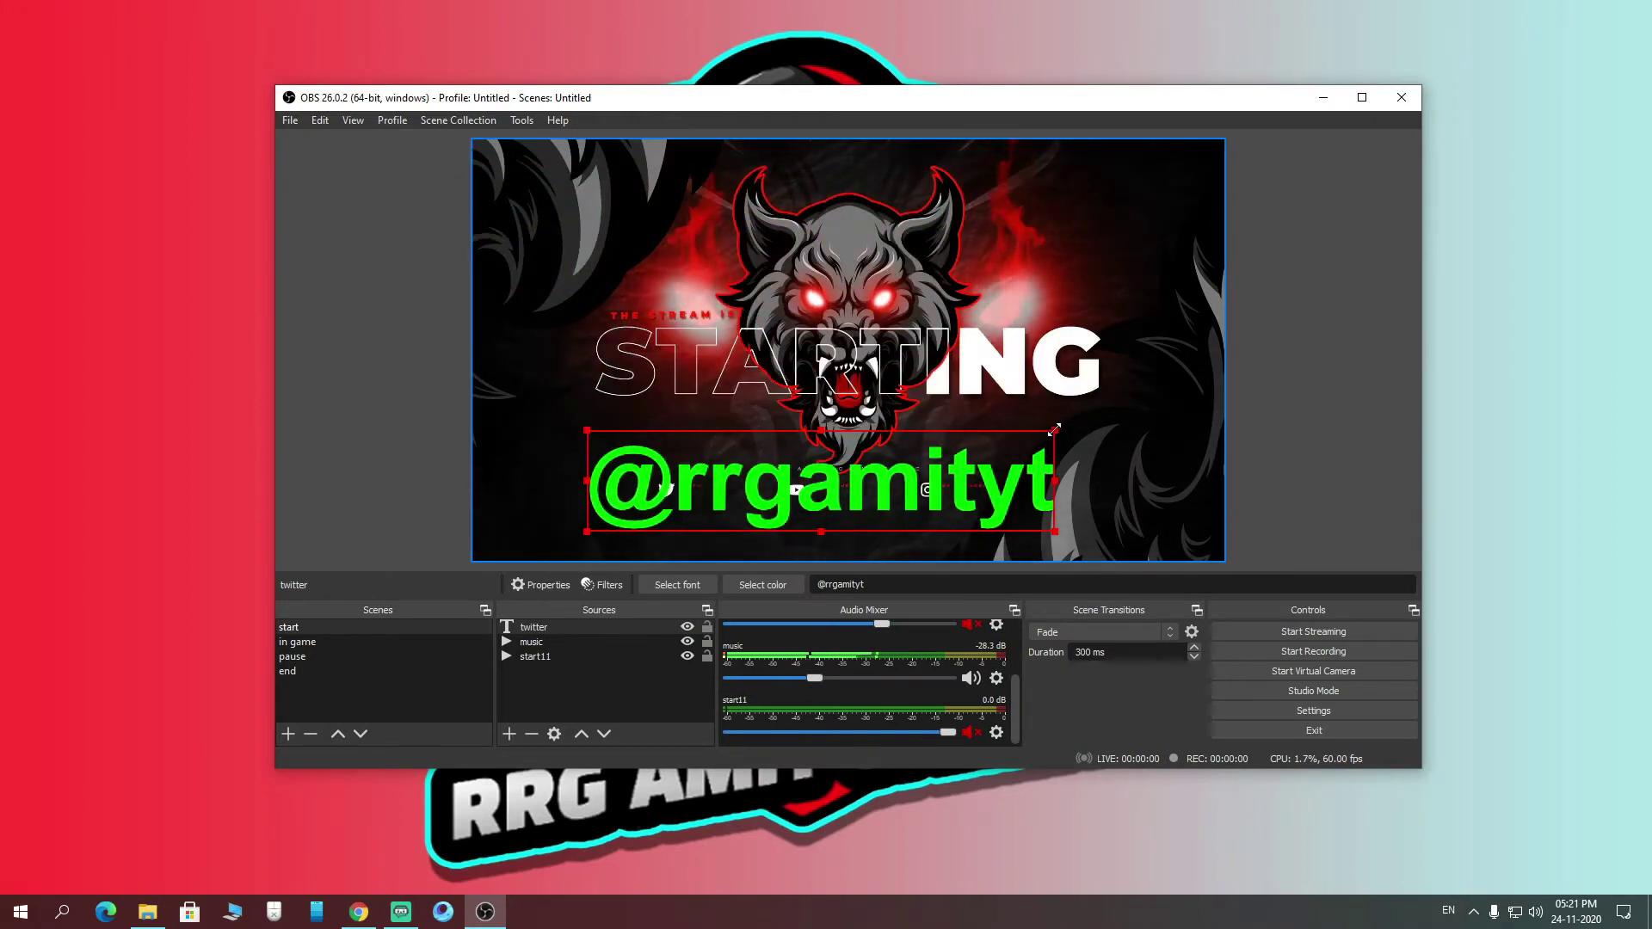
pyautogui.moveTo(1055, 430); pyautogui.dragTo(762, 491)
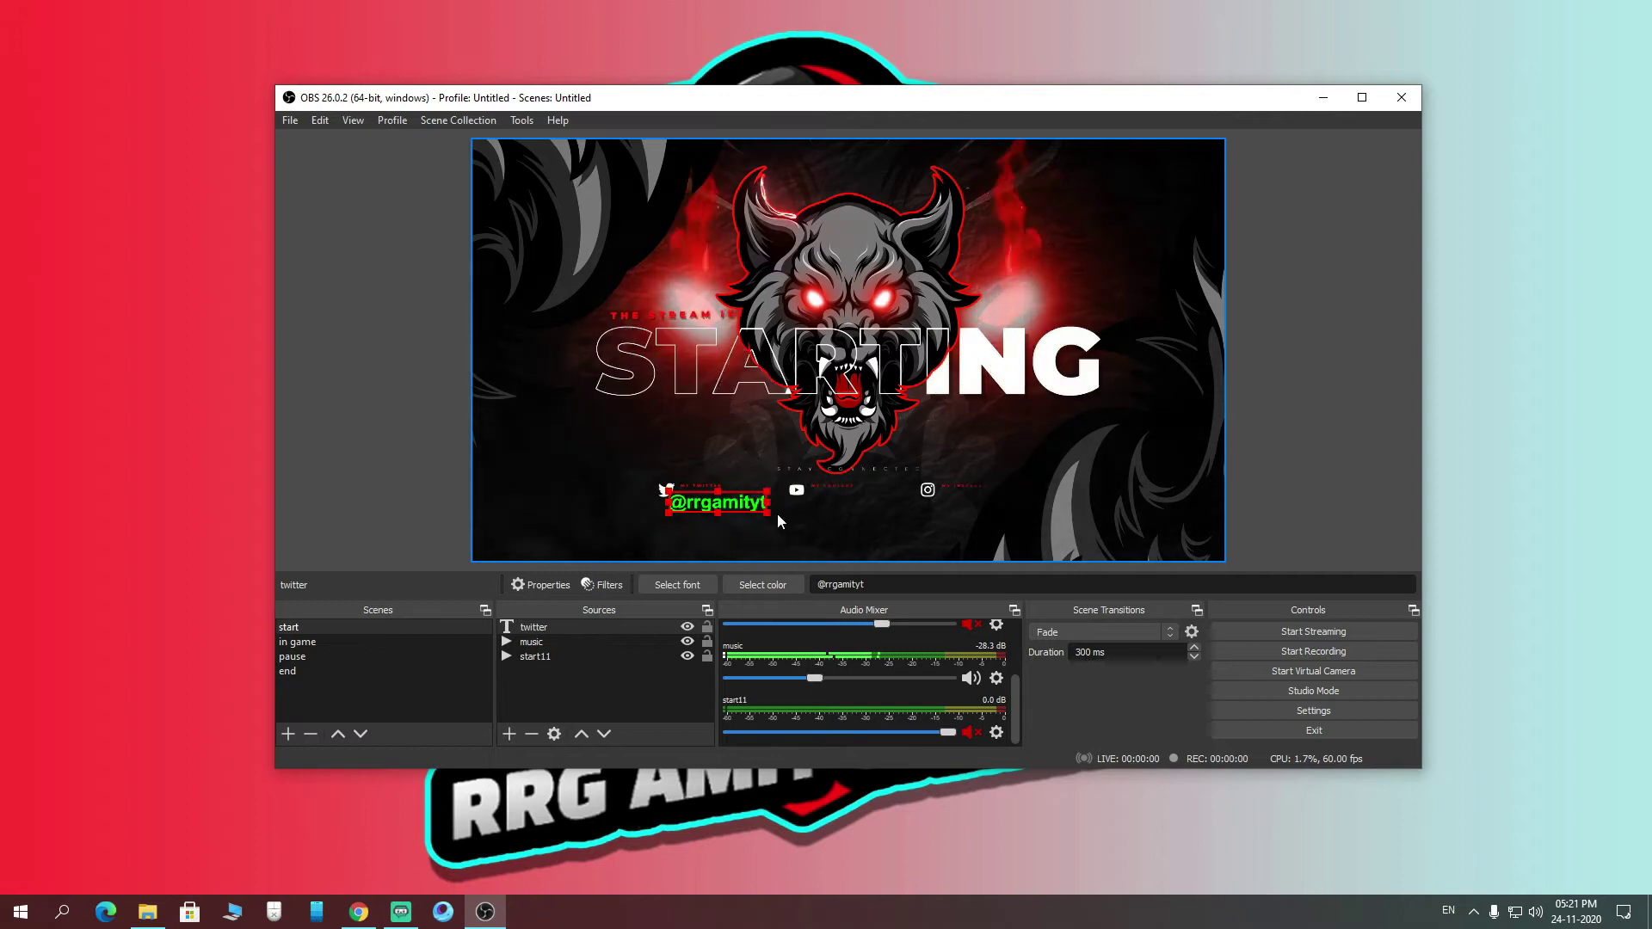
pyautogui.click(848, 514)
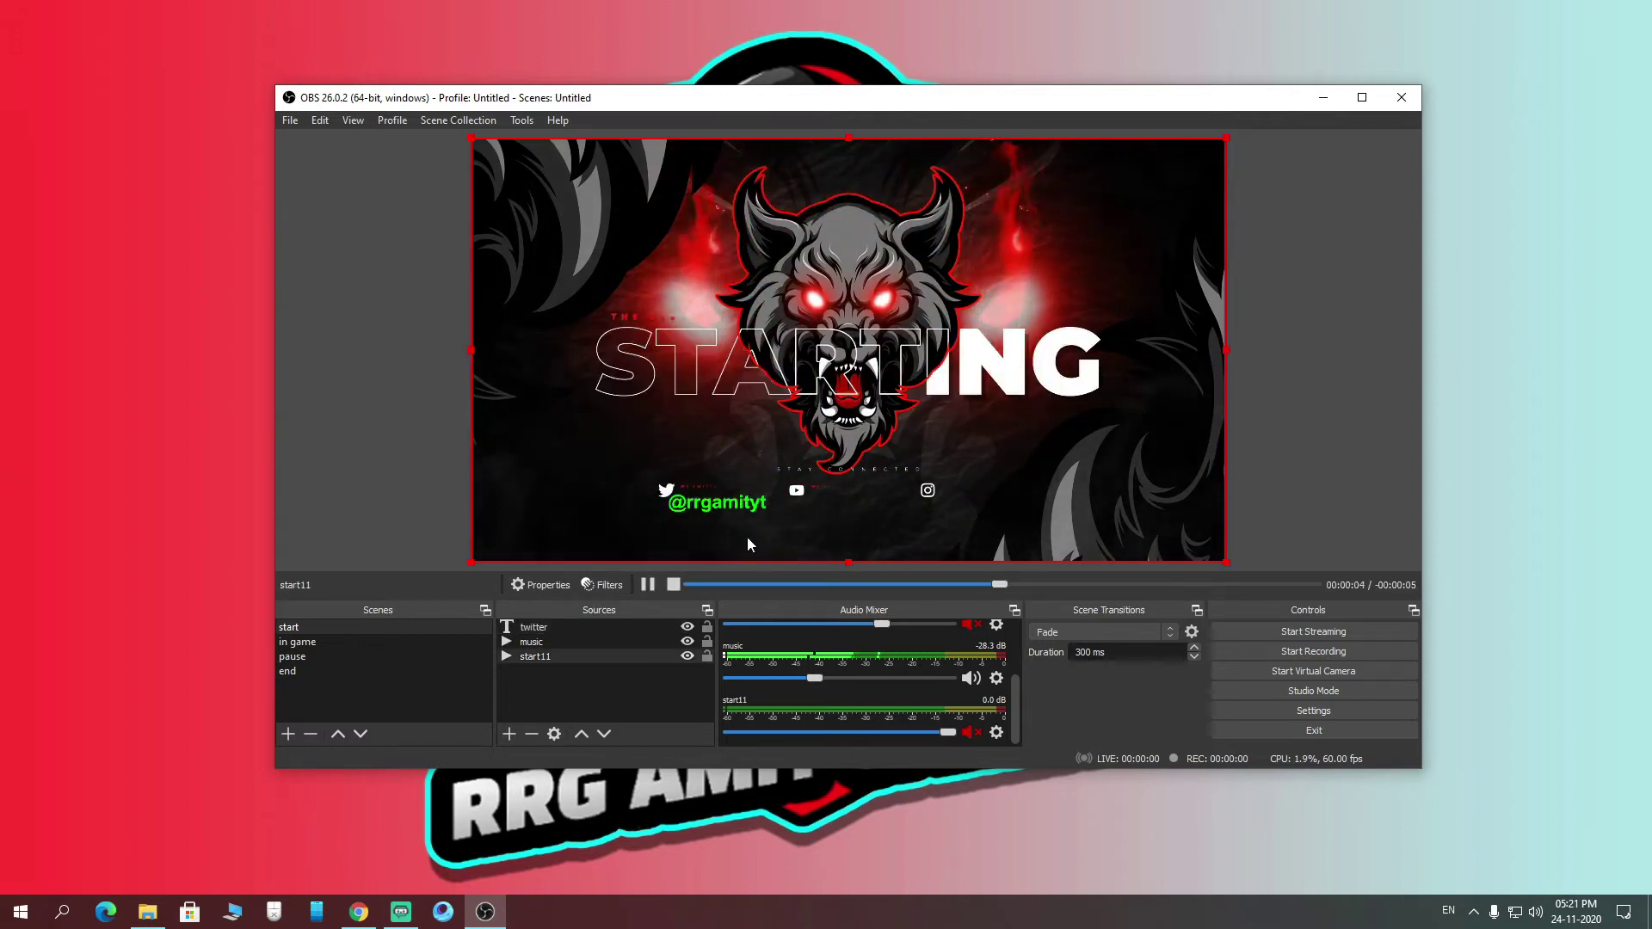
# Add a Text (GDI+) source named "yt" containing the YouTube channel name in lowercase as three separate words, keeping the default font.
pyautogui.click(509, 734)
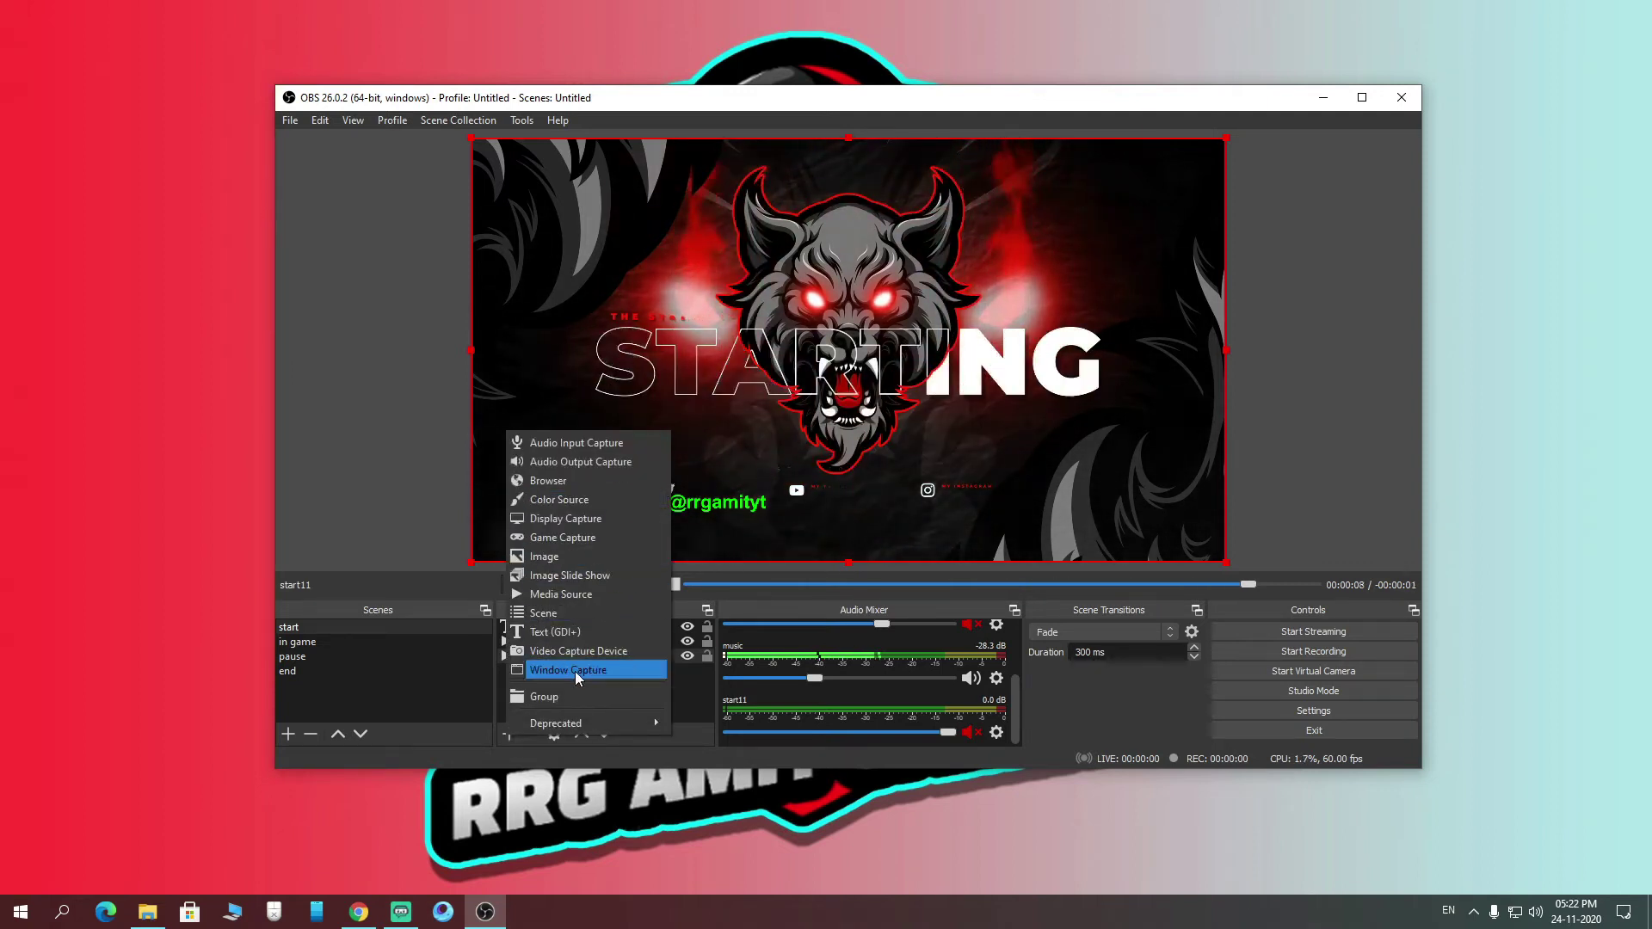
pyautogui.click(575, 635)
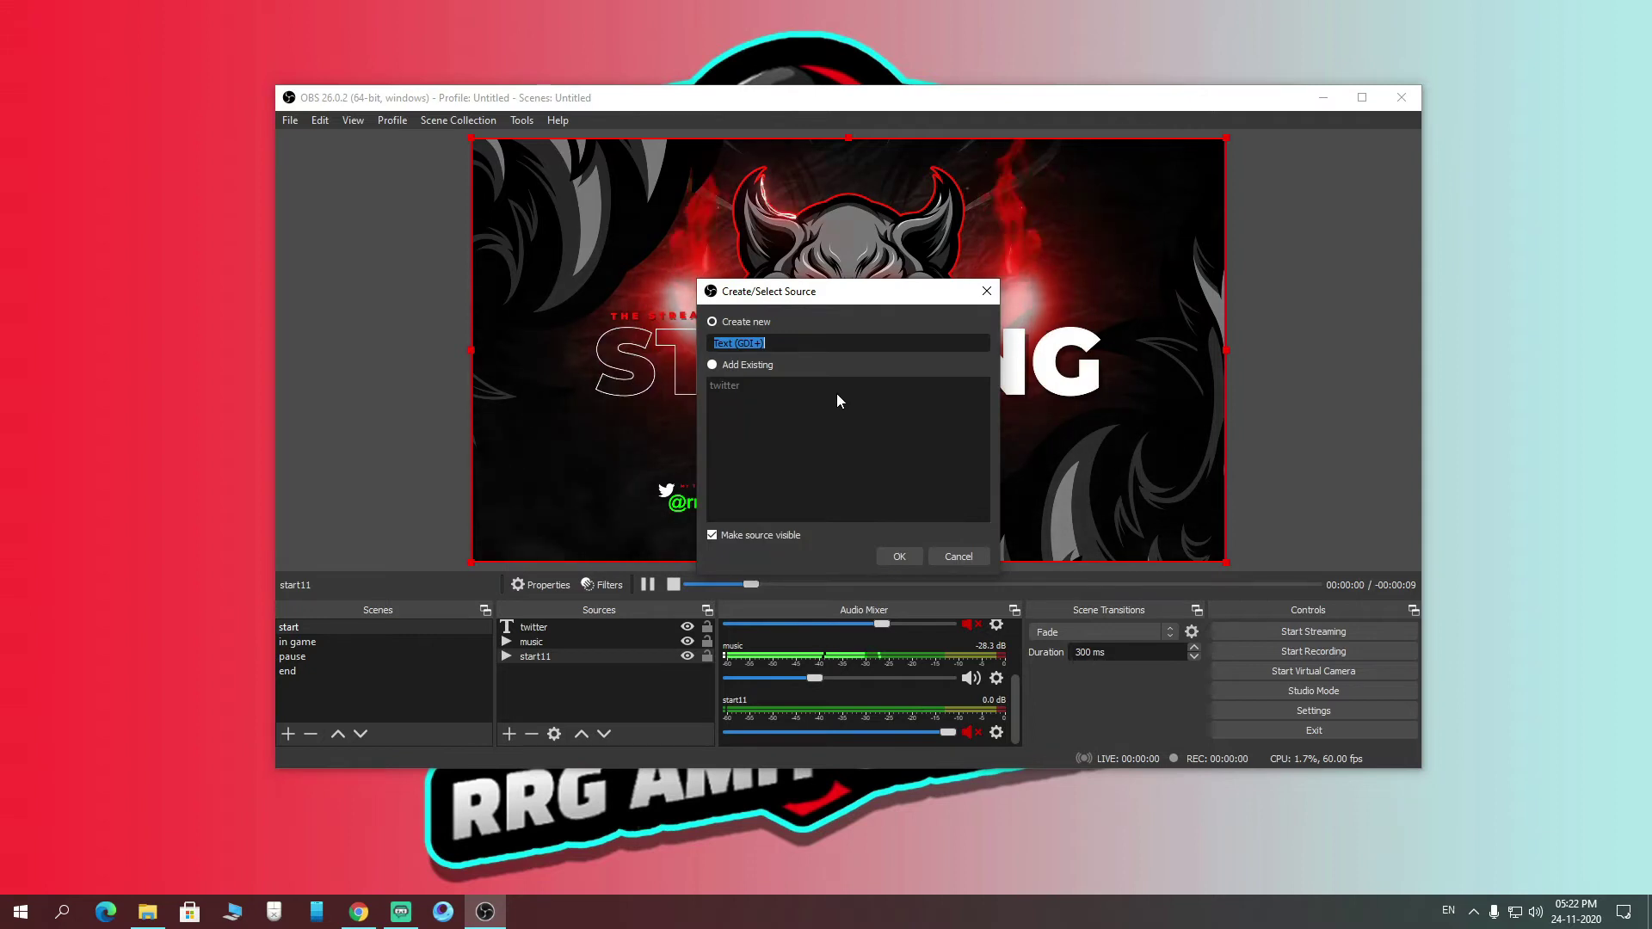
pyautogui.write('yt')
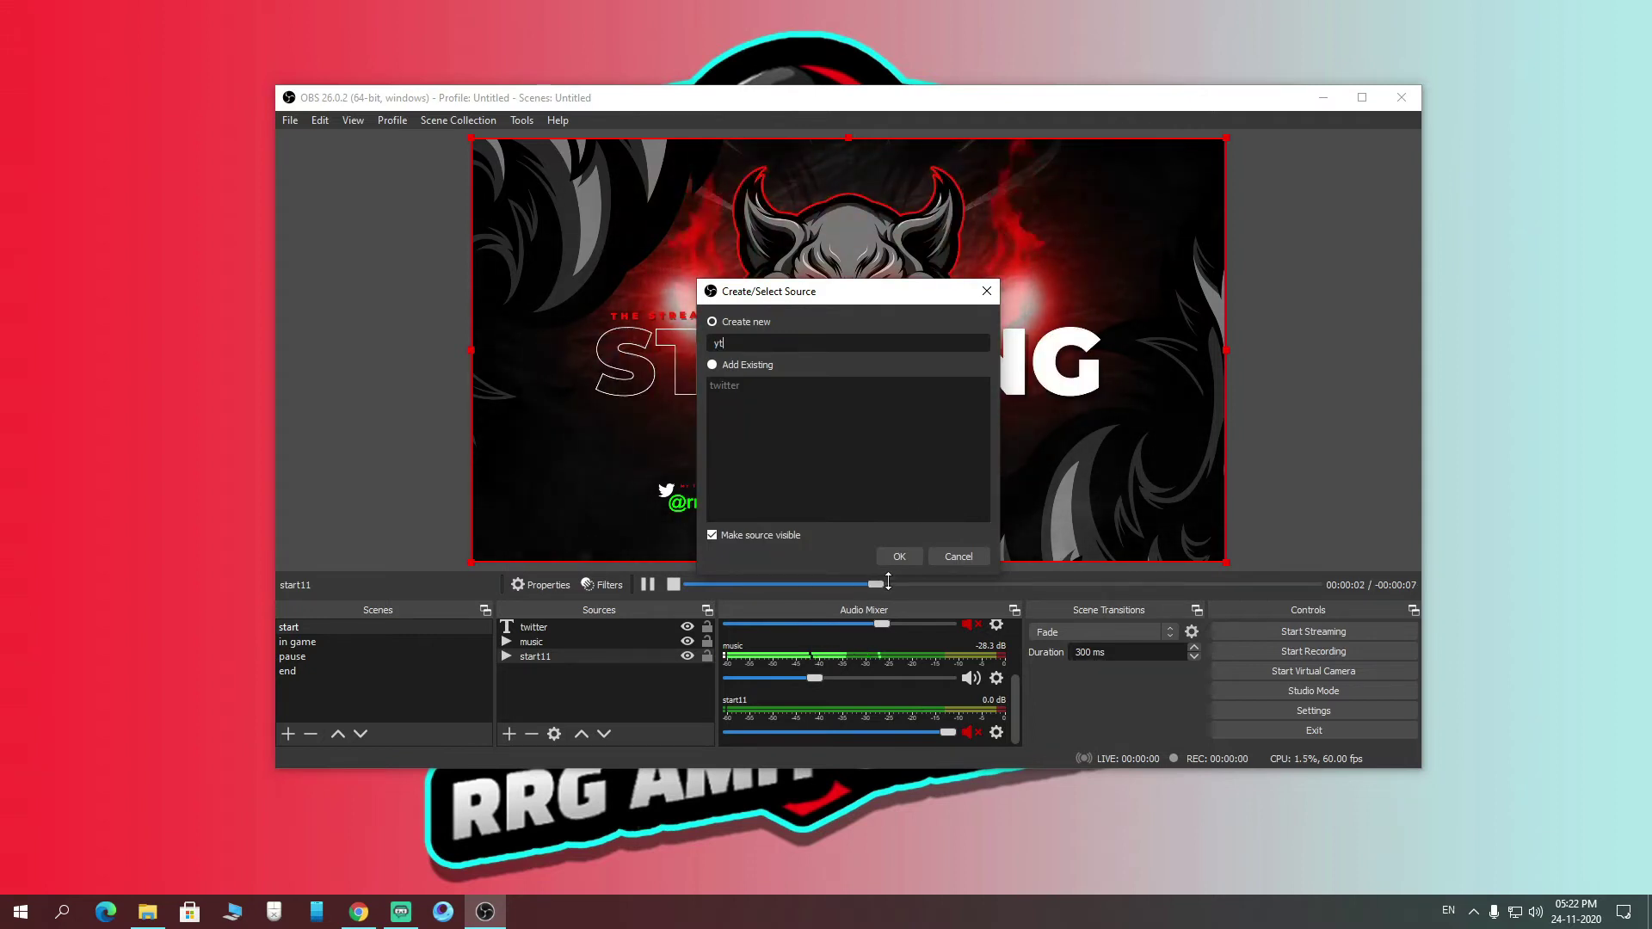
pyautogui.click(899, 557)
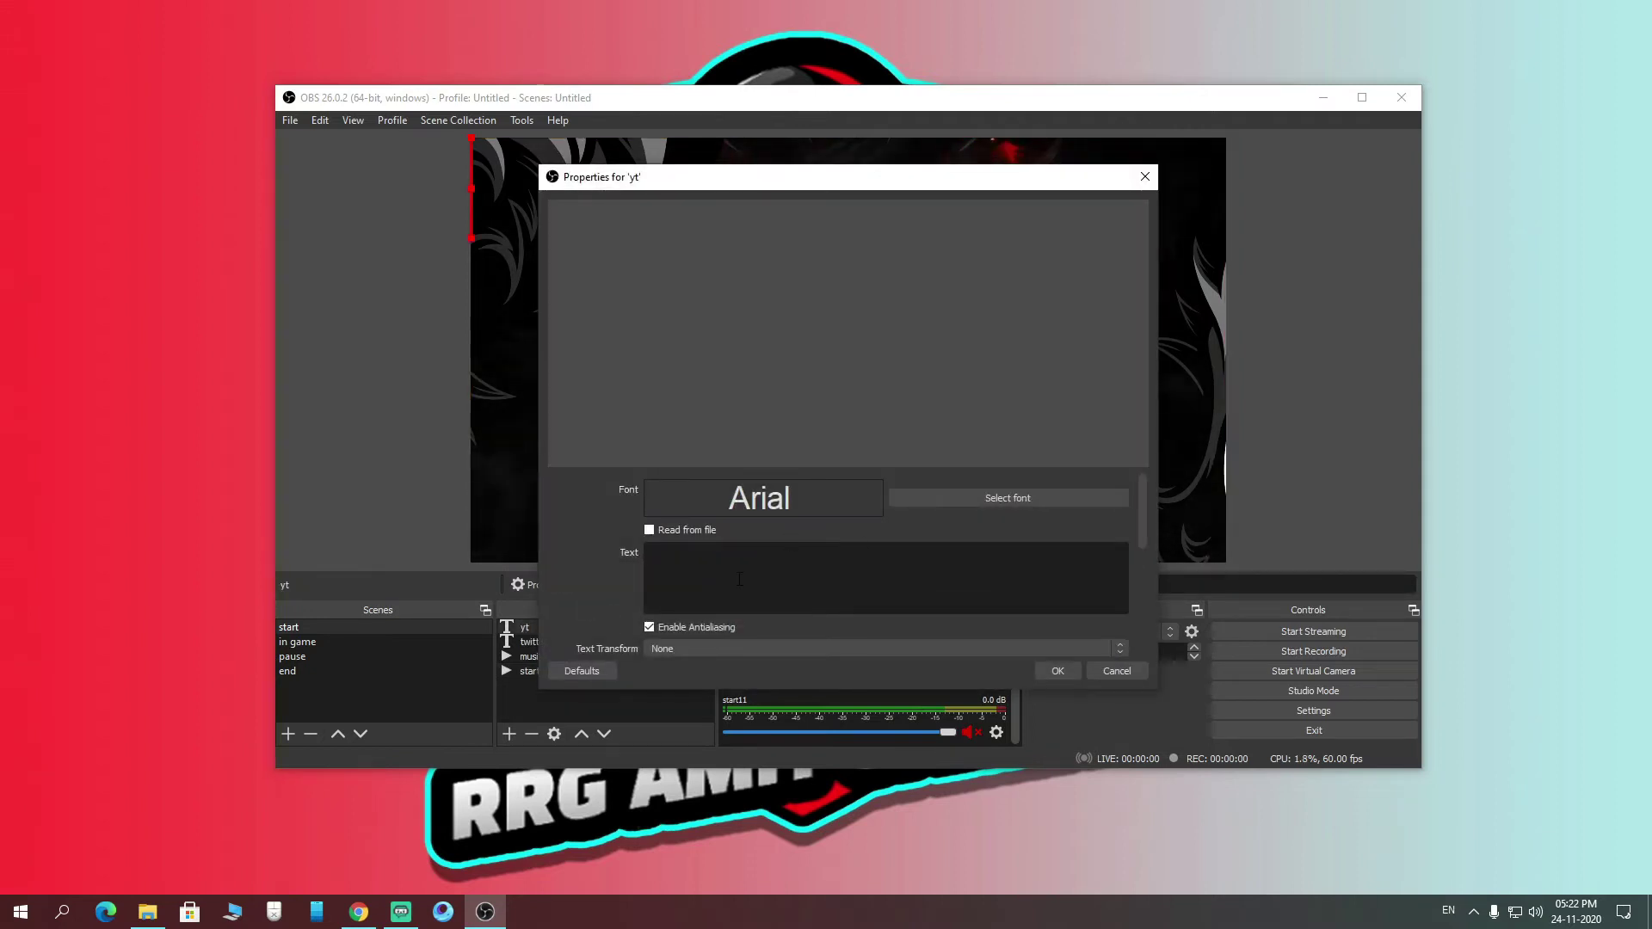
pyautogui.write('rrg ami')
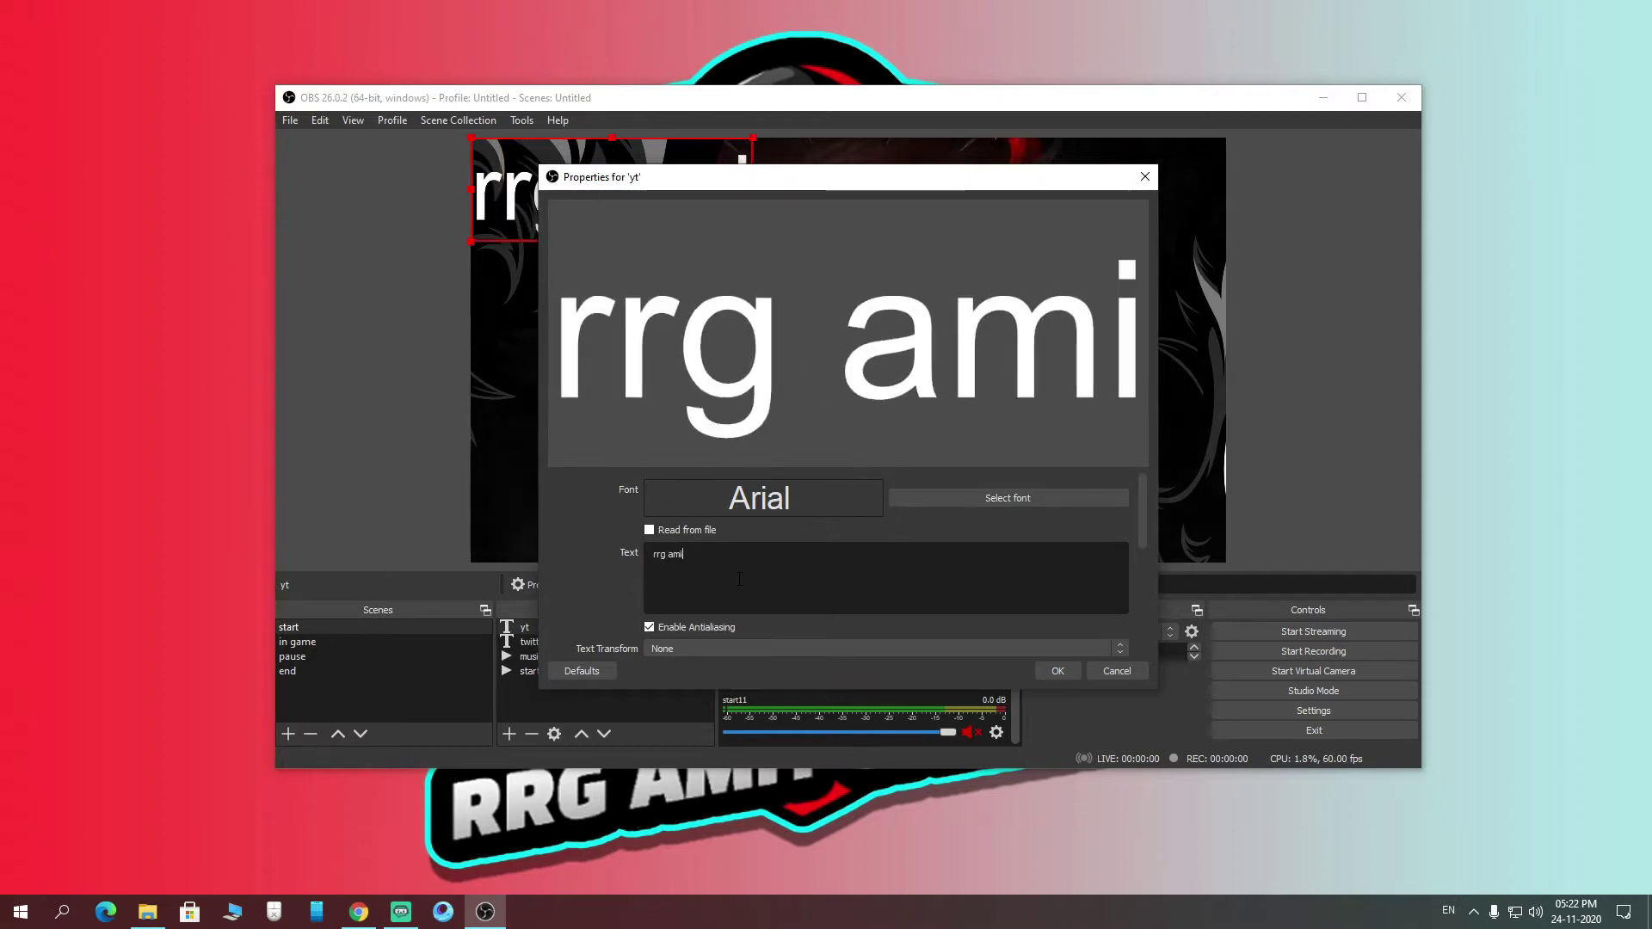
pyautogui.write('tyt')
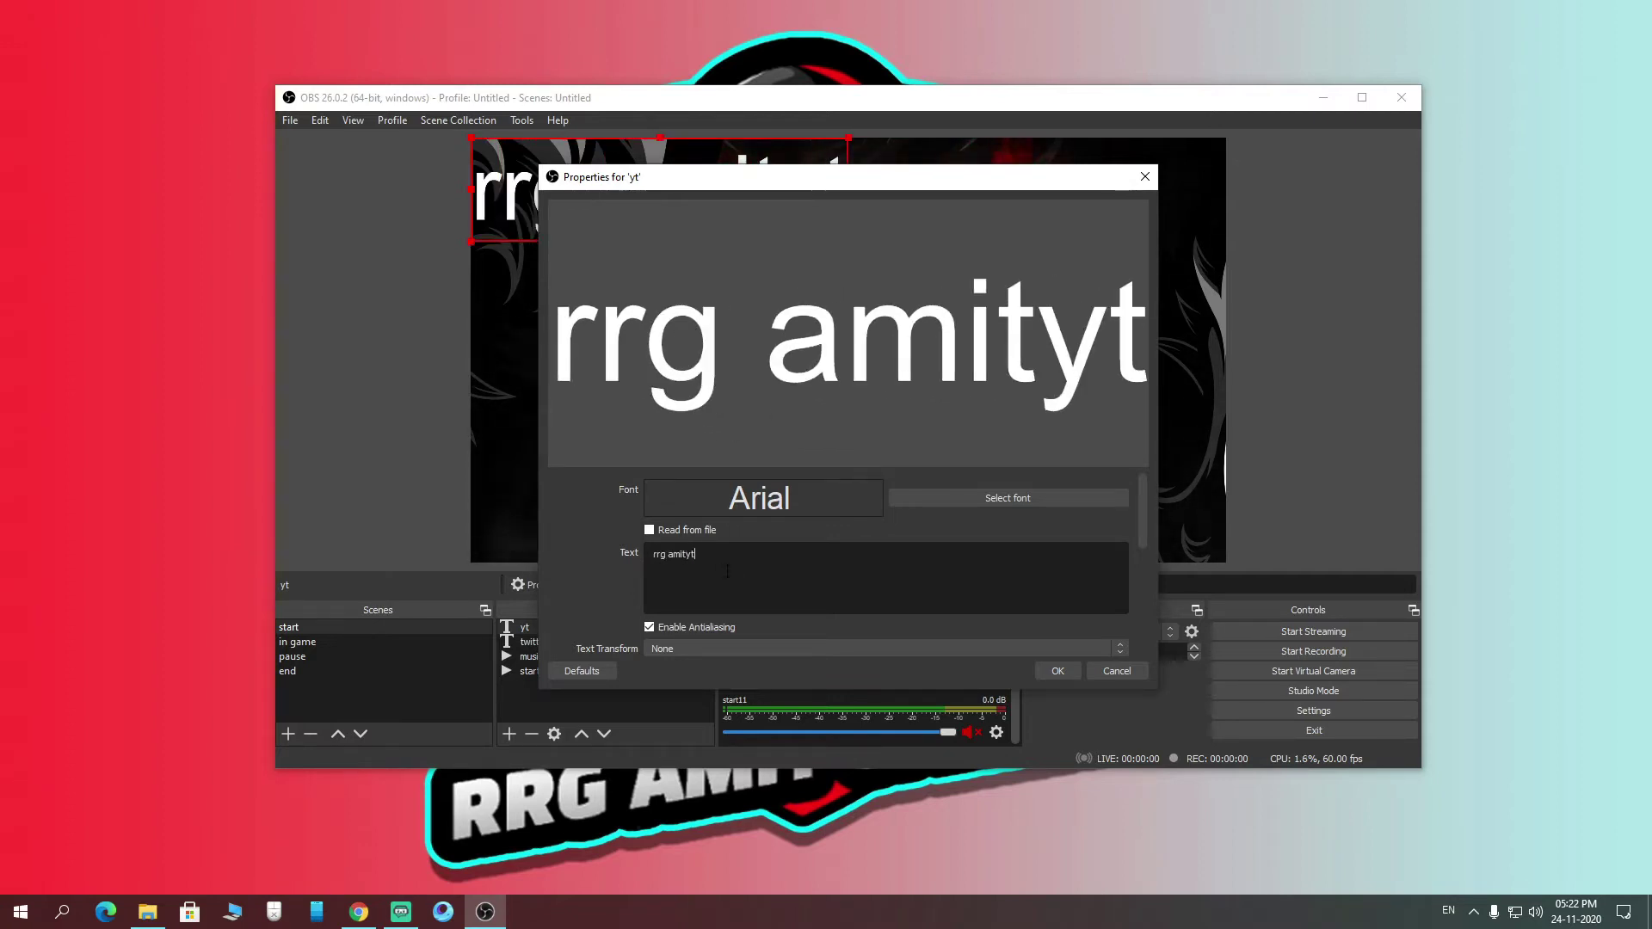
pyautogui.press('Left')
pyautogui.press('Left')
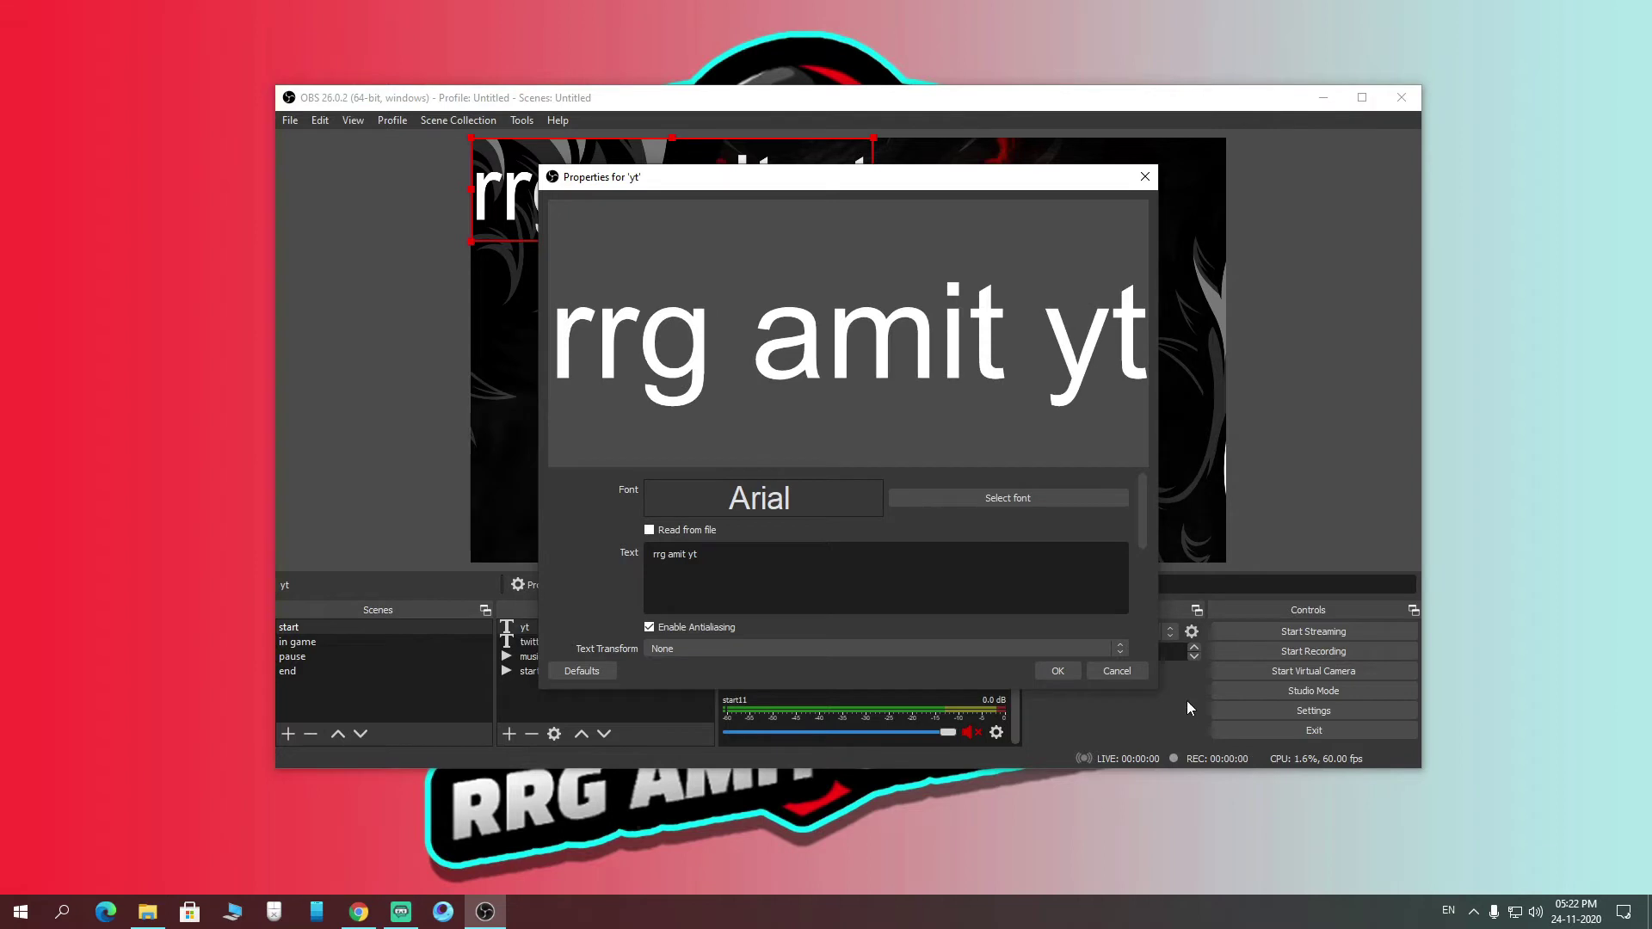
pyautogui.click(1057, 671)
# Shrink the YouTube channel name text and position it just below and beside the YouTube icon, level with the Twitter handle.
pyautogui.moveTo(605, 220); pyautogui.dragTo(867, 512)
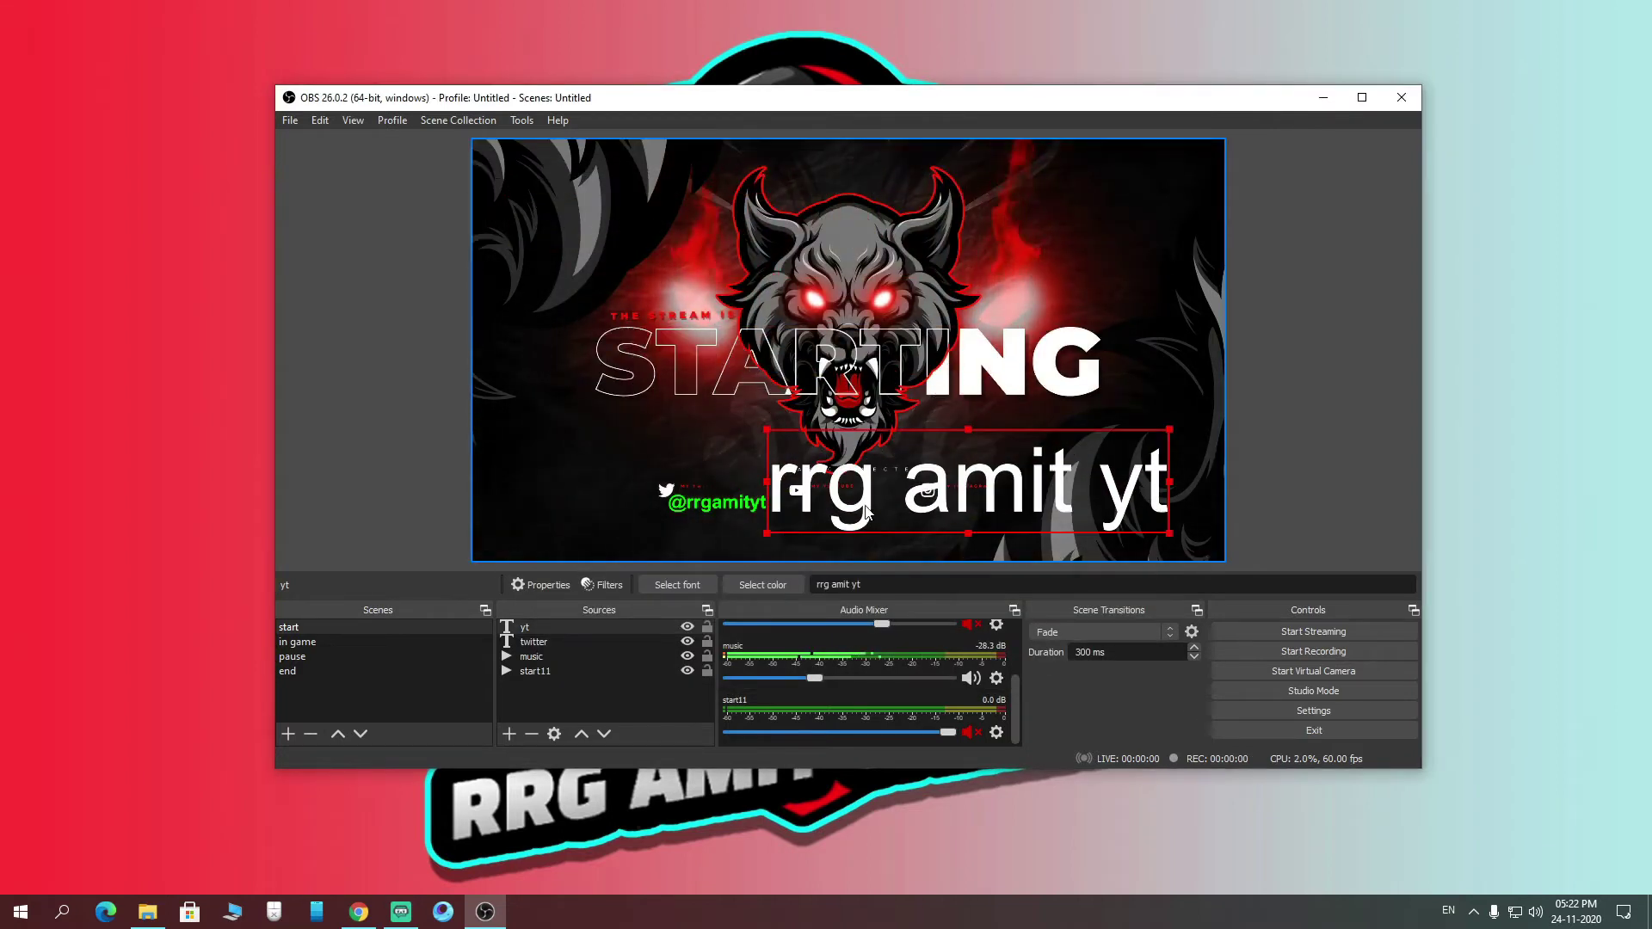
pyautogui.click(1157, 422)
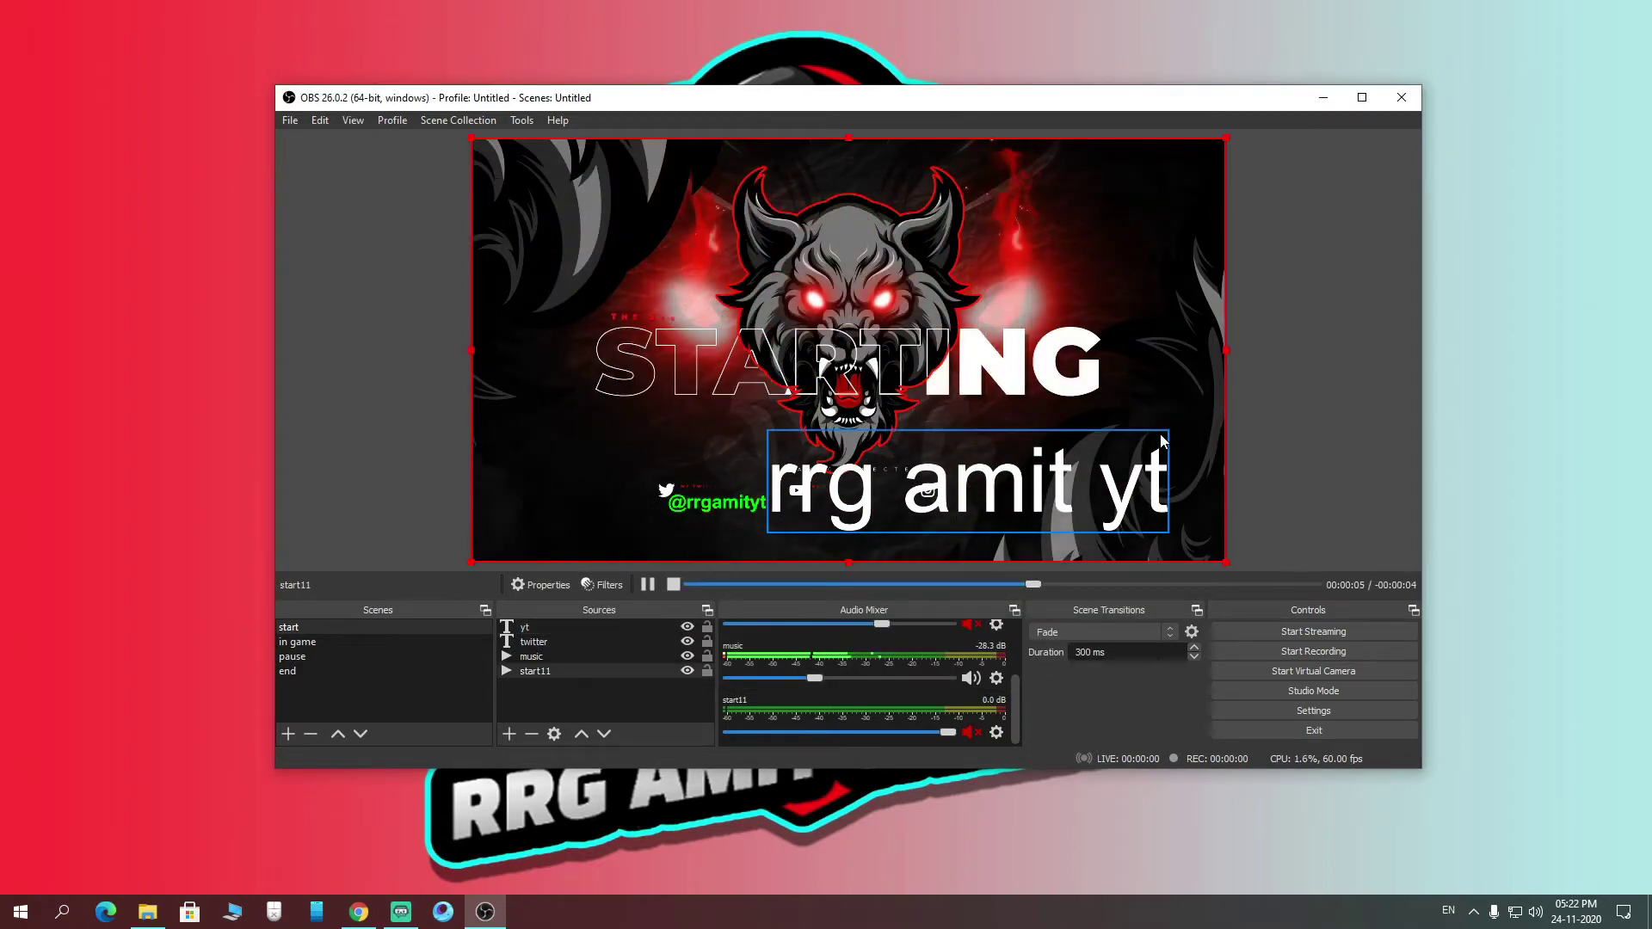
pyautogui.click(1160, 440)
pyautogui.moveTo(1165, 434); pyautogui.dragTo(845, 504)
pyautogui.click(1016, 542)
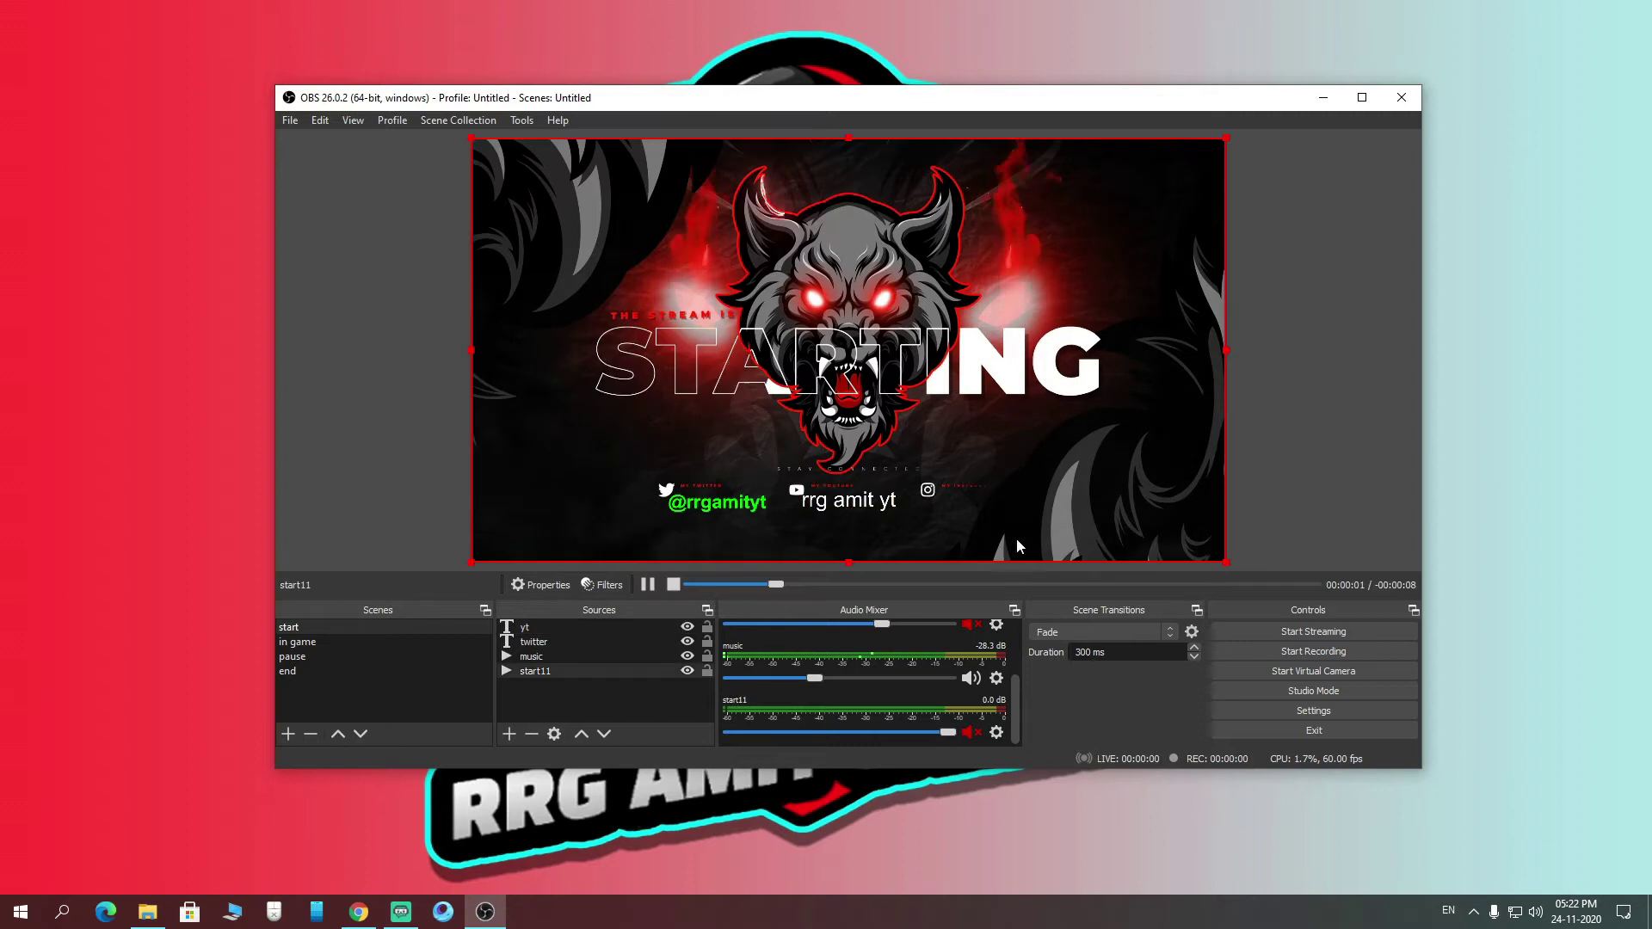
pyautogui.moveTo(871, 504); pyautogui.dragTo(876, 504)
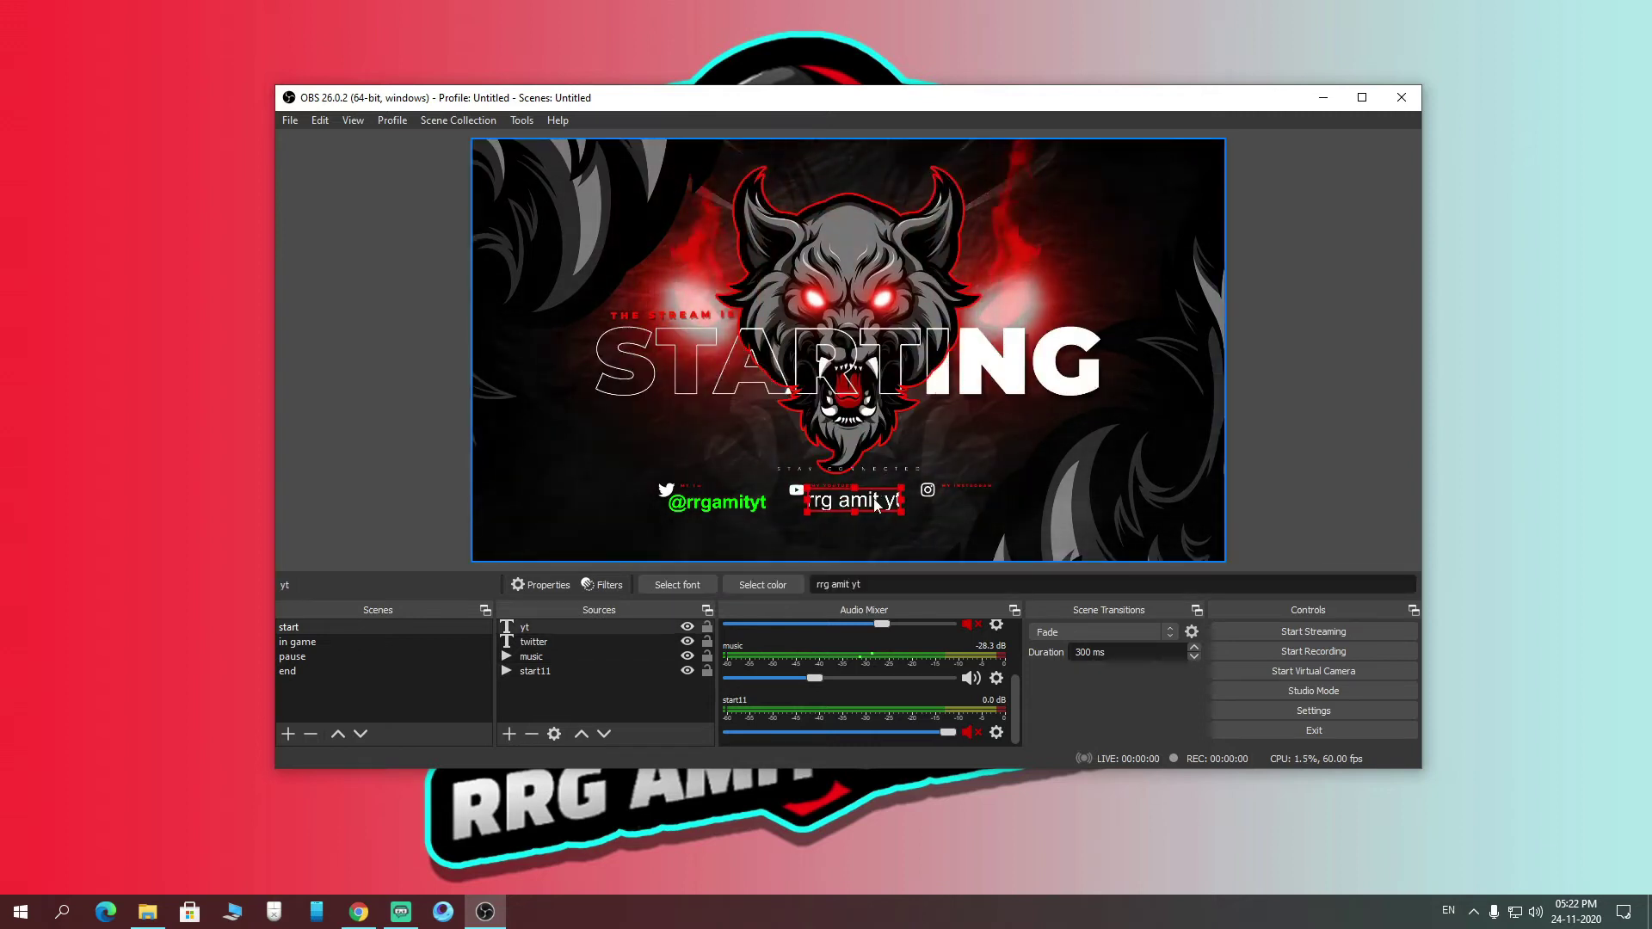
pyautogui.click(1021, 518)
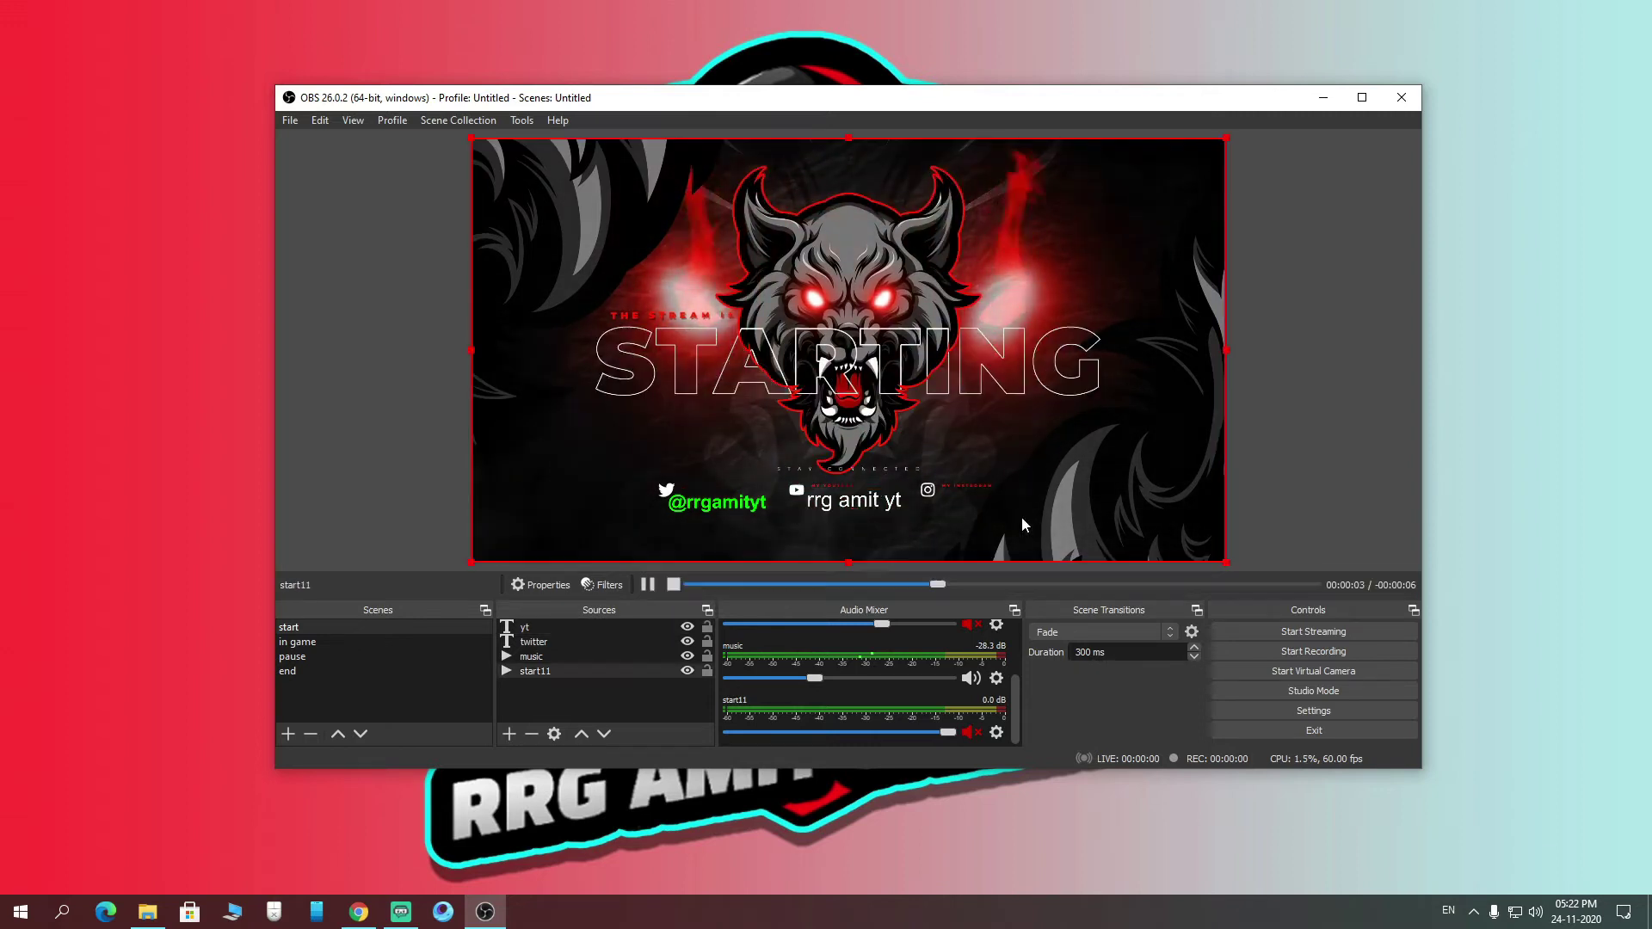
# Add a Text (GDI+) source named "insta" containing the channel name in lowercase, shrunk and placed just below and beside the Instagram icon.
pyautogui.click(504, 737)
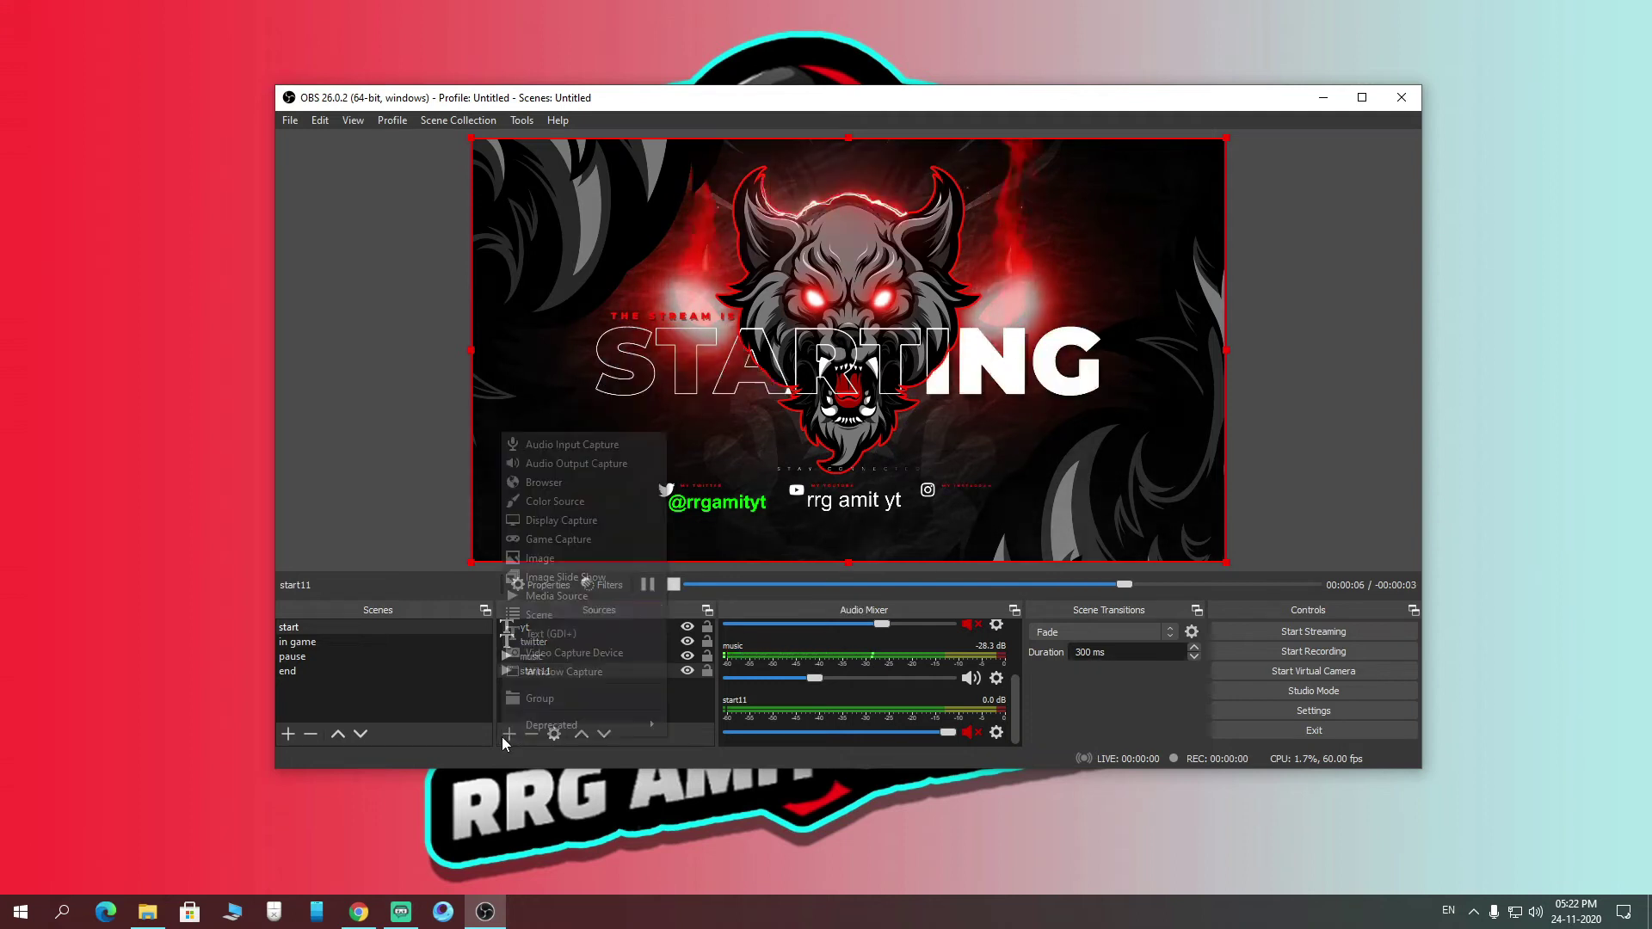
pyautogui.click(570, 634)
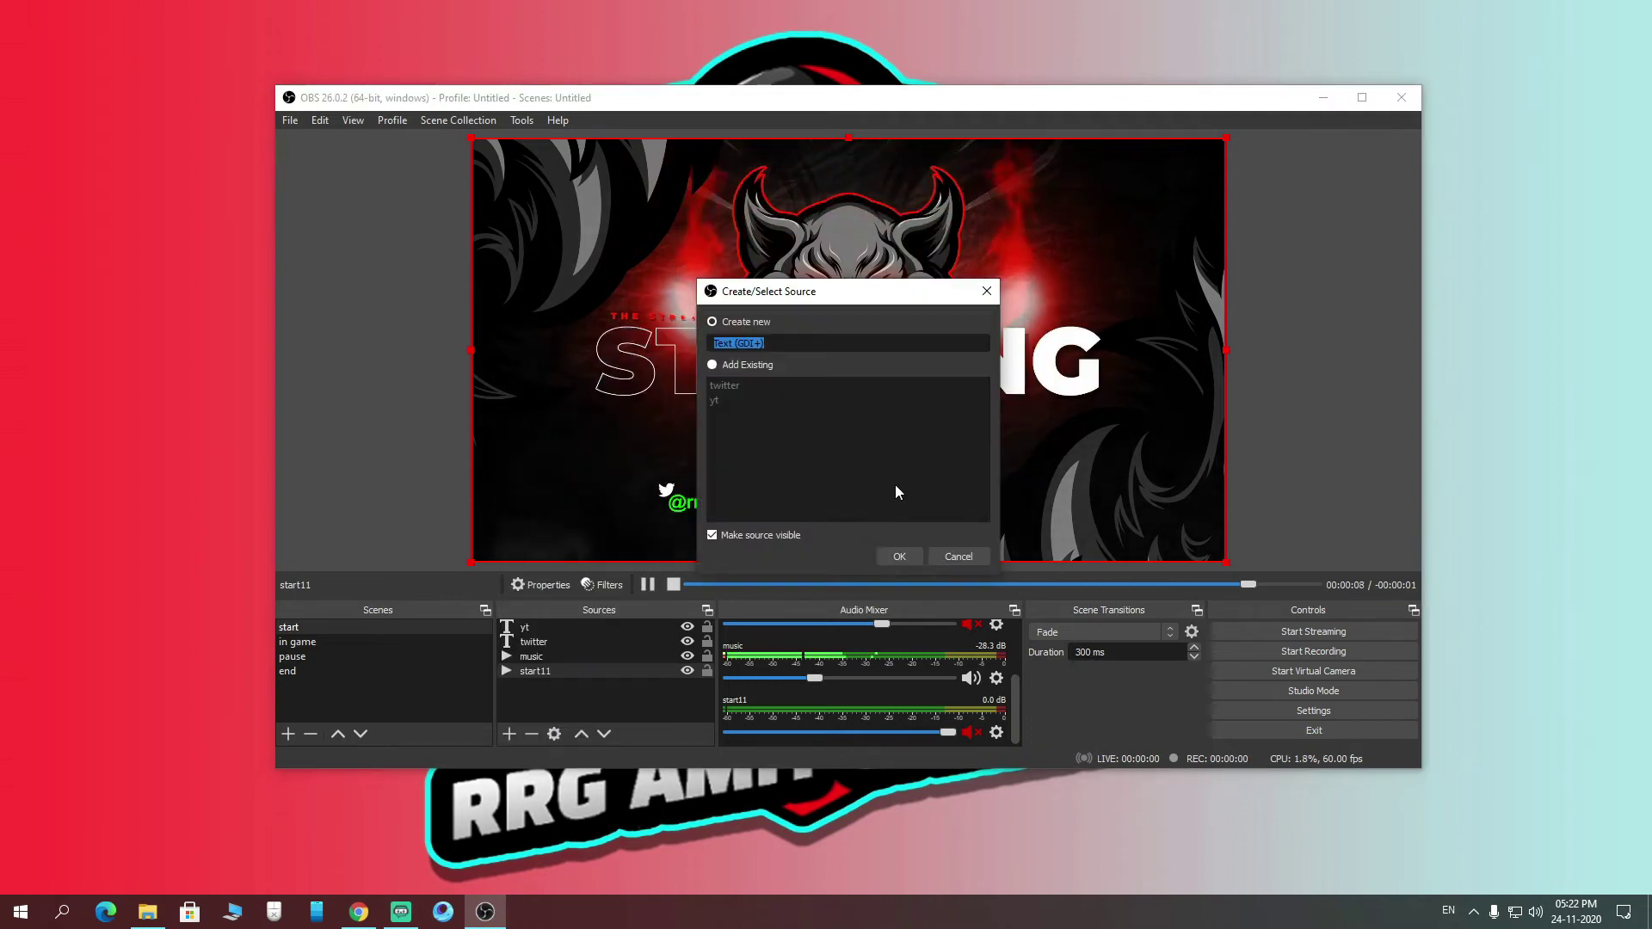
pyautogui.write('inst')
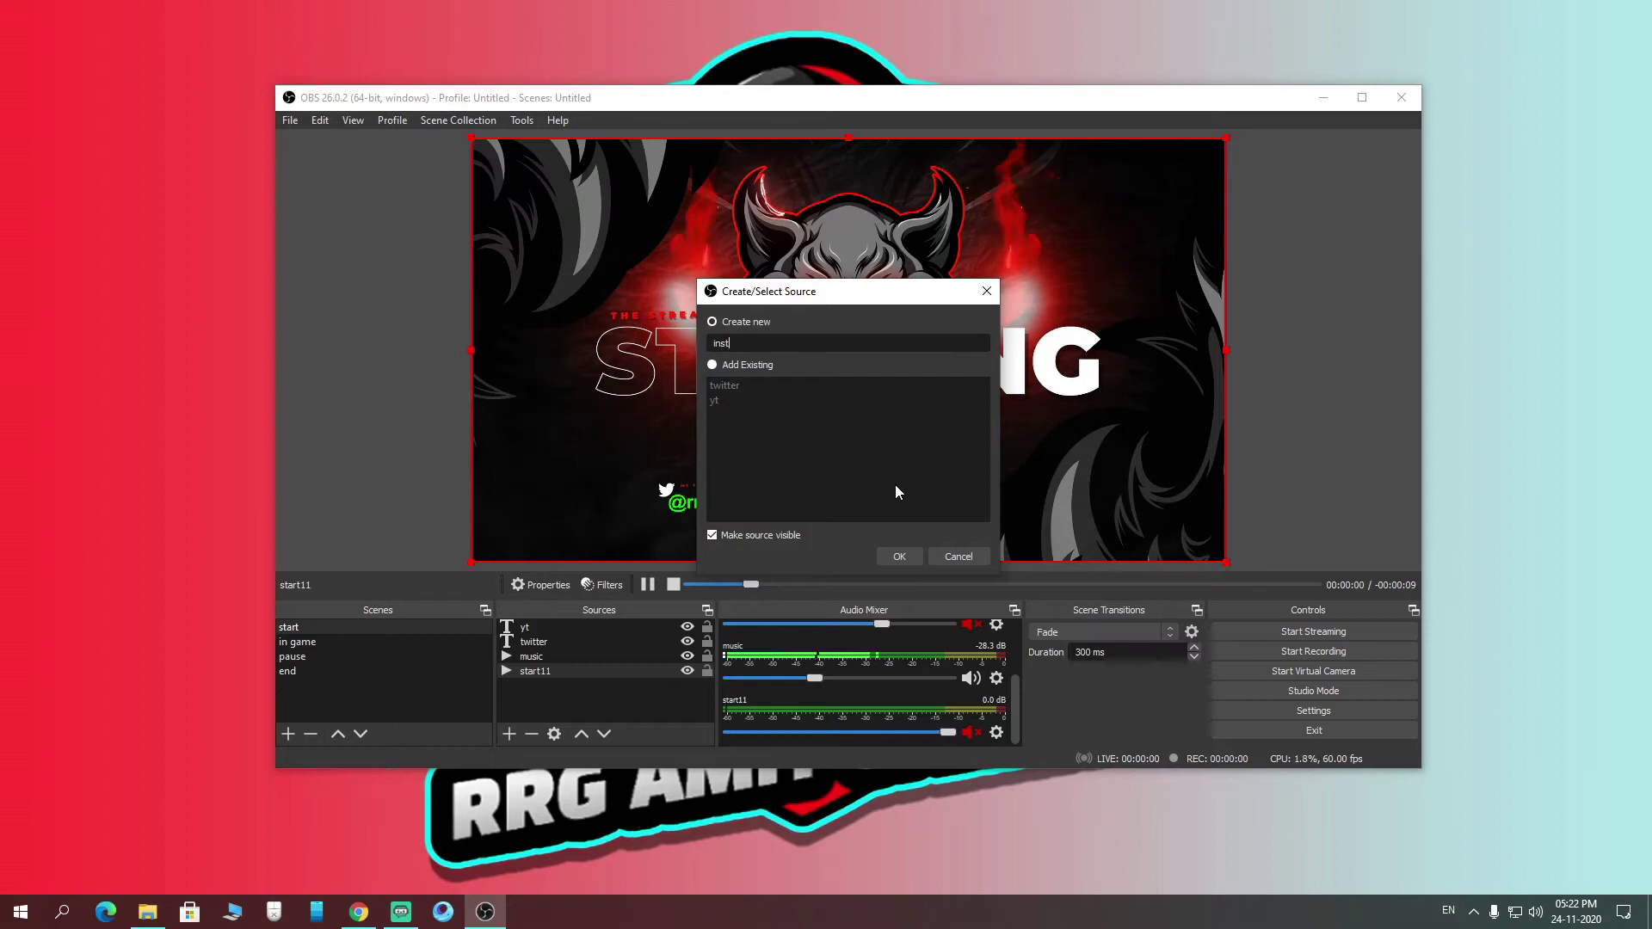
pyautogui.write('a')
pyautogui.click(899, 557)
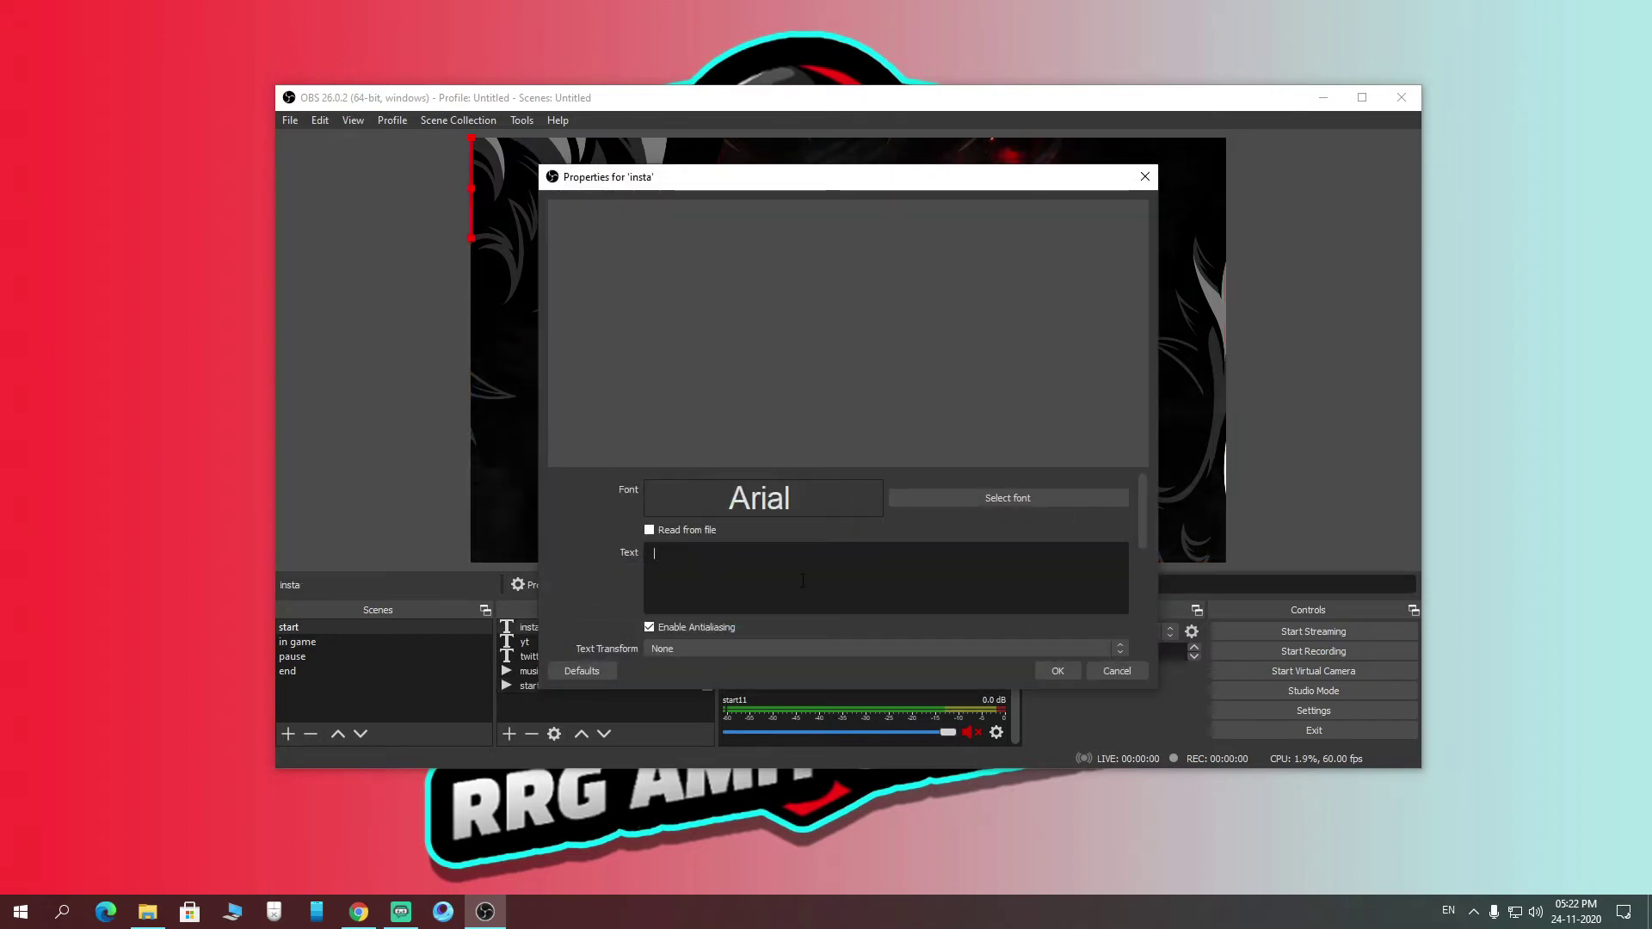
pyautogui.write('rrg a')
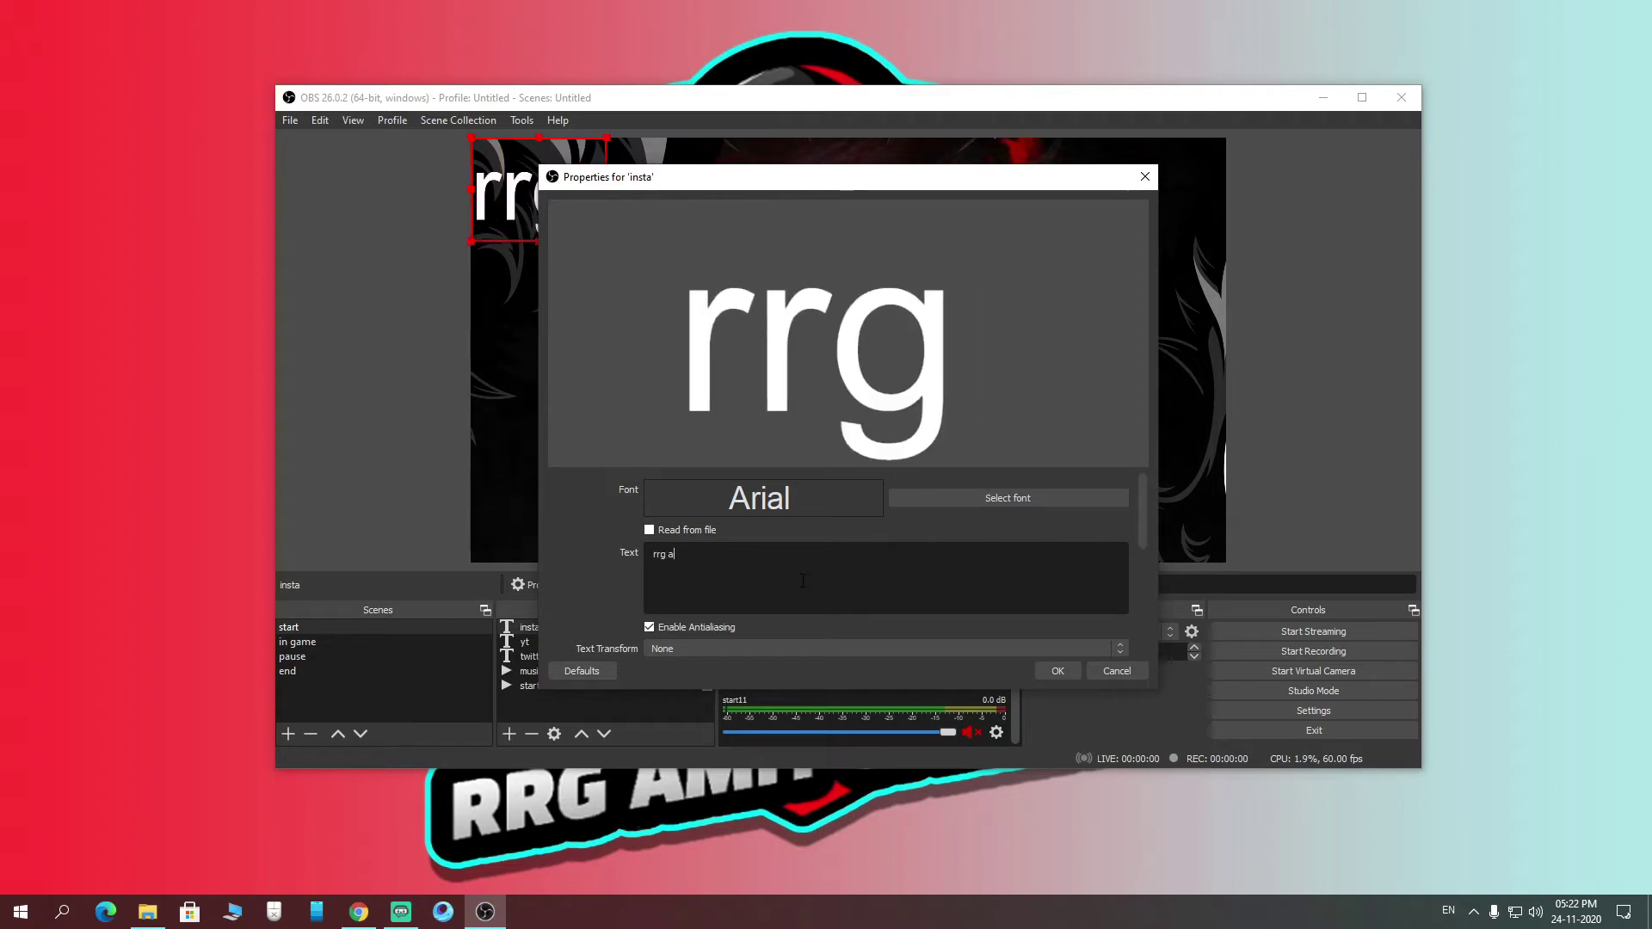
pyautogui.write('mityt')
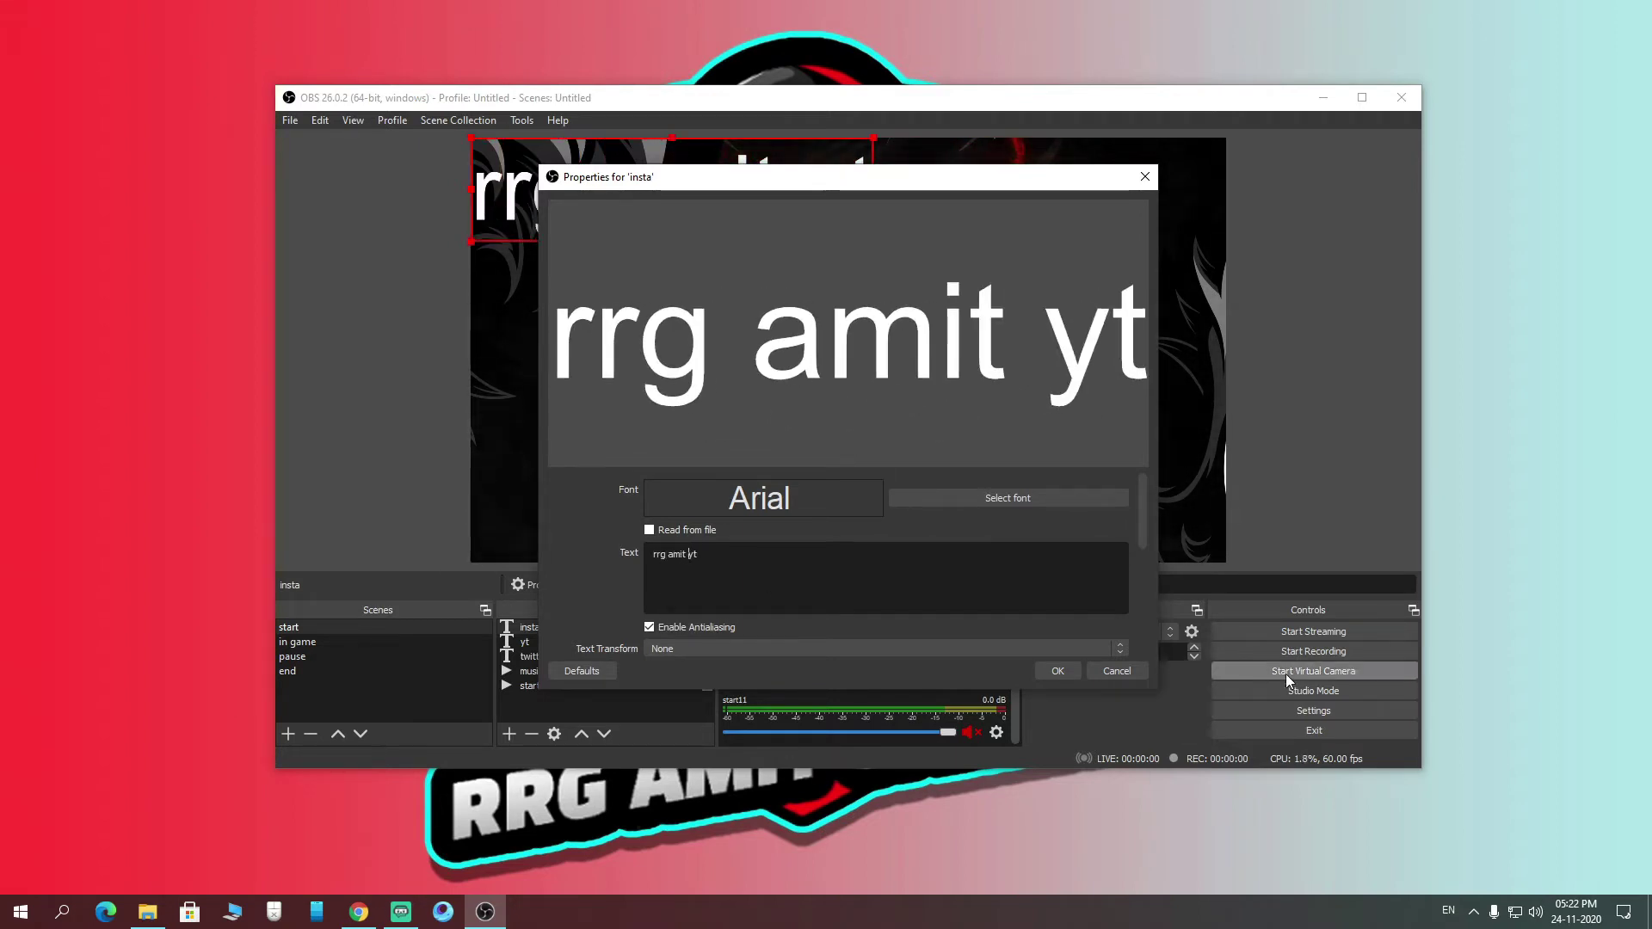
pyautogui.click(1062, 675)
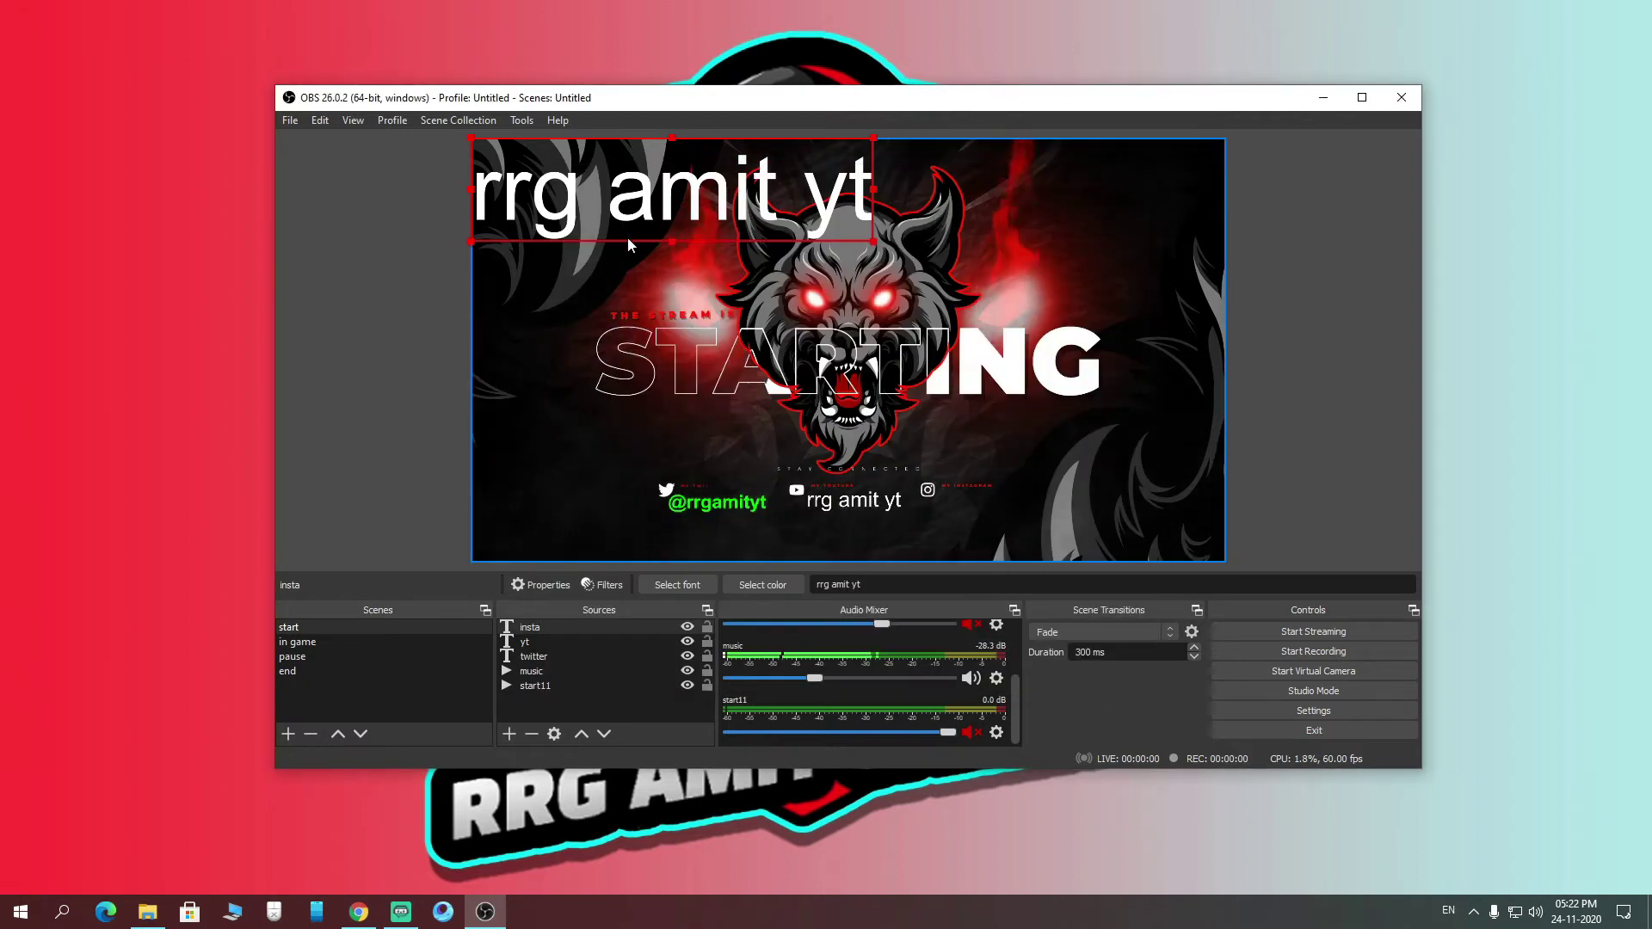
pyautogui.moveTo(479, 139); pyautogui.dragTo(983, 501)
pyautogui.click(1144, 432)
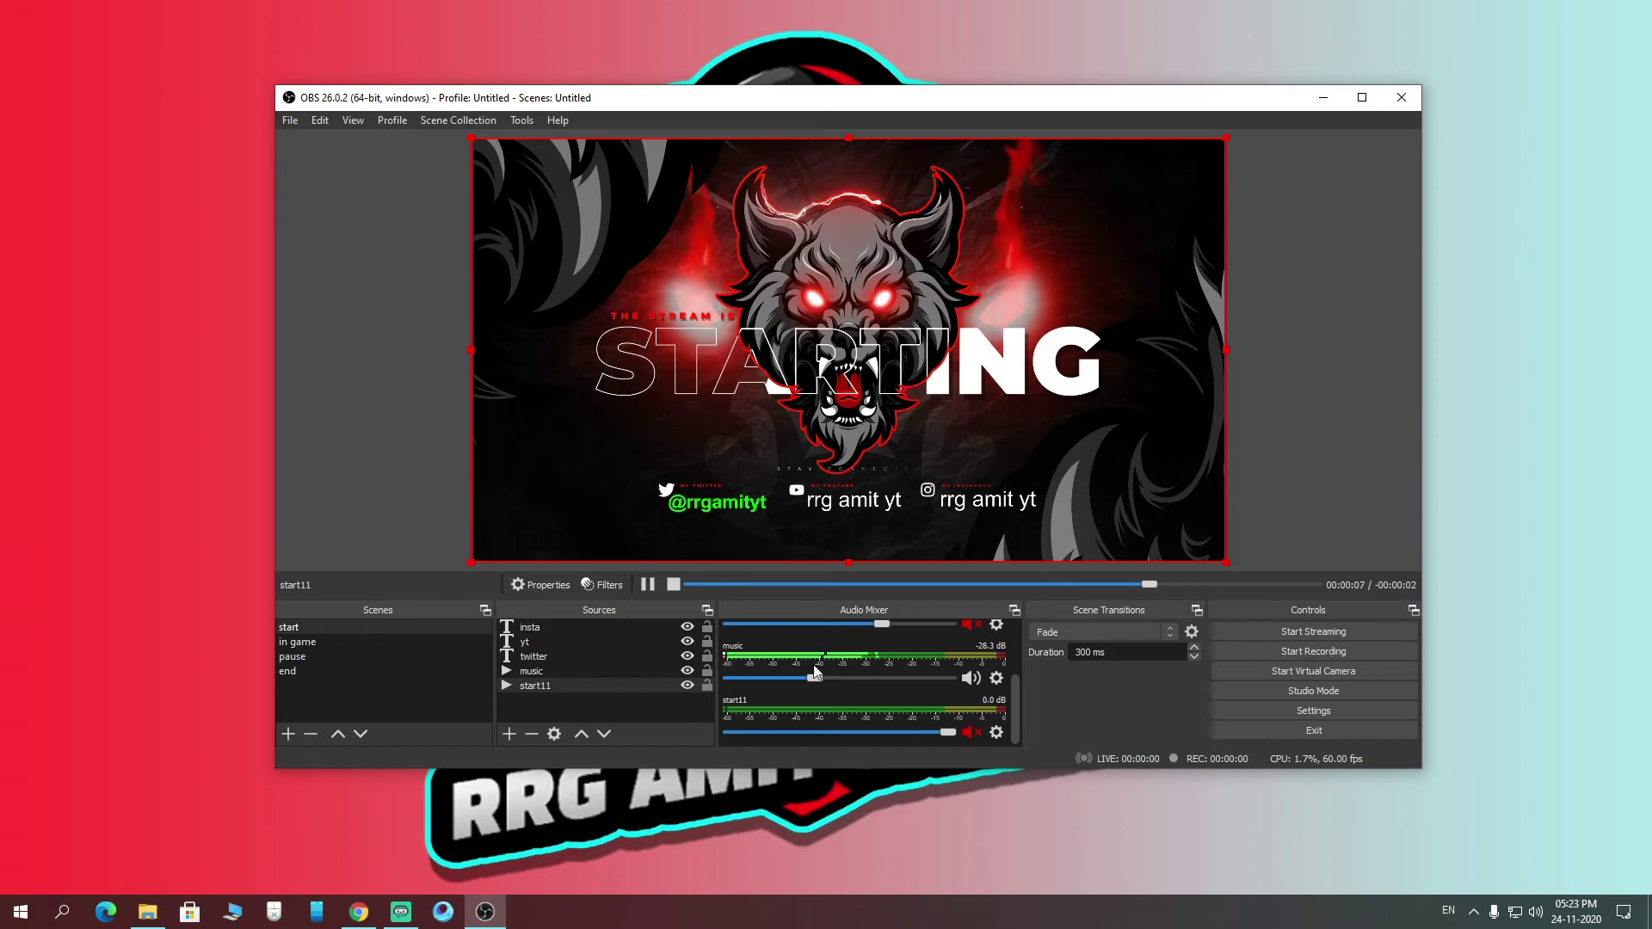
# Switch to the "in game" scene.
pyautogui.click(315, 643)
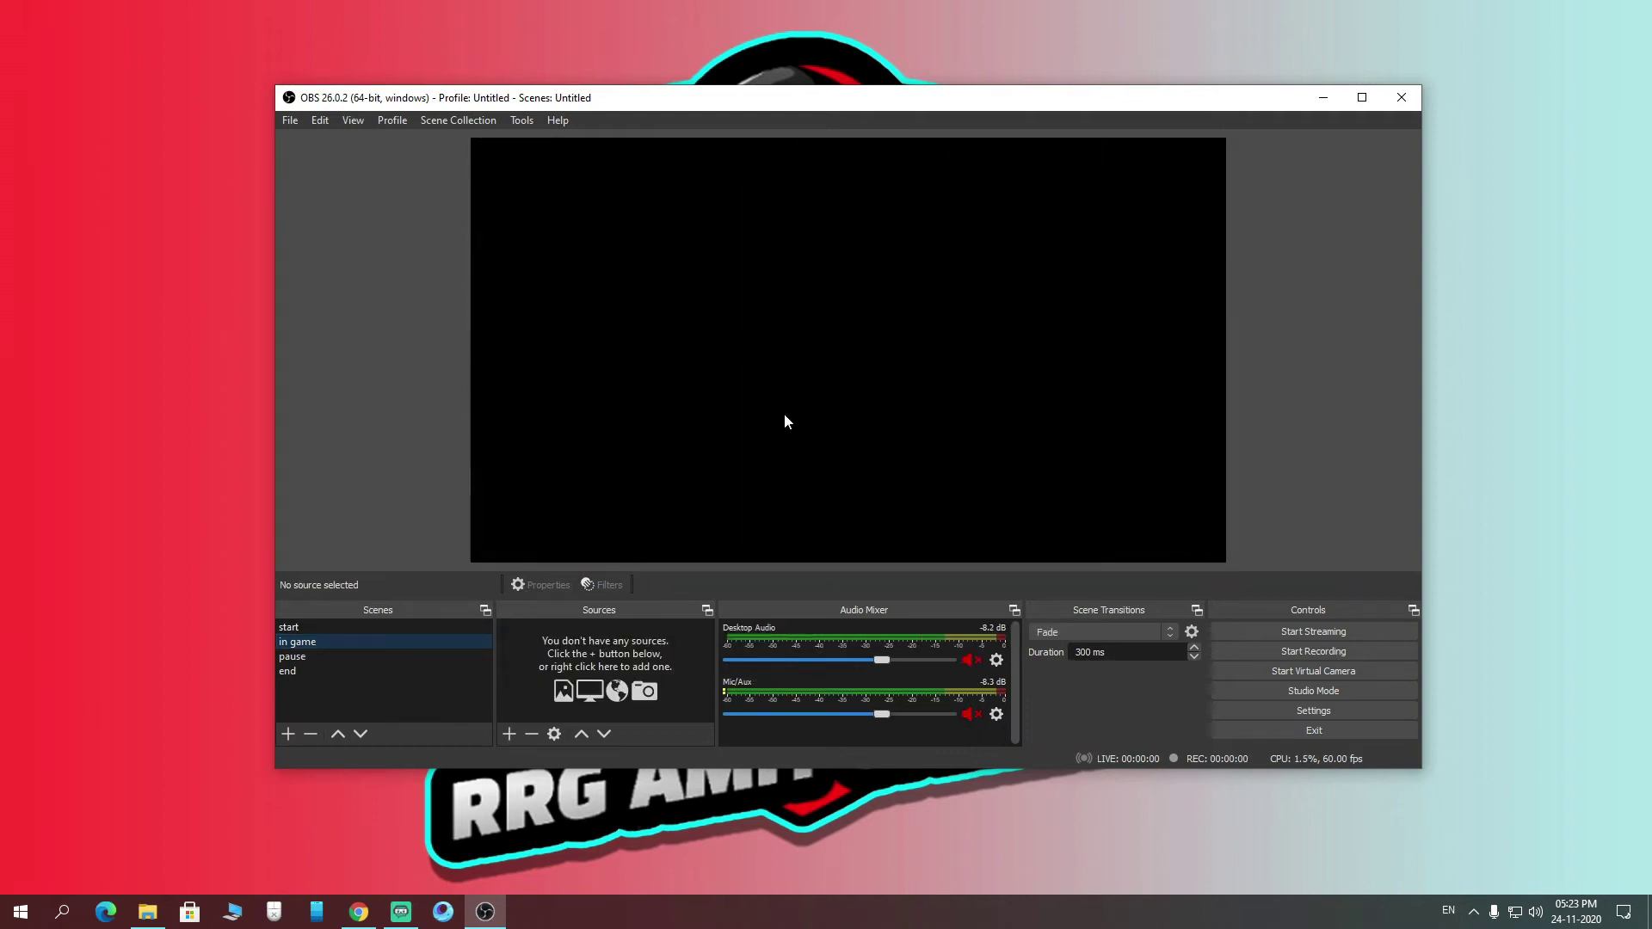
pyautogui.click(514, 730)
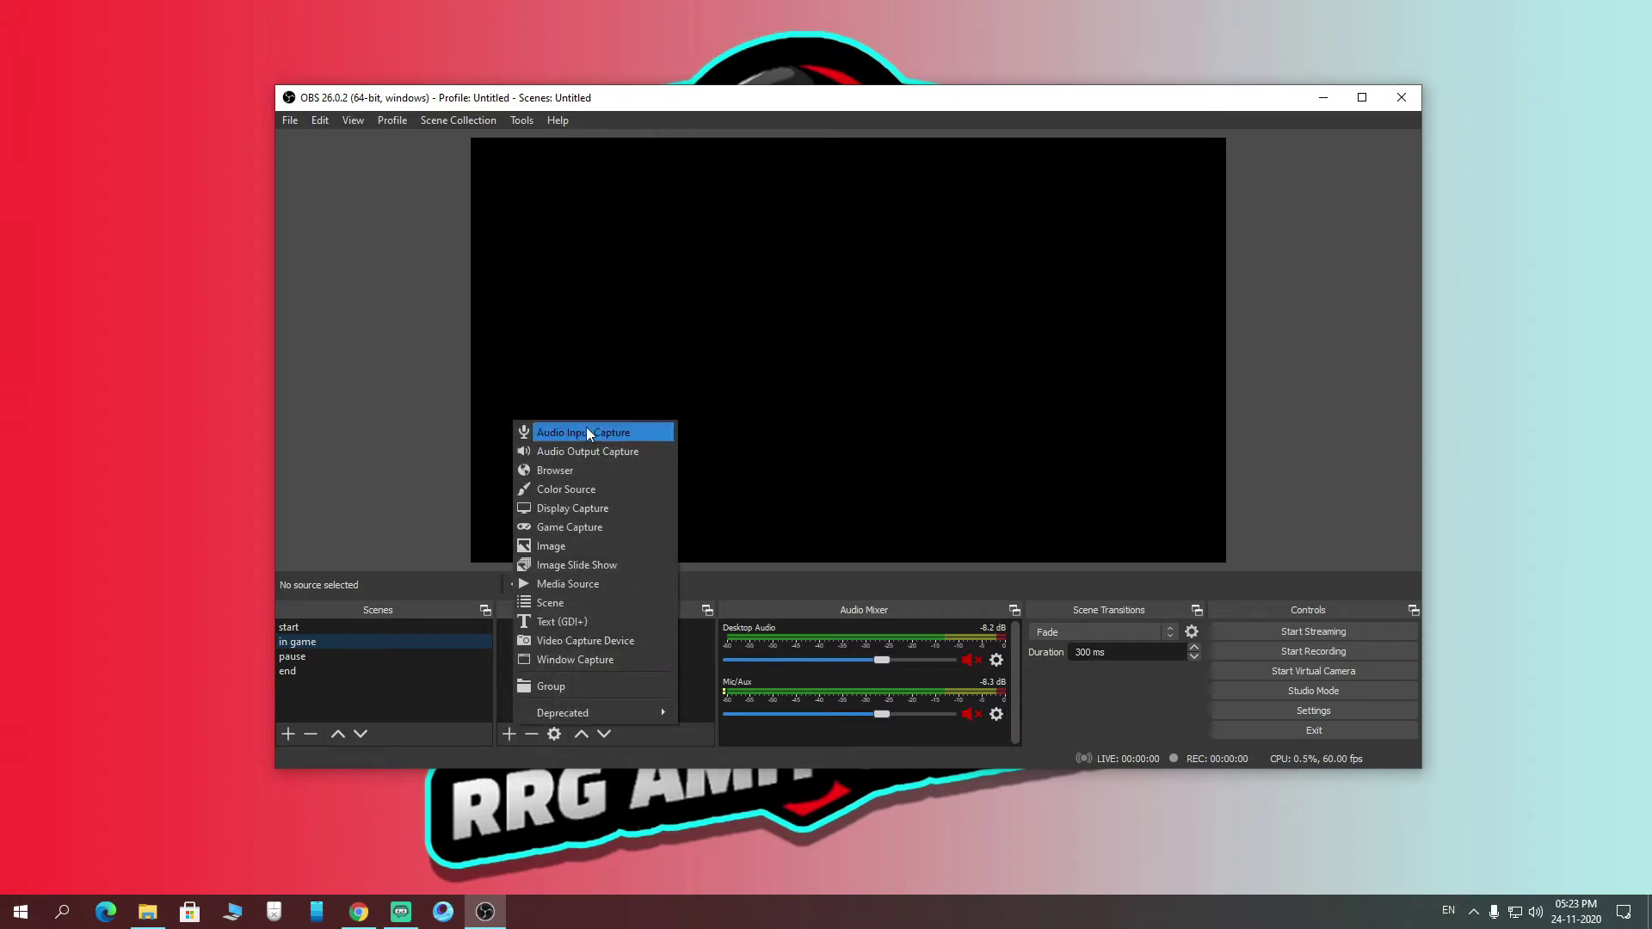
pyautogui.click(591, 510)
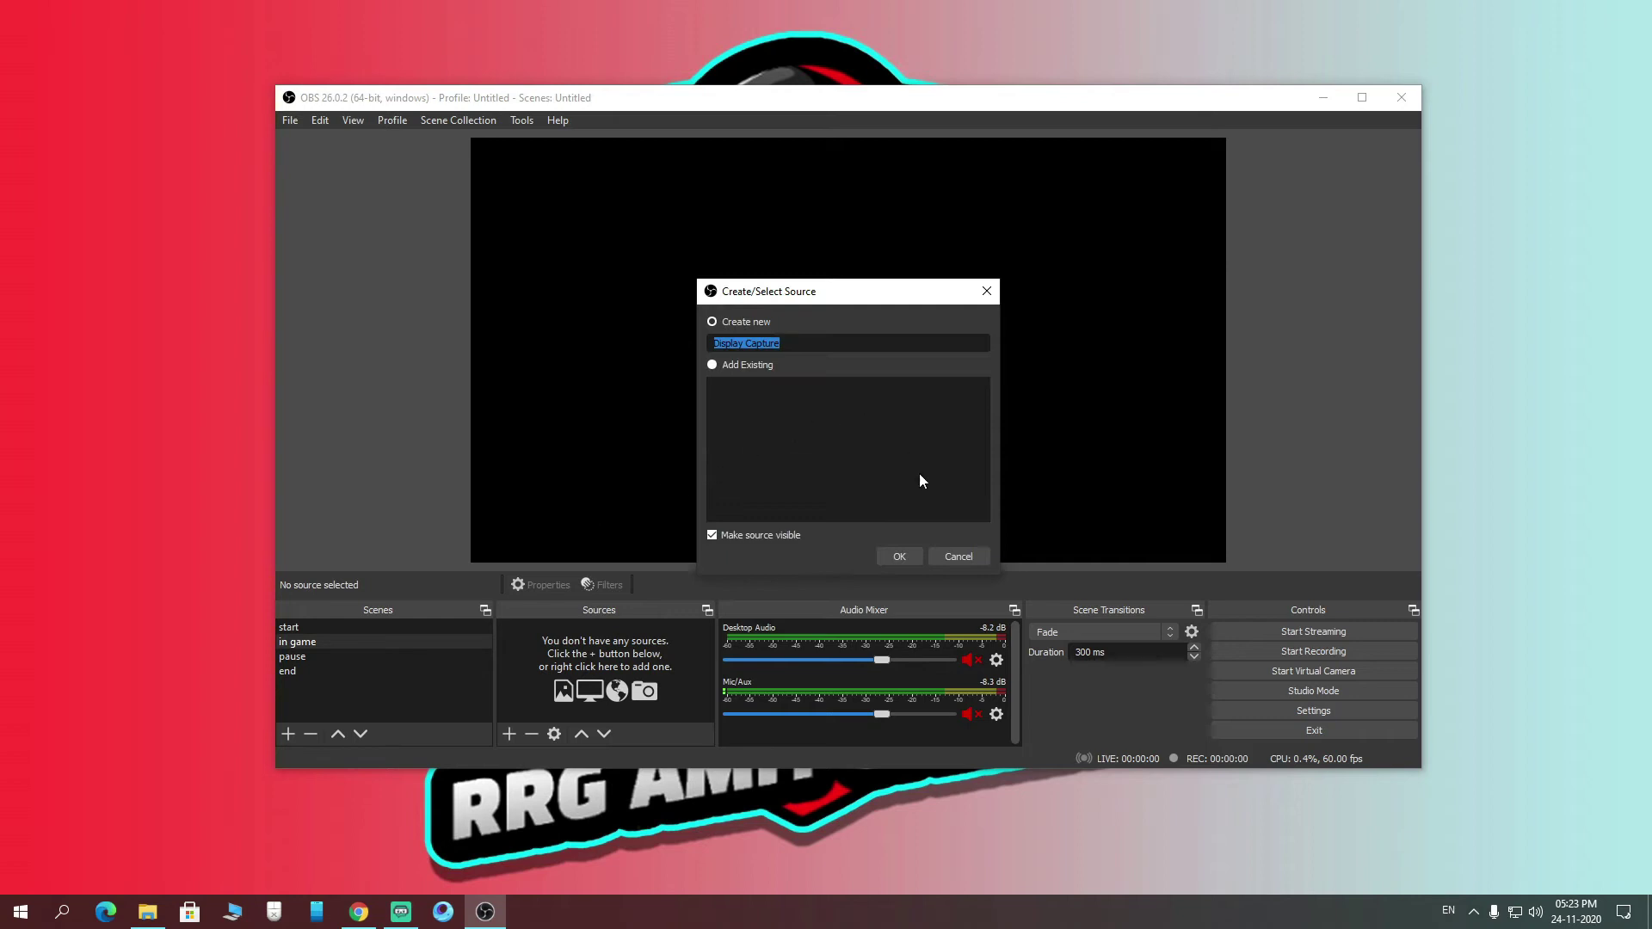
pyautogui.click(975, 556)
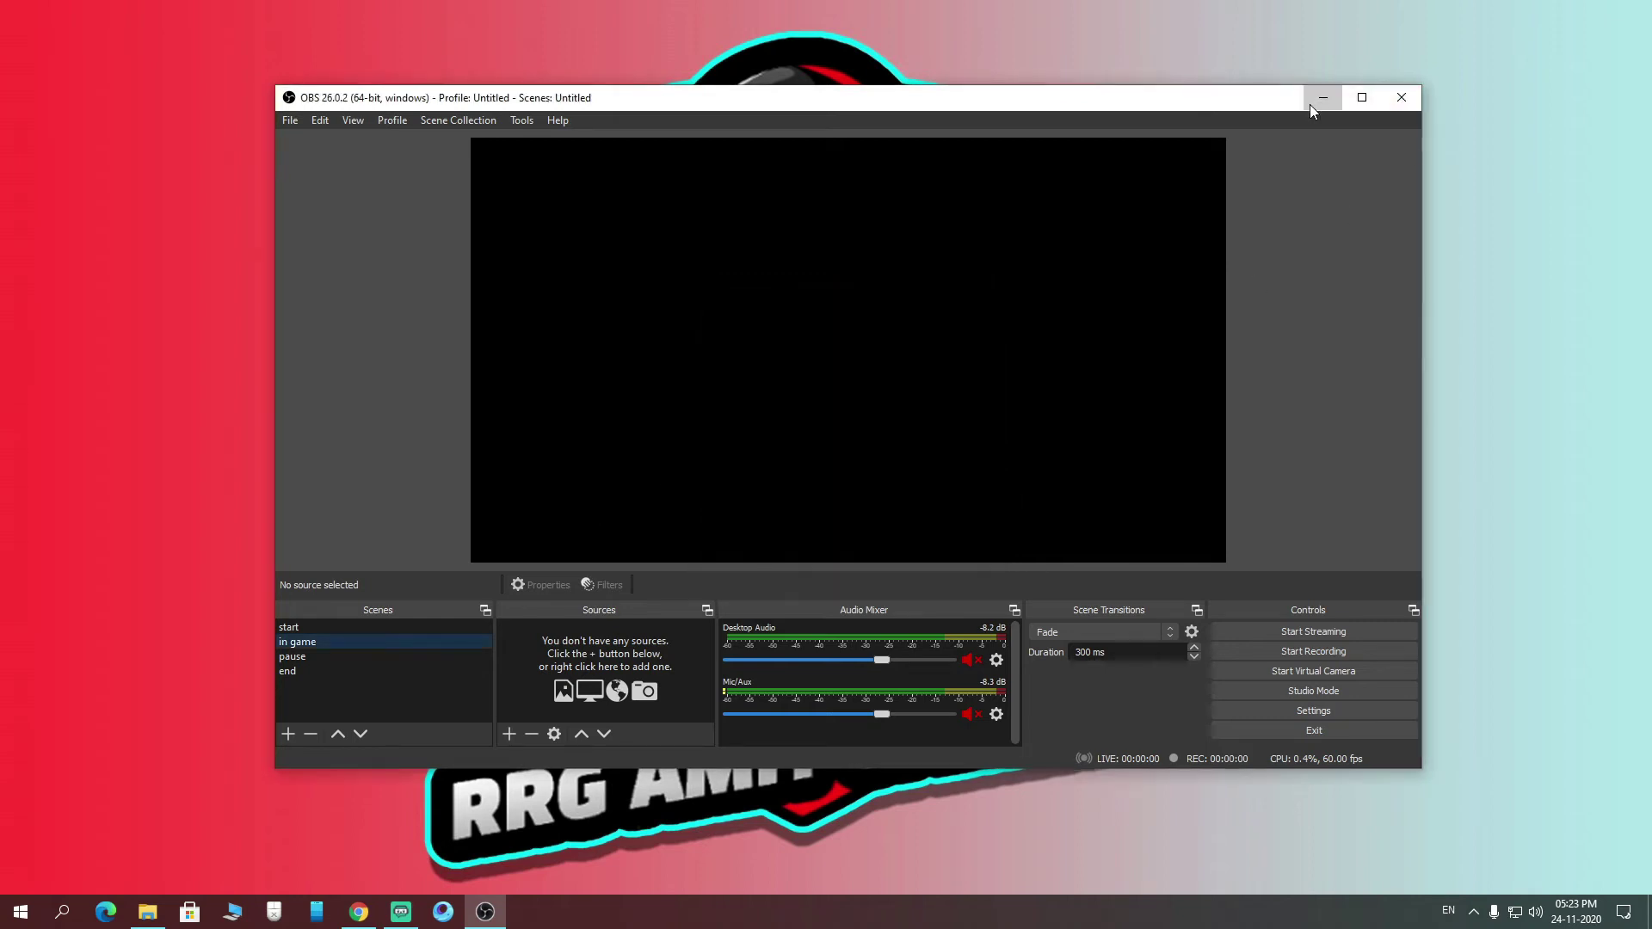
pyautogui.click(1312, 101)
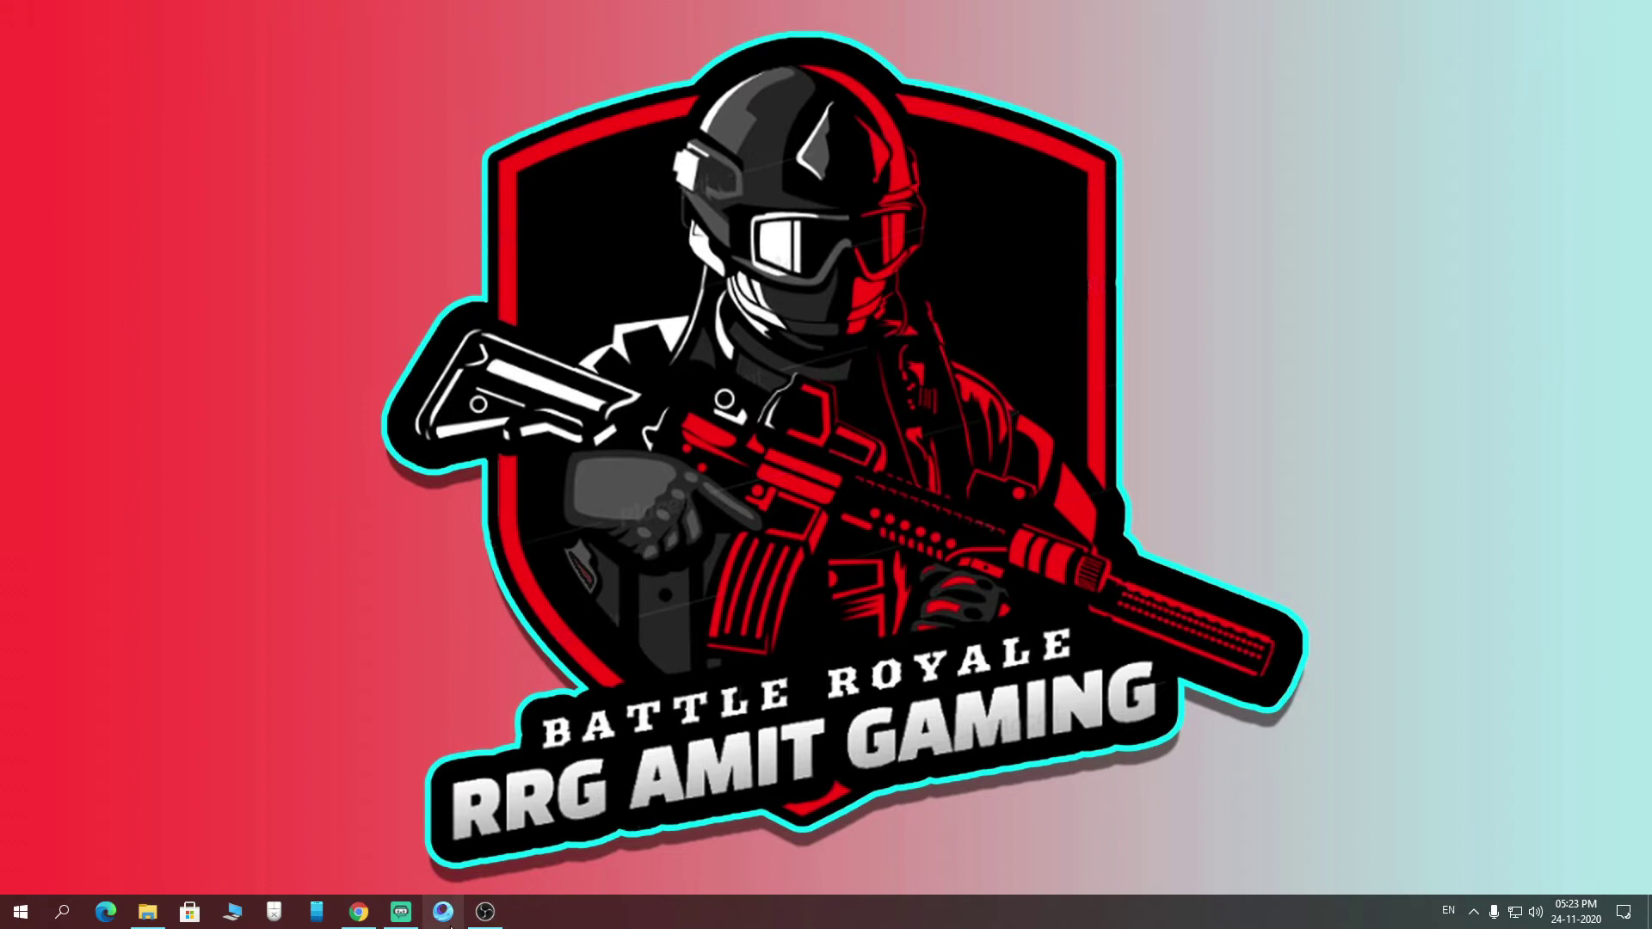
pyautogui.click(484, 911)
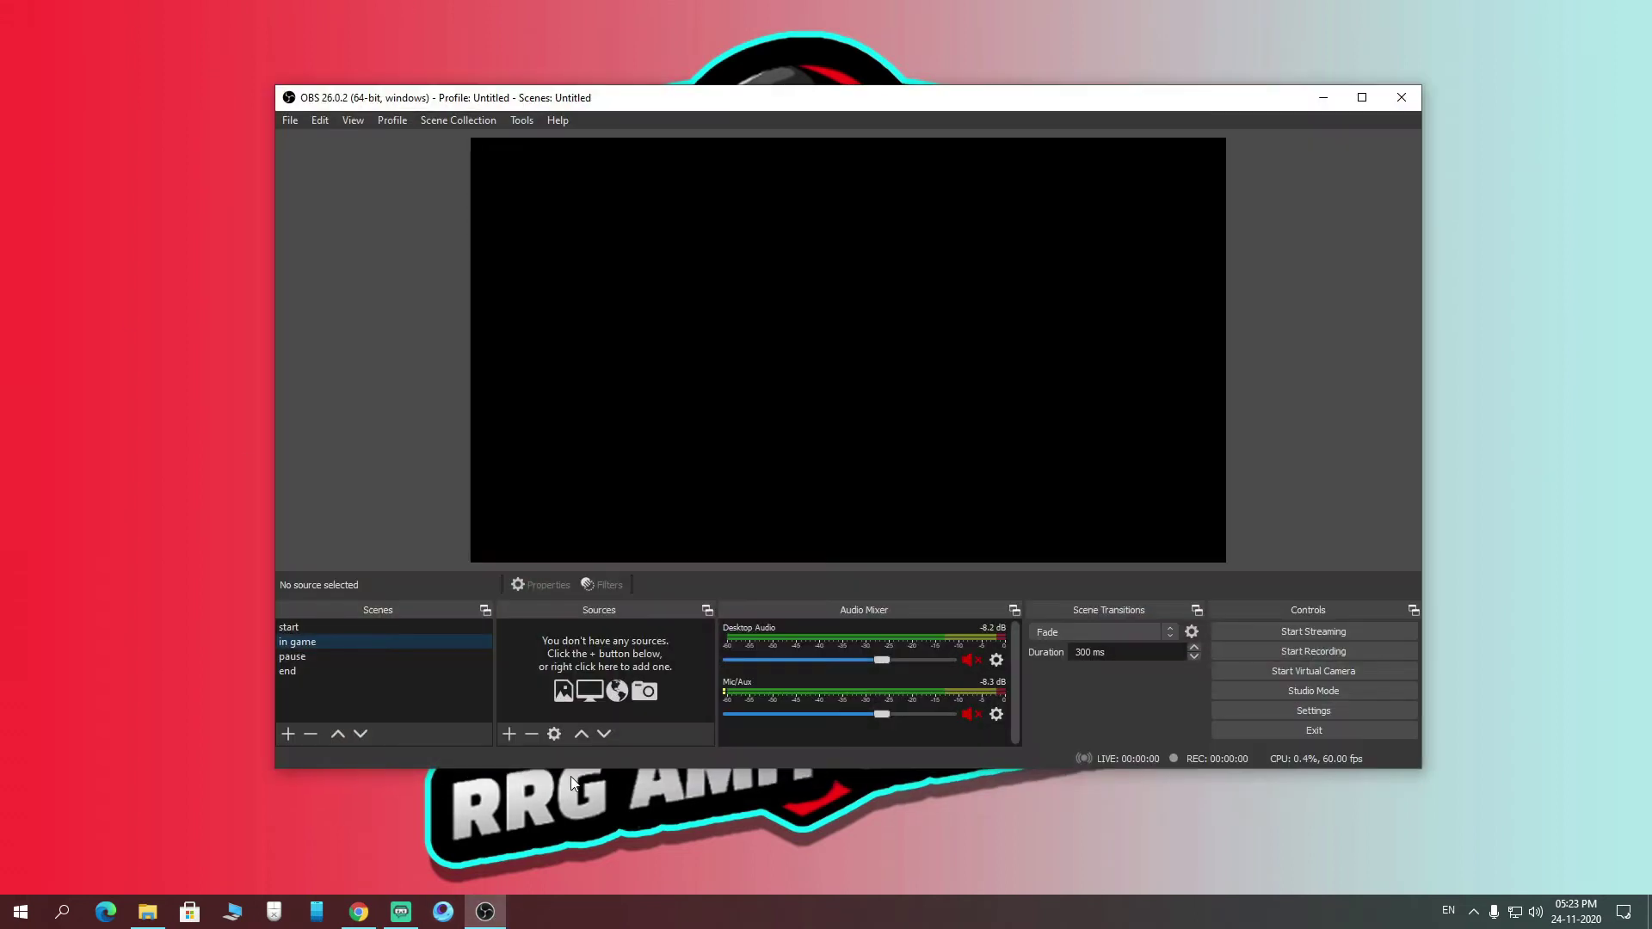
pyautogui.click(509, 733)
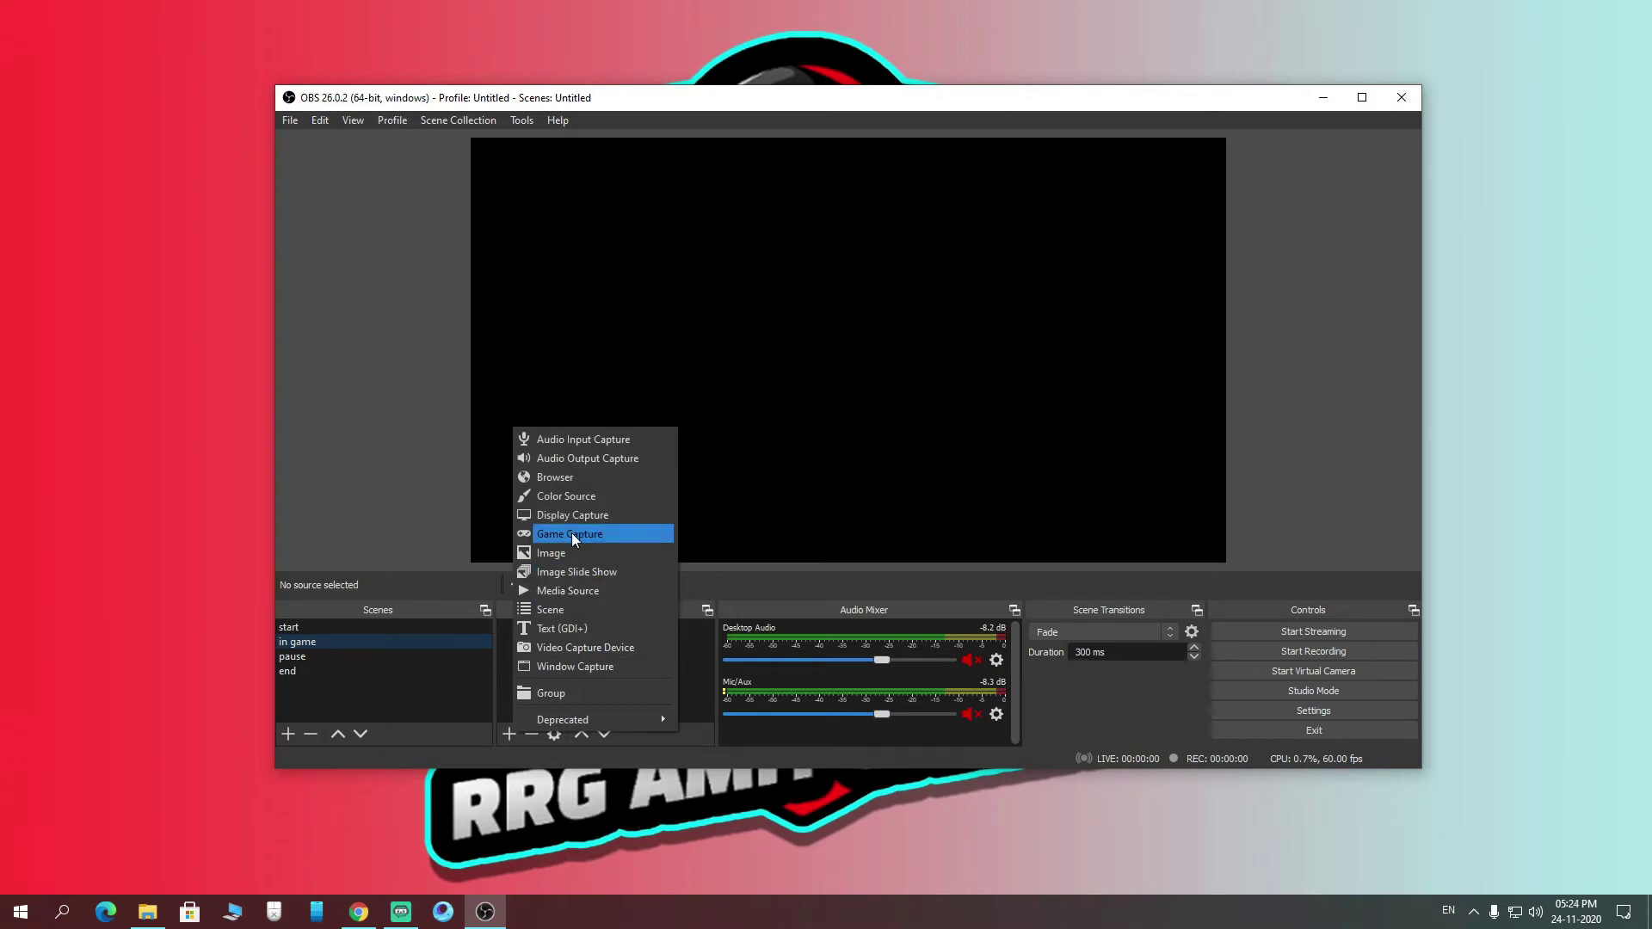
pyautogui.click(1084, 451)
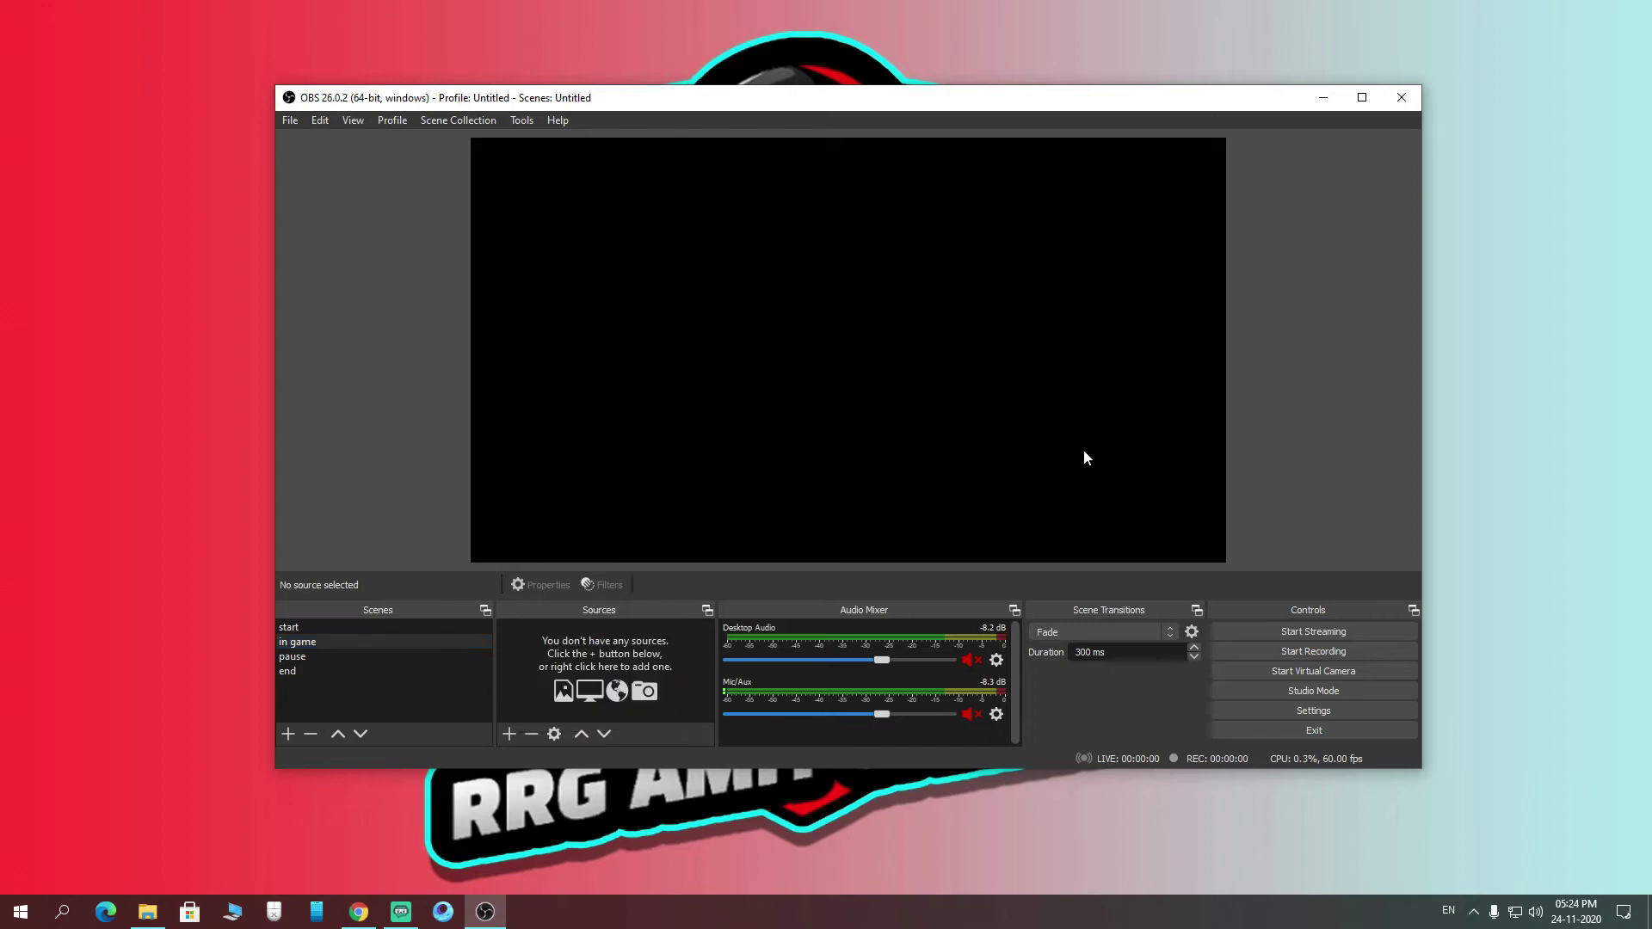
# Add a Display Capture source named "game screen" to the "in game" scene, capturing Display 1 with the cursor included.
pyautogui.click(506, 733)
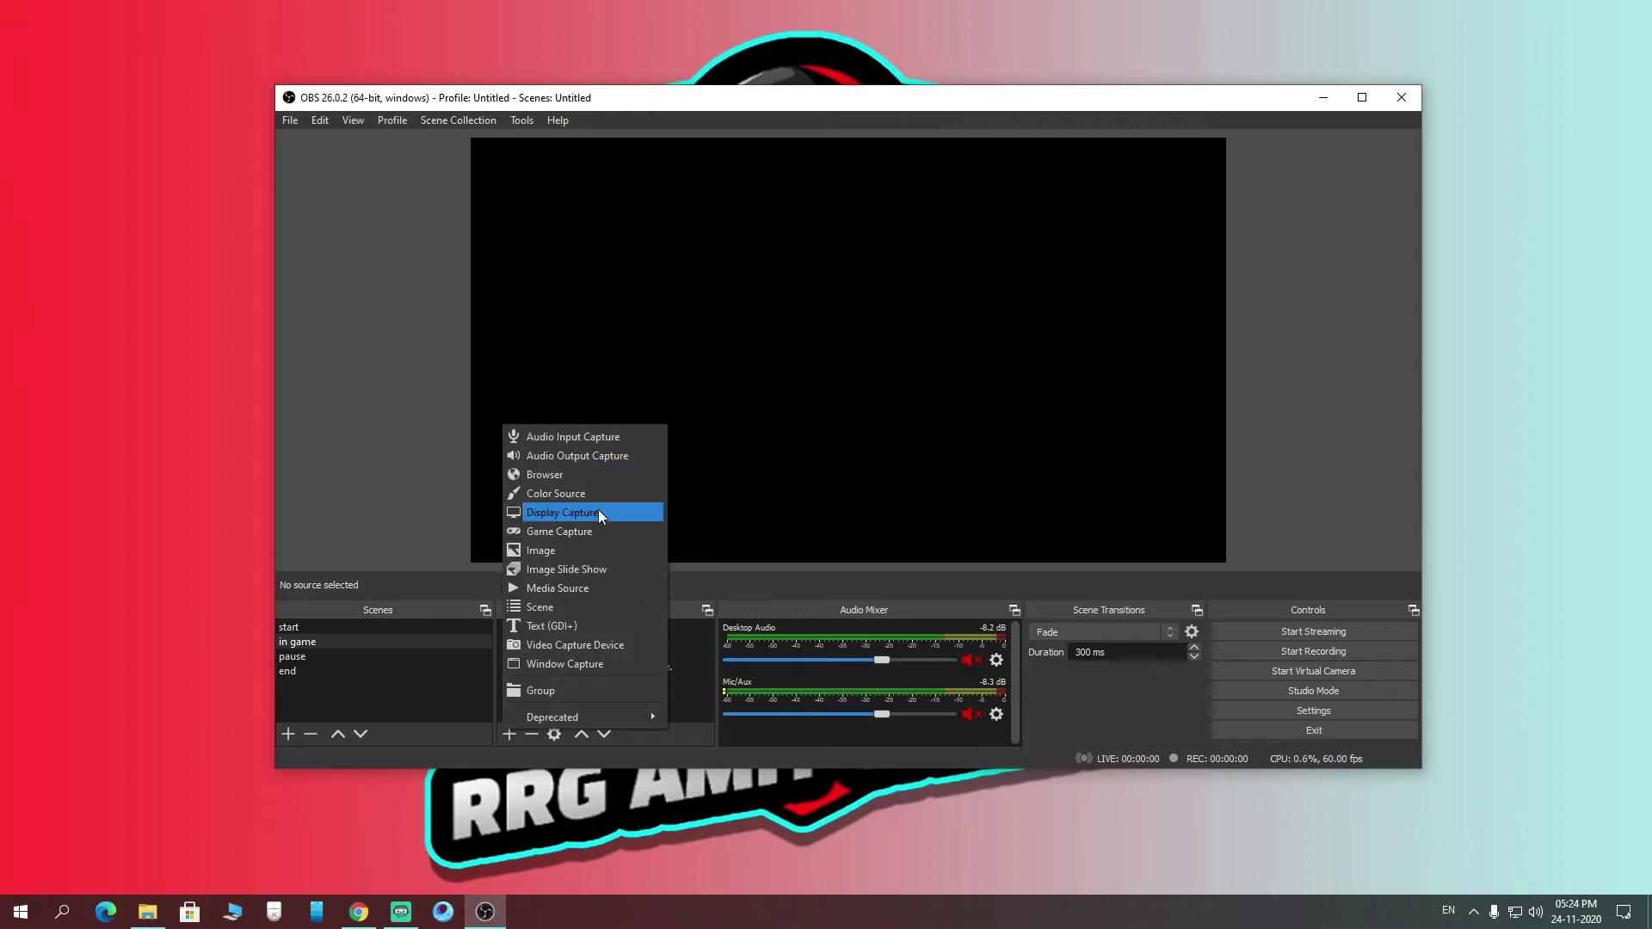
pyautogui.click(600, 514)
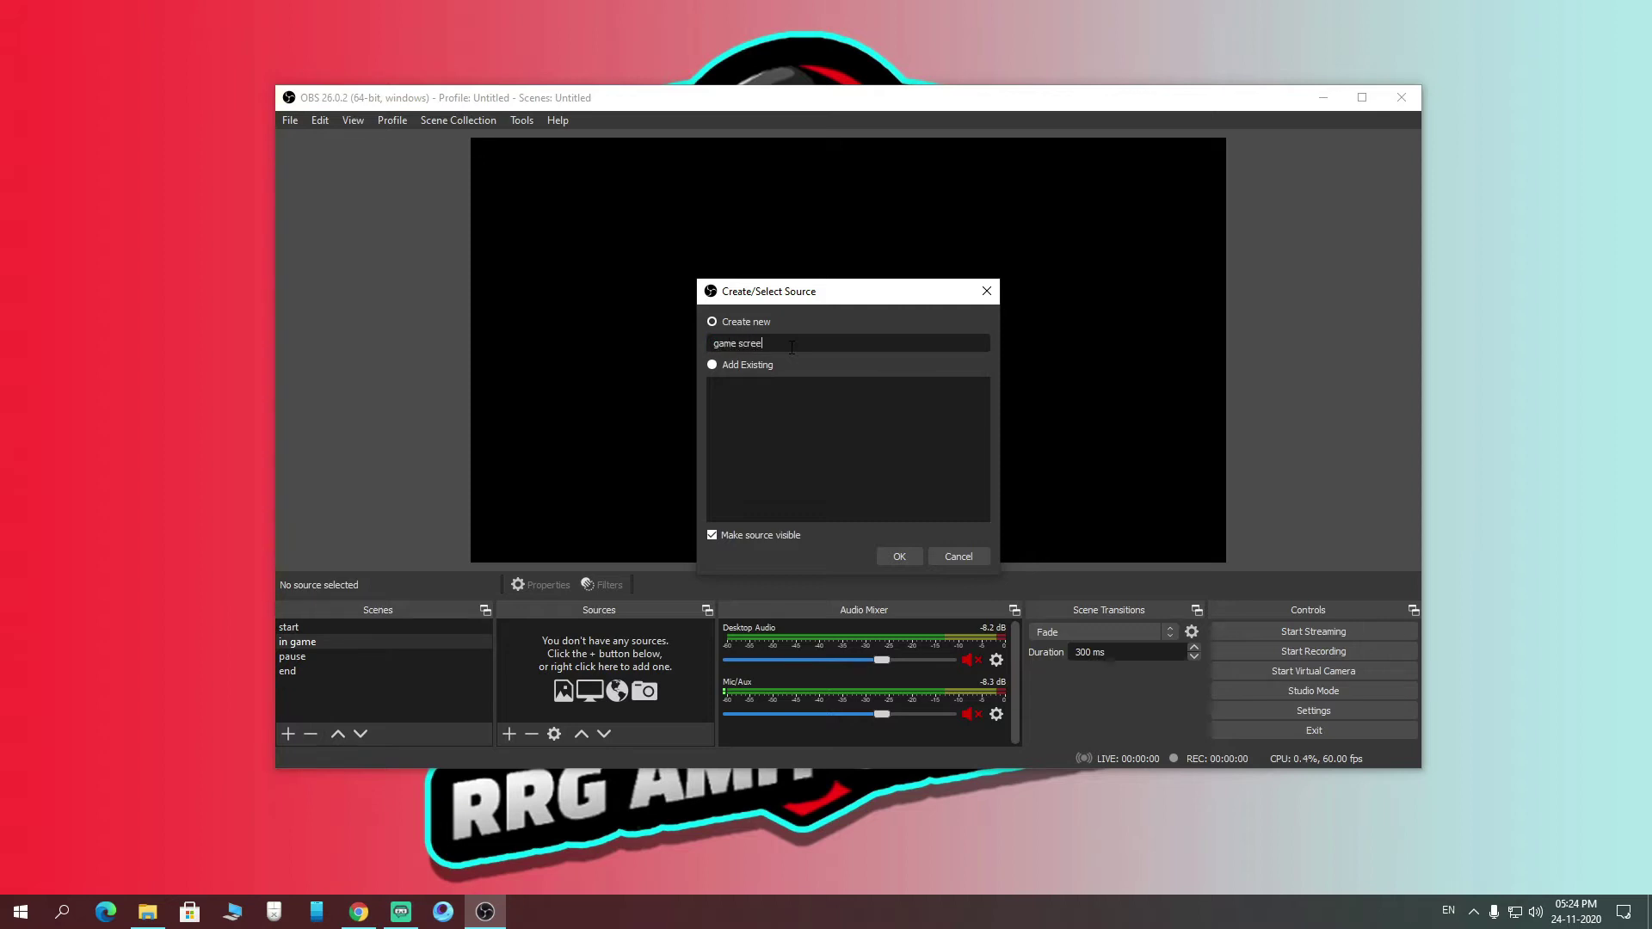
pyautogui.click(897, 554)
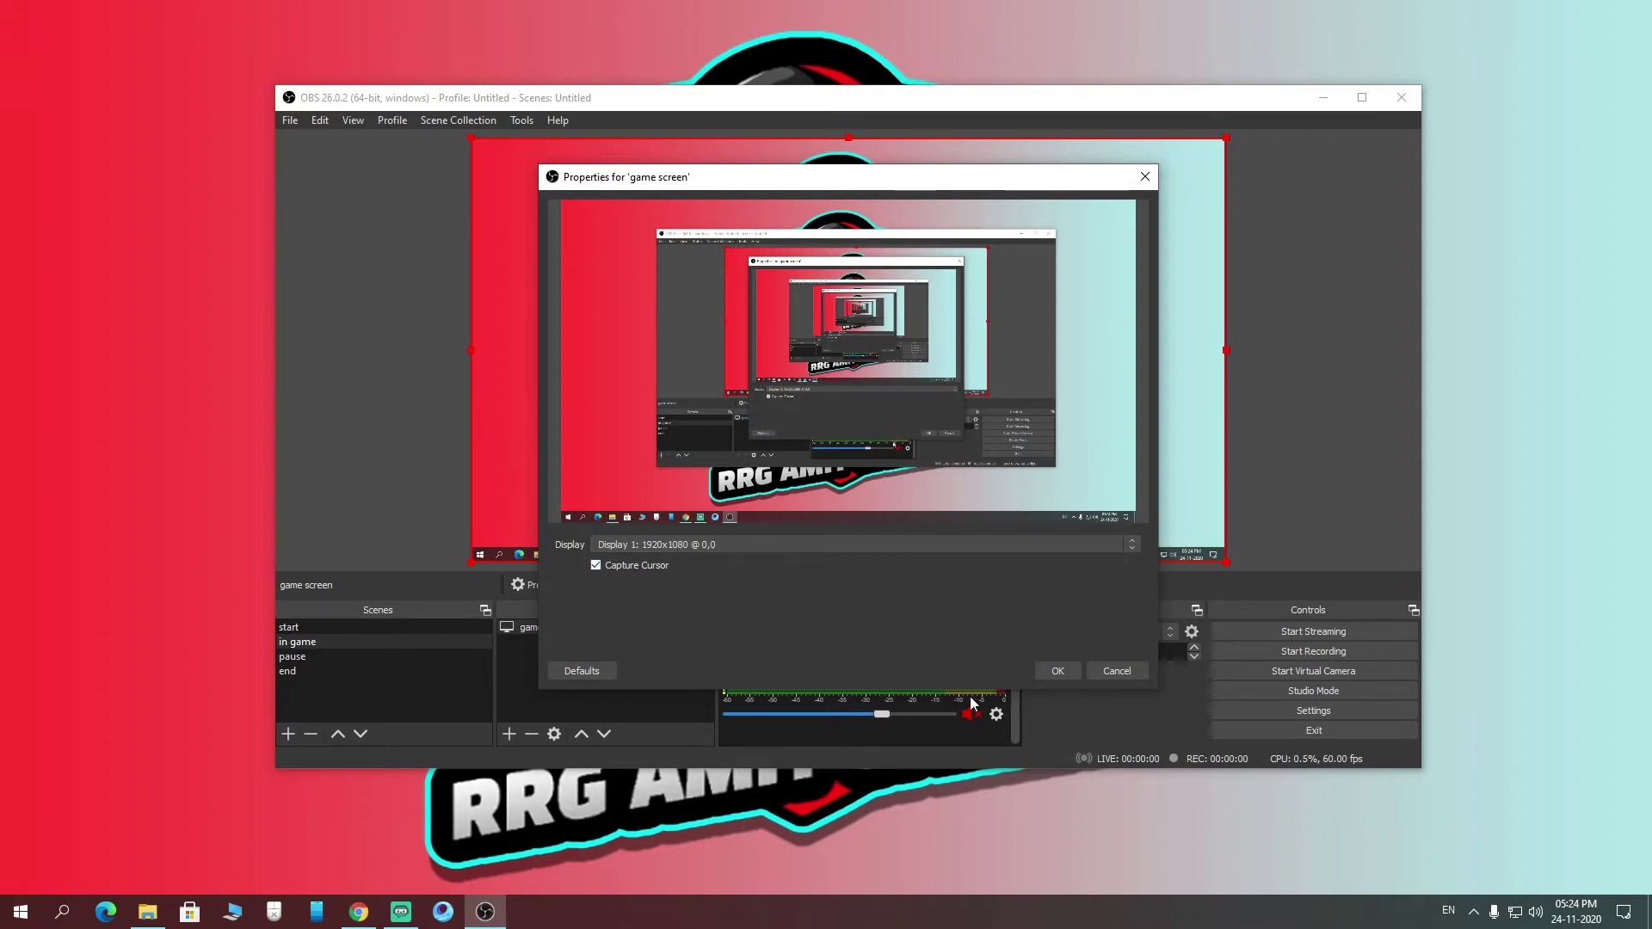
pyautogui.click(1055, 676)
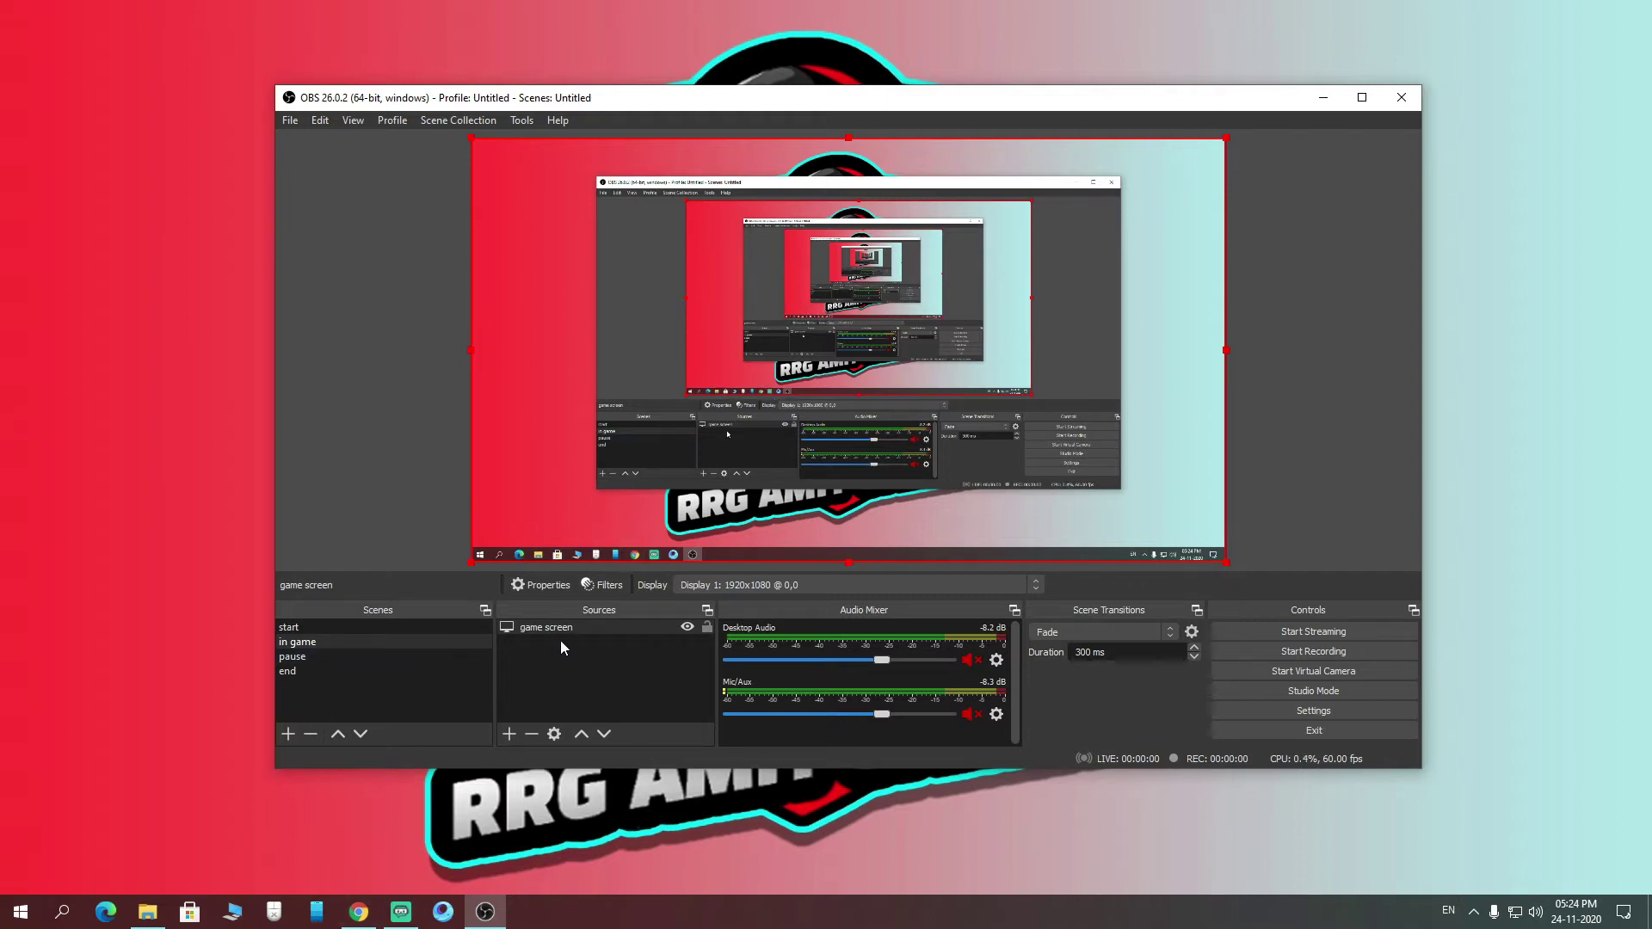
# Add a Media Source named "lll" that plays 2.webm from the wolves.overlay folder, and accept its properties.
pyautogui.click(509, 734)
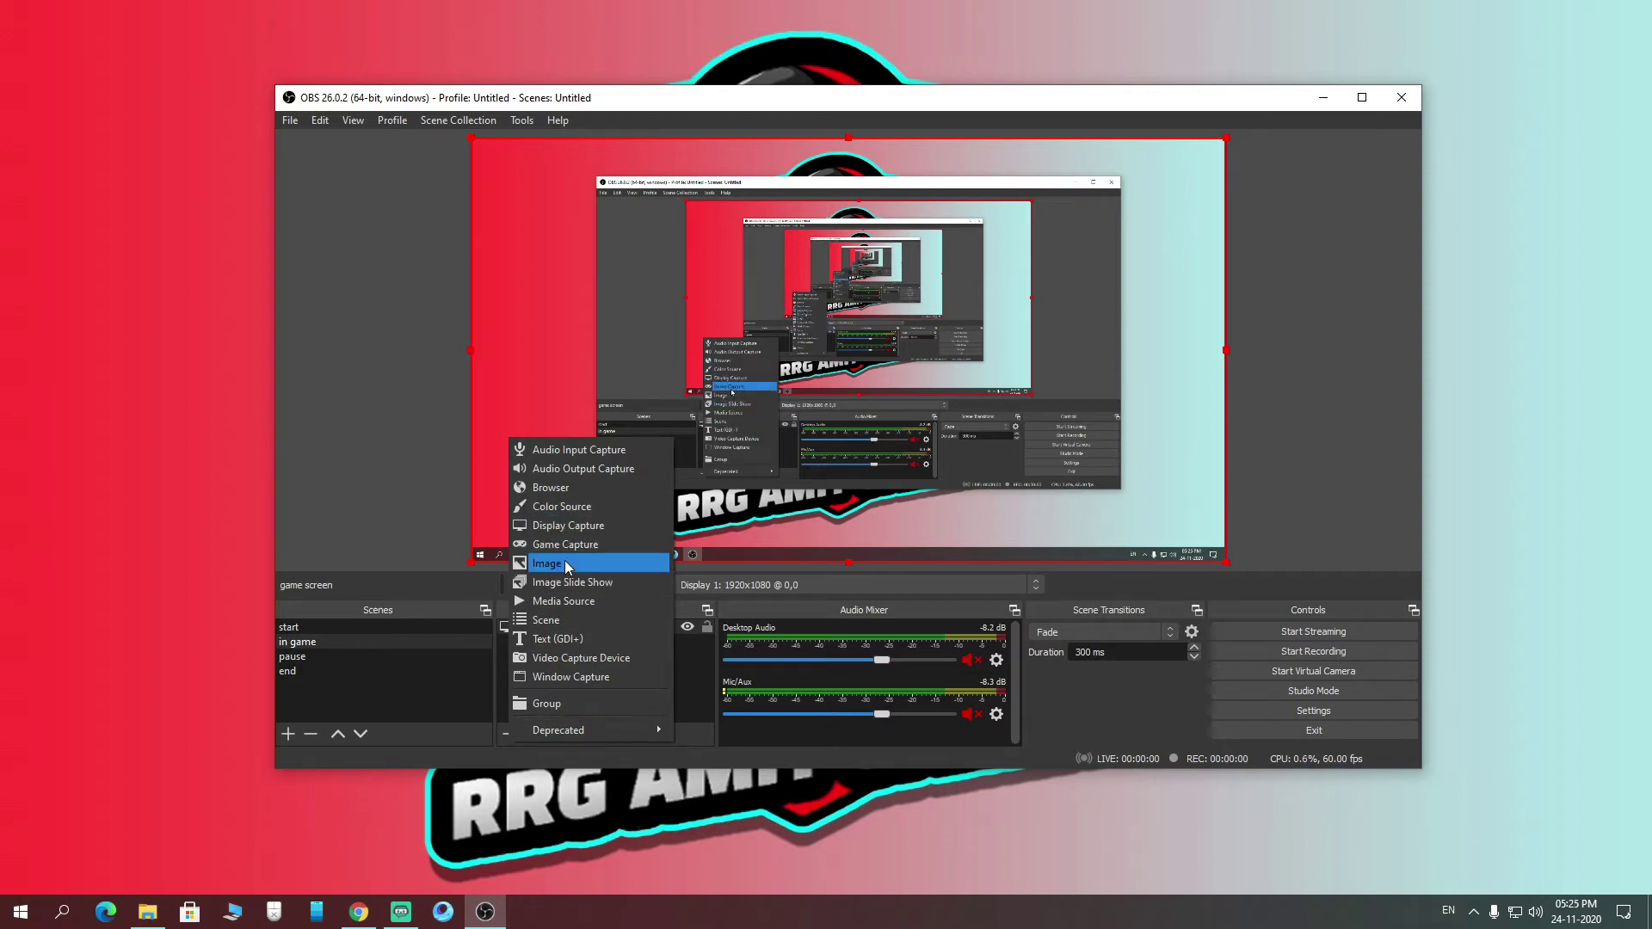
pyautogui.click(577, 601)
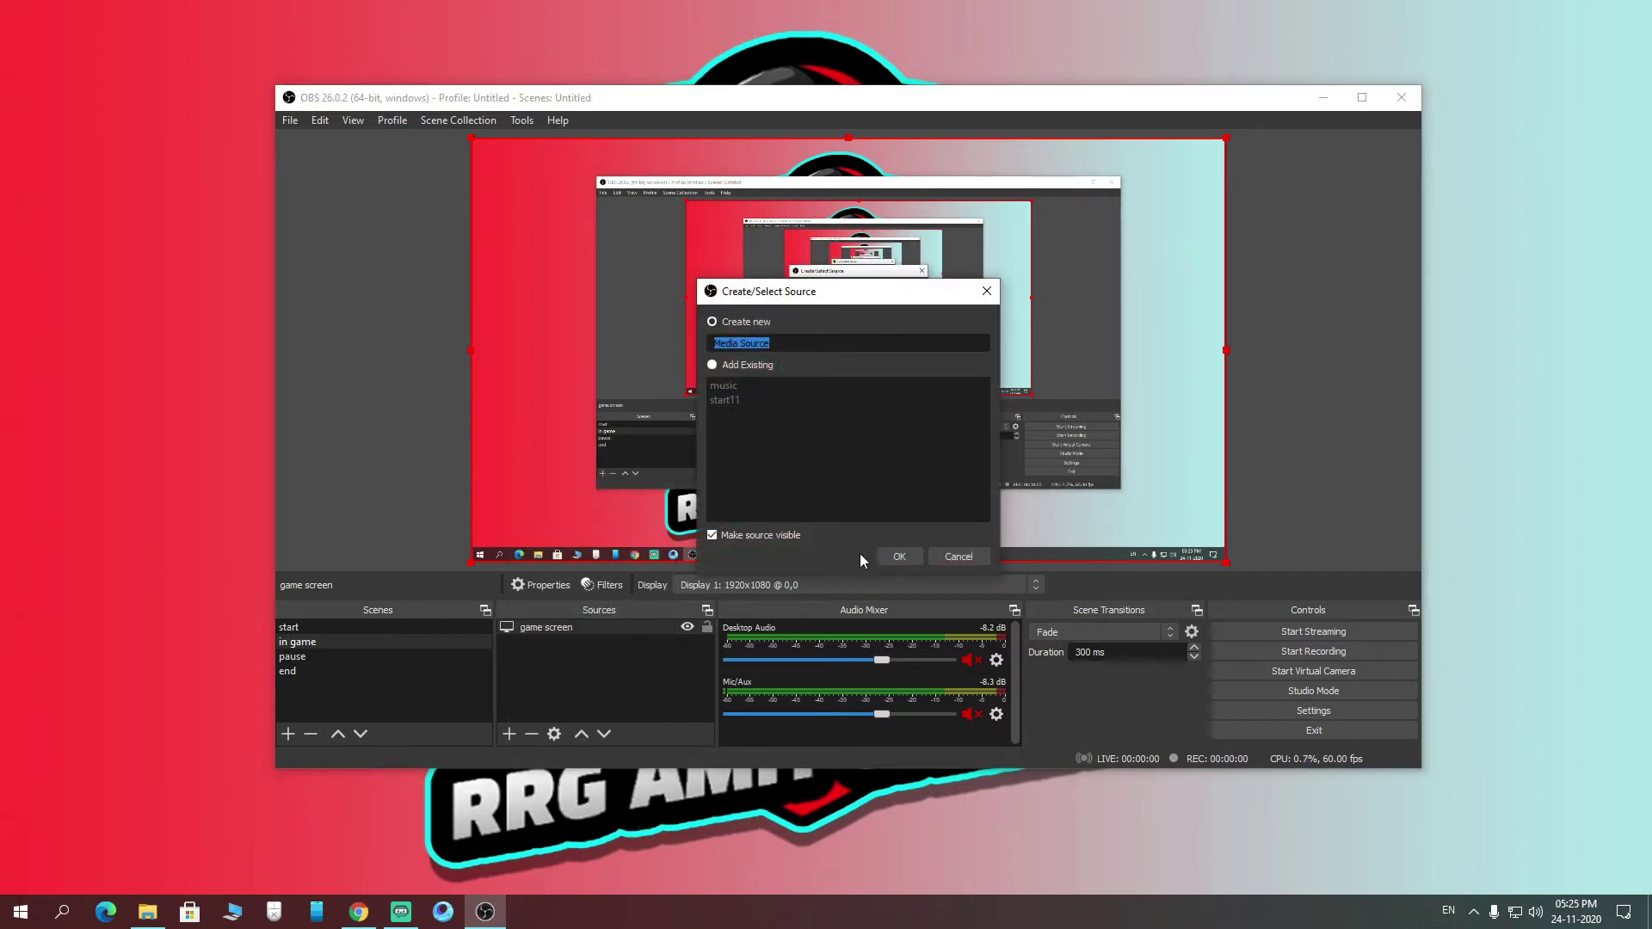
pyautogui.write('l')
pyautogui.click(907, 564)
pyautogui.click(1082, 545)
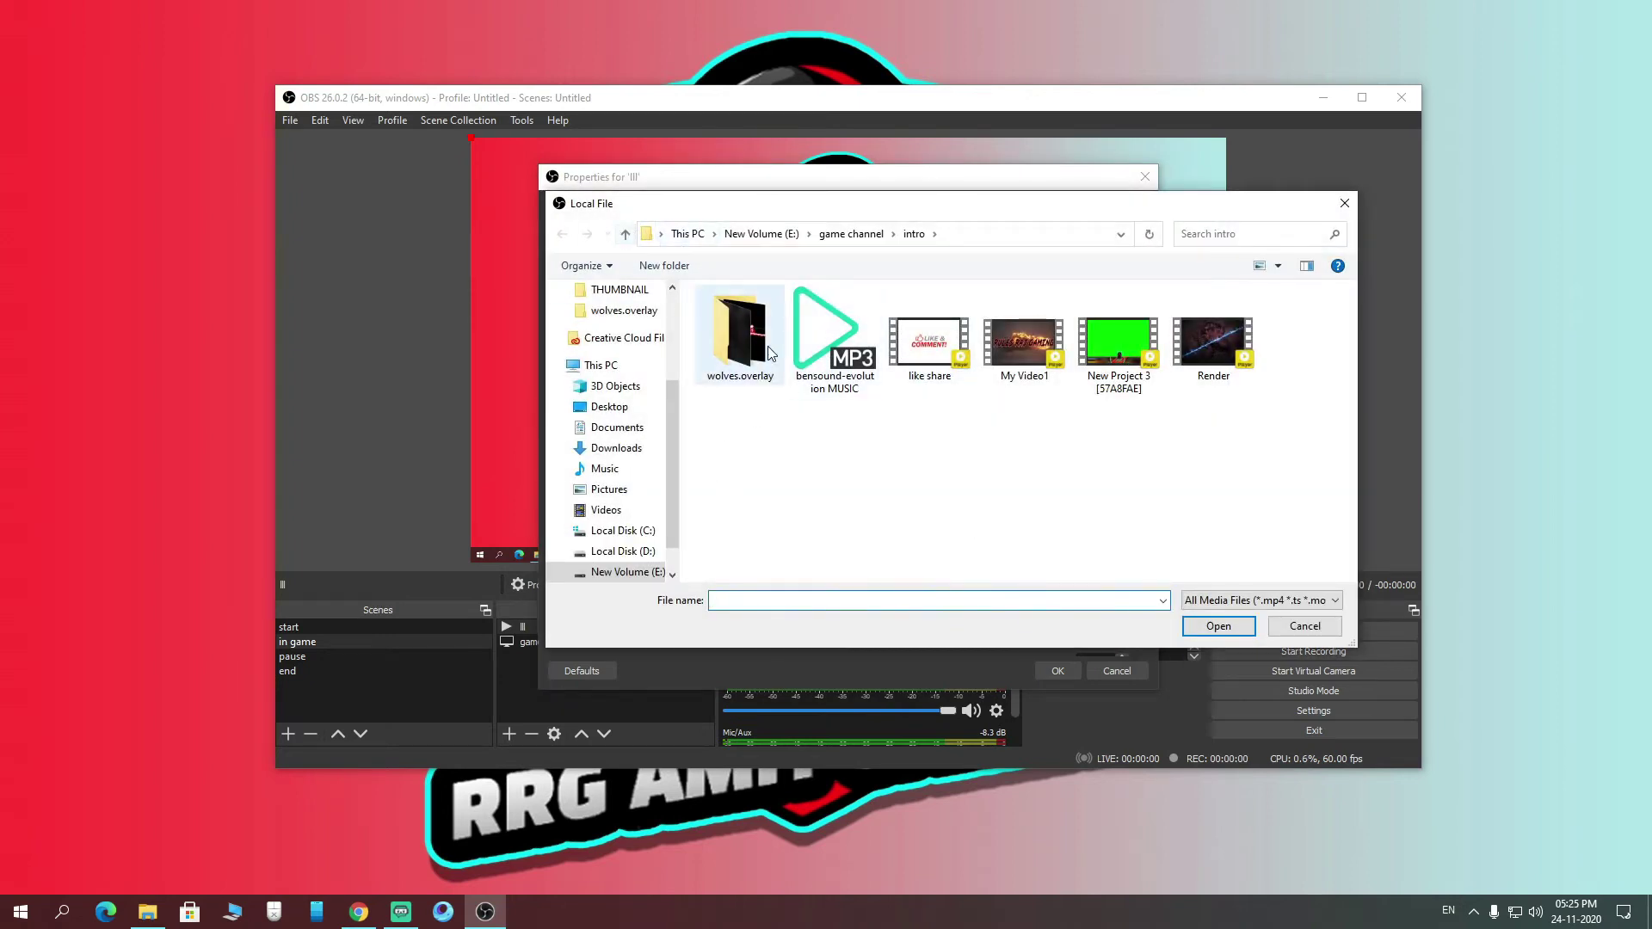
pyautogui.doubleClick(740, 336)
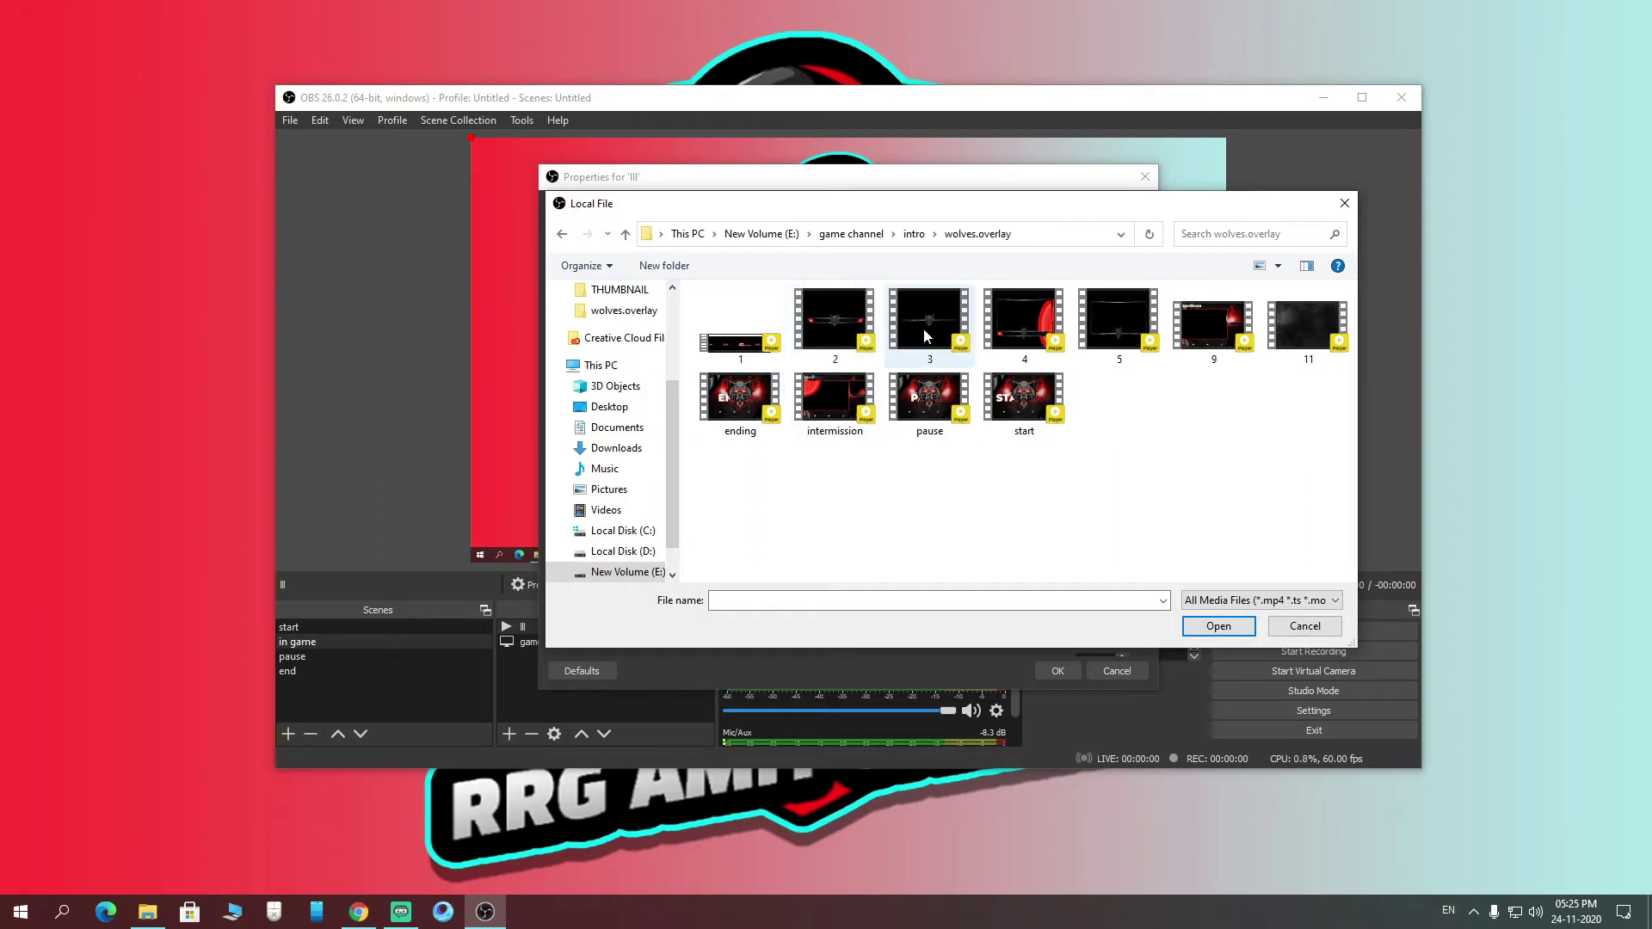
pyautogui.doubleClick(832, 323)
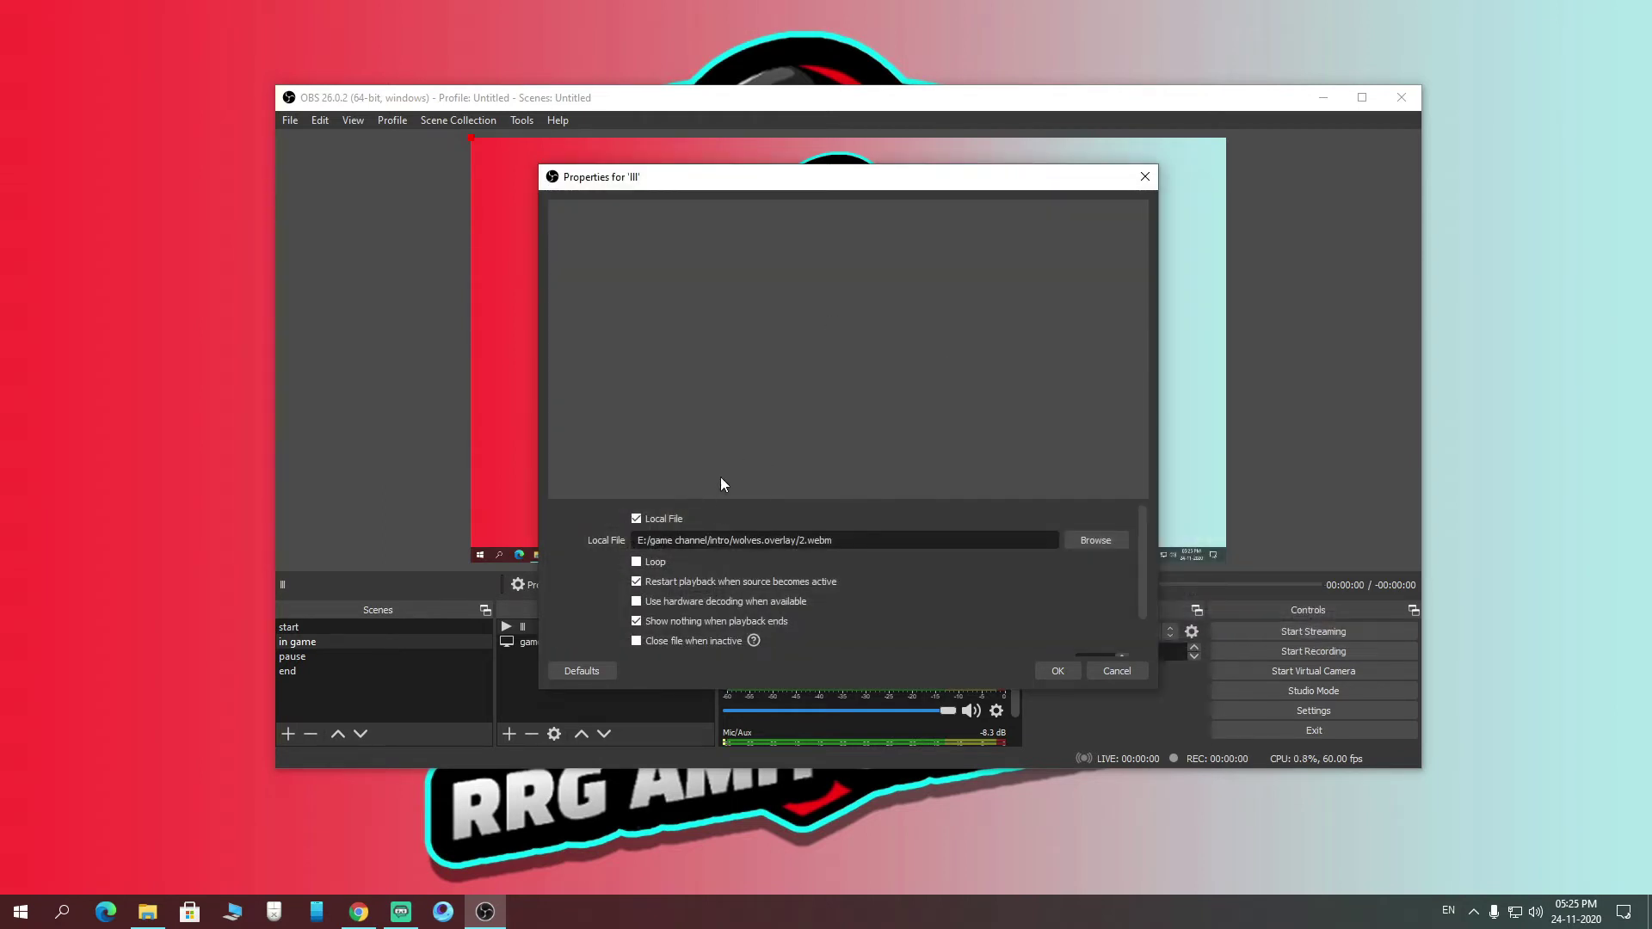
pyautogui.click(1043, 670)
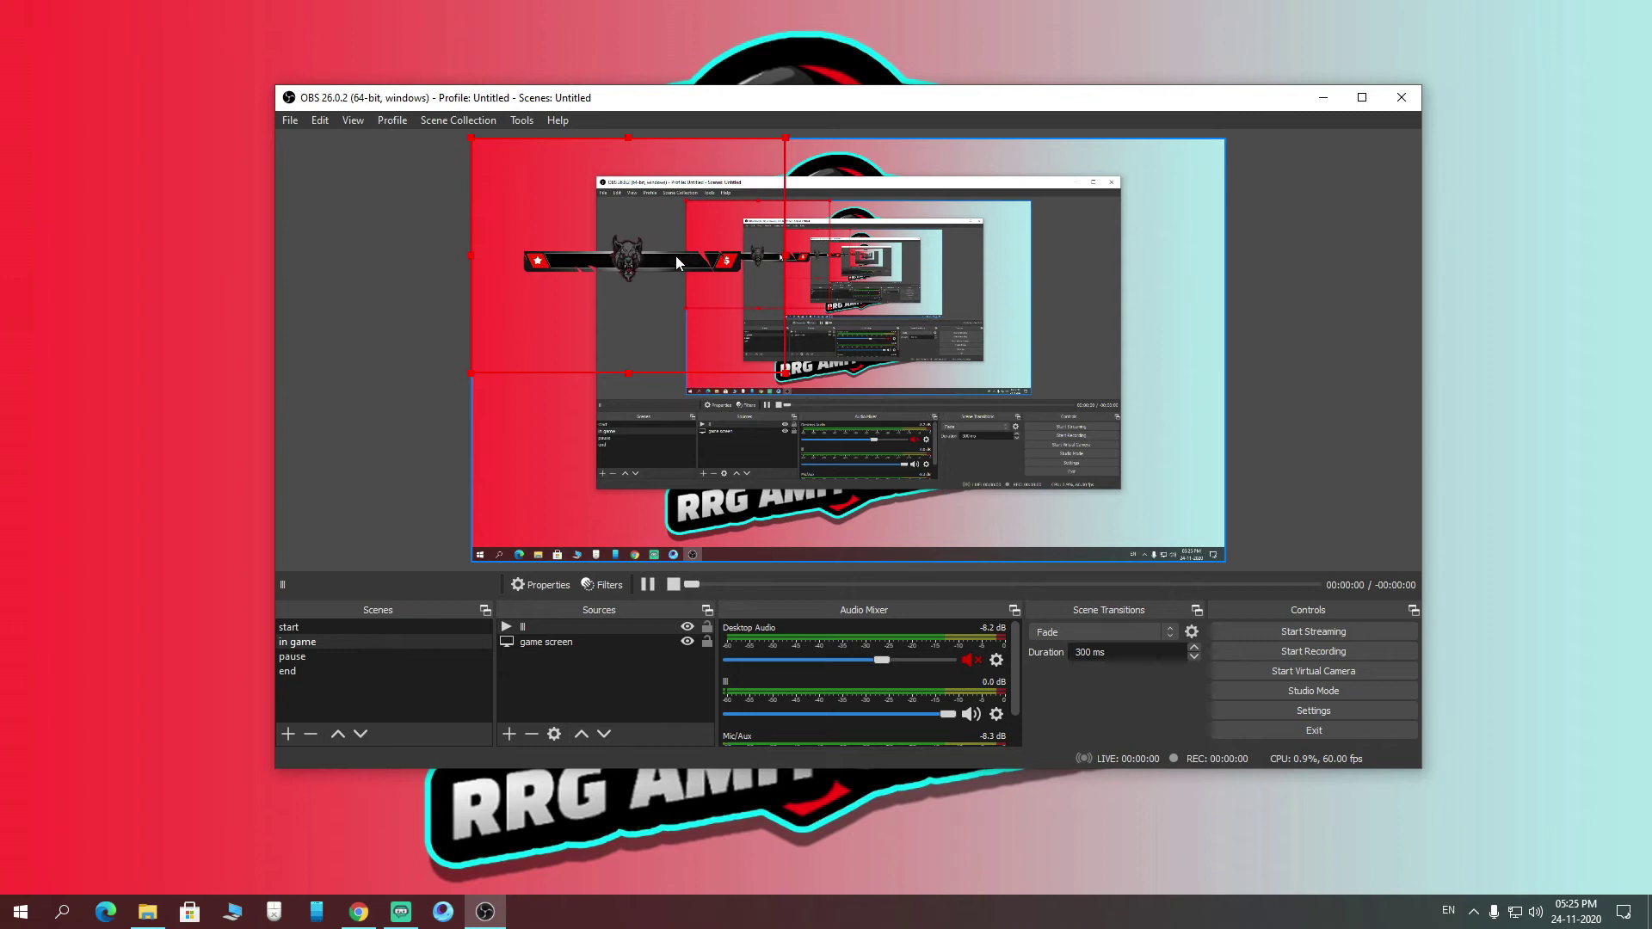
# Enlarge the wolf banner overlay to roughly the full preview width and move it to the upper edge of the scene.
pyautogui.moveTo(828, 224); pyautogui.dragTo(887, 201)
pyautogui.moveTo(991, 203); pyautogui.dragTo(1213, 186)
pyautogui.rightClick(522, 629)
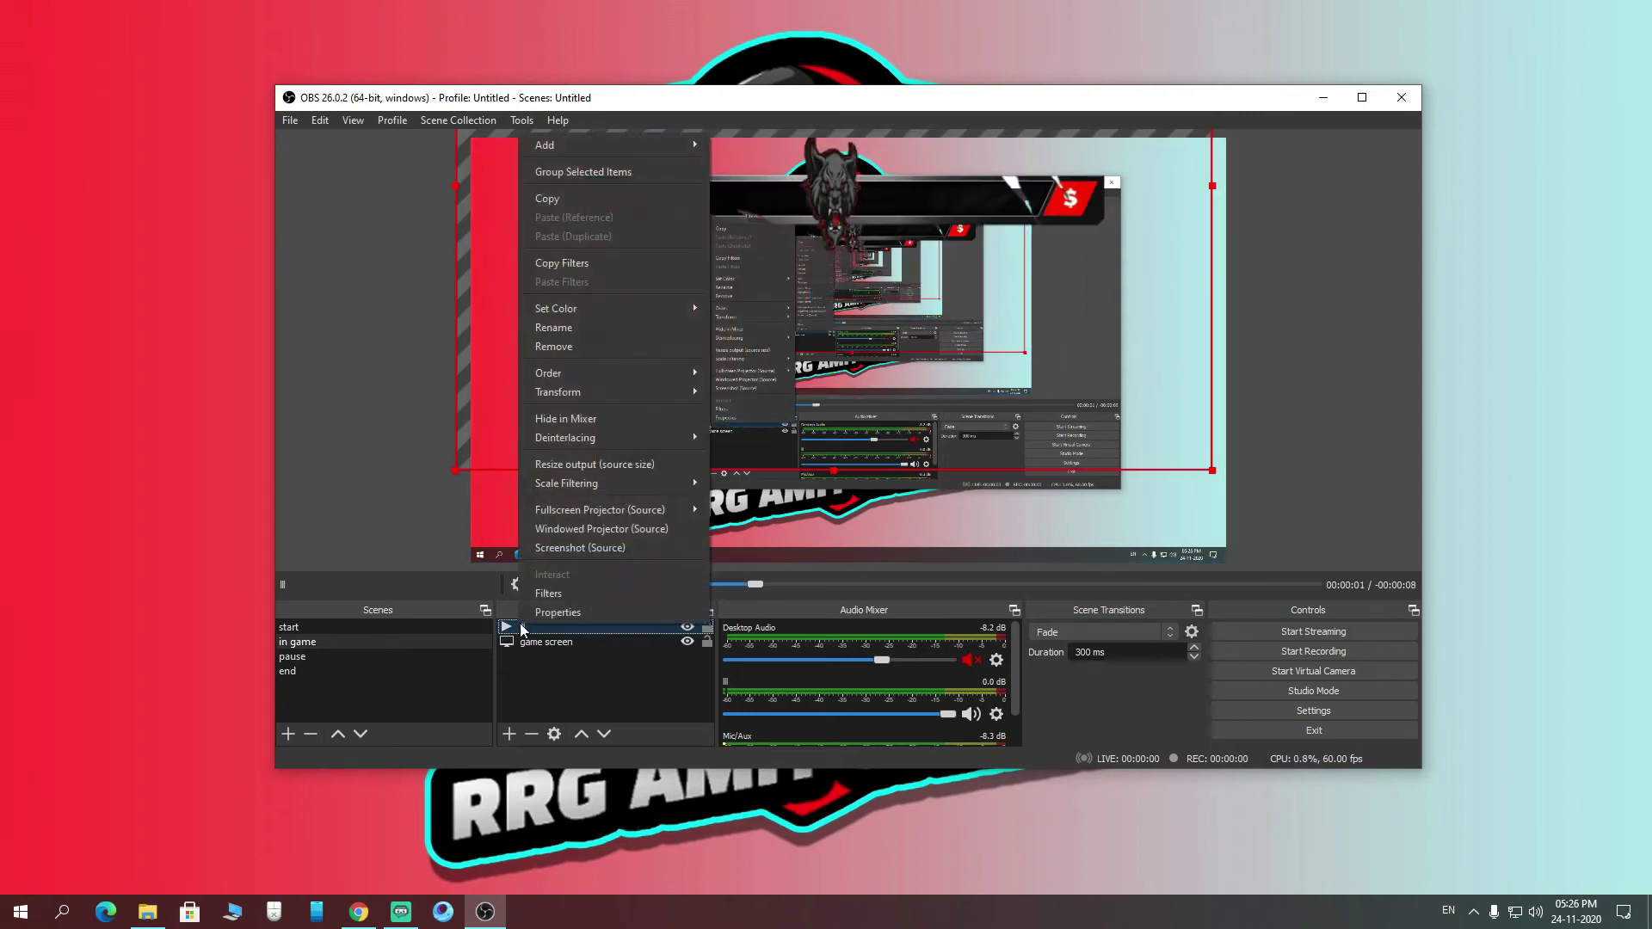
# Move the "lll" overlay beneath "game screen" in the source order and enable looping in its properties.
pyautogui.moveTo(600, 627); pyautogui.dragTo(587, 664)
pyautogui.click(550, 625)
pyautogui.doubleClick(540, 642)
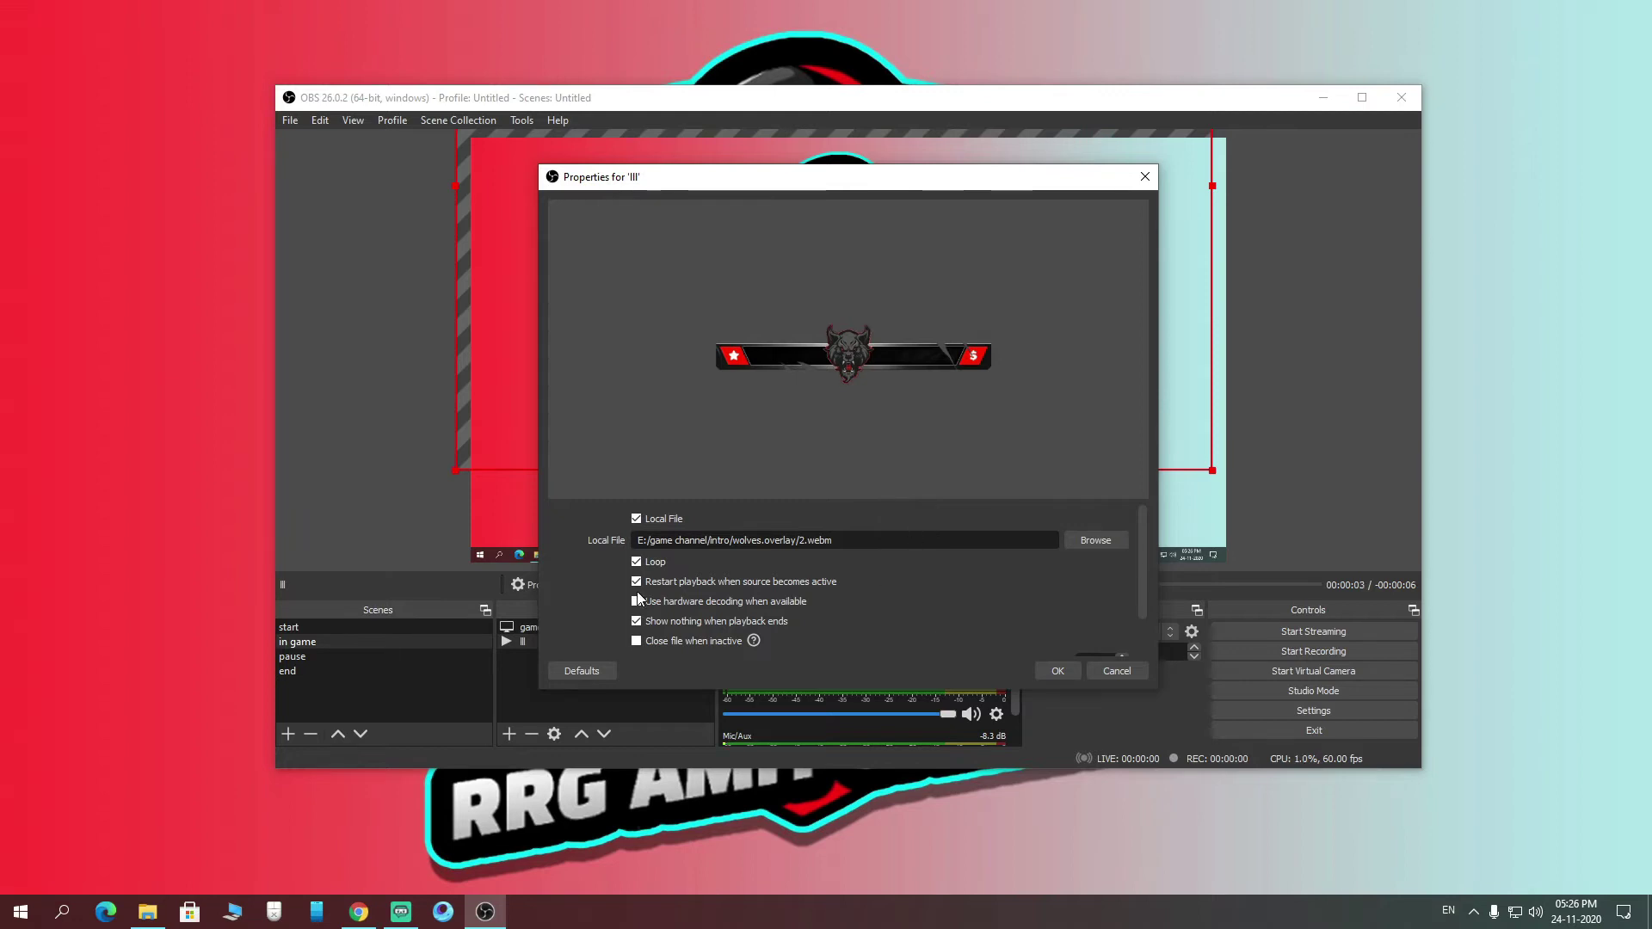
pyautogui.click(1057, 670)
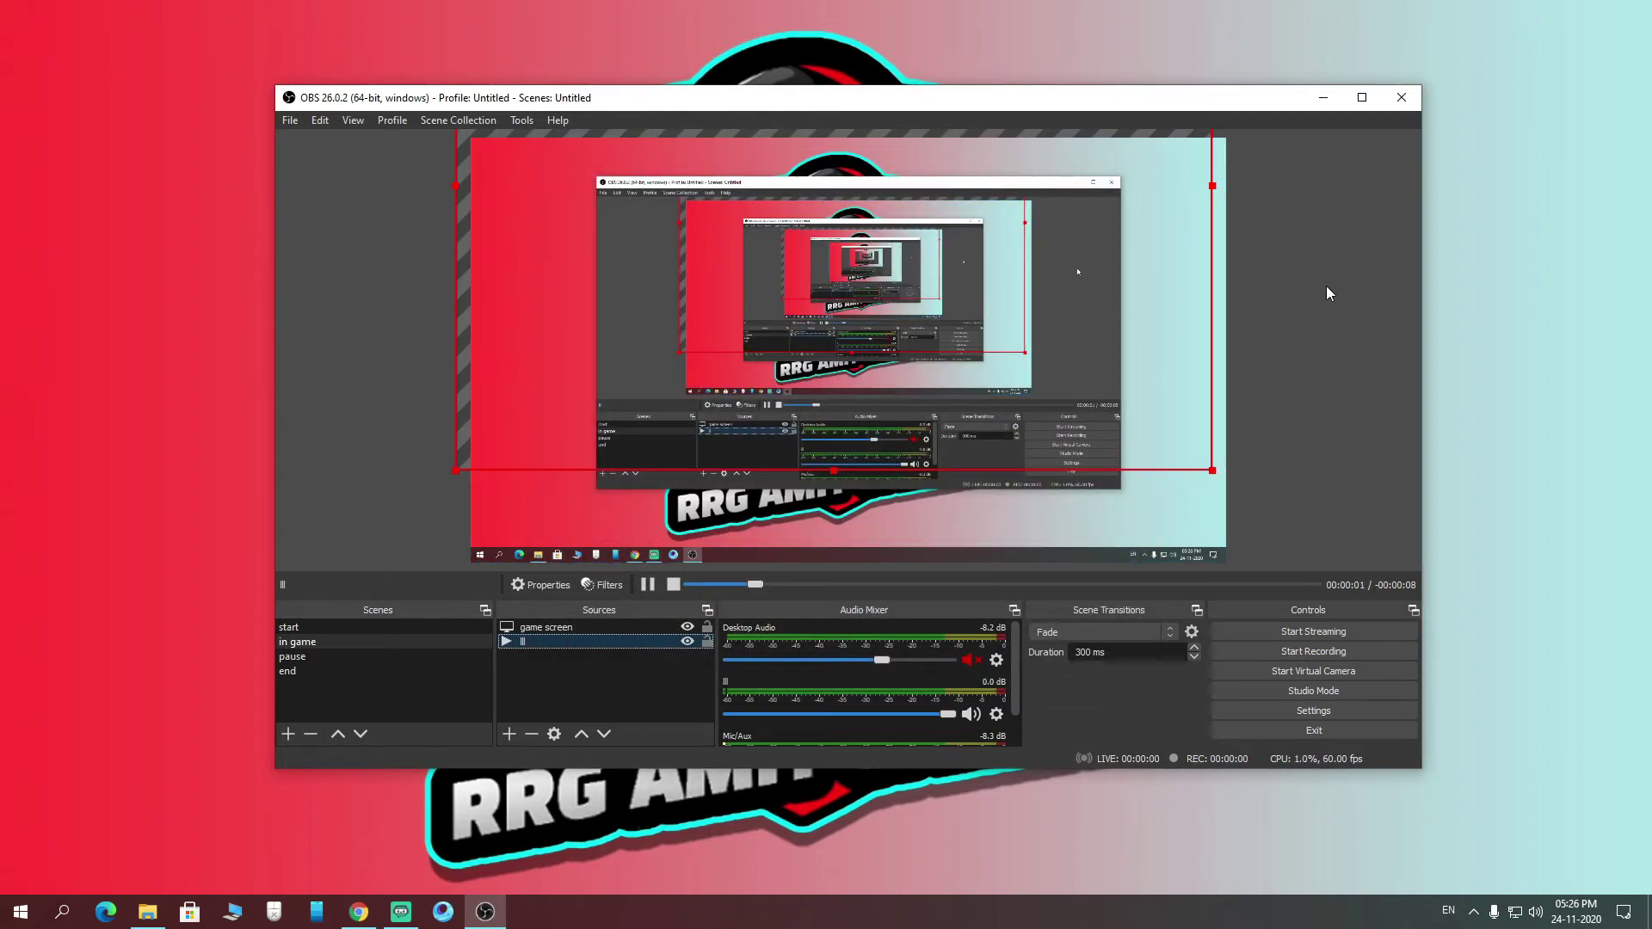
pyautogui.doubleClick(526, 642)
pyautogui.click(1058, 670)
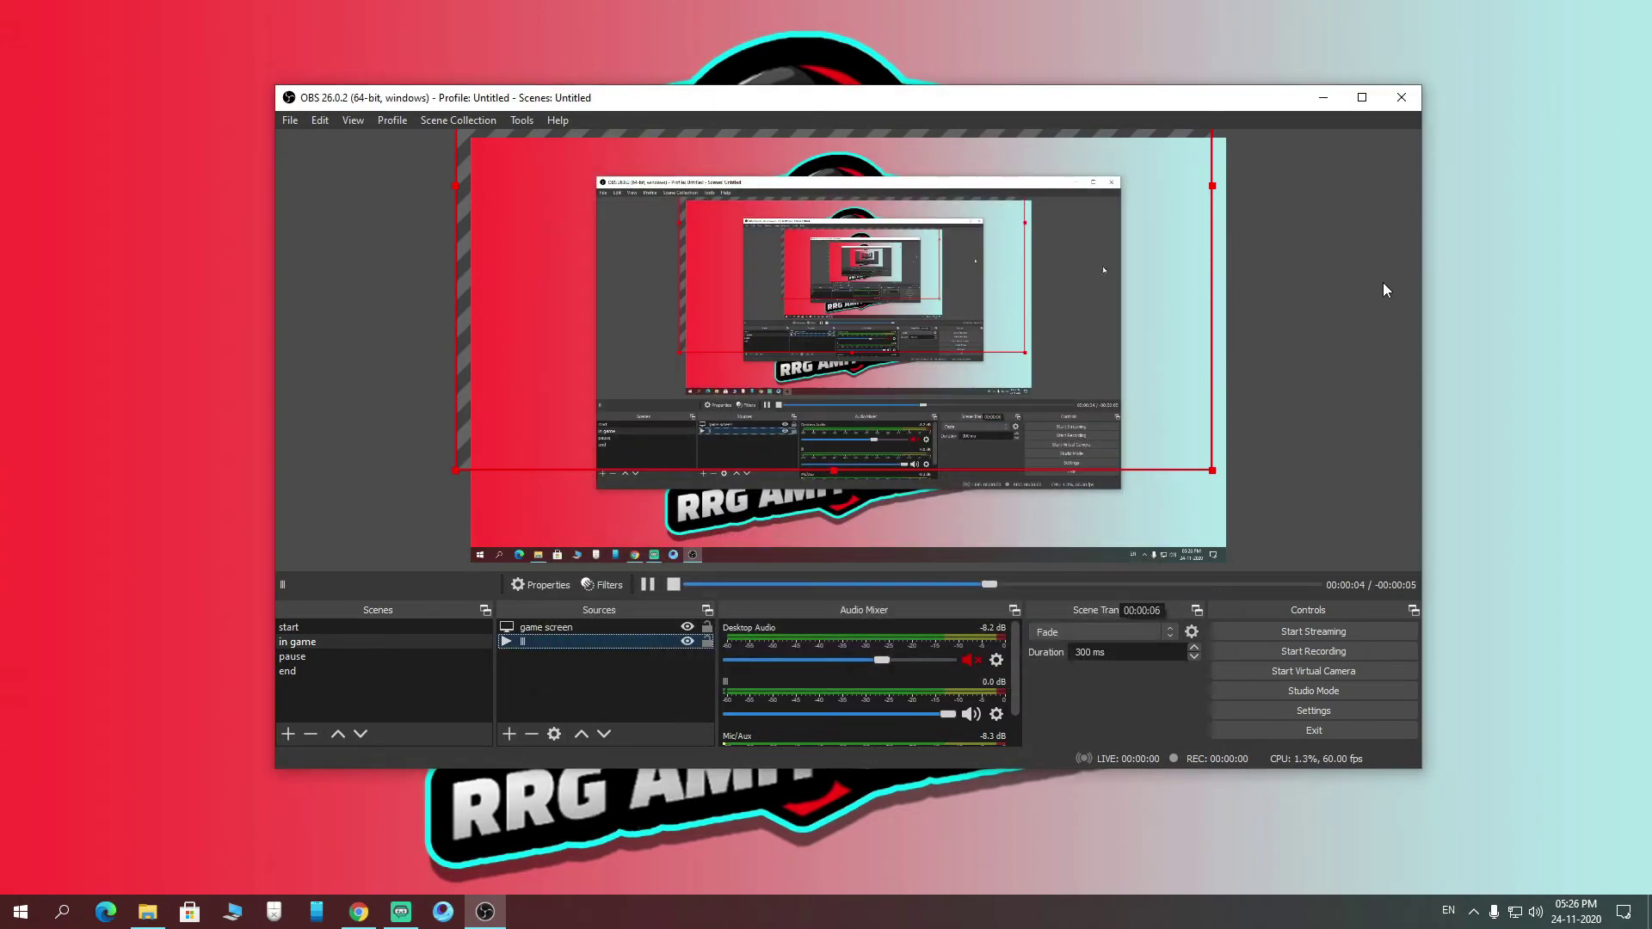
# Bring the "lll" overlay above "game screen" and align the banner with both side edges of the scene.
pyautogui.click(587, 629)
pyautogui.moveTo(526, 645); pyautogui.dragTo(527, 624)
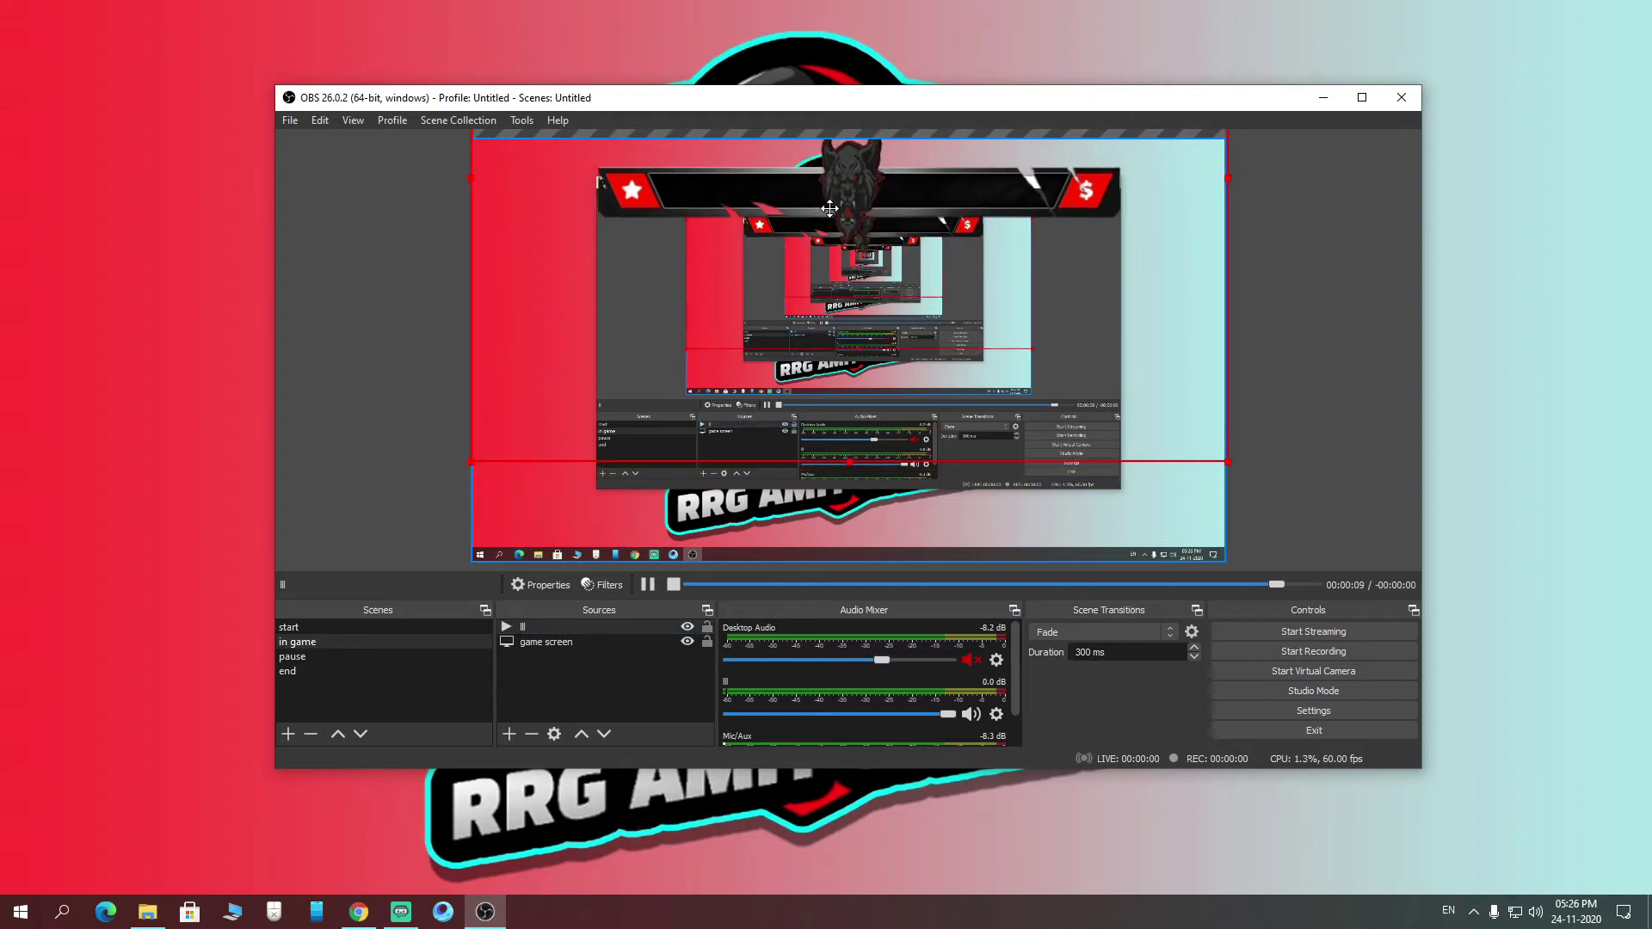
pyautogui.click(866, 229)
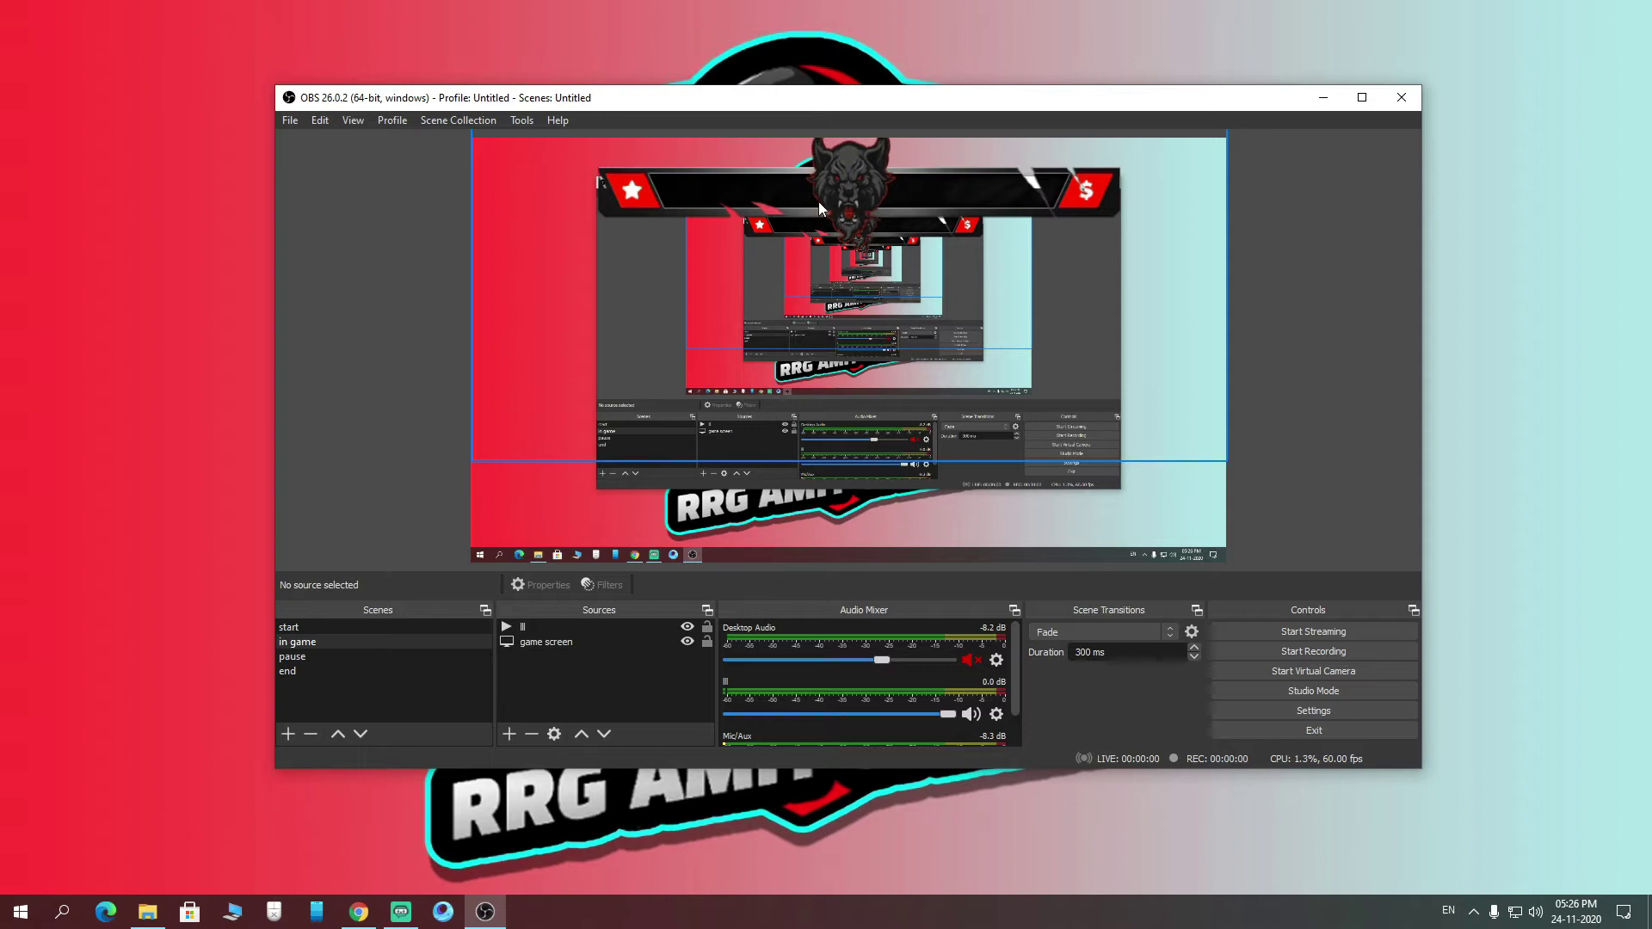
# Send the "lll" overlay behind "game screen", and return it to the front by moving "game screen" below it.
pyautogui.click(521, 629)
pyautogui.moveTo(525, 628); pyautogui.dragTo(534, 647)
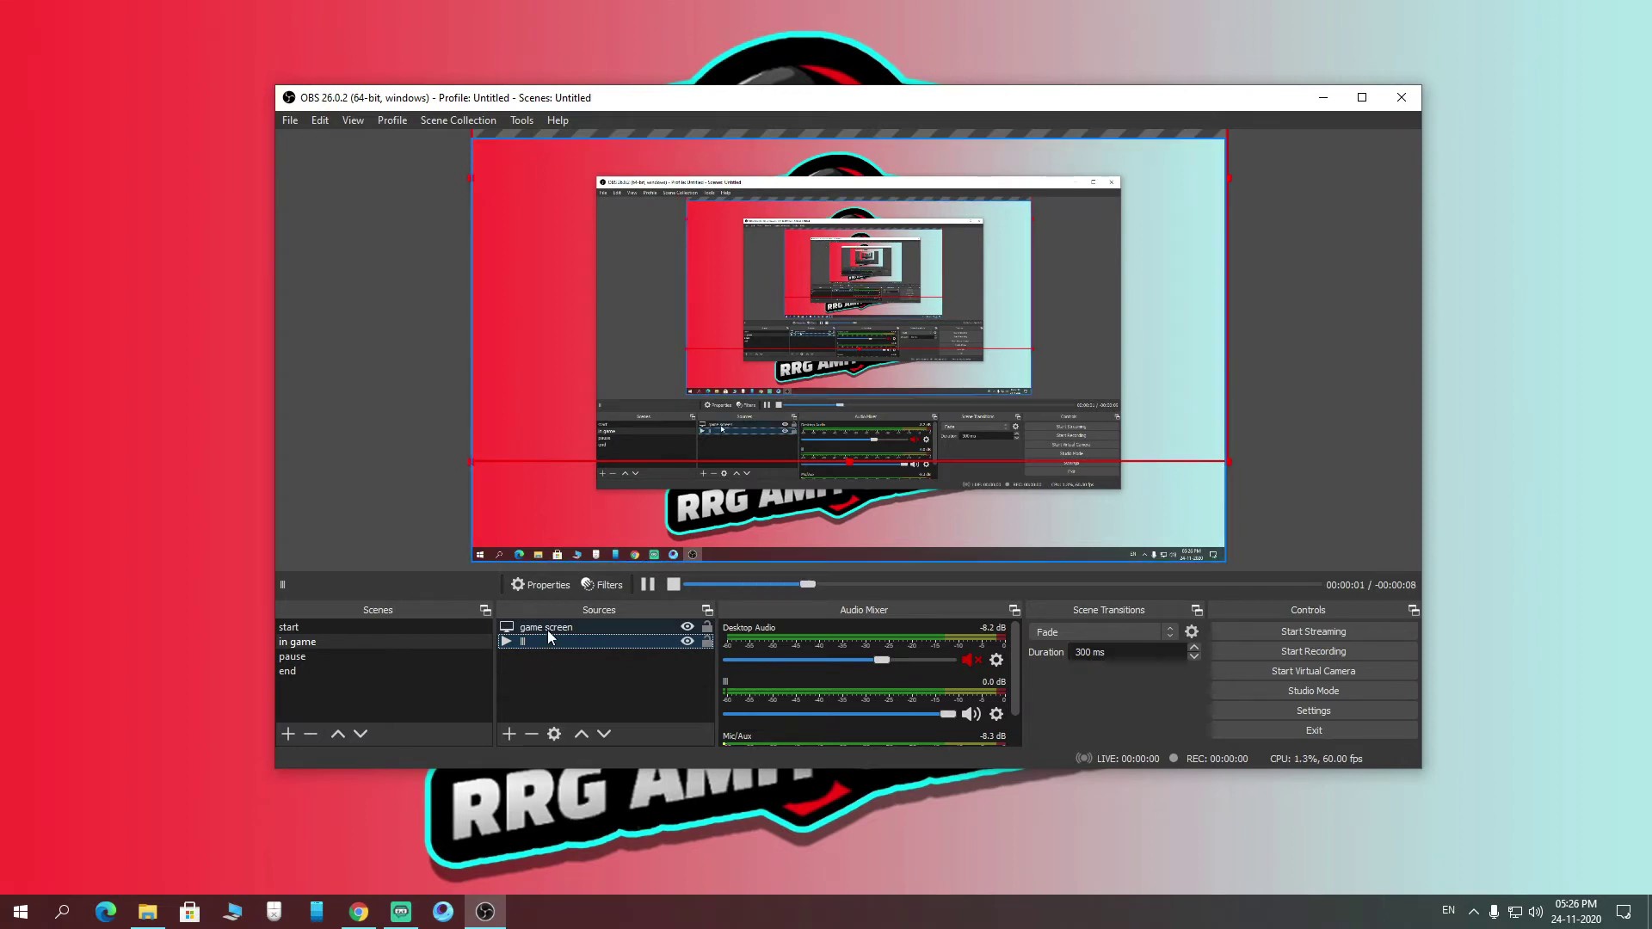
pyautogui.click(588, 630)
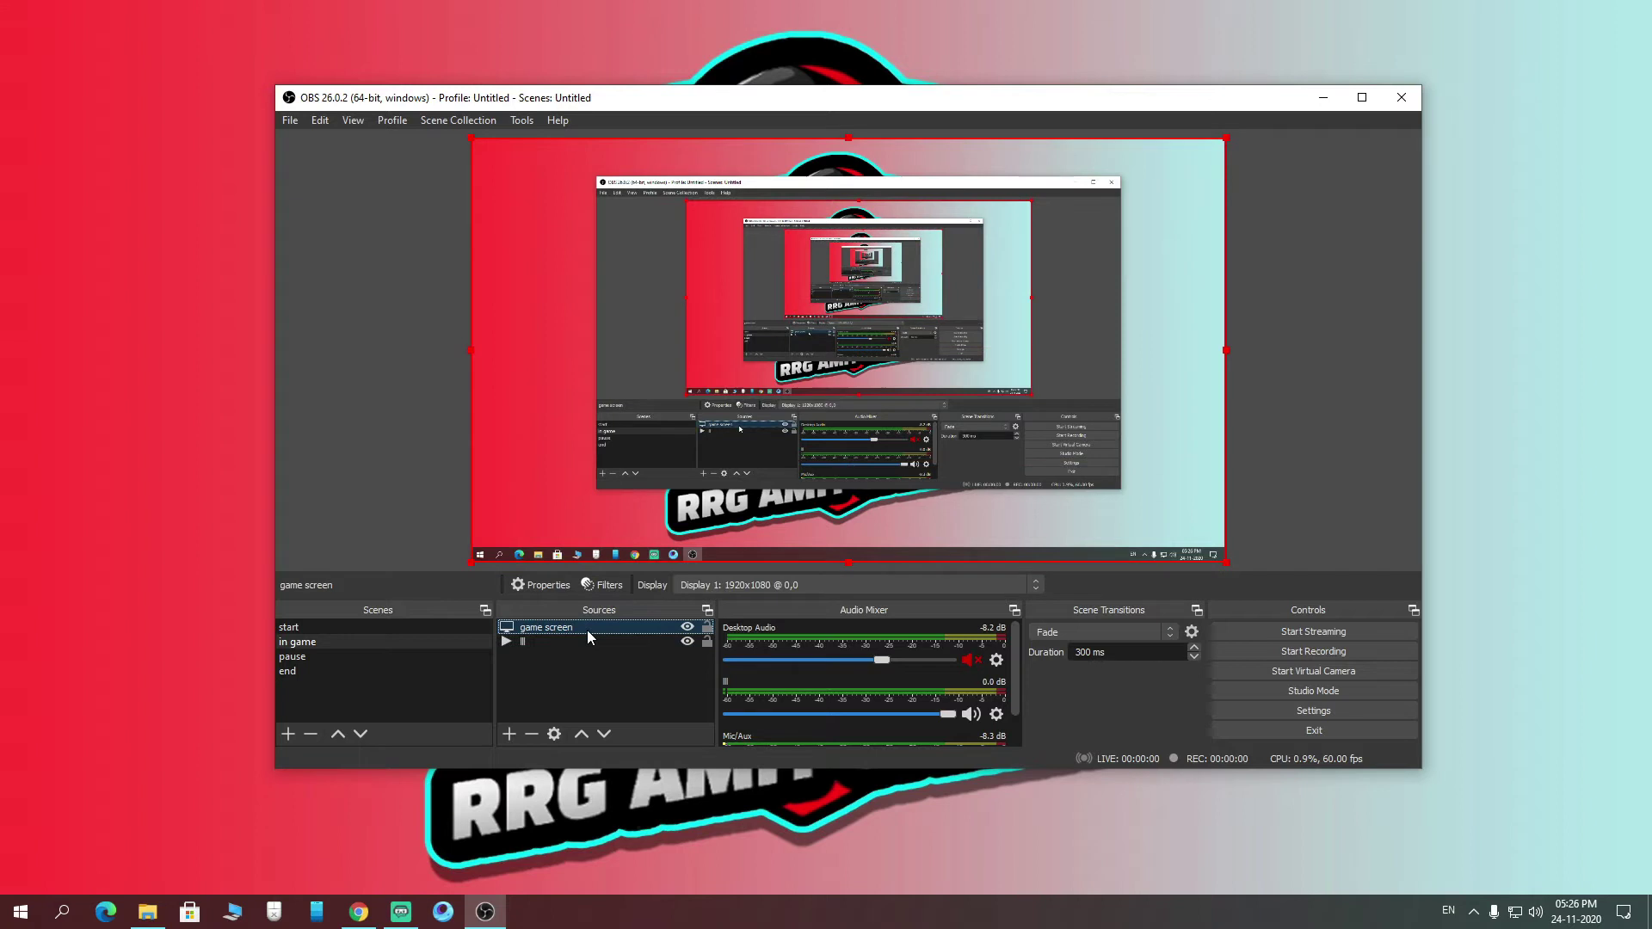
pyautogui.moveTo(587, 630); pyautogui.dragTo(581, 663)
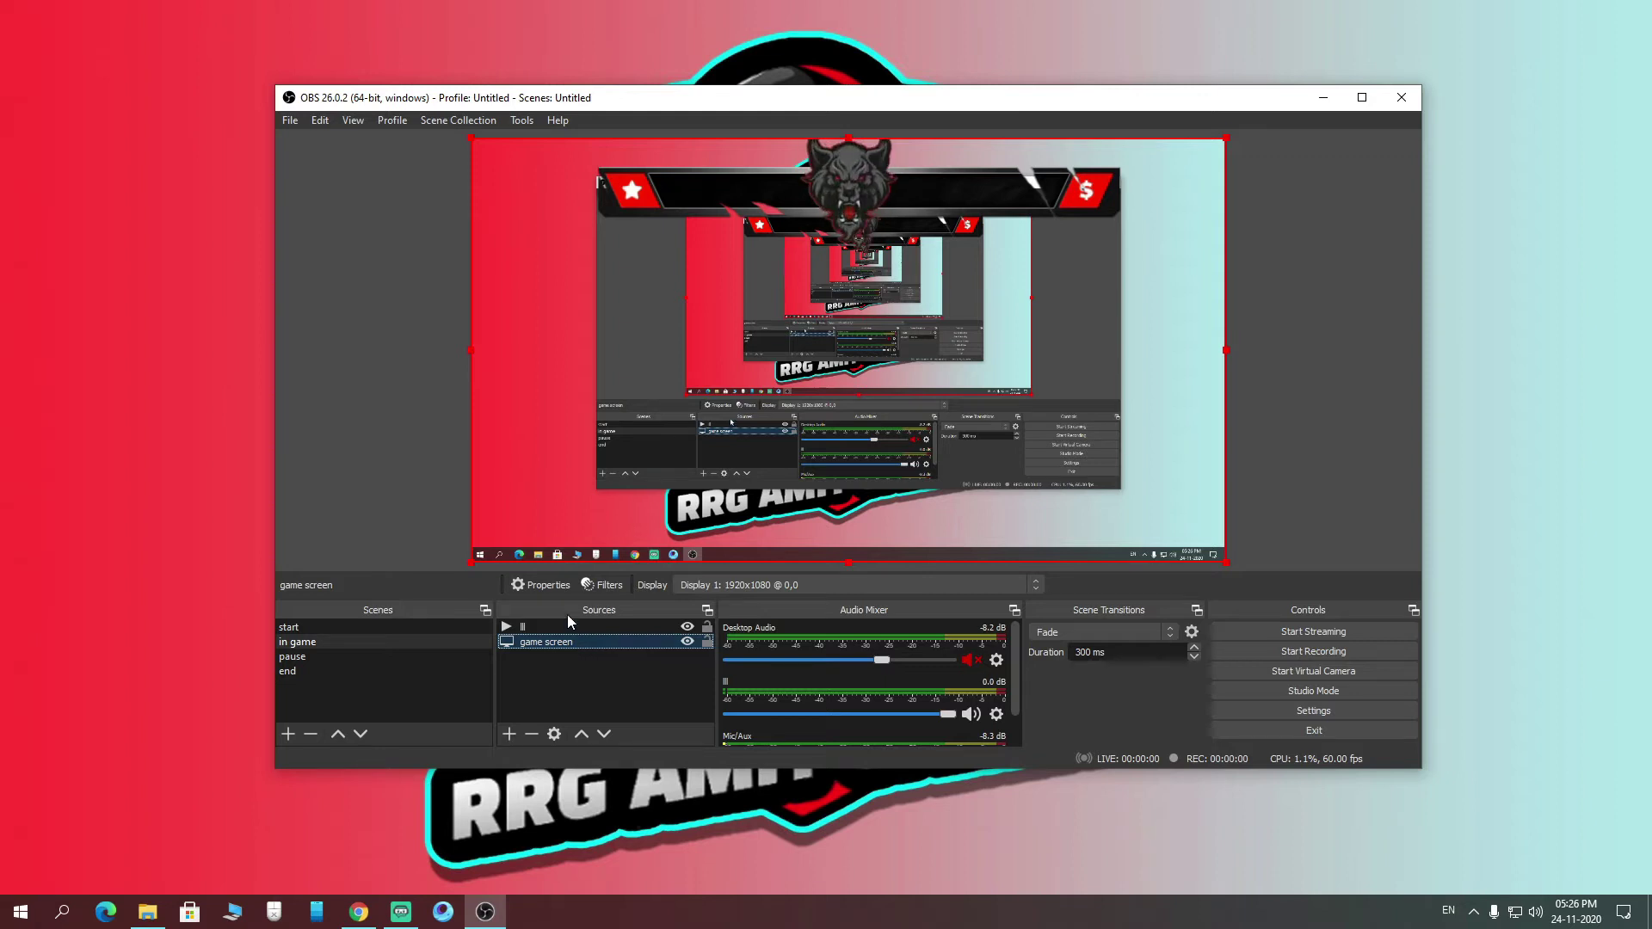
pyautogui.click(558, 628)
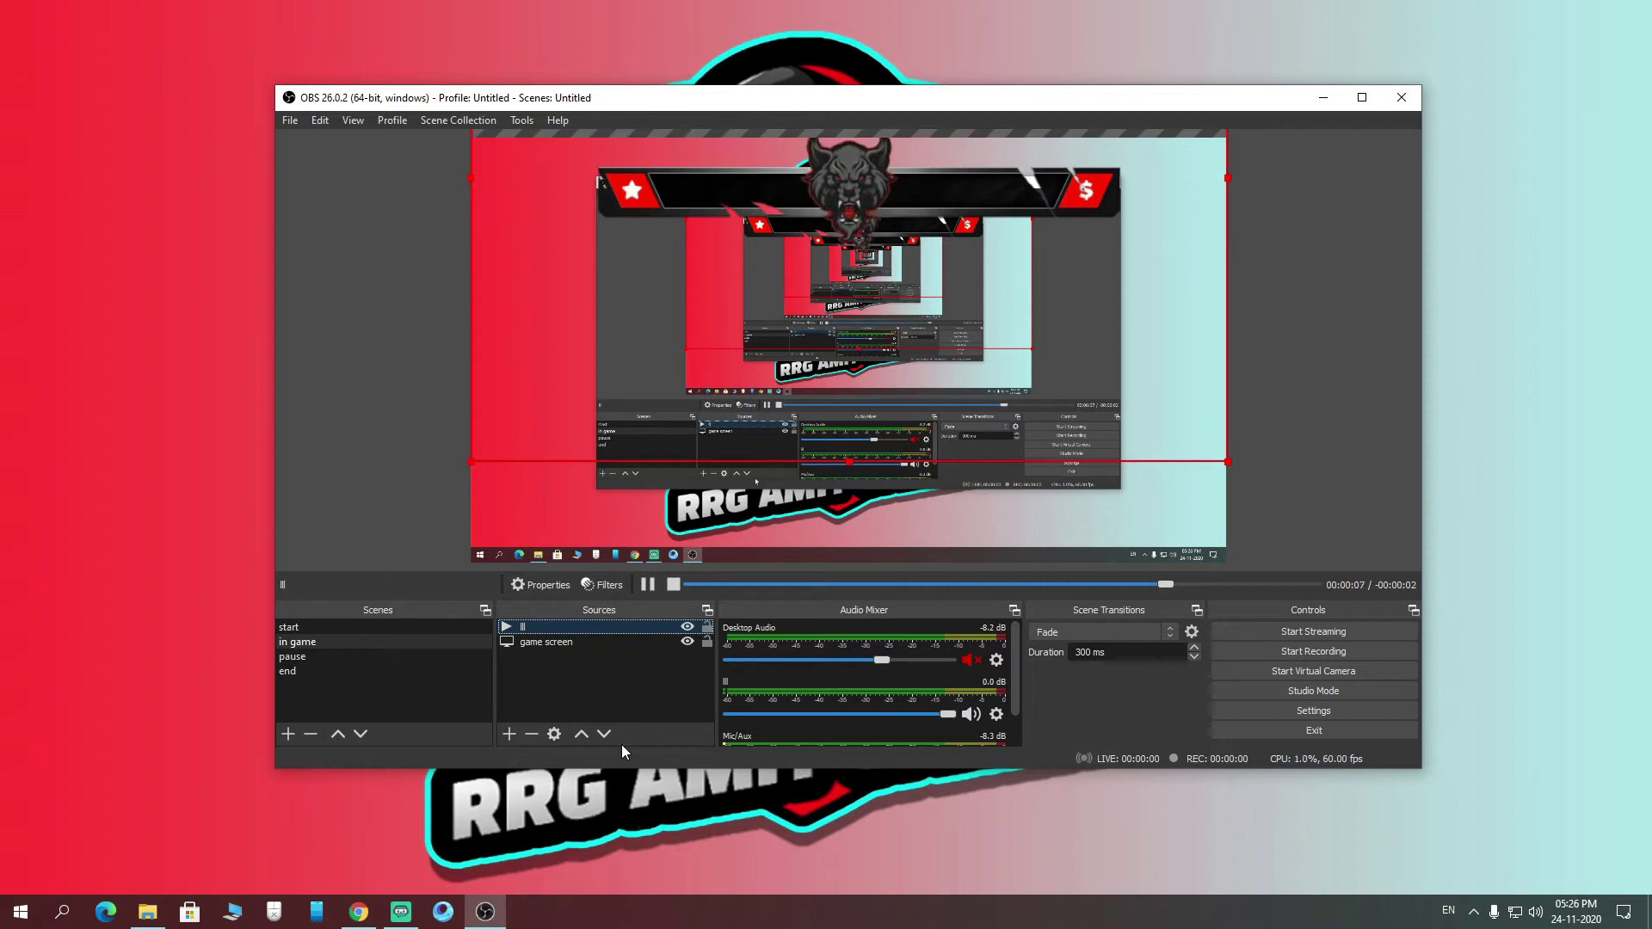
pyautogui.click(662, 673)
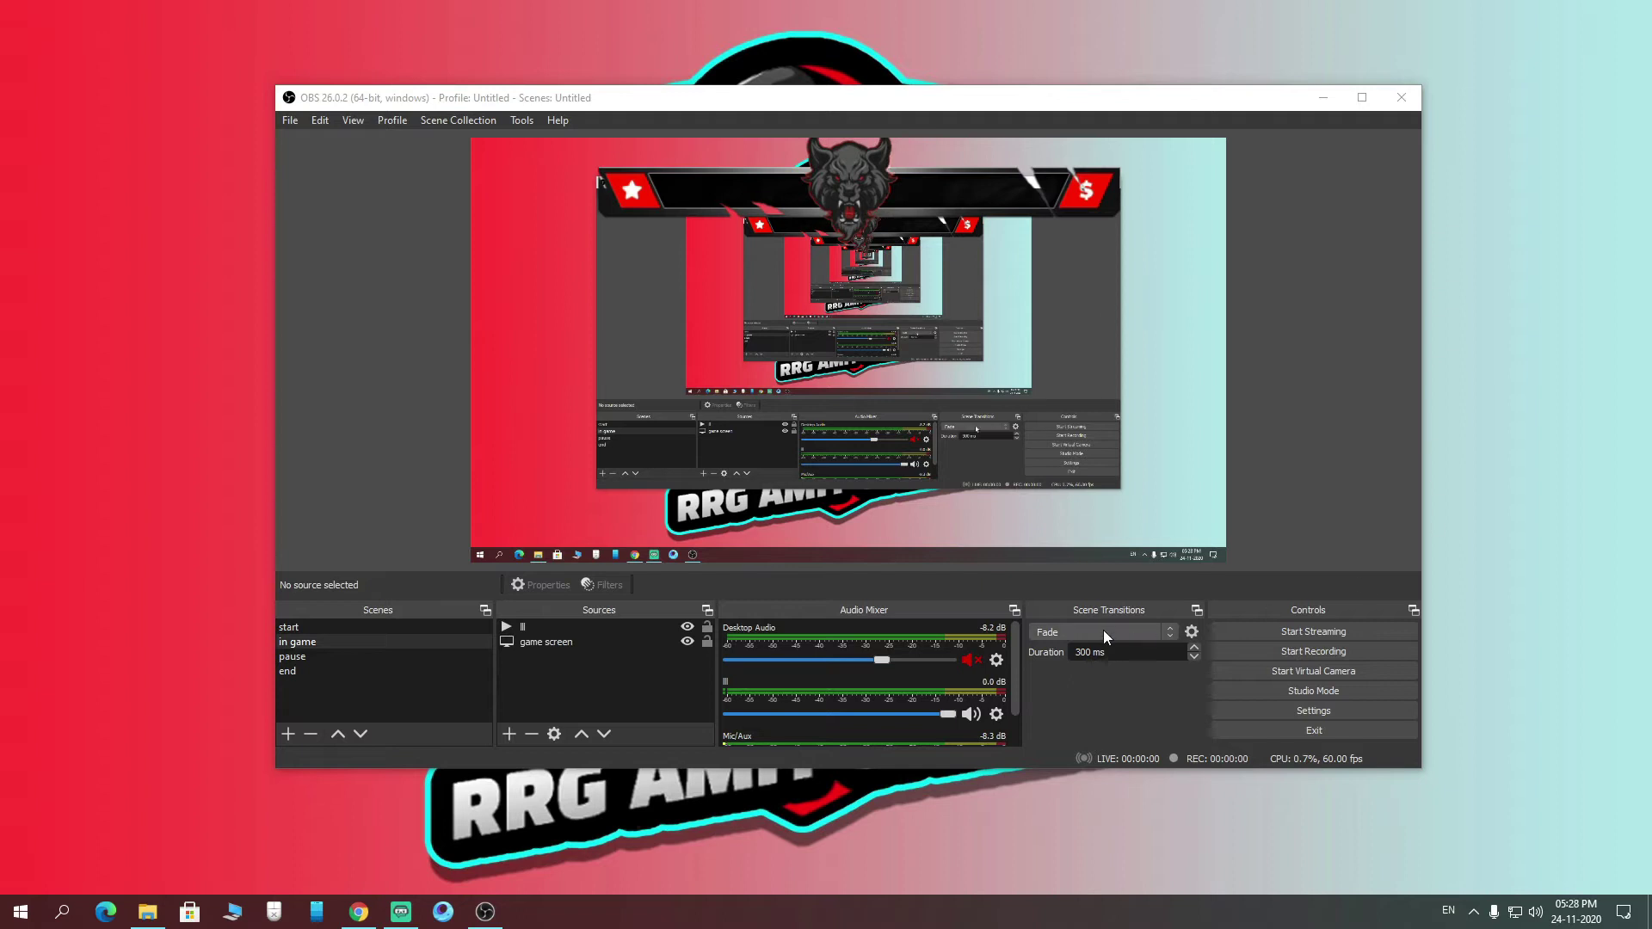
# Add a looping media source named "dddddd" to the pause scene, using pause.webm from the wolves.overlay folder.
pyautogui.click(331, 655)
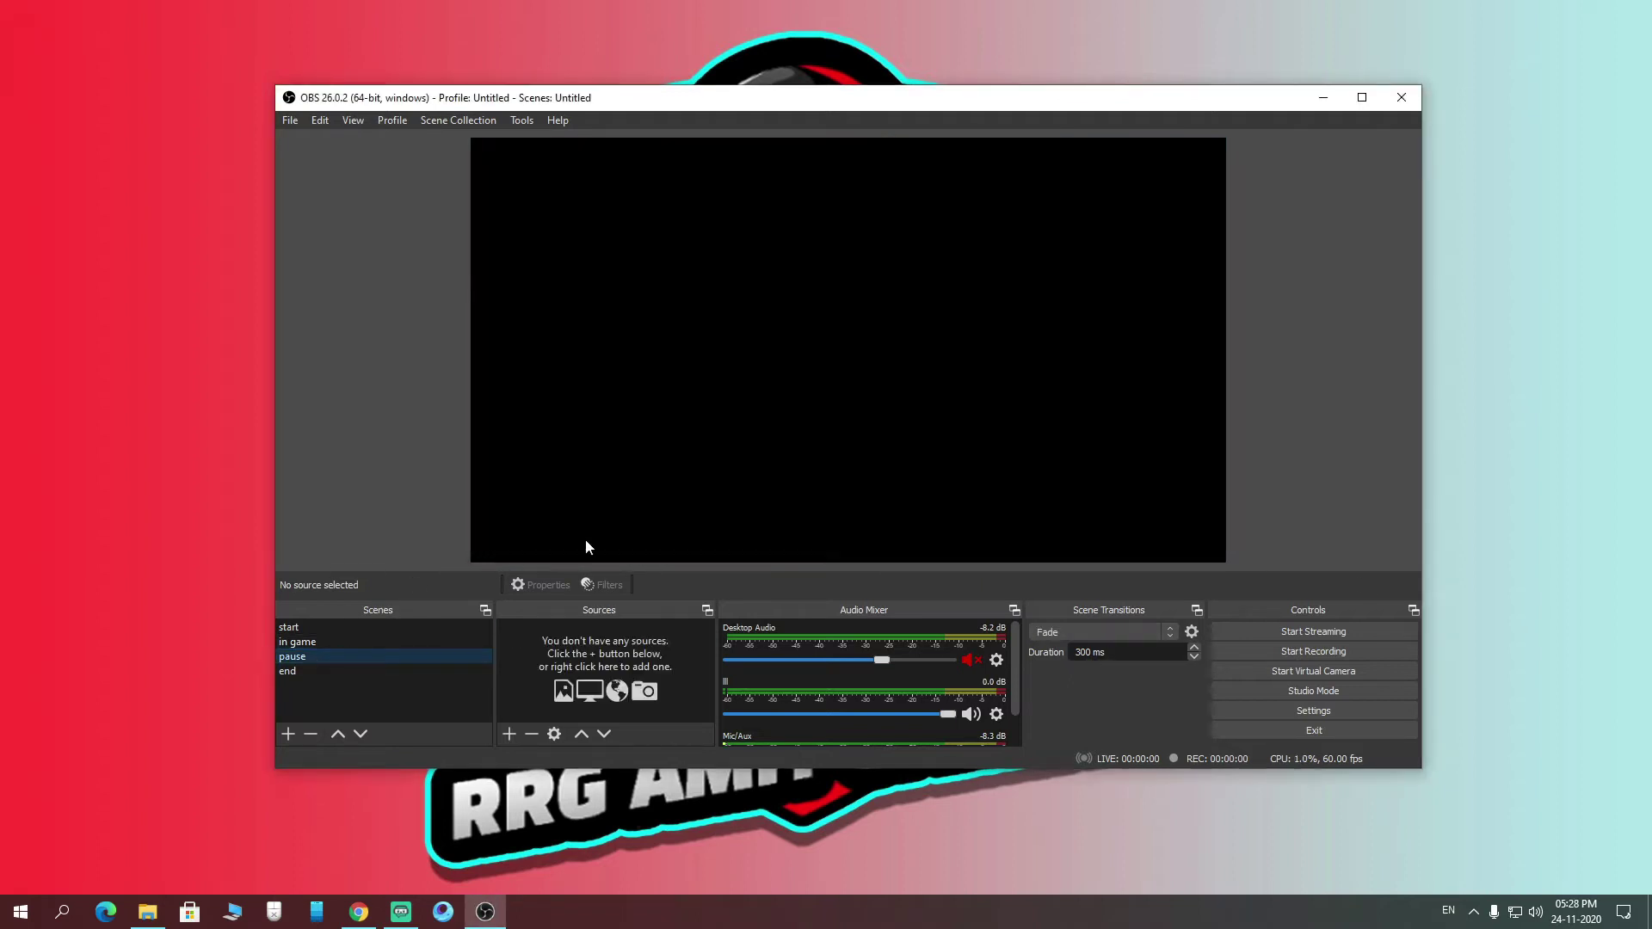
pyautogui.click(509, 734)
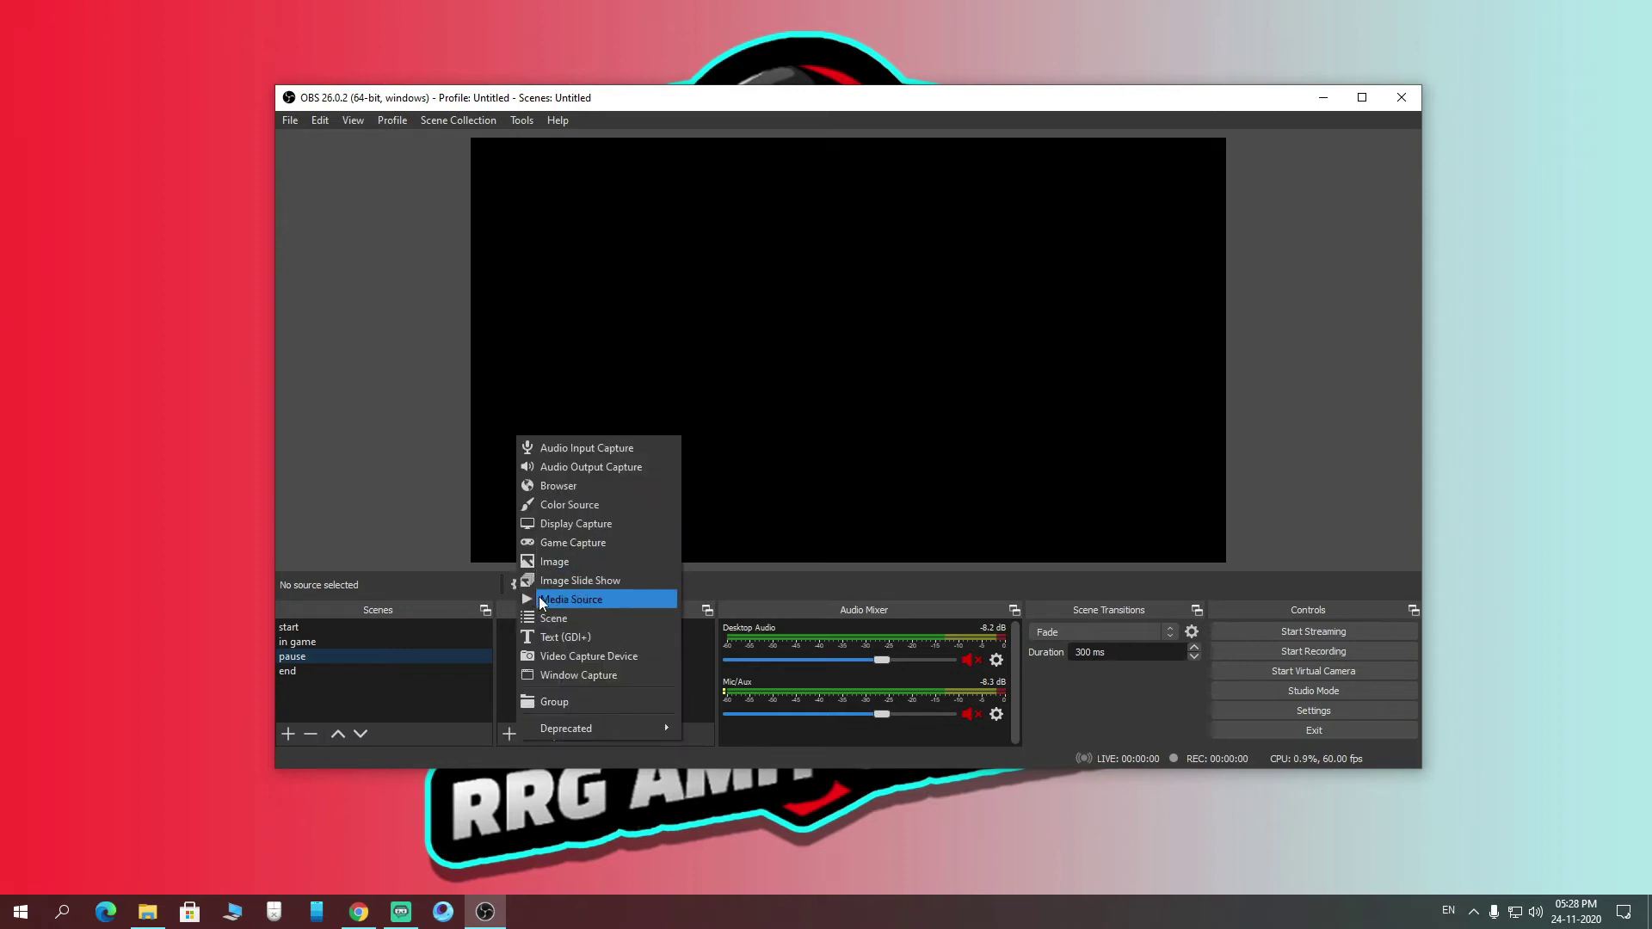
pyautogui.click(542, 599)
pyautogui.write('dddddd')
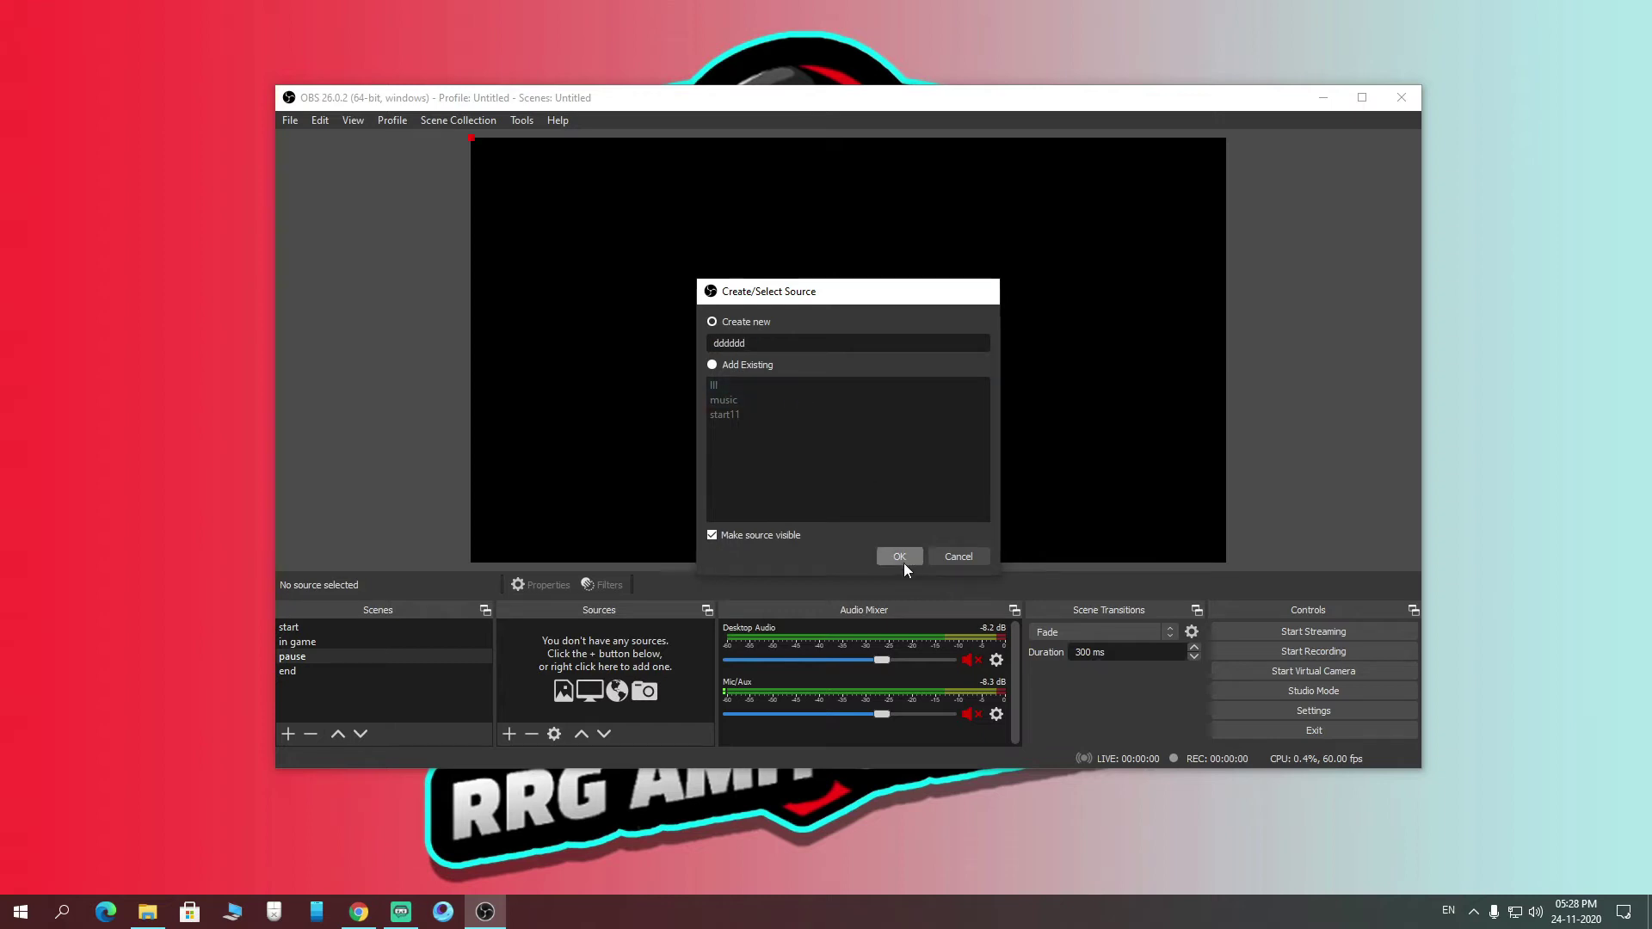
pyautogui.click(899, 558)
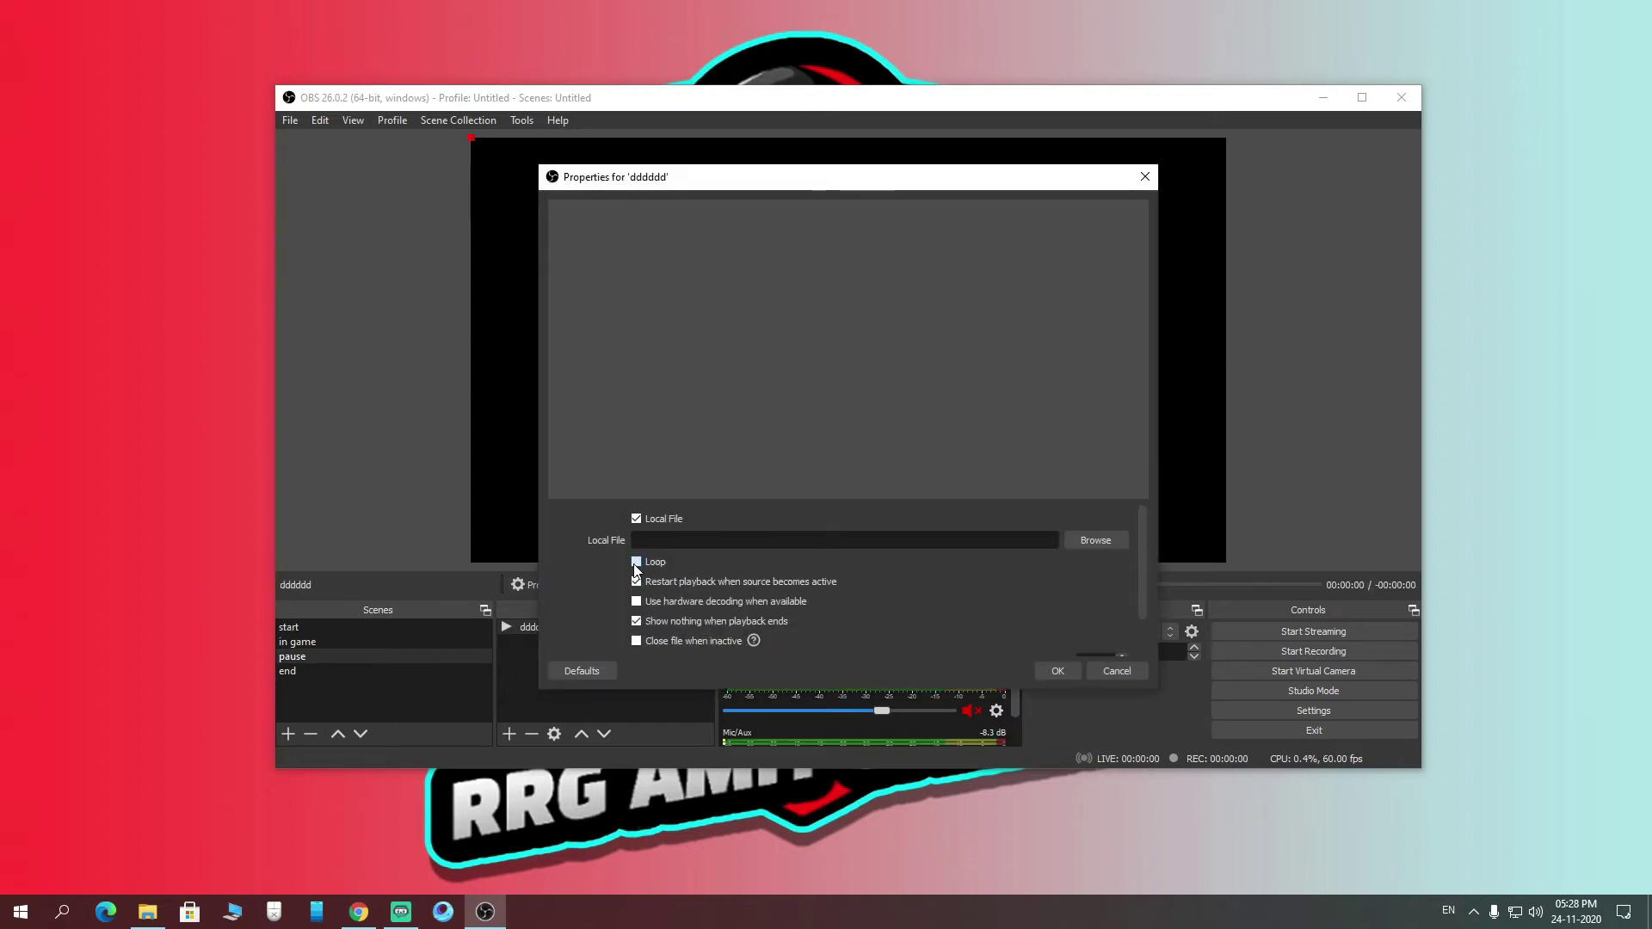
pyautogui.click(1093, 540)
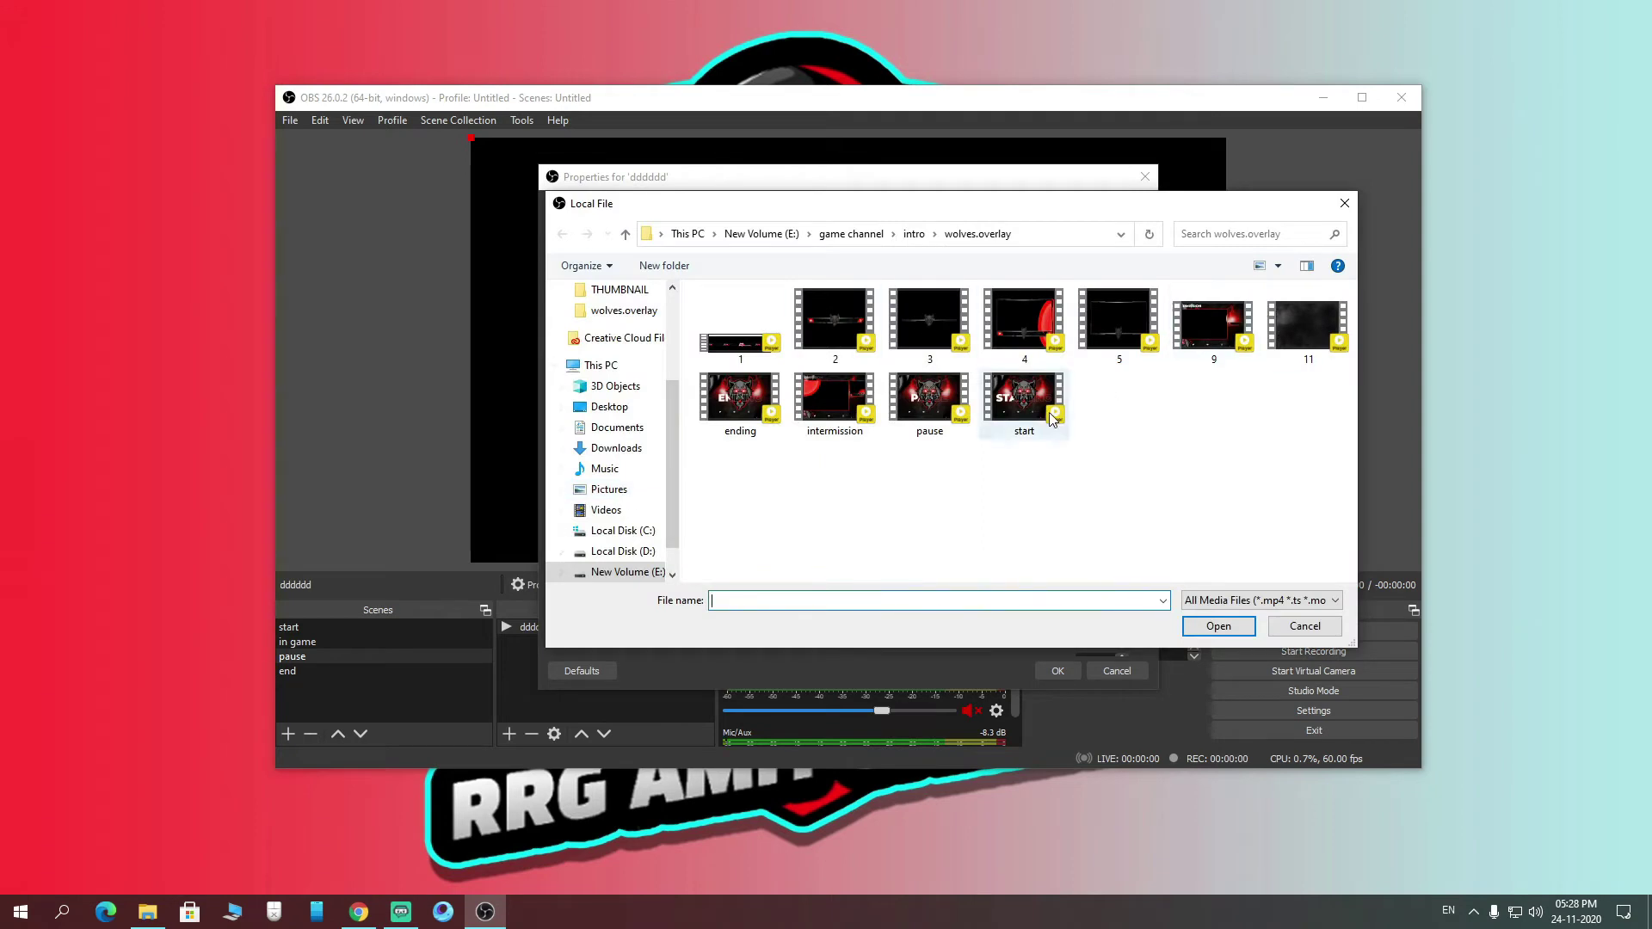
pyautogui.doubleClick(899, 404)
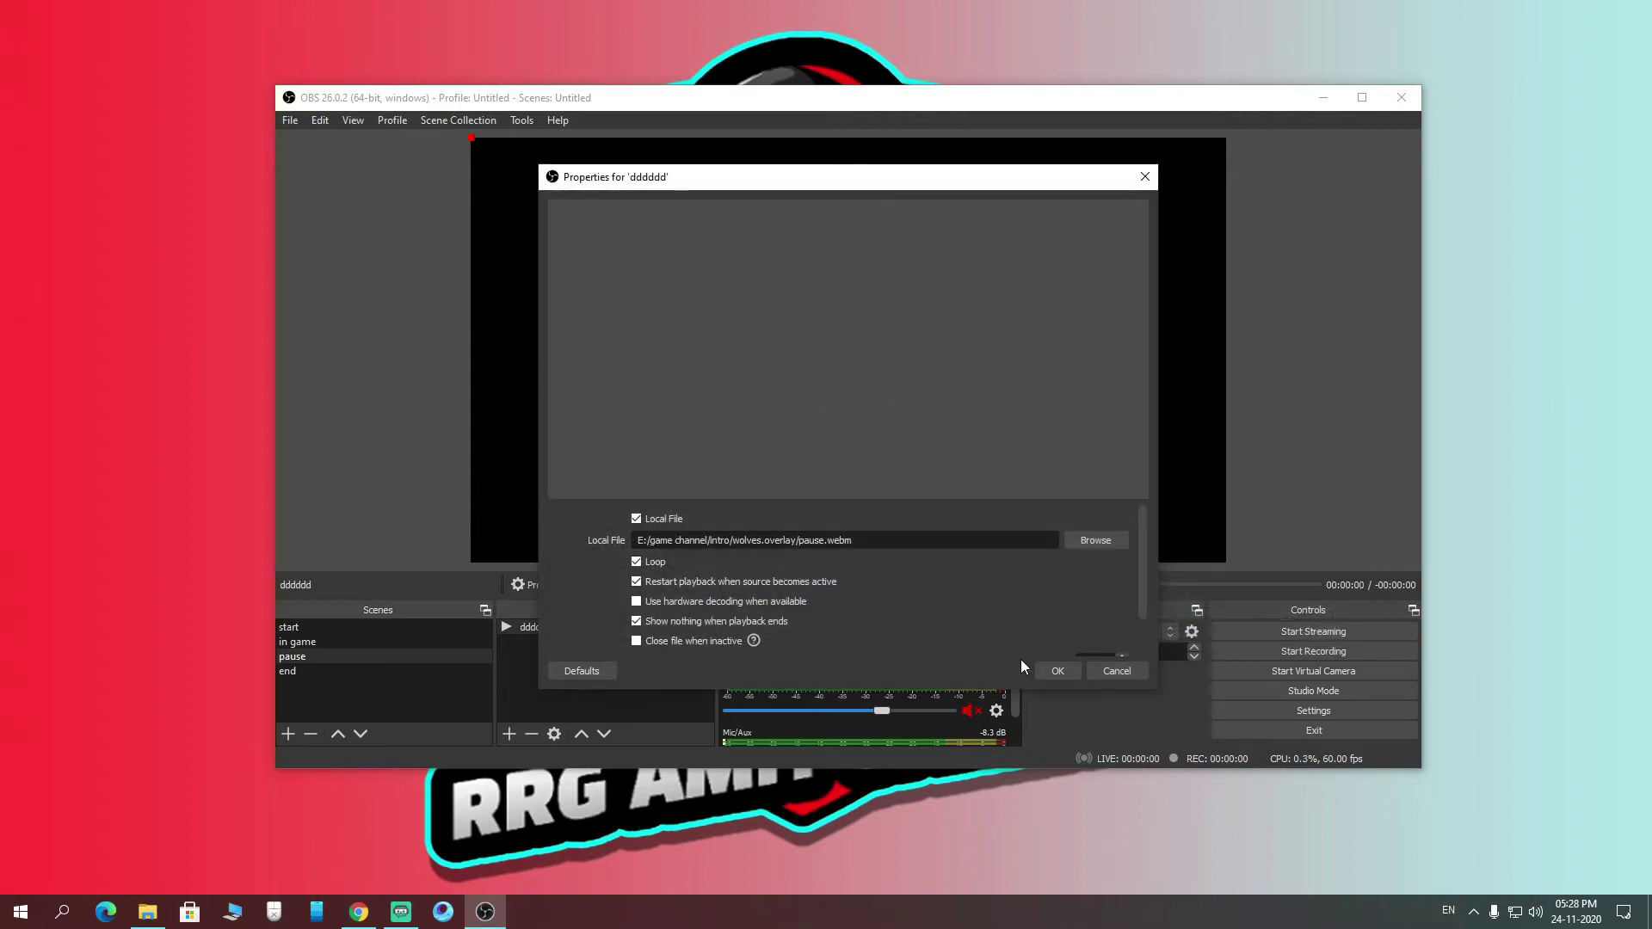
pyautogui.click(1045, 673)
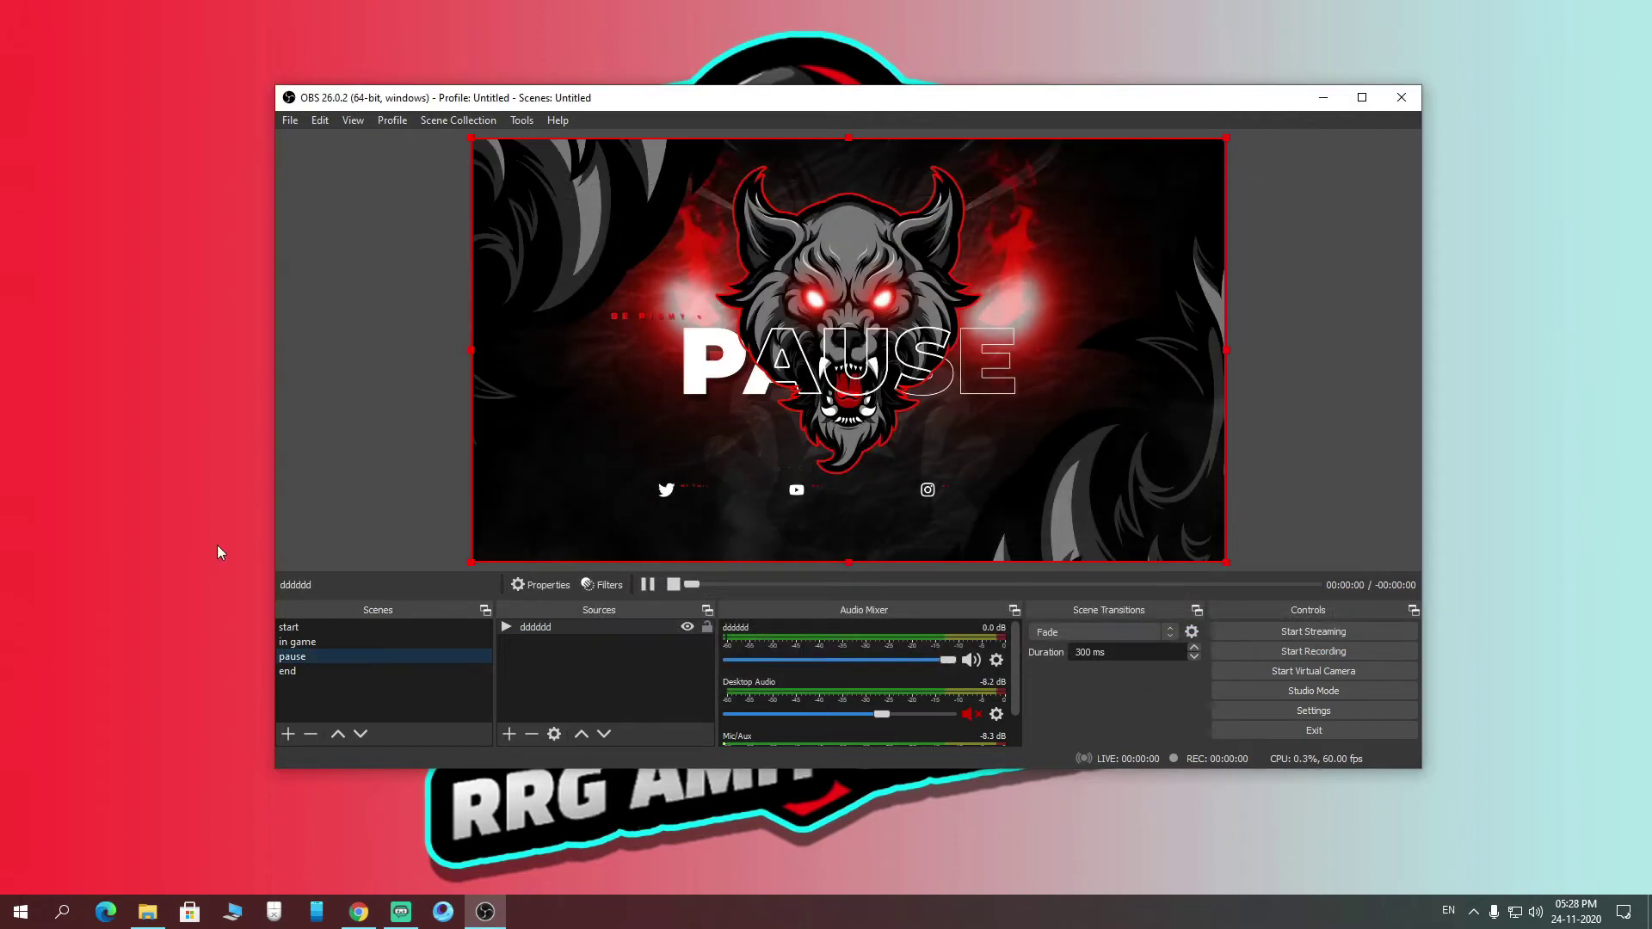
pyautogui.click(1371, 304)
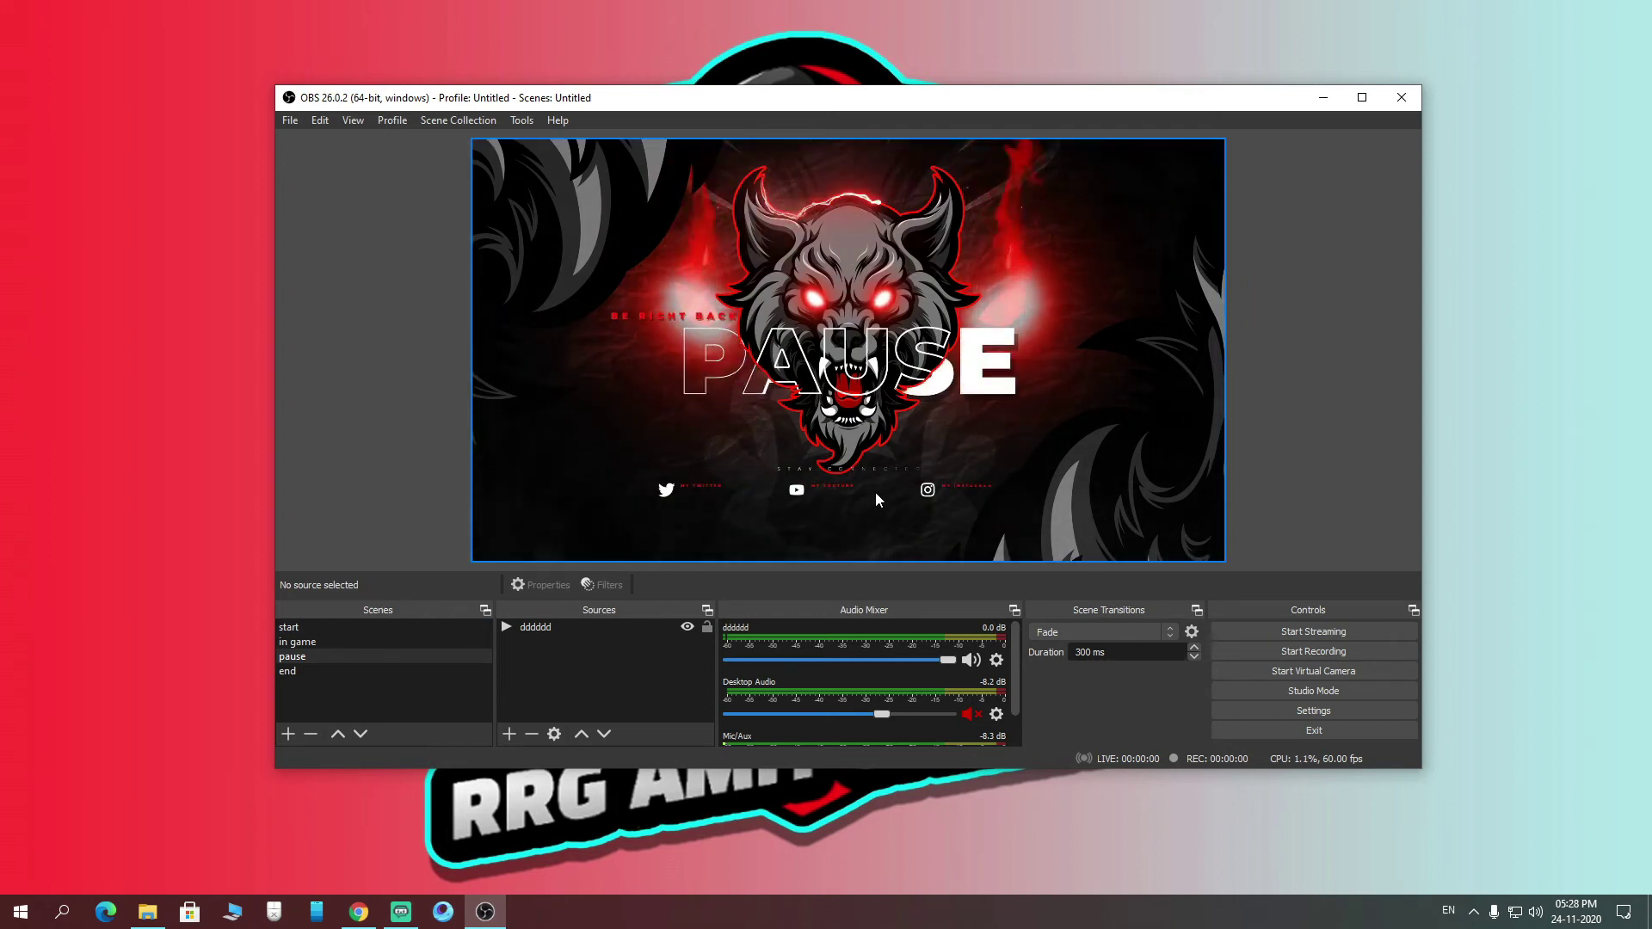
# Copy the "insta" text label from the start scene and paste it as a duplicate into the pause scene.
pyautogui.click(308, 632)
pyautogui.click(544, 628)
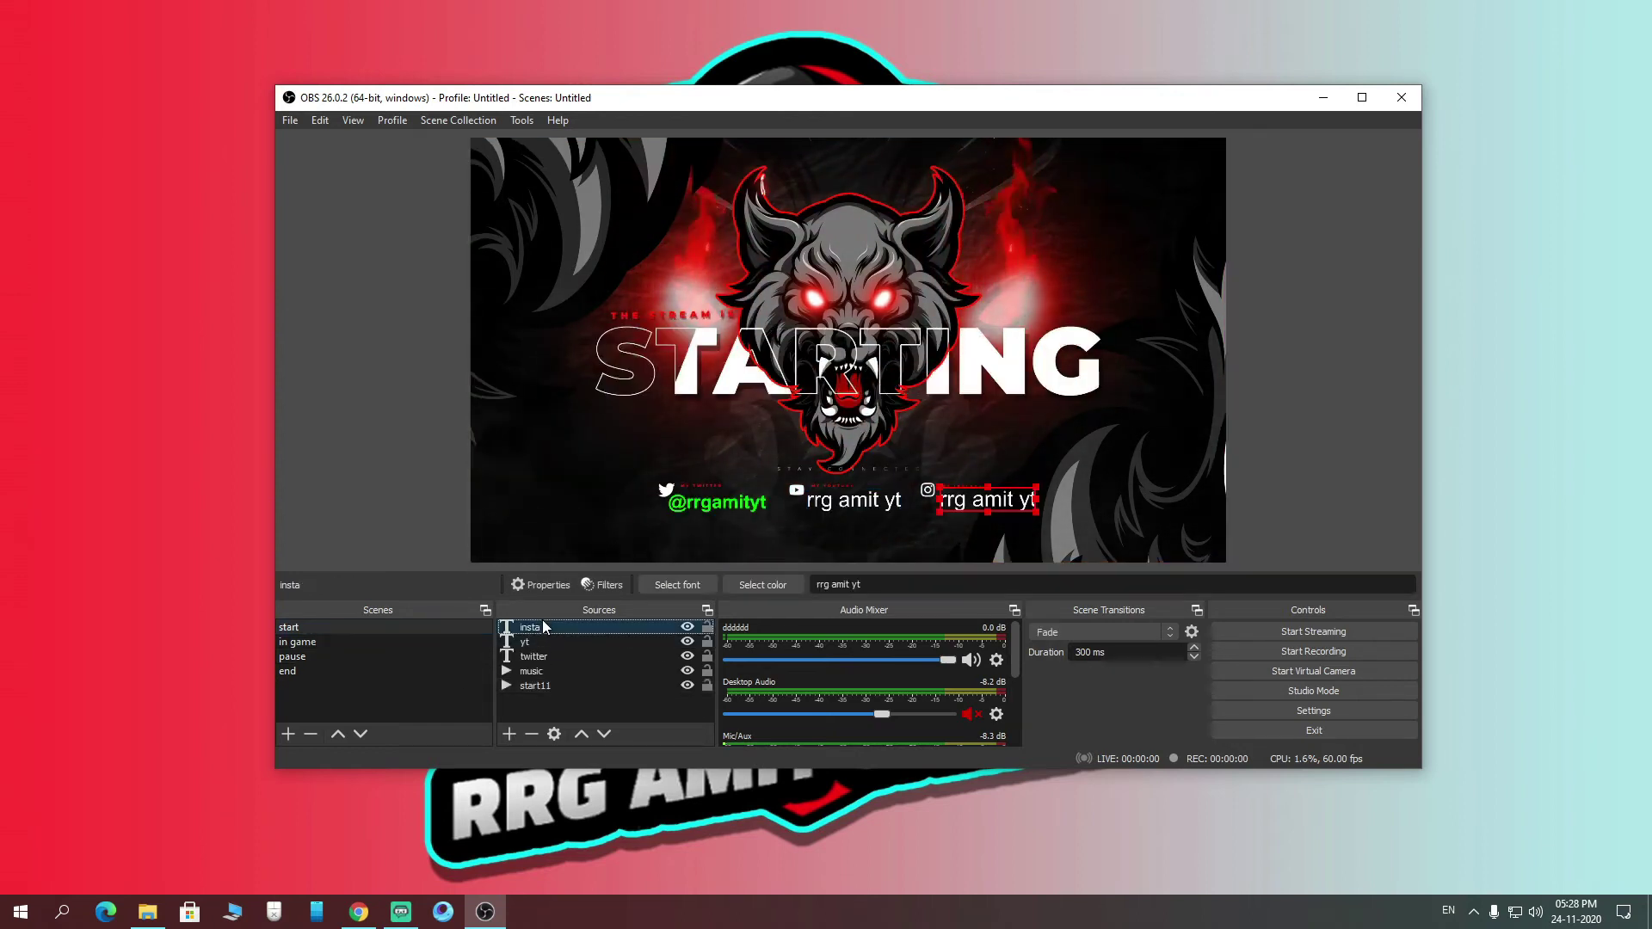
pyautogui.rightClick(591, 624)
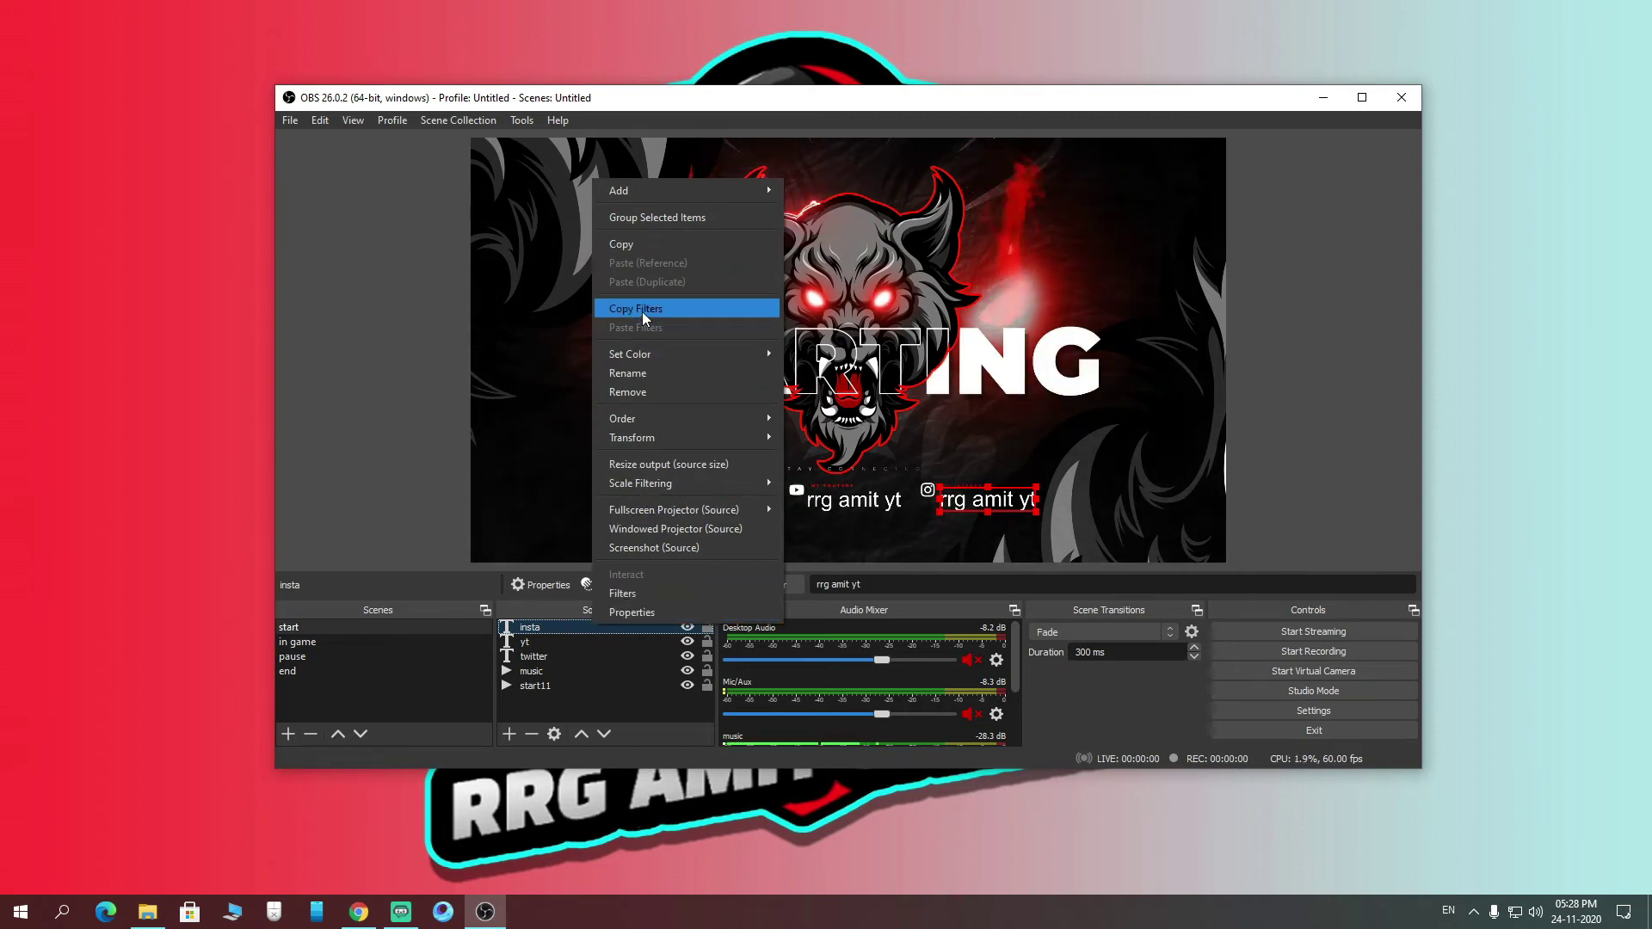
pyautogui.click(637, 244)
pyautogui.click(303, 658)
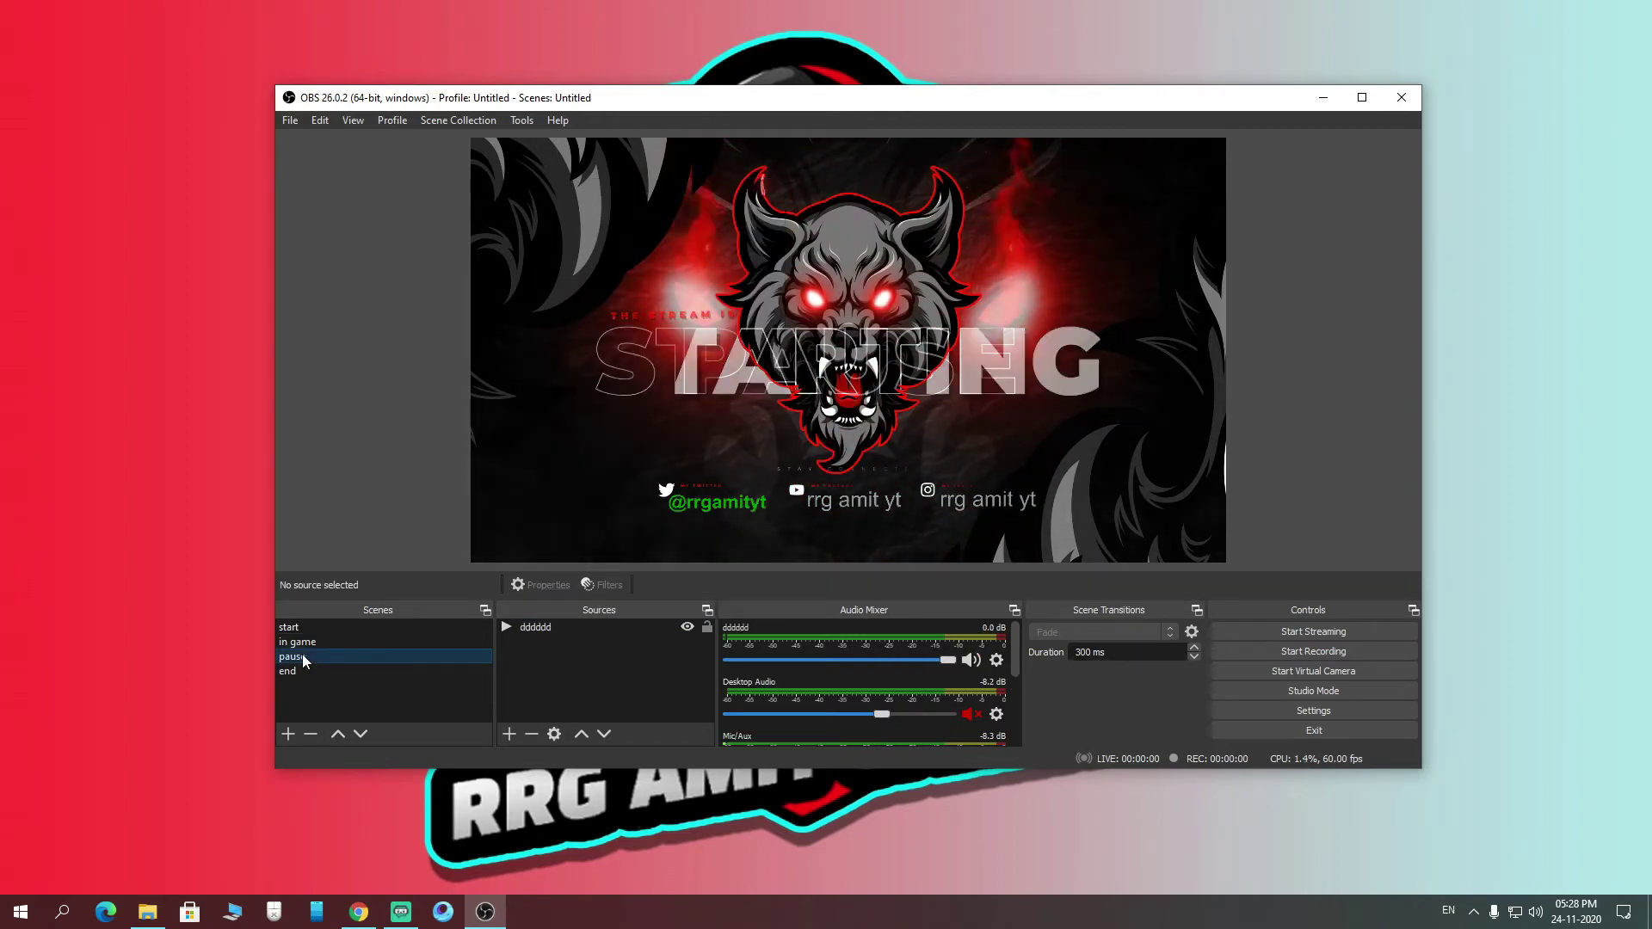
pyautogui.rightClick(566, 674)
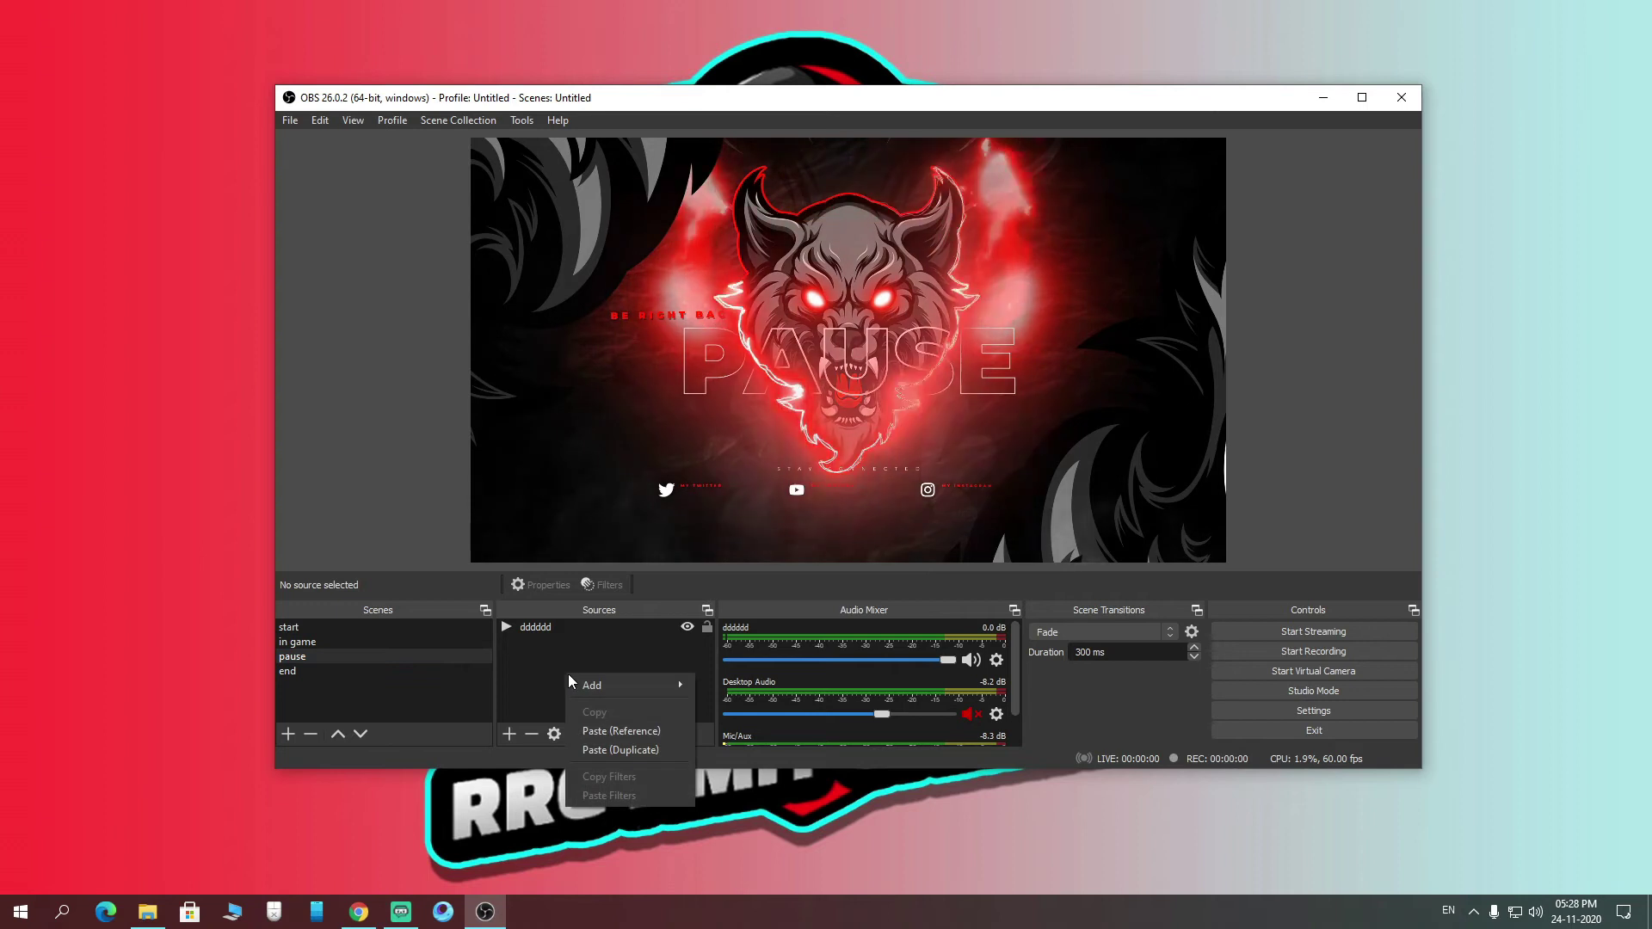
pyautogui.click(622, 749)
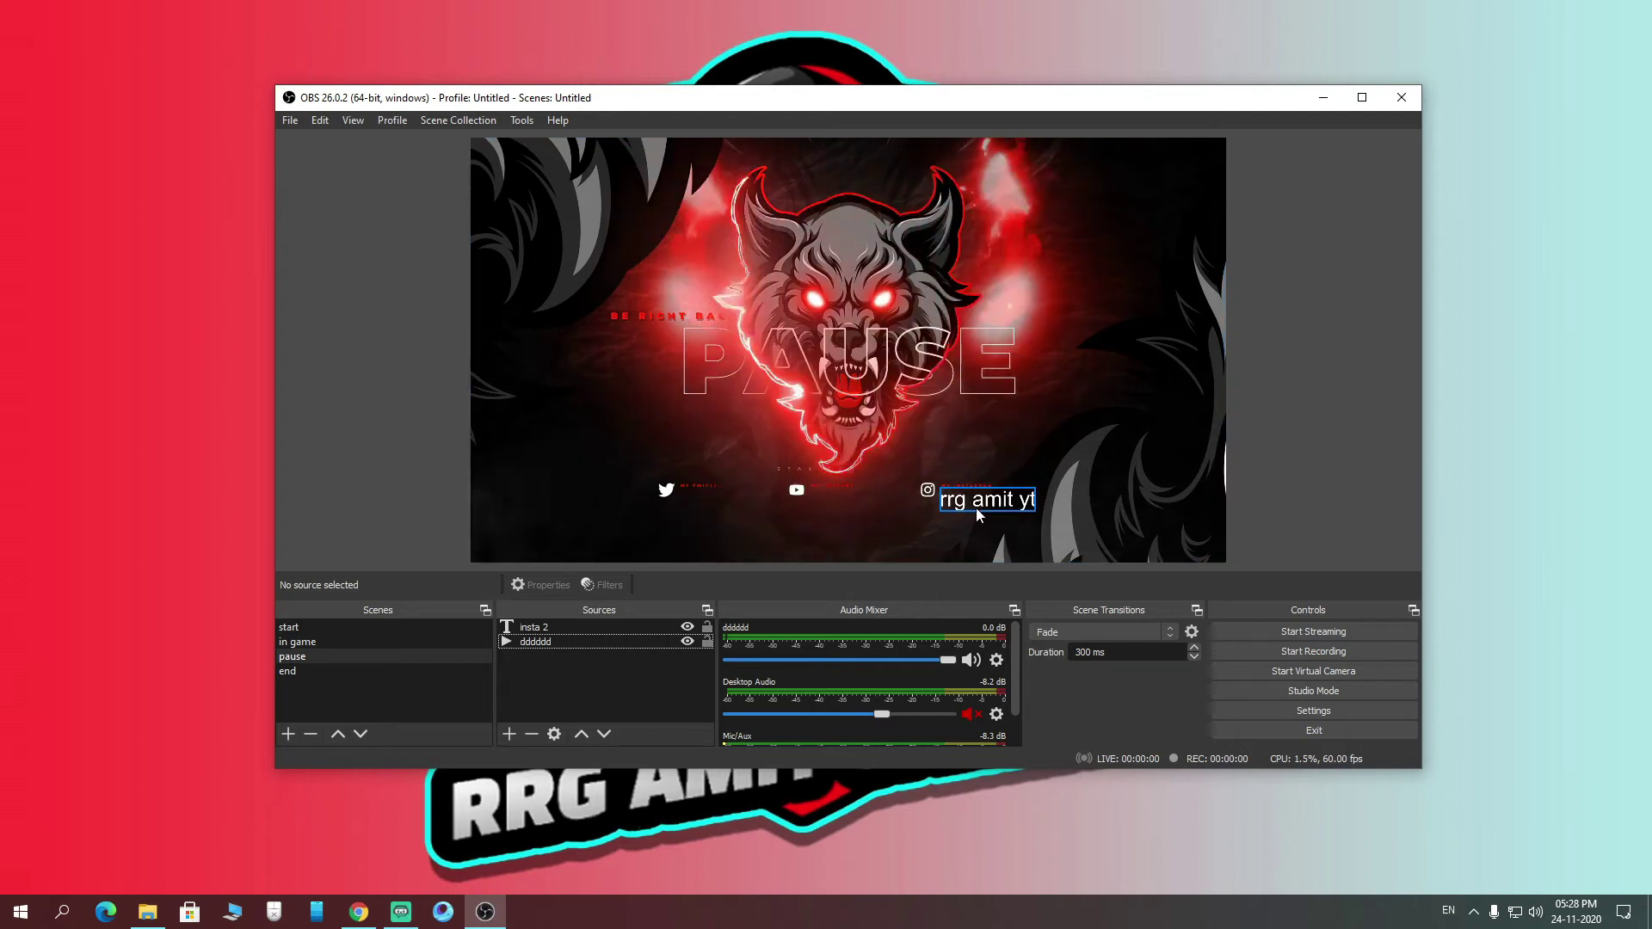
# Copy the "yt" and "twitter" text labels from the start scene and paste them as duplicates into the pause scene.
pyautogui.click(310, 628)
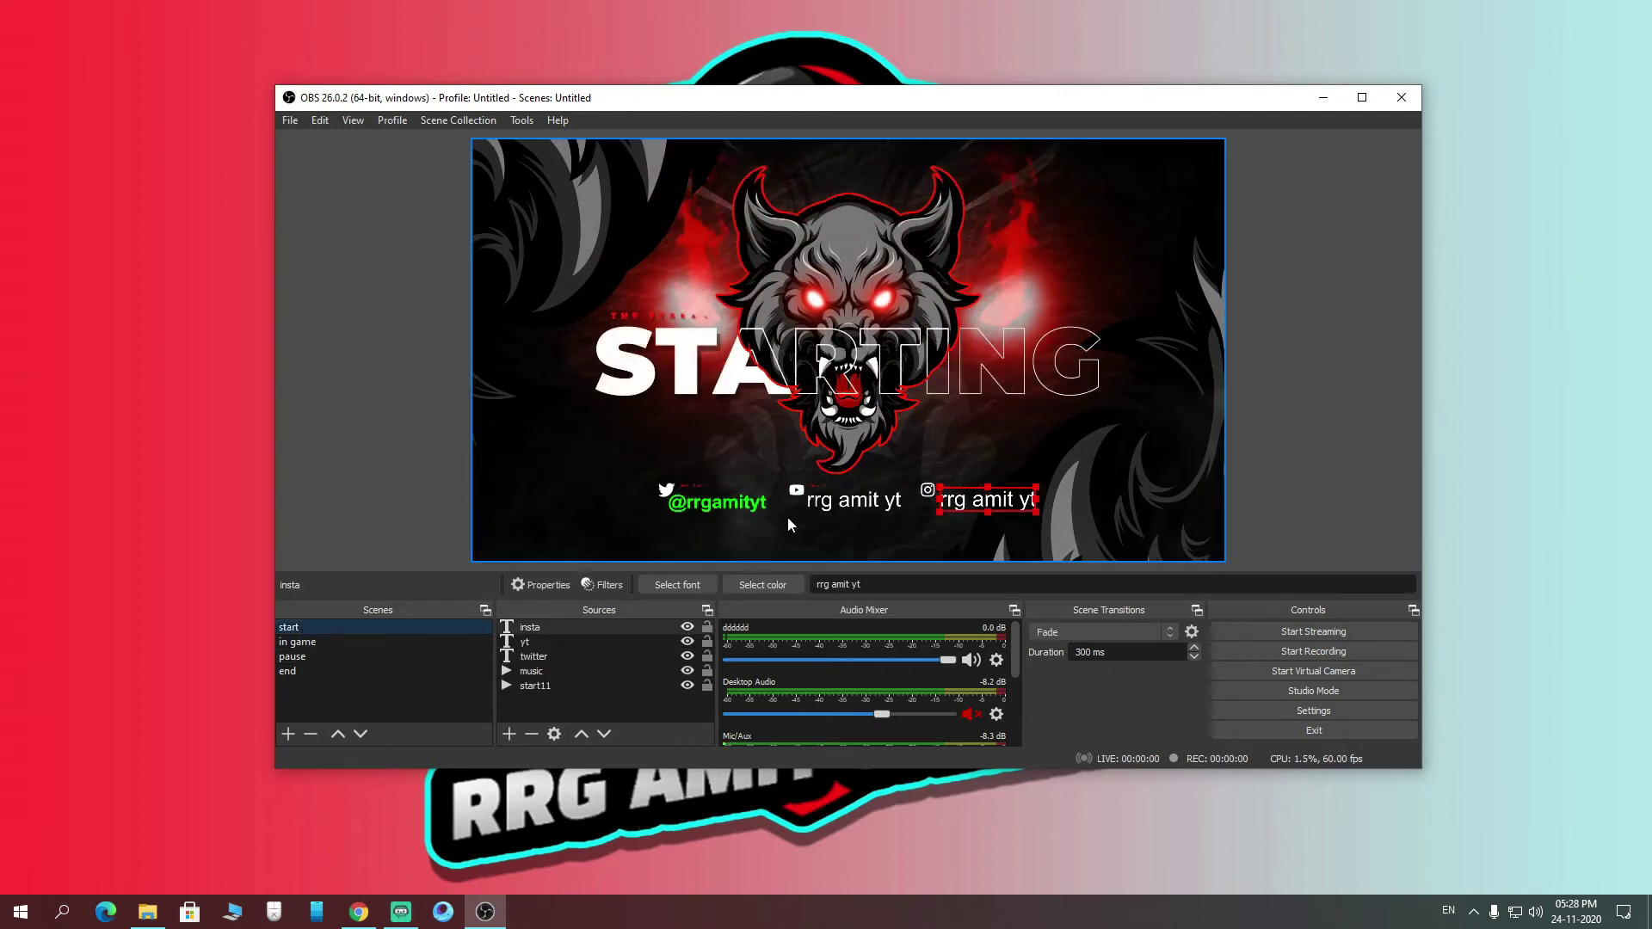
pyautogui.click(865, 492)
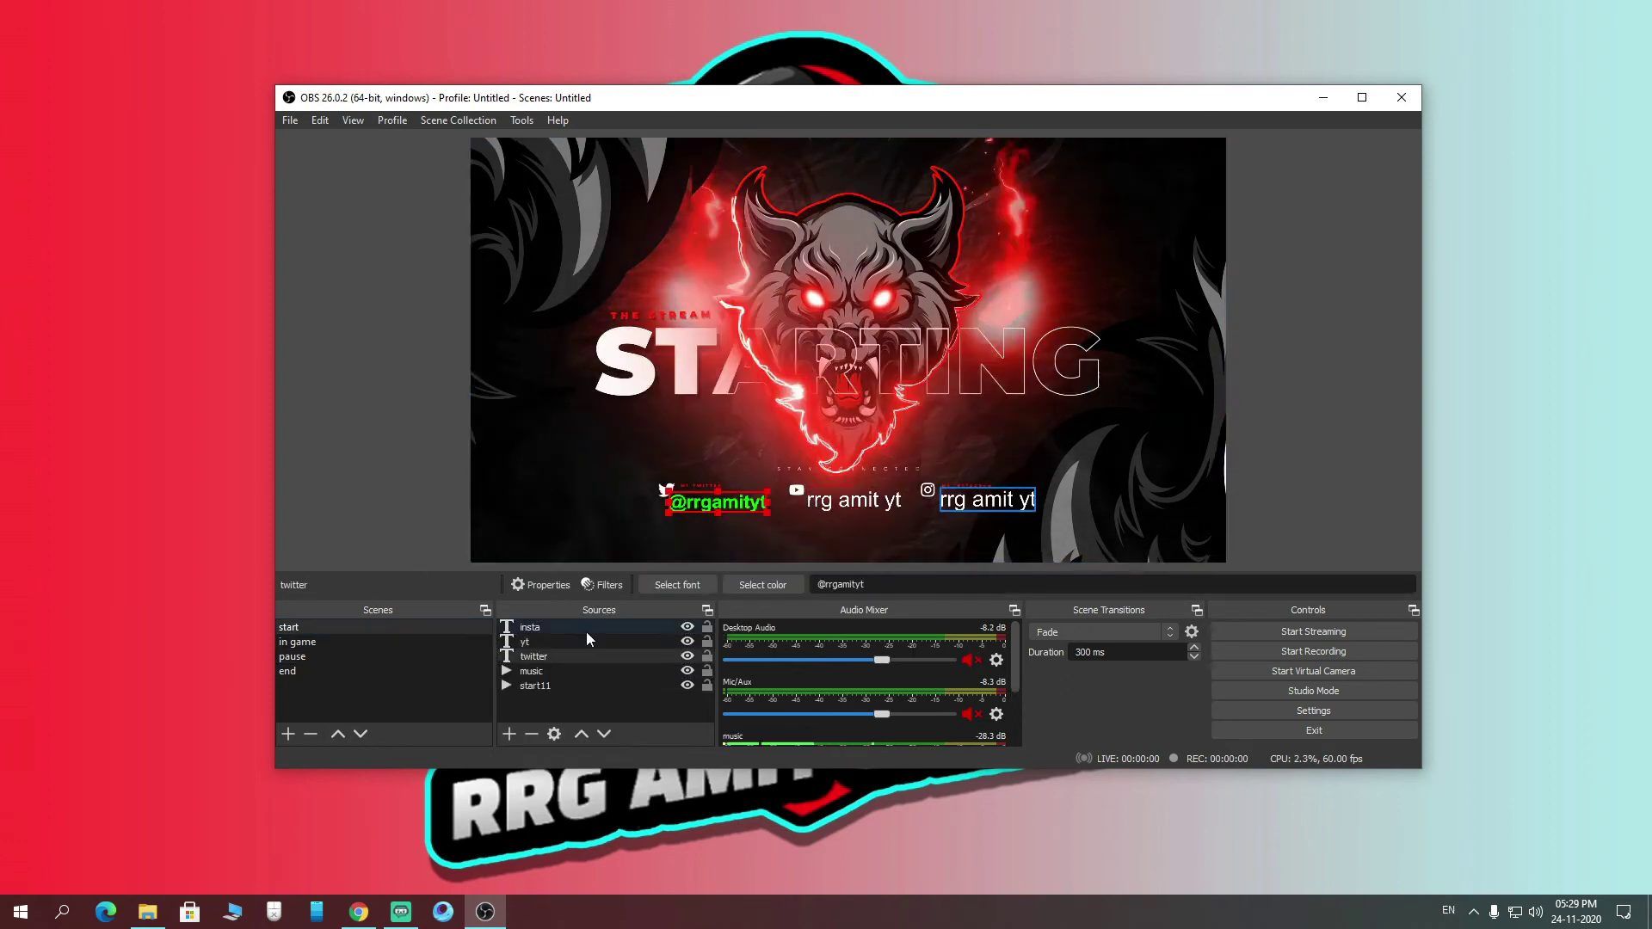
pyautogui.rightClick(546, 656)
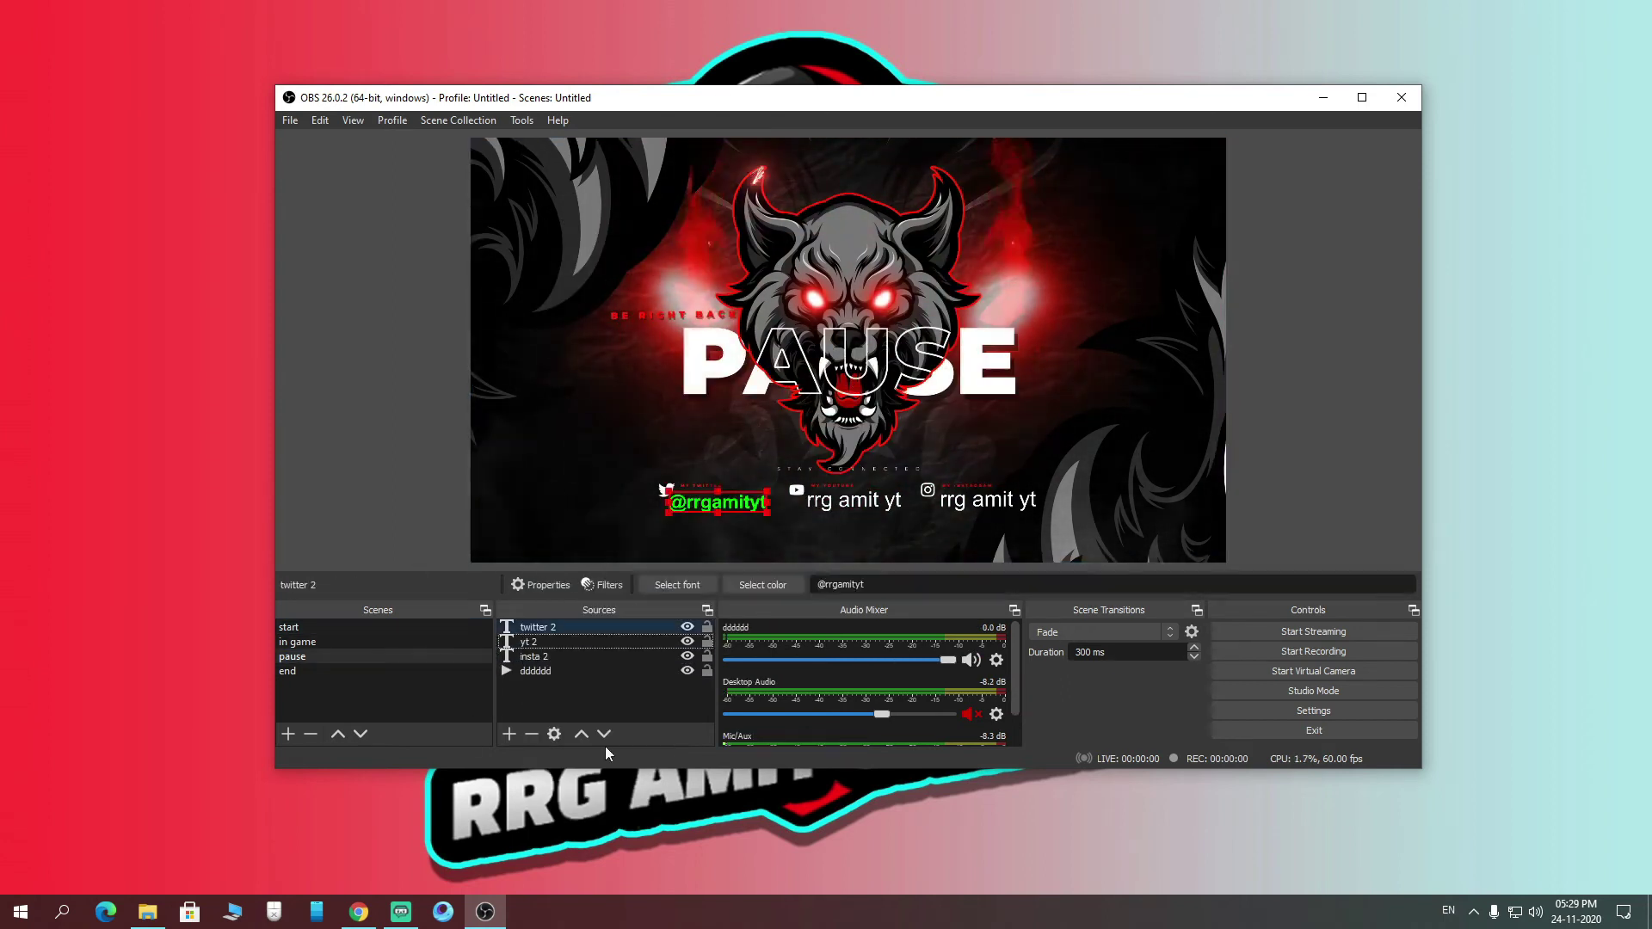
# Mute the audio of the "dddddd" overlay in the pause scene.
pyautogui.click(667, 426)
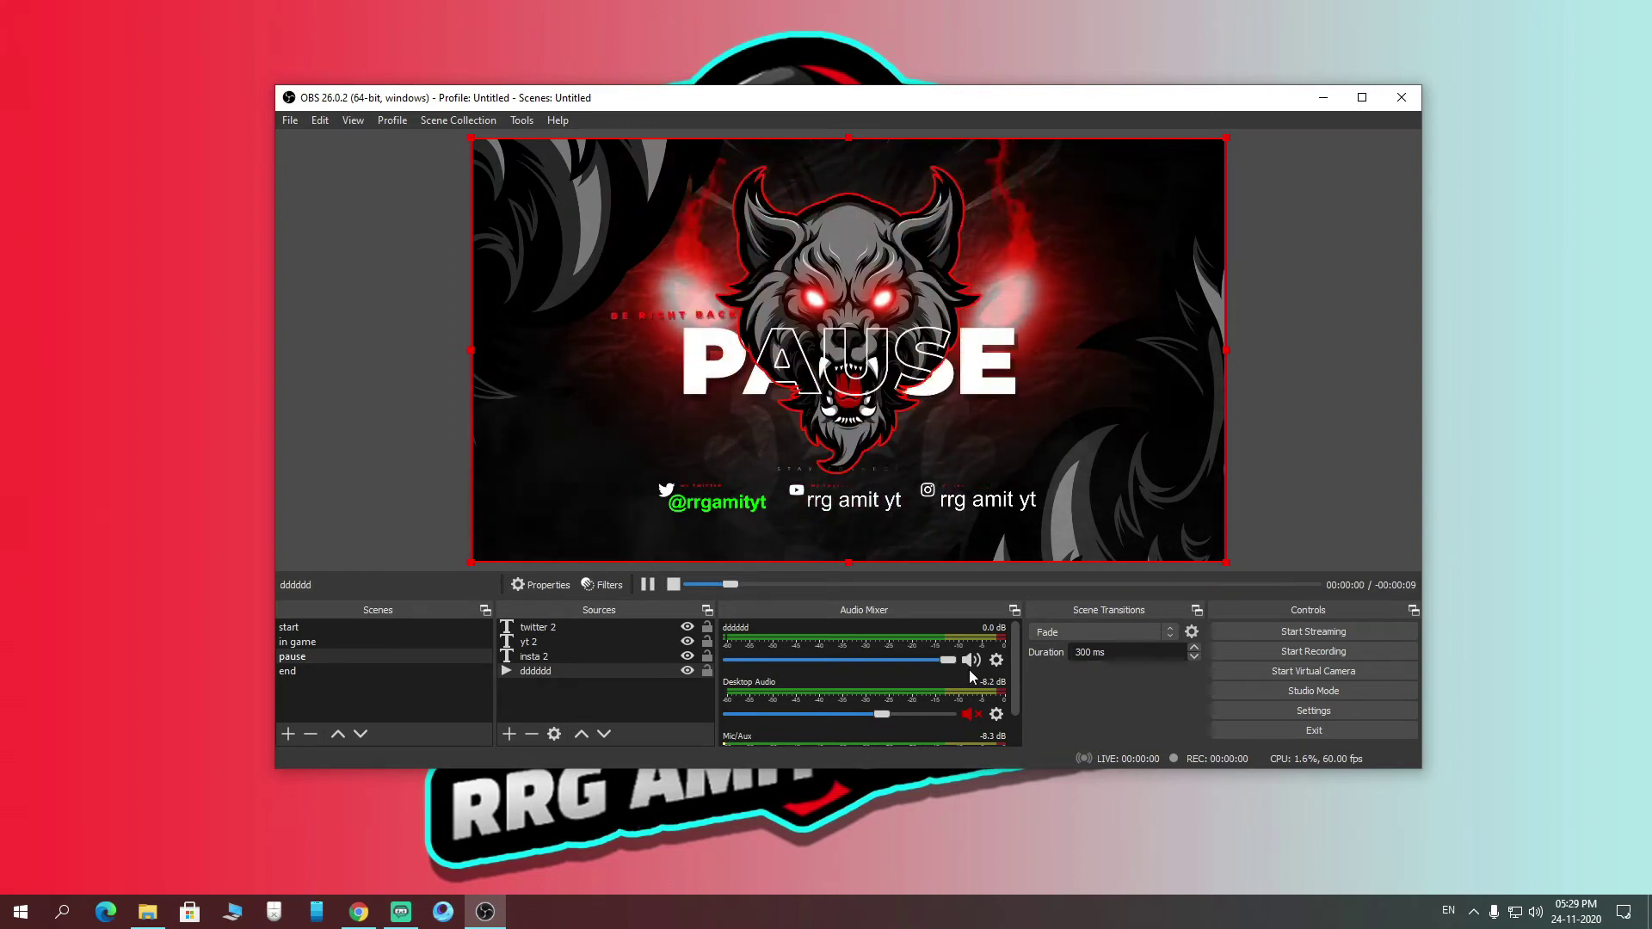
pyautogui.scroll(-1, 971, 676)
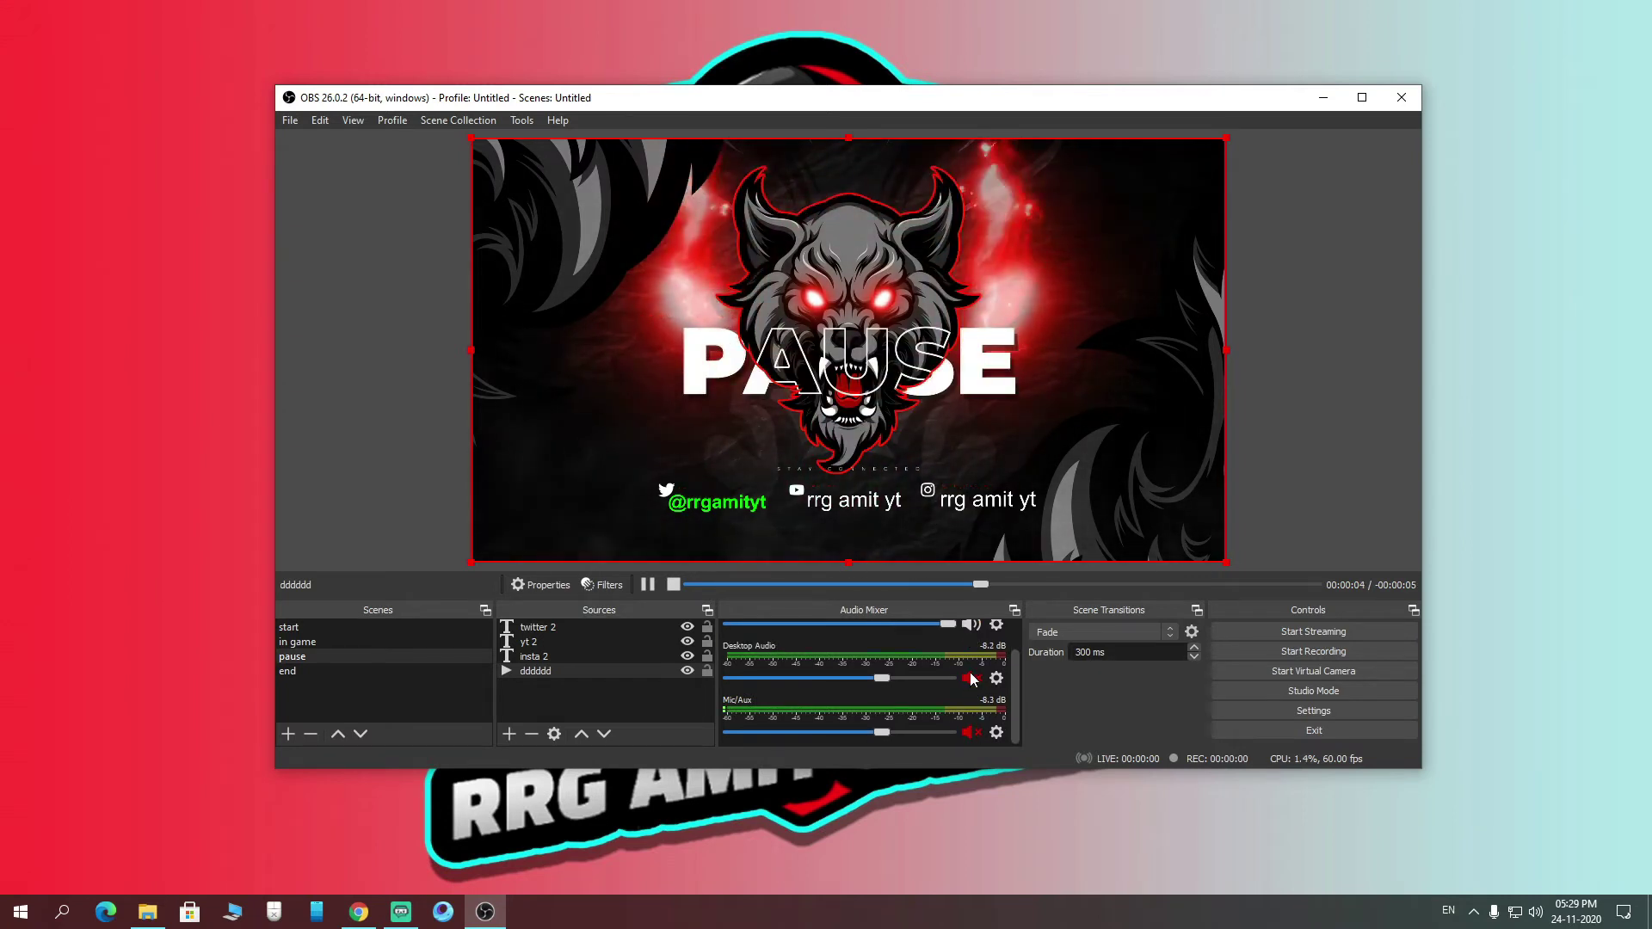
pyautogui.scroll(1, 979, 726)
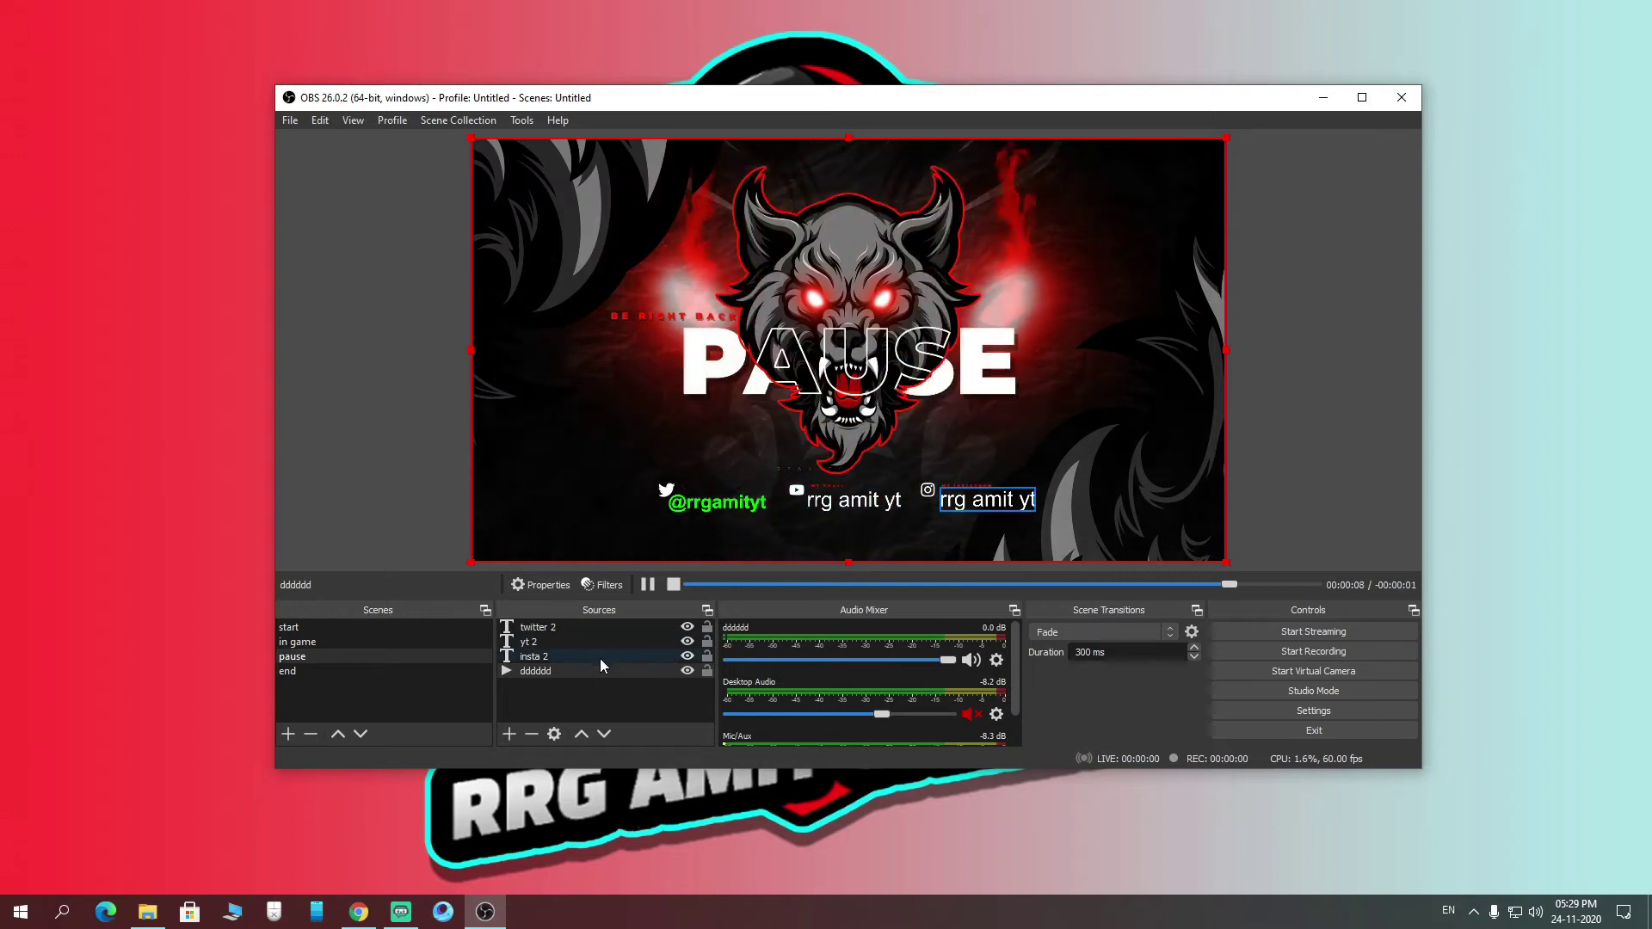
pyautogui.click(970, 660)
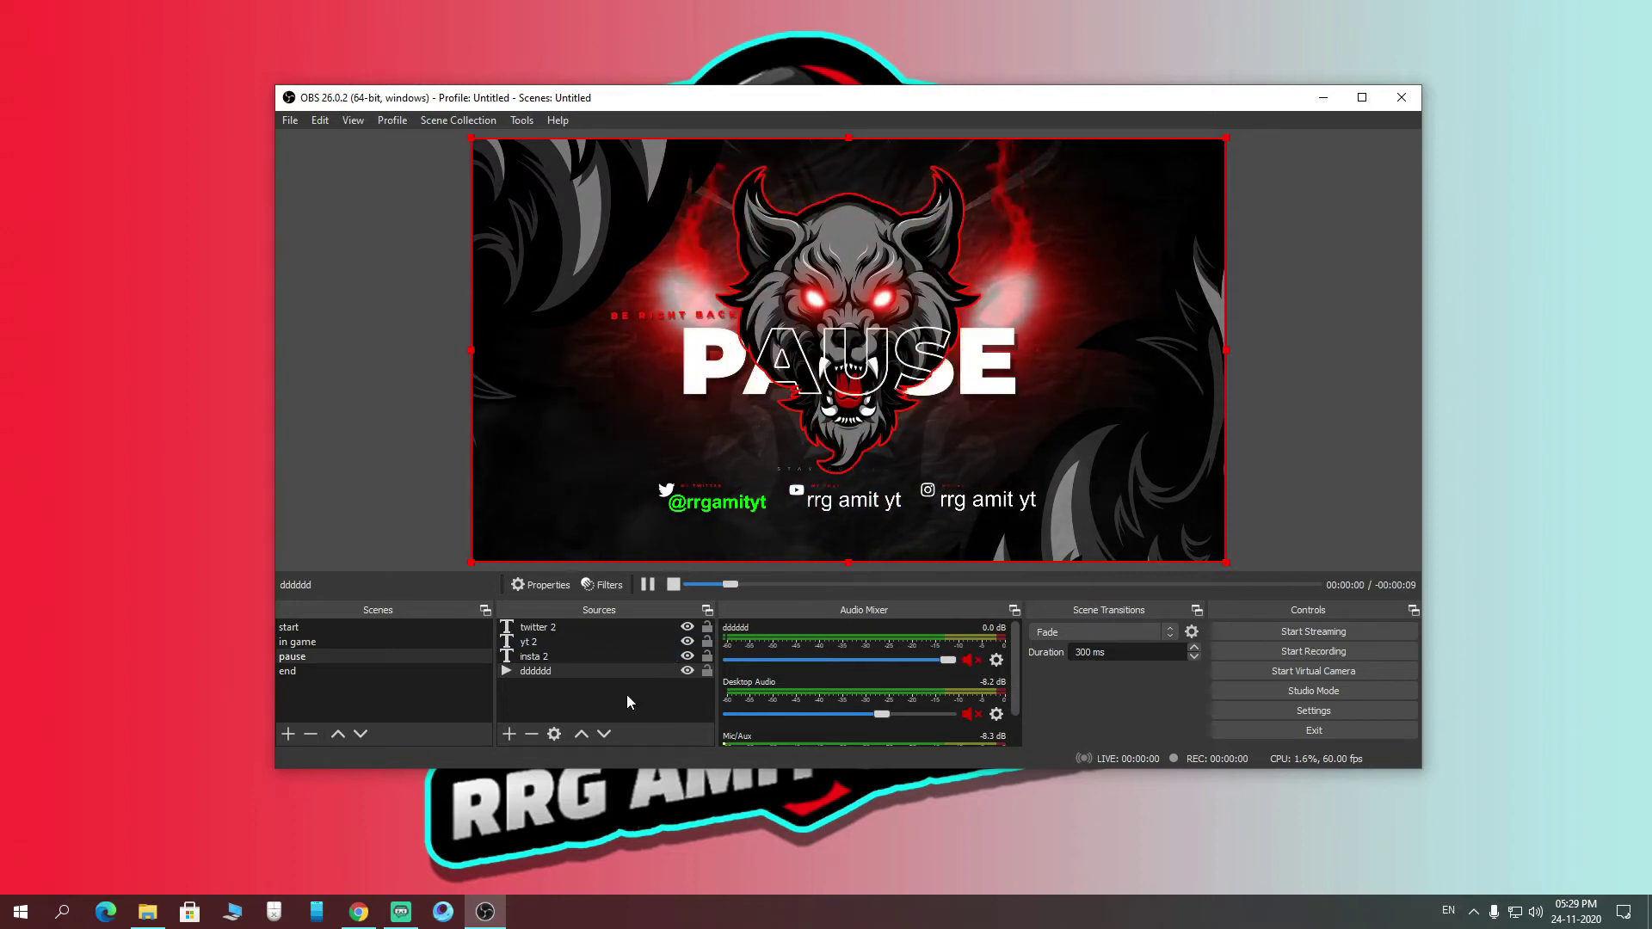
# Add a looping media source named "mhhhh" to the pause scene, using "bensound-evolution MUSIC.mp3" from the intro folder.
pyautogui.click(509, 734)
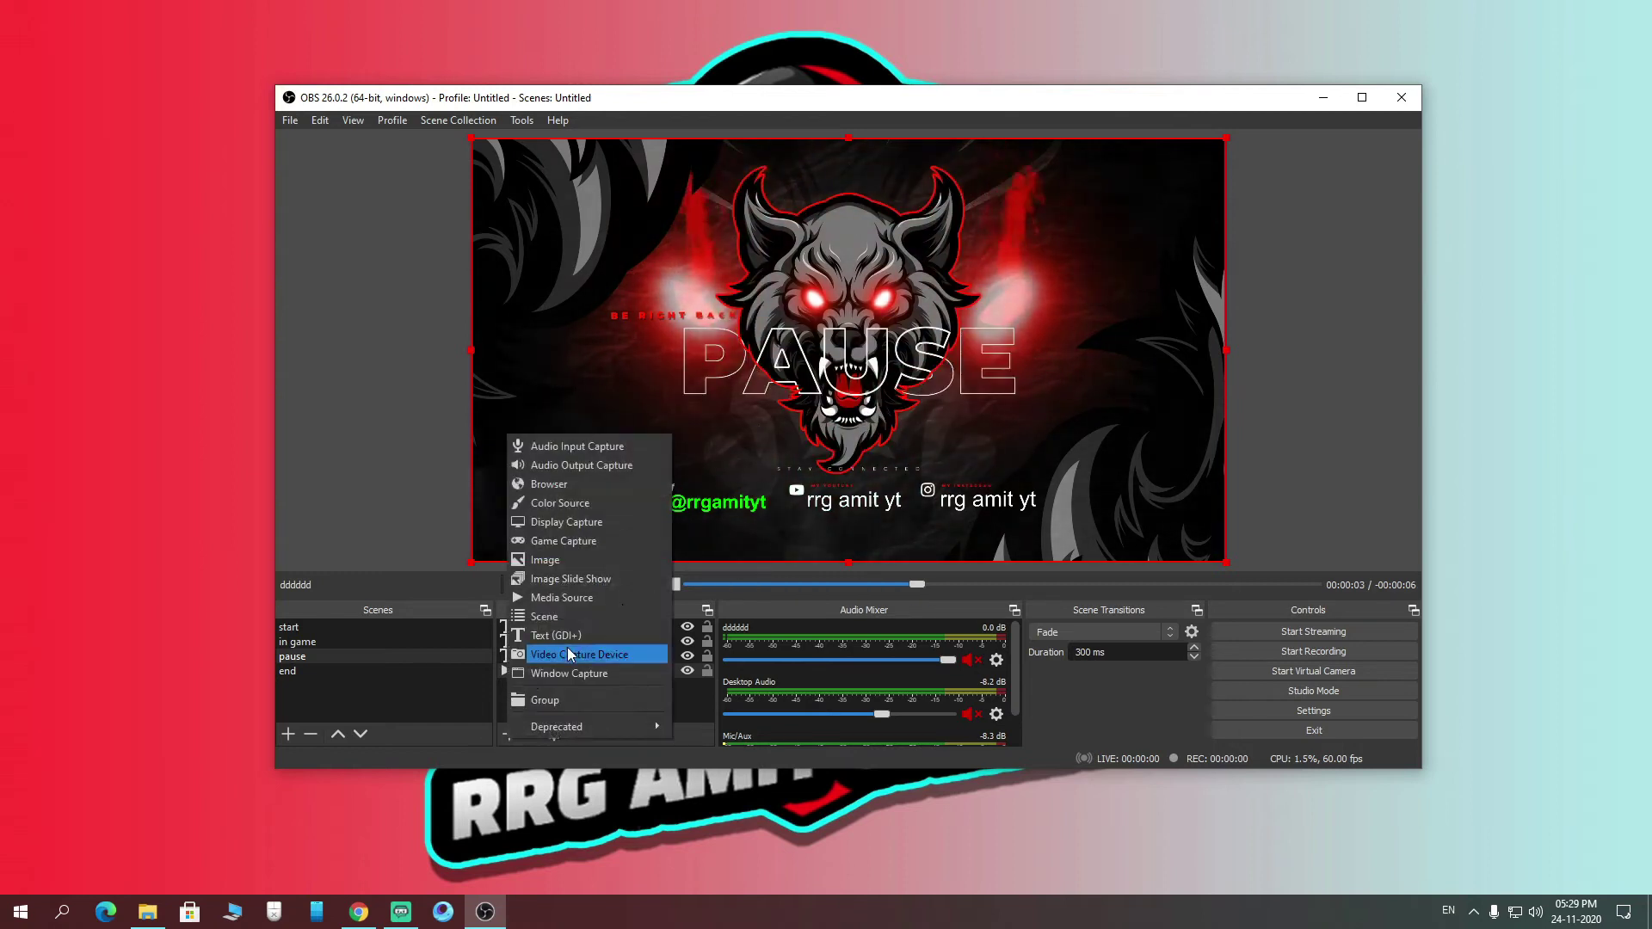
pyautogui.click(594, 597)
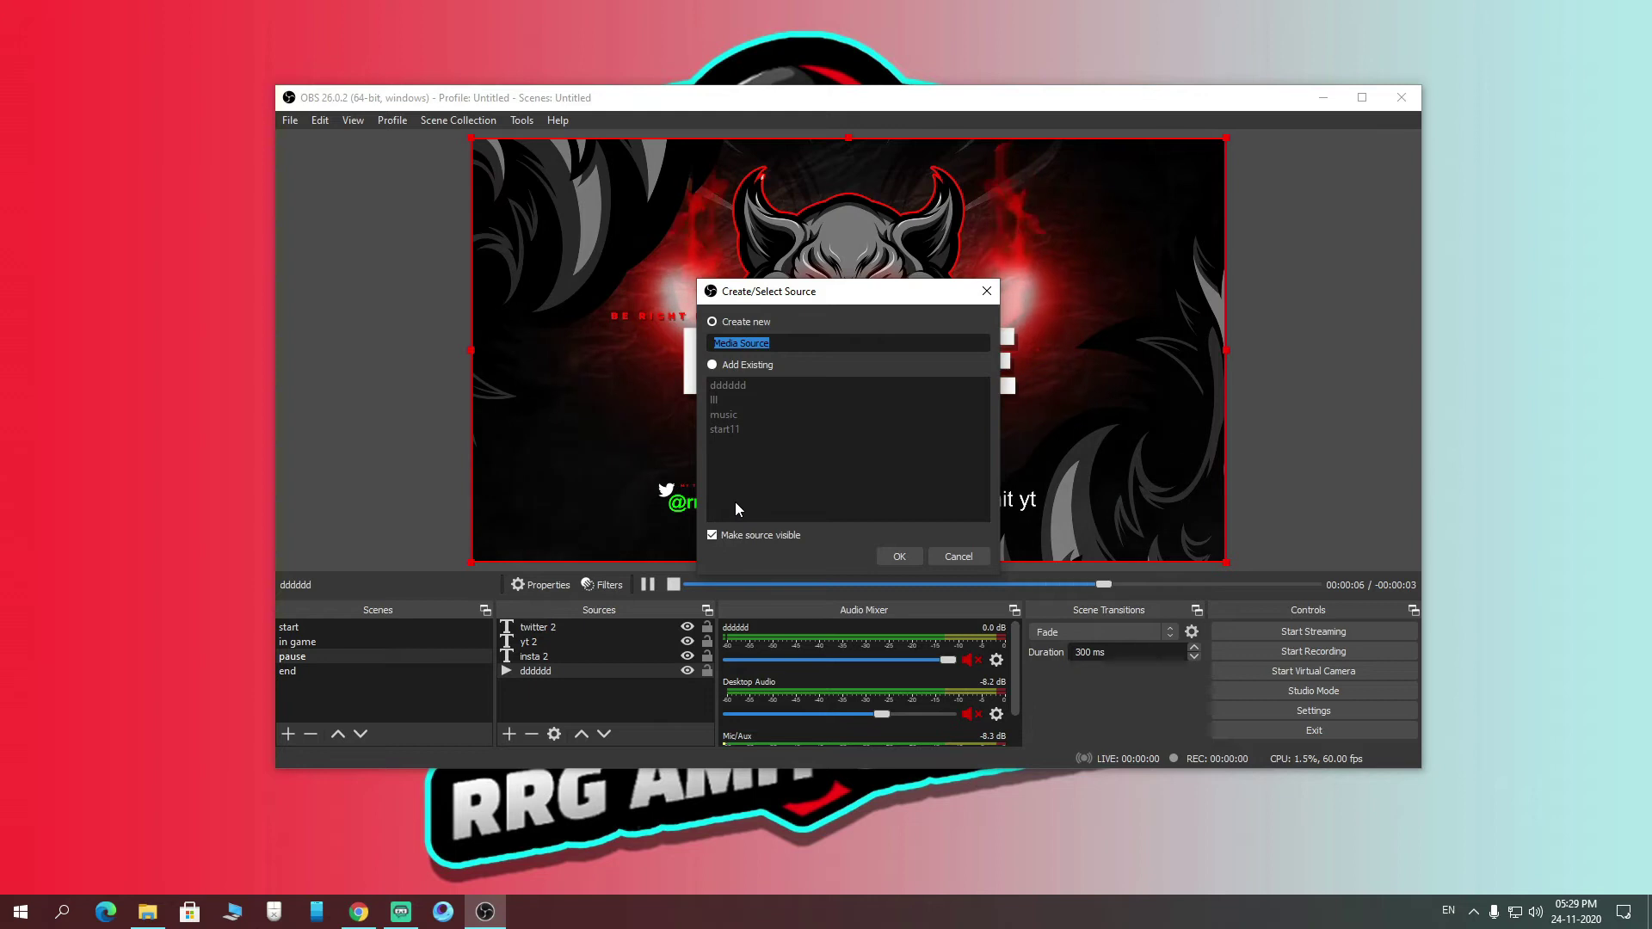
pyautogui.write('mhhhh')
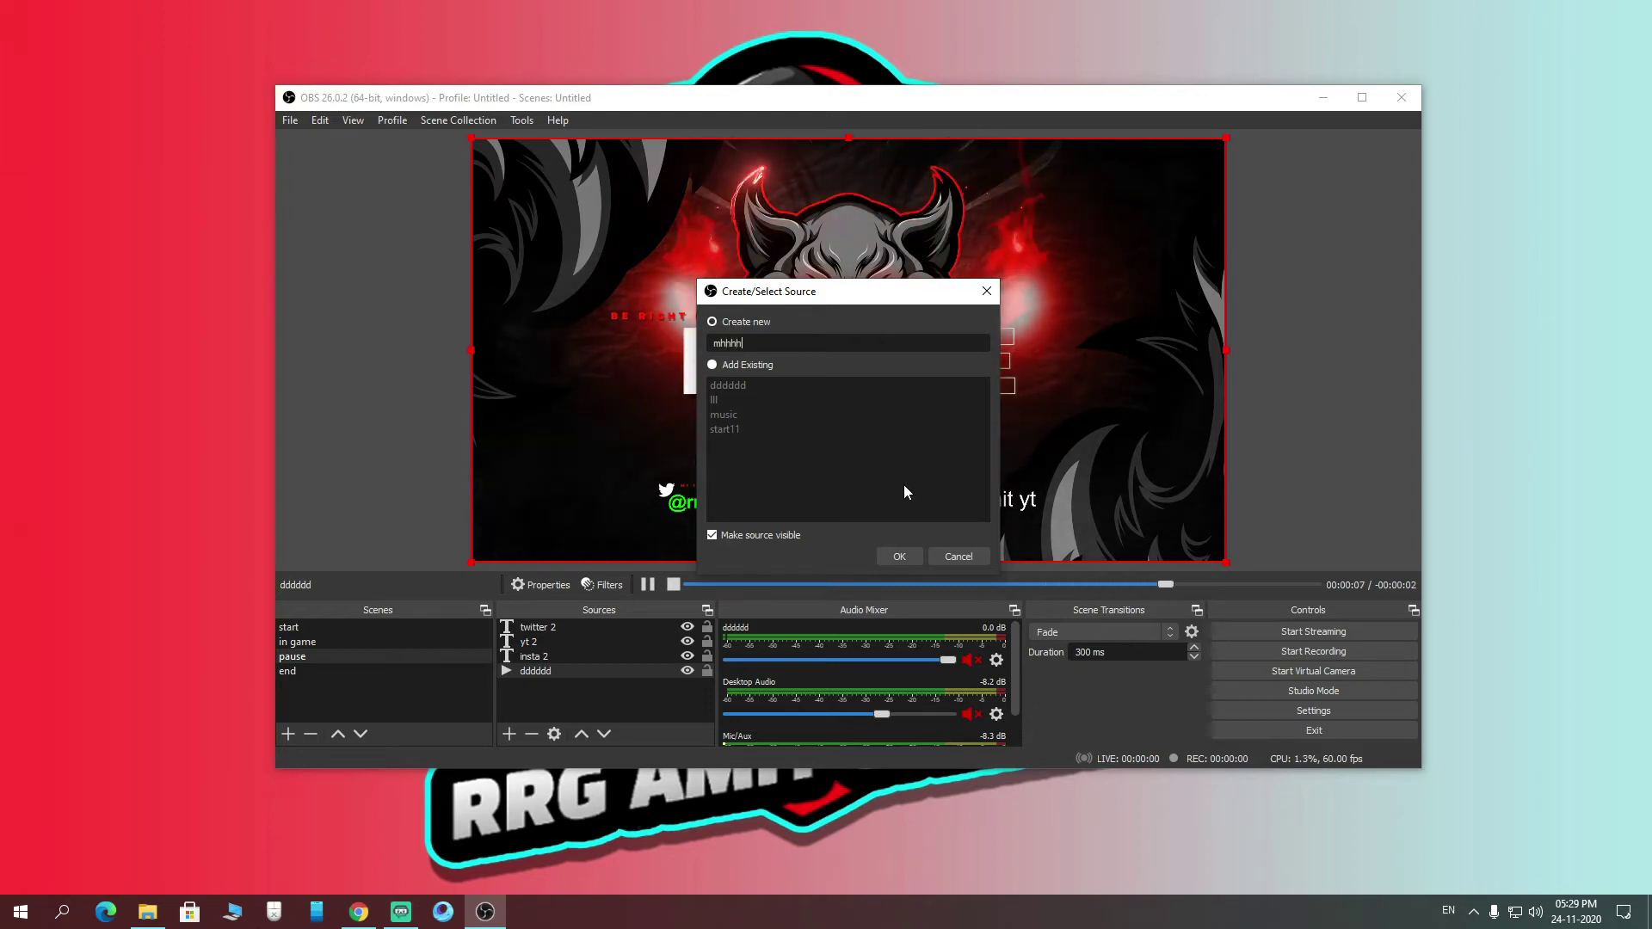
pyautogui.click(895, 558)
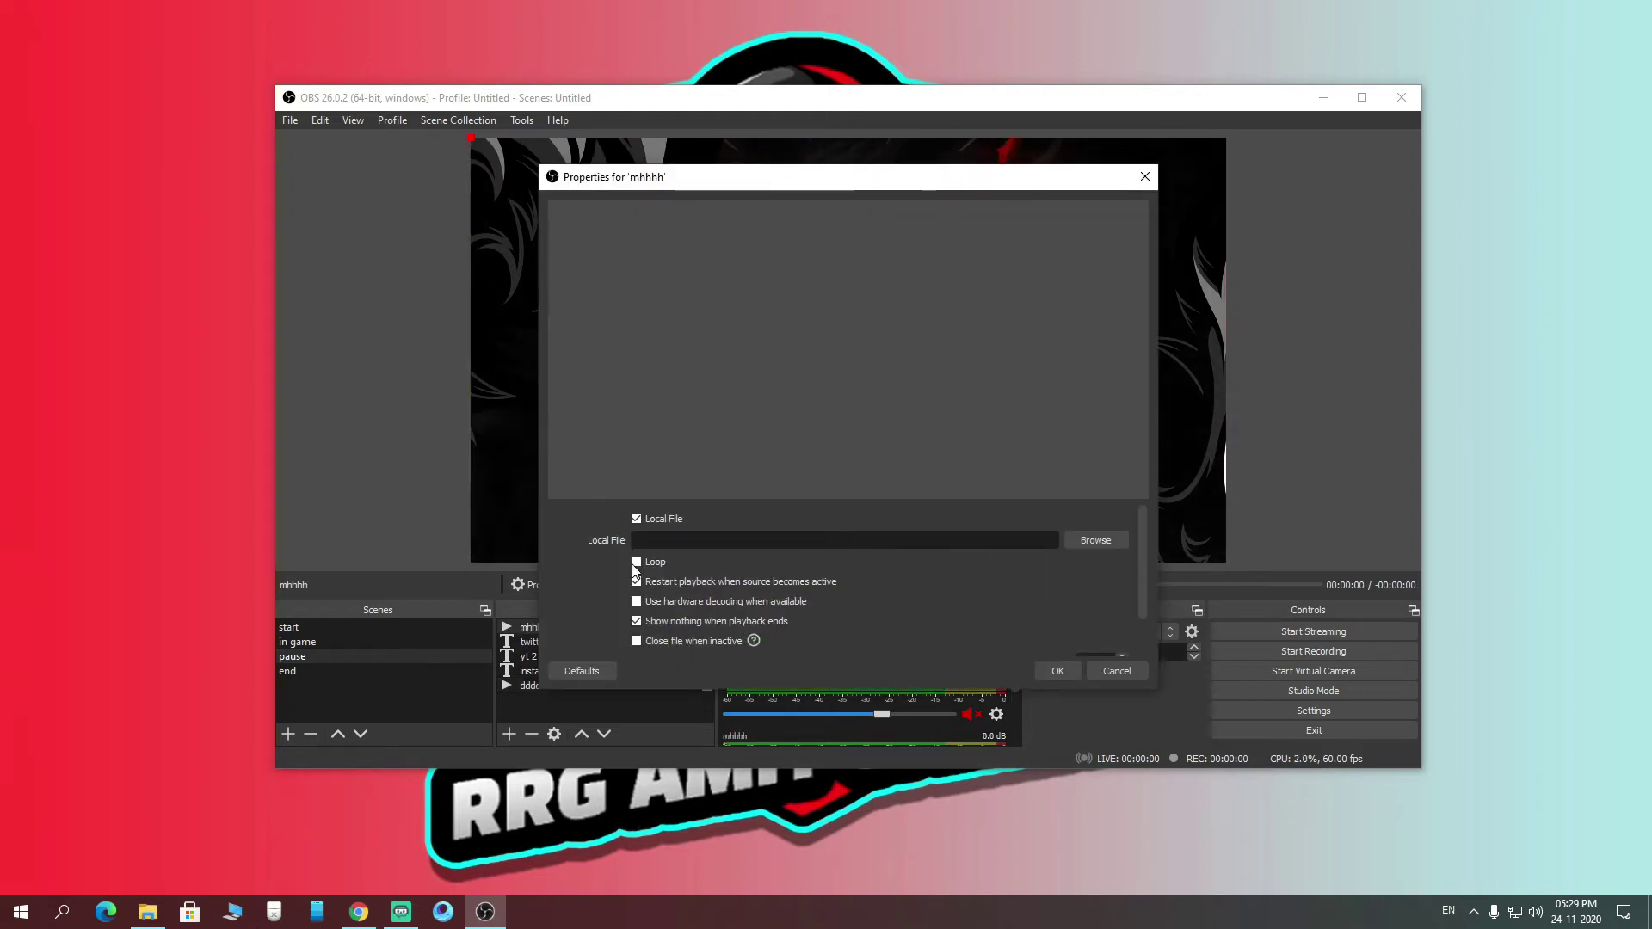
pyautogui.click(1095, 540)
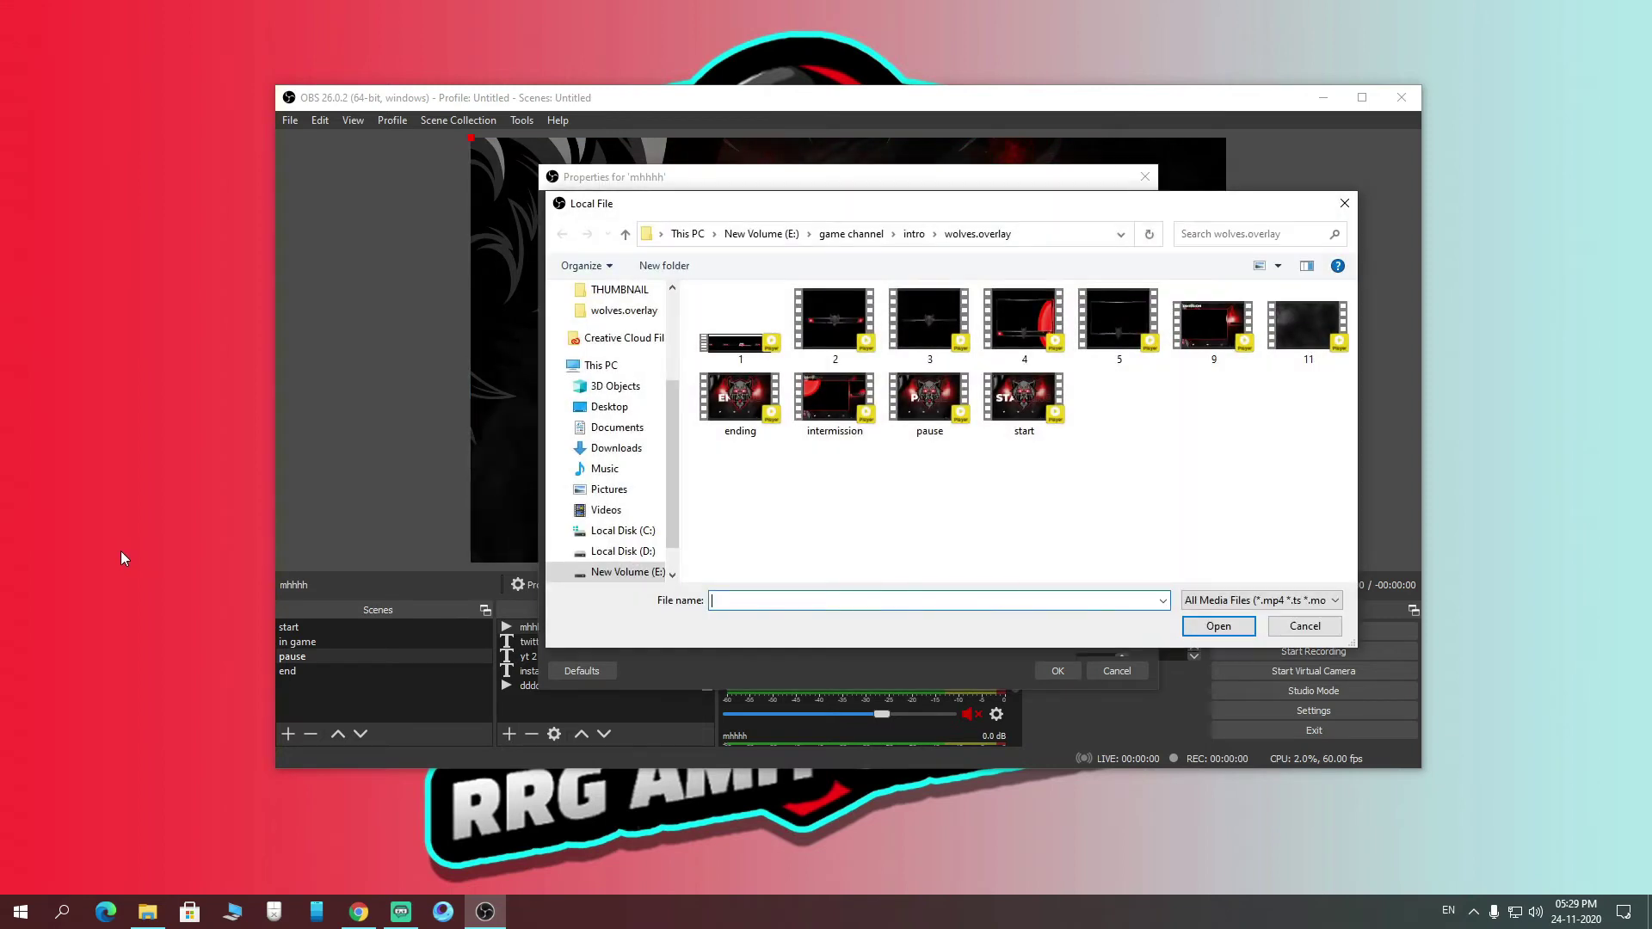
pyautogui.click(625, 236)
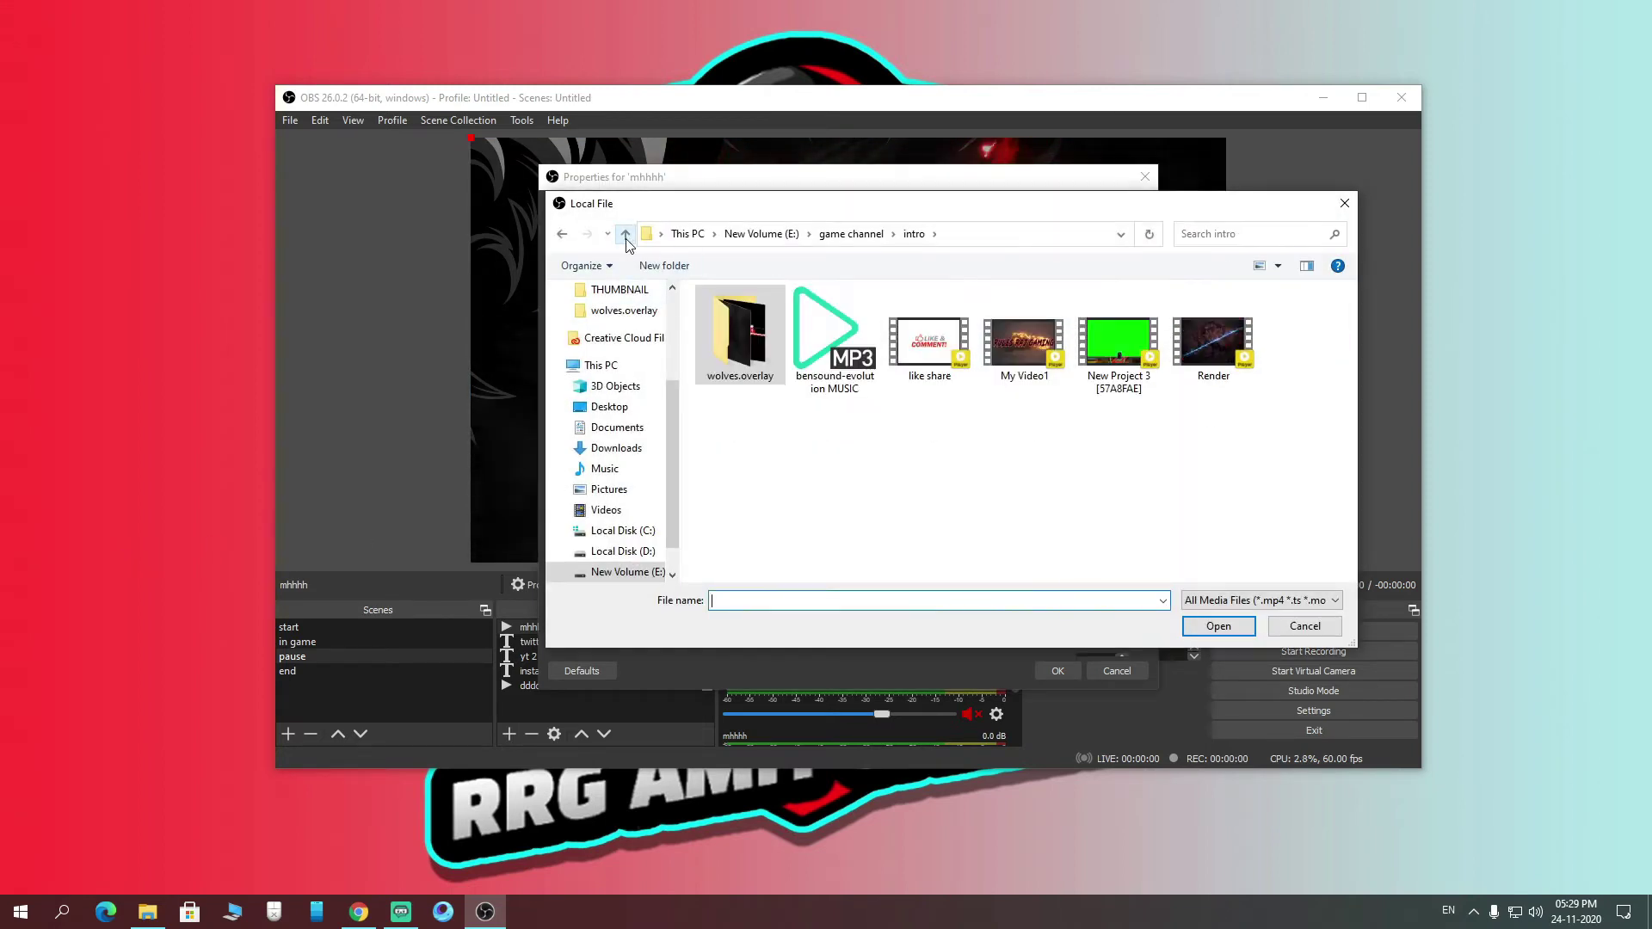
pyautogui.doubleClick(825, 337)
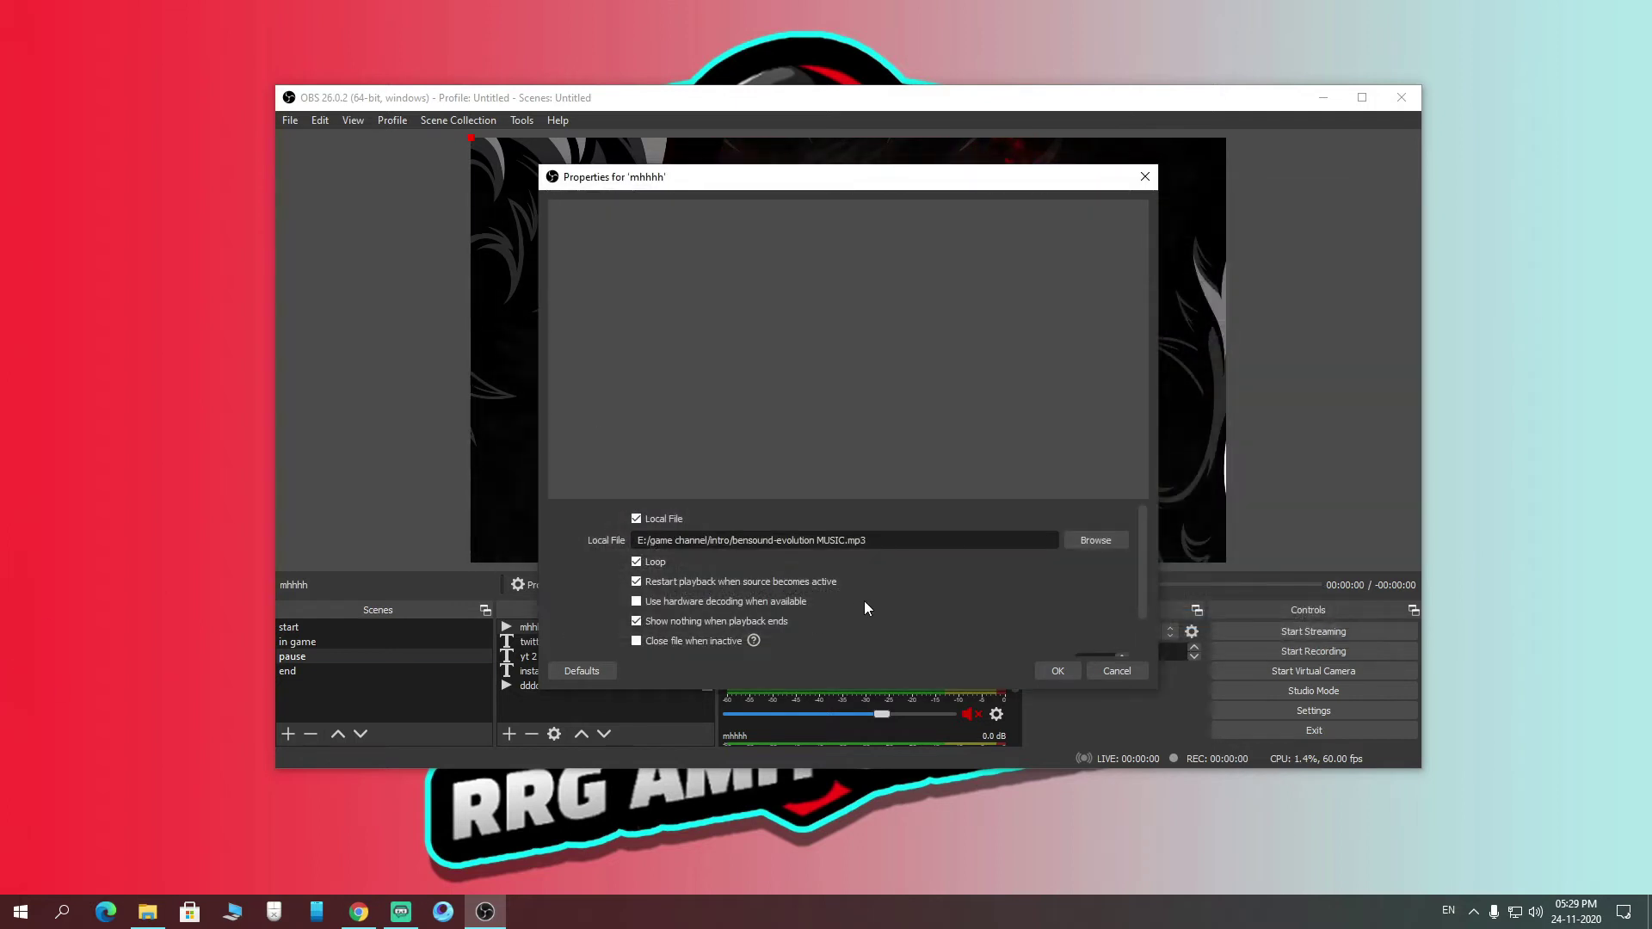
pyautogui.click(1057, 672)
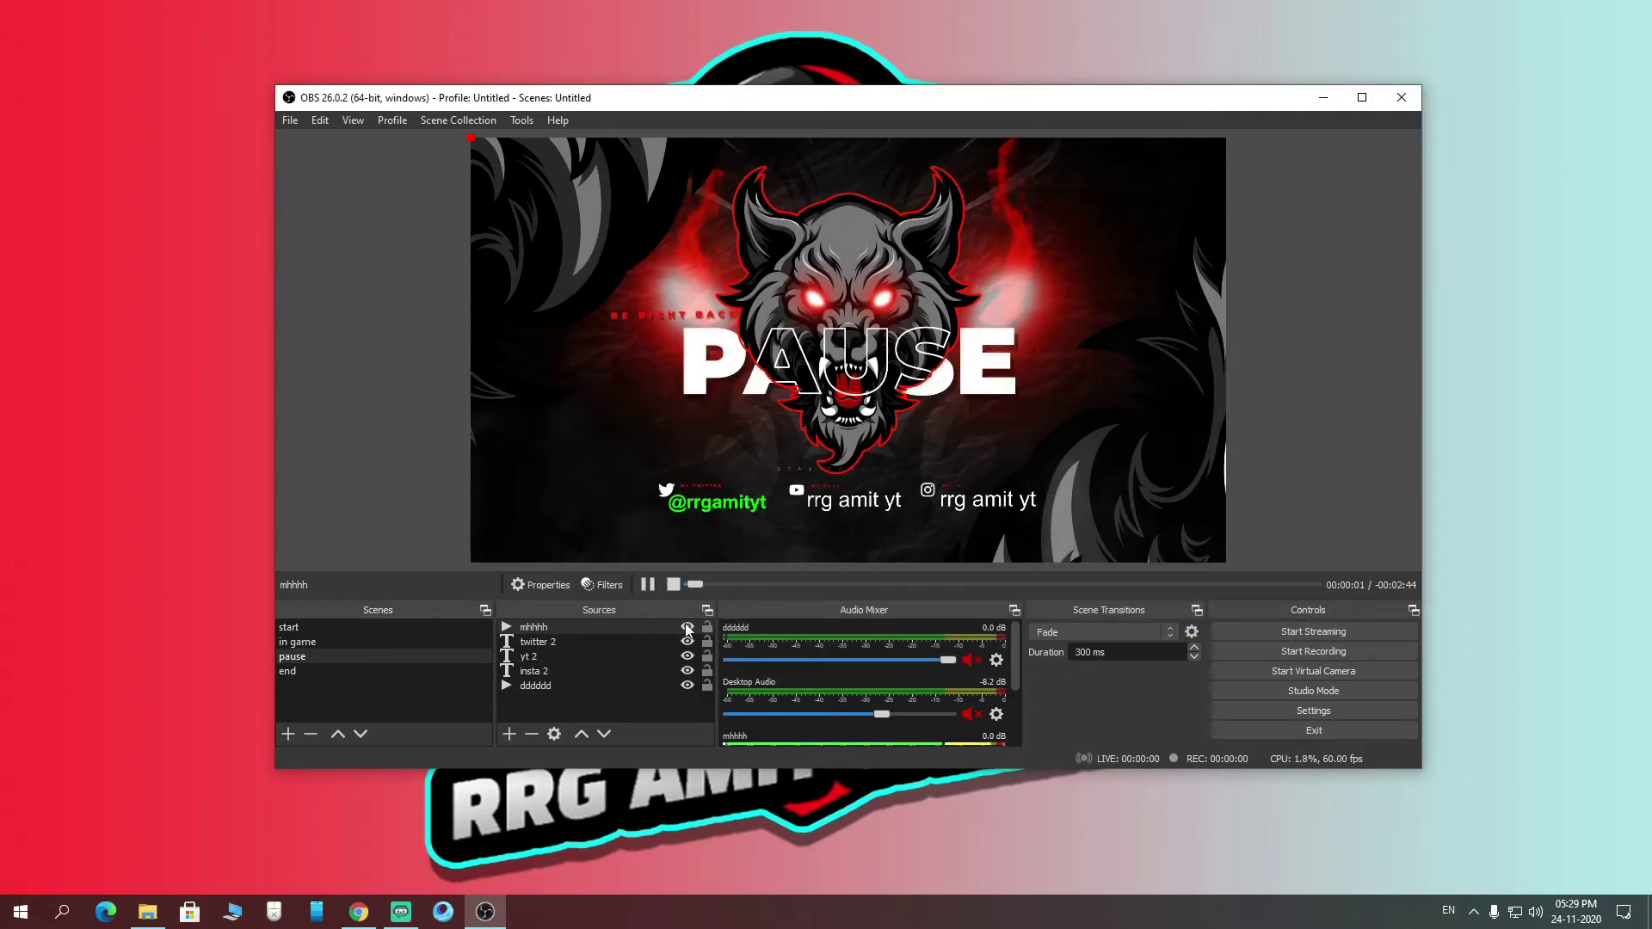
# Lower the volume of the "mhhhh" background music to about -50.2 dB.
pyautogui.scroll(-2, 902, 685)
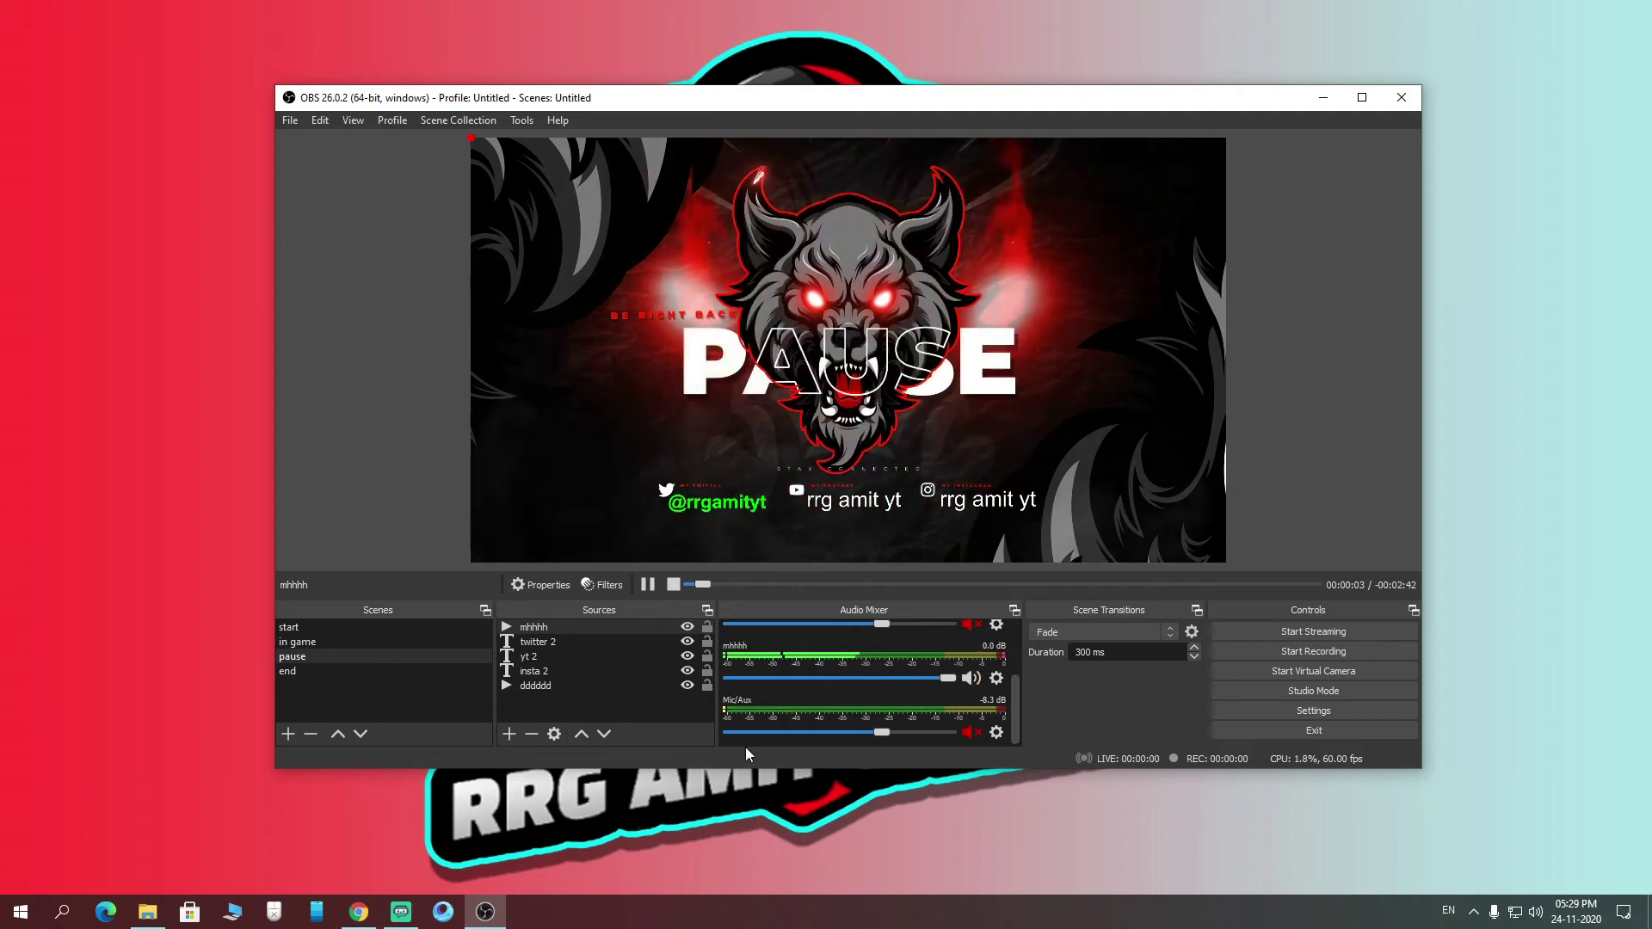
pyautogui.click(902, 679)
pyautogui.moveTo(891, 678); pyautogui.dragTo(776, 679)
pyautogui.click(633, 698)
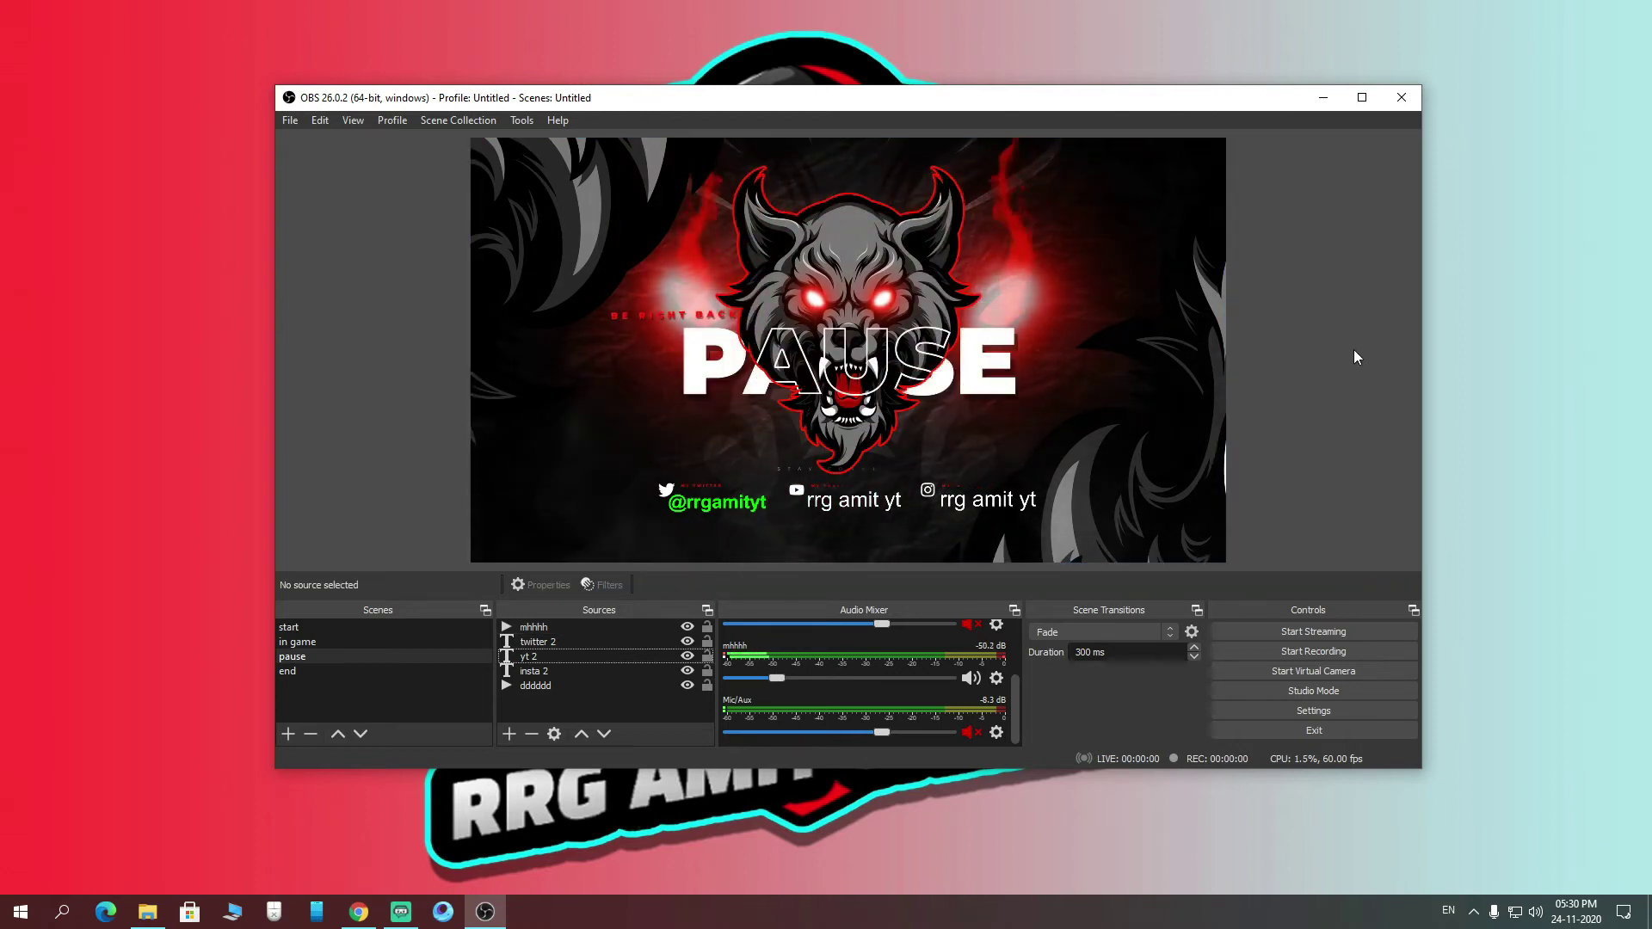
# Switch to the end scene.
pyautogui.click(295, 671)
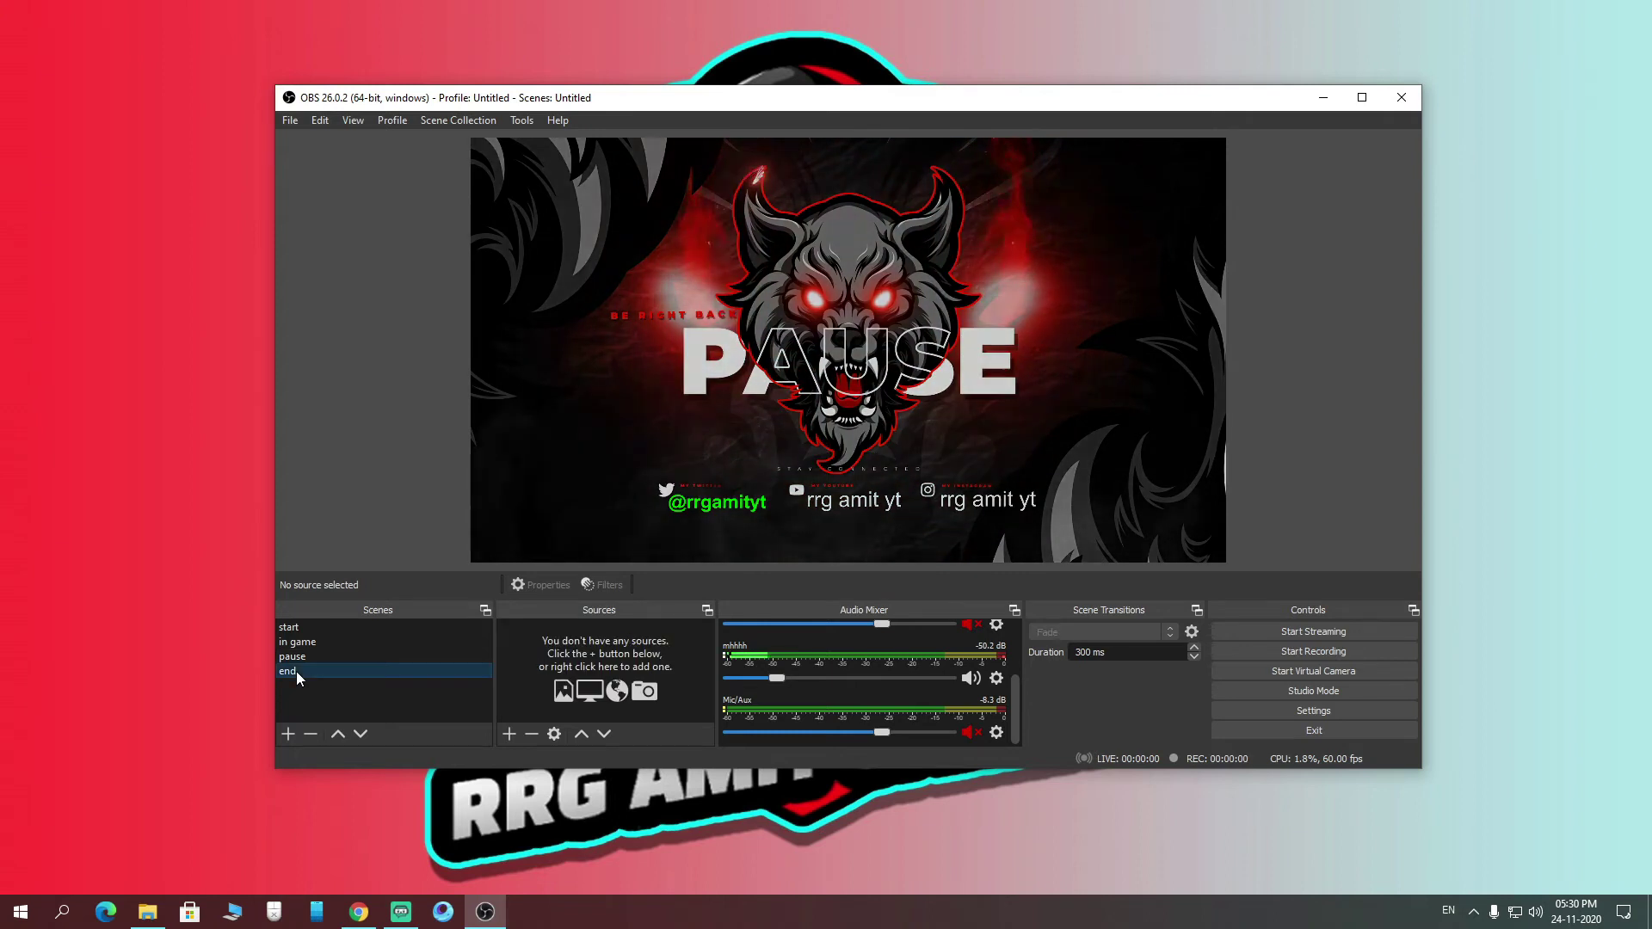
pyautogui.click(508, 734)
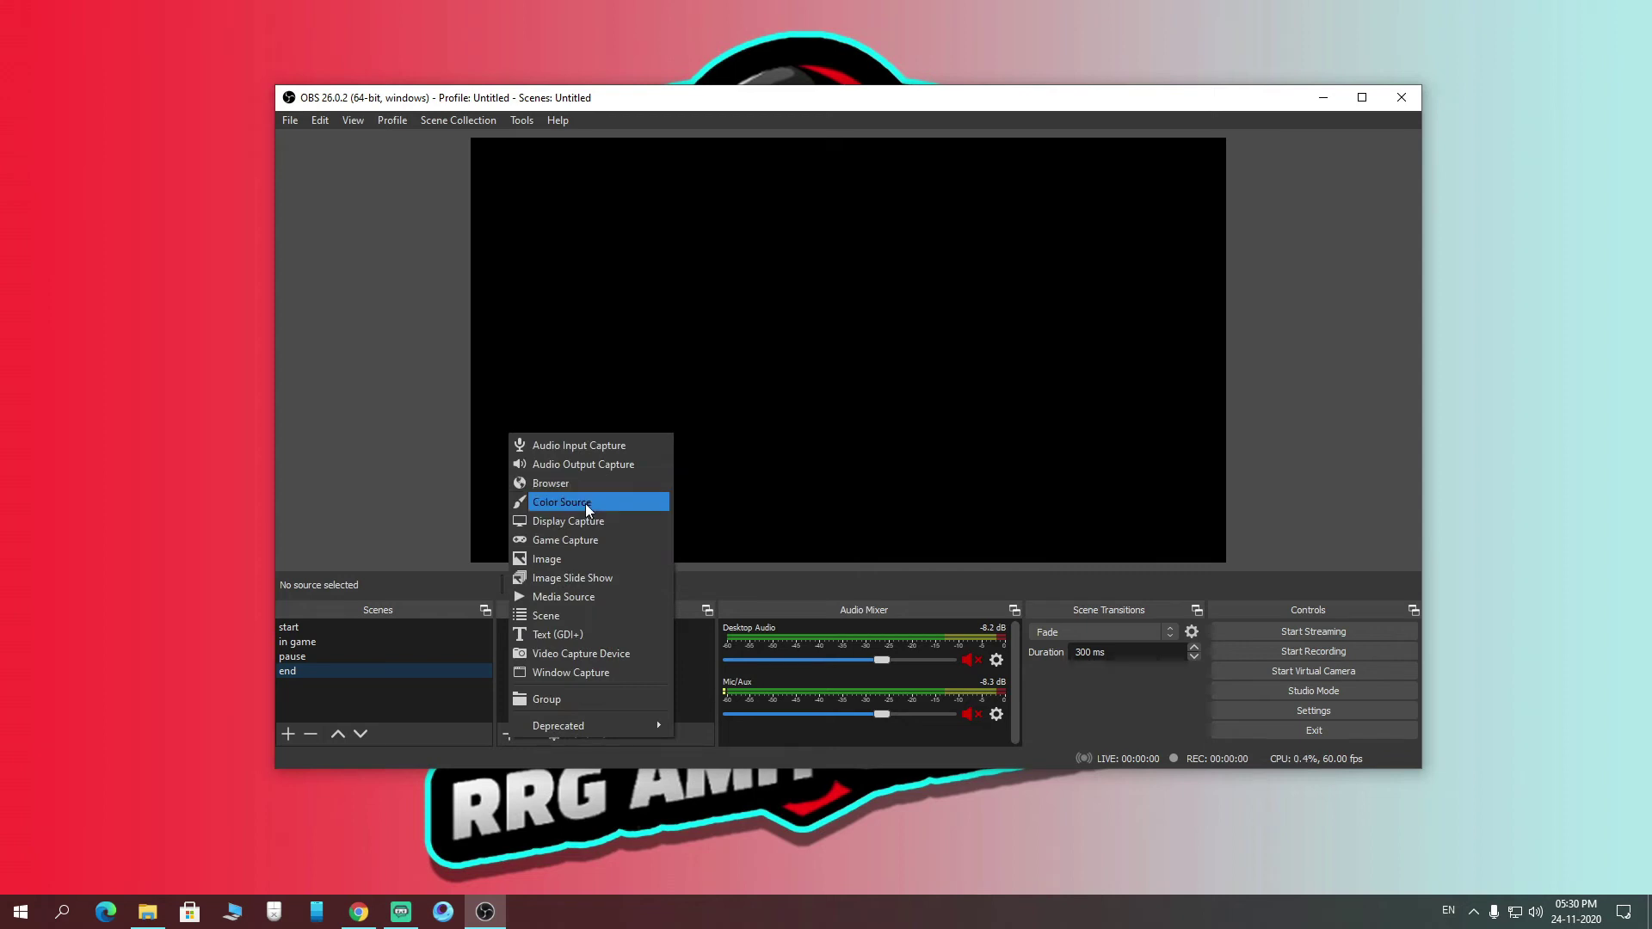
pyautogui.click(589, 541)
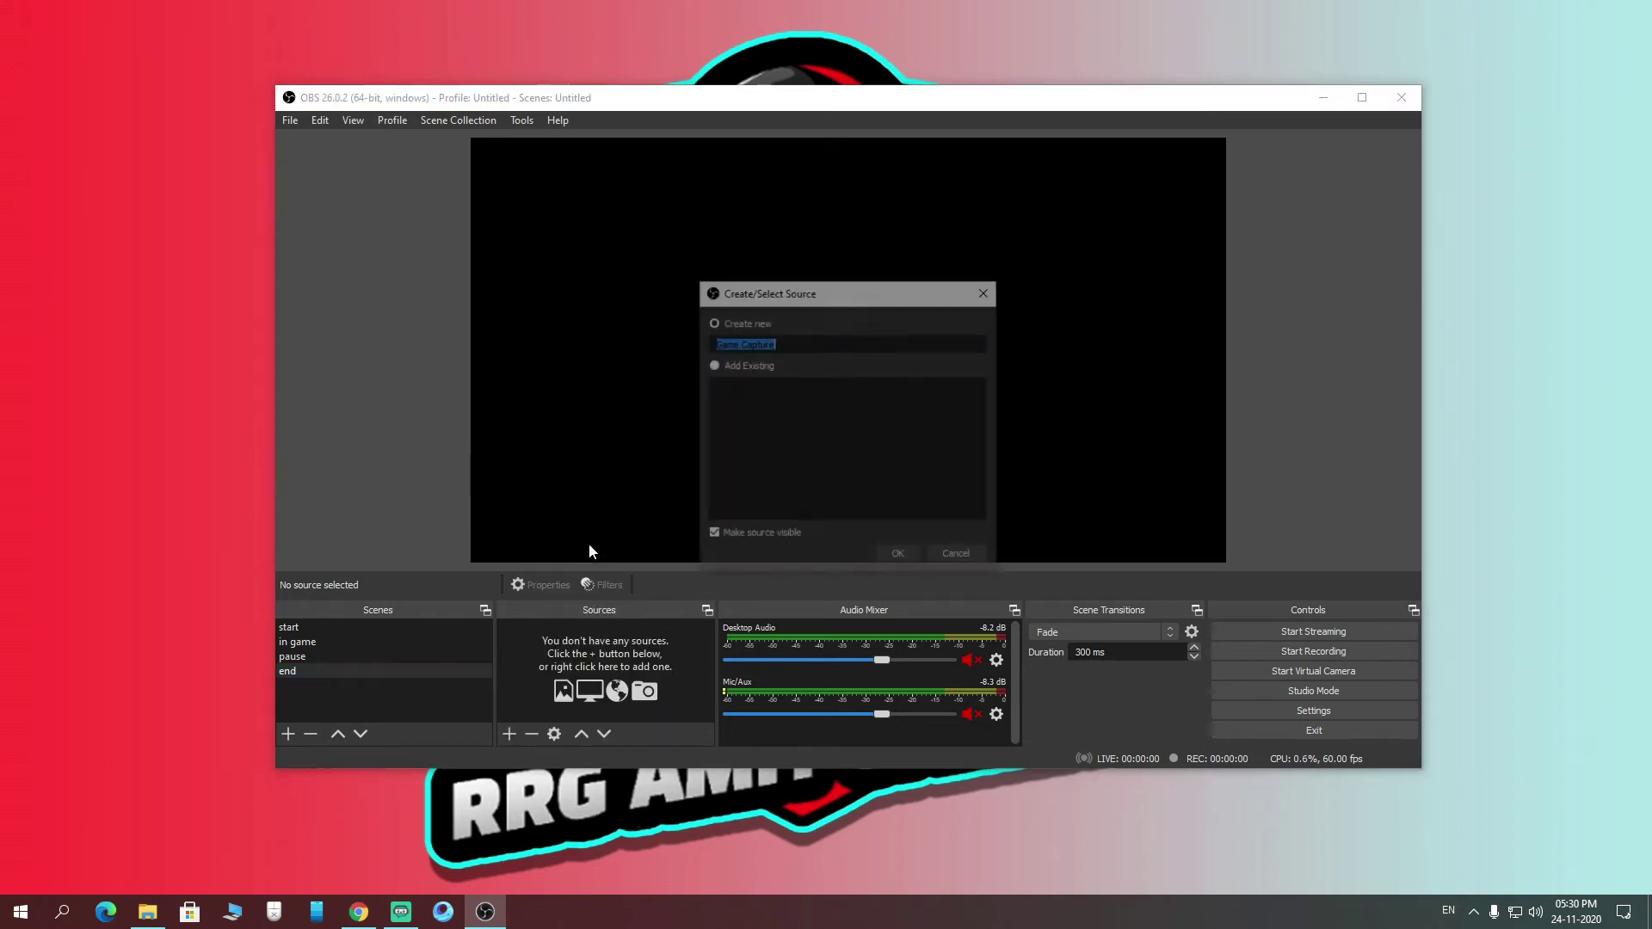
pyautogui.click(947, 552)
# Add a looping media source named "eeeee" to the end scene, using "ending.webm" from the wolves.overlay folder.
pyautogui.click(509, 733)
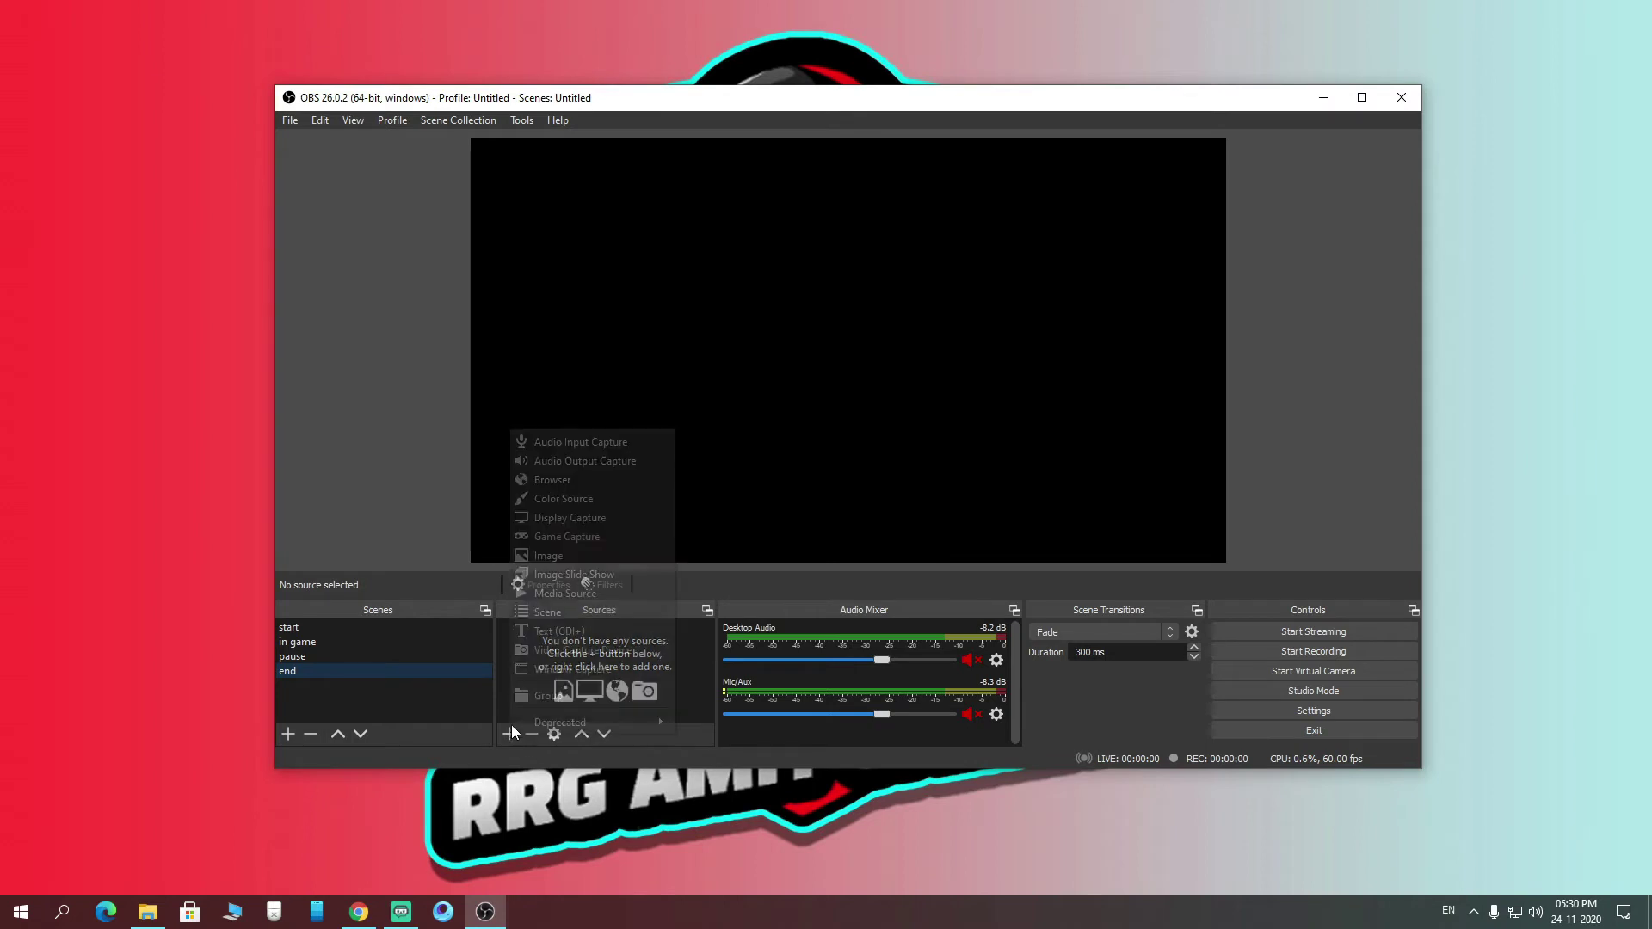
pyautogui.click(590, 594)
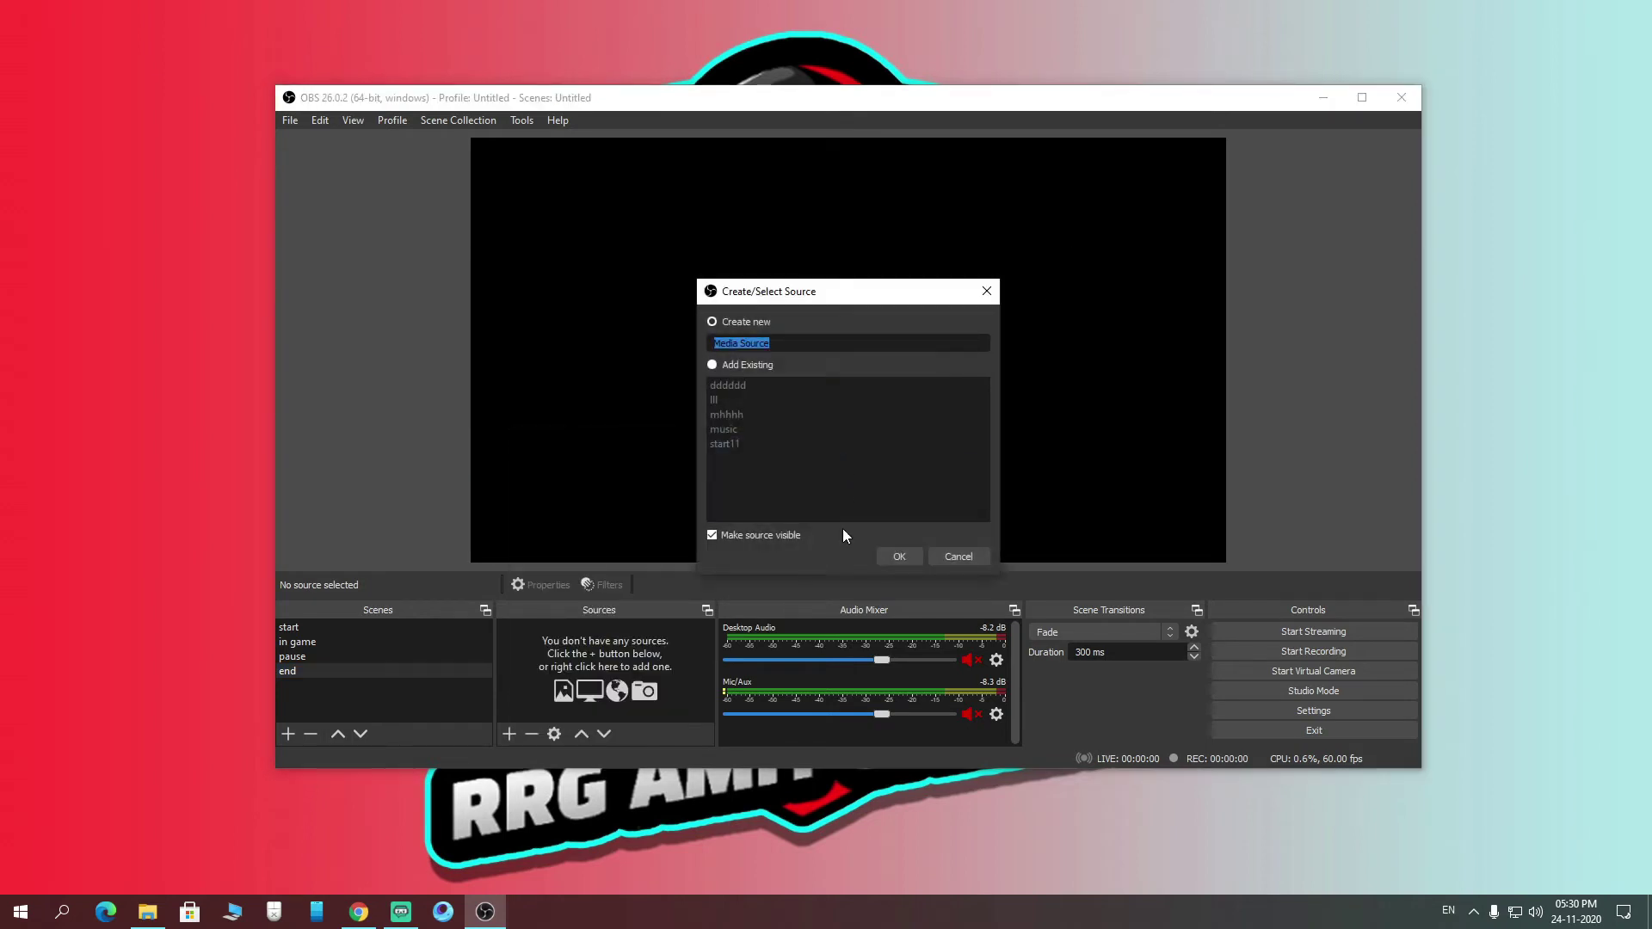
pyautogui.write('eeeee')
pyautogui.click(898, 556)
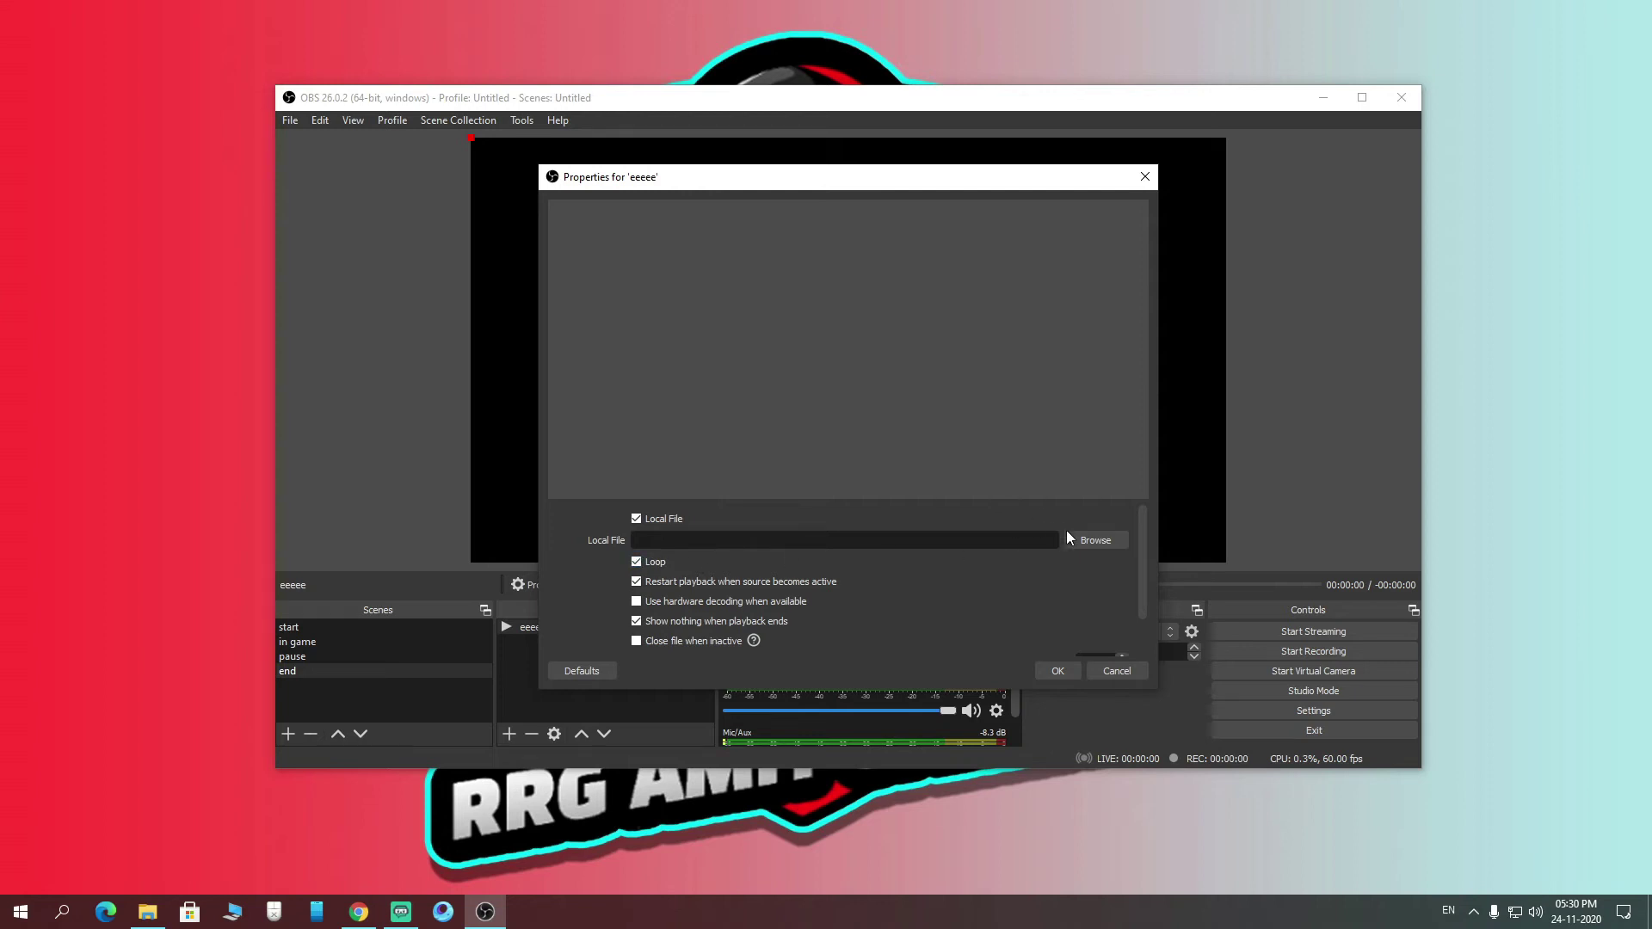
pyautogui.click(1080, 539)
pyautogui.click(626, 234)
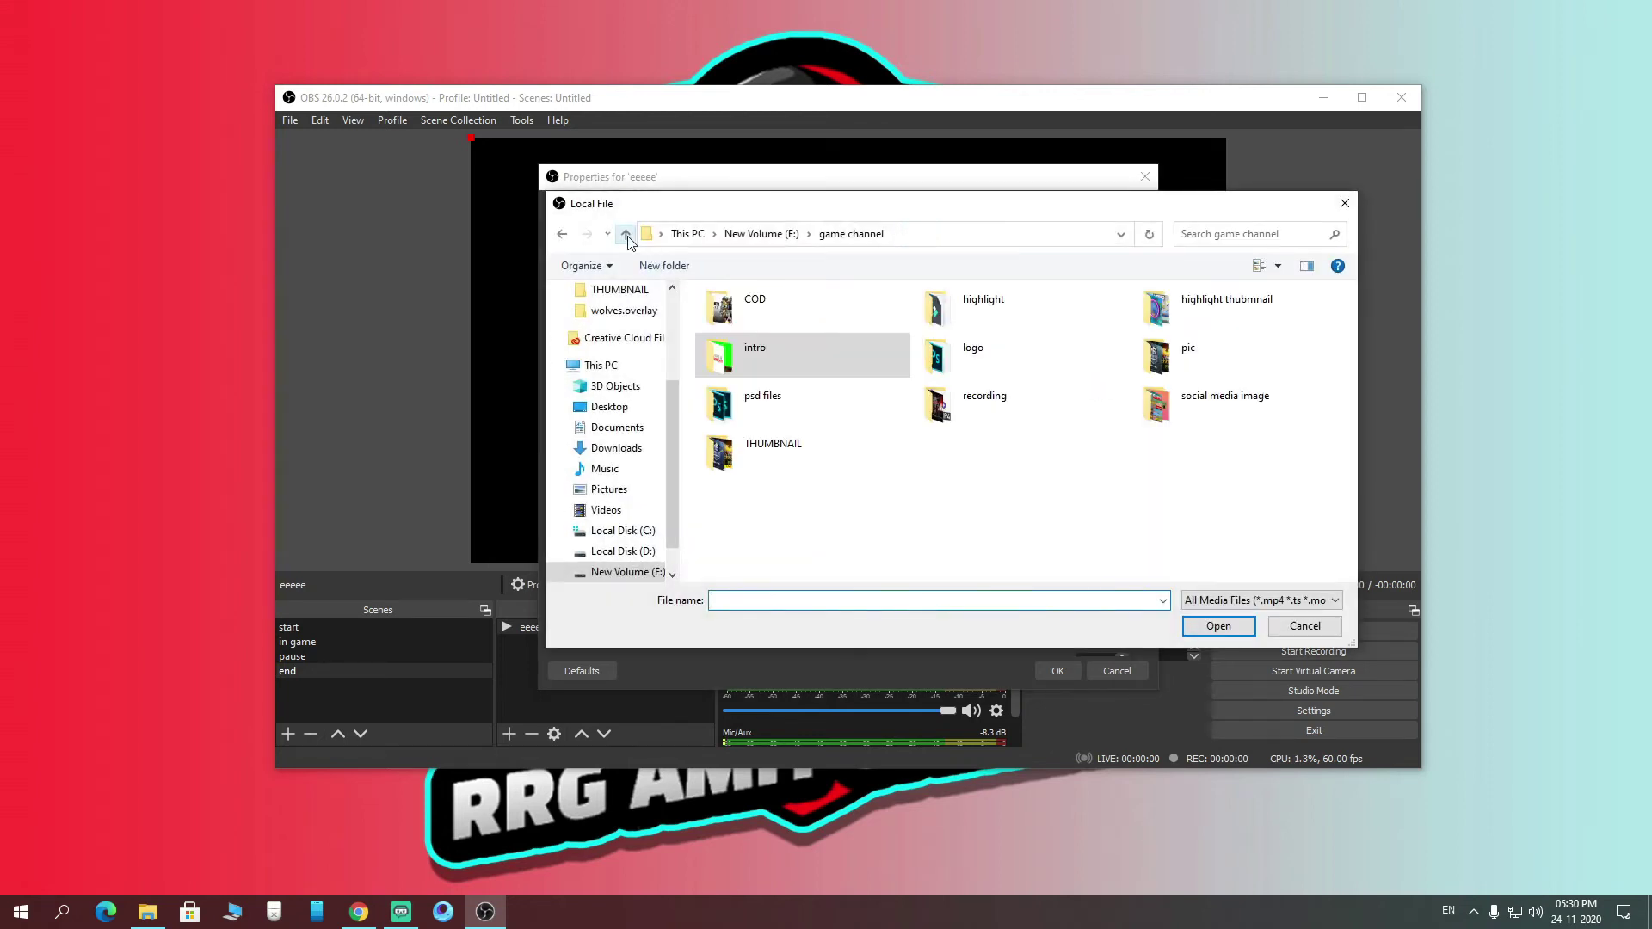
pyautogui.doubleClick(754, 351)
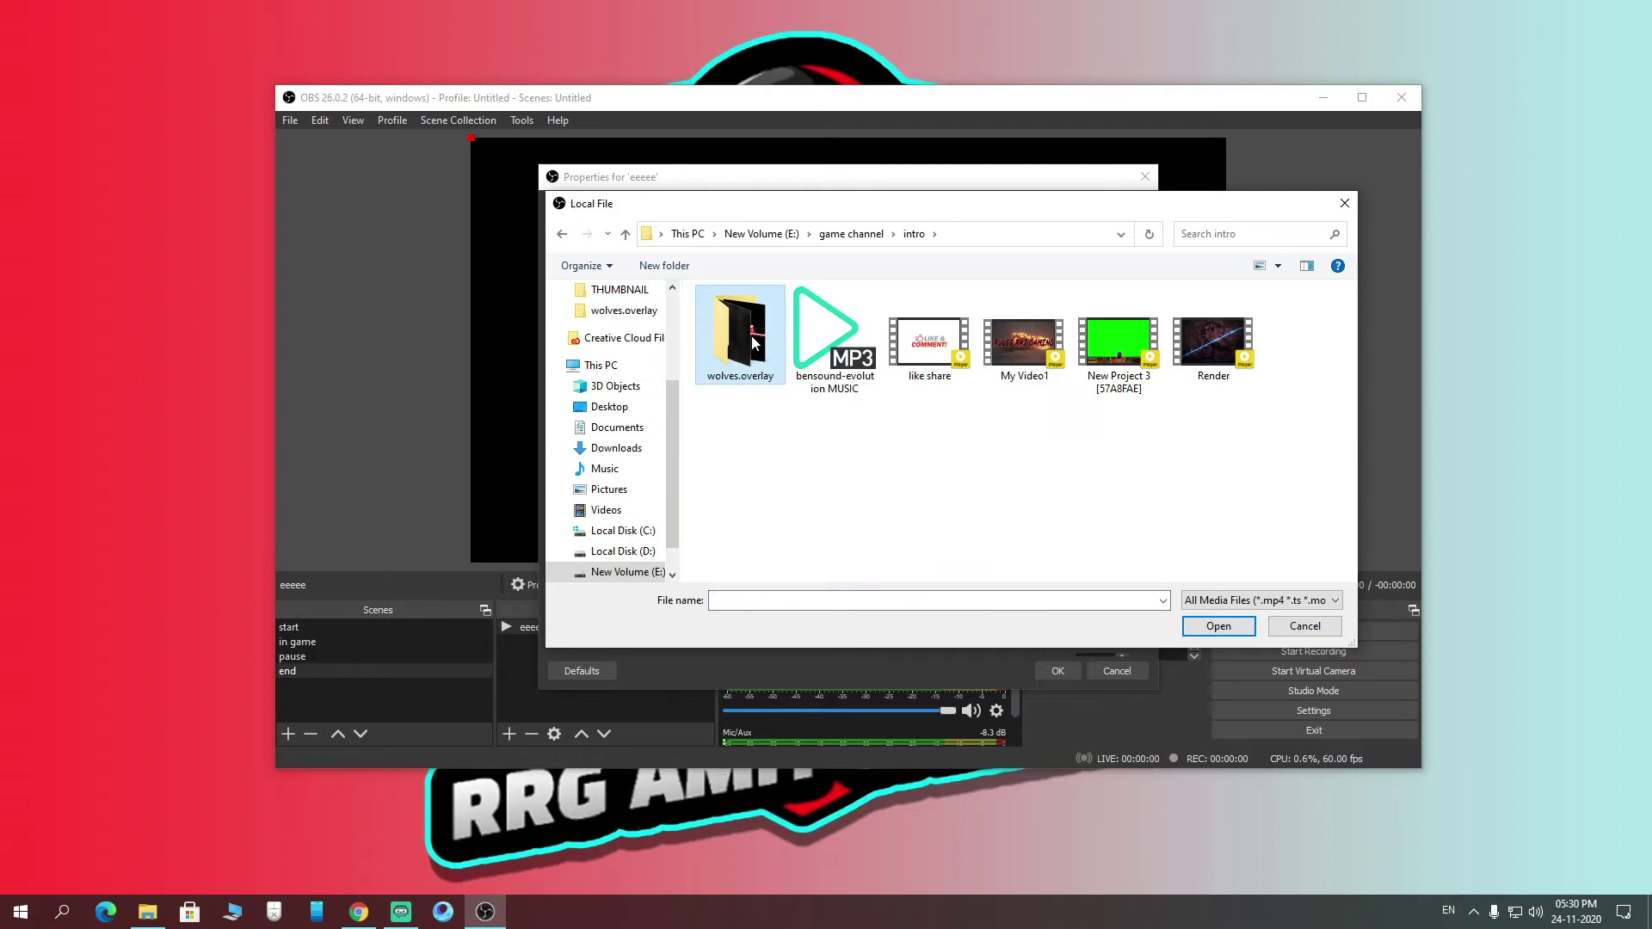
pyautogui.doubleClick(740, 325)
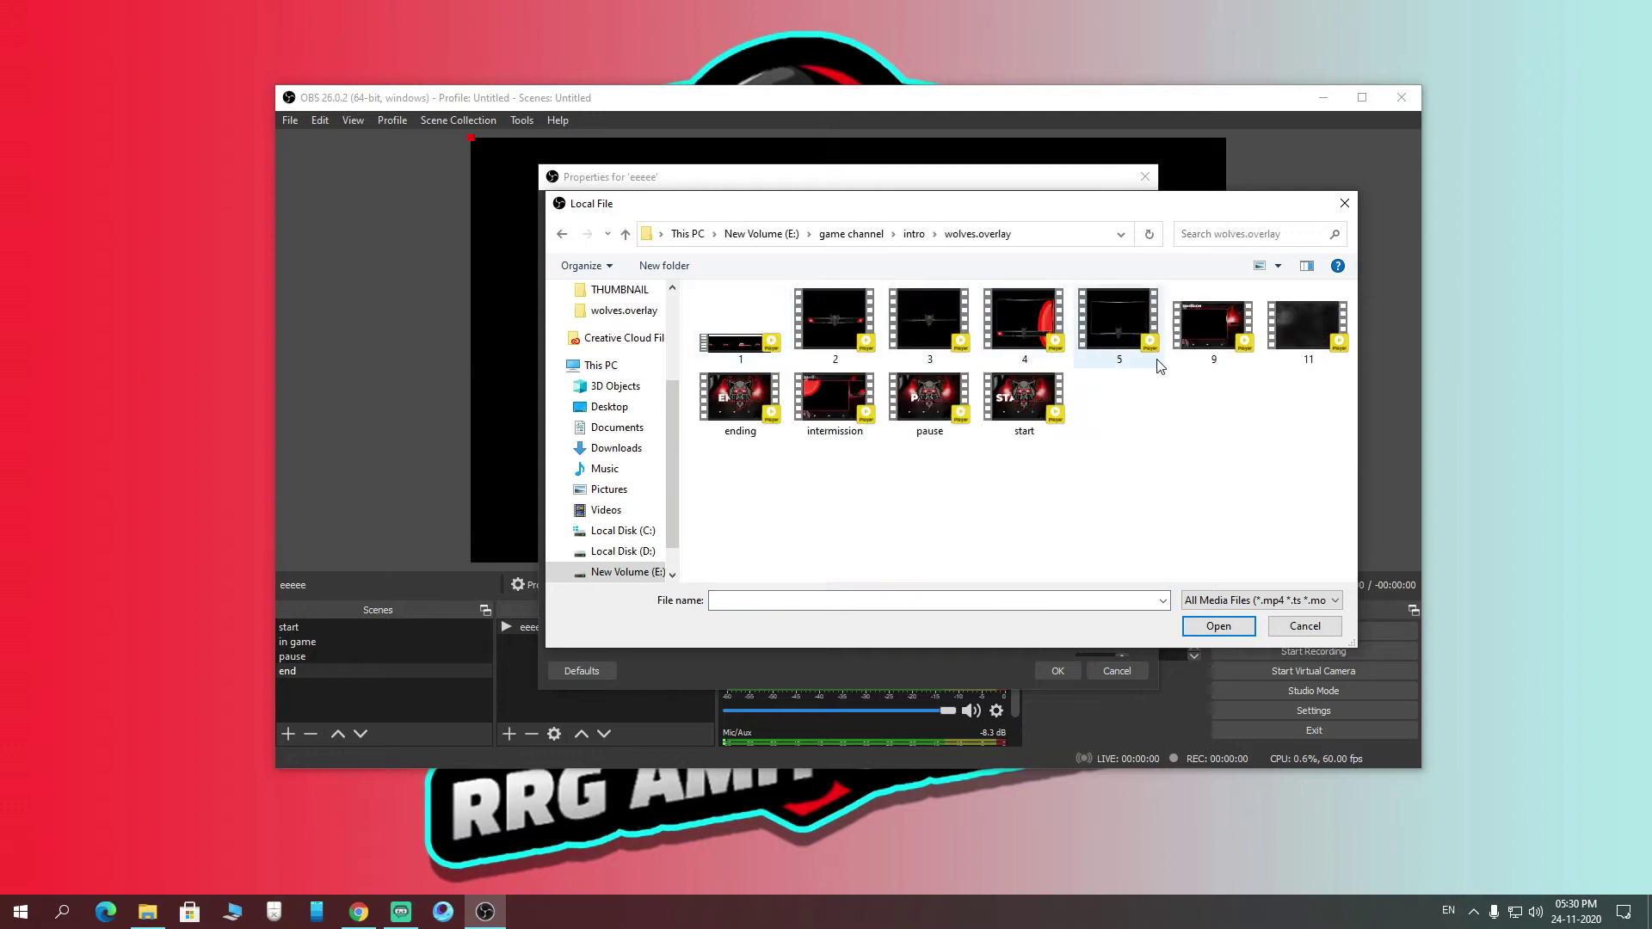
pyautogui.doubleClick(733, 399)
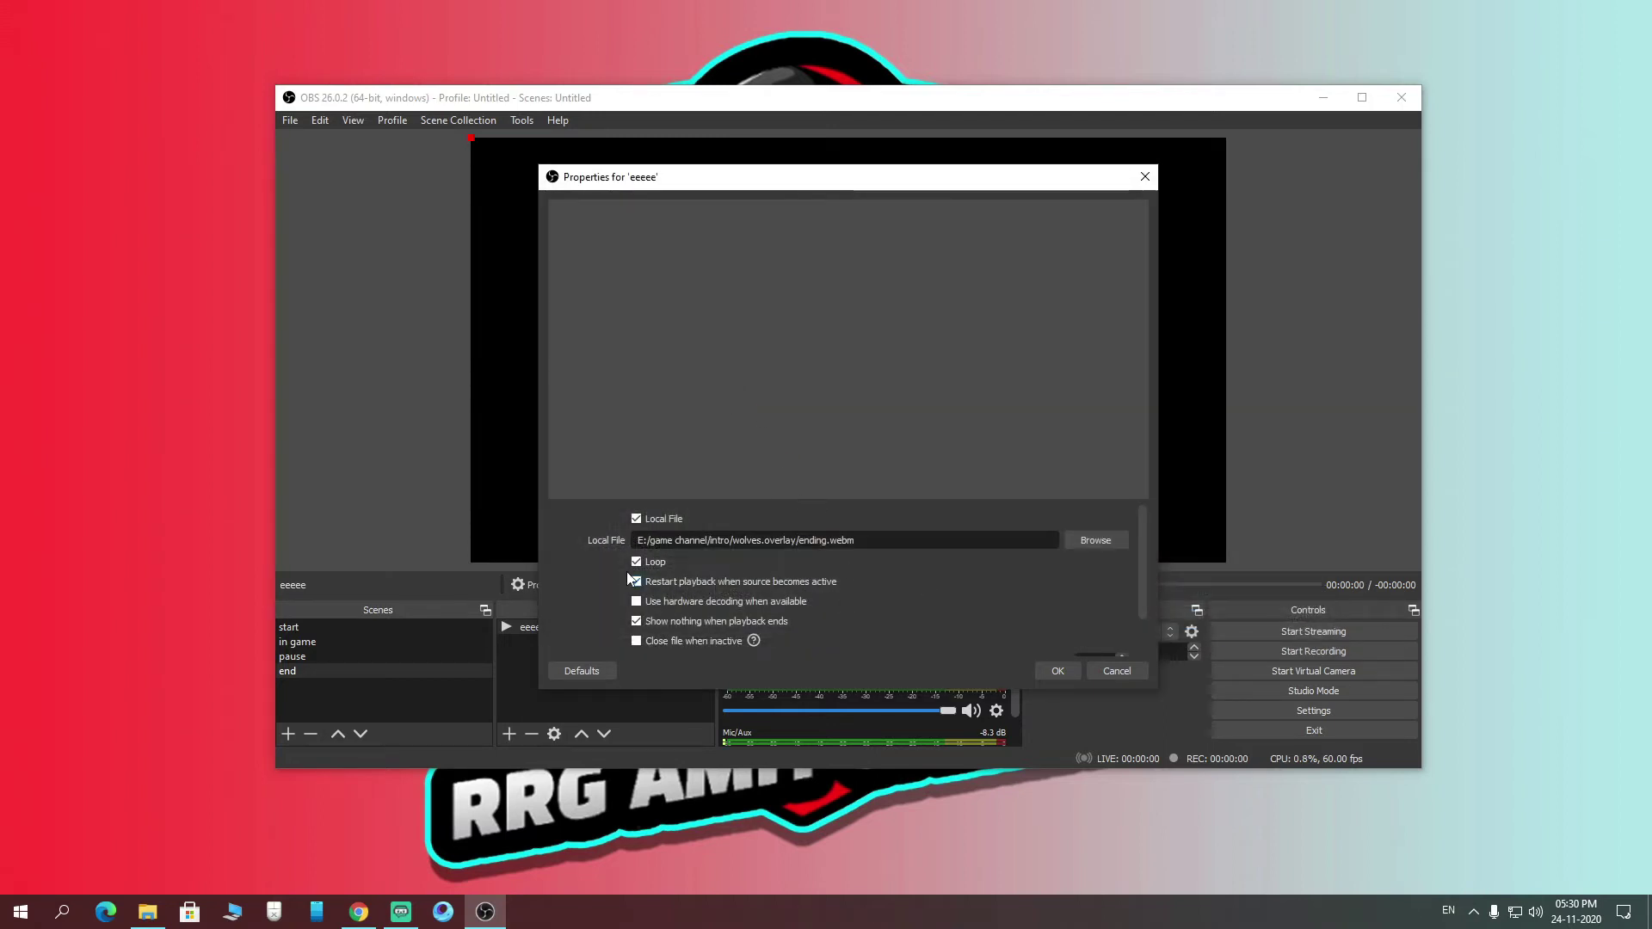
pyautogui.click(1060, 671)
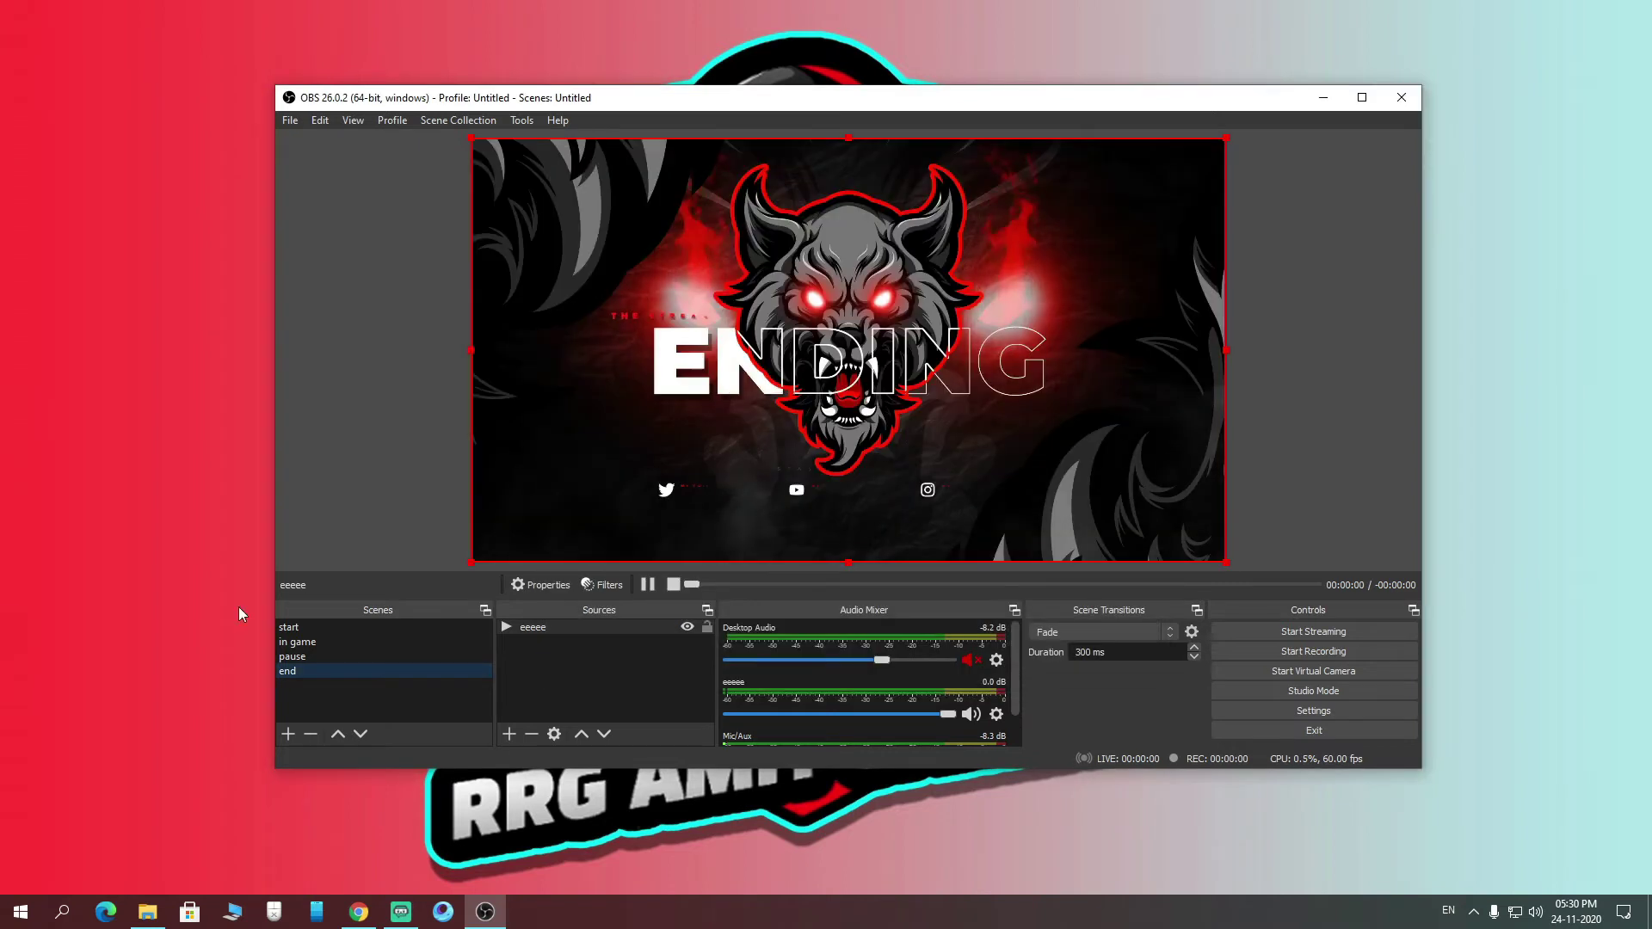
# Copy the "insta", "yt" and "twitter" text labels from the start scene and paste them as duplicates into the end scene.
pyautogui.click(310, 632)
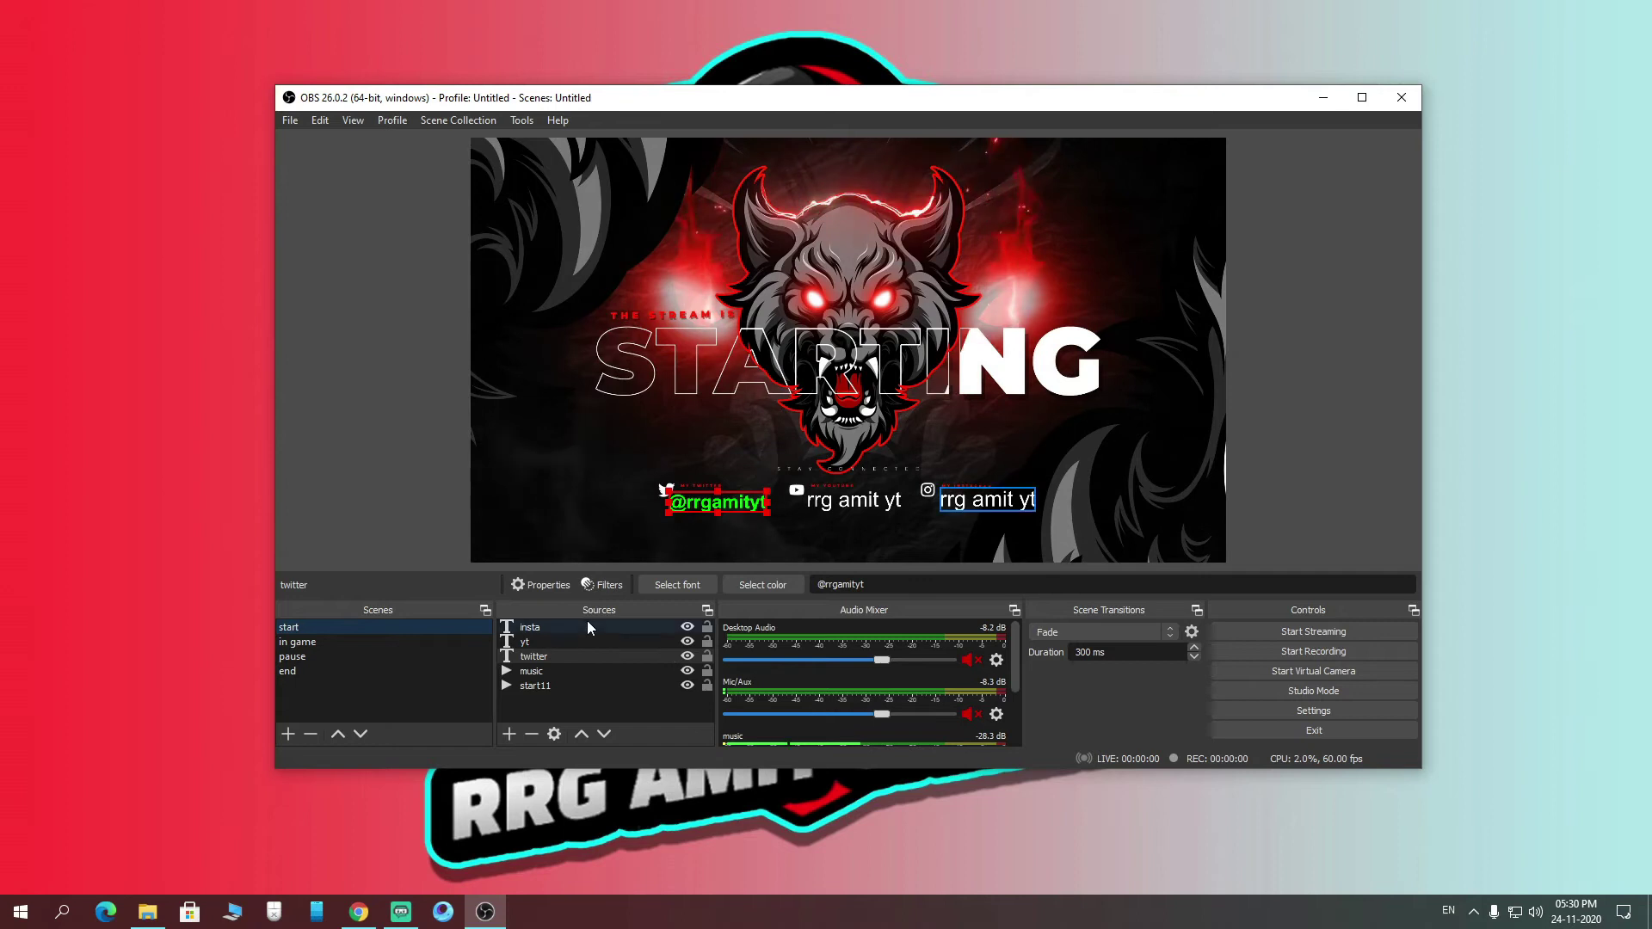
pyautogui.rightClick(535, 657)
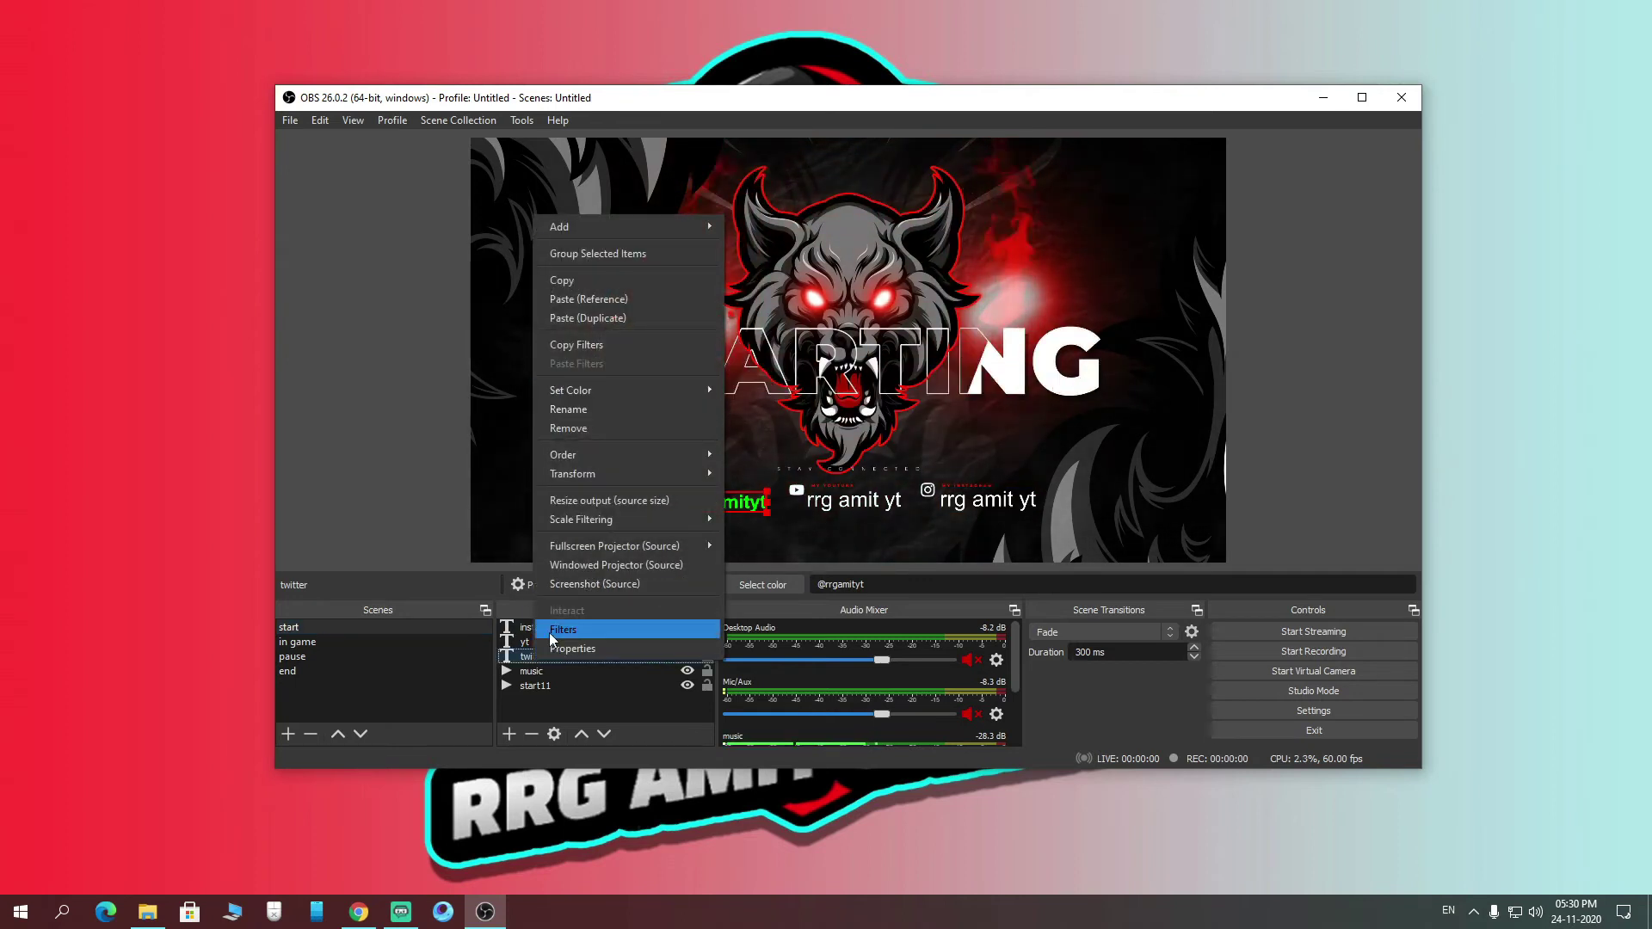
pyautogui.click(549, 715)
pyautogui.moveTo(548, 715); pyautogui.dragTo(559, 626)
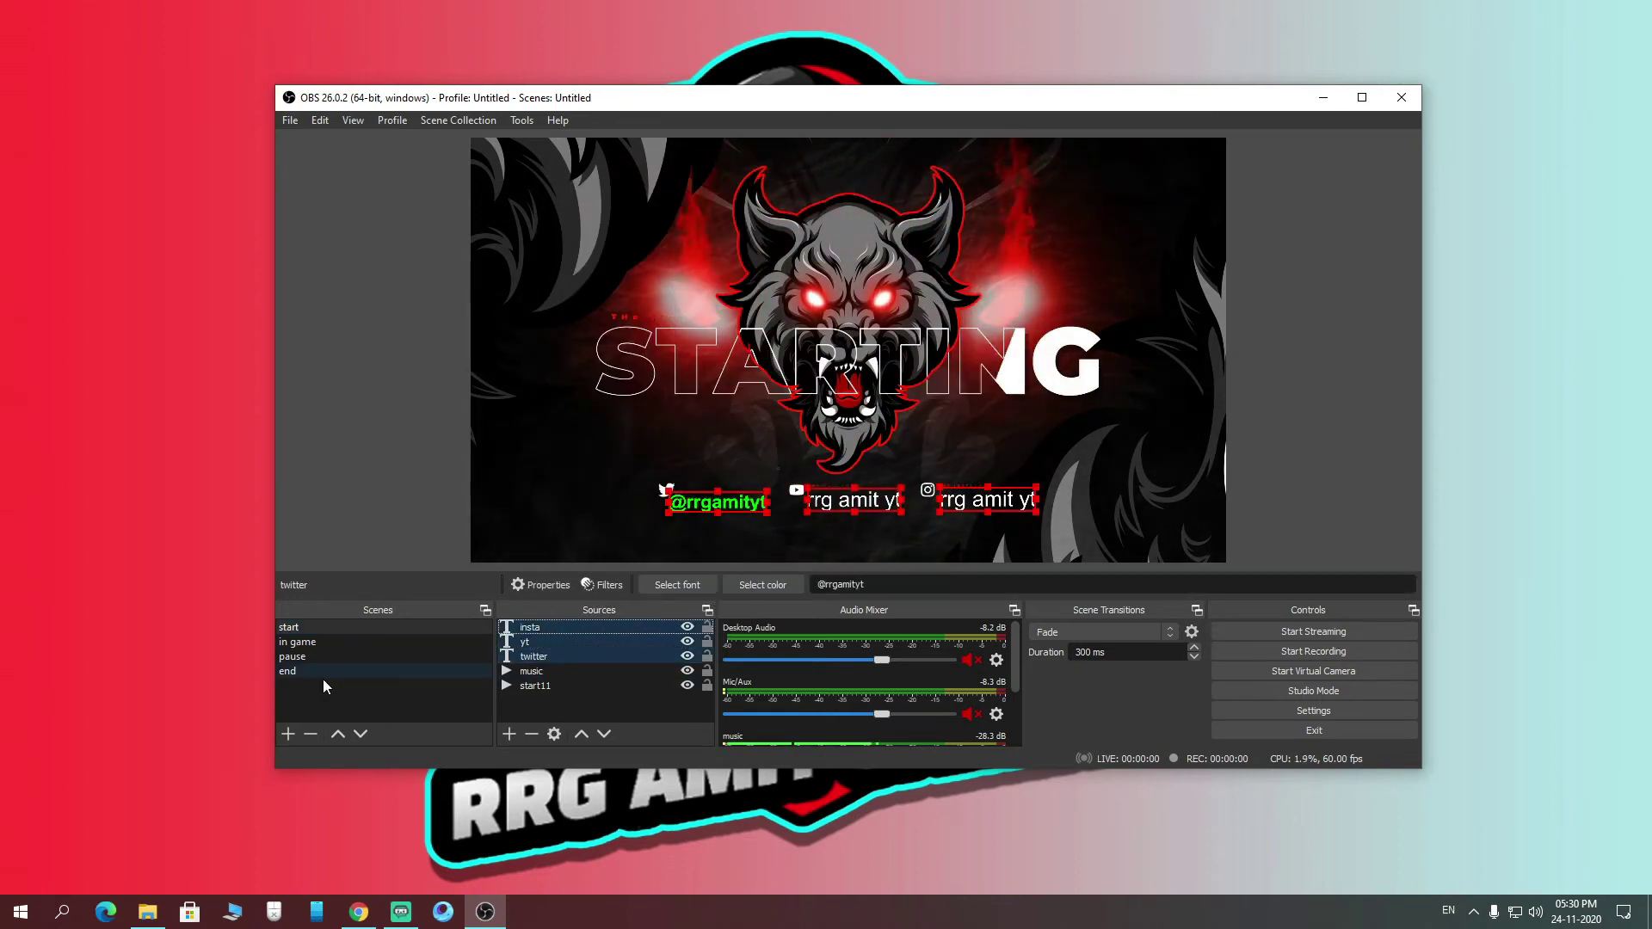
pyautogui.click(322, 676)
pyautogui.rightClick(555, 688)
pyautogui.click(586, 740)
# Move the duplicated Twitter and YouTube labels next to their matching icons in the end scene.
pyautogui.click(1164, 485)
pyautogui.moveTo(1045, 508); pyautogui.dragTo(728, 508)
pyautogui.moveTo(985, 499); pyautogui.dragTo(868, 511)
pyautogui.click(1131, 463)
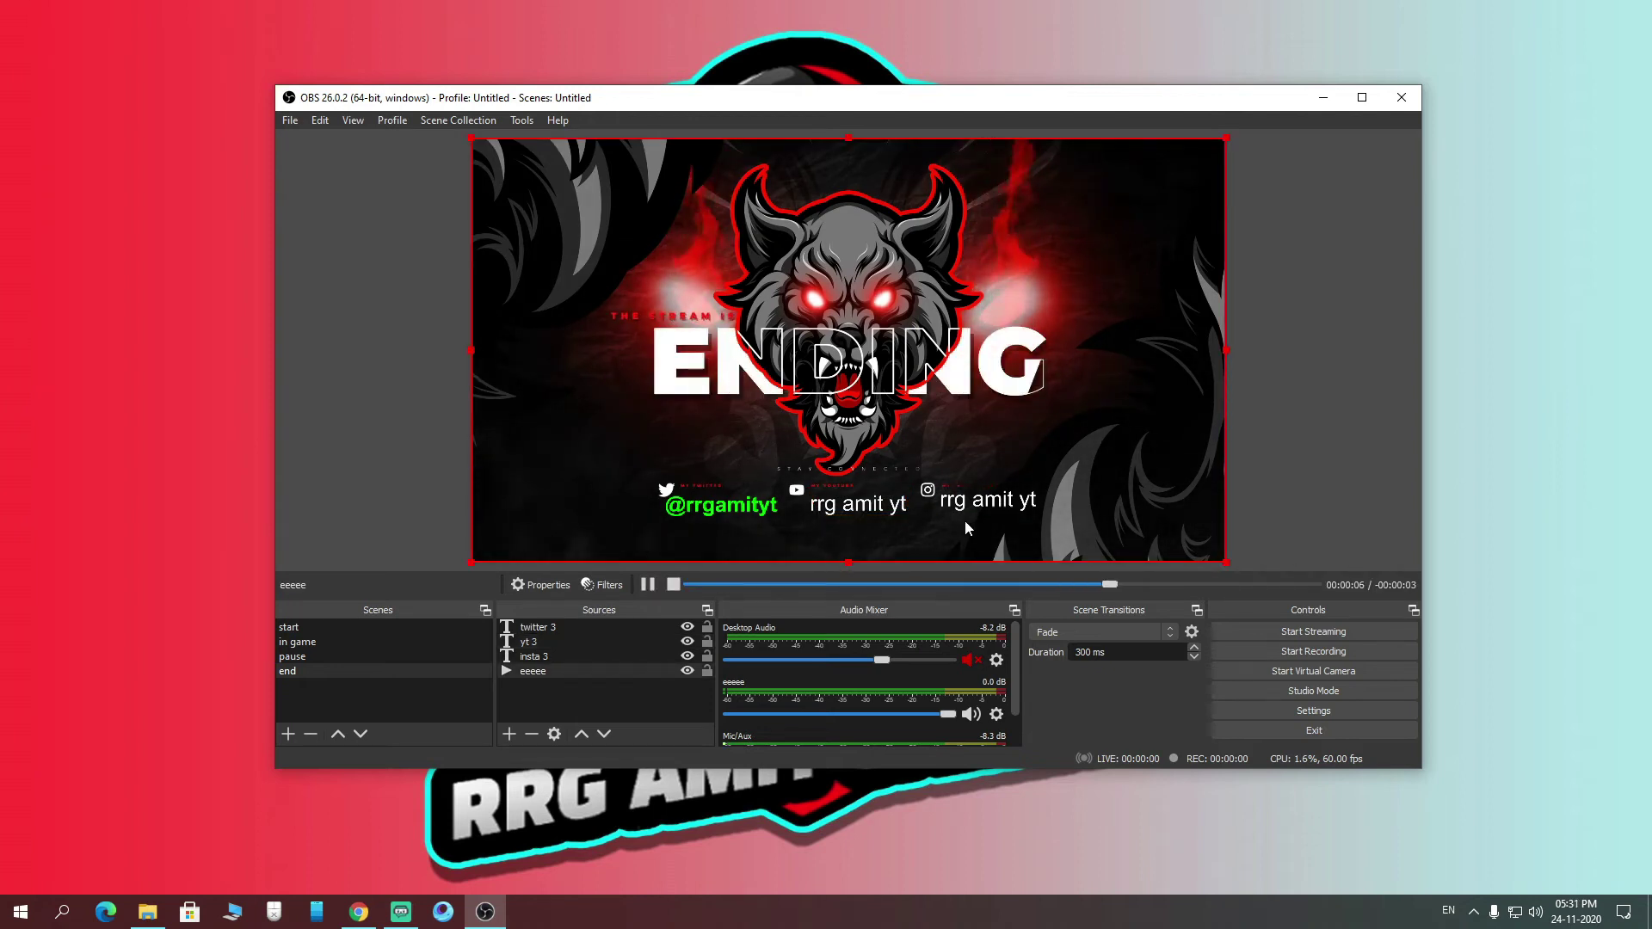
# Add a looping media source named "aaasasasa" to the end scene, using "bensound-evolution MUSIC.mp3" from the intro folder.
pyautogui.click(516, 738)
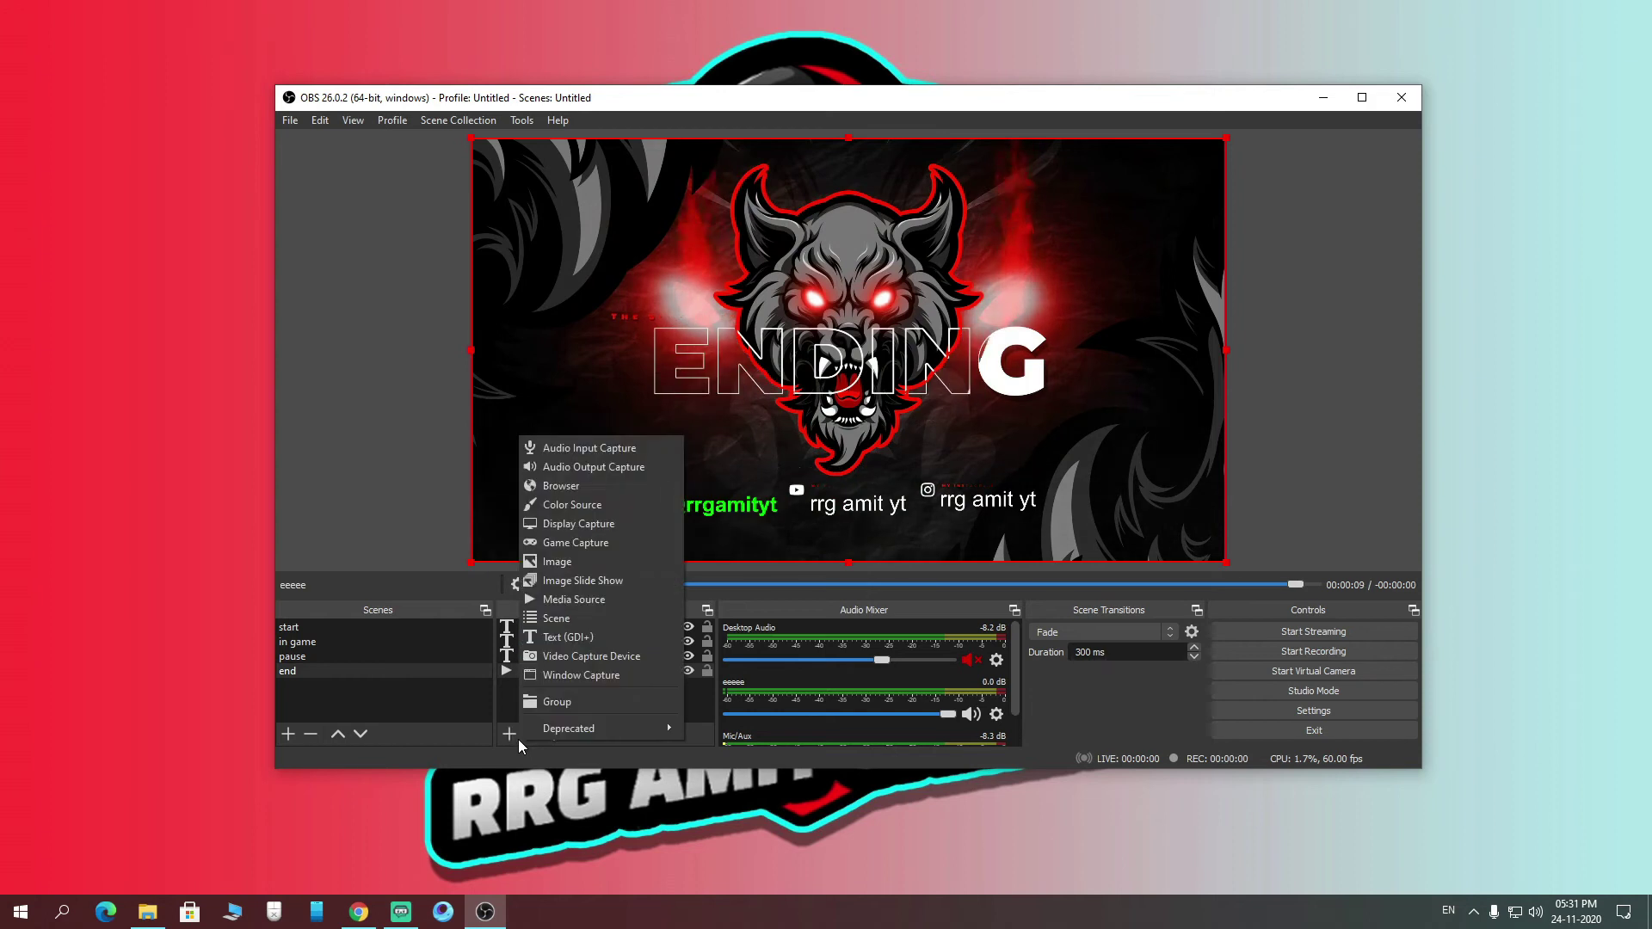
pyautogui.click(580, 601)
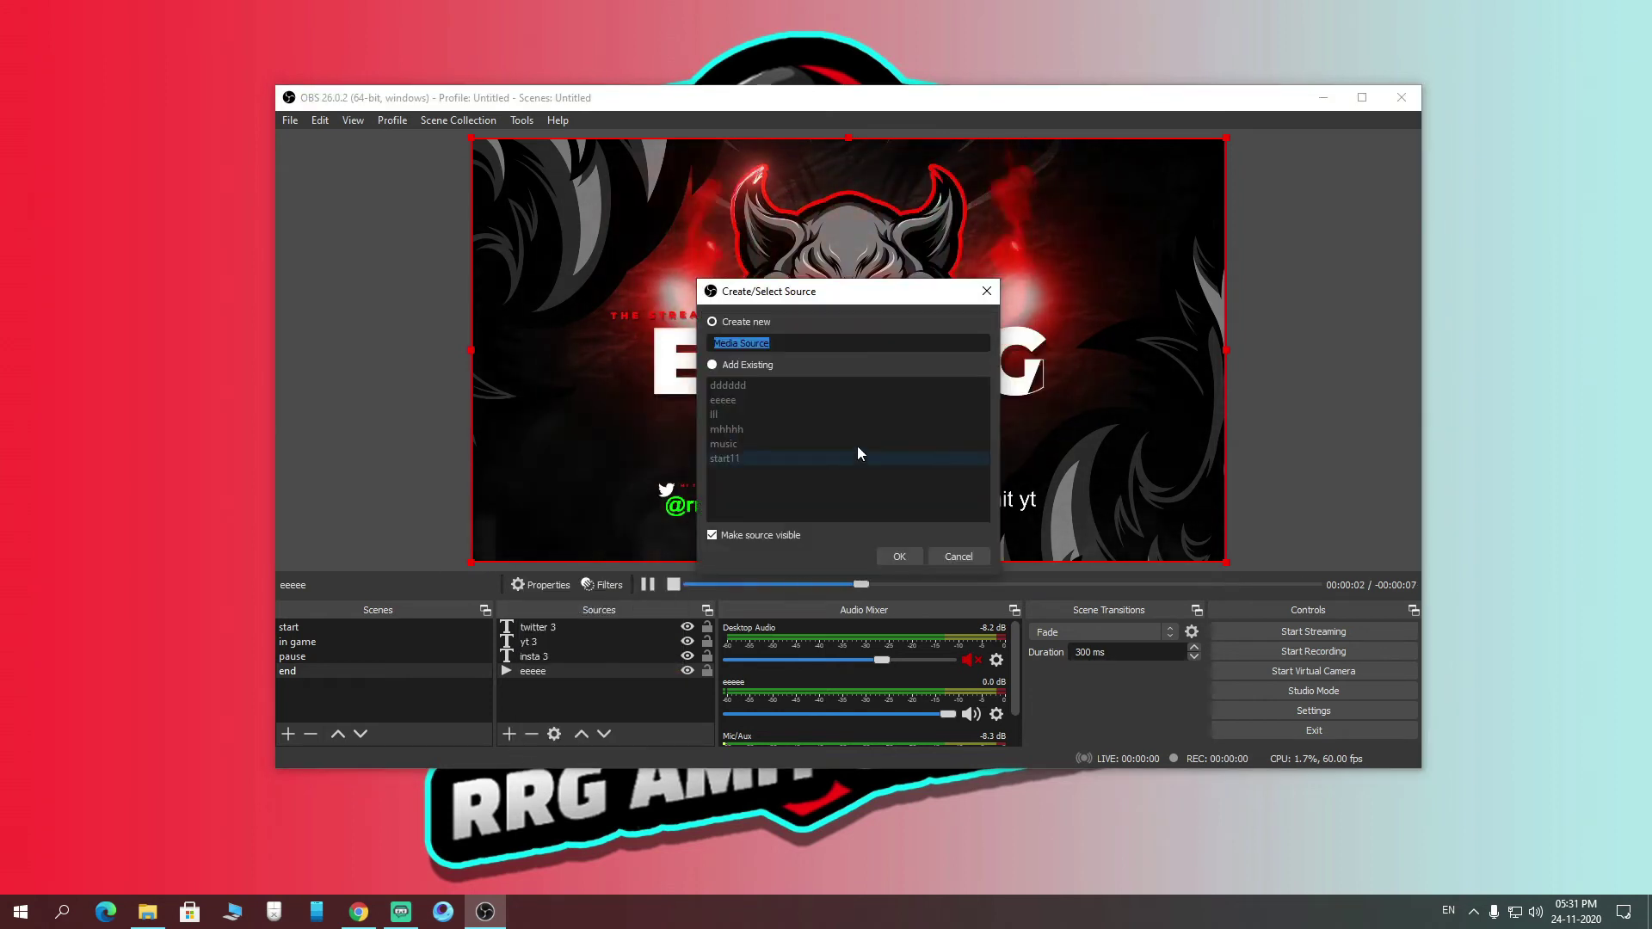
pyautogui.write('aaasasasa')
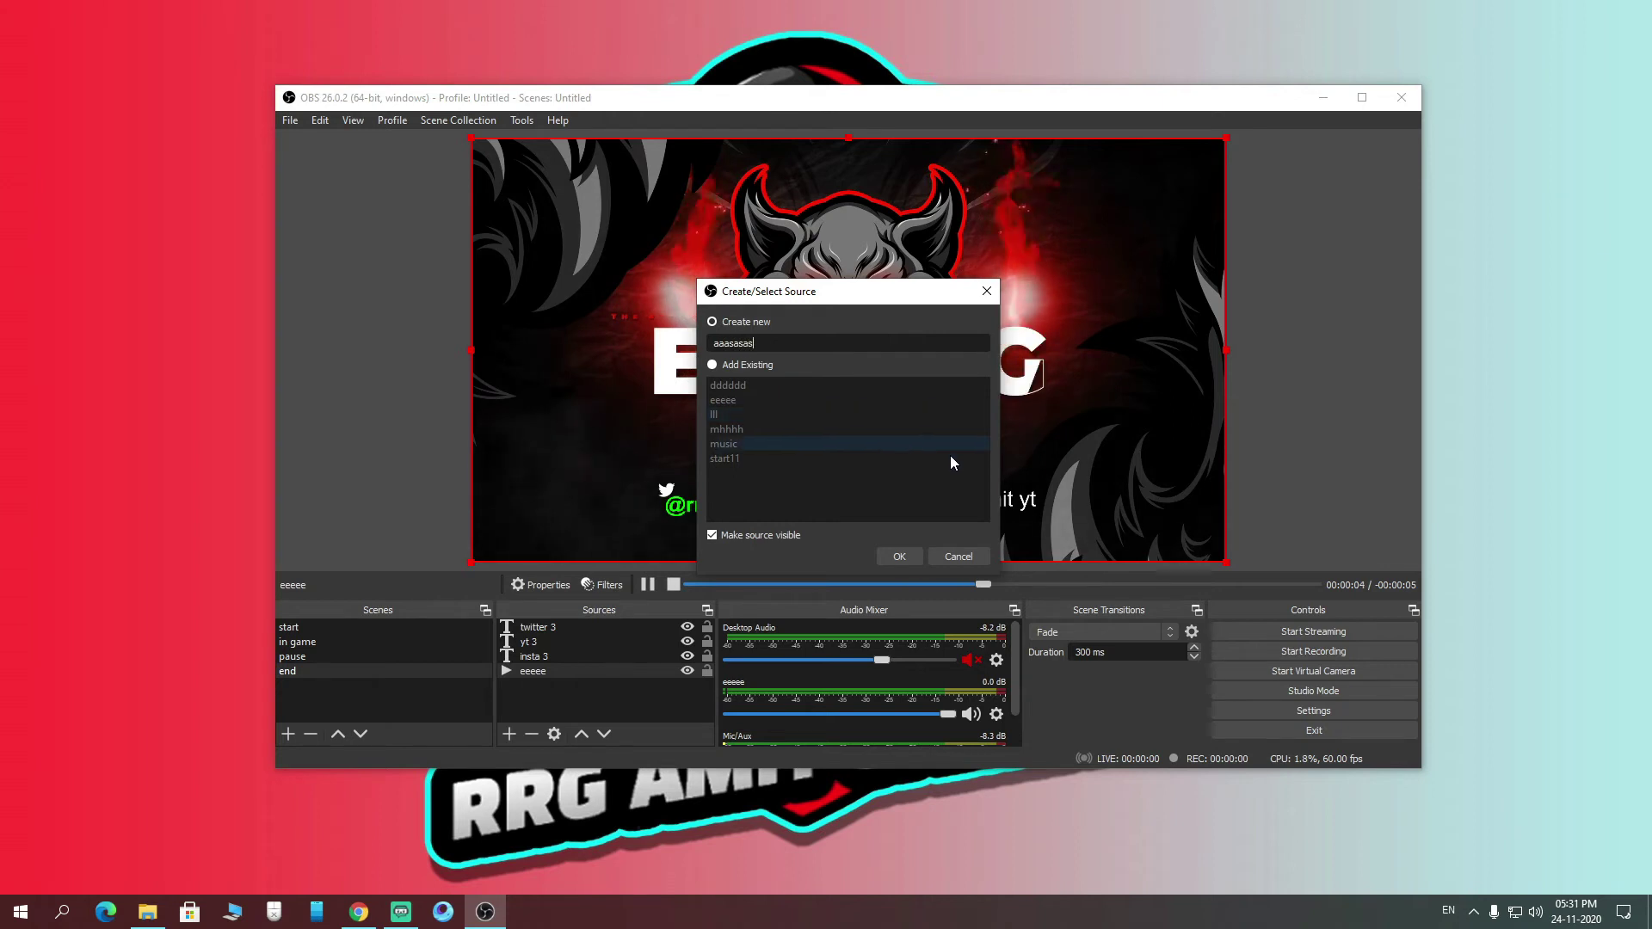
pyautogui.click(899, 557)
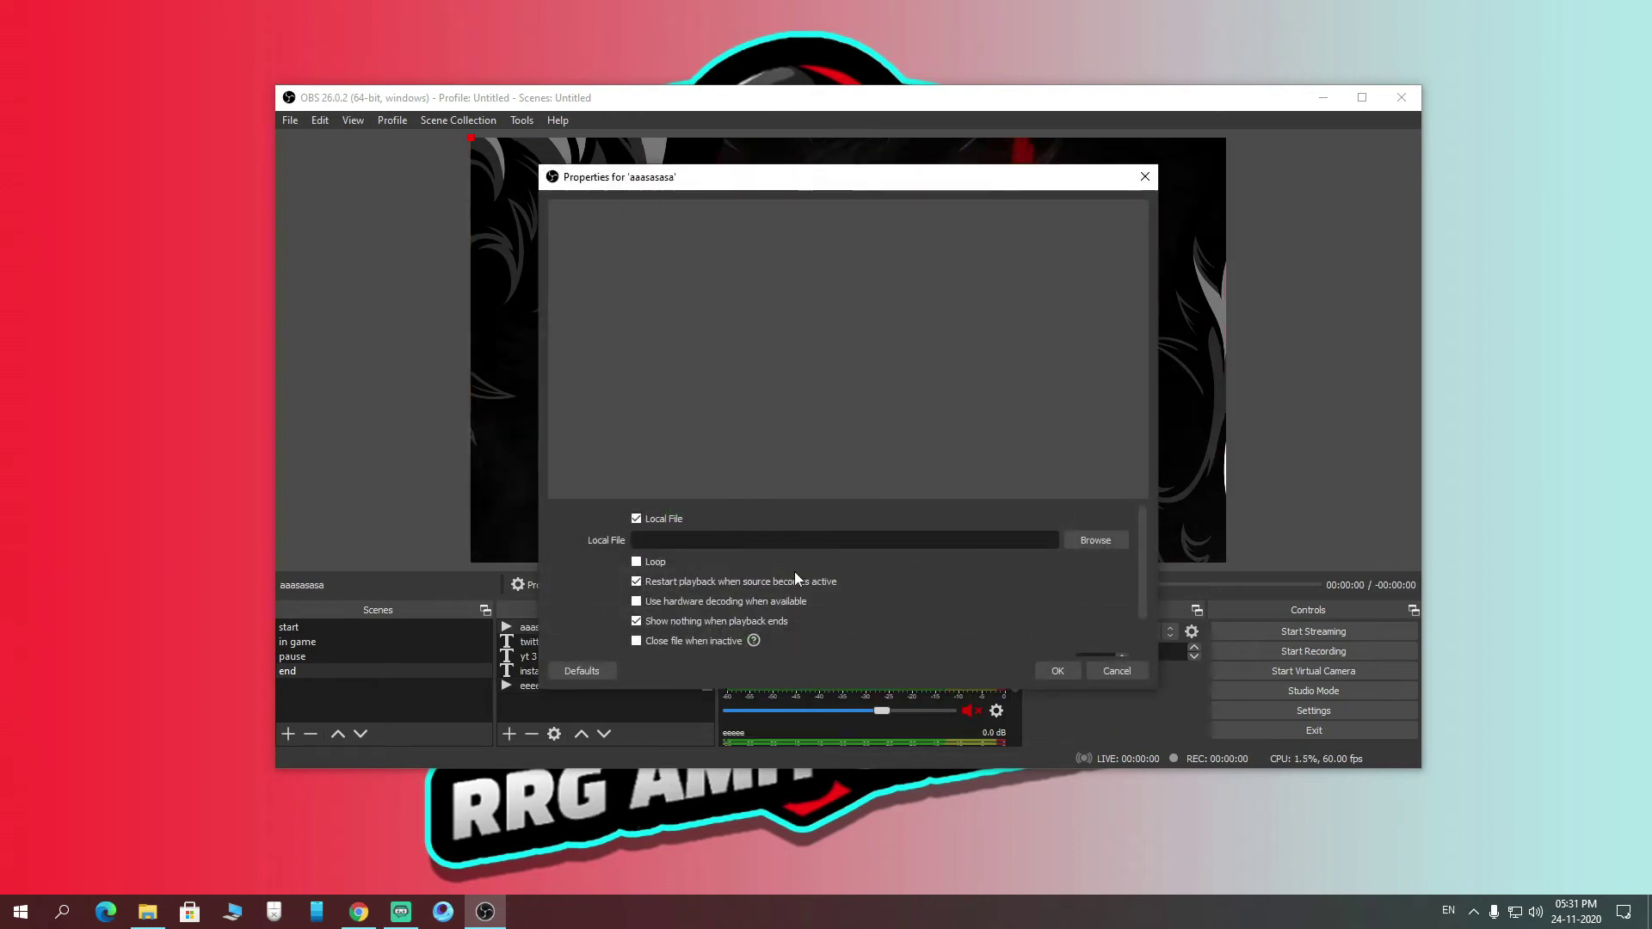
pyautogui.click(1101, 540)
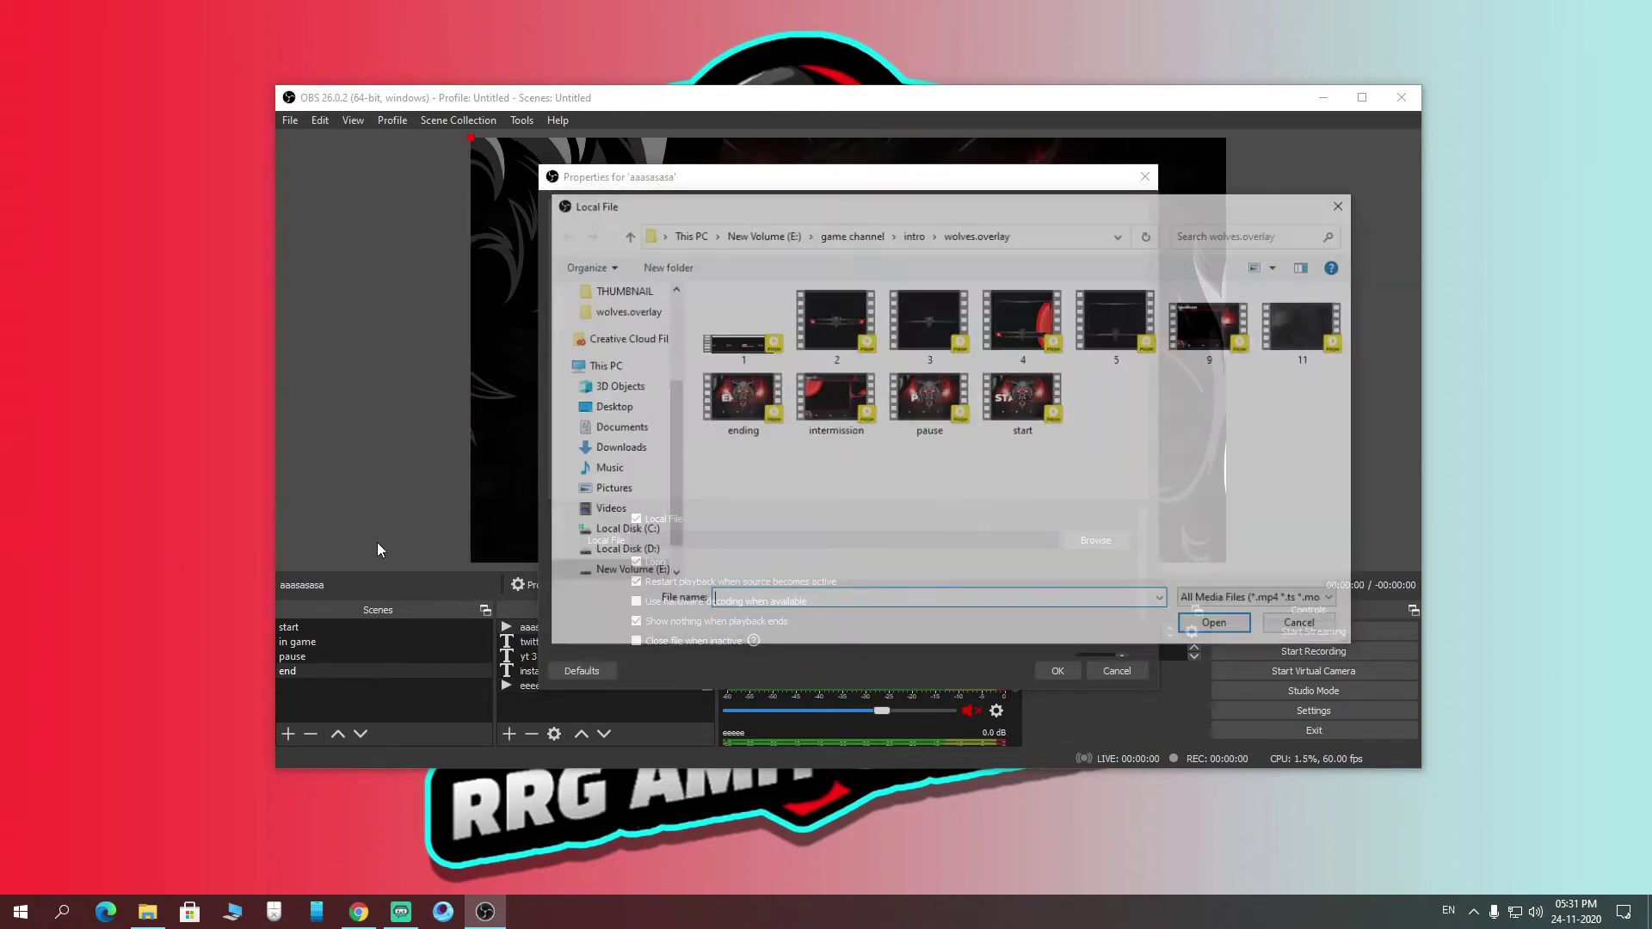
pyautogui.click(625, 234)
pyautogui.doubleClick(841, 331)
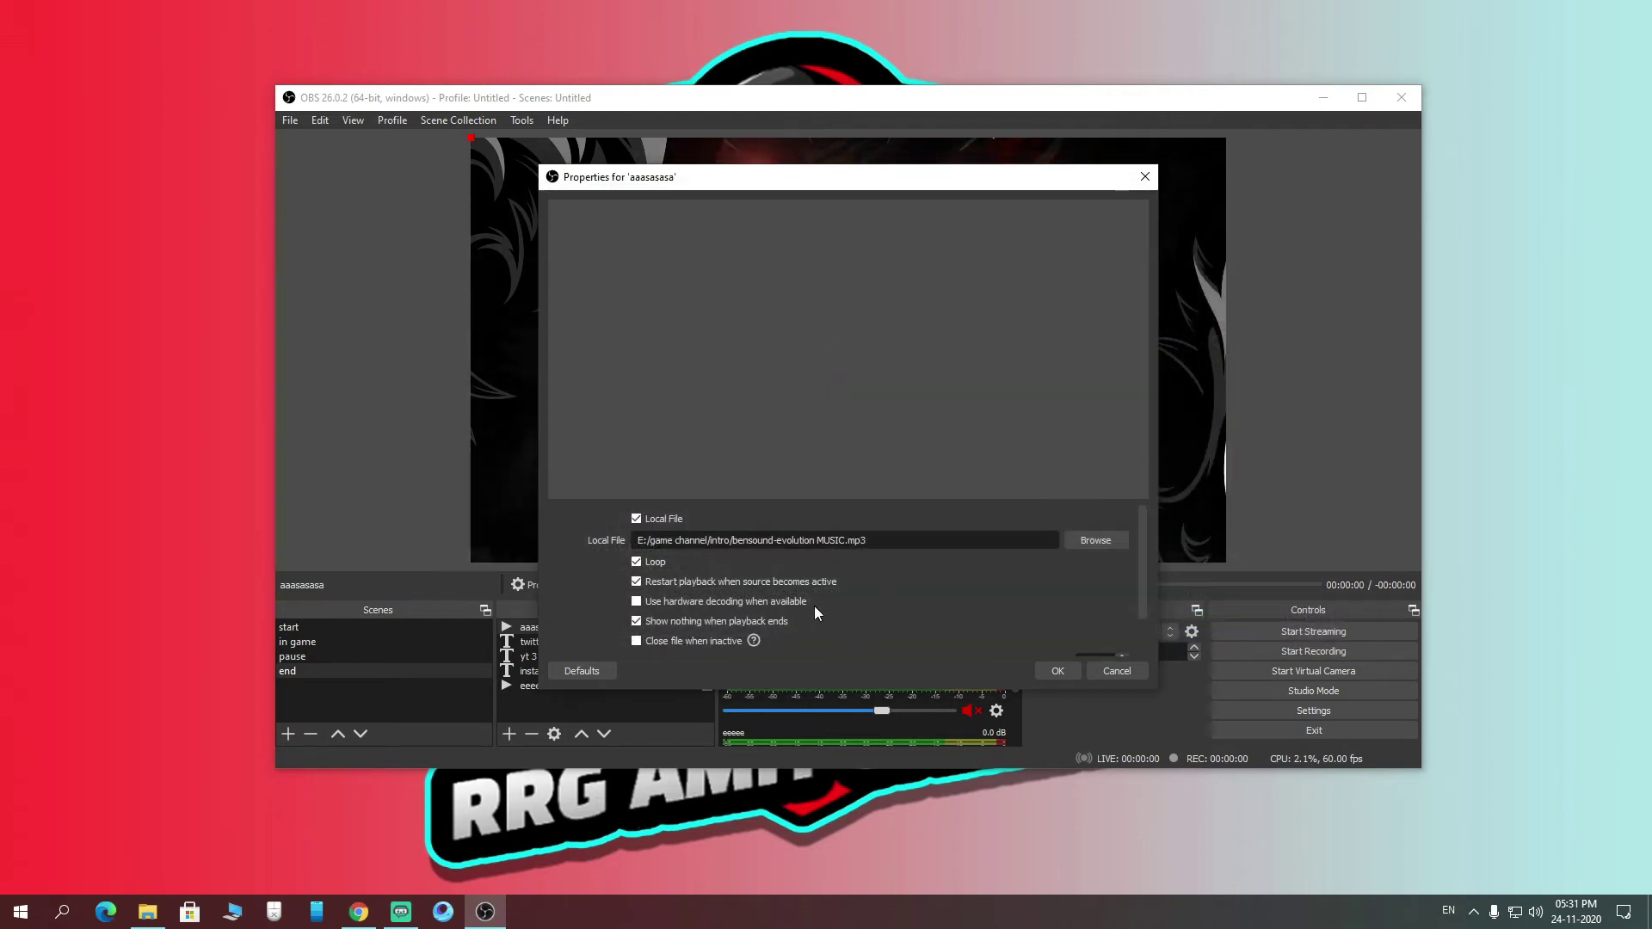
pyautogui.click(1059, 672)
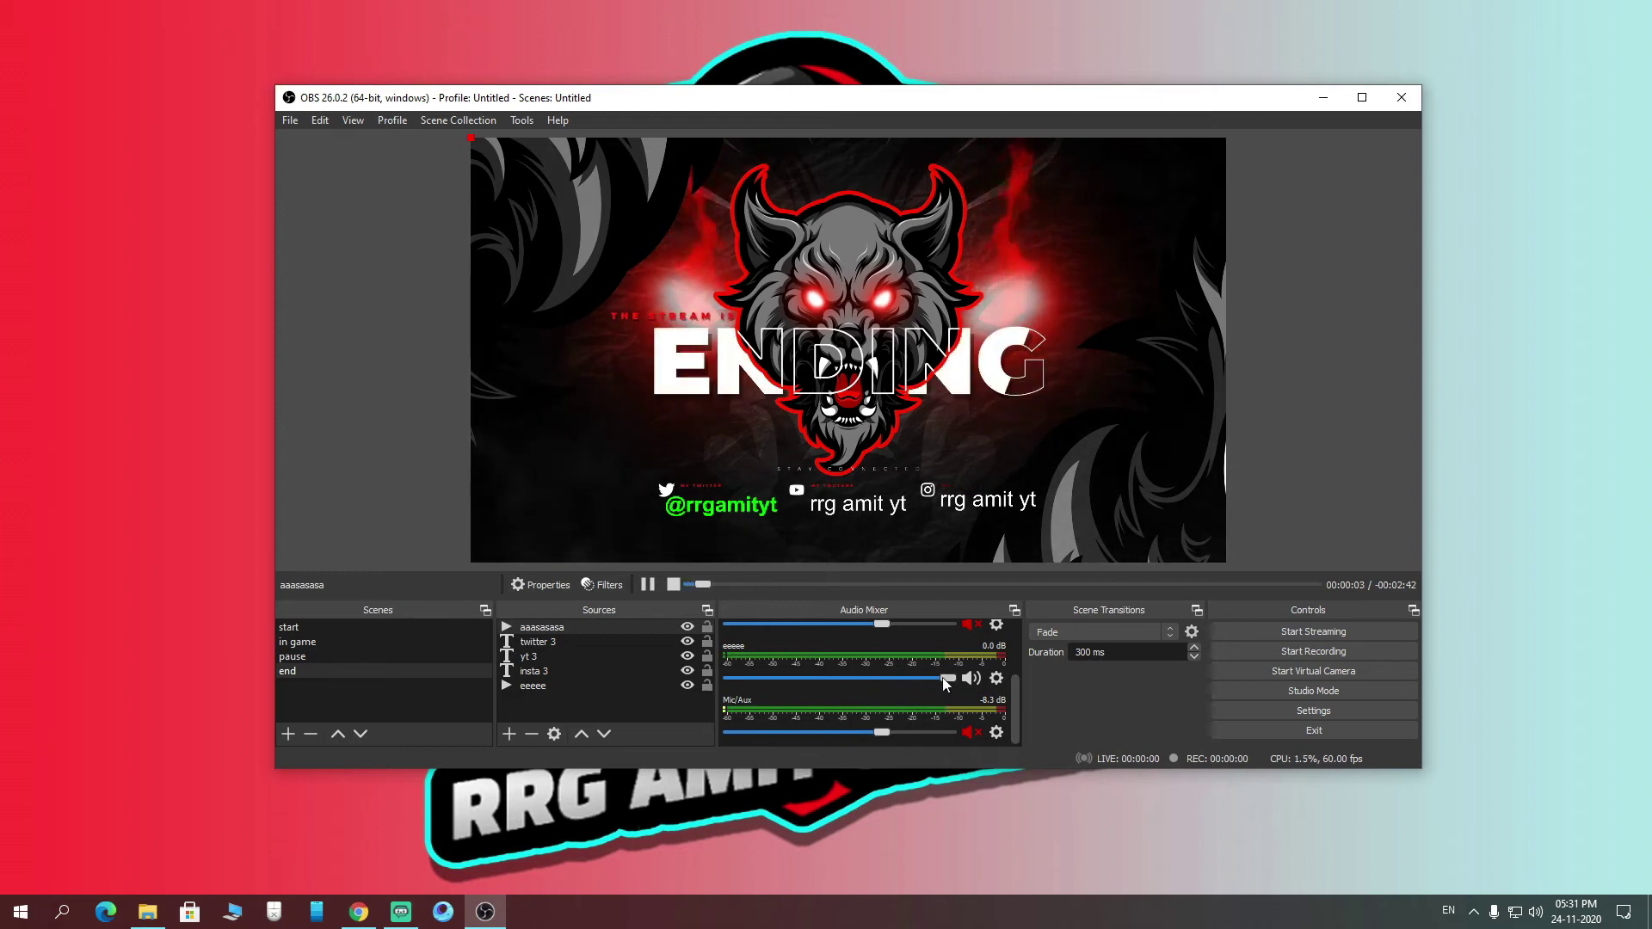
# Set the "eeeee" overlay's volume to about -0.3 dB and mute its audio in the end scene.
pyautogui.moveTo(895, 688); pyautogui.dragTo(945, 682)
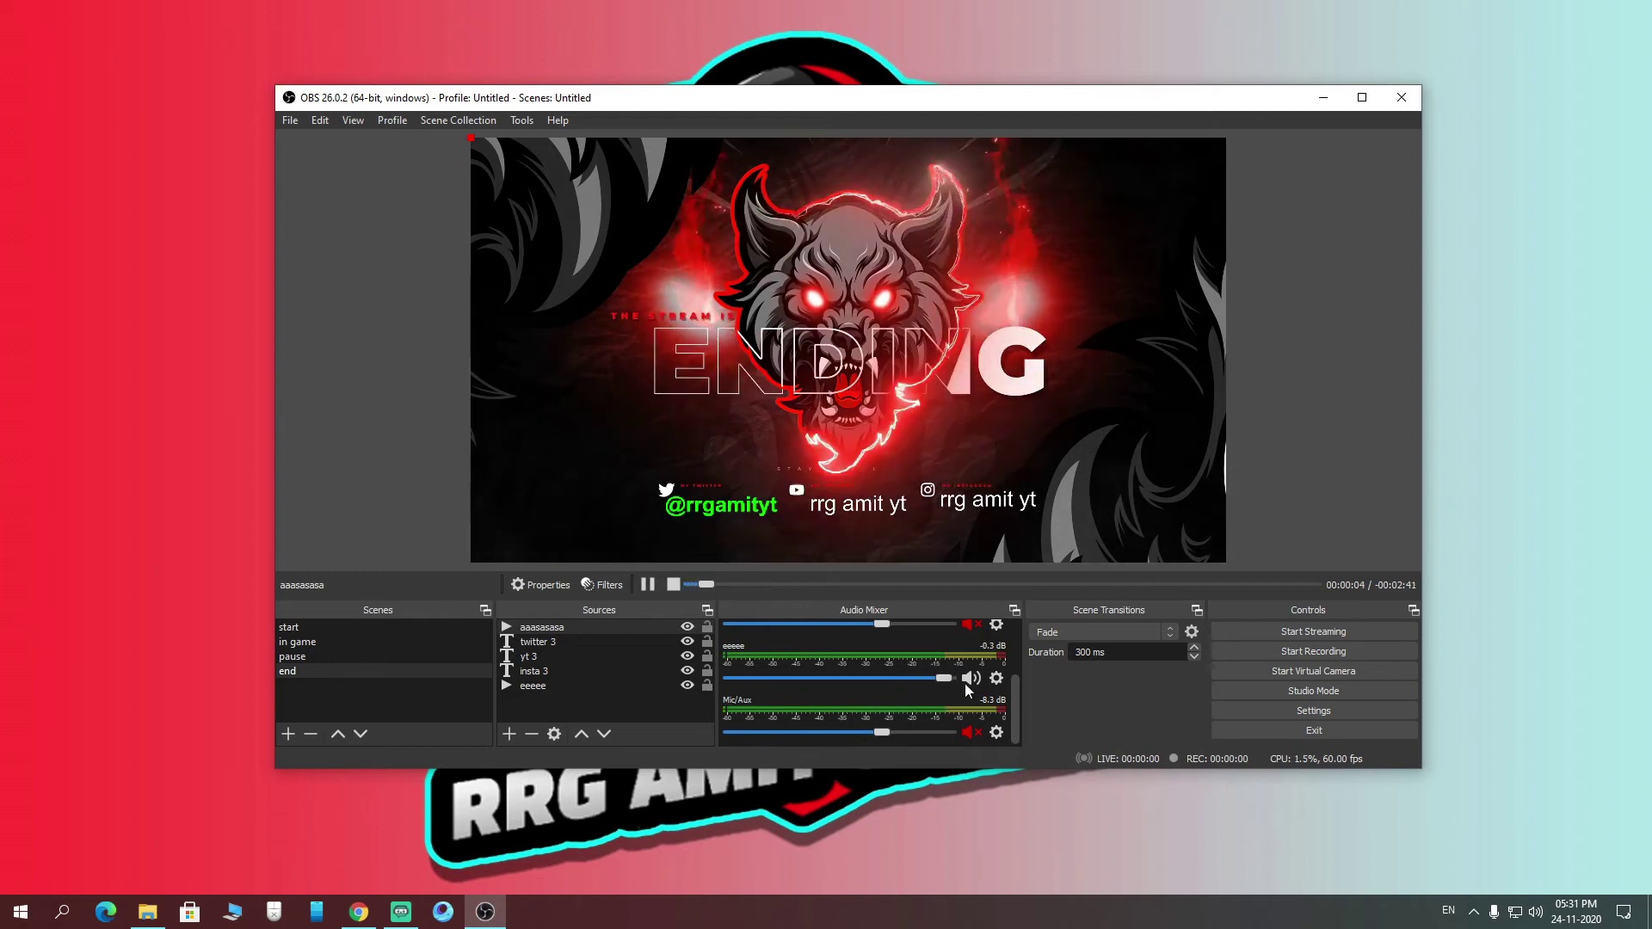
pyautogui.click(532, 685)
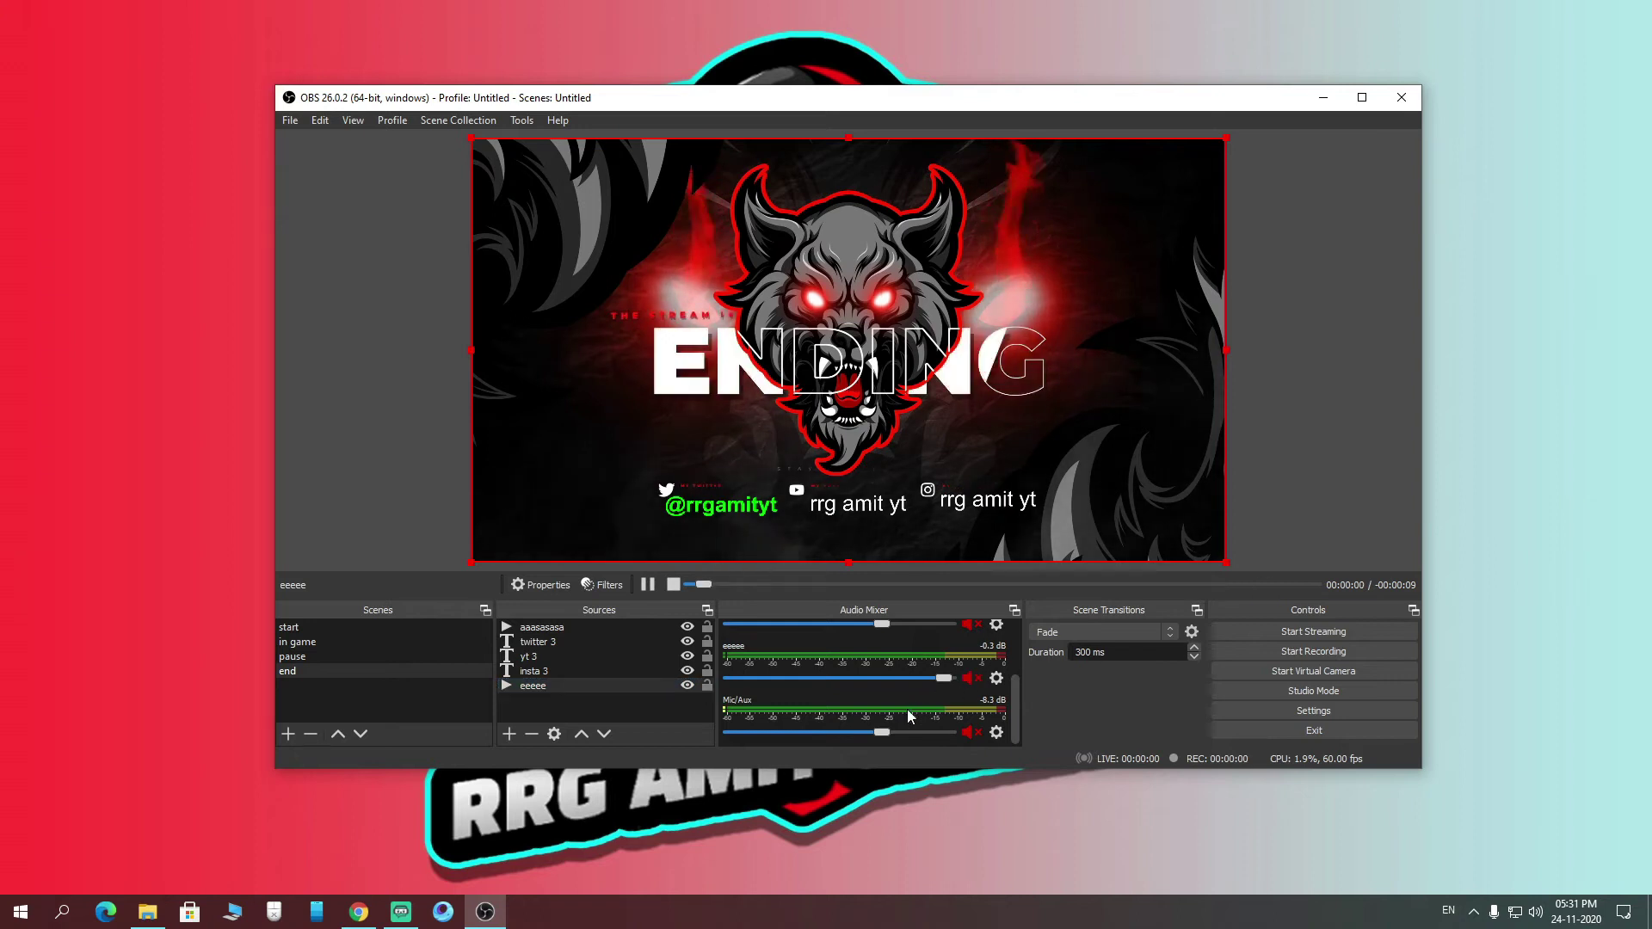
# Lower the volume of the "aaasasasa" background music to about -13.3 dB.
pyautogui.scroll(2, 896, 684)
pyautogui.click(856, 659)
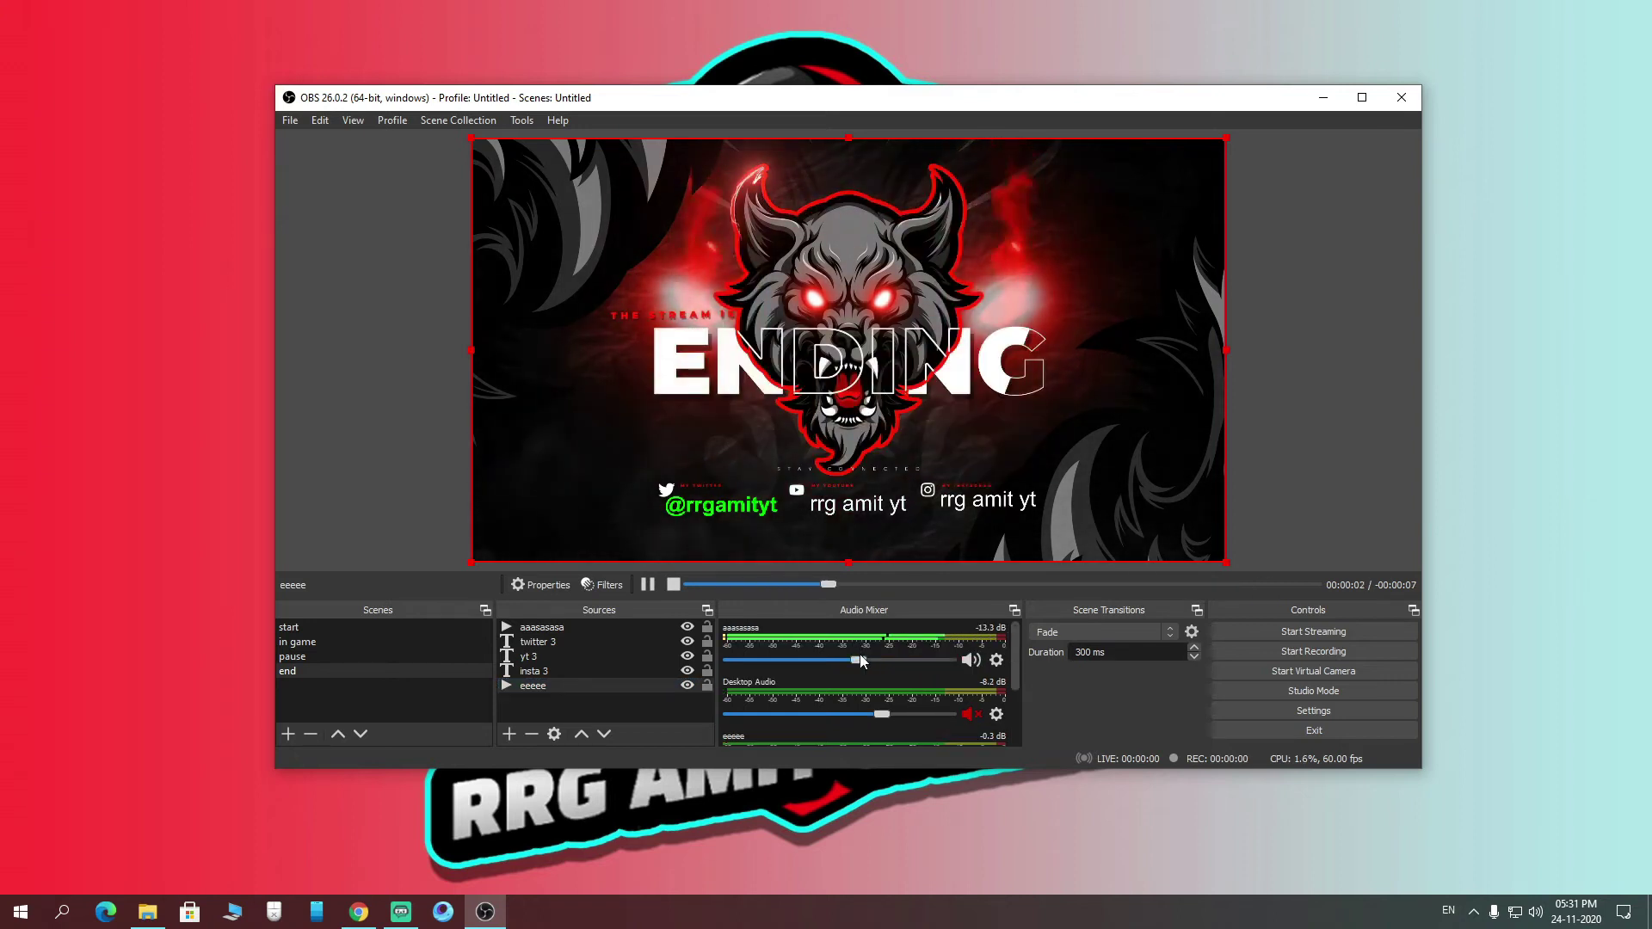
pyautogui.scroll(-2, 916, 684)
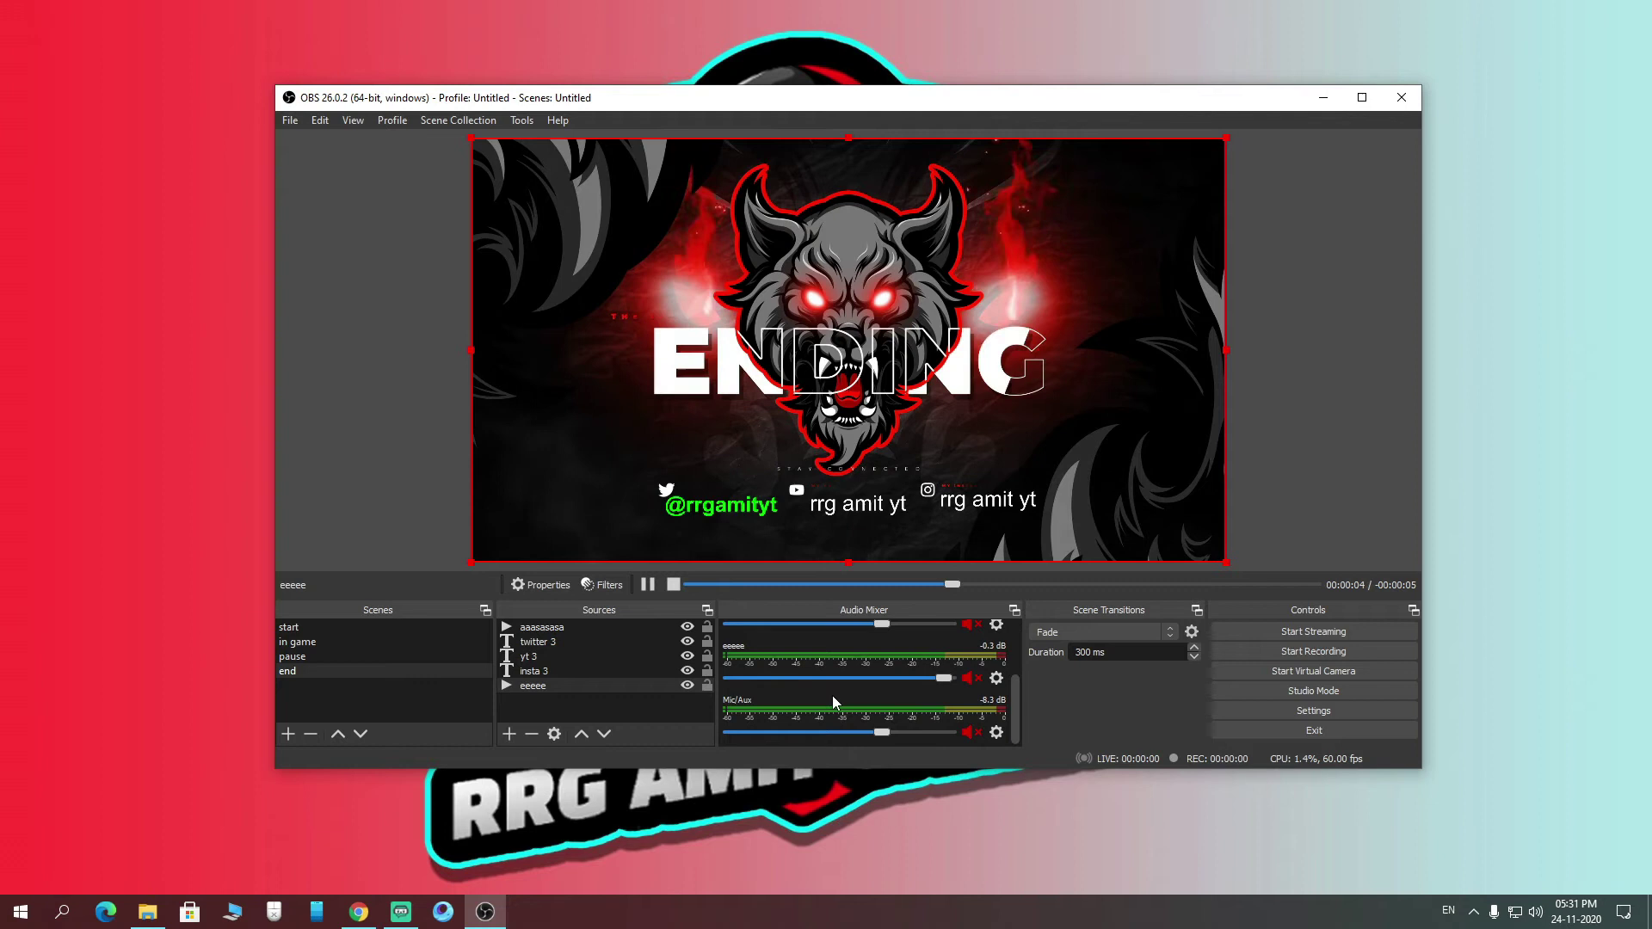
pyautogui.scroll(2, 833, 695)
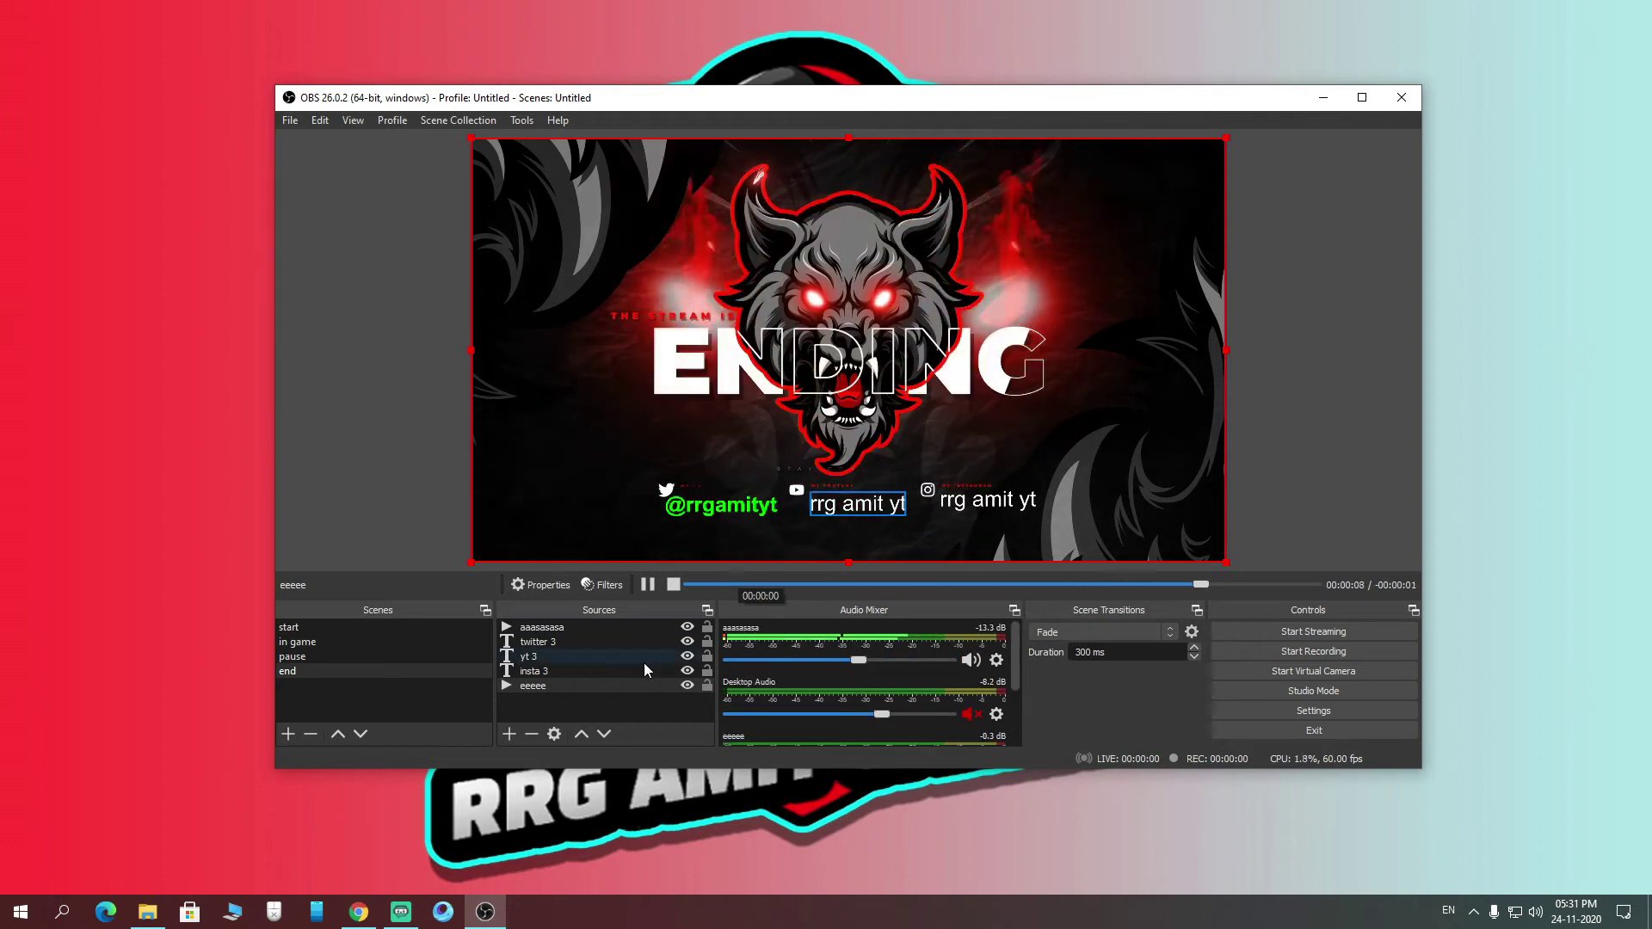
pyautogui.click(578, 627)
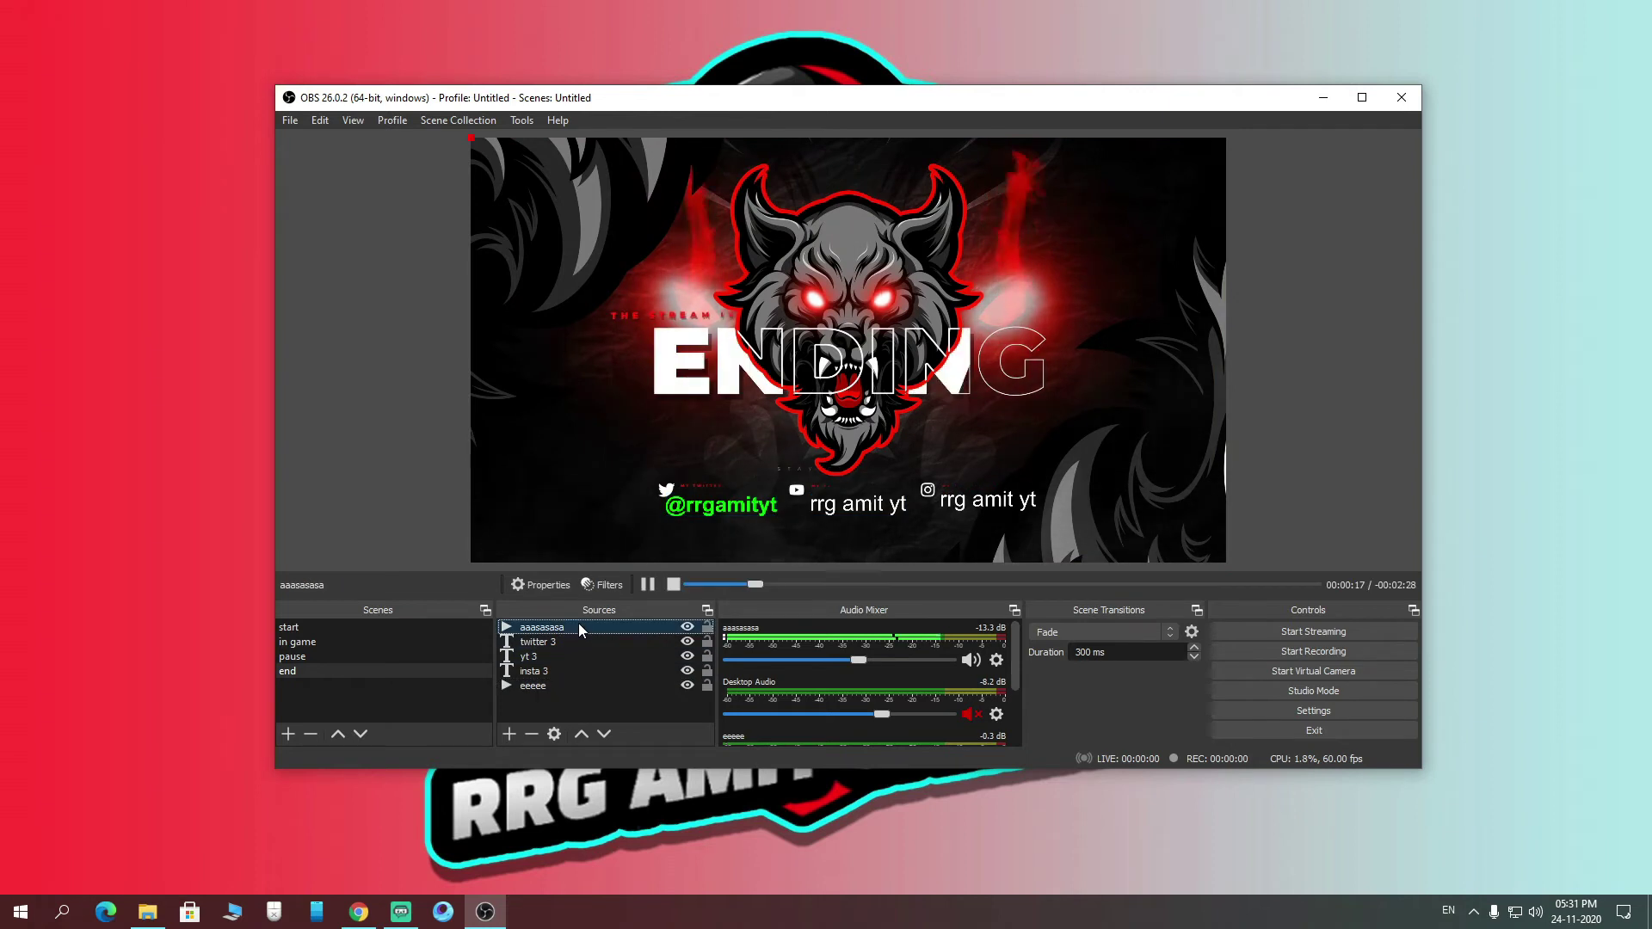
pyautogui.scroll(-2, 946, 684)
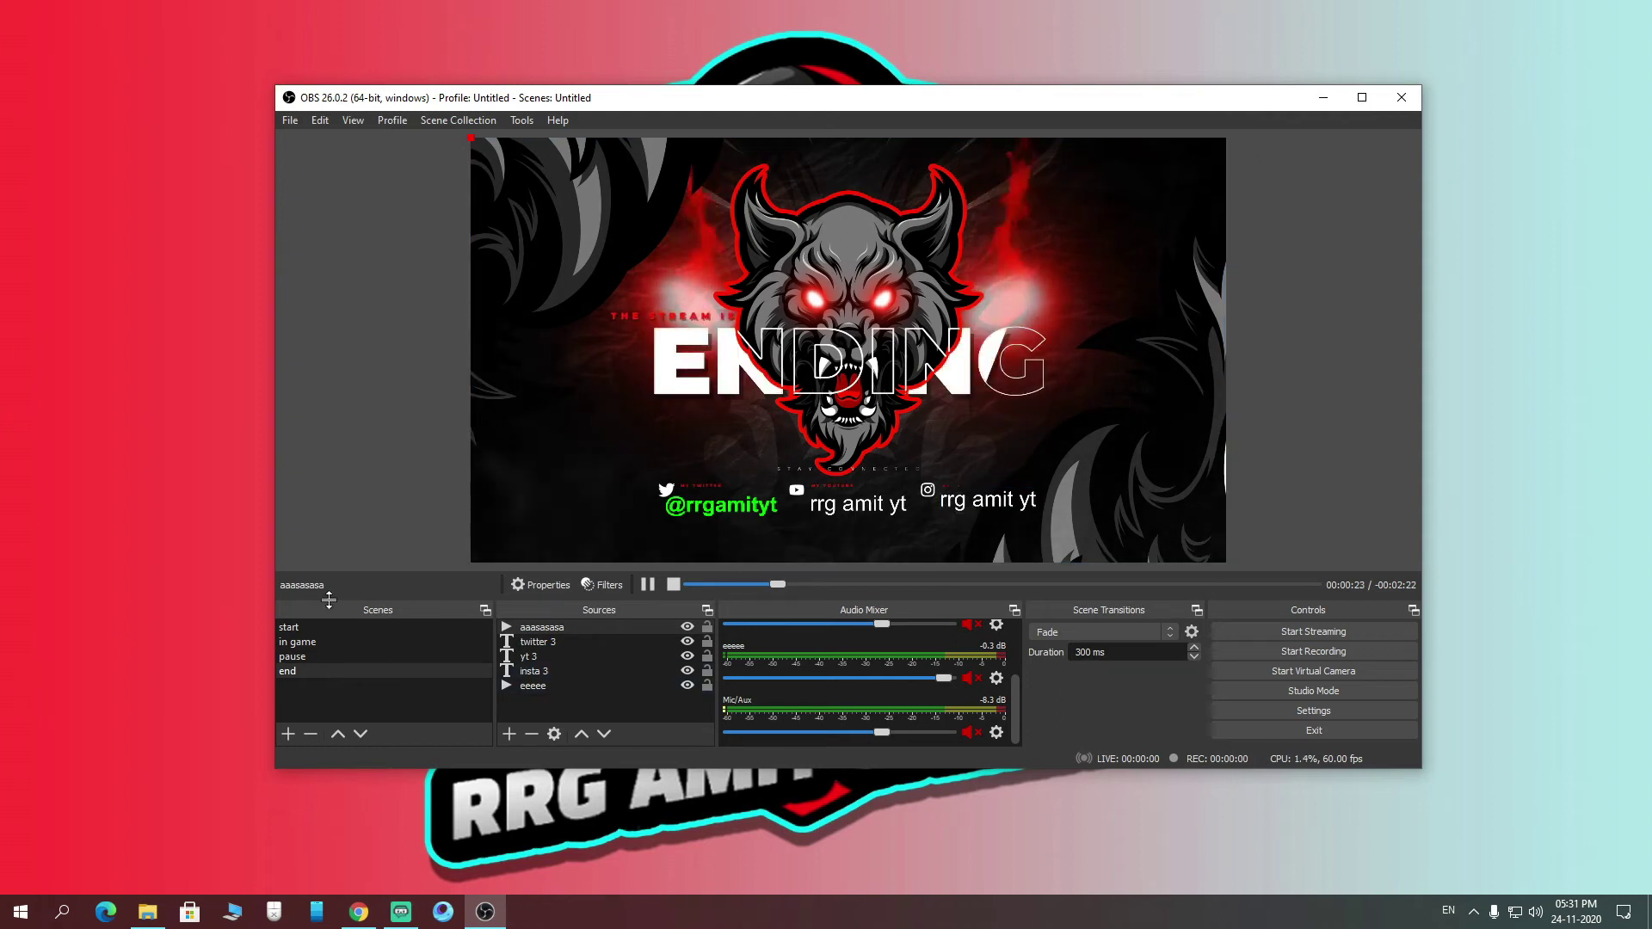
# Switch through the start, pause, end and in game scenes to check how each one looks.
pyautogui.click(308, 631)
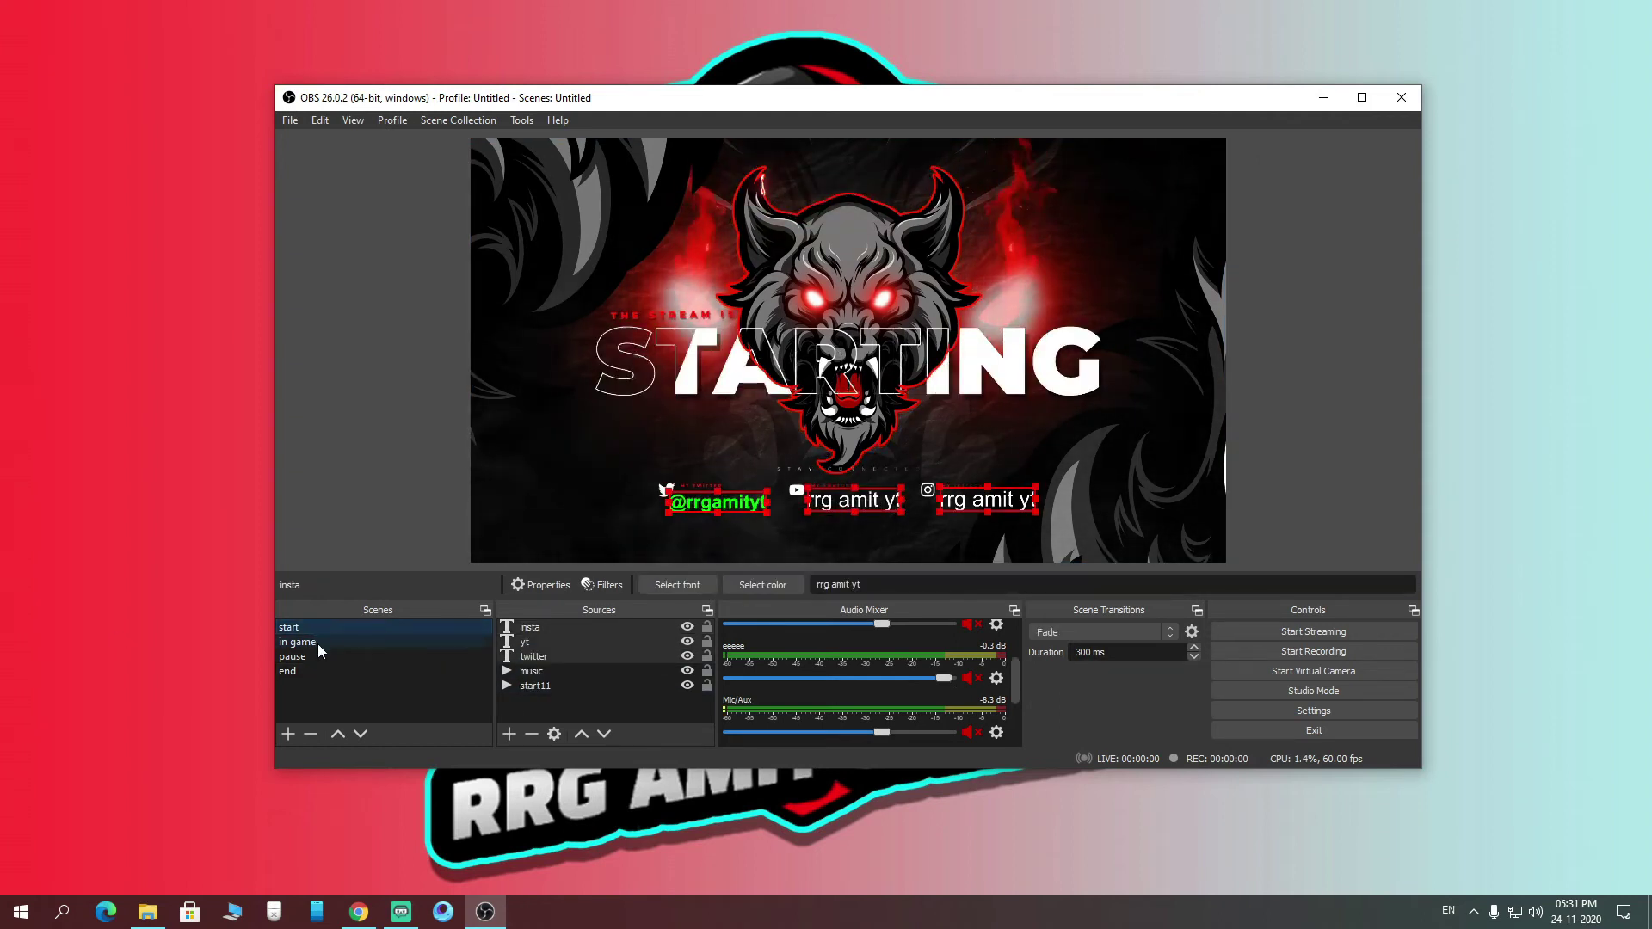
pyautogui.click(327, 654)
pyautogui.click(338, 636)
pyautogui.click(312, 657)
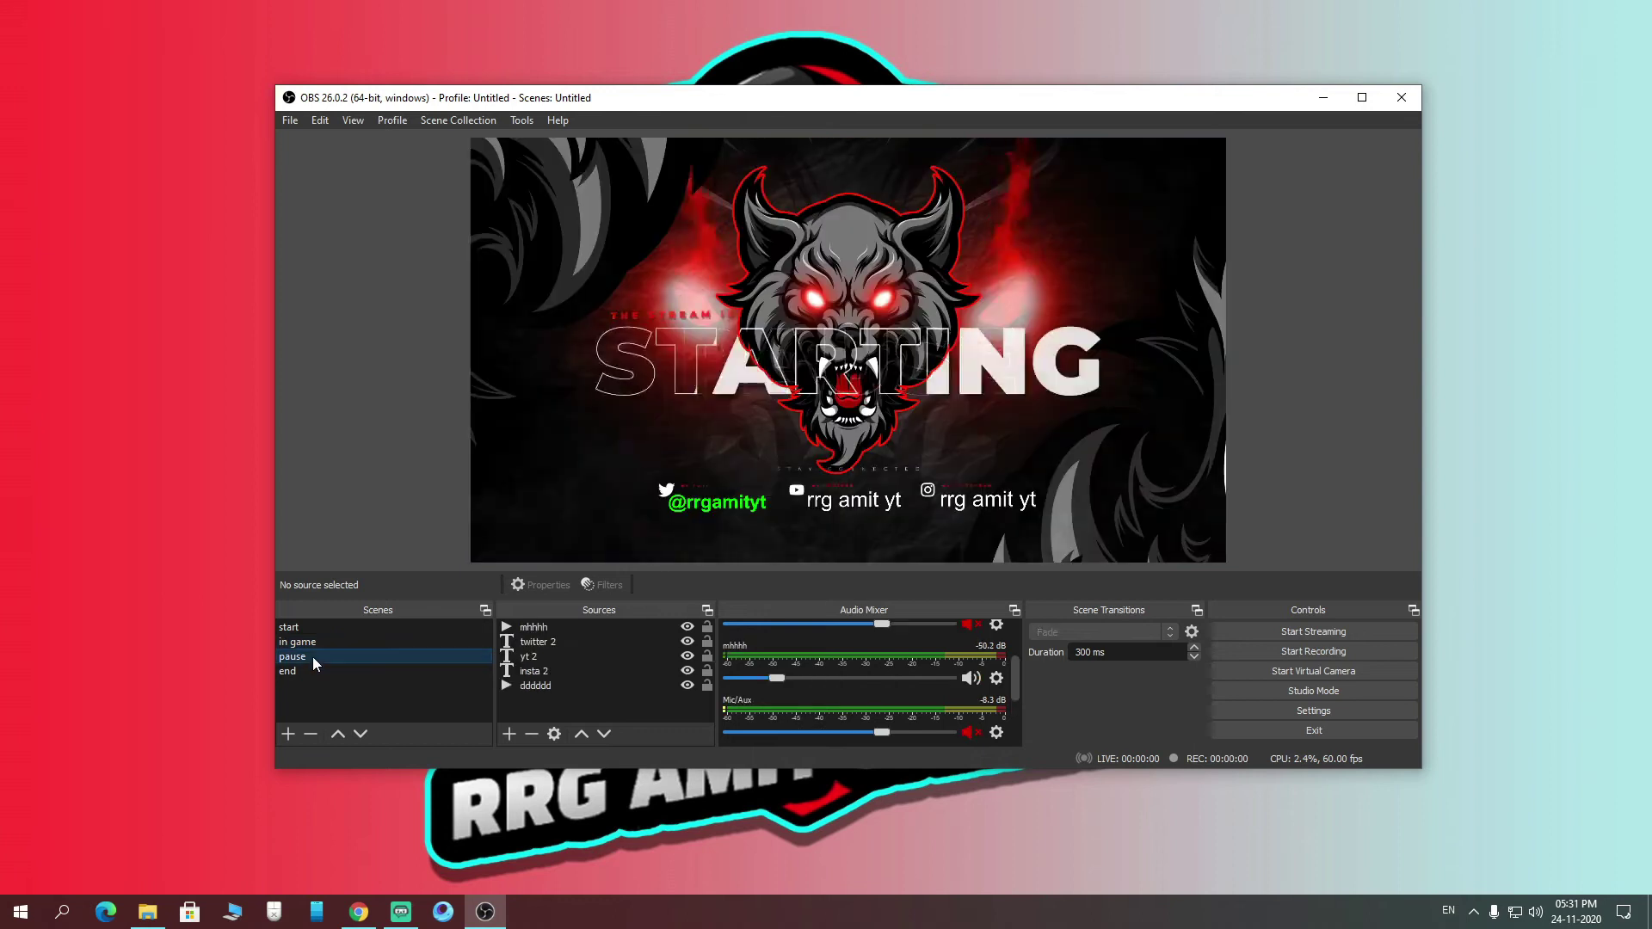
pyautogui.click(285, 674)
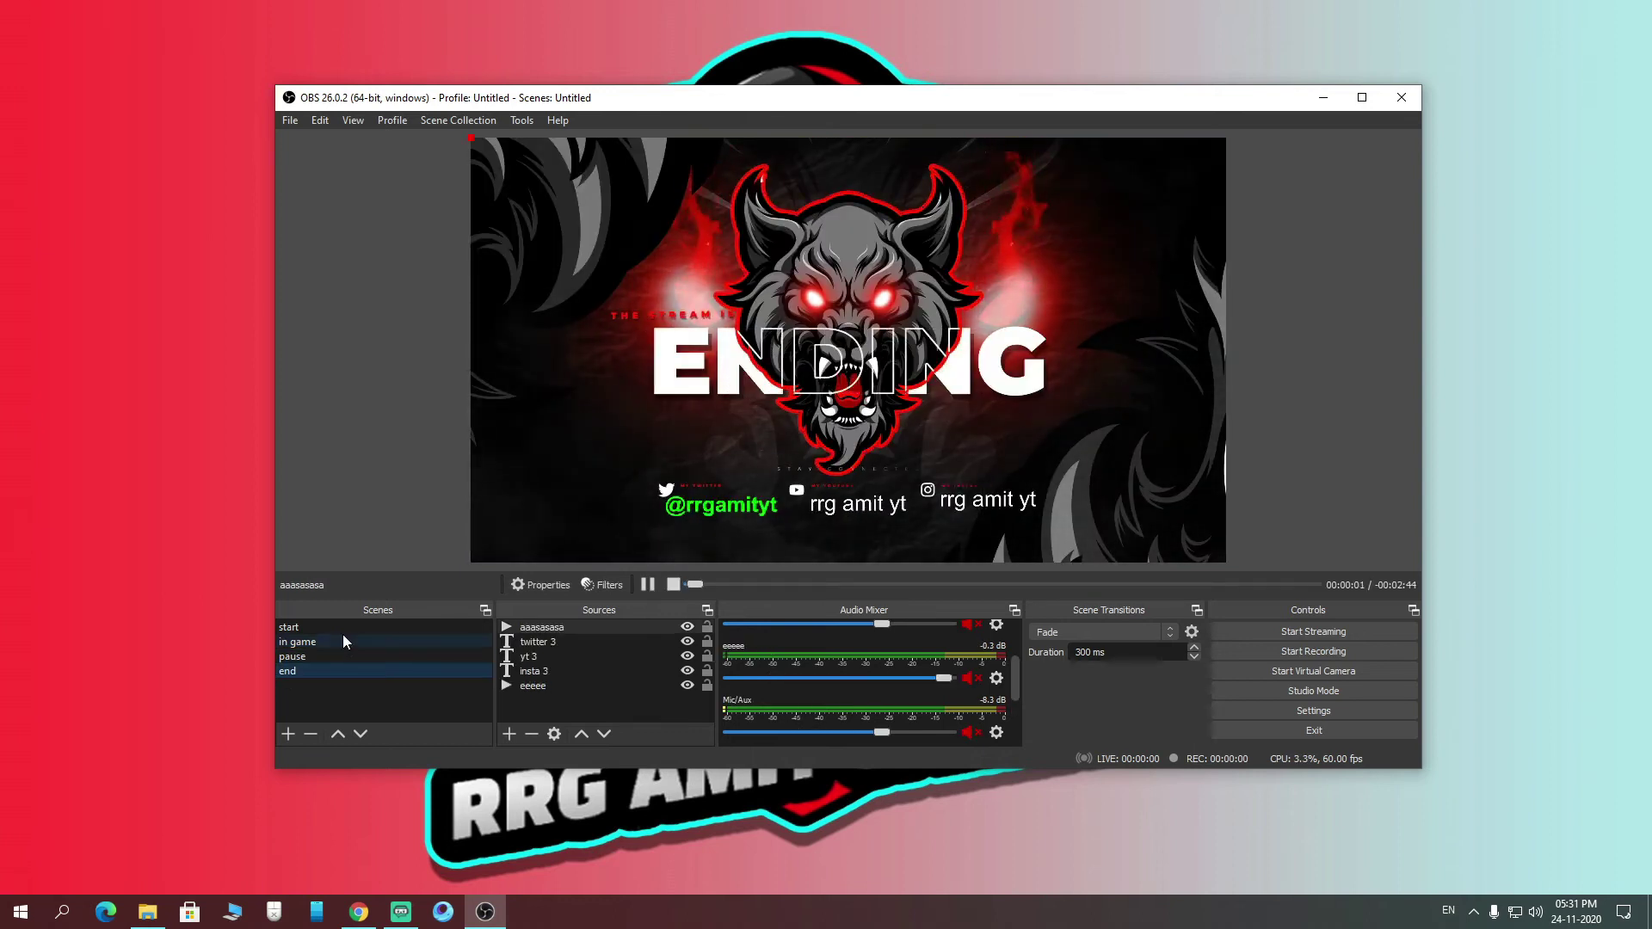
pyautogui.click(292, 629)
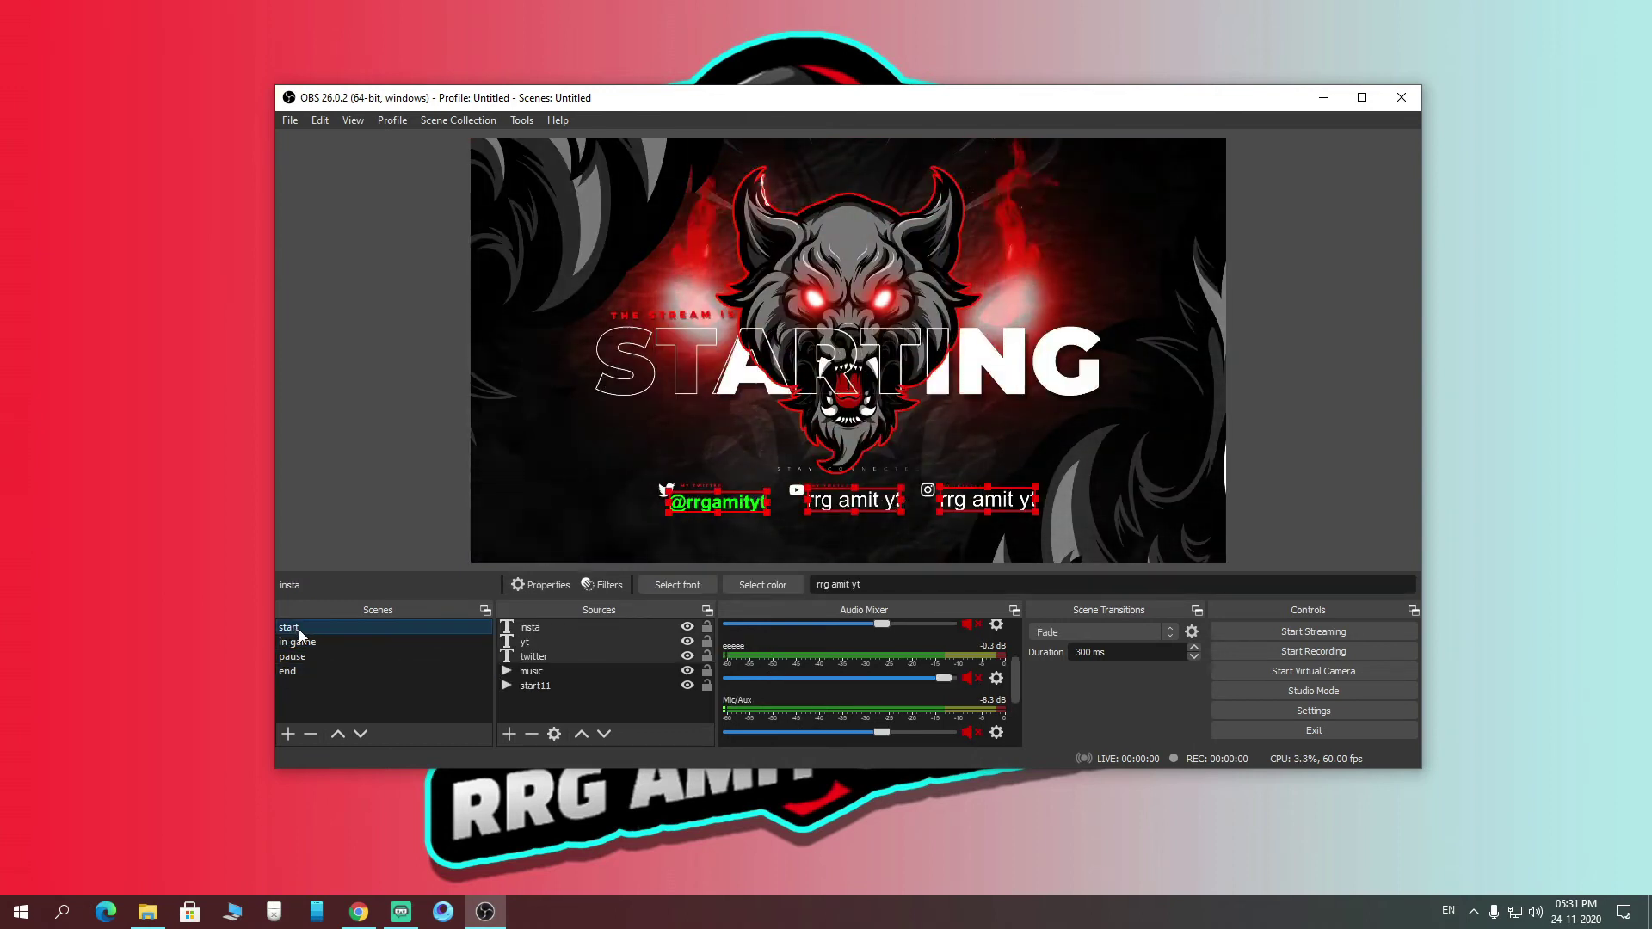
pyautogui.click(298, 642)
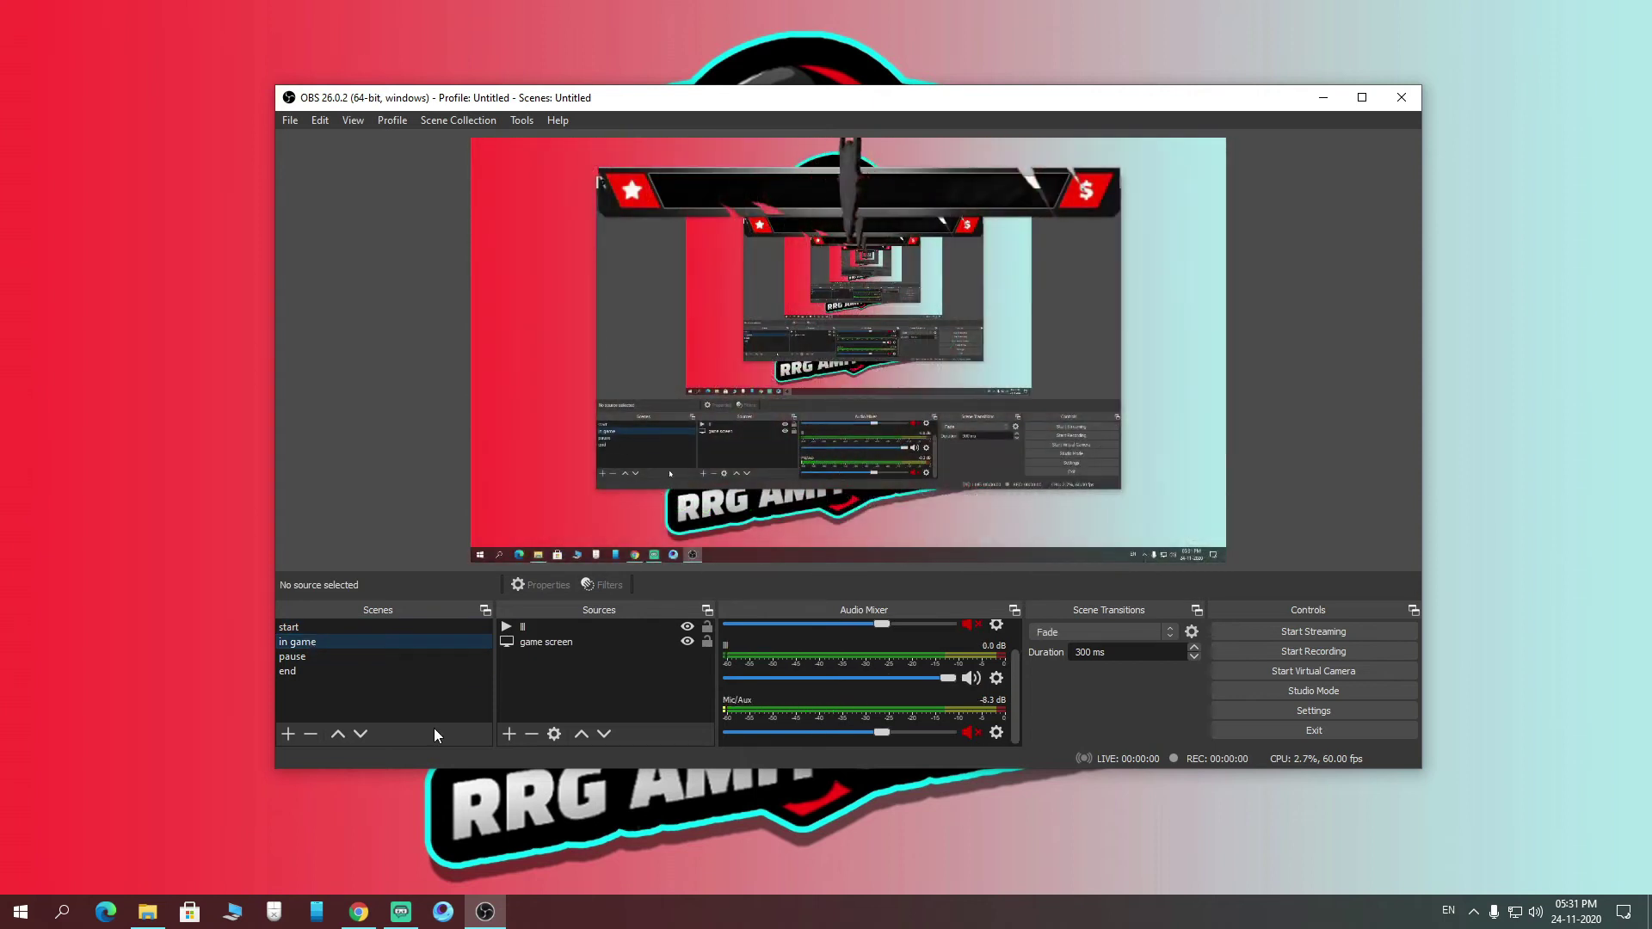
# Add a new scene named "intermission" and move it between the in game and pause scenes.
pyautogui.click(287, 734)
pyautogui.write('intermission')
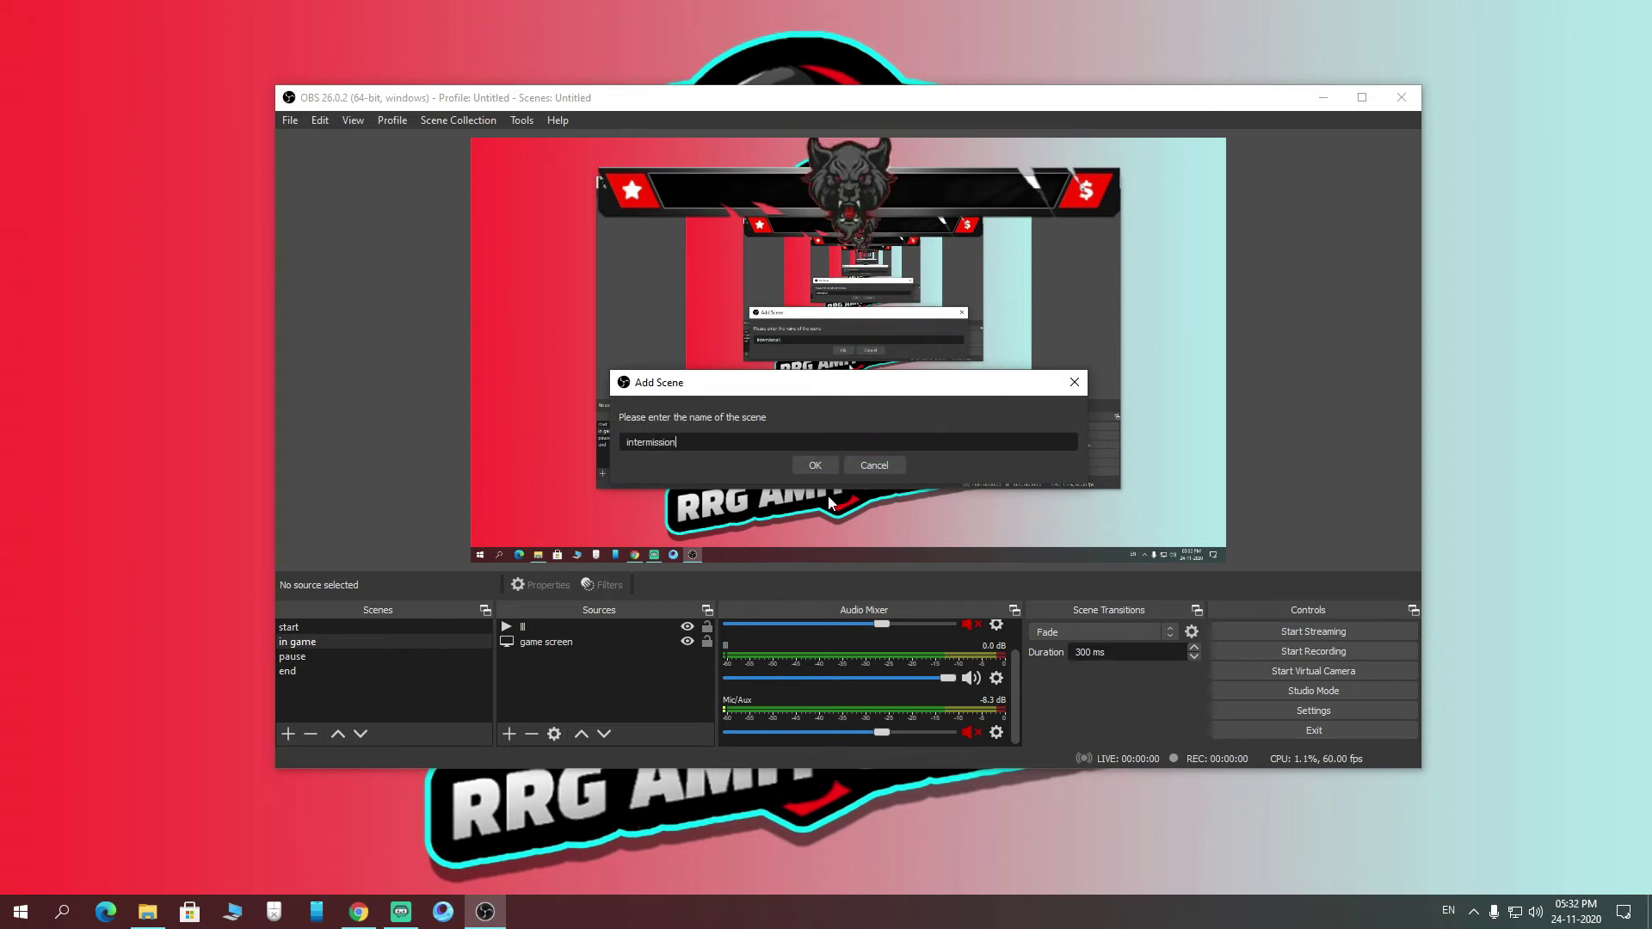
pyautogui.click(817, 467)
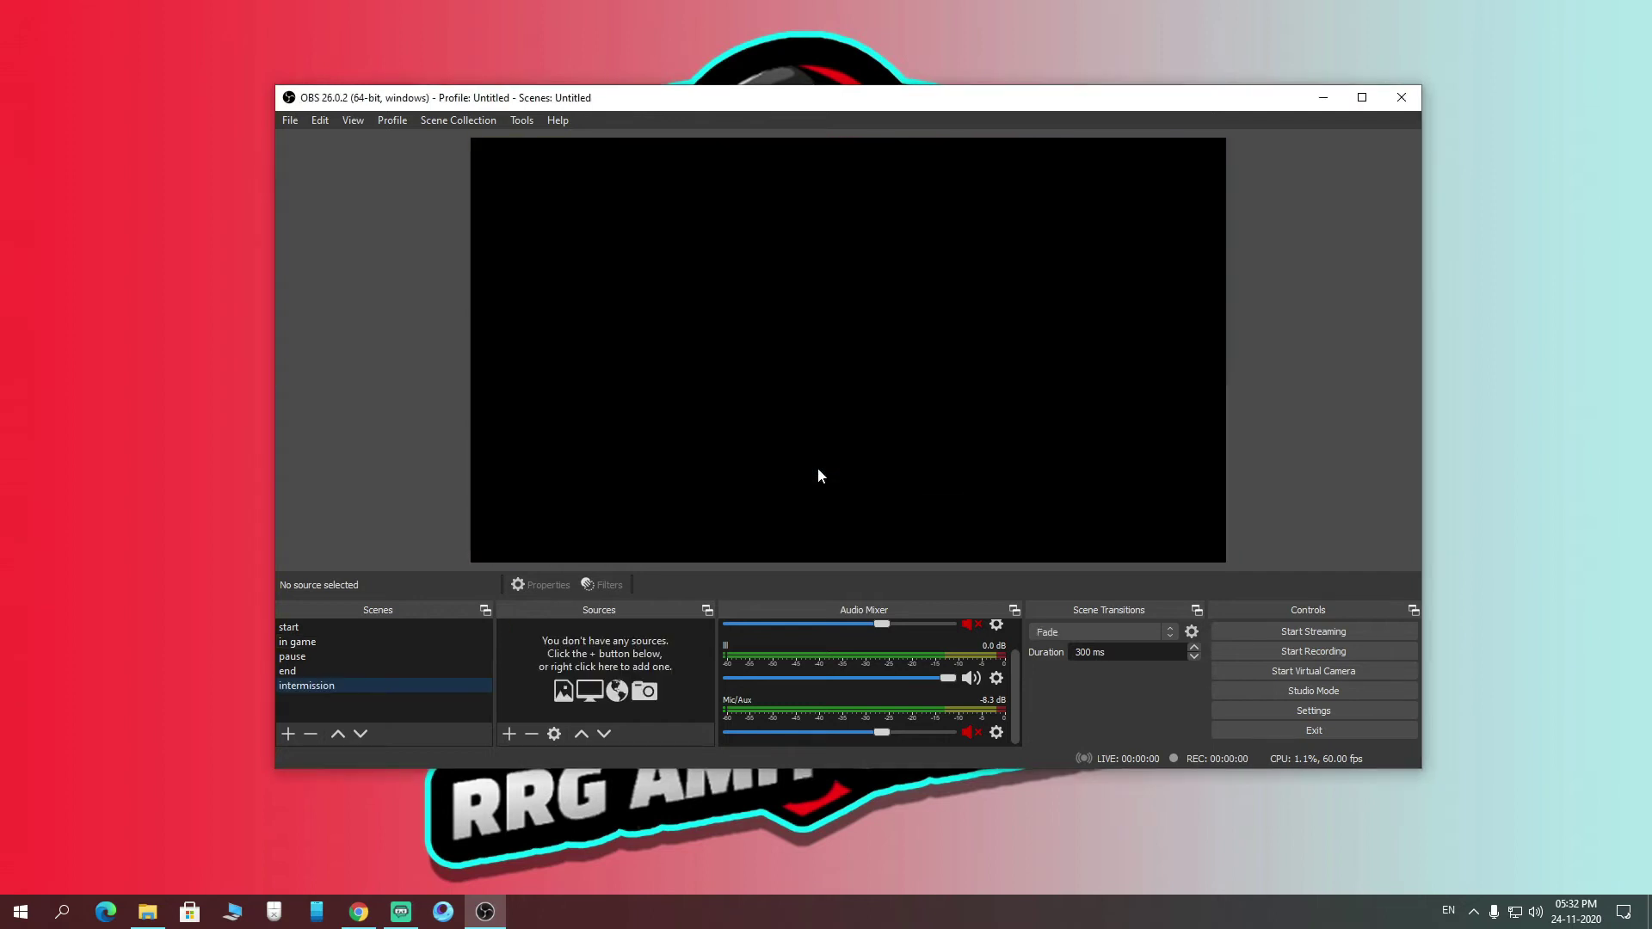
pyautogui.moveTo(353, 685); pyautogui.dragTo(355, 650)
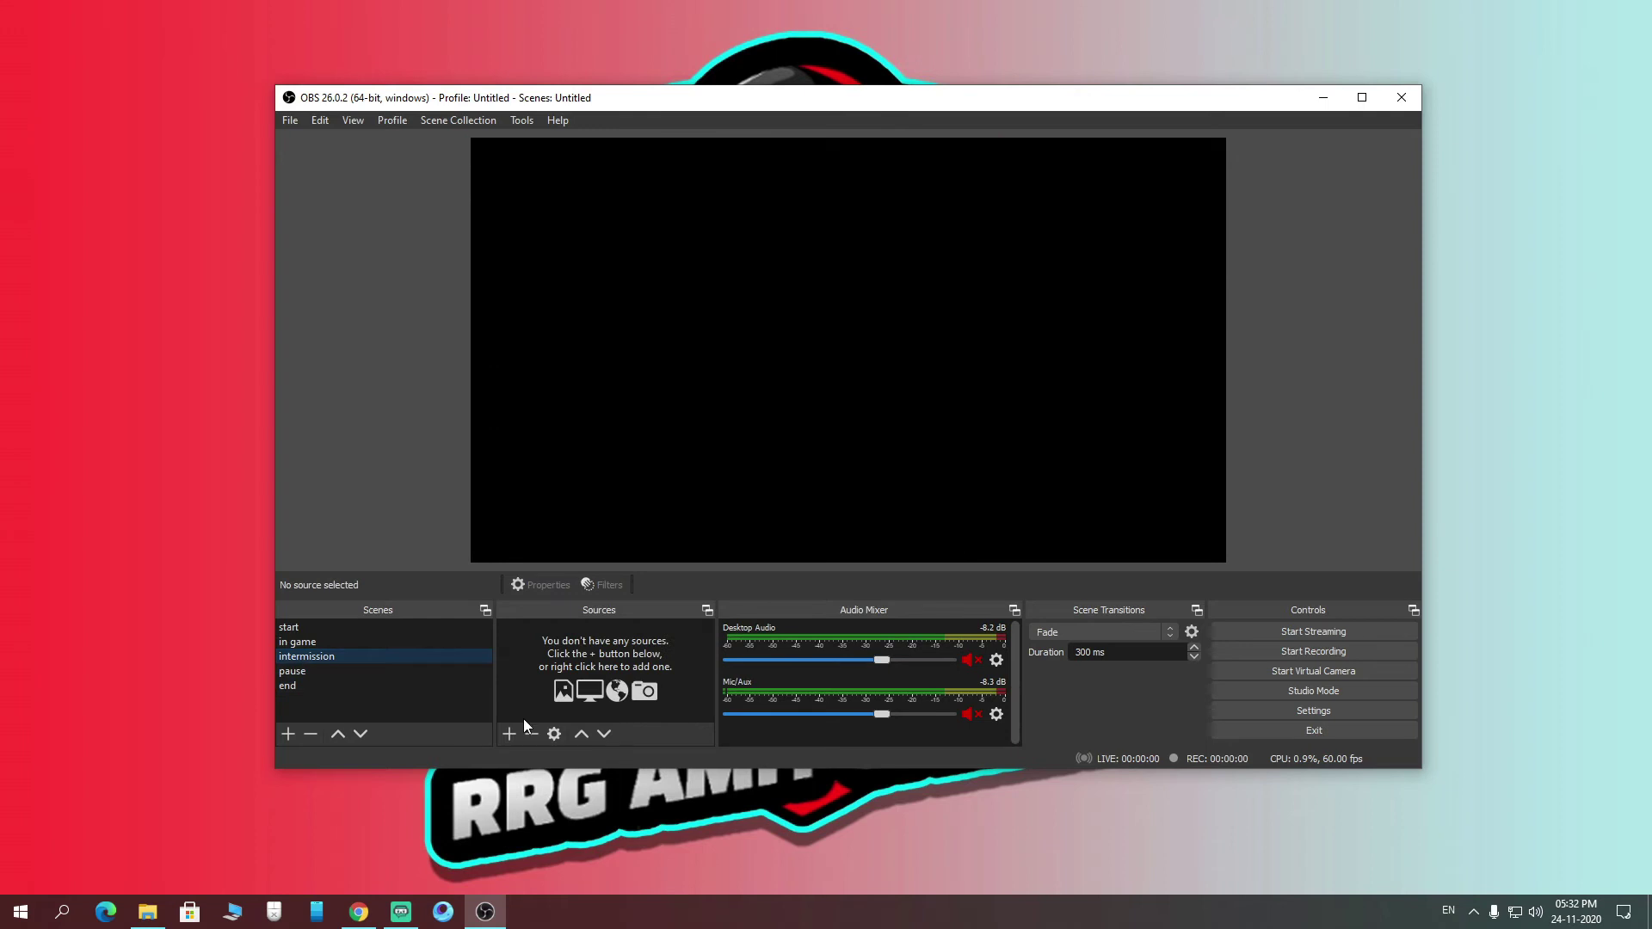
# Add a looping media source named "inter" to the intermission scene, using intermission.webm from the wolves.overlay folder.
pyautogui.click(508, 736)
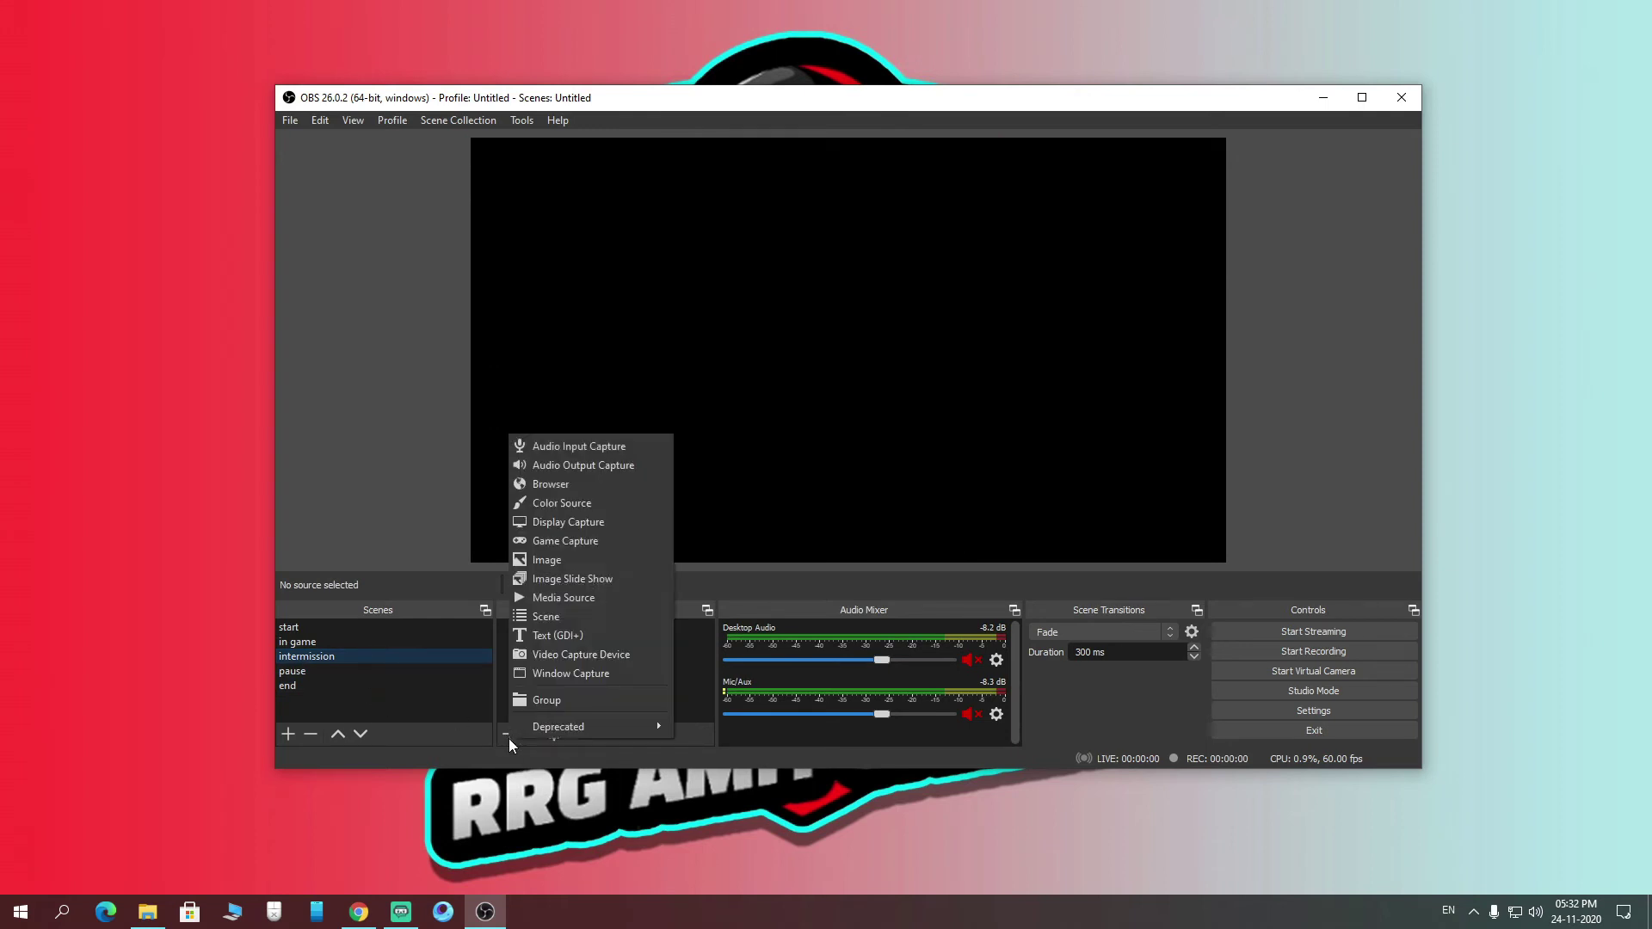
pyautogui.click(562, 598)
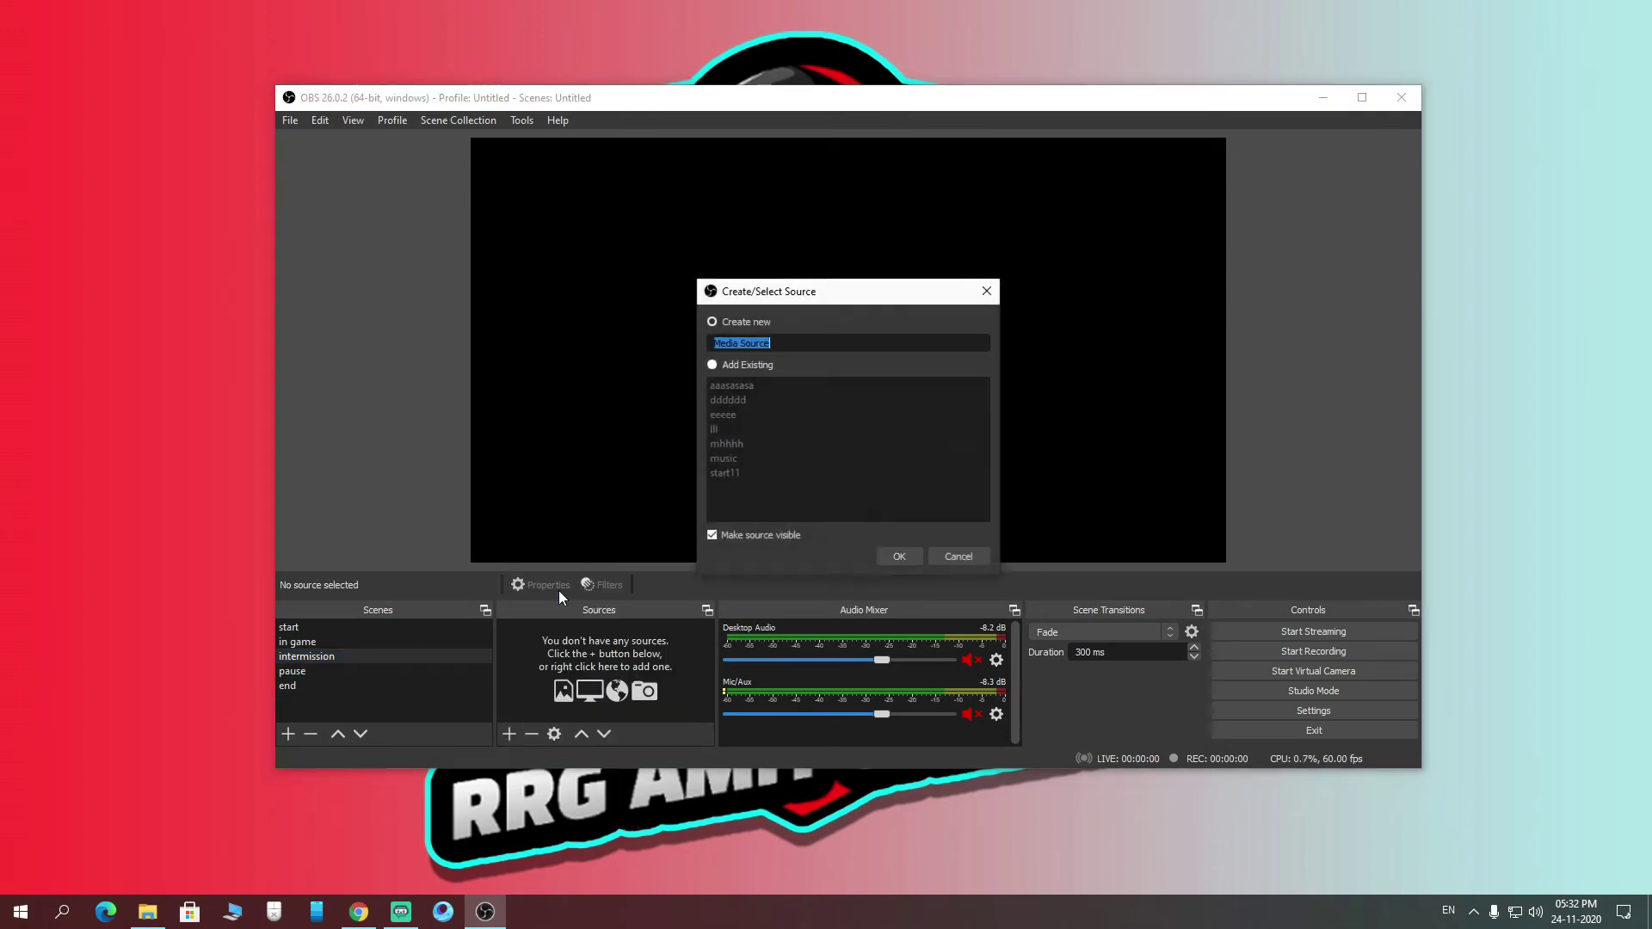
pyautogui.write('inter')
pyautogui.click(896, 555)
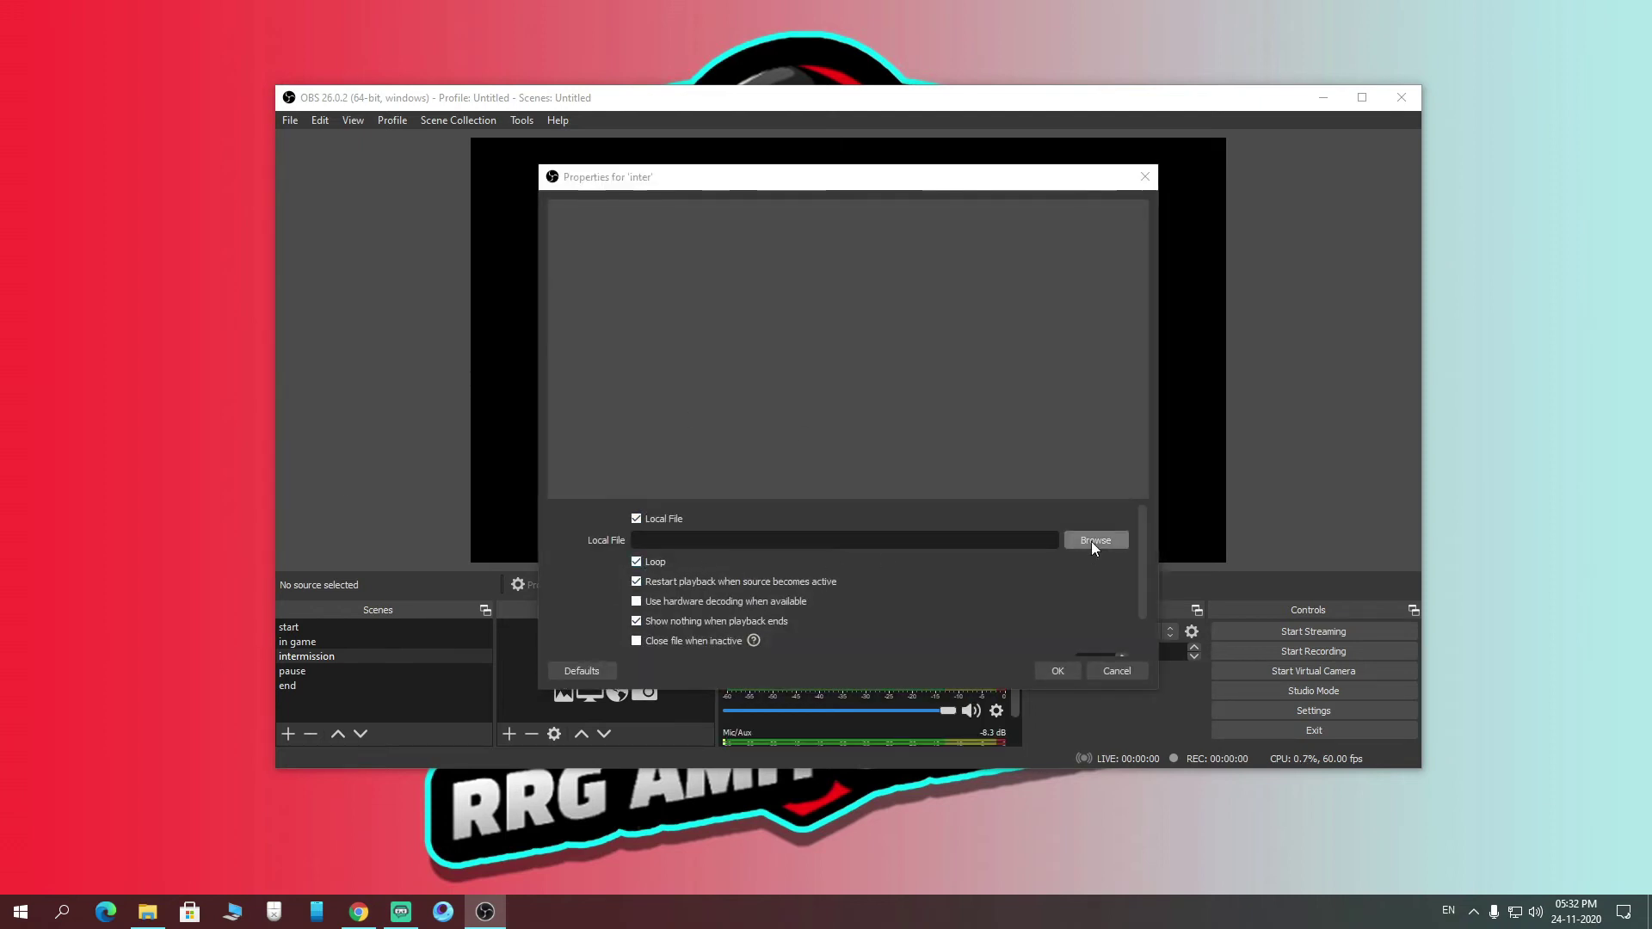
pyautogui.click(1091, 540)
pyautogui.doubleClick(740, 339)
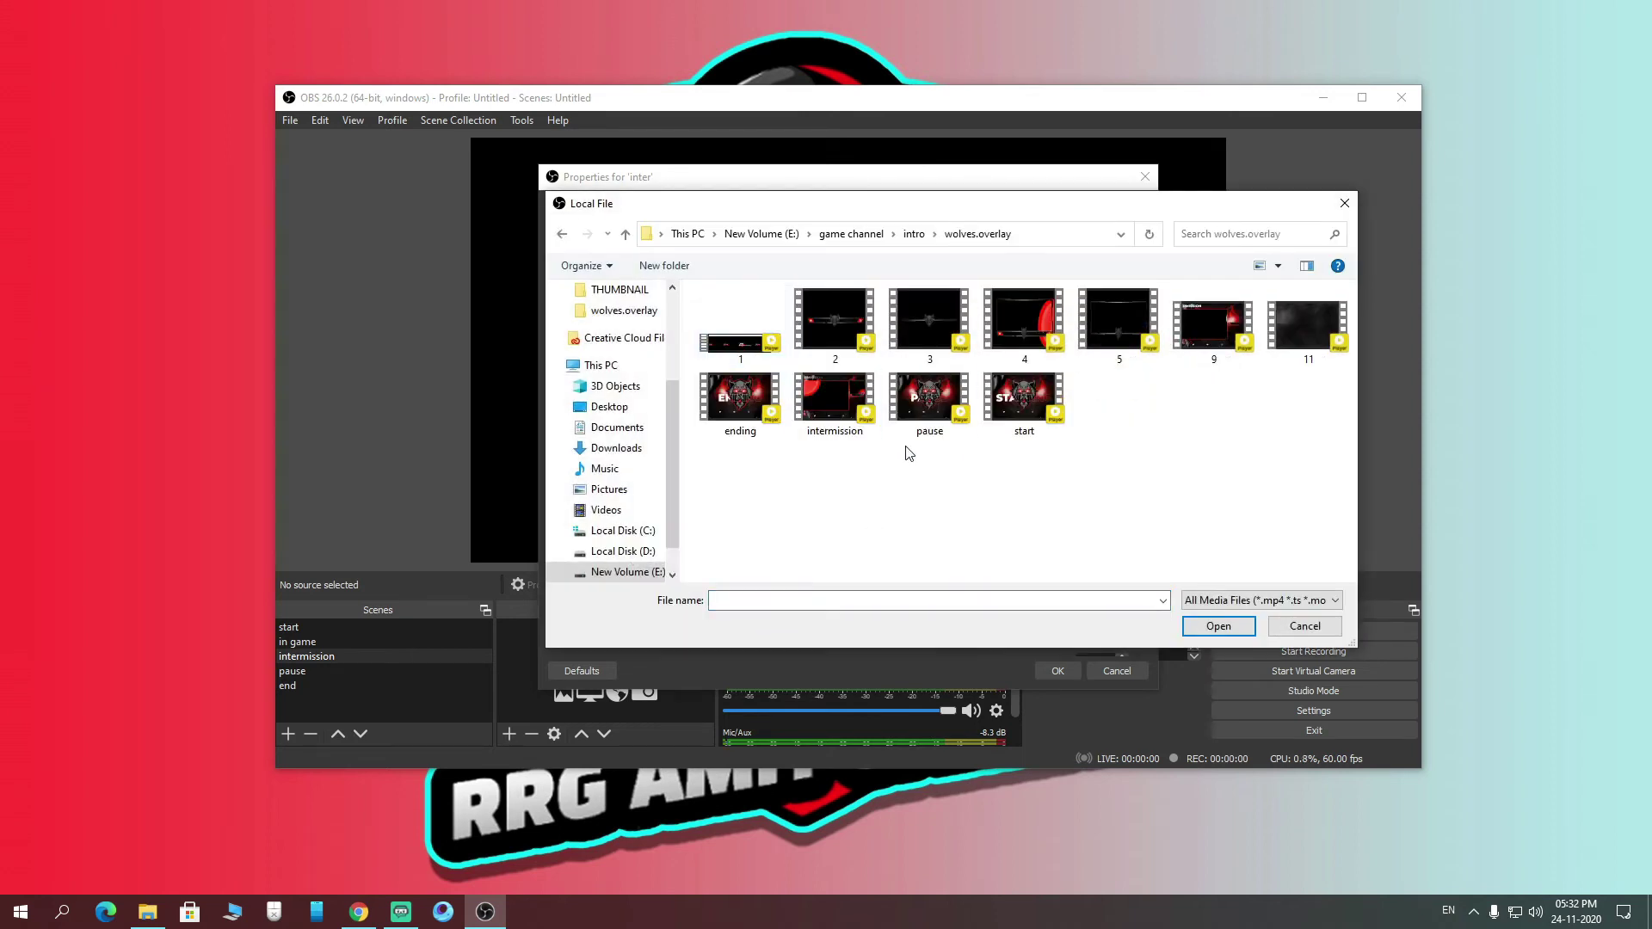
pyautogui.doubleClick(838, 399)
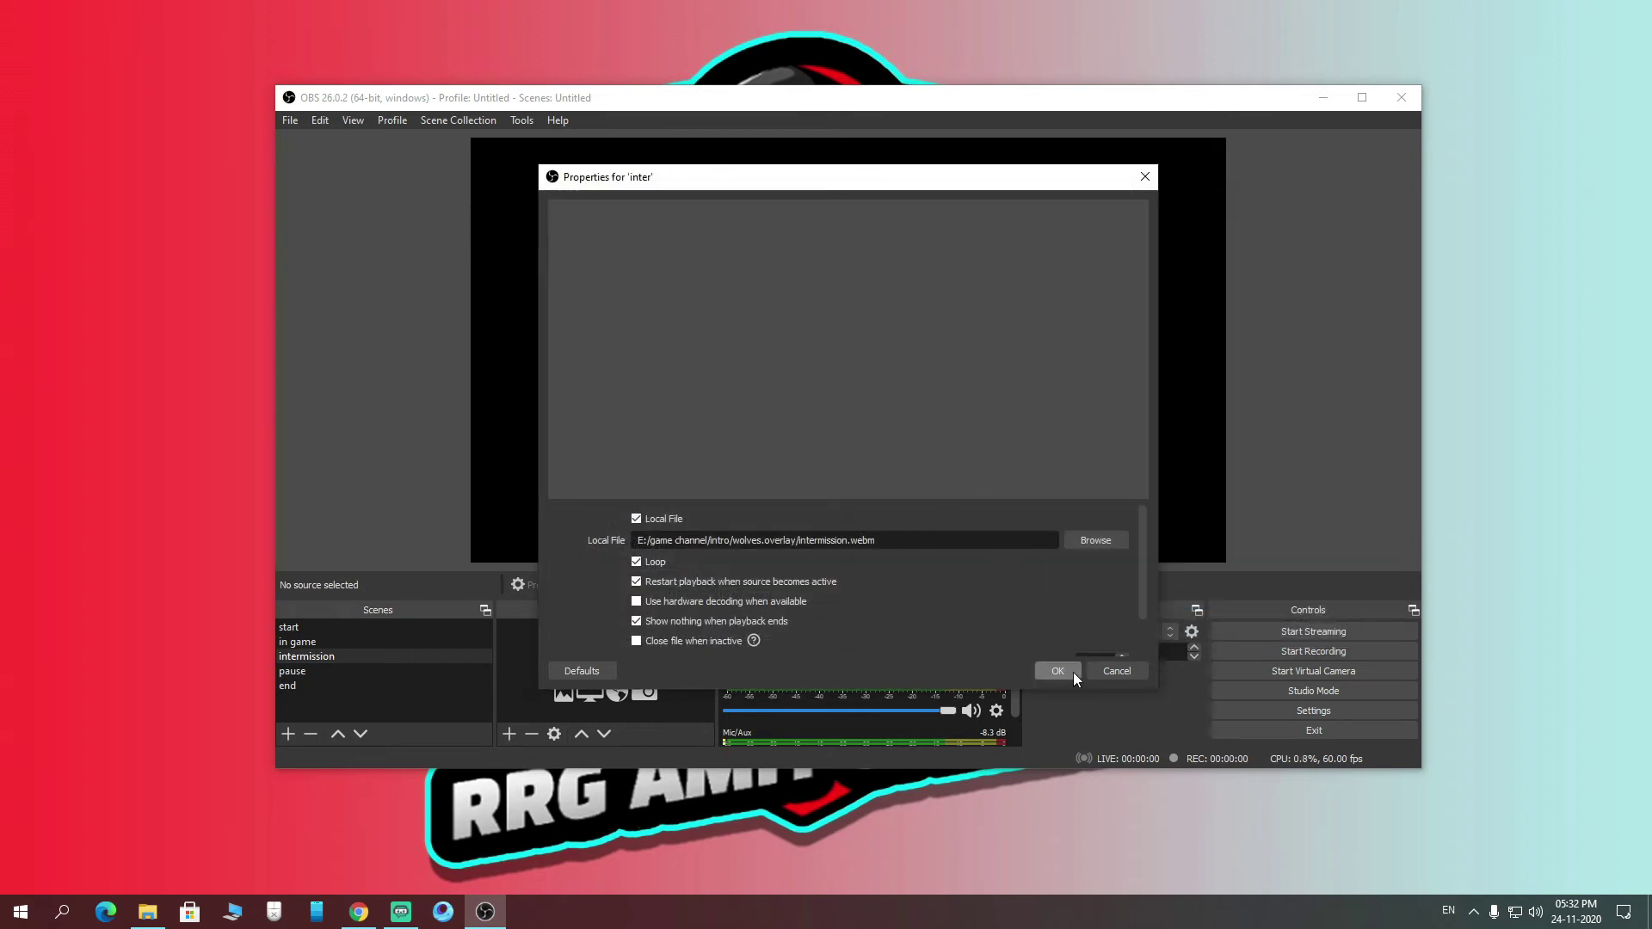
pyautogui.click(1057, 671)
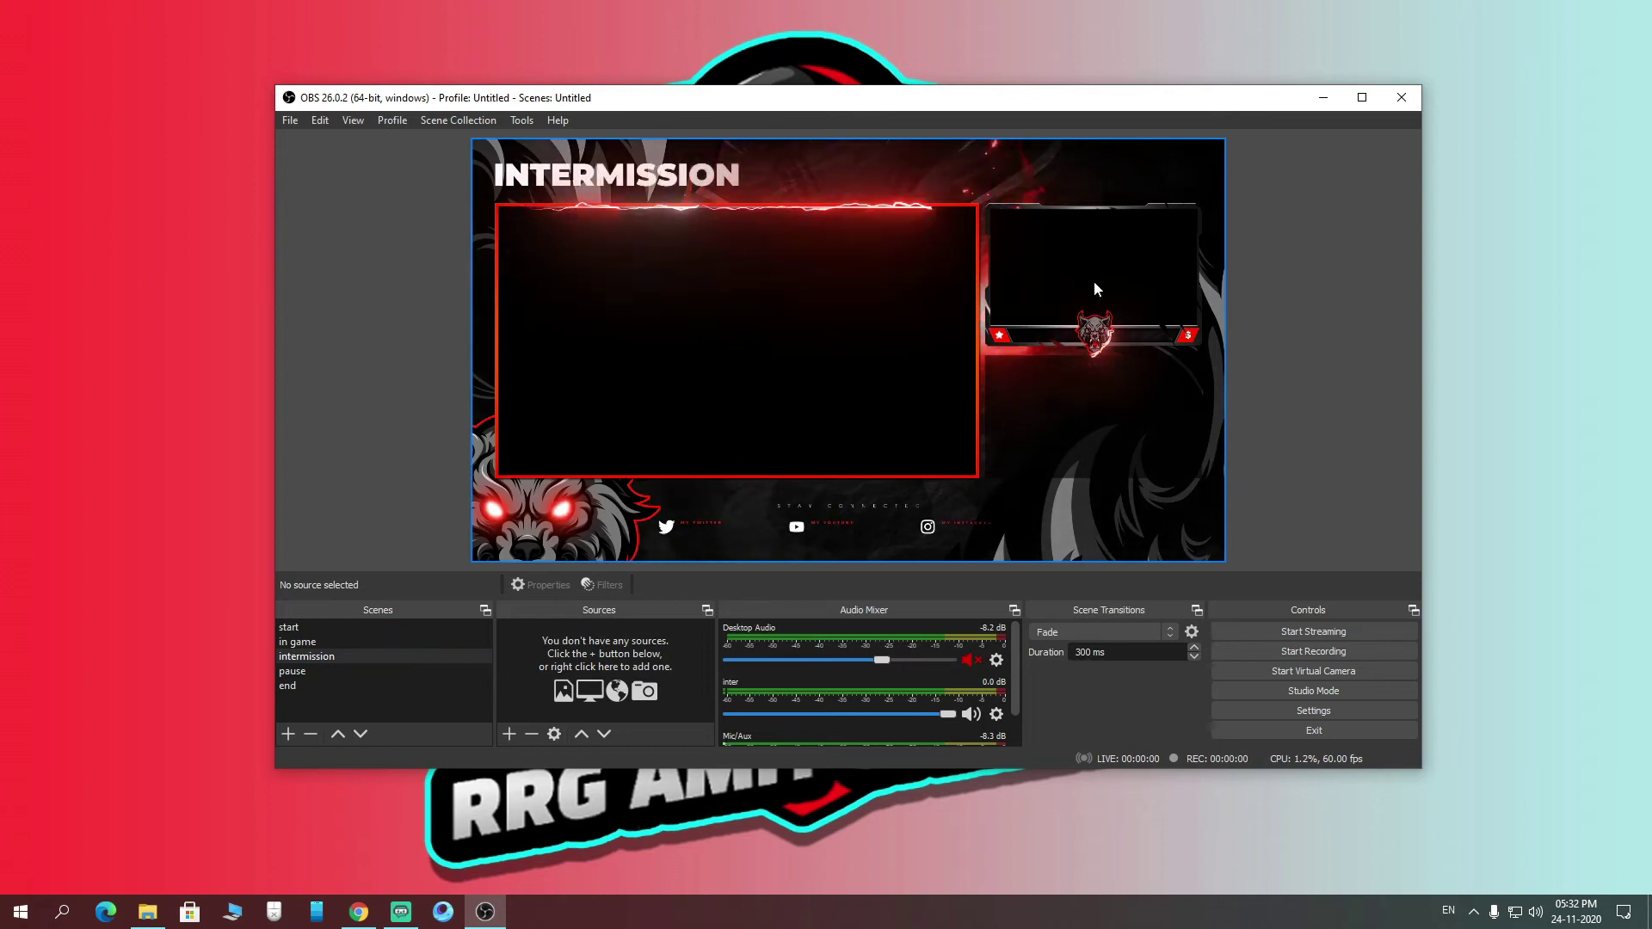
# Copy the three social media text labels from the start scene and paste them into the intermission scene.
pyautogui.click(1027, 248)
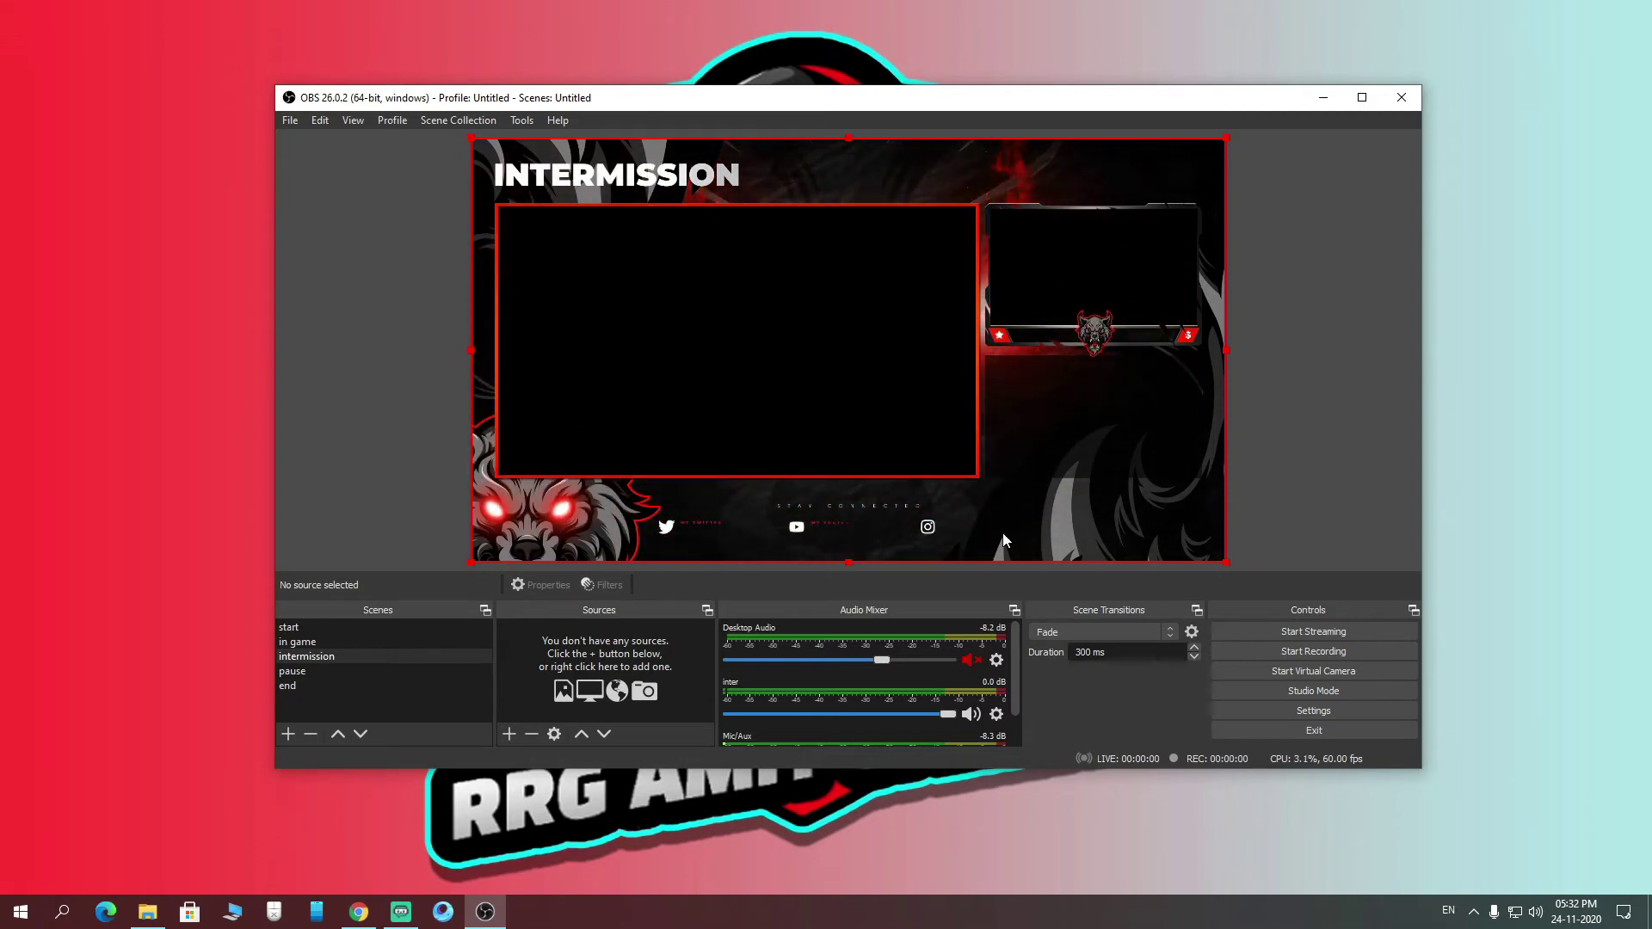
pyautogui.click(289, 626)
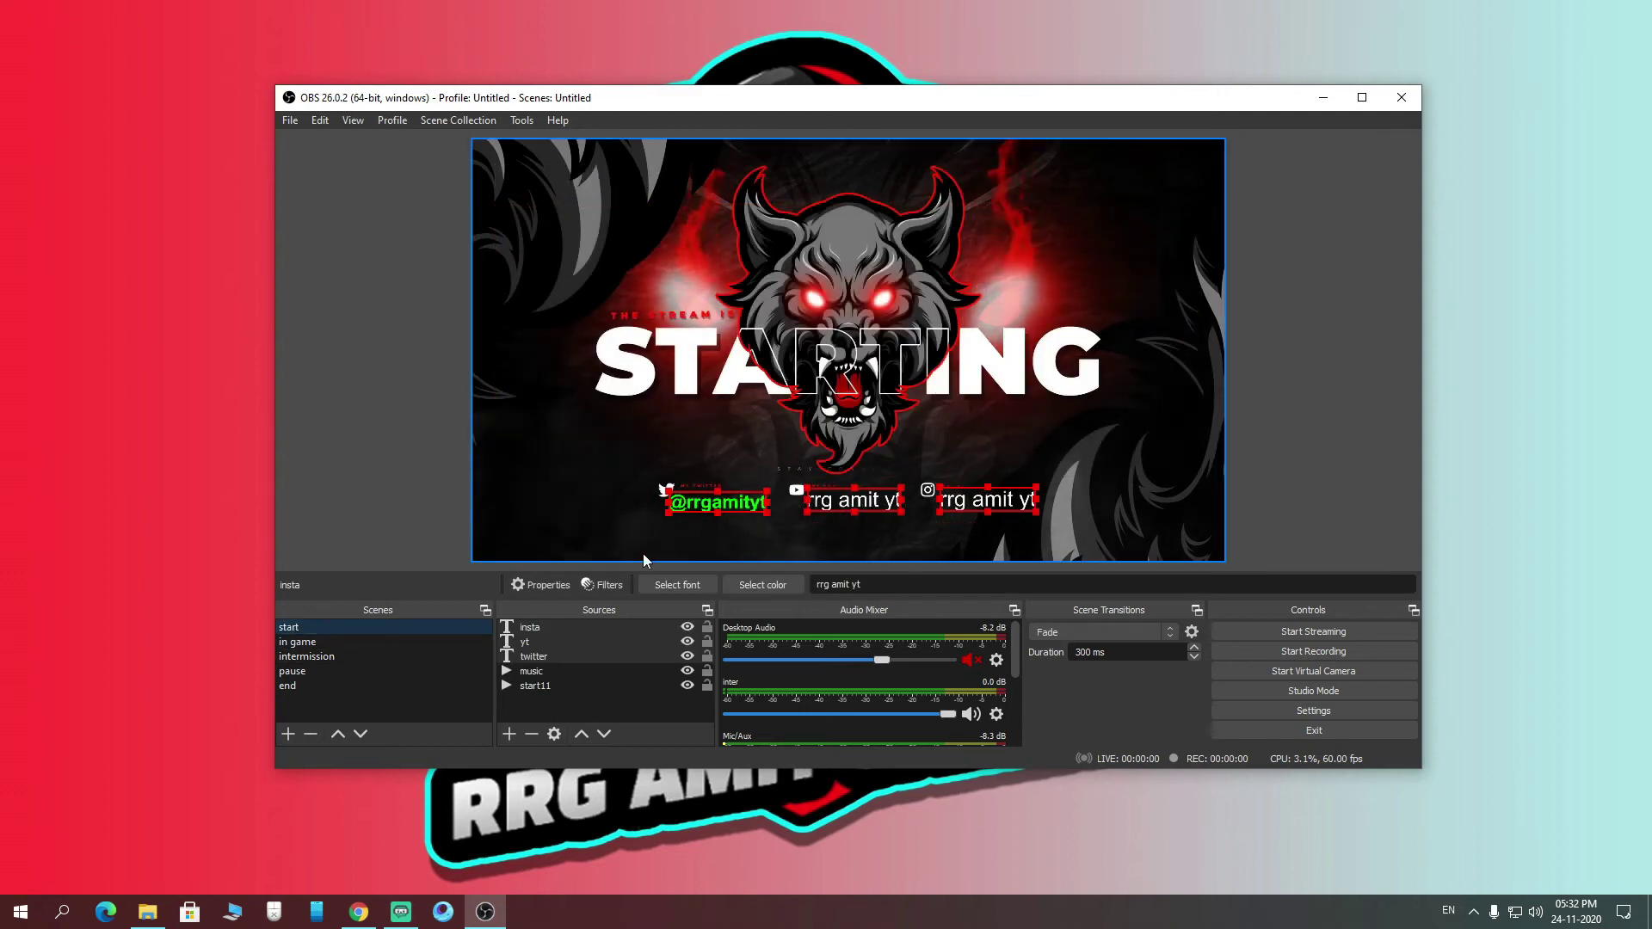
pyautogui.click(318, 656)
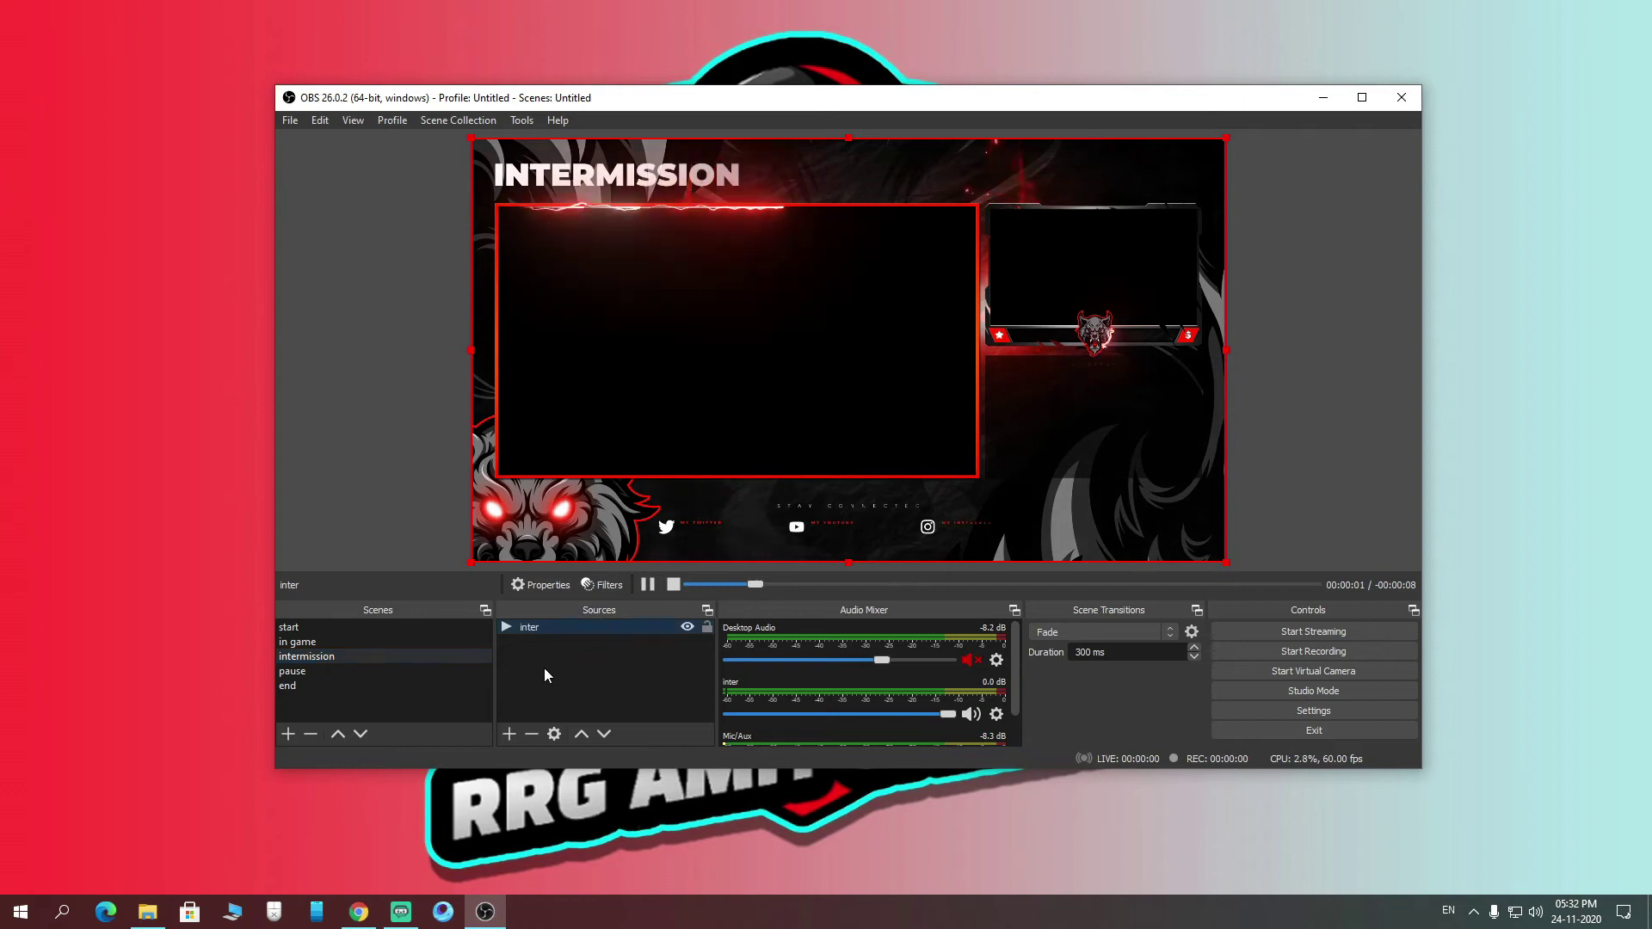
pyautogui.rightClick(544, 671)
pyautogui.click(536, 674)
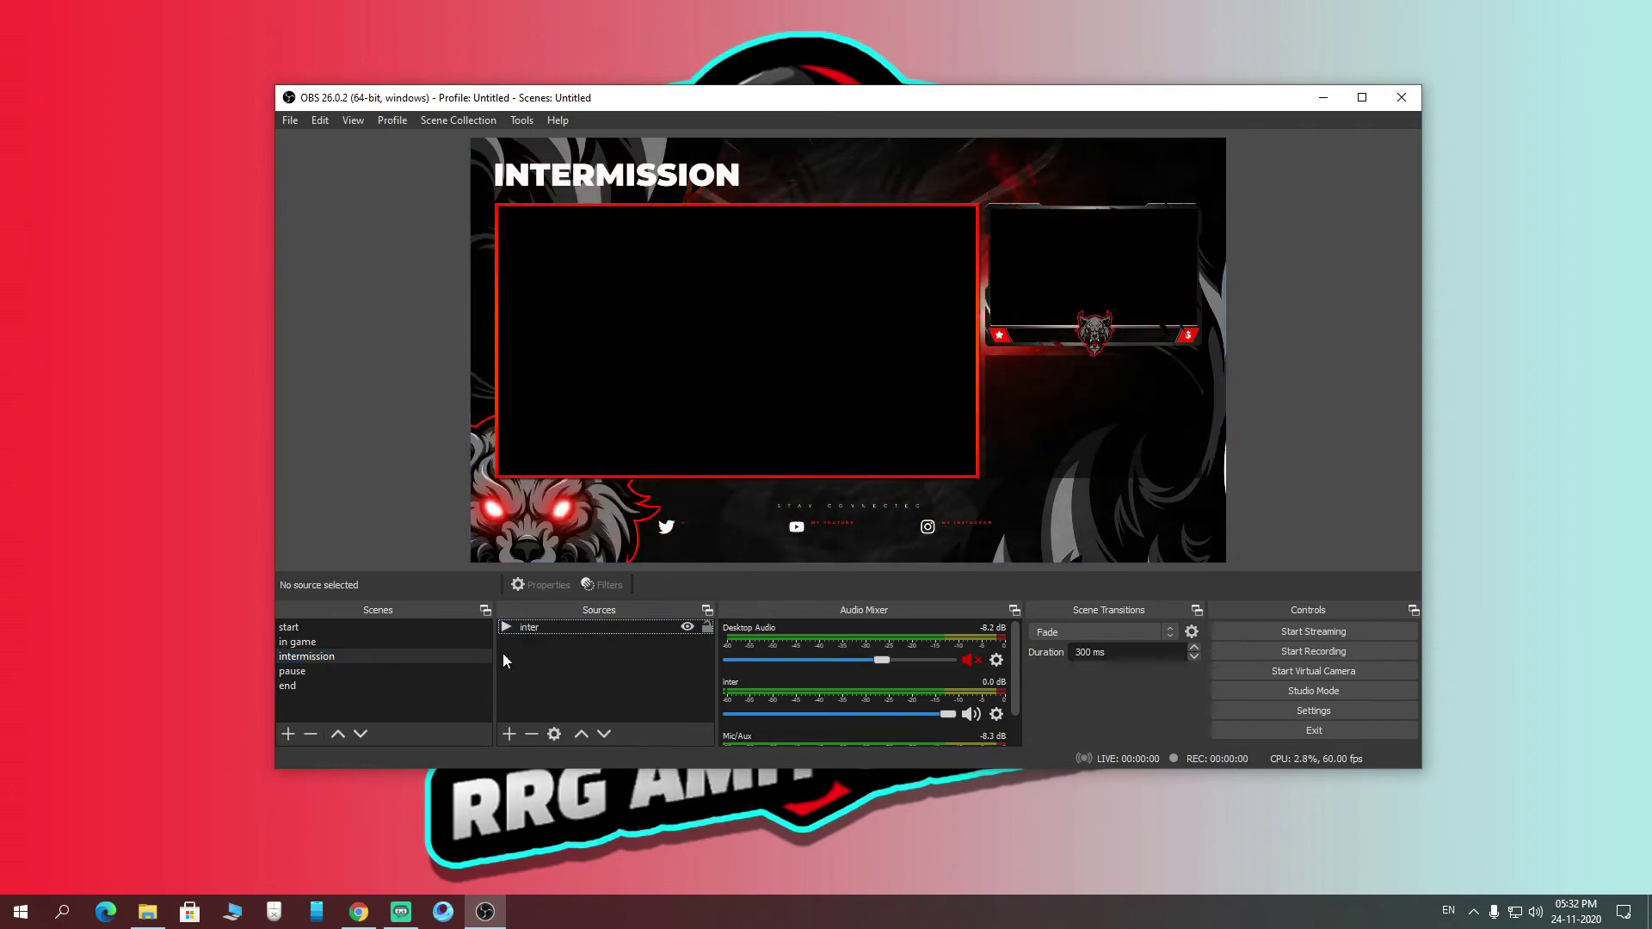
pyautogui.rightClick(508, 658)
pyautogui.click(559, 733)
# Shrink the pasted YouTube and Instagram labels and place each beside its matching icon at the foot of the intermission overlay.
pyautogui.moveTo(805, 196); pyautogui.dragTo(883, 455)
pyautogui.moveTo(548, 397); pyautogui.dragTo(967, 451)
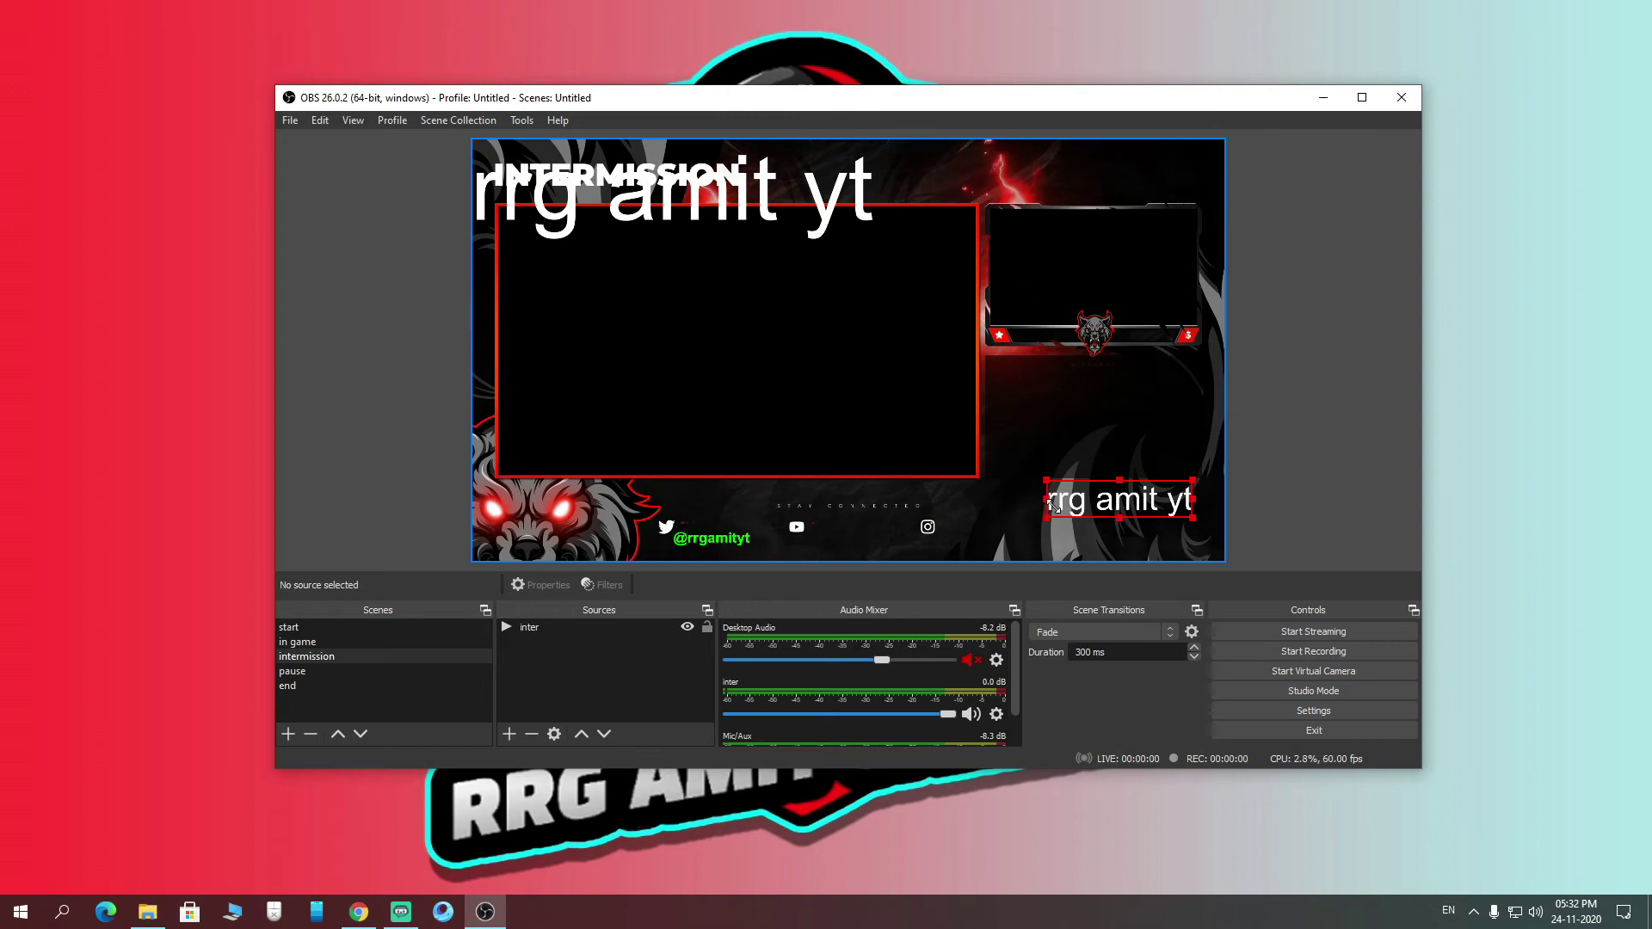
pyautogui.moveTo(1053, 505); pyautogui.dragTo(786, 439)
pyautogui.moveTo(915, 444); pyautogui.dragTo(955, 520)
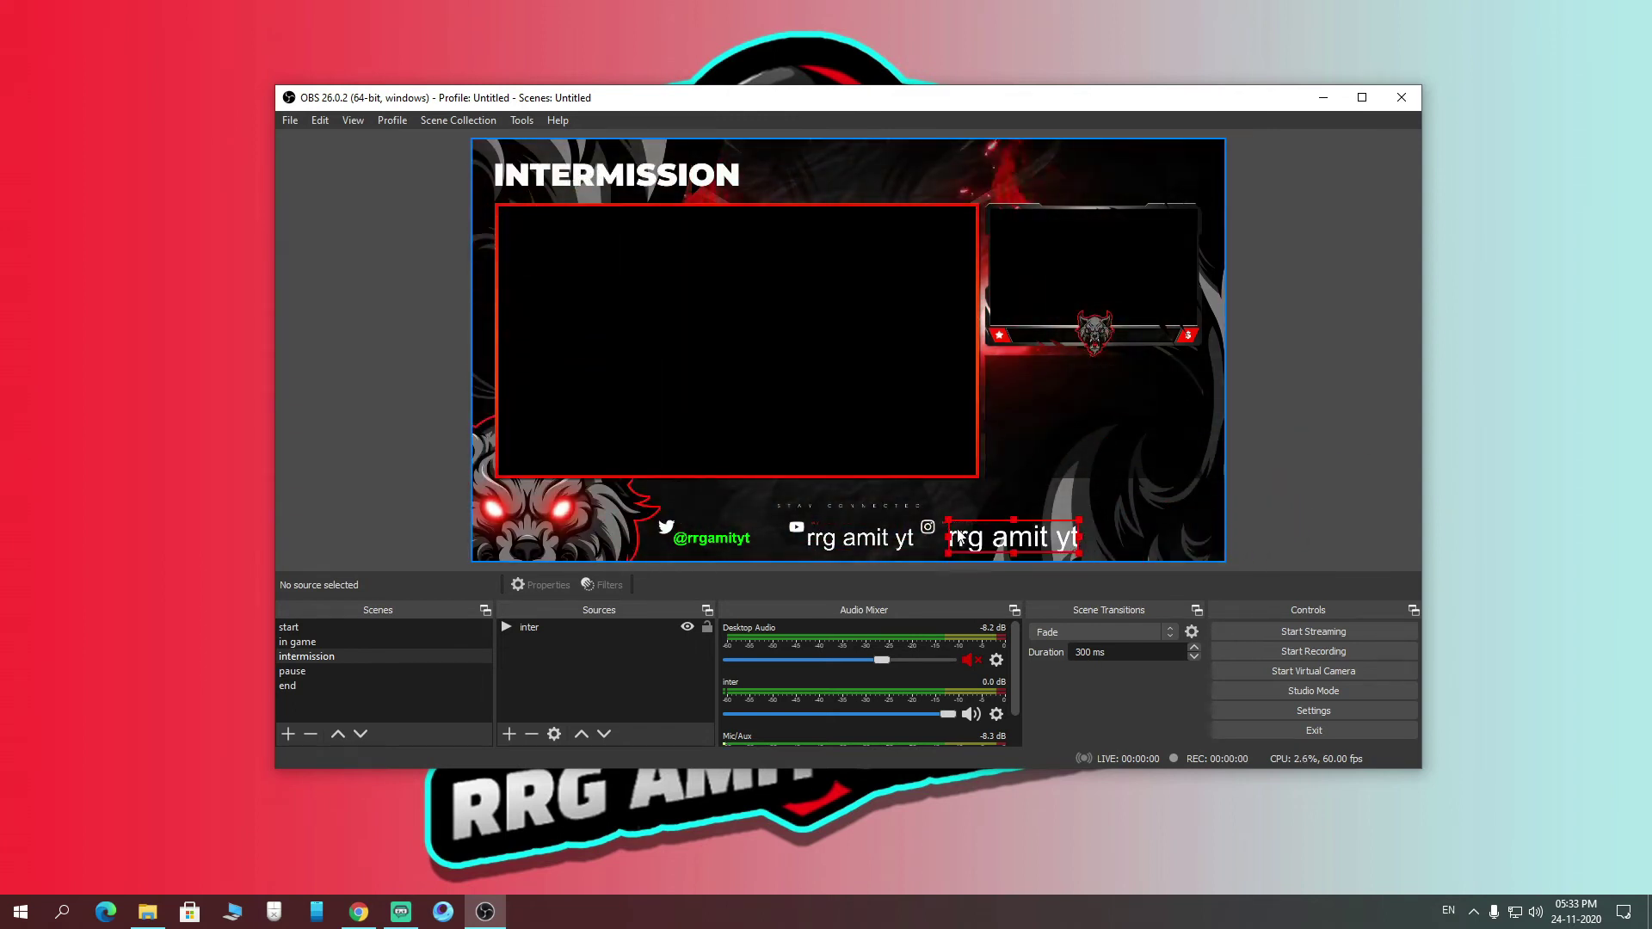
pyautogui.click(974, 433)
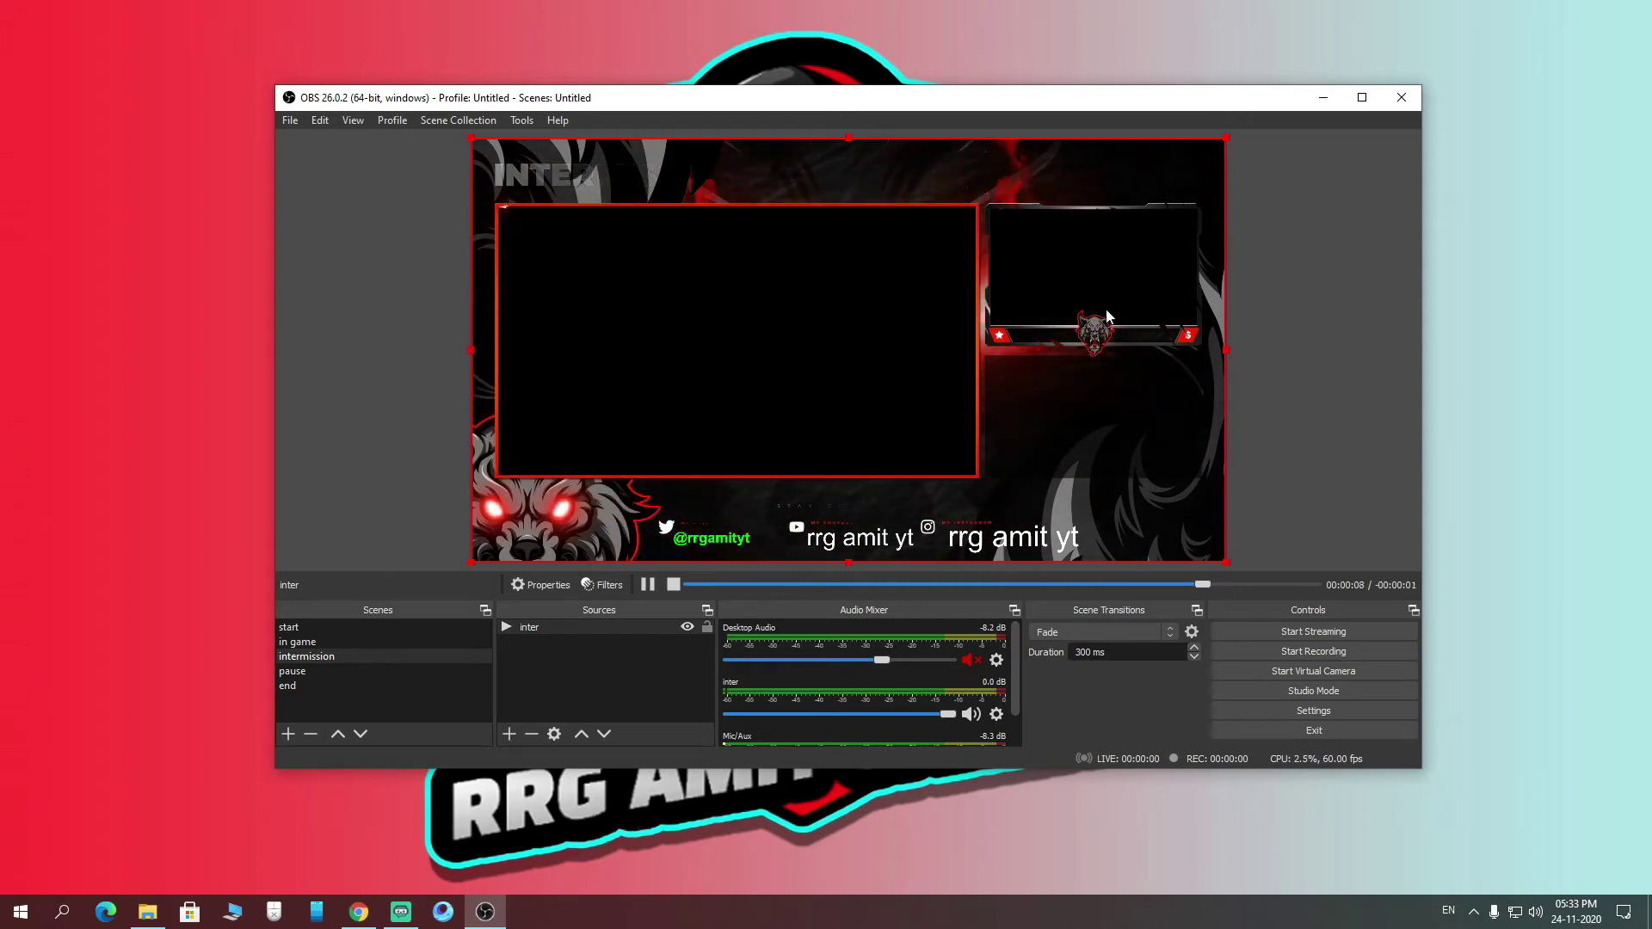
pyautogui.click(512, 733)
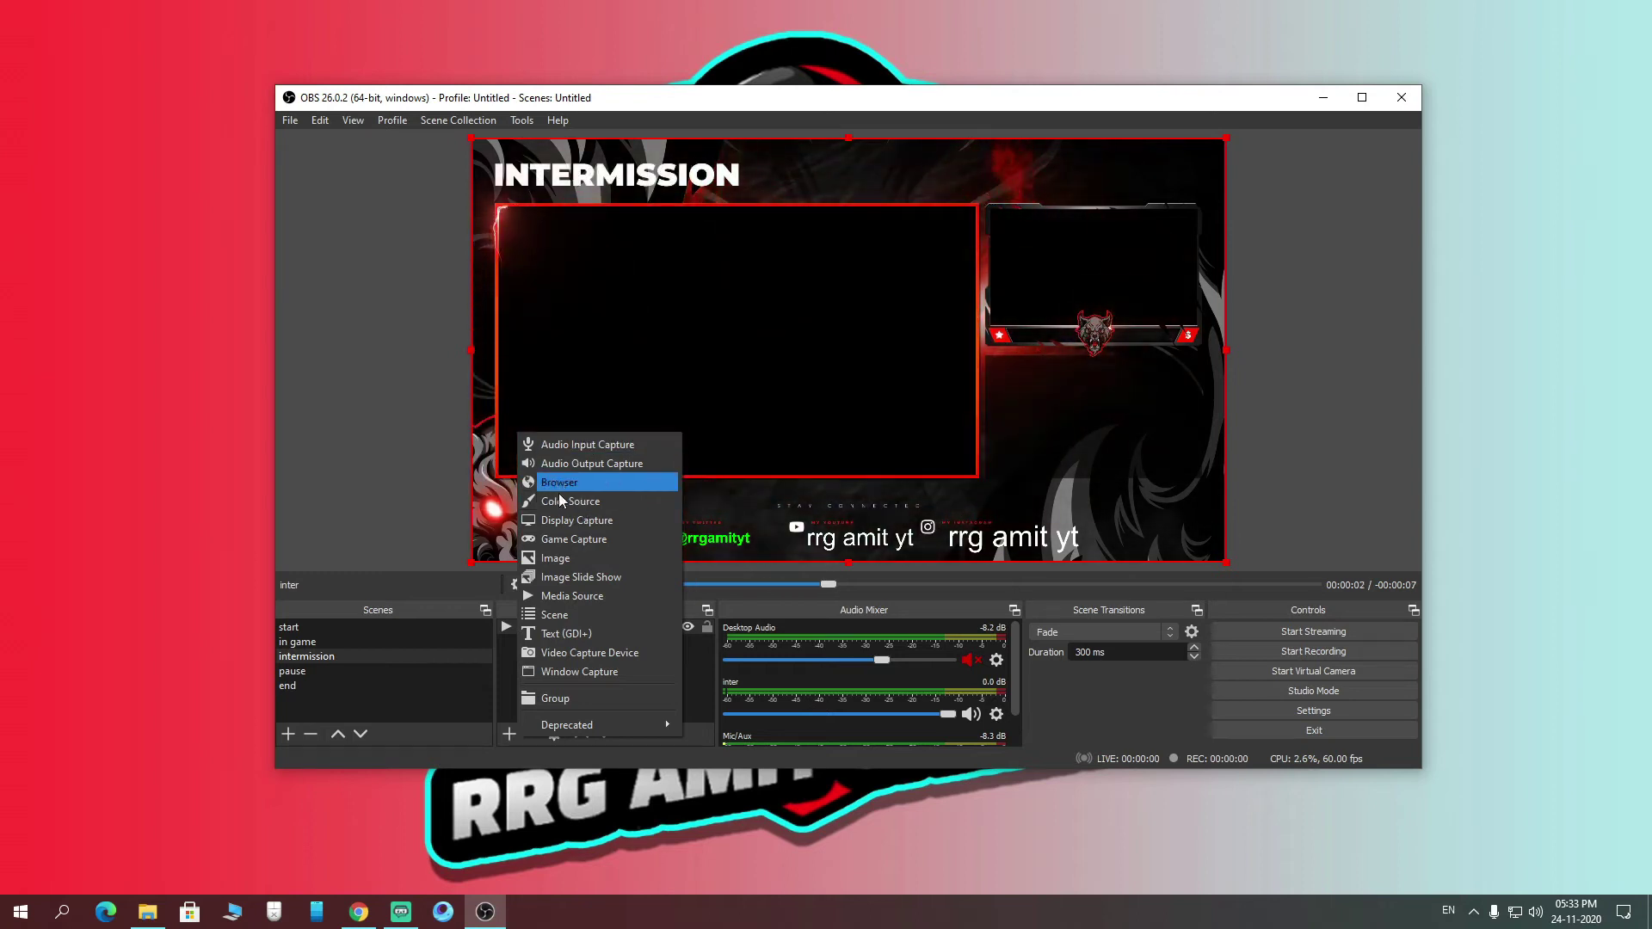
pyautogui.click(622, 652)
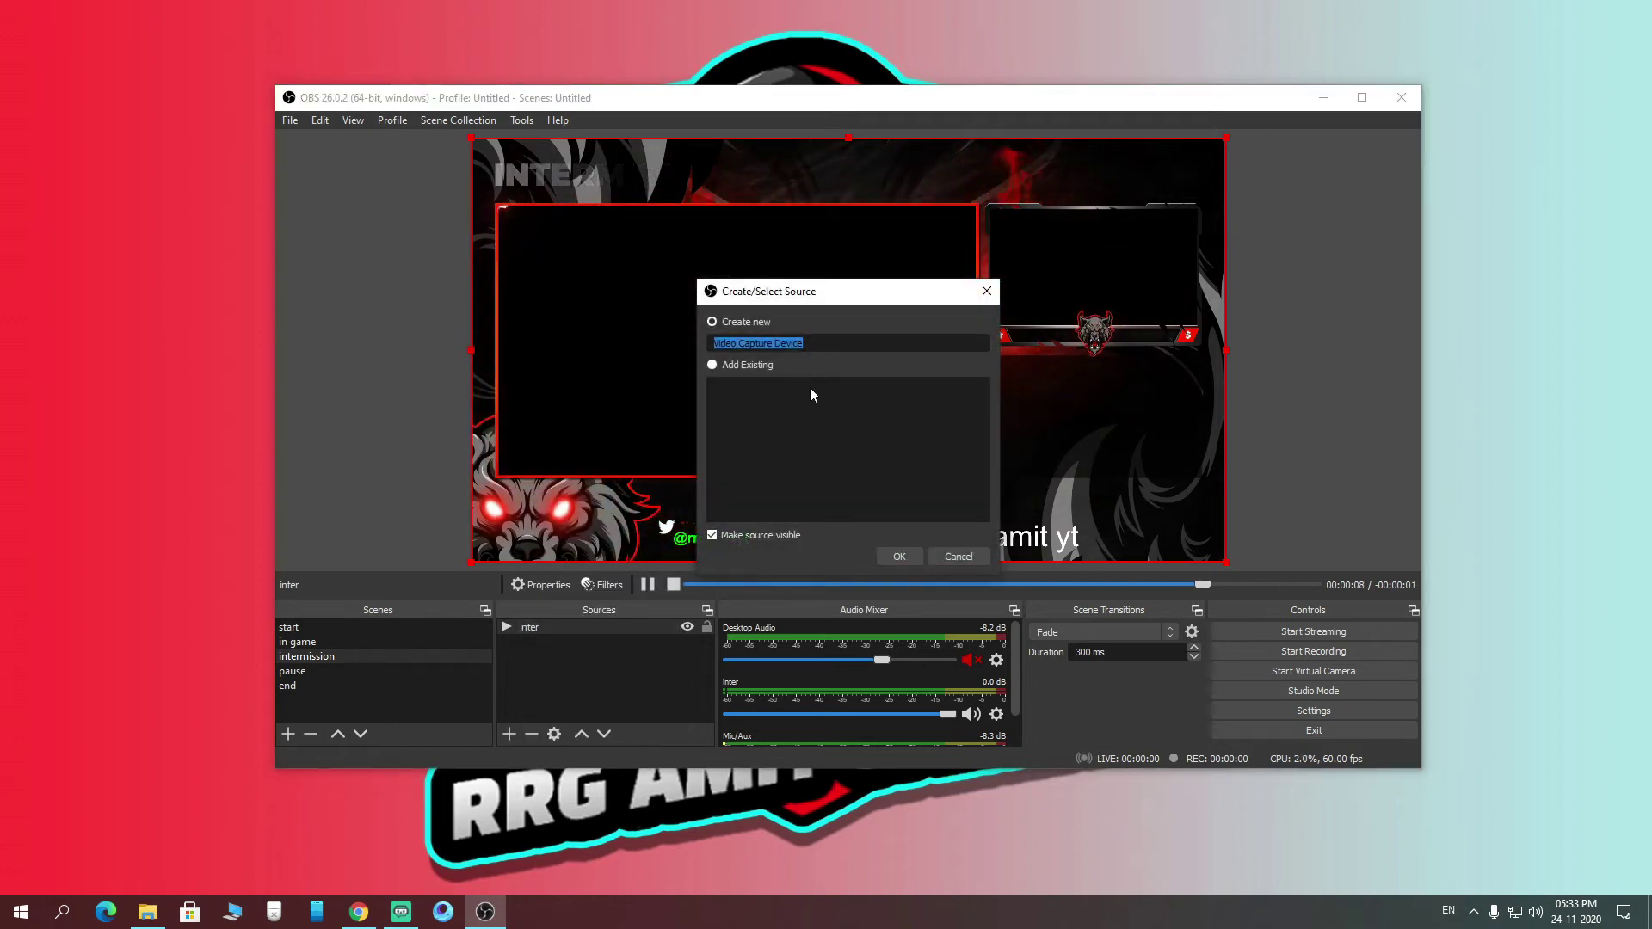
pyautogui.write('fc')
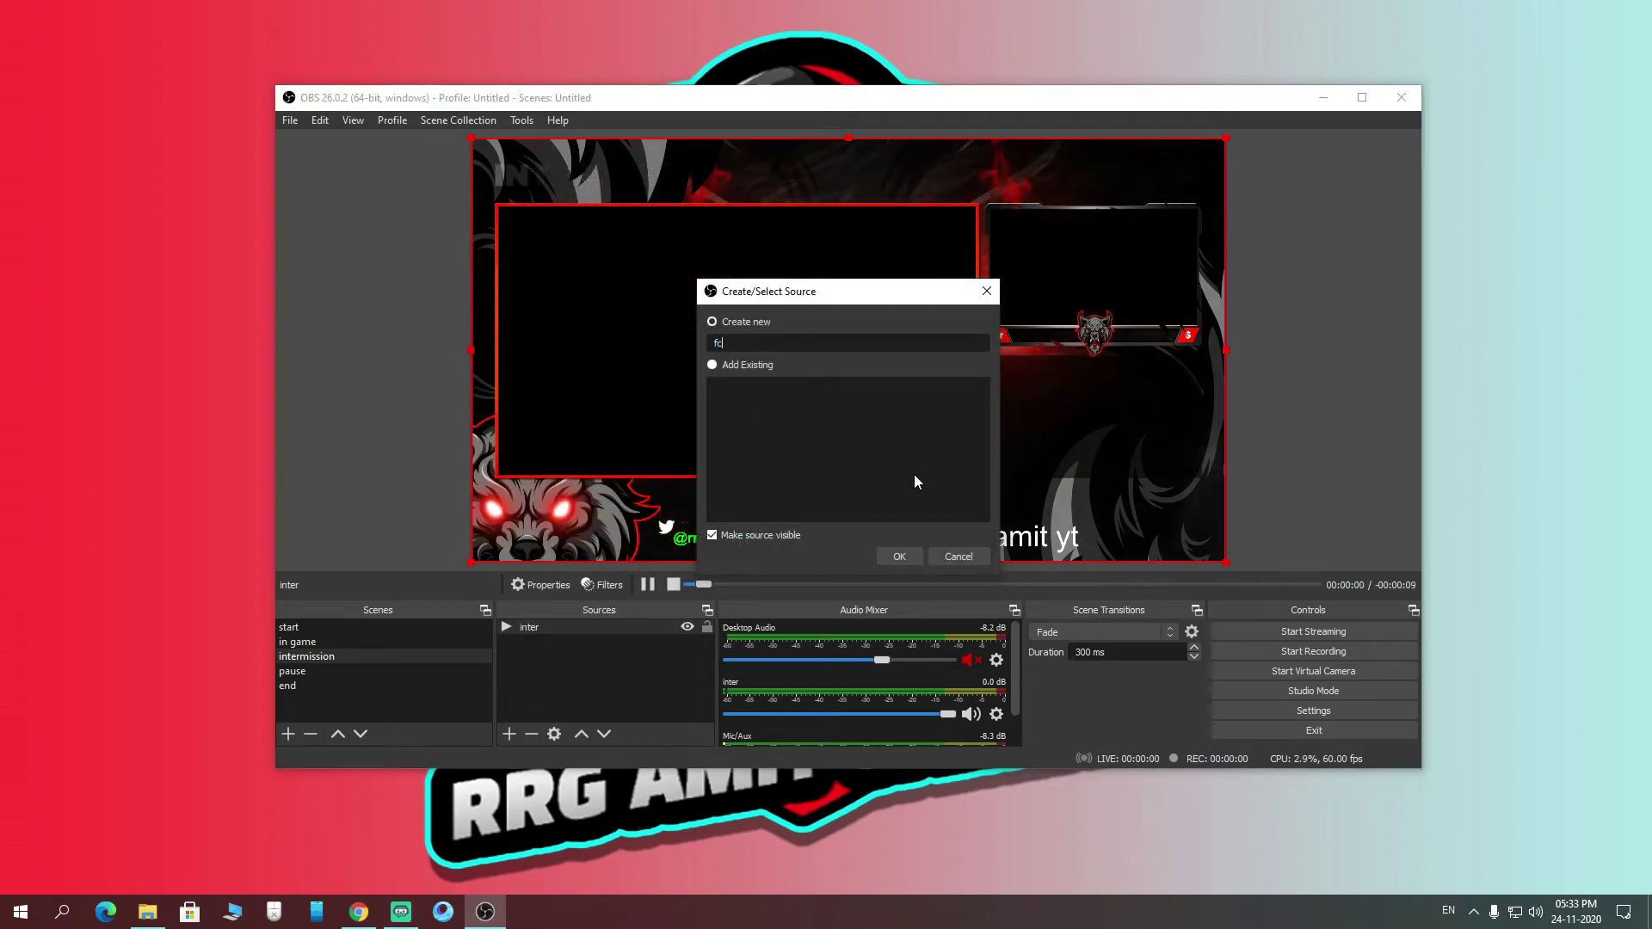
pyautogui.click(900, 557)
pyautogui.click(745, 407)
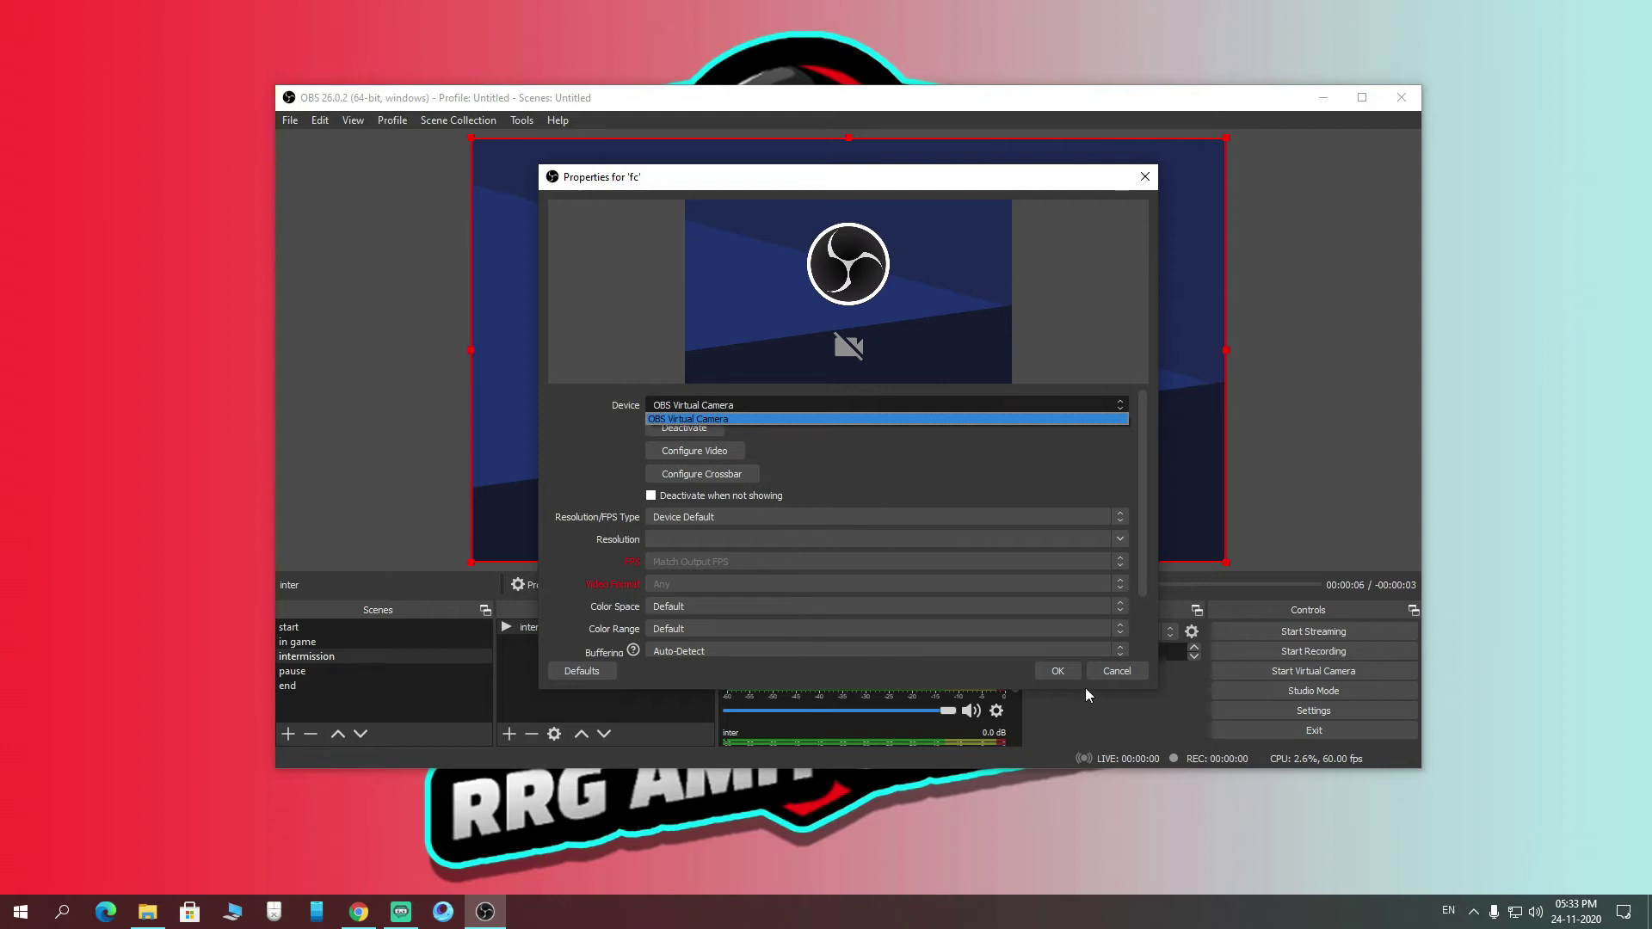
pyautogui.click(1110, 671)
pyautogui.click(1109, 671)
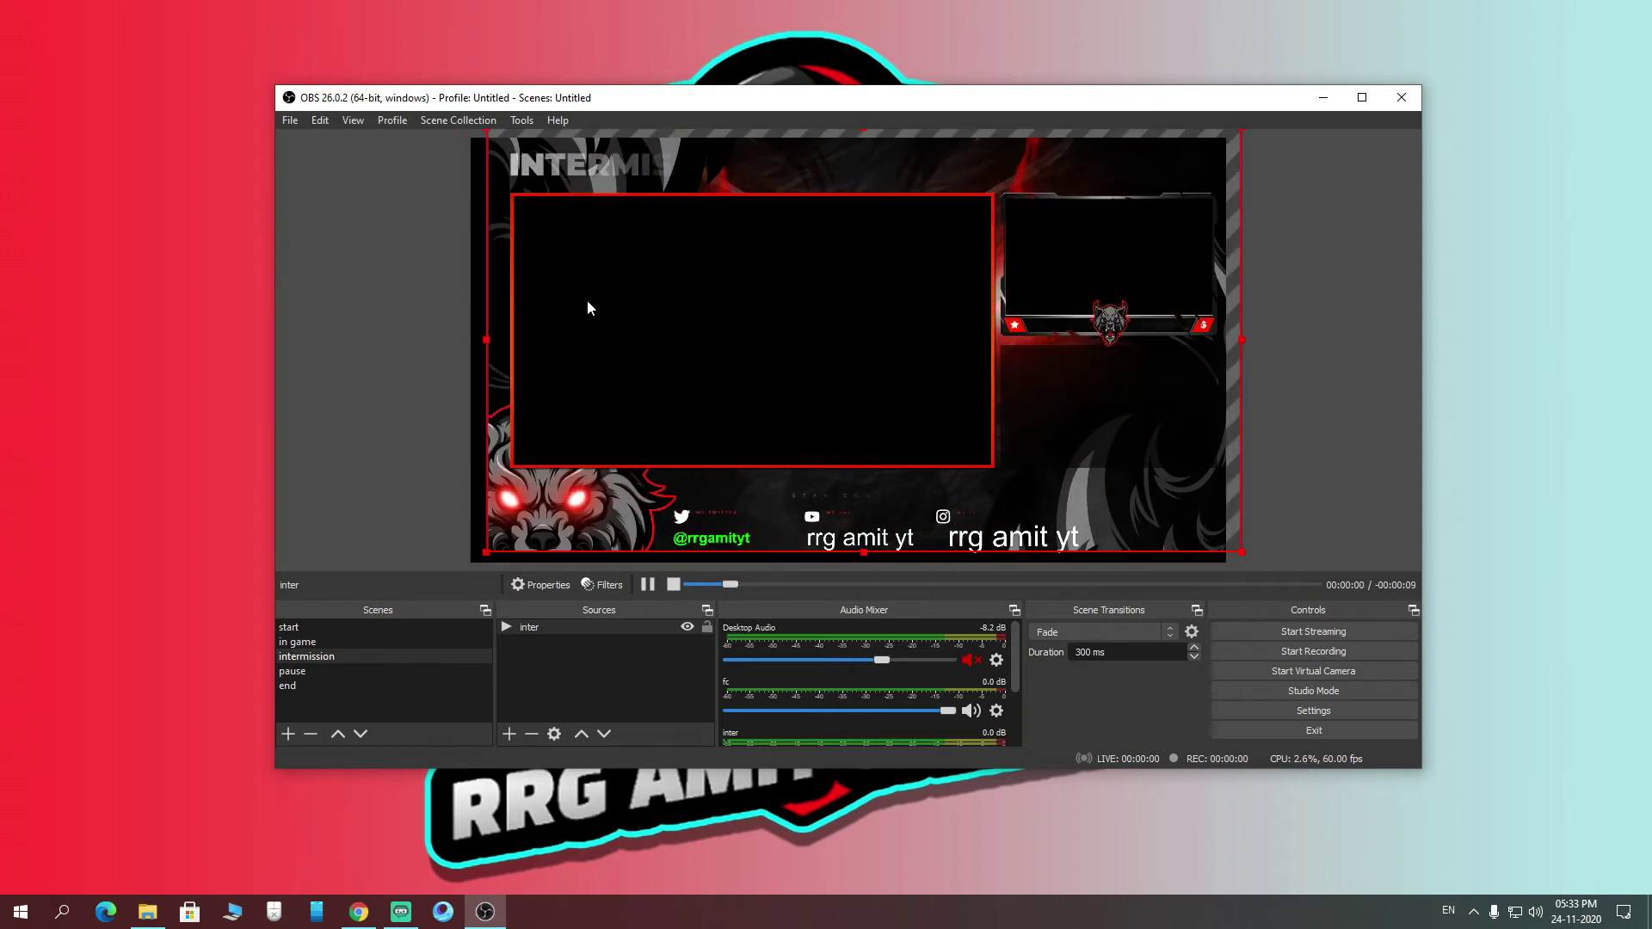
# Switch to Chrome, open the YouTube channel in a new tab and go to its live streaming page.
pyautogui.click(354, 917)
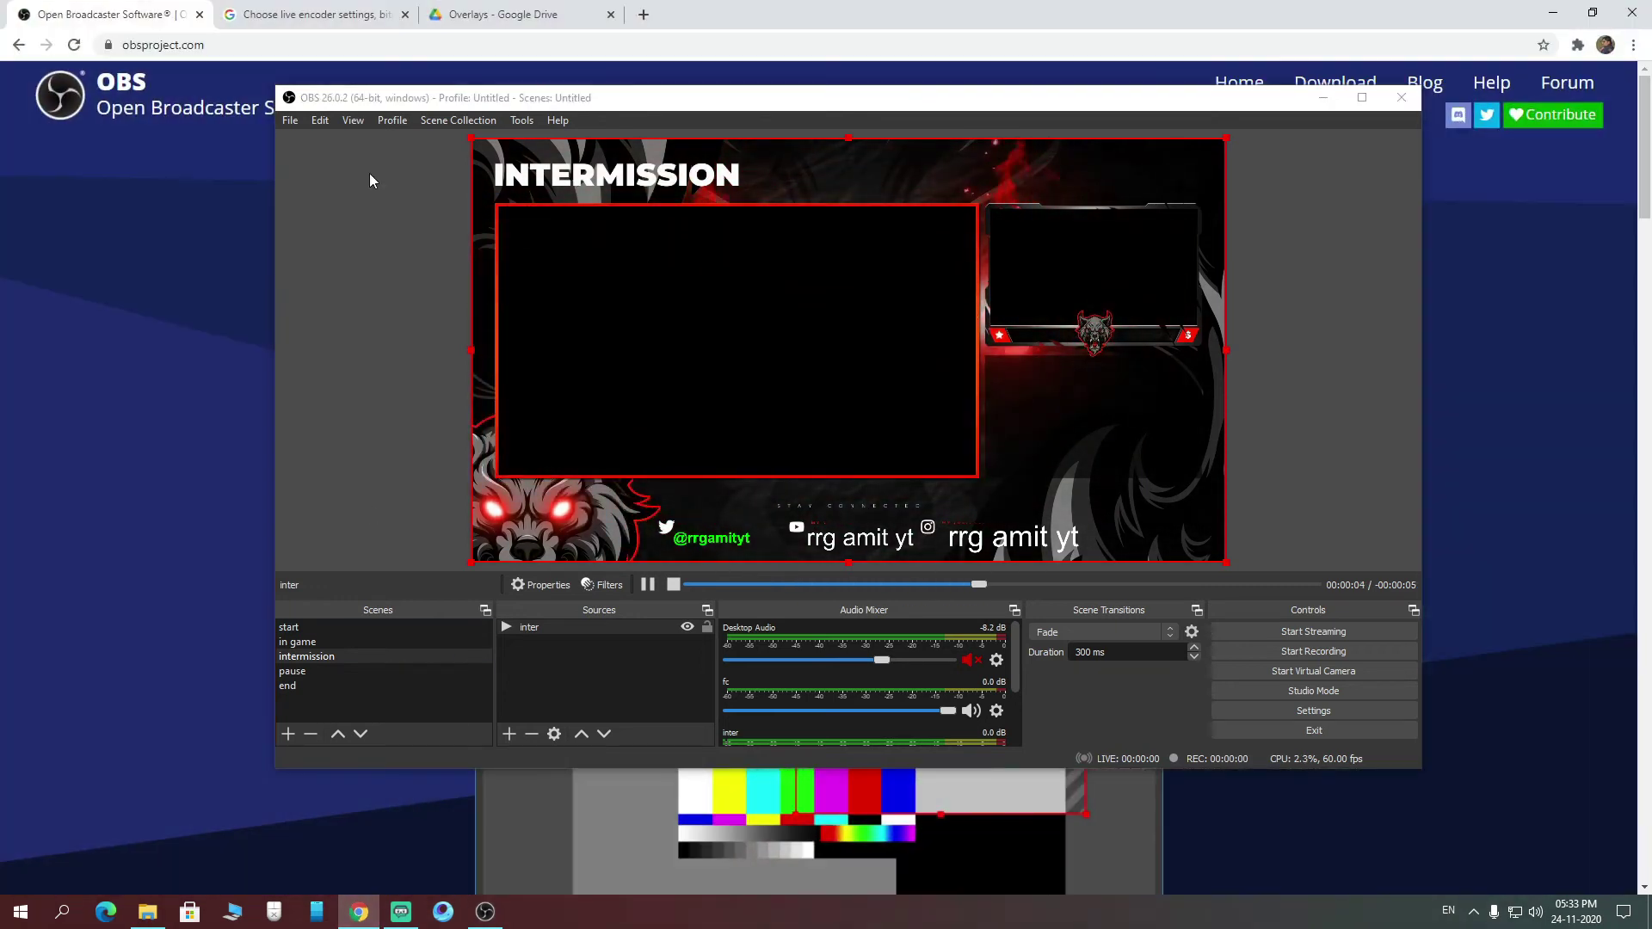
pyautogui.click(646, 16)
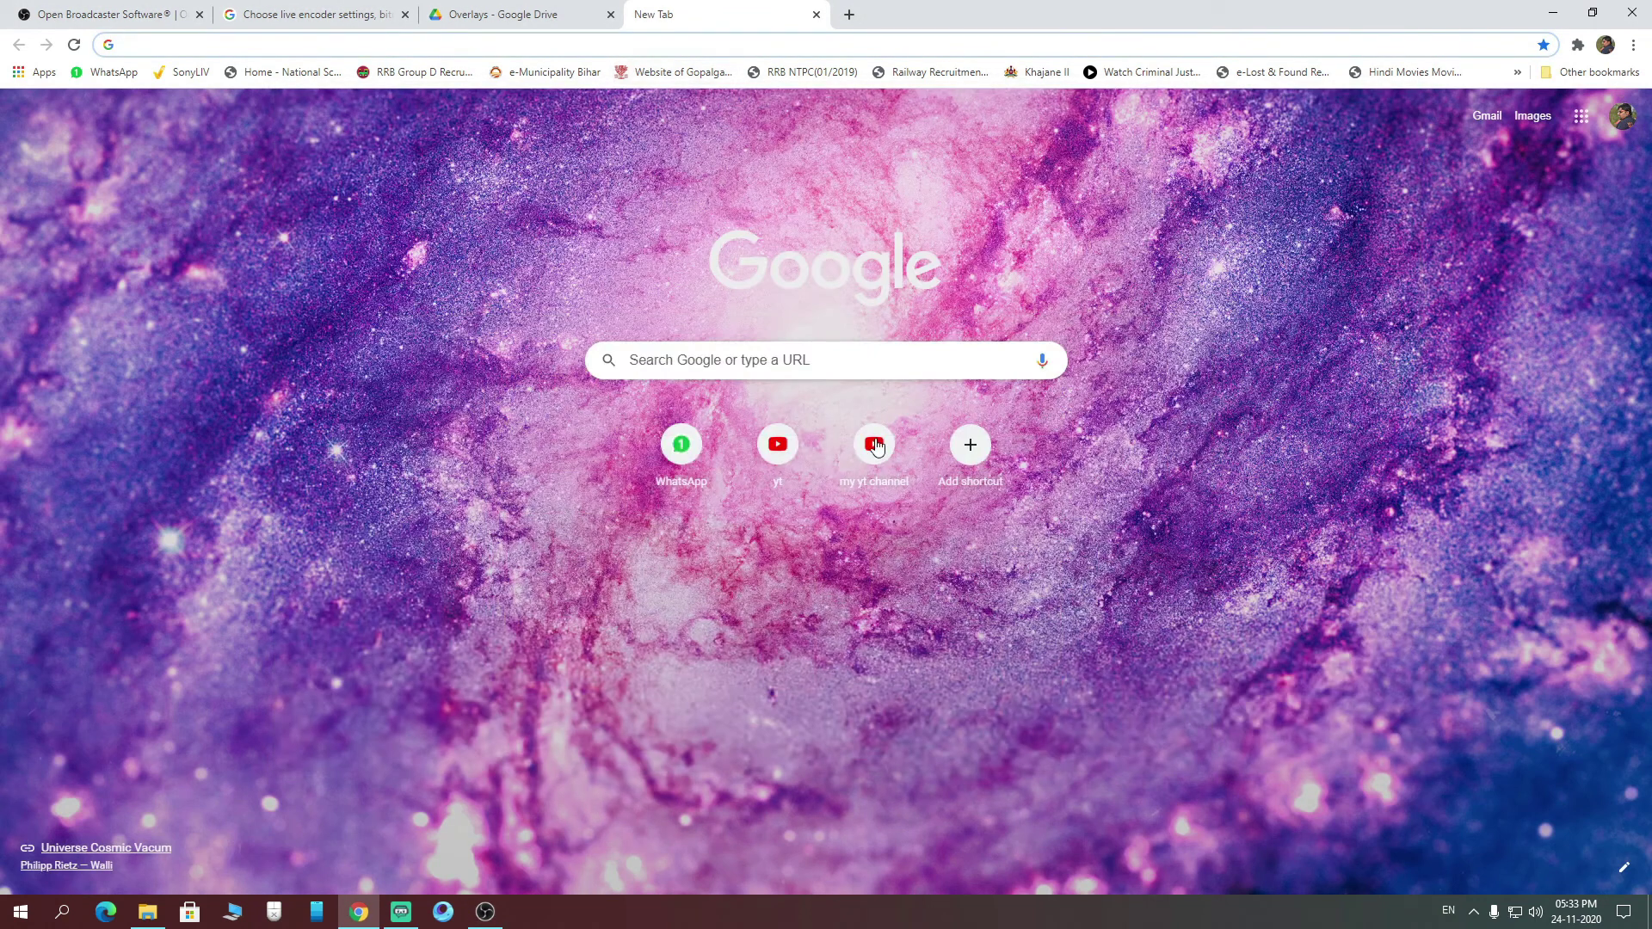
pyautogui.click(875, 445)
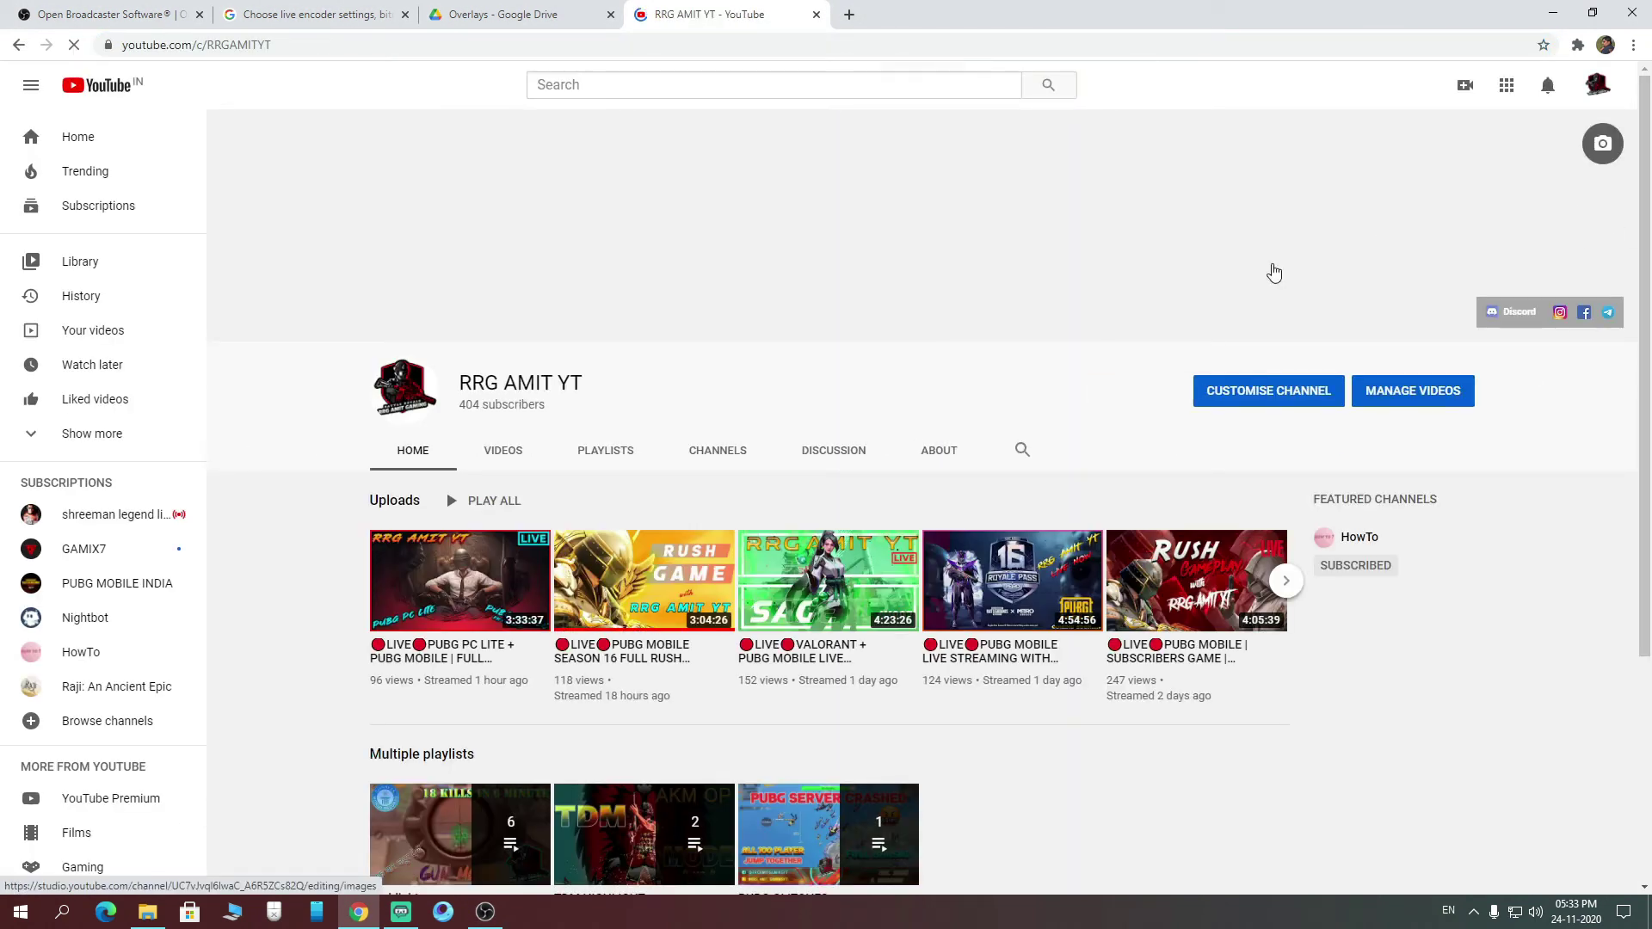
pyautogui.click(487, 452)
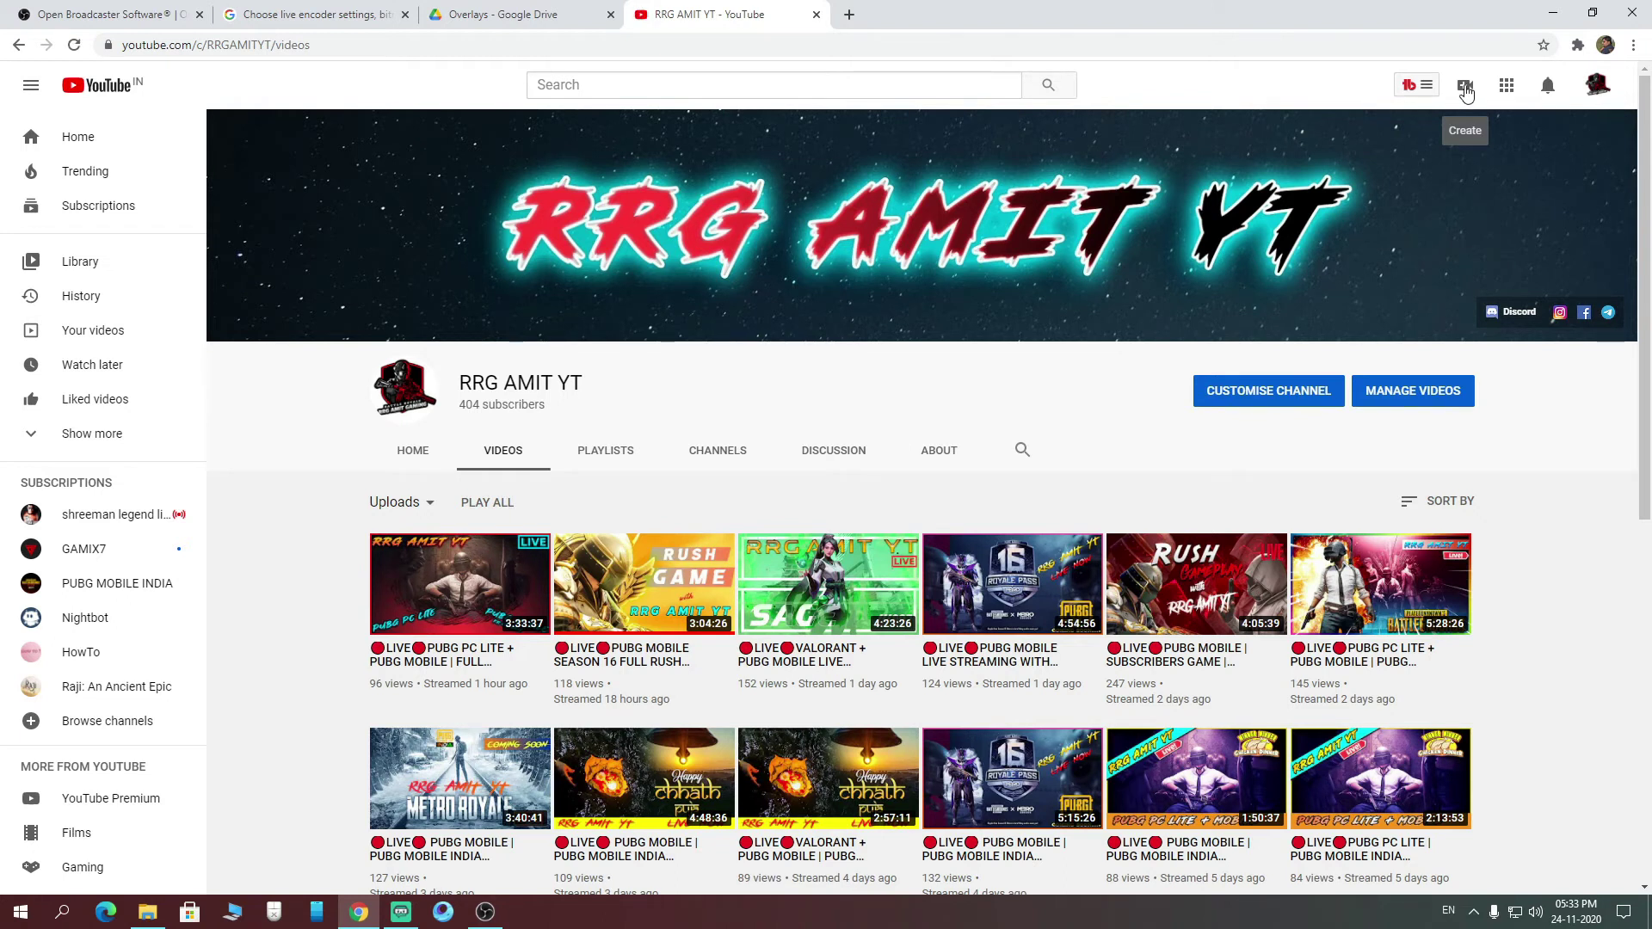
pyautogui.click(1465, 89)
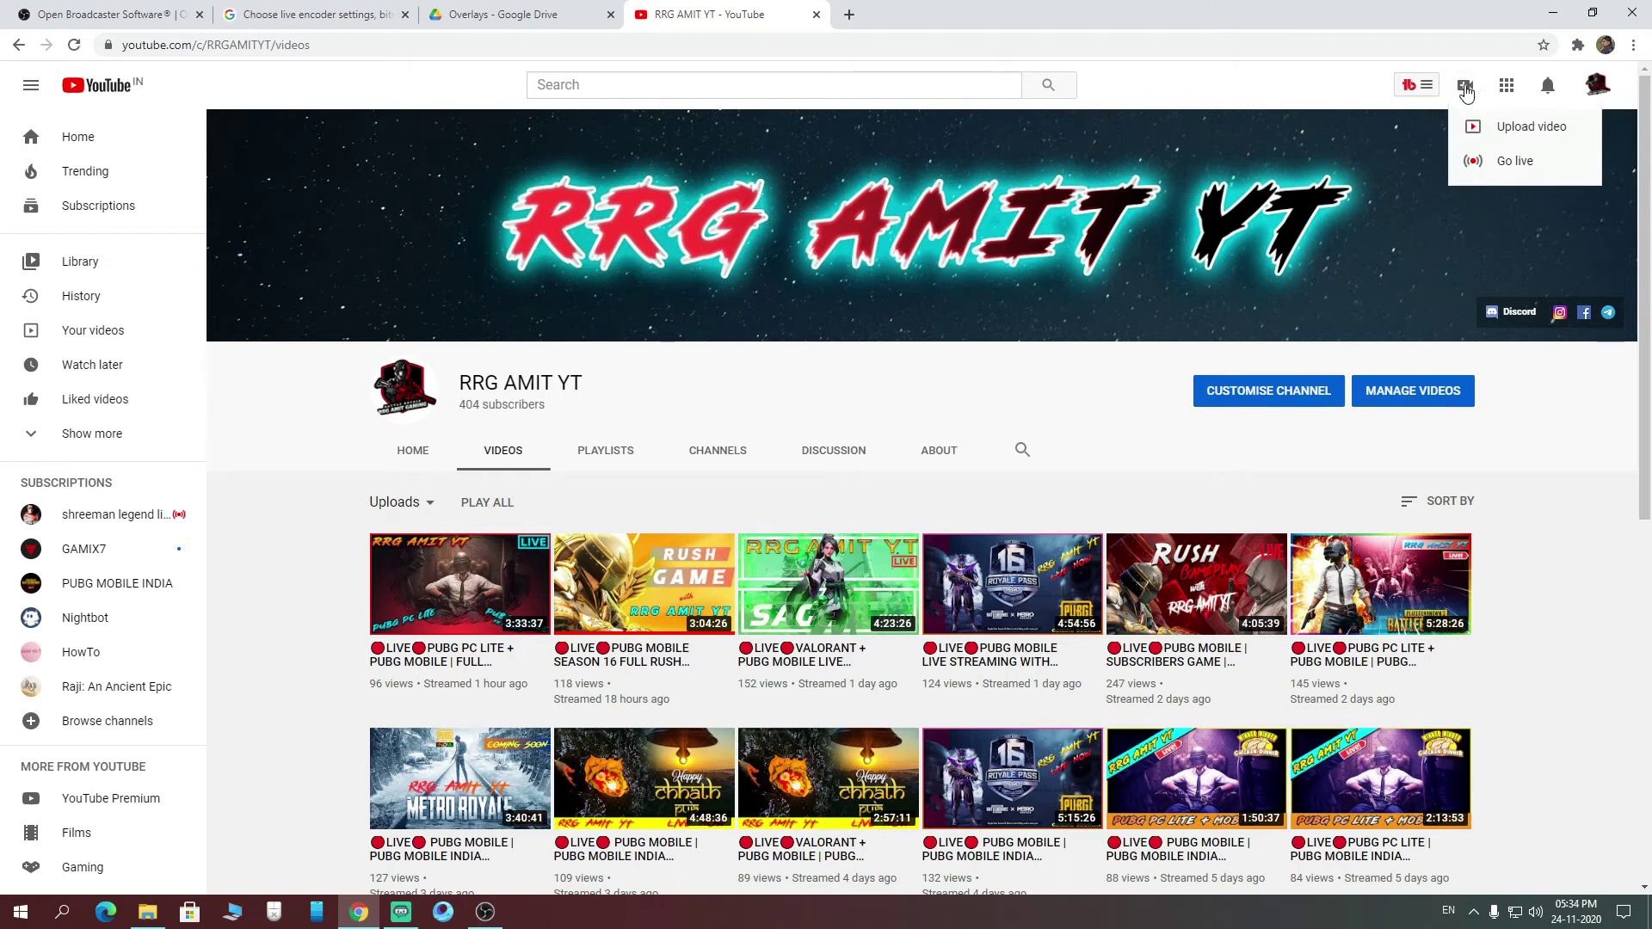
pyautogui.click(1482, 164)
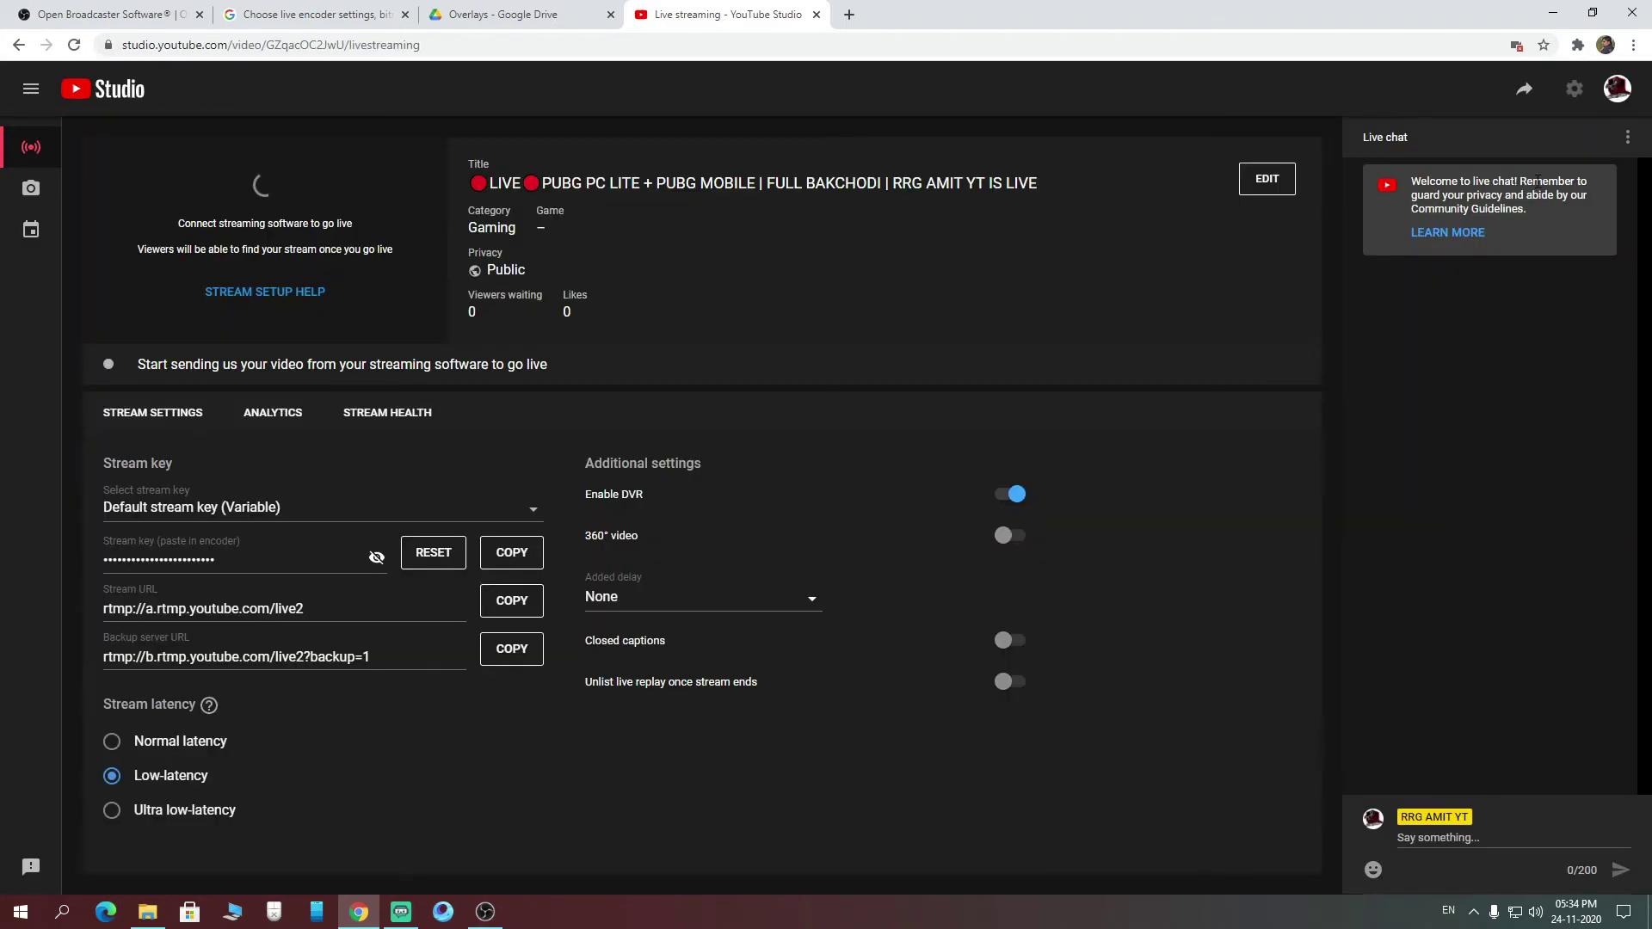
# Pop out the stream's live chat, copy the pop-out's web address and close the chat window.
pyautogui.click(1627, 138)
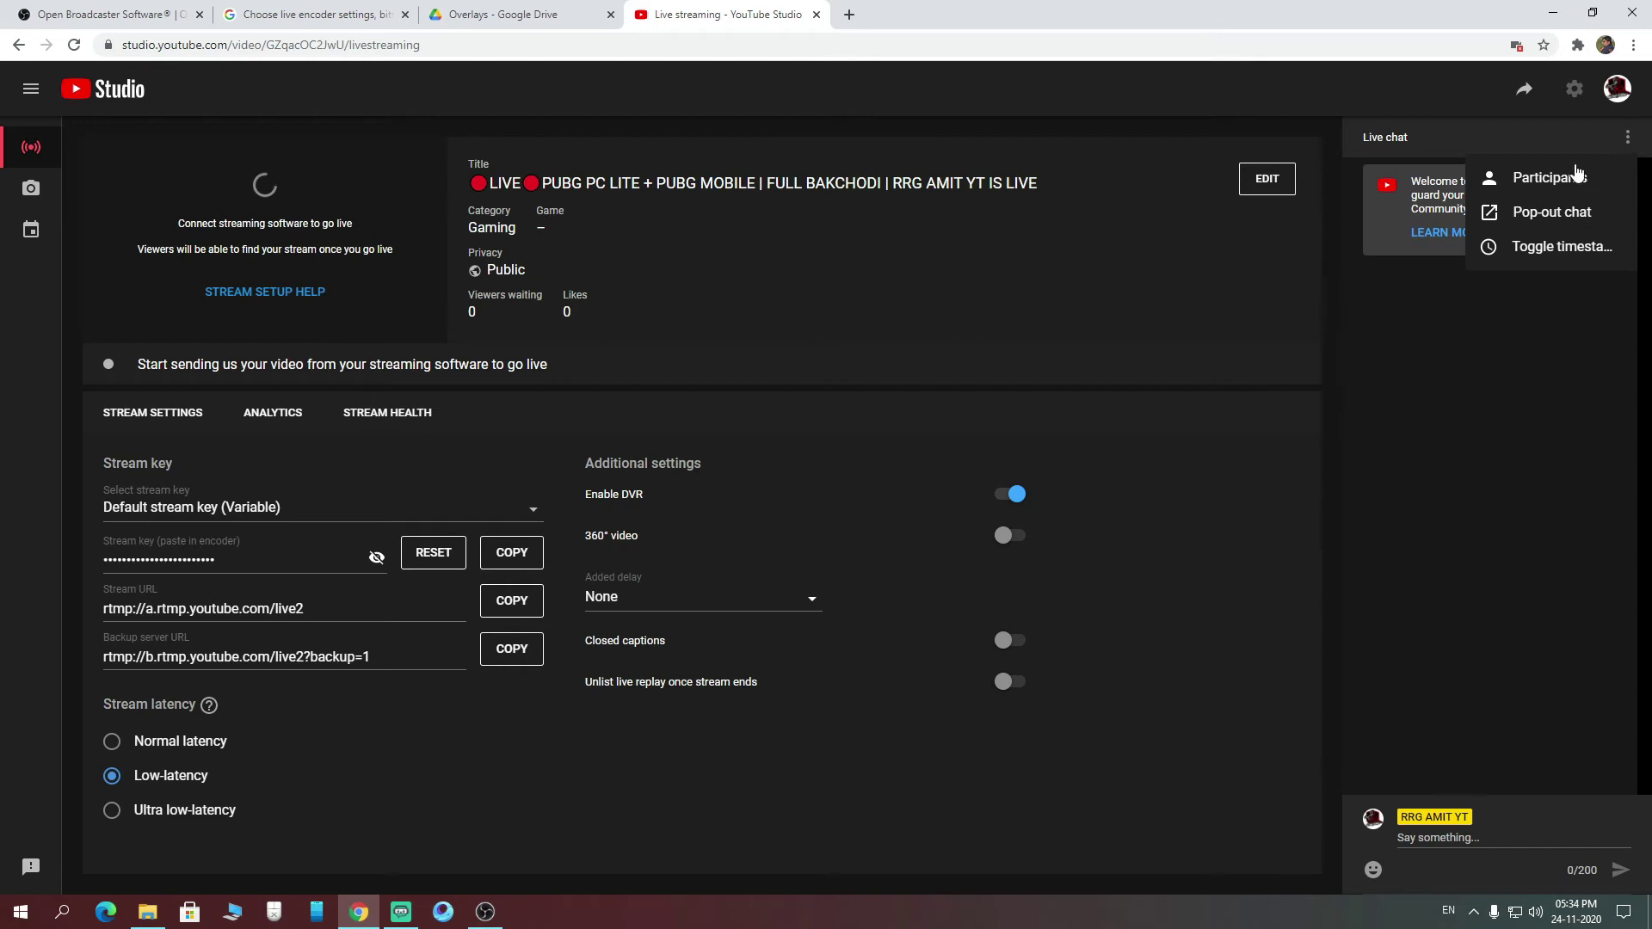
pyautogui.click(1552, 224)
pyautogui.click(221, 34)
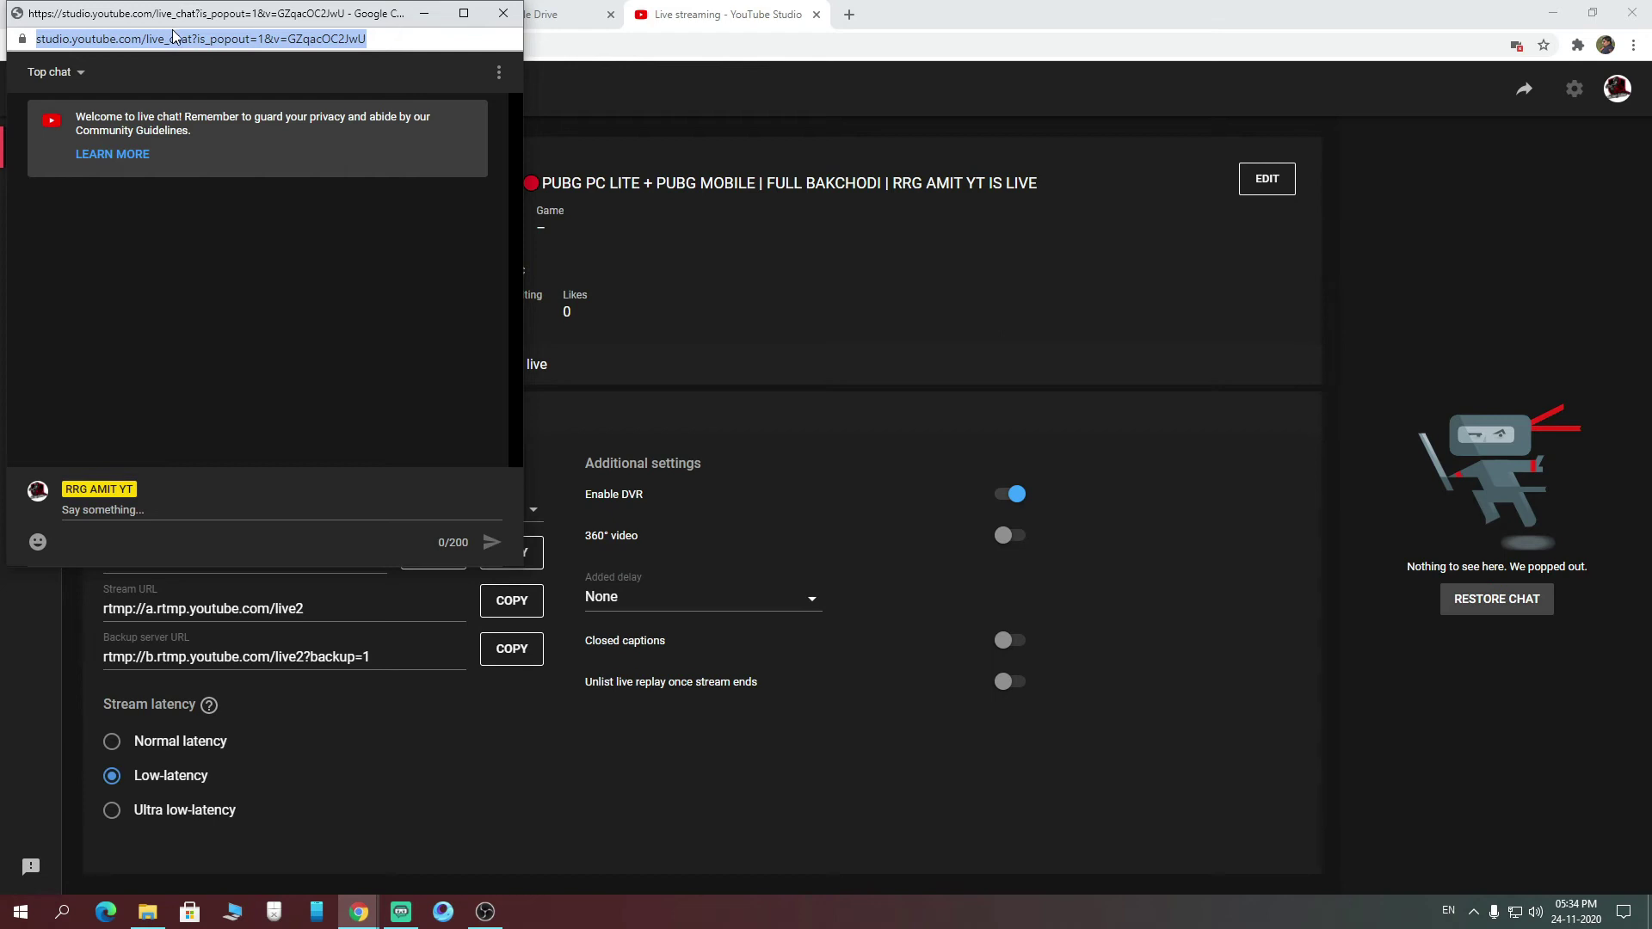
pyautogui.rightClick(172, 36)
pyautogui.click(207, 100)
pyautogui.click(502, 14)
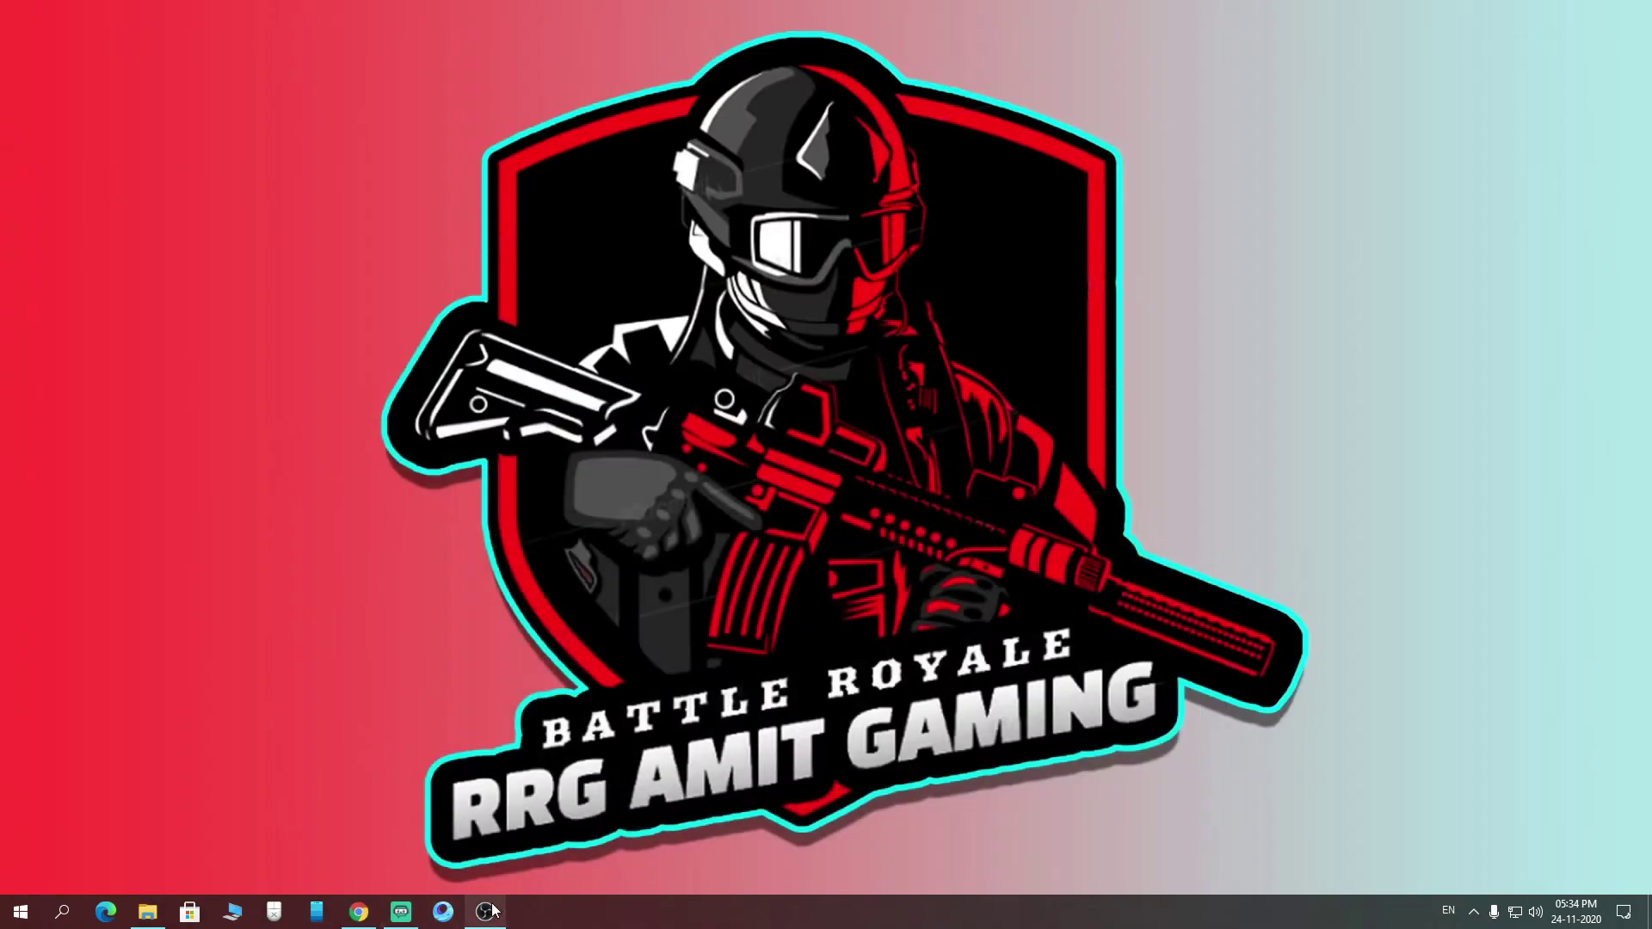
# Back in OBS, create a browser source named "chat" in the intermission scene with the copied live chat address as its URL.
pyautogui.click(493, 910)
pyautogui.click(511, 736)
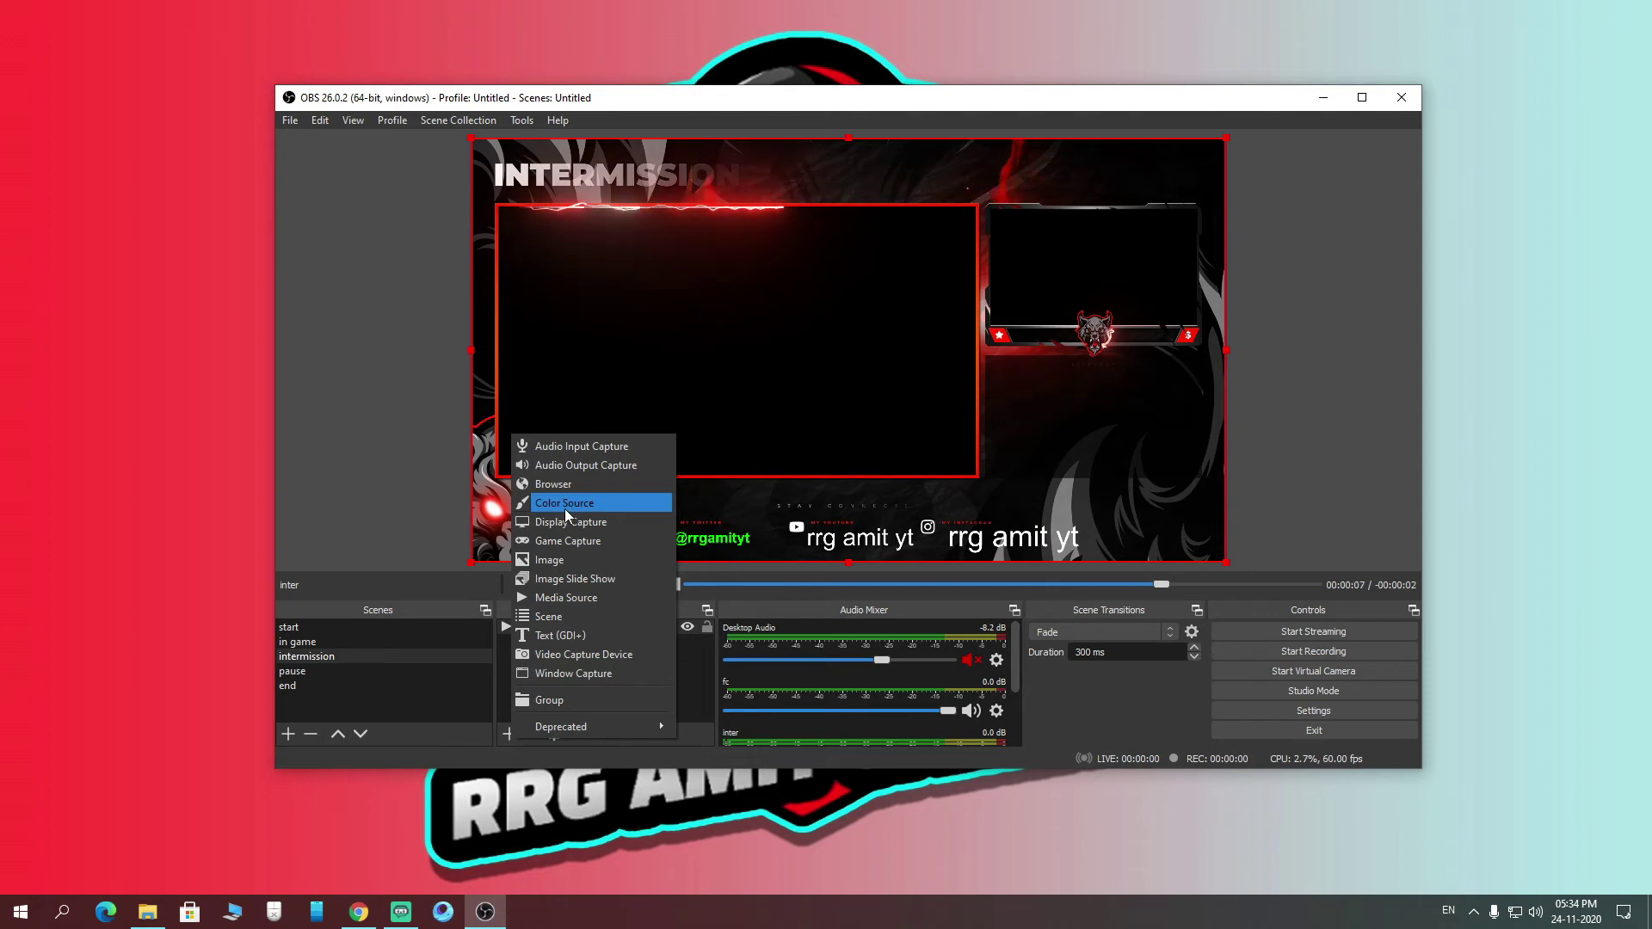
pyautogui.click(580, 485)
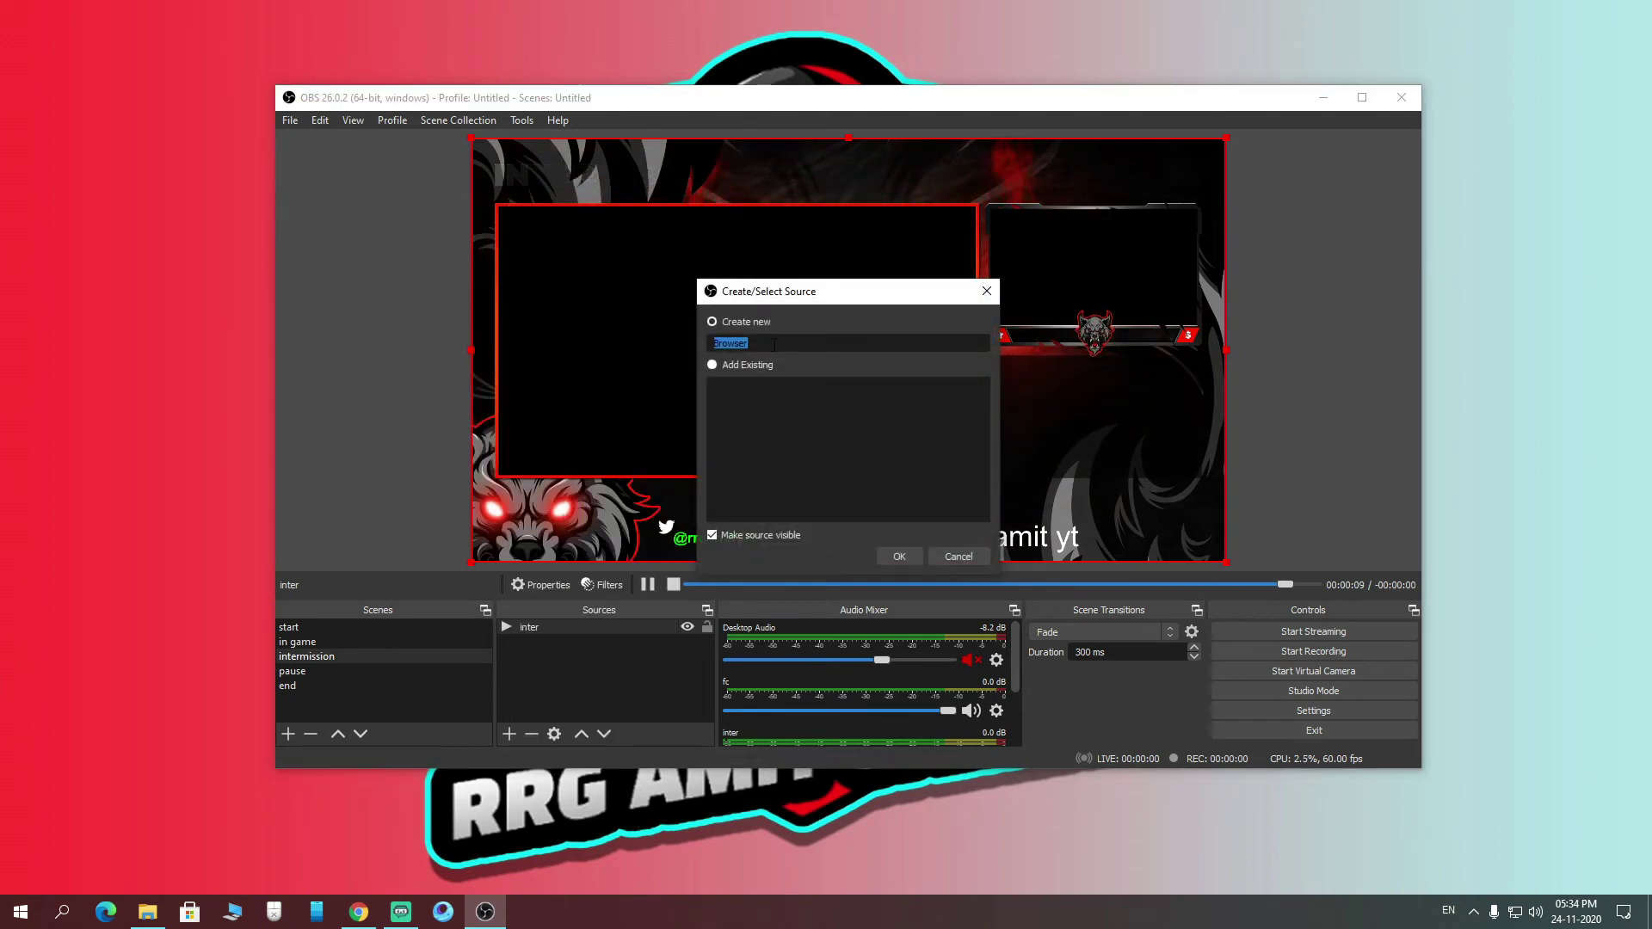
pyautogui.write('chat')
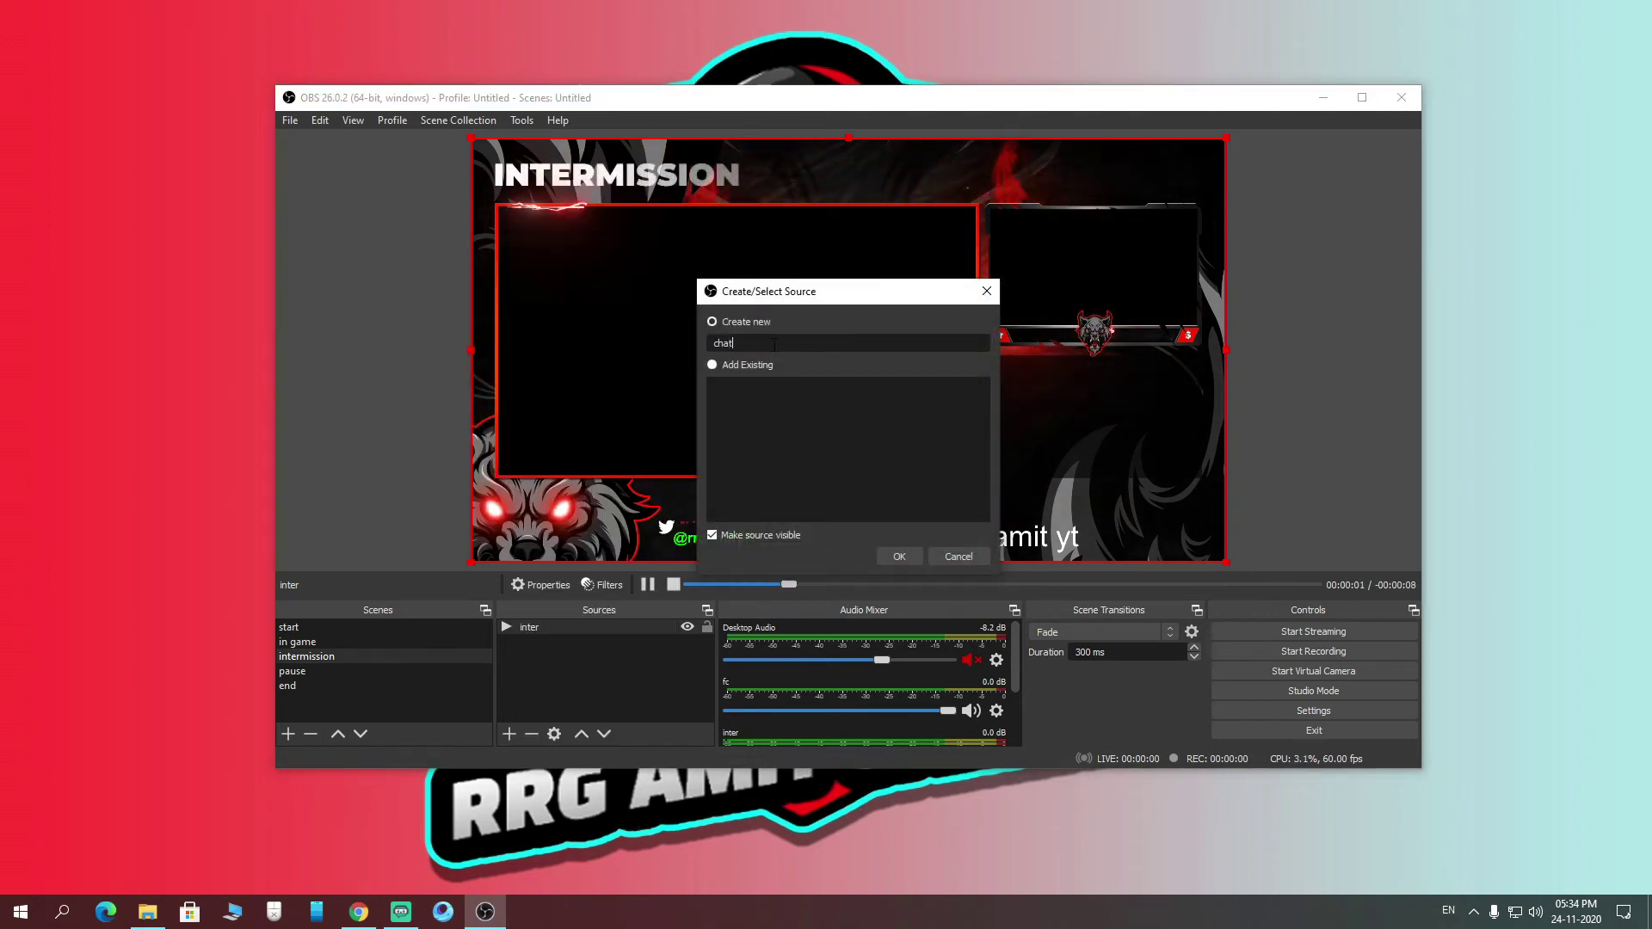
pyautogui.click(900, 554)
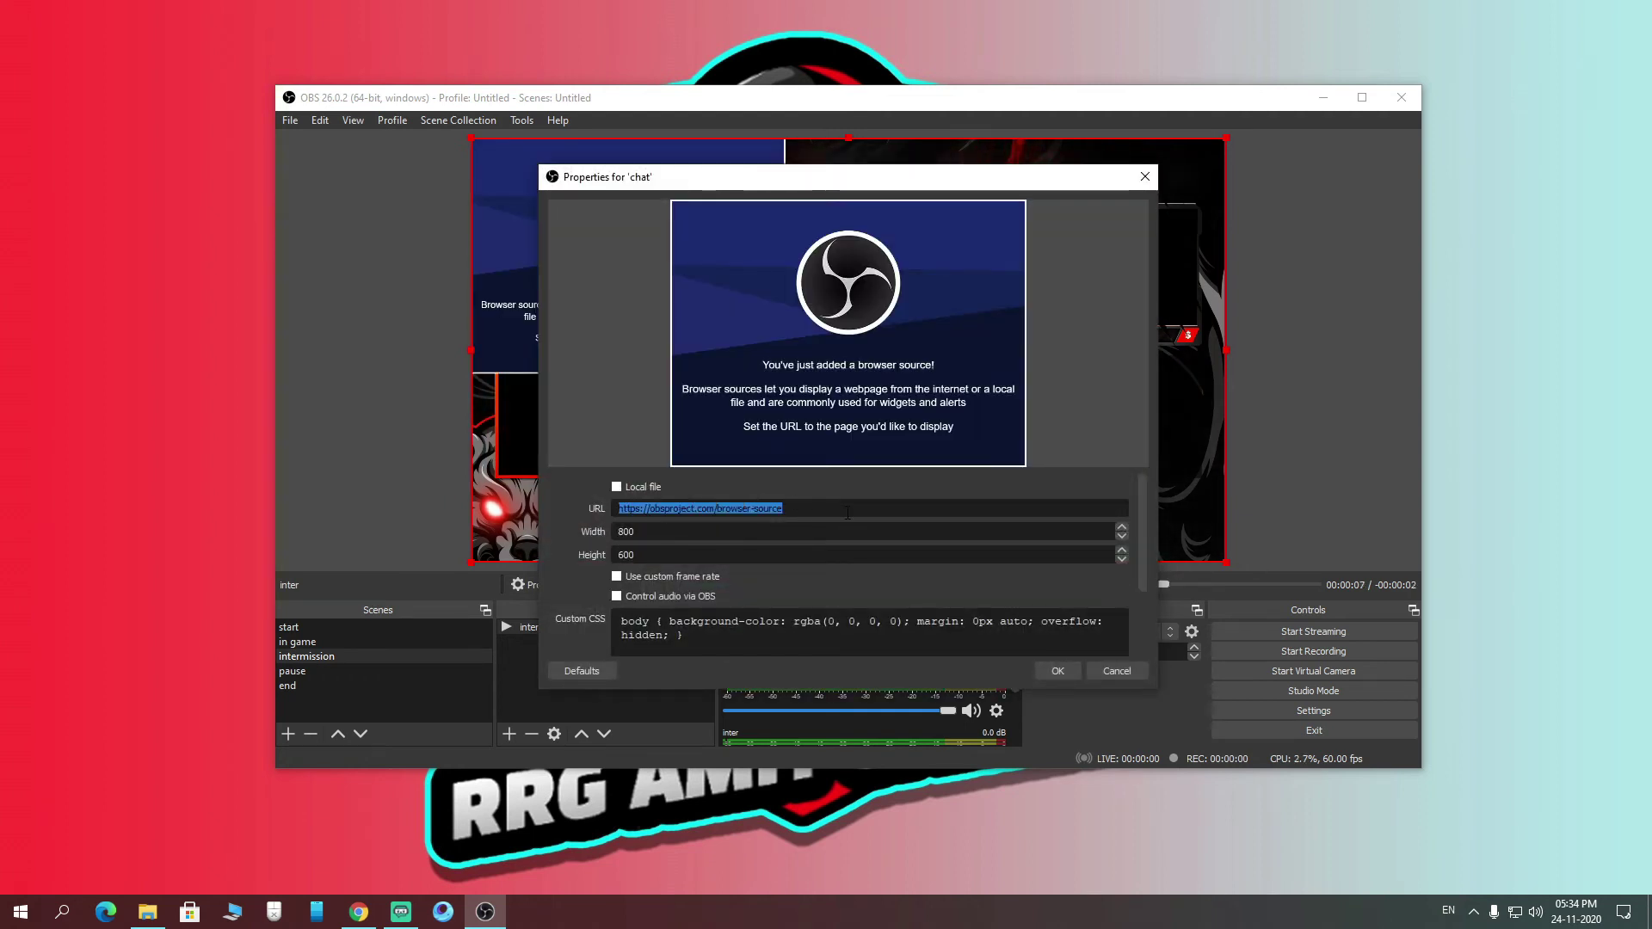
pyautogui.hotkey('ctrl', 'v')
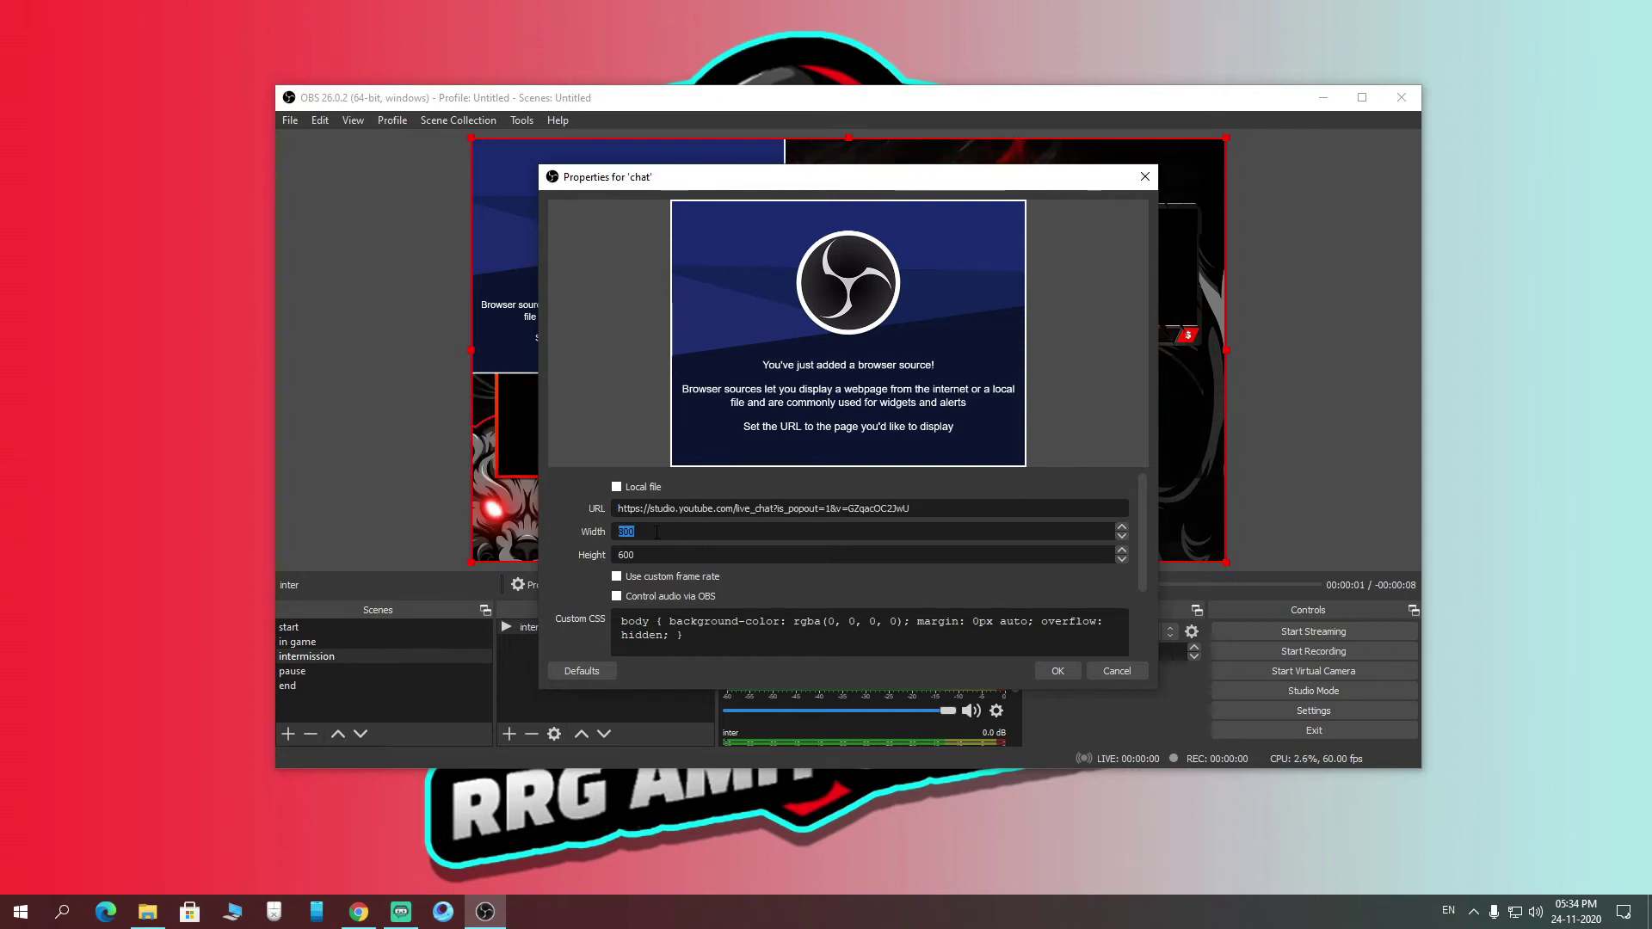
# Set the chat browser source's width, accept its properties and fit the chat inside the large red frame of the intermission overlay.
pyautogui.write('10')
pyautogui.click(1053, 671)
pyautogui.moveTo(471, 138); pyautogui.dragTo(575, 200)
pyautogui.click(647, 272)
pyautogui.moveTo(723, 472); pyautogui.dragTo(970, 443)
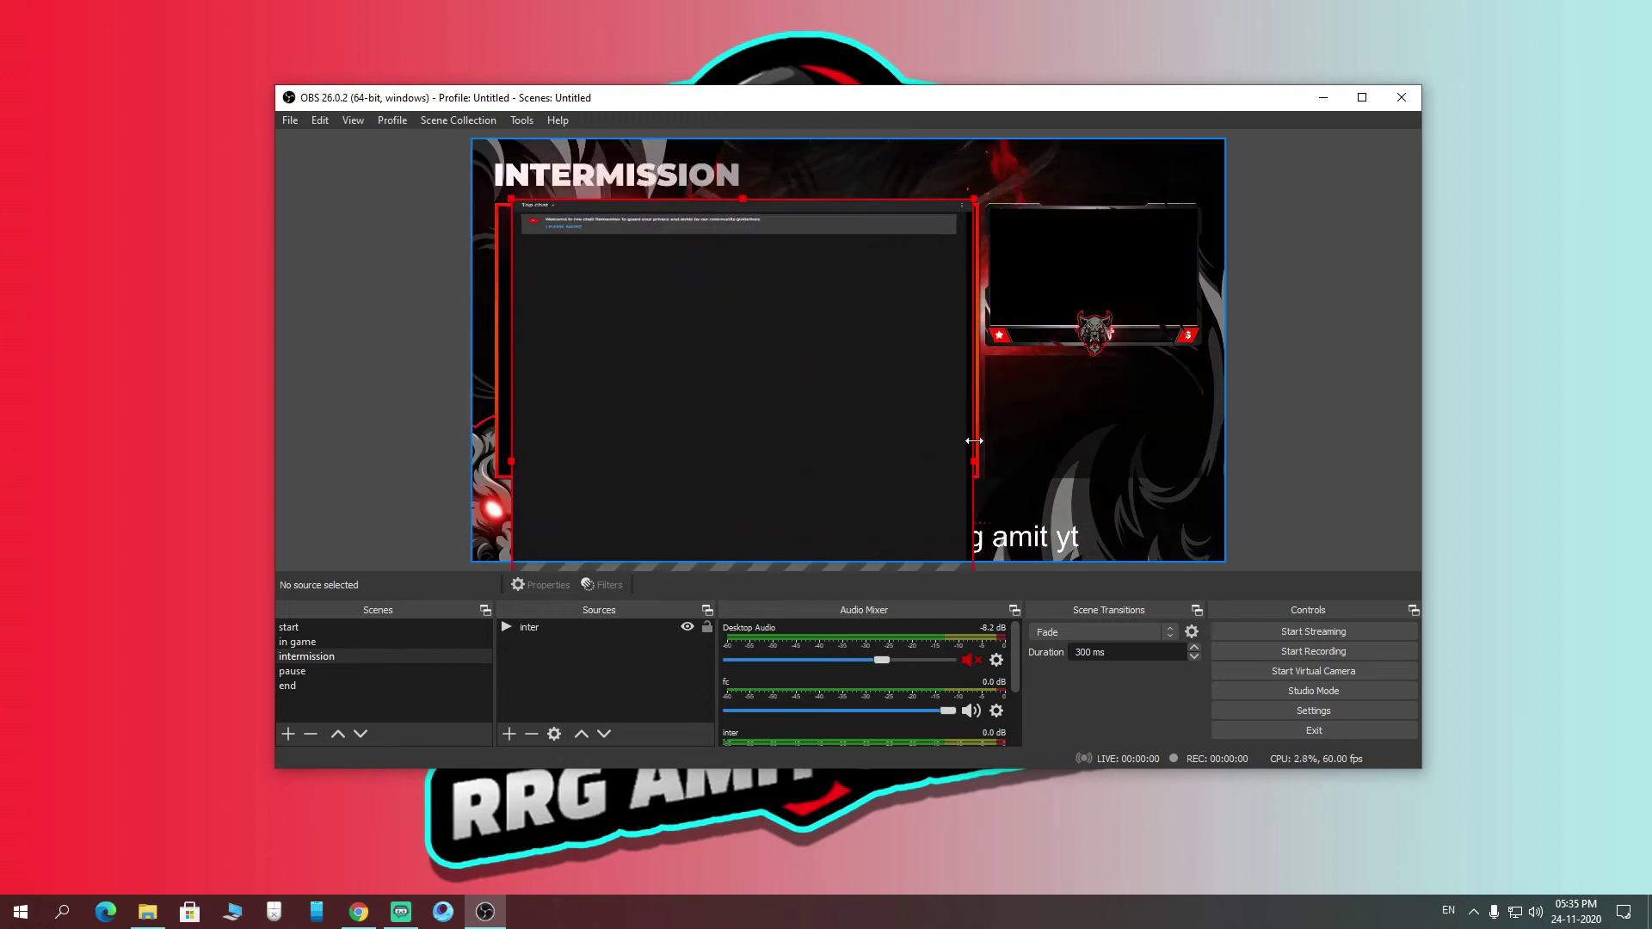
pyautogui.moveTo(739, 207); pyautogui.dragTo(572, 307)
pyautogui.moveTo(566, 438); pyautogui.dragTo(566, 475)
pyautogui.moveTo(632, 340); pyautogui.dragTo(977, 329)
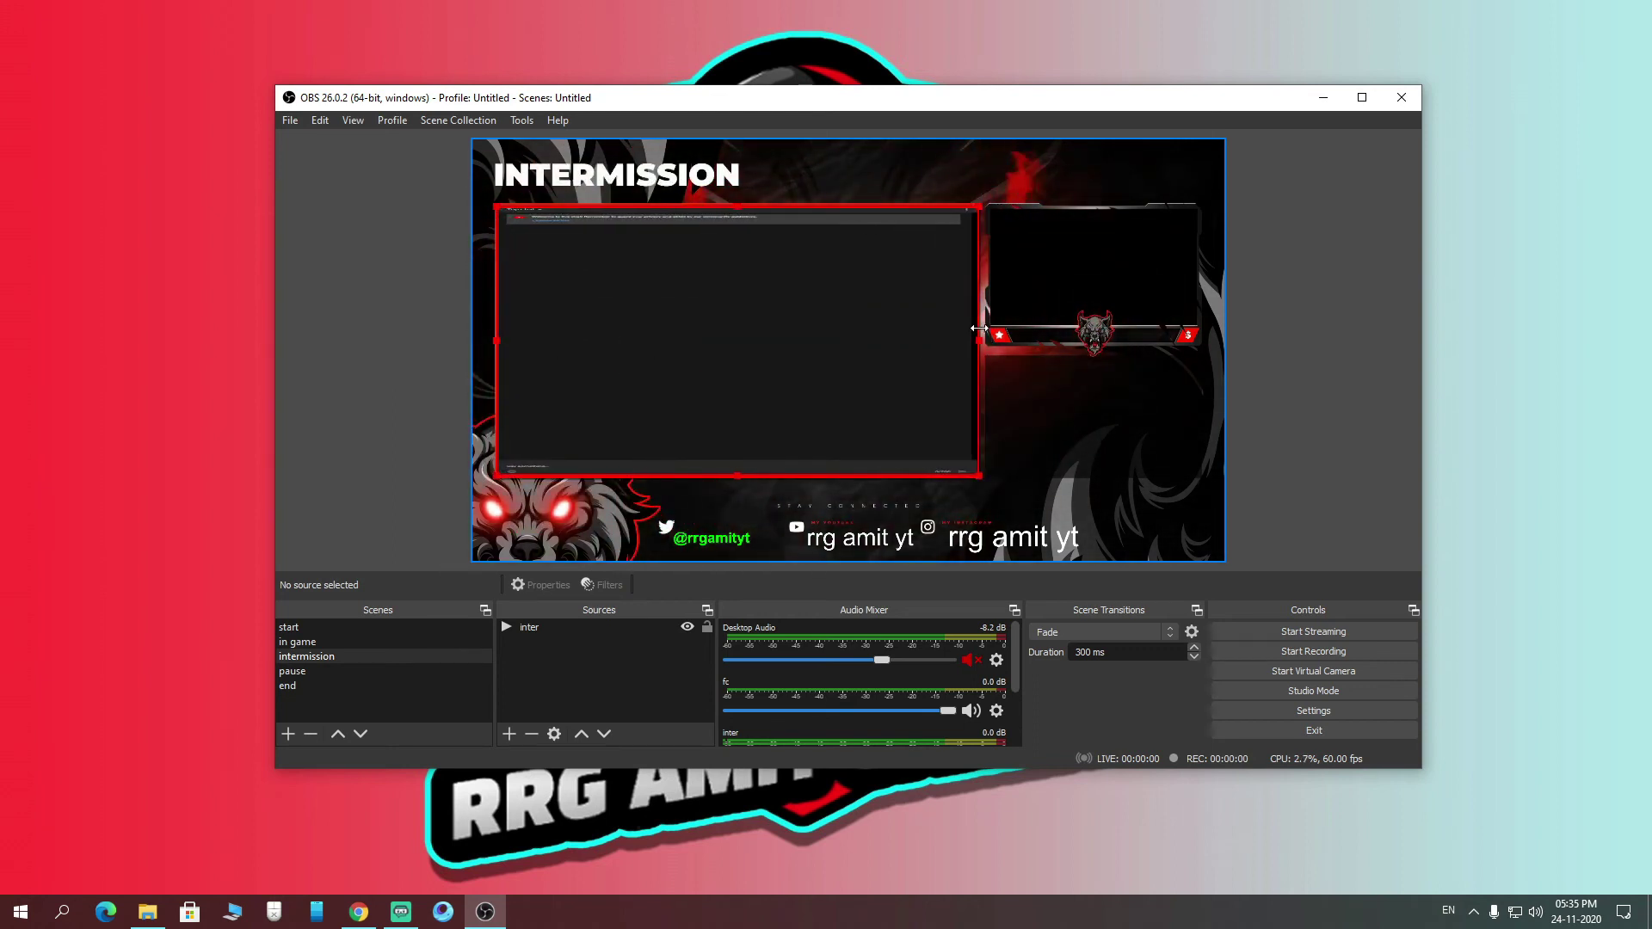
pyautogui.click(1122, 540)
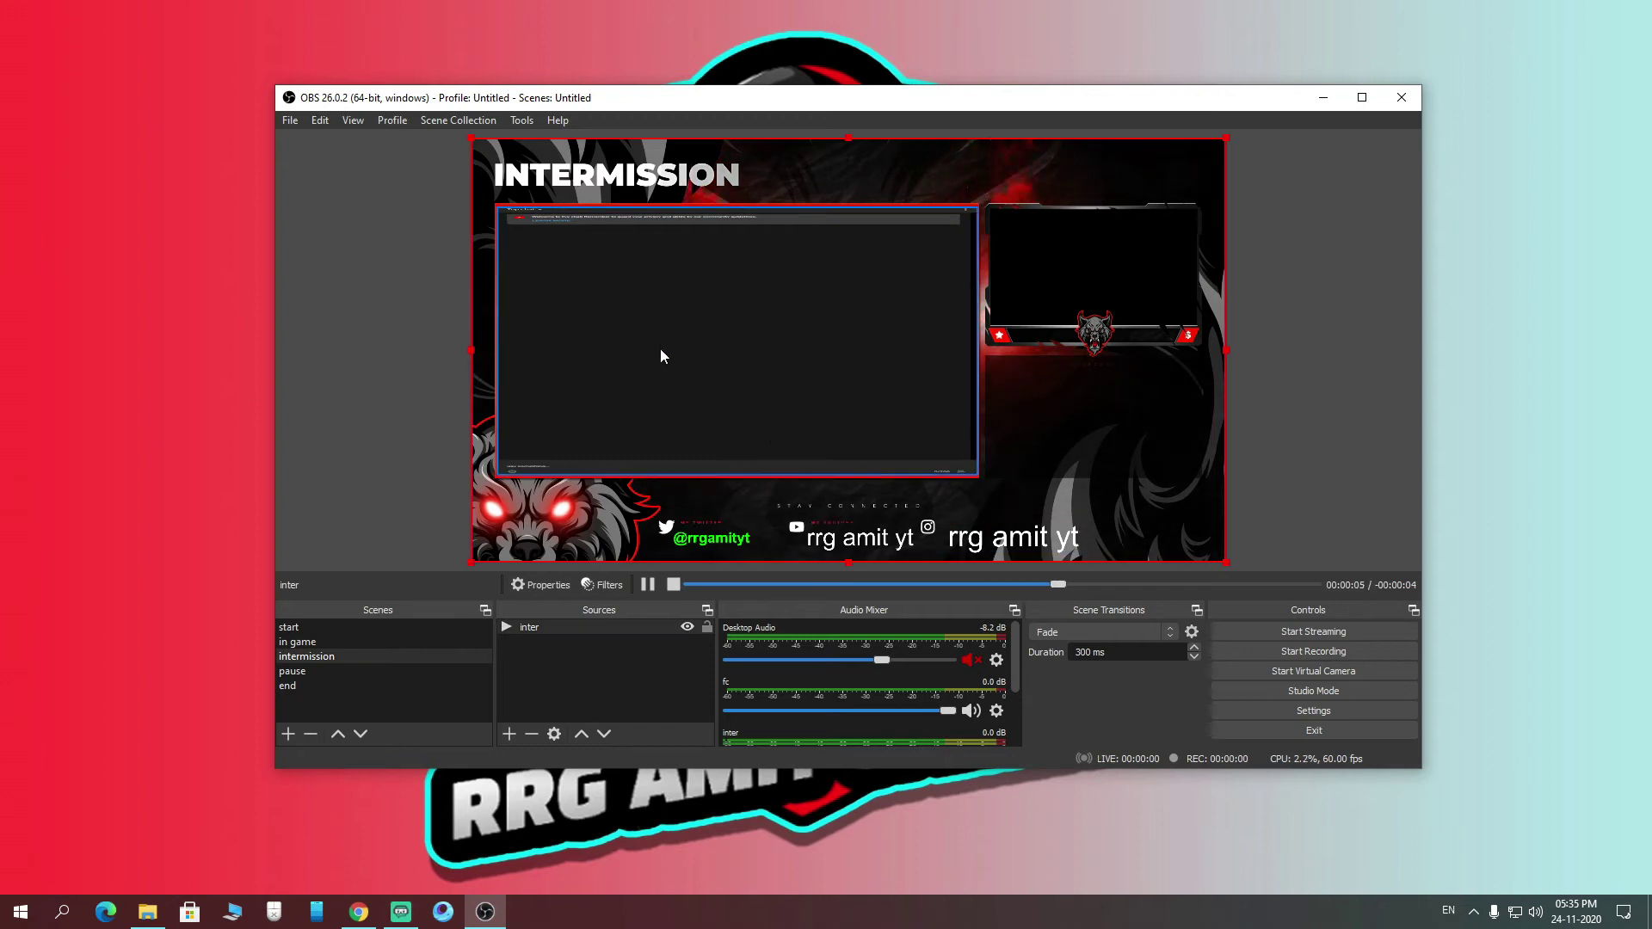
pyautogui.click(1456, 337)
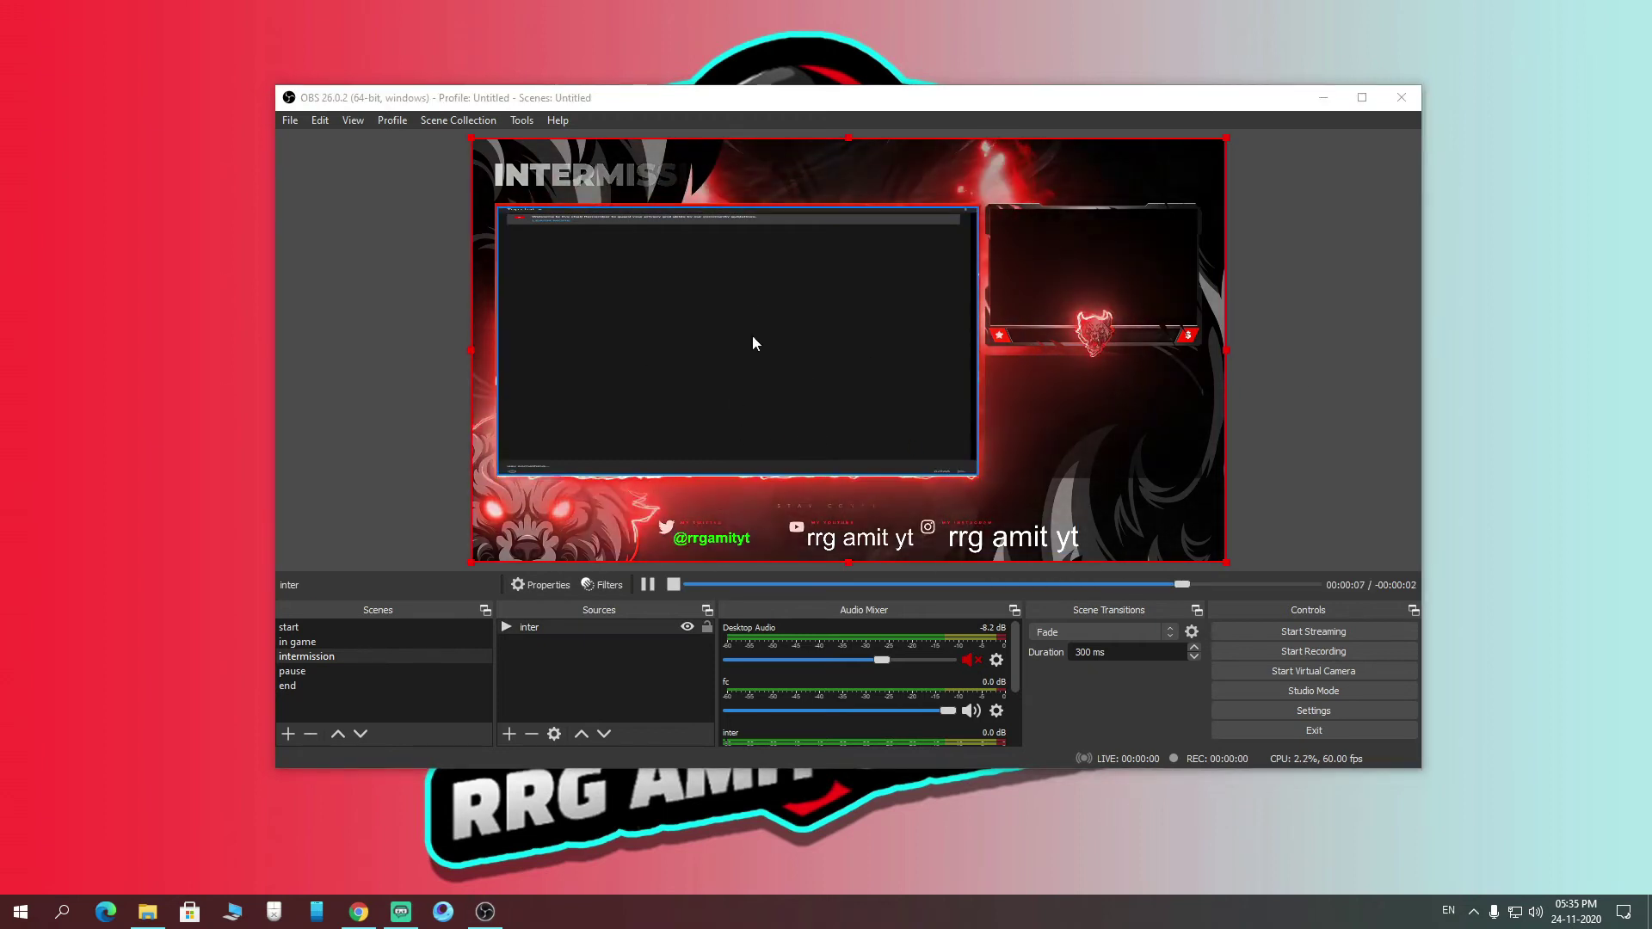
pyautogui.click(587, 316)
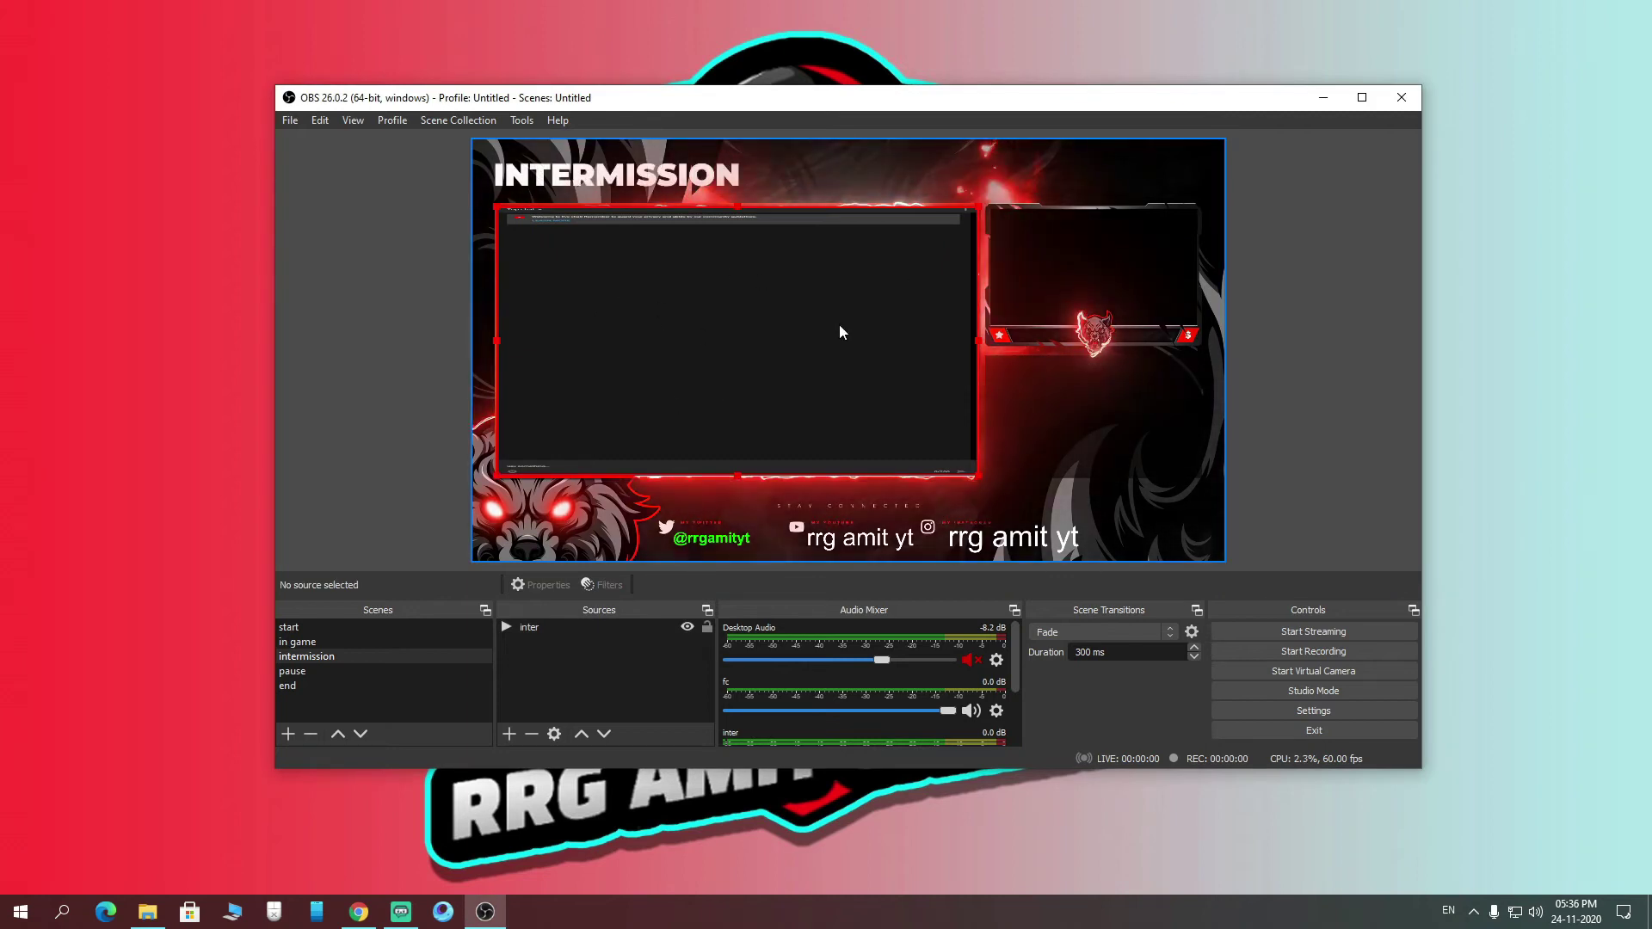
pyautogui.click(642, 368)
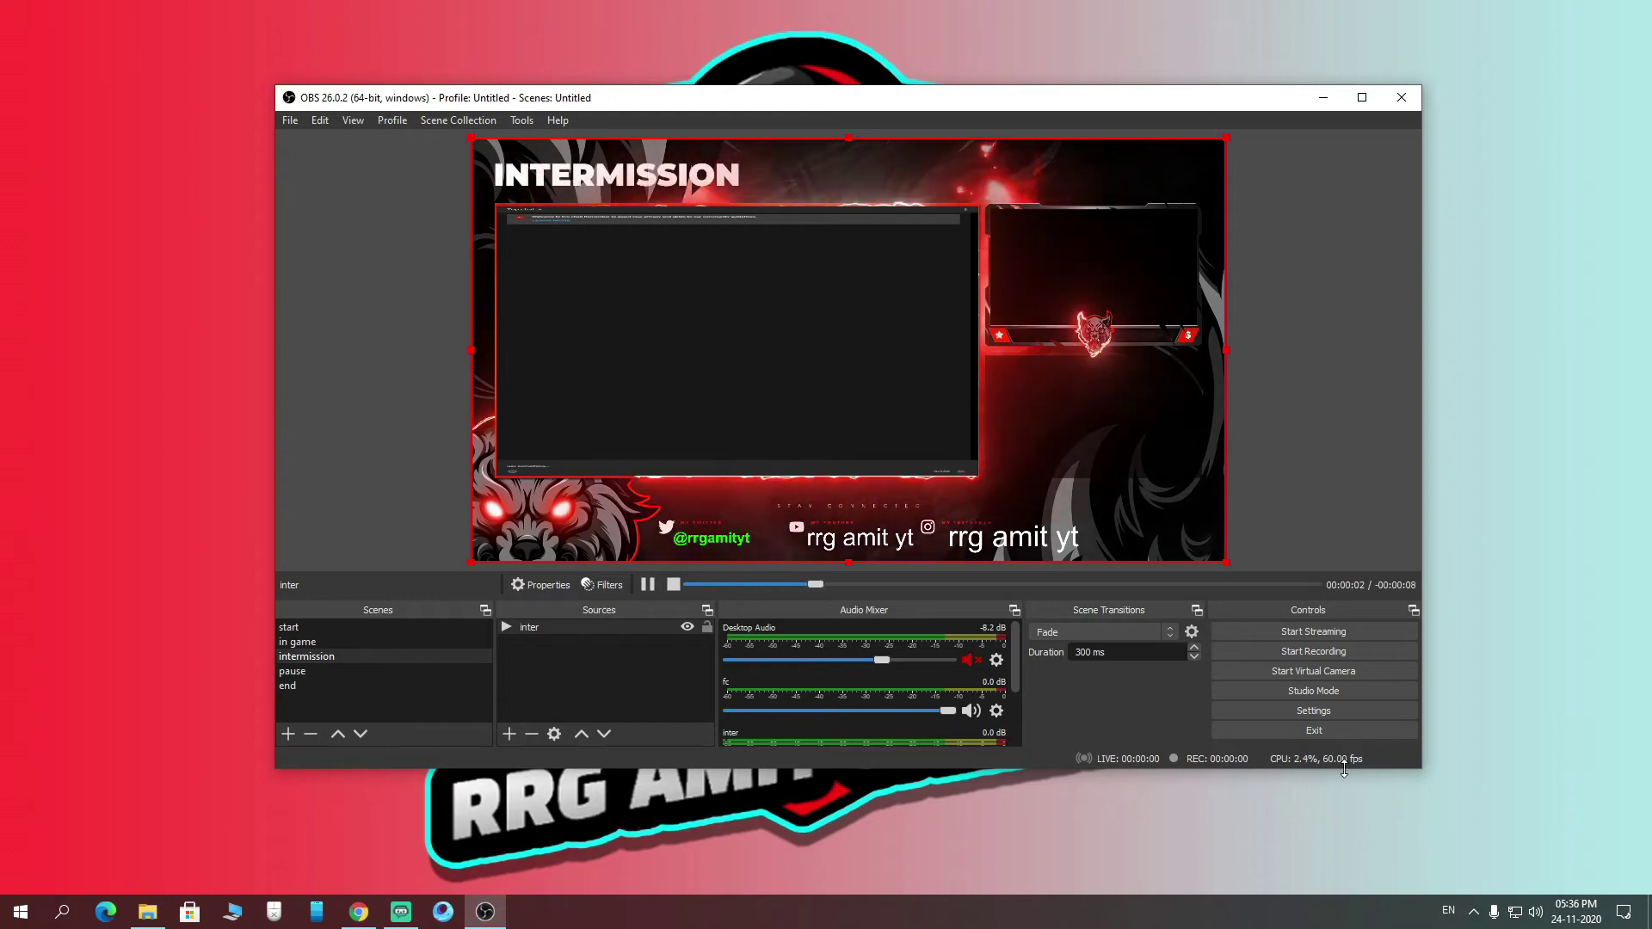
# Open the Stream settings and look through the available streaming services, keeping YouTube / YouTube Gaming selected.
pyautogui.click(1285, 709)
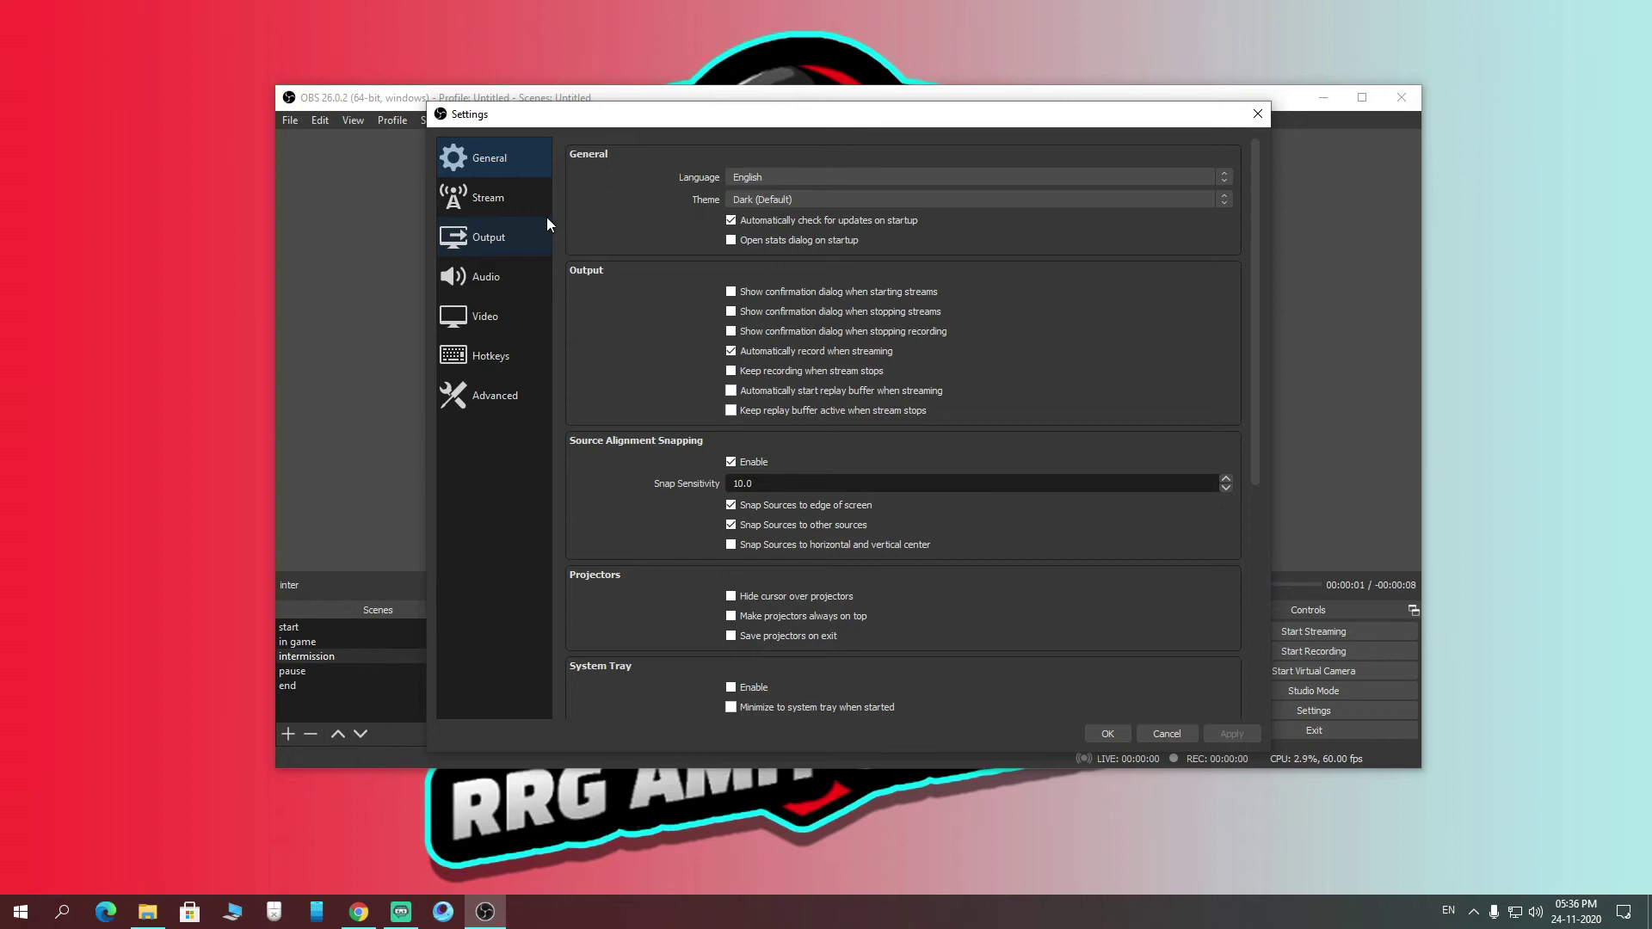
pyautogui.click(497, 198)
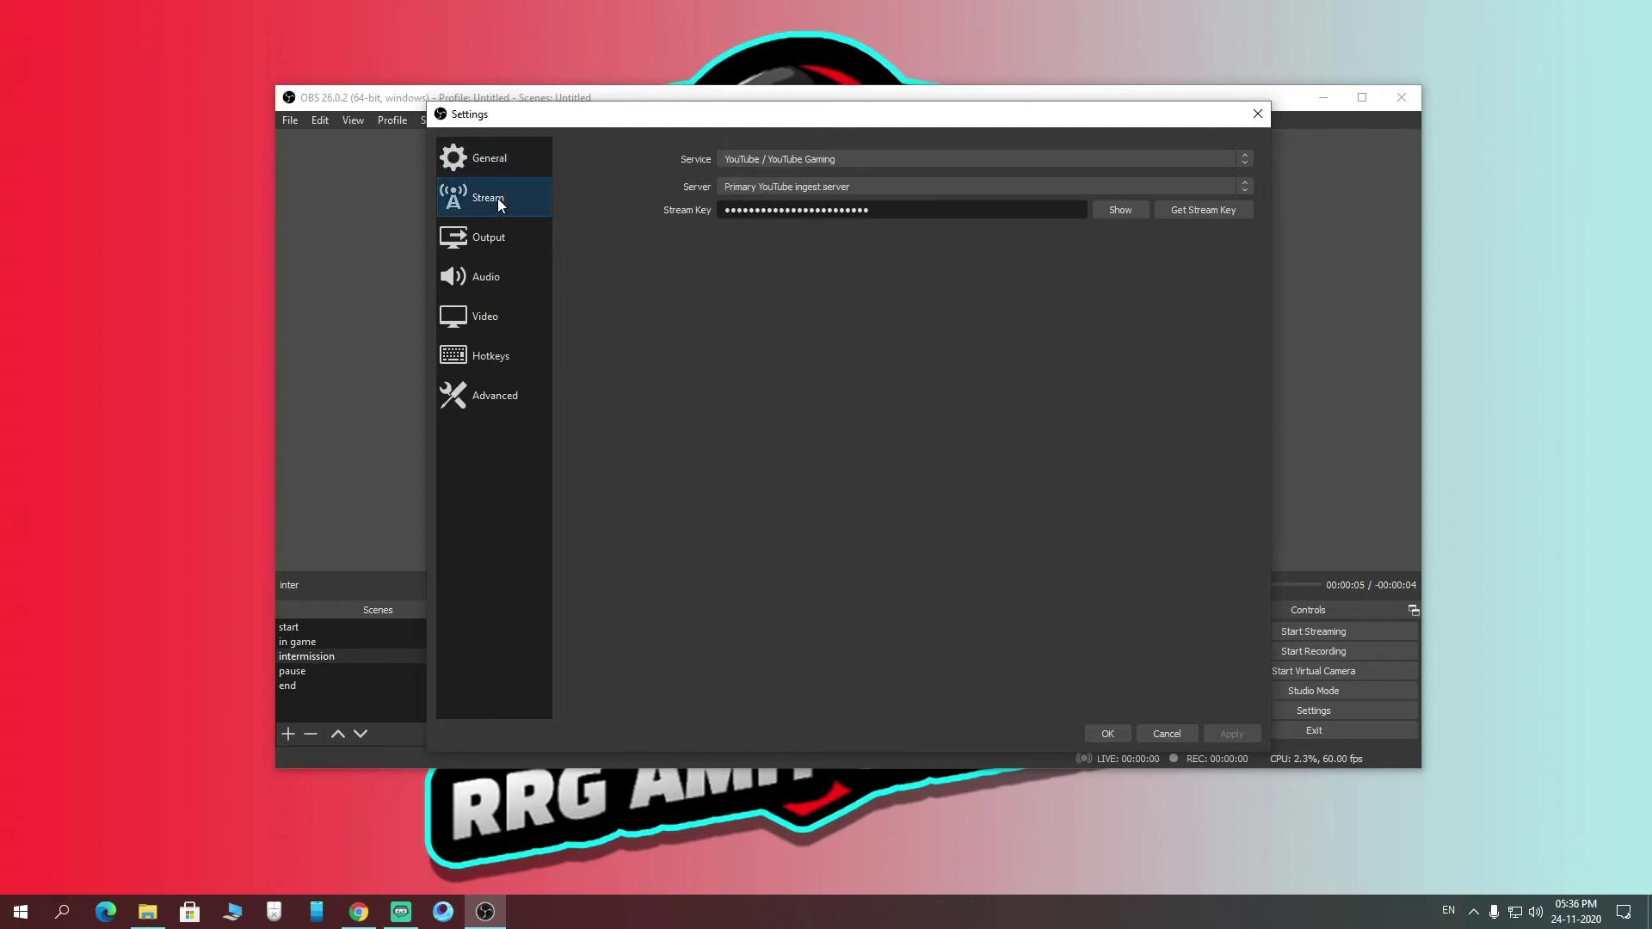
pyautogui.click(848, 164)
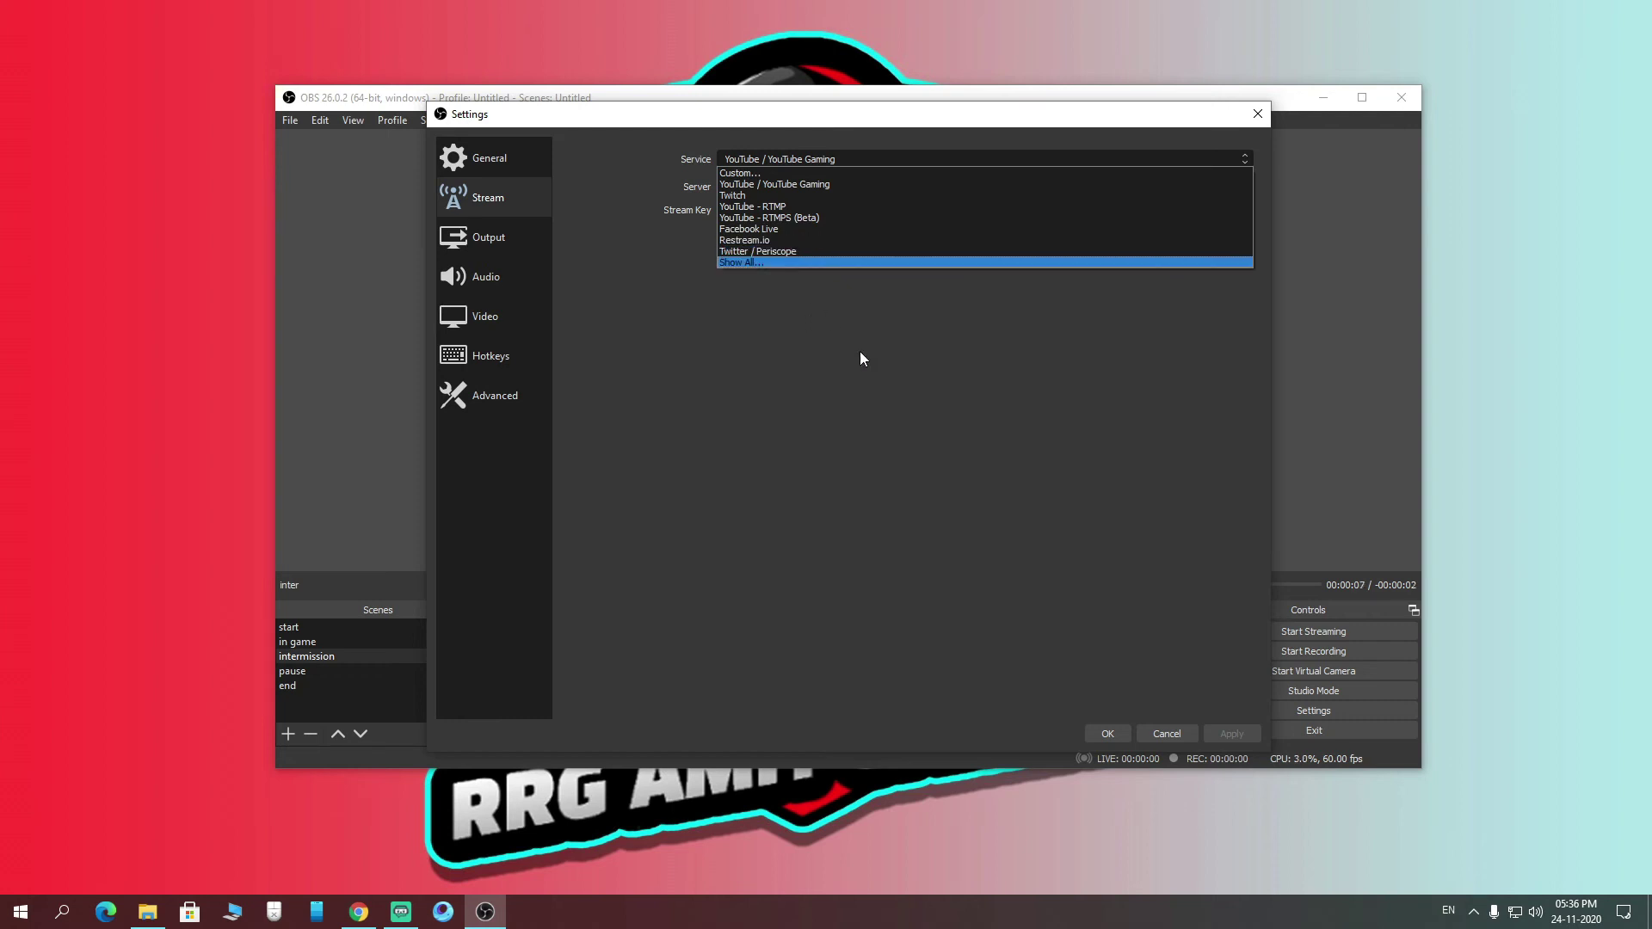
pyautogui.click(838, 325)
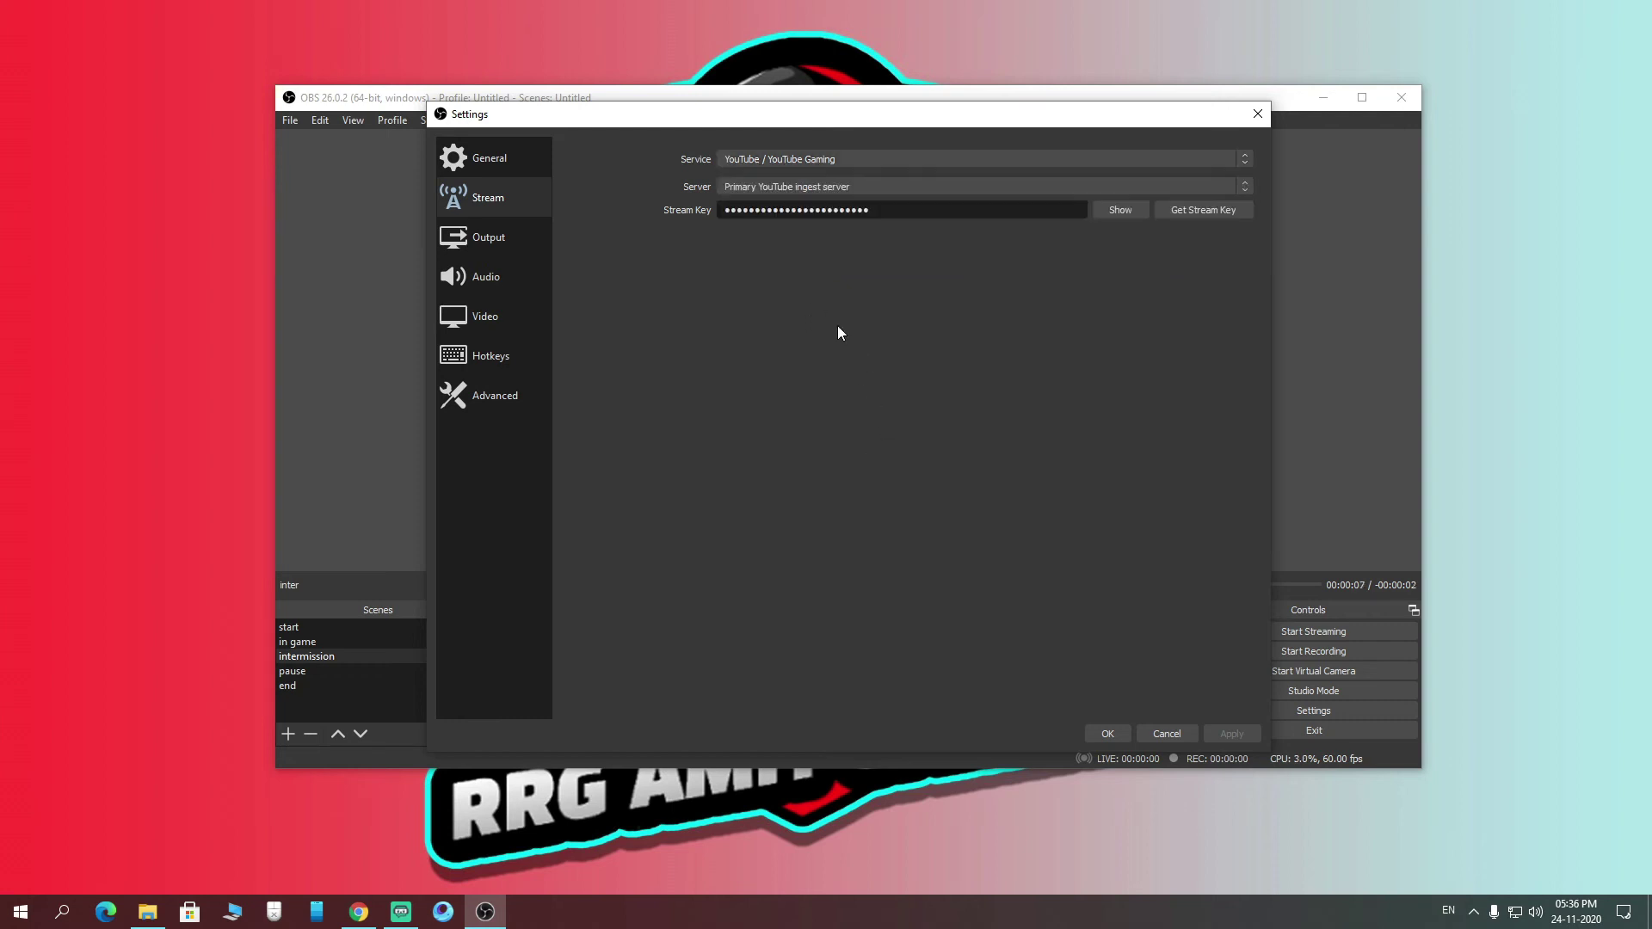
pyautogui.click(786, 159)
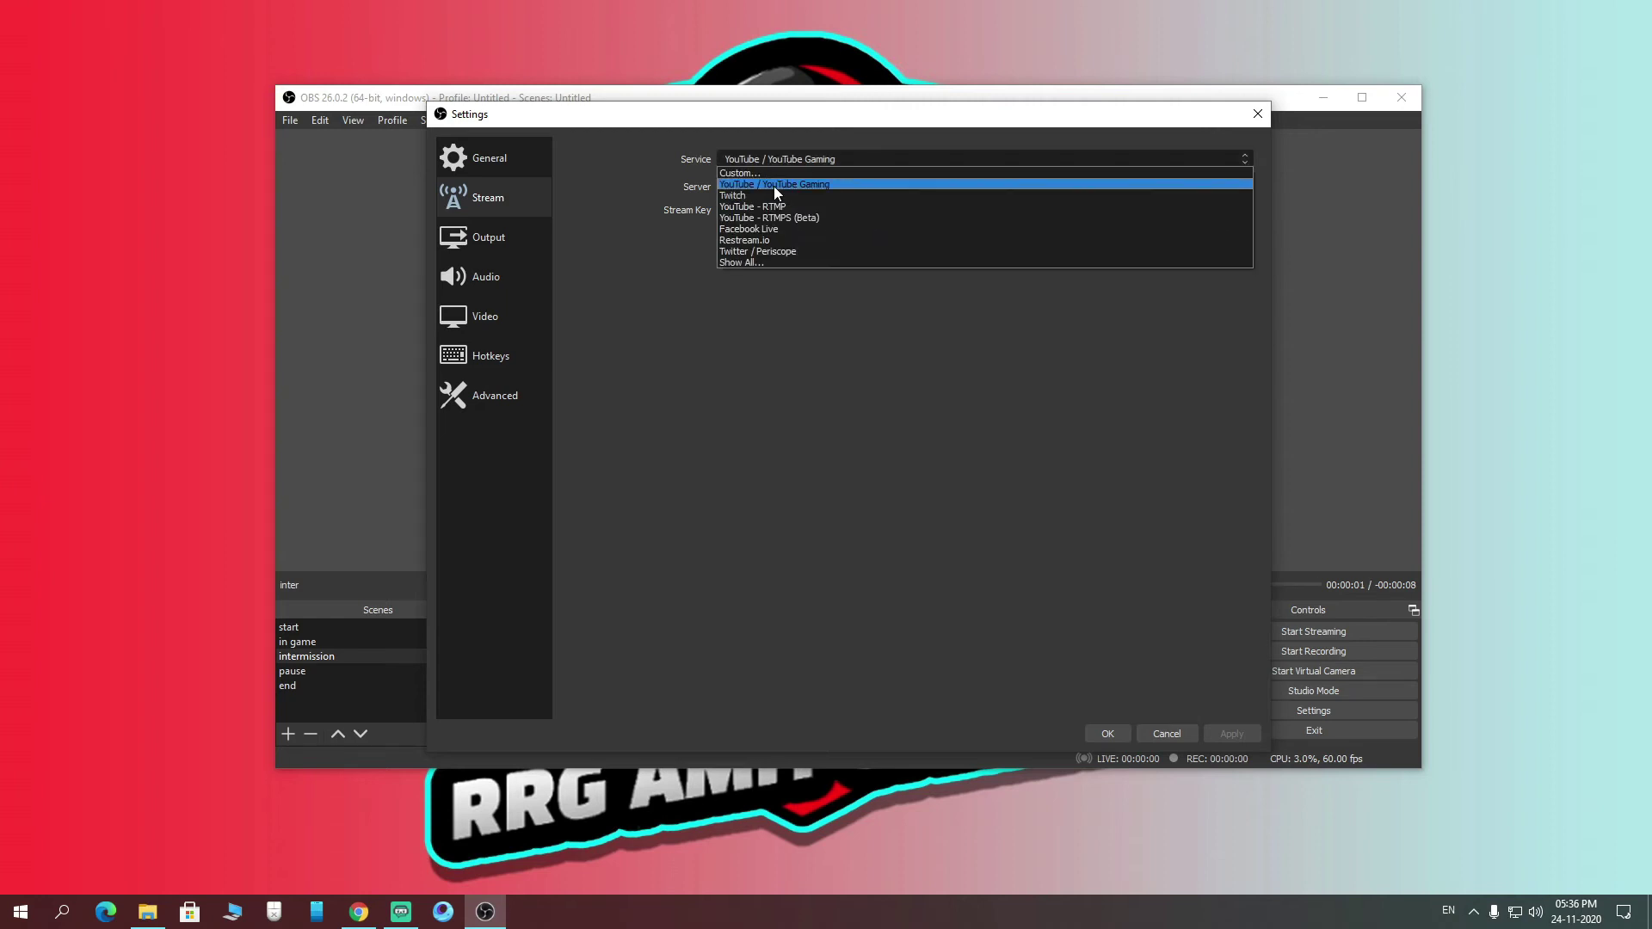
pyautogui.click(773, 186)
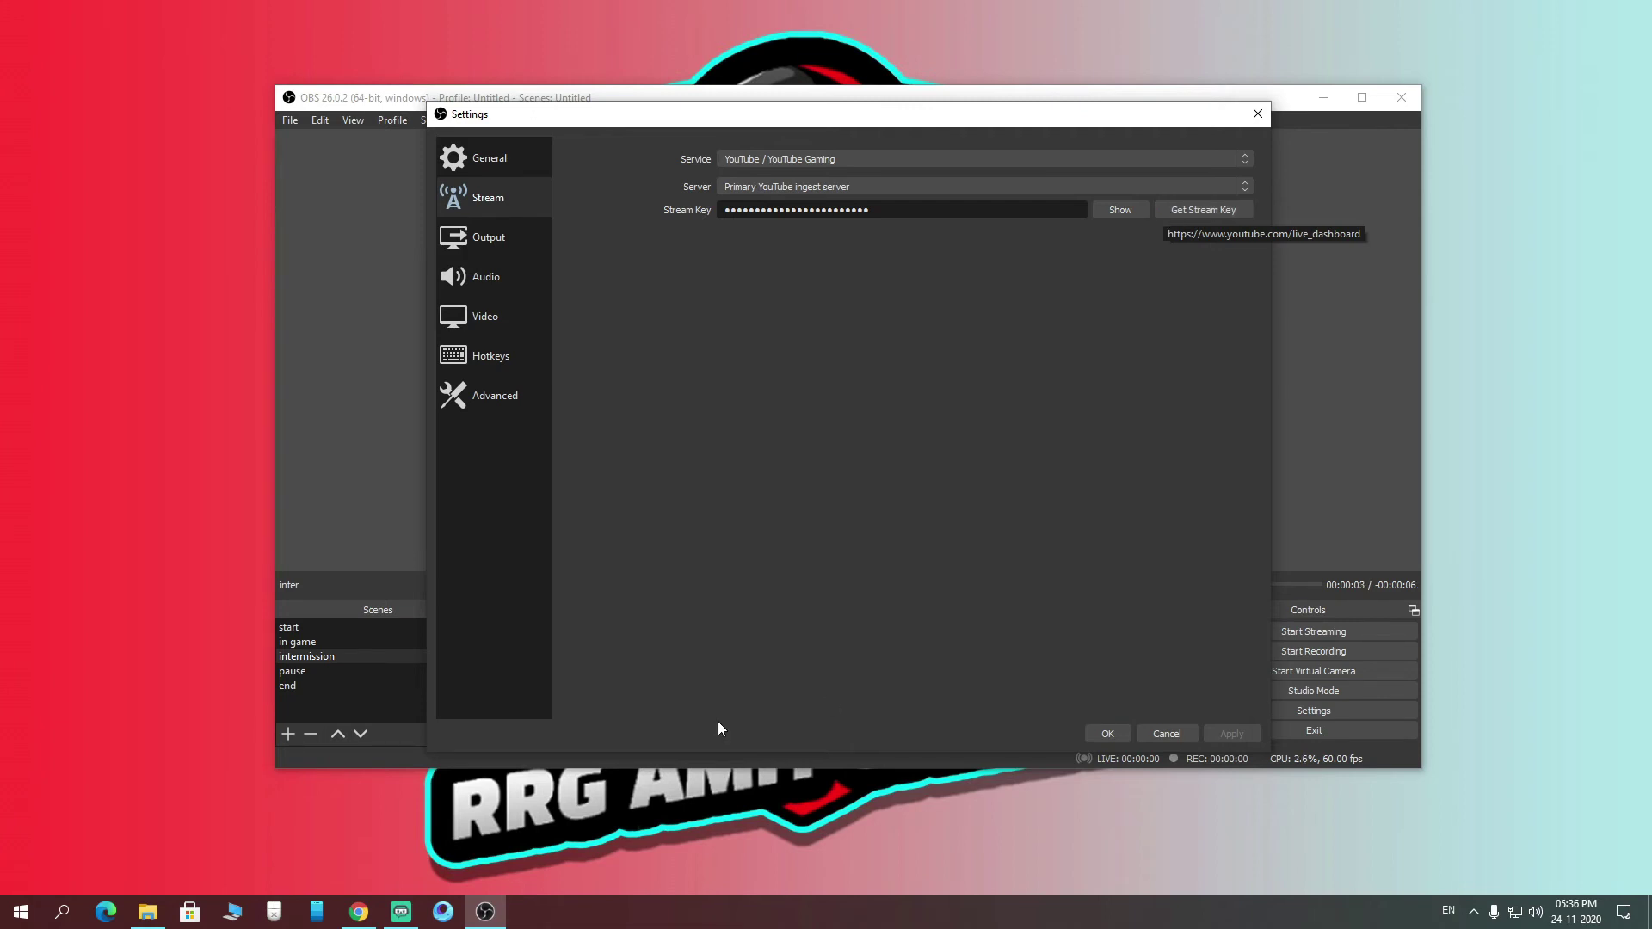
# Close the settings, switch to Chrome, open the YouTube channel in a new tab and go to its live streaming page.
pyautogui.click(357, 912)
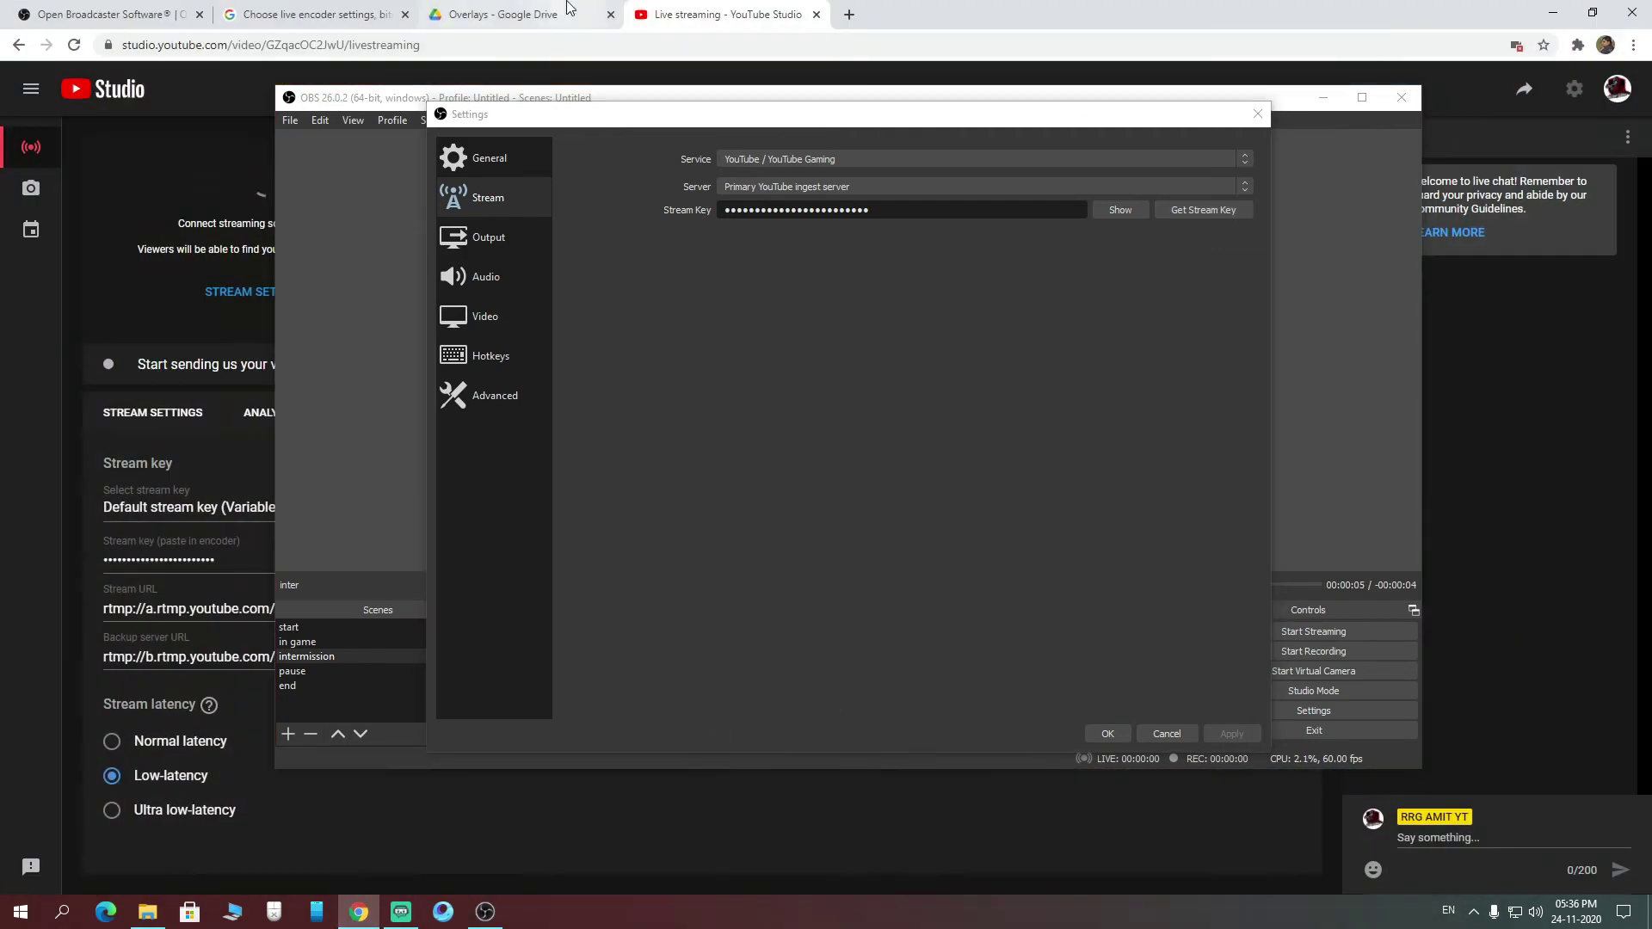
pyautogui.click(1252, 125)
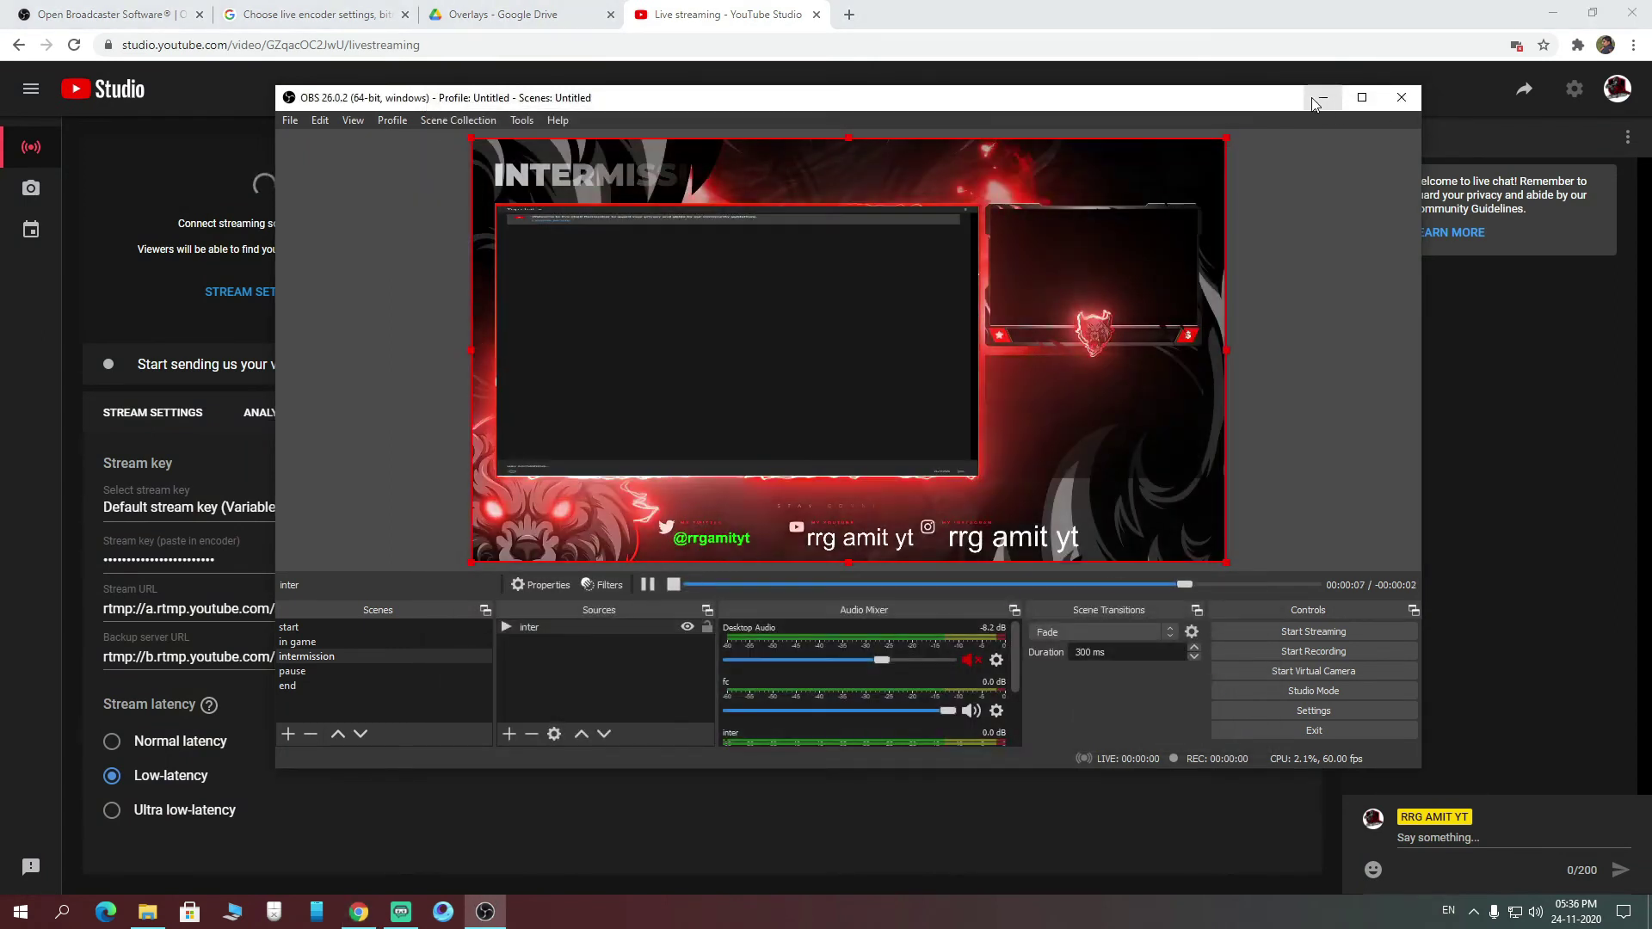
pyautogui.click(1030, 7)
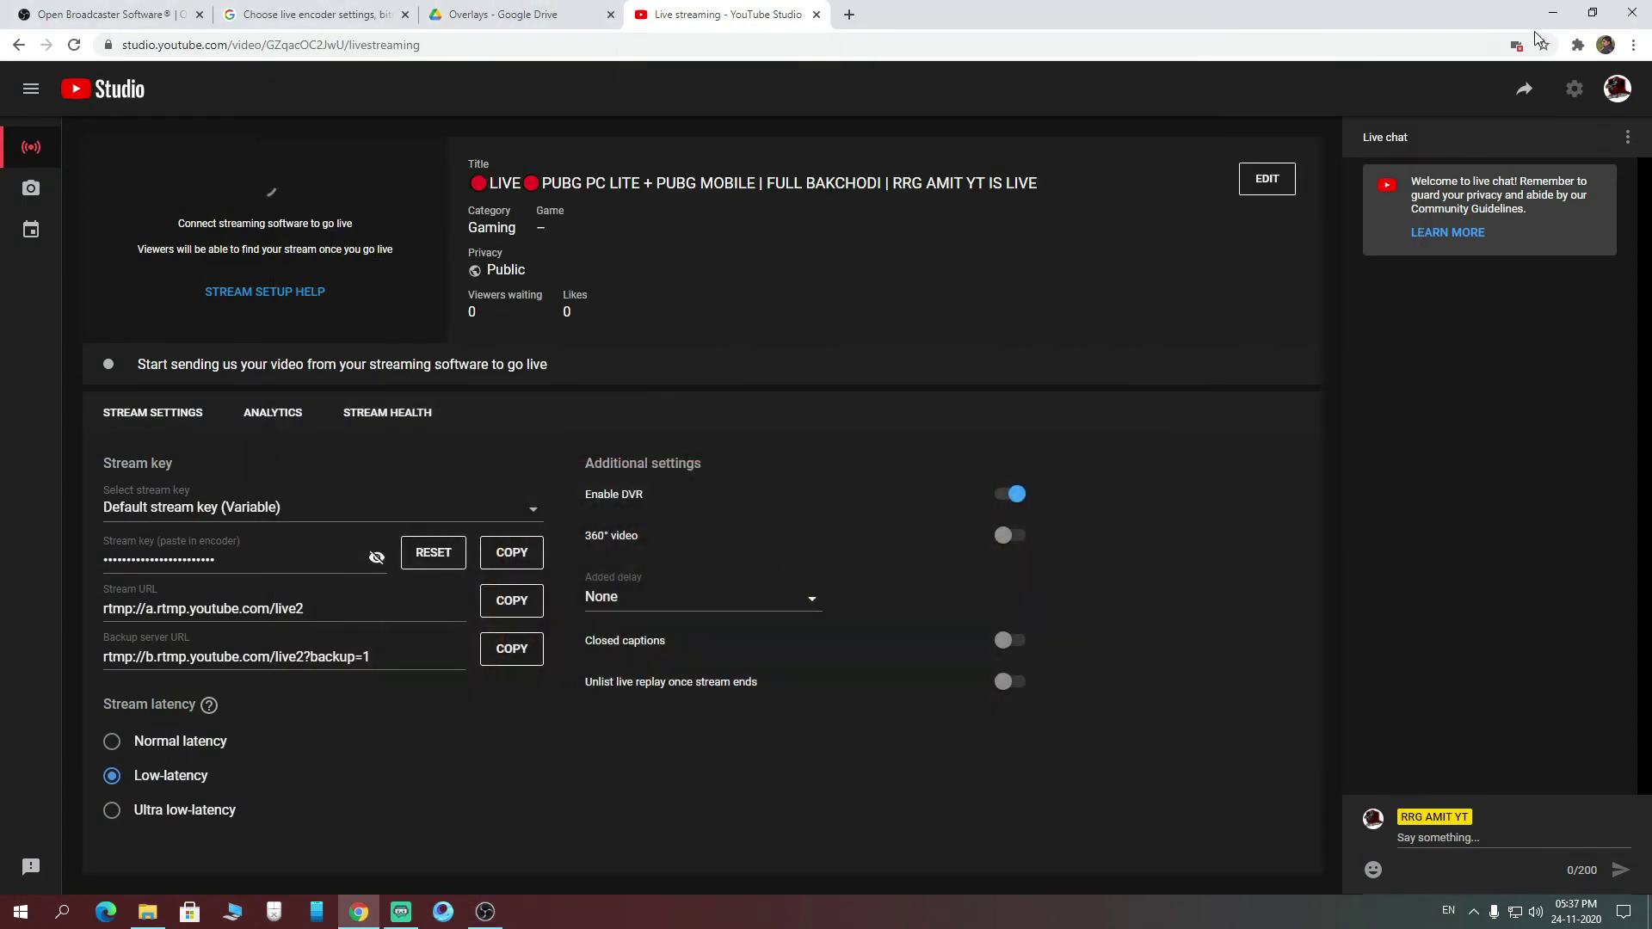
pyautogui.click(849, 14)
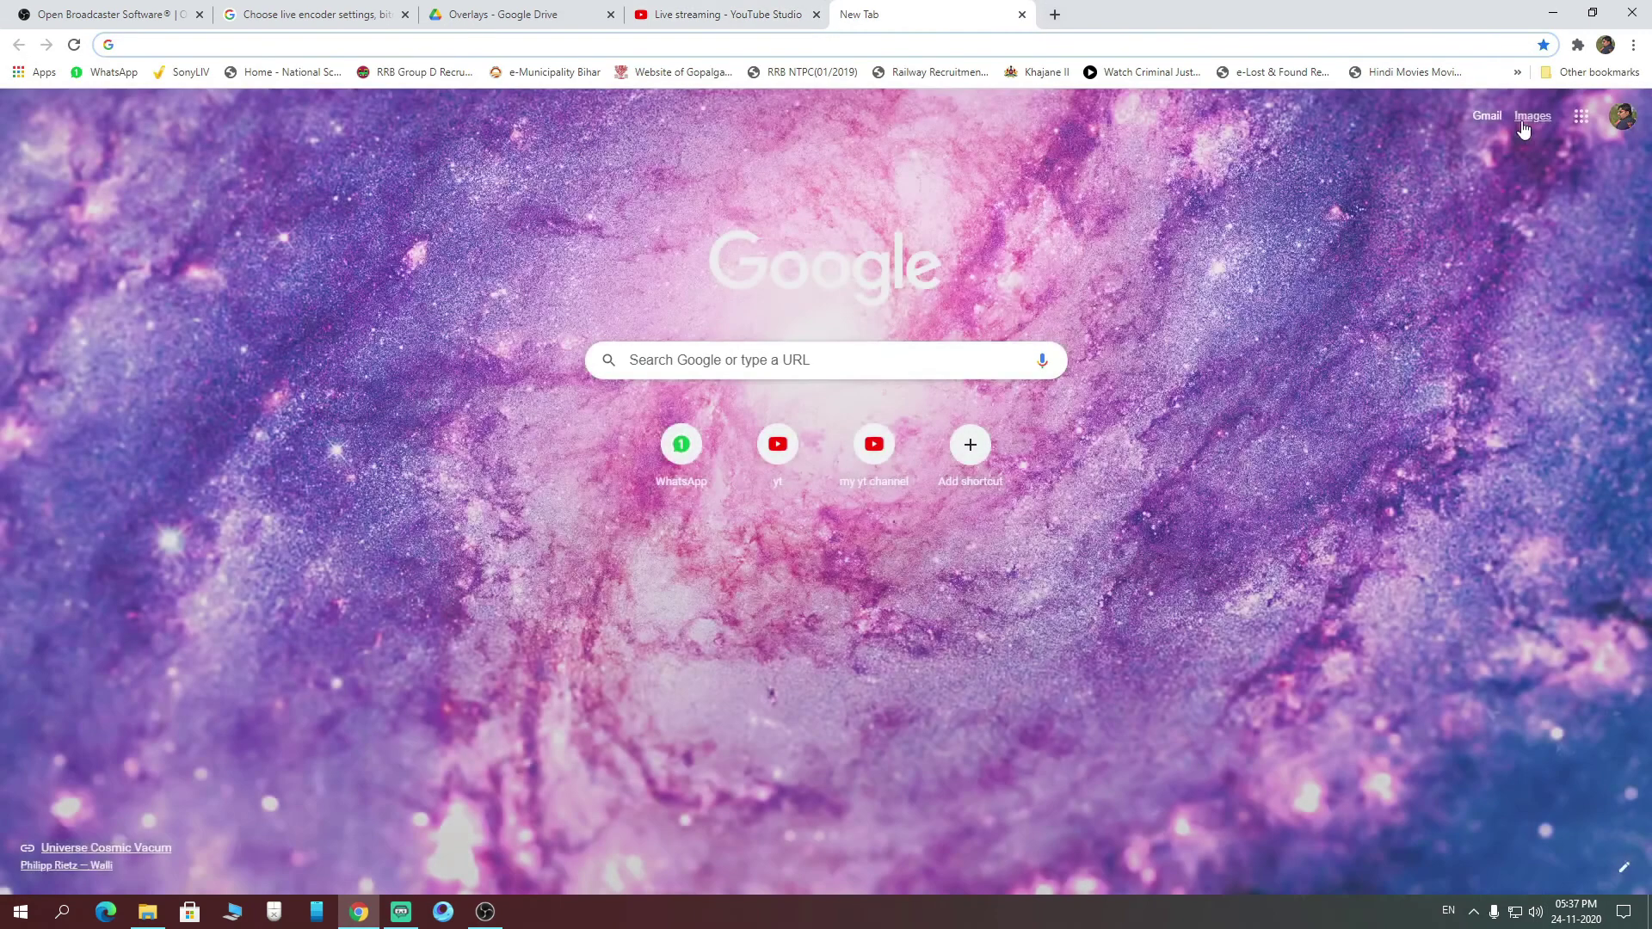
pyautogui.click(875, 446)
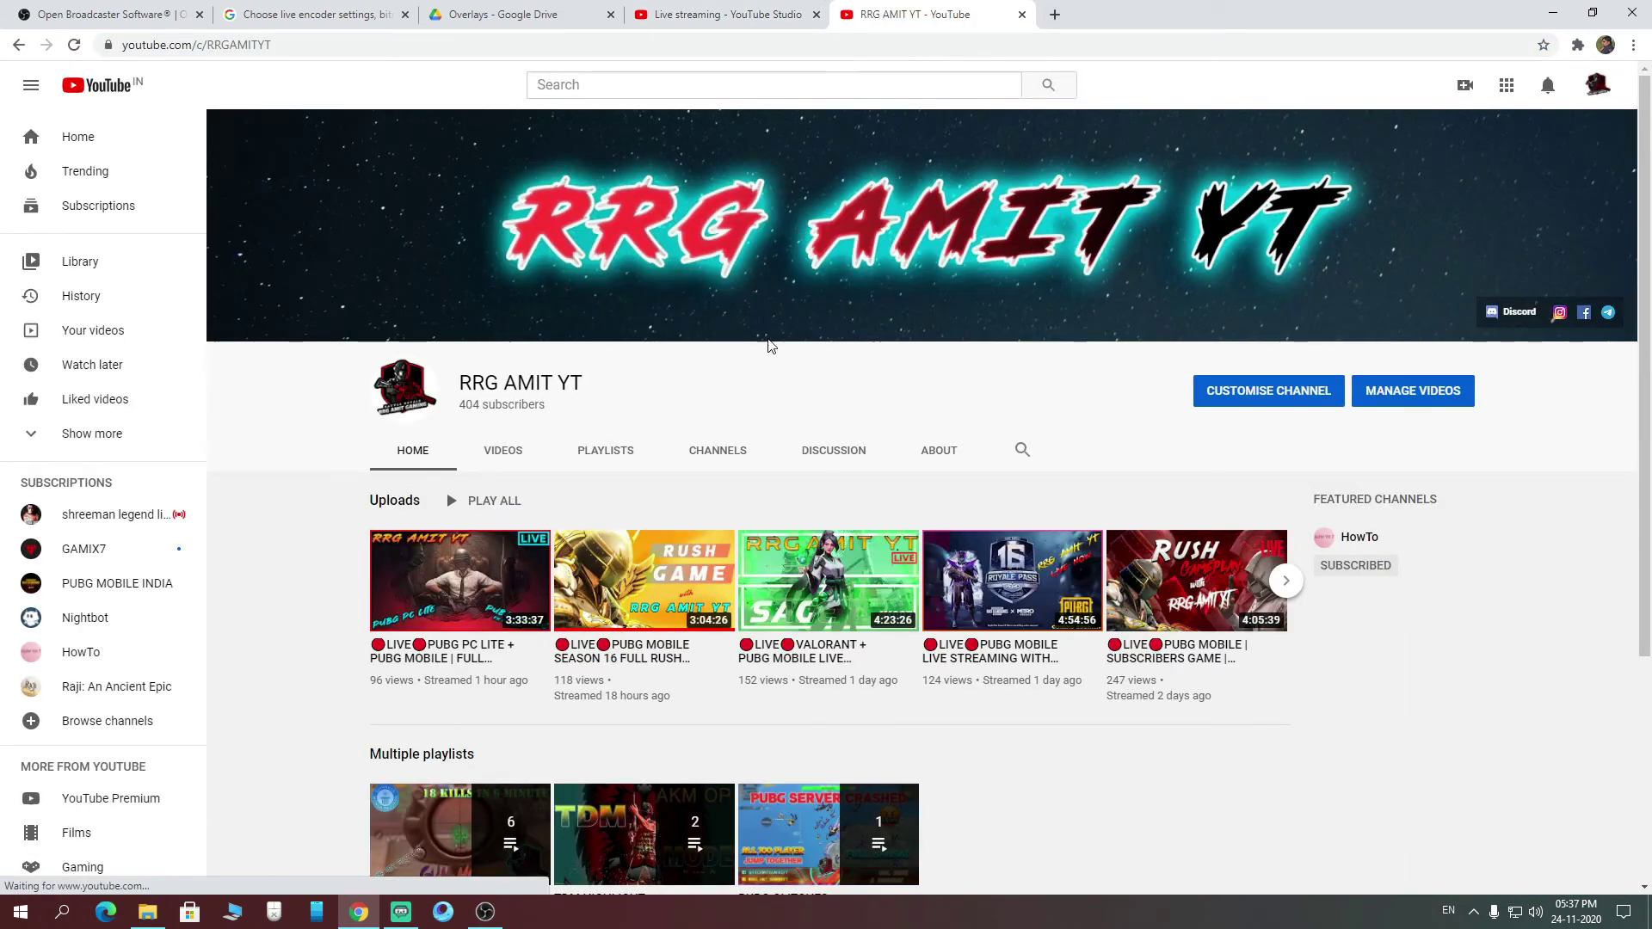
pyautogui.click(1466, 84)
pyautogui.click(1487, 156)
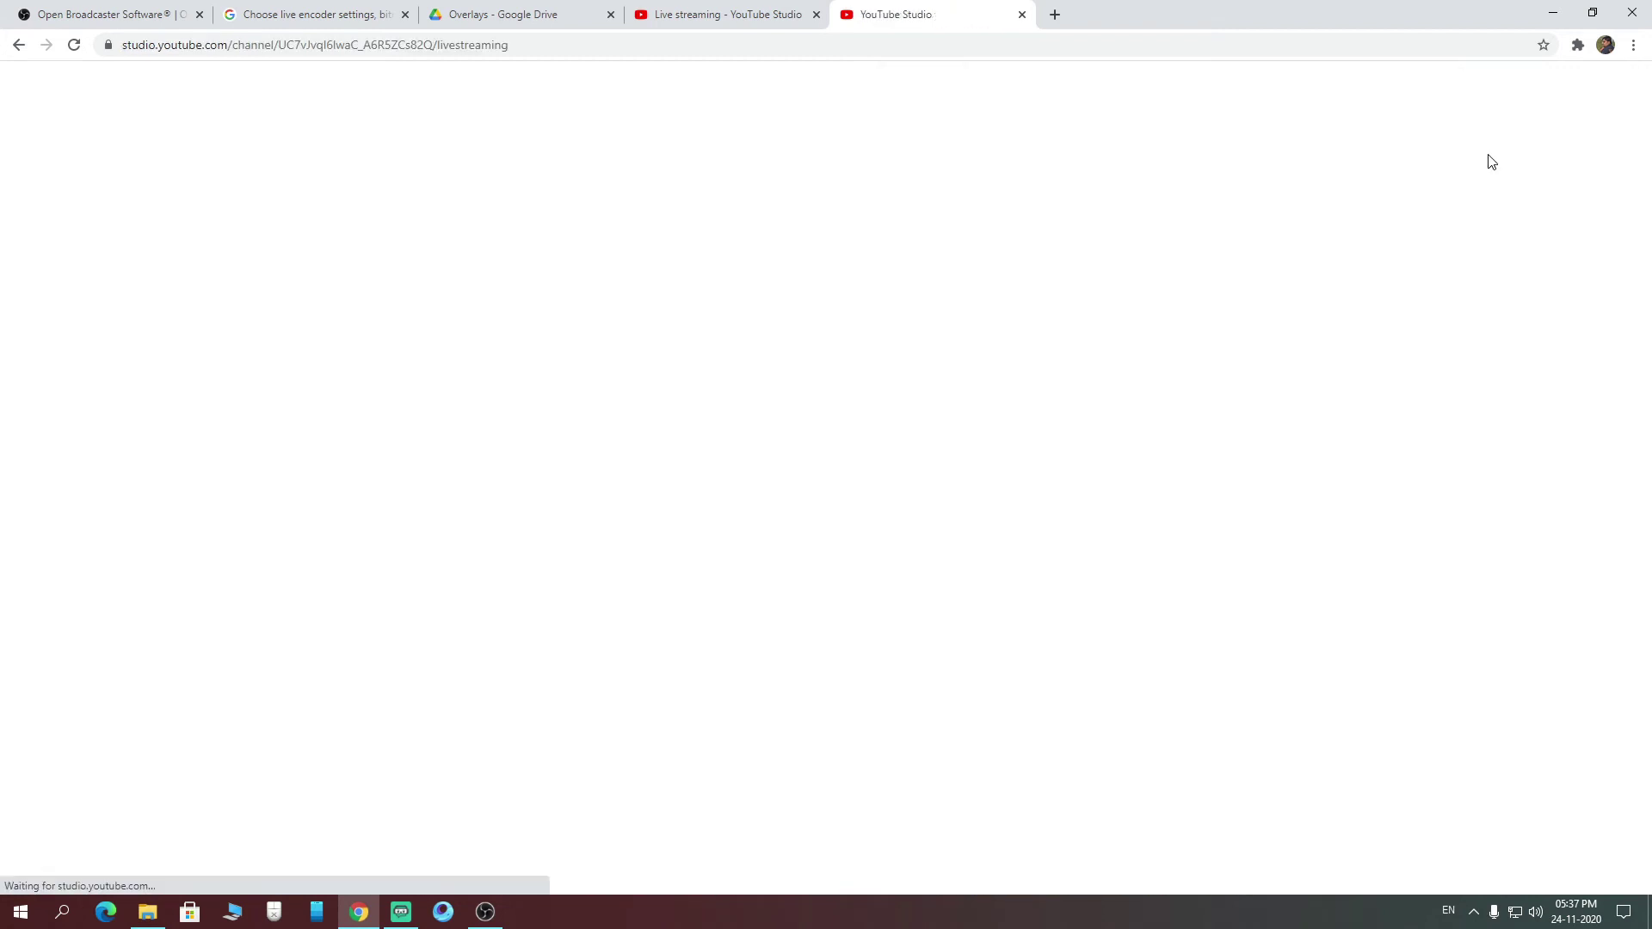
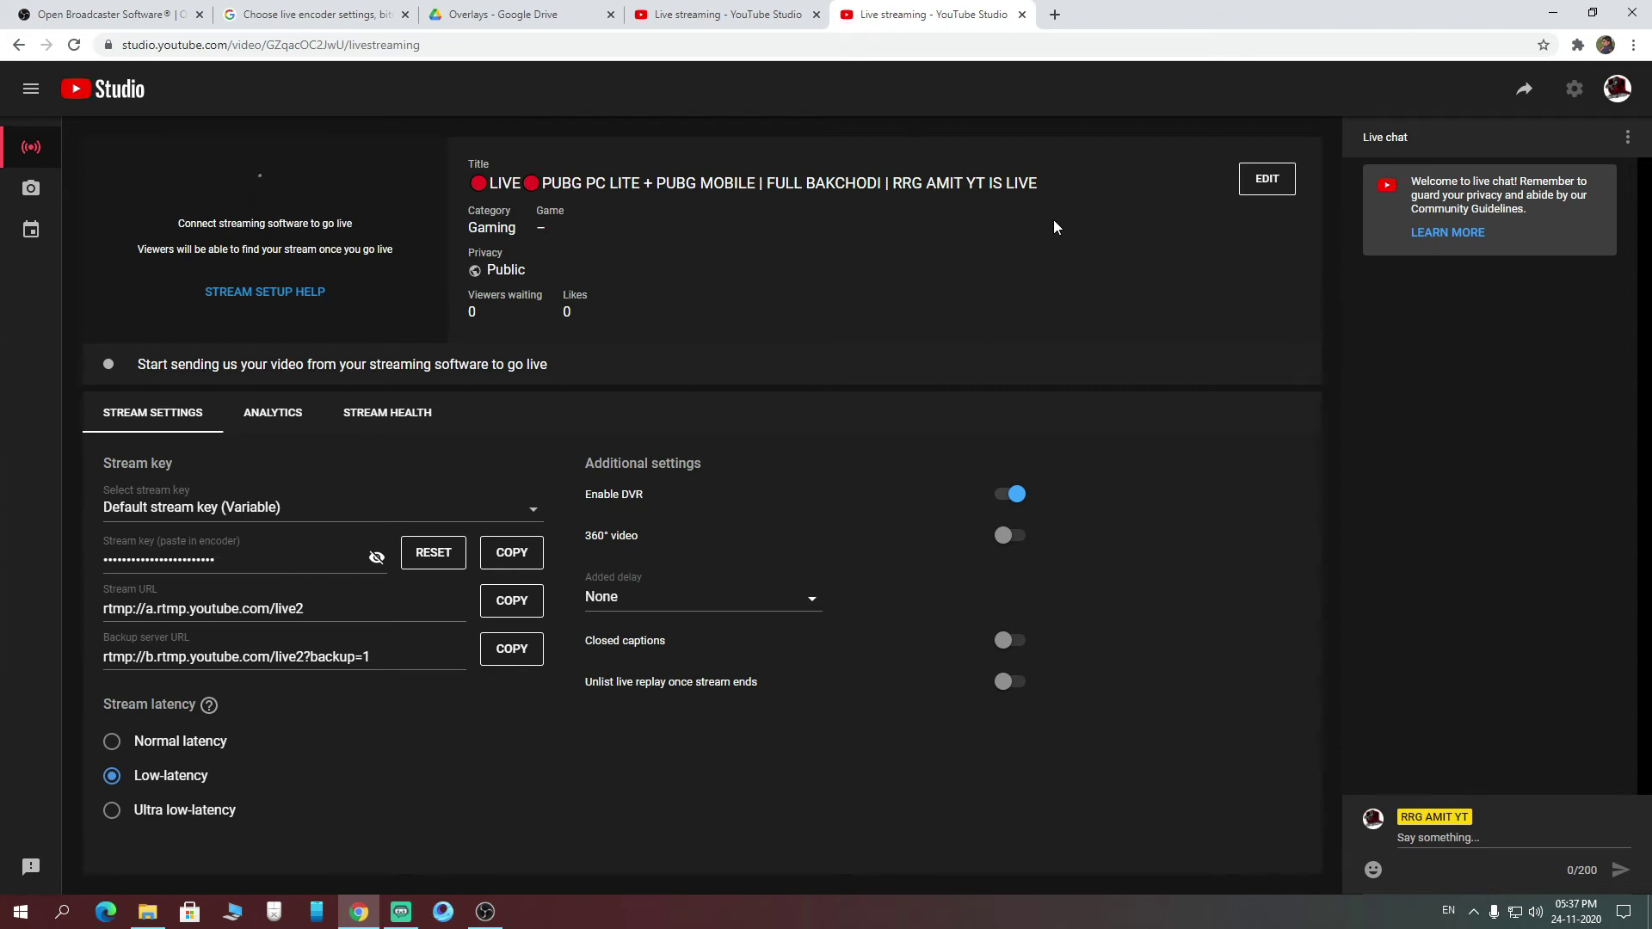
# Copy the stream key from the live streaming page, minimize Chrome and switch back to OBS.
pyautogui.click(516, 563)
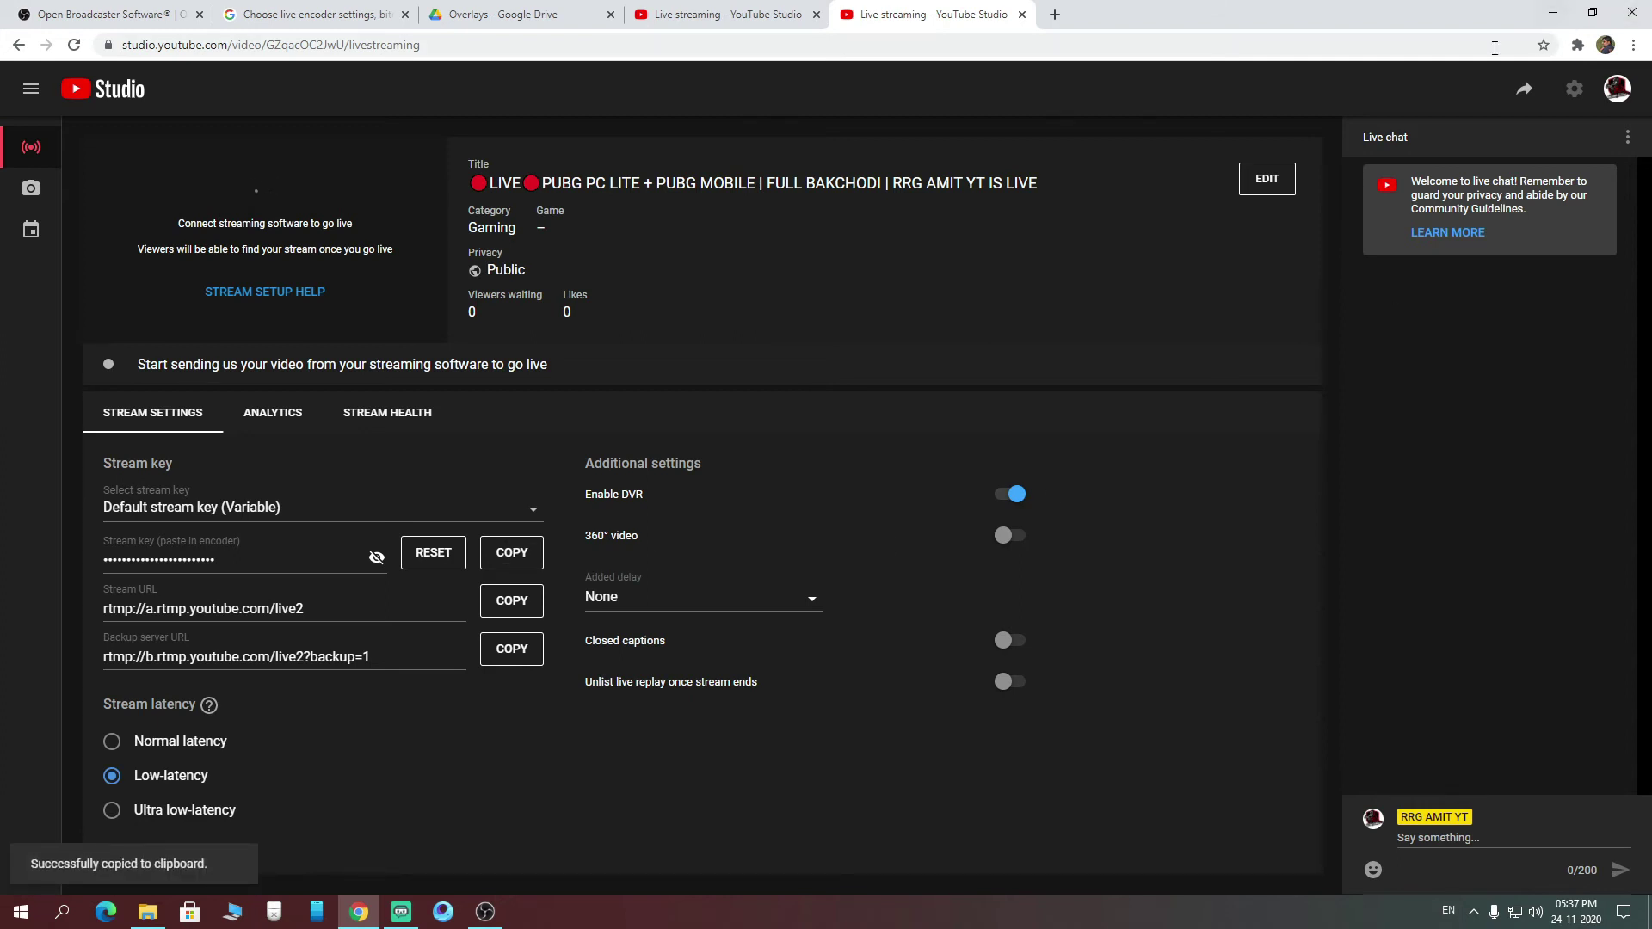
pyautogui.click(1553, 13)
pyautogui.click(482, 916)
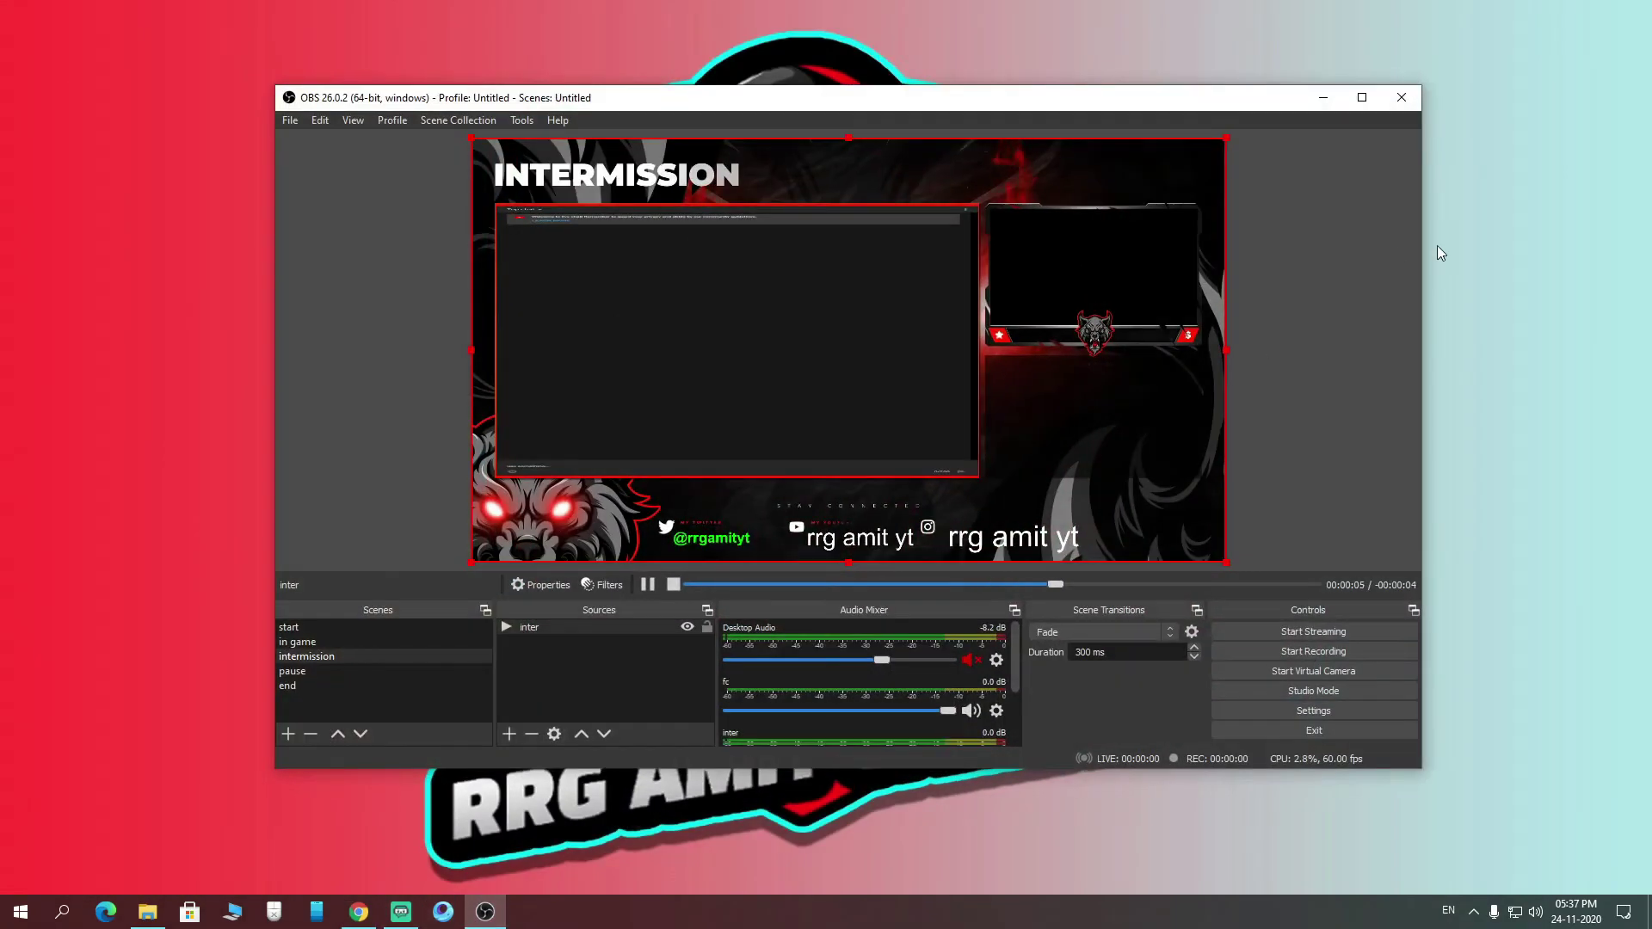
# Exit OBS, show the desktop icons and relaunch OBS Studio from the "softwares" folder.
pyautogui.click(1286, 724)
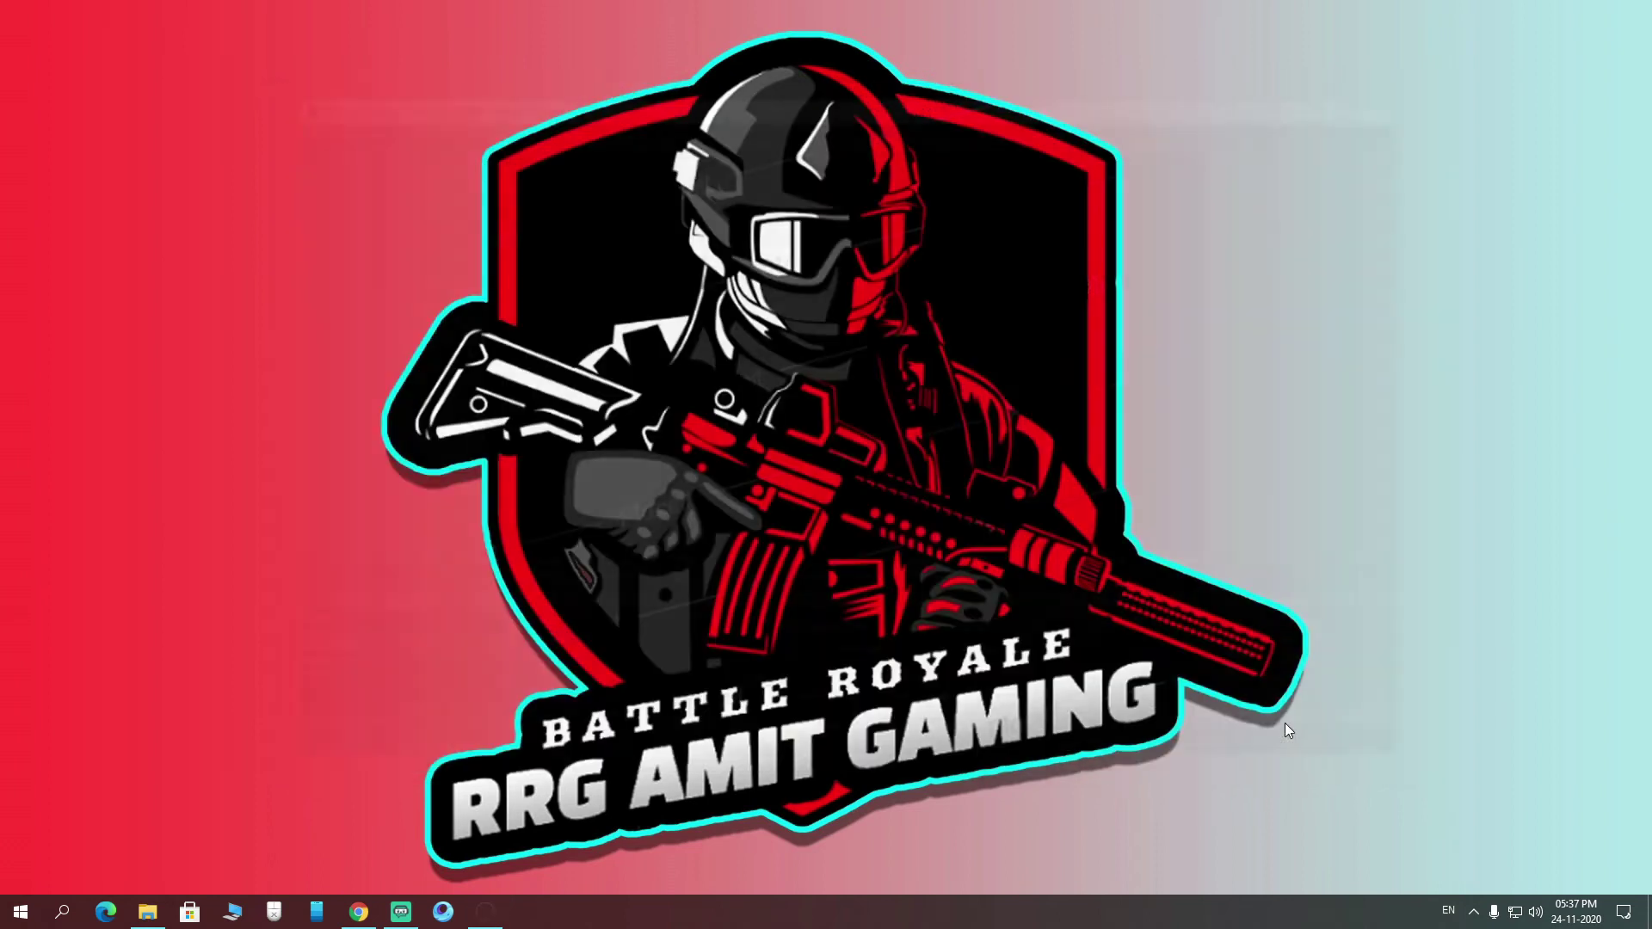
pyautogui.rightClick(1215, 286)
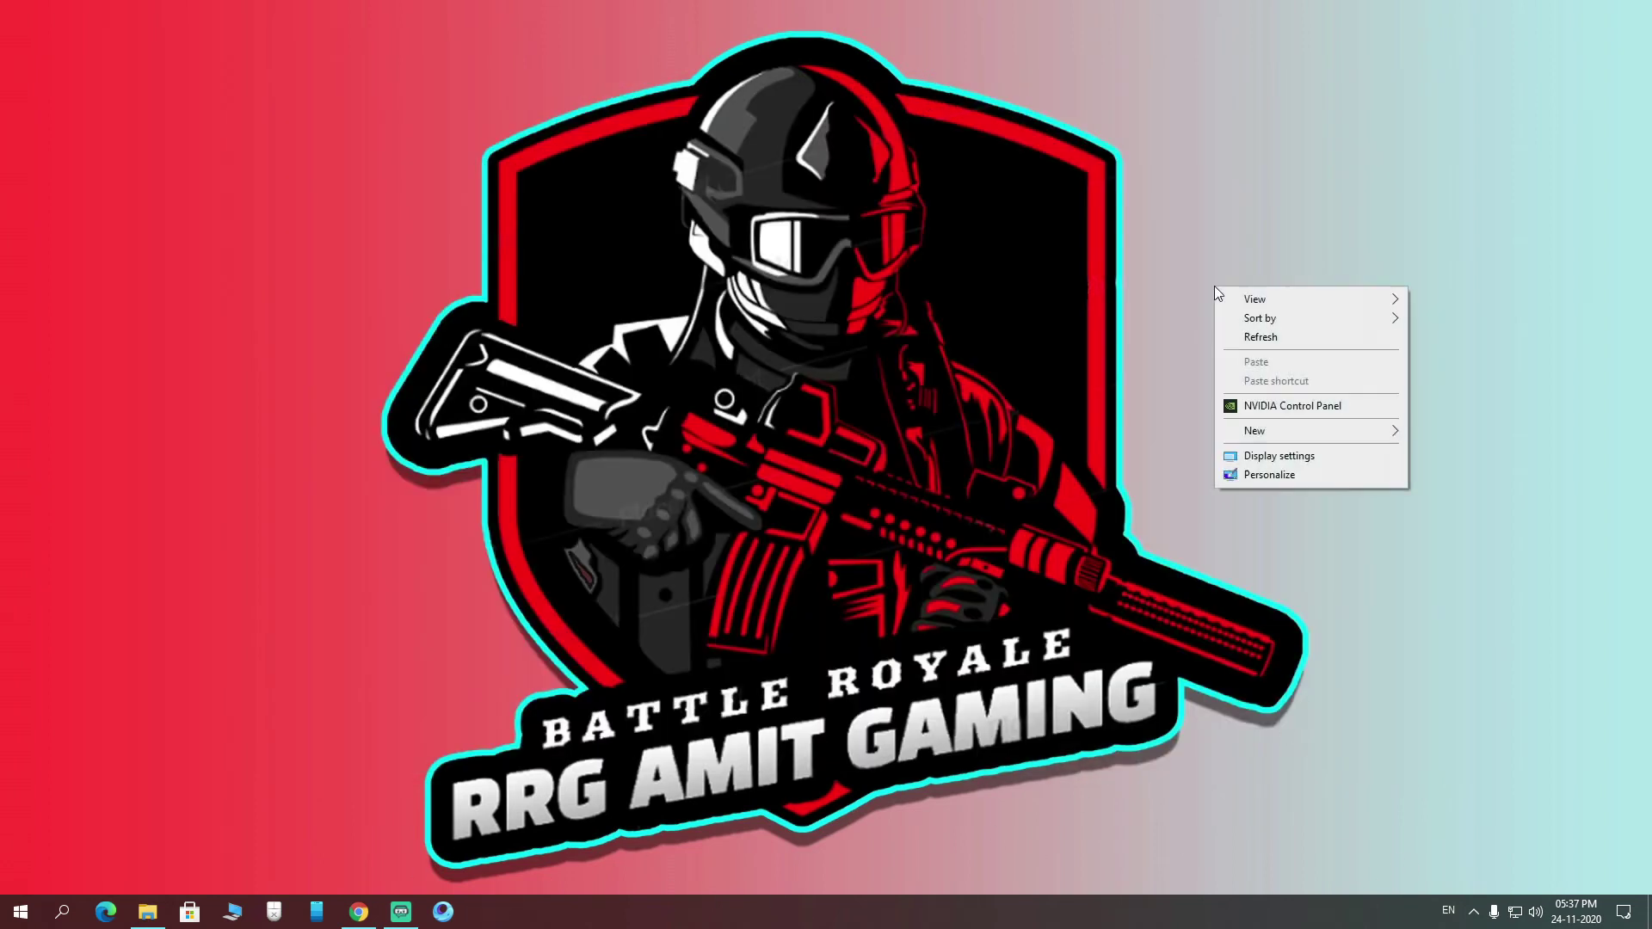
pyautogui.moveTo(1248, 297)
pyautogui.click(1479, 408)
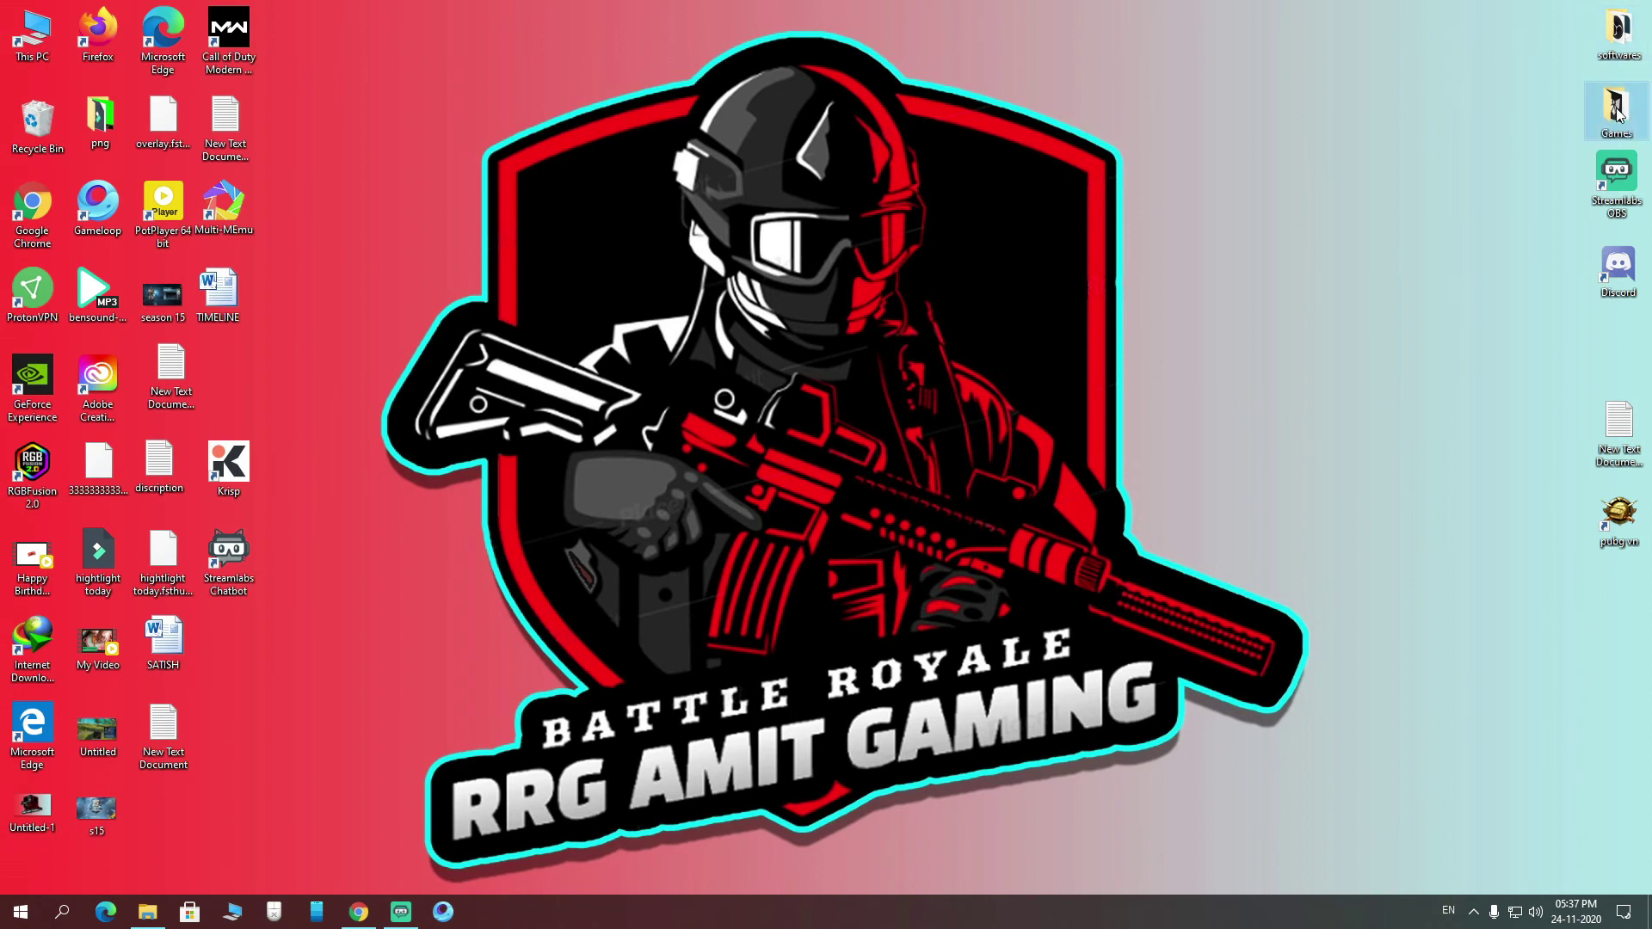
pyautogui.doubleClick(1619, 30)
pyautogui.click(382, 207)
pyautogui.click(1631, 9)
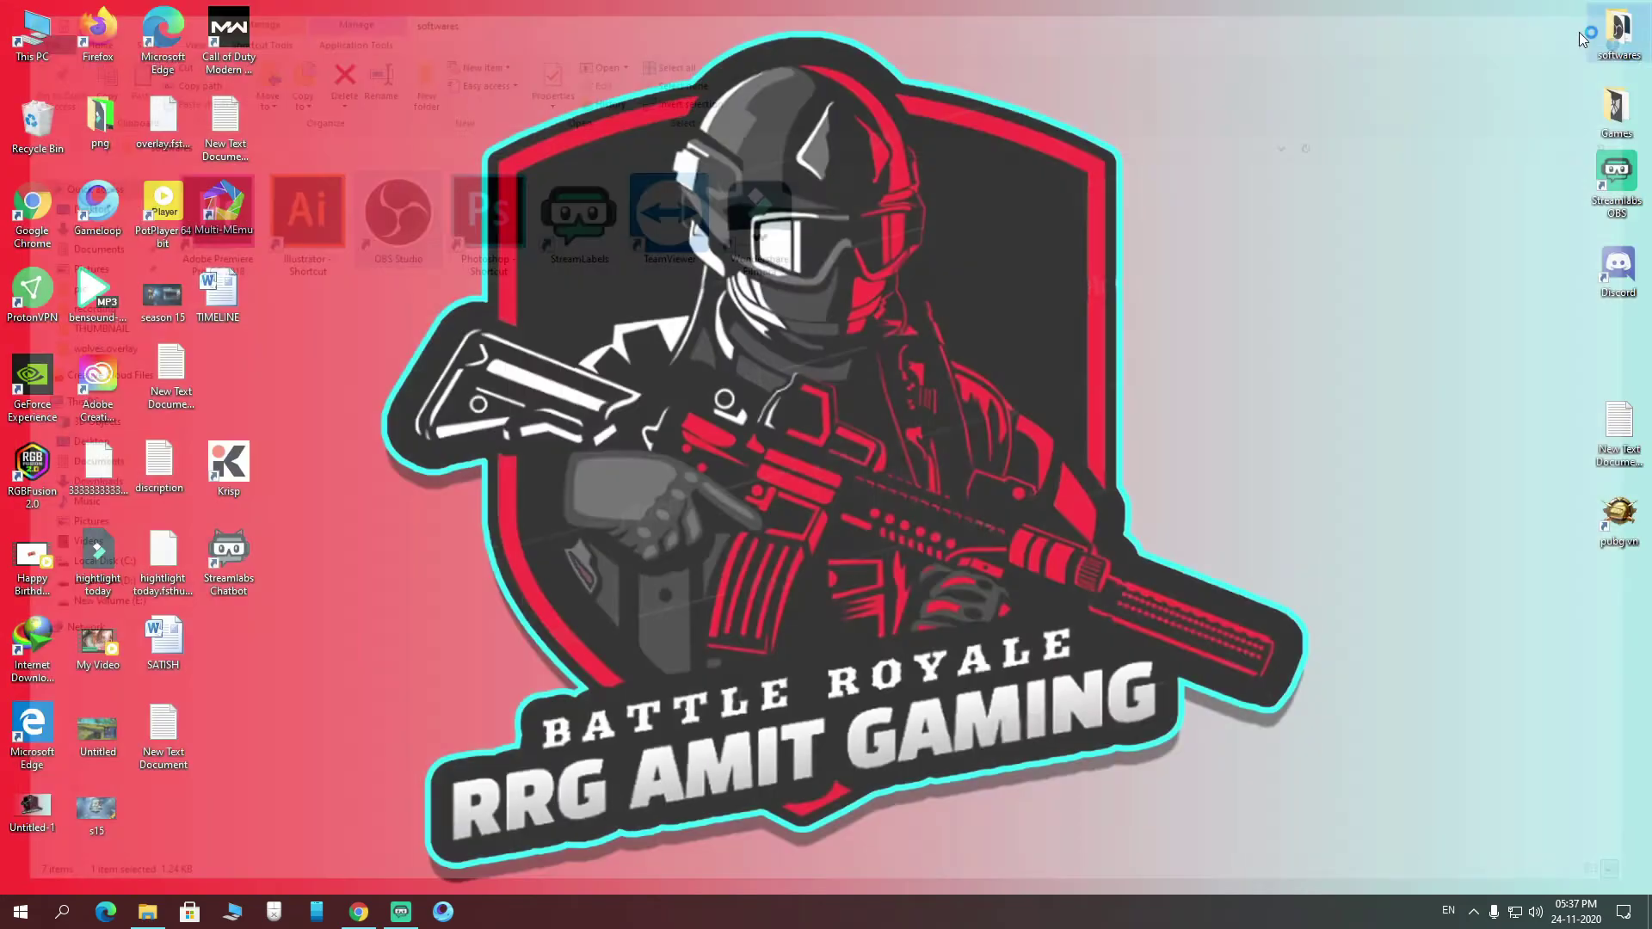
pyautogui.rightClick(1024, 229)
pyautogui.click(1101, 256)
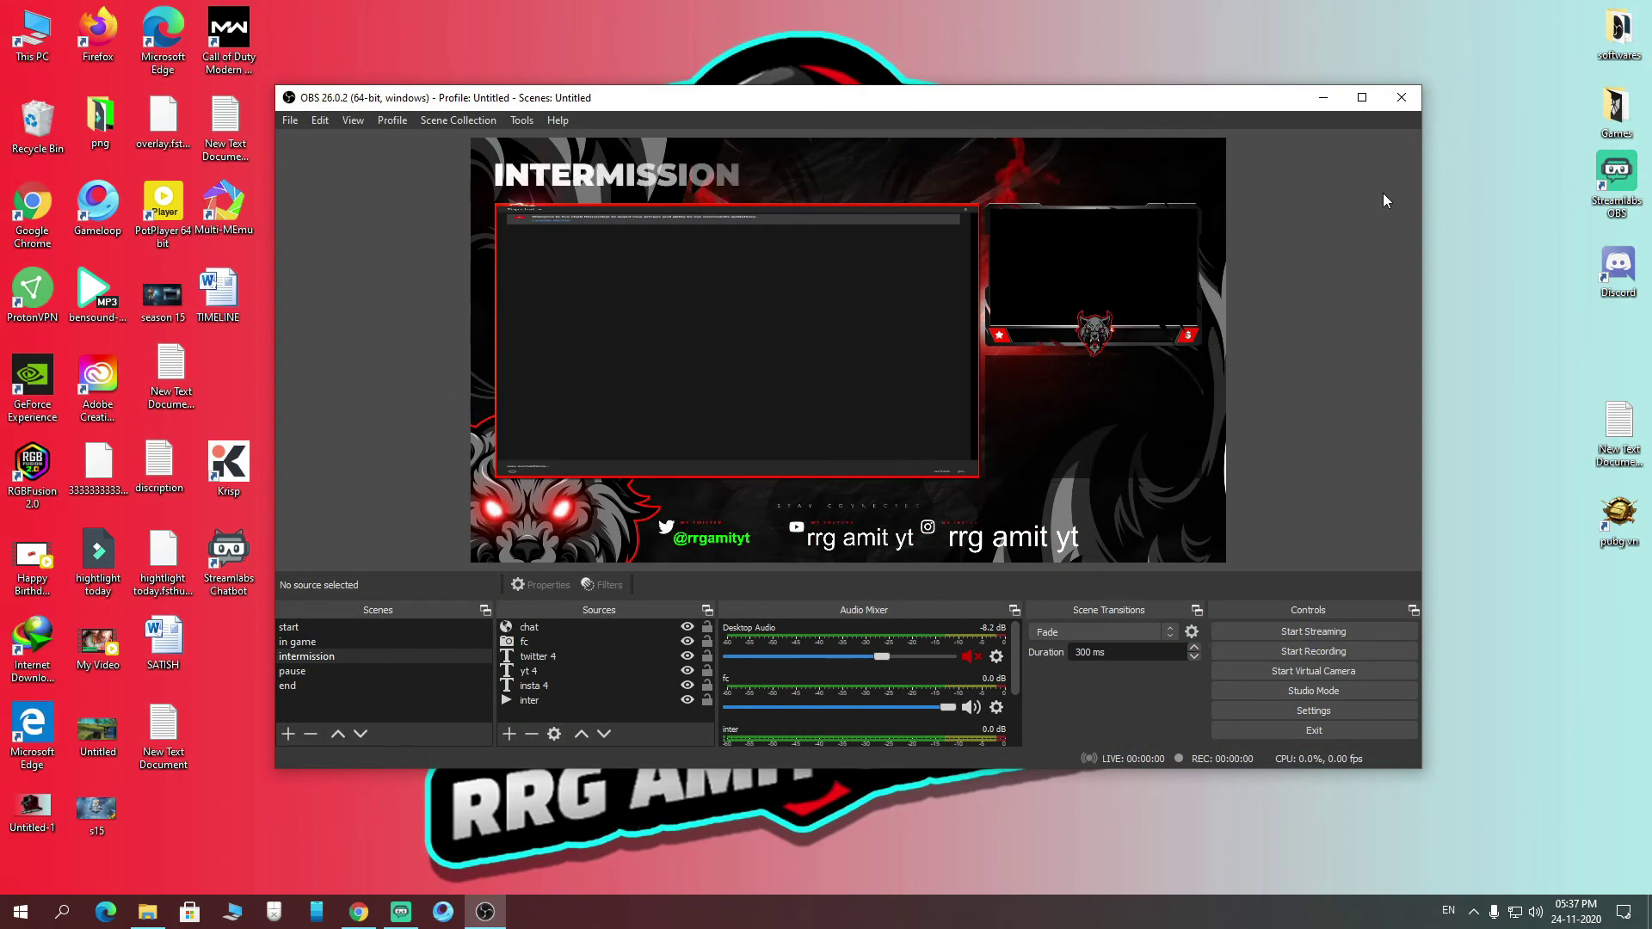
# Hide the desktop icons and cancel the opened settings window without making changes.
pyautogui.click(1274, 711)
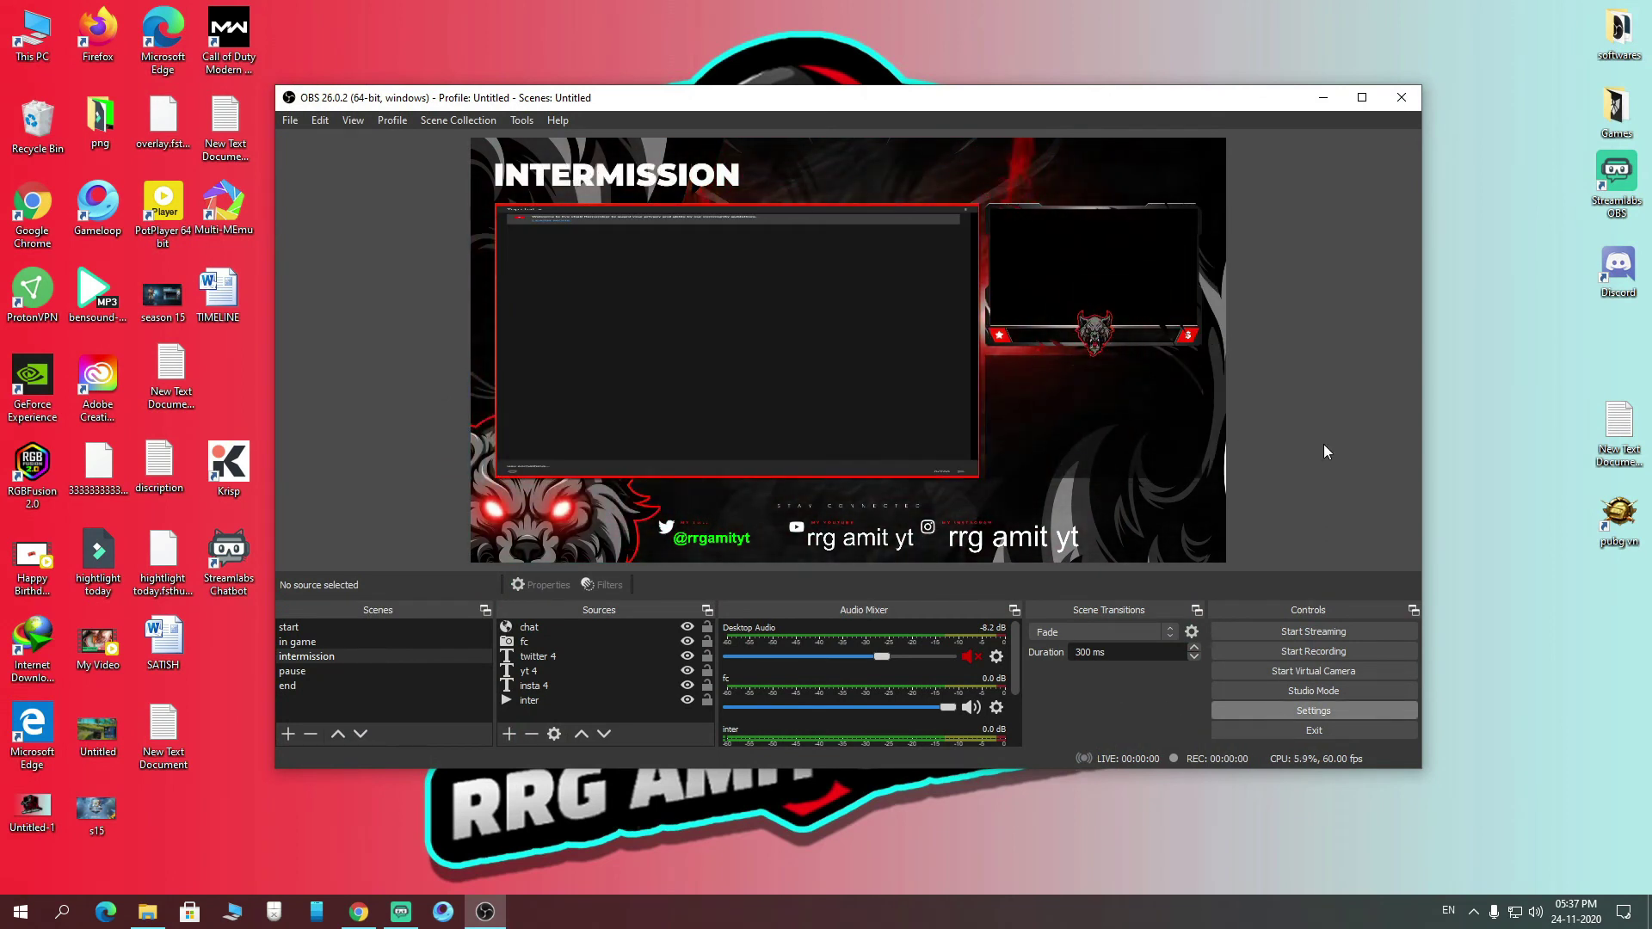
pyautogui.rightClick(1256, 4)
pyautogui.moveTo(1293, 13)
pyautogui.click(1538, 129)
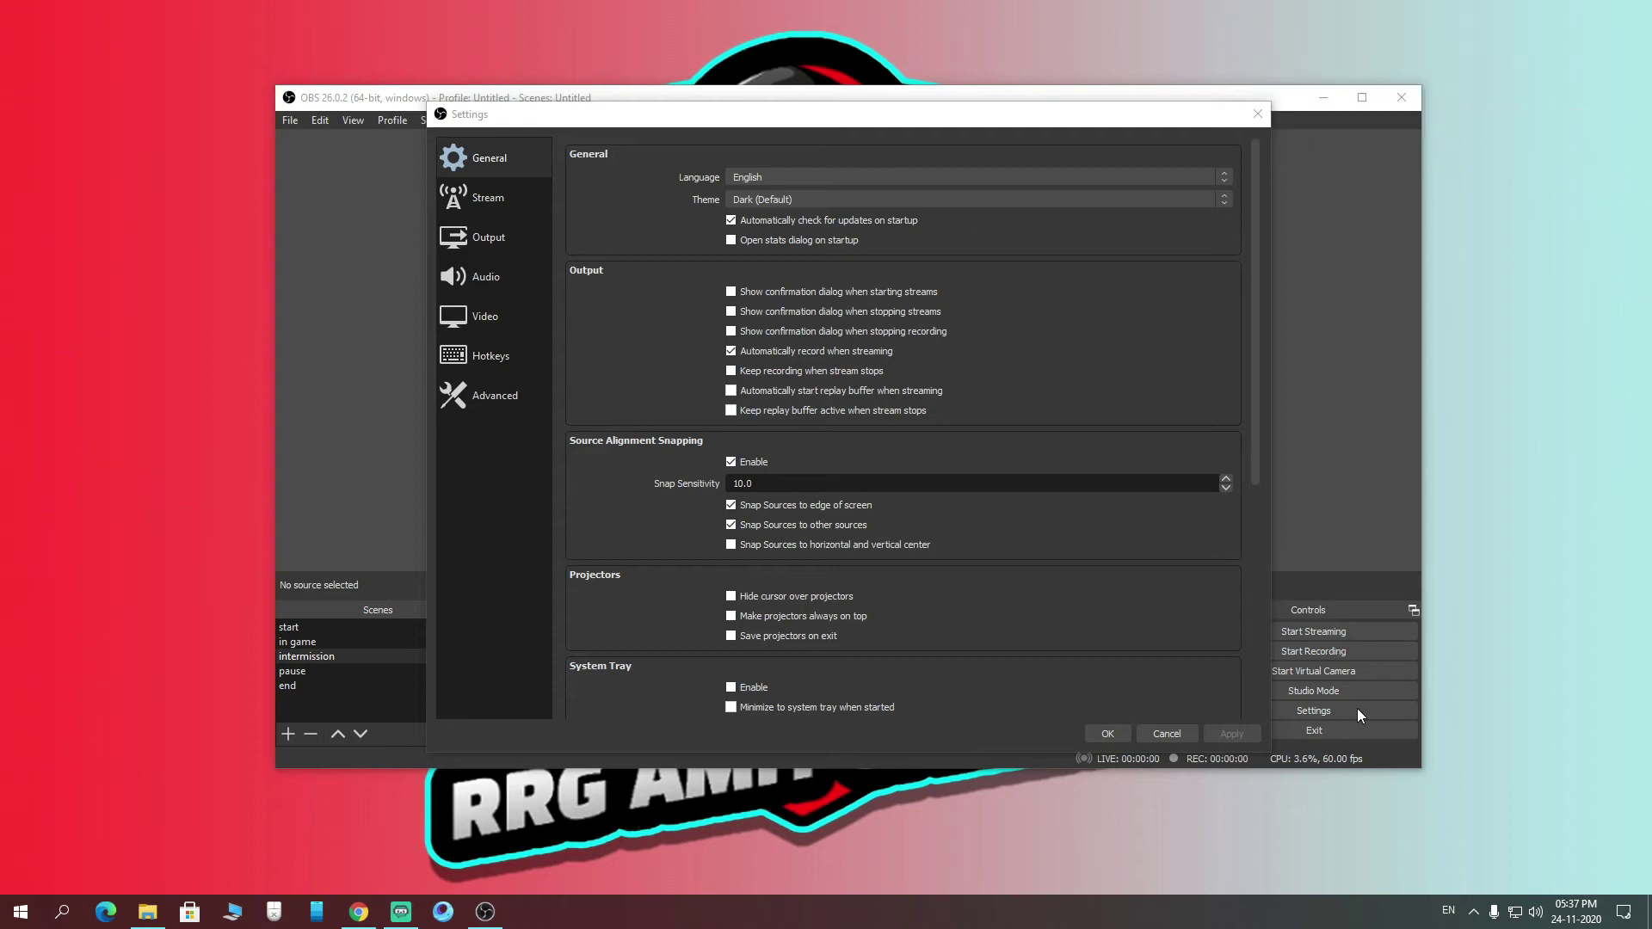
pyautogui.click(1174, 735)
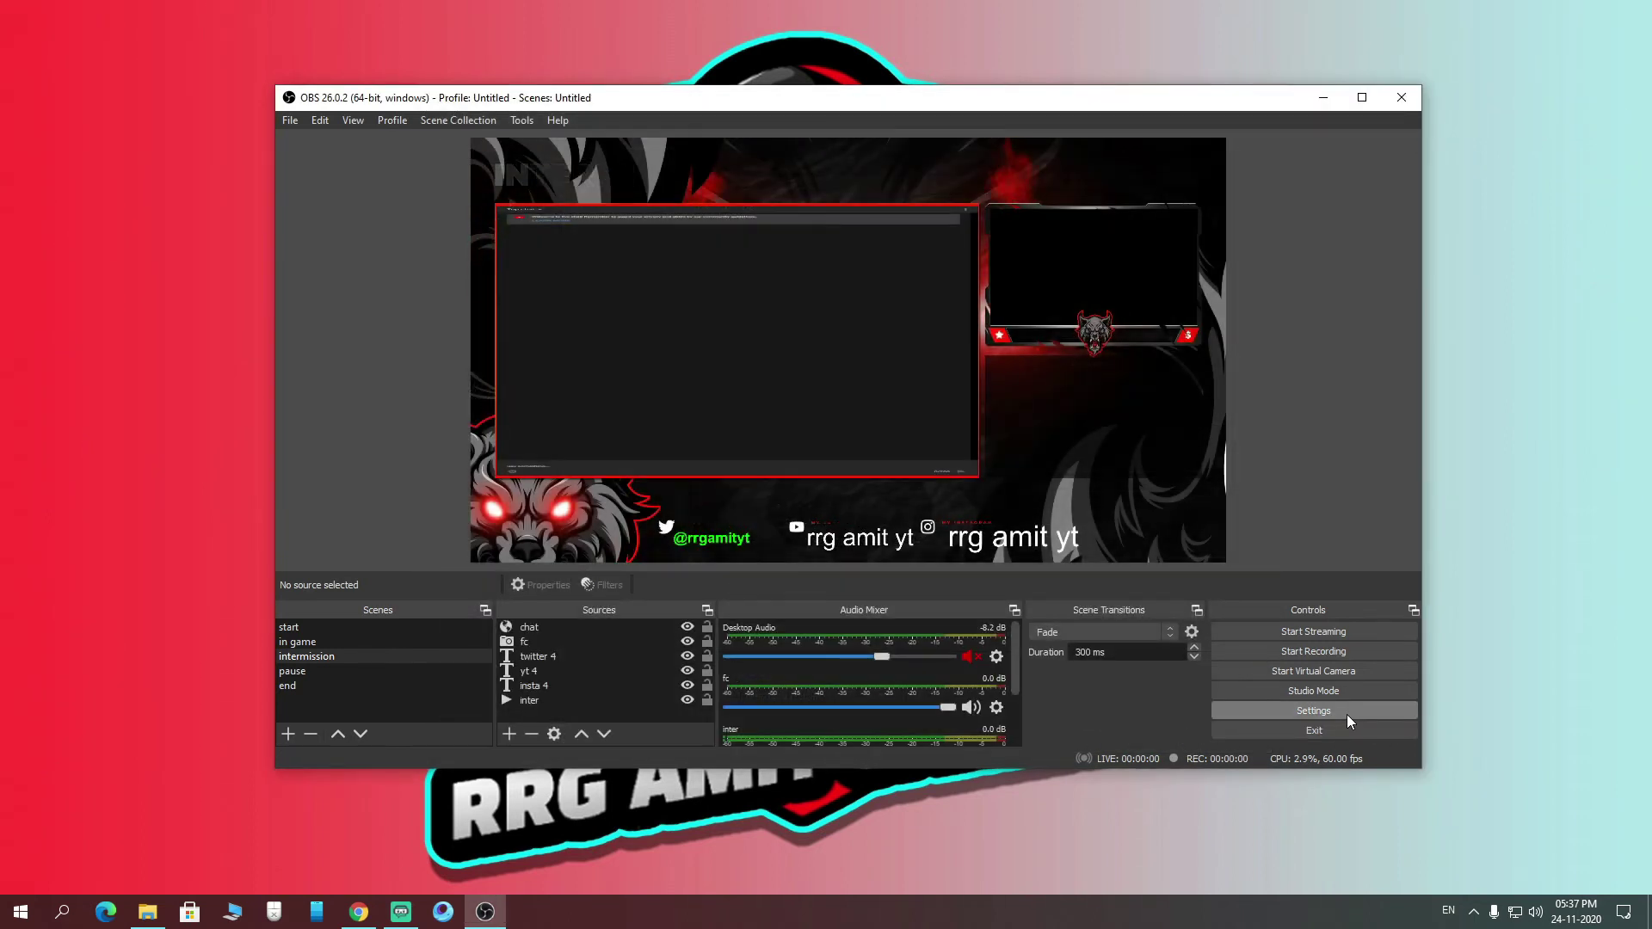
# Replace the stream key in the Stream settings with the one copied from YouTube and apply the change.
pyautogui.click(1346, 714)
pyautogui.click(482, 198)
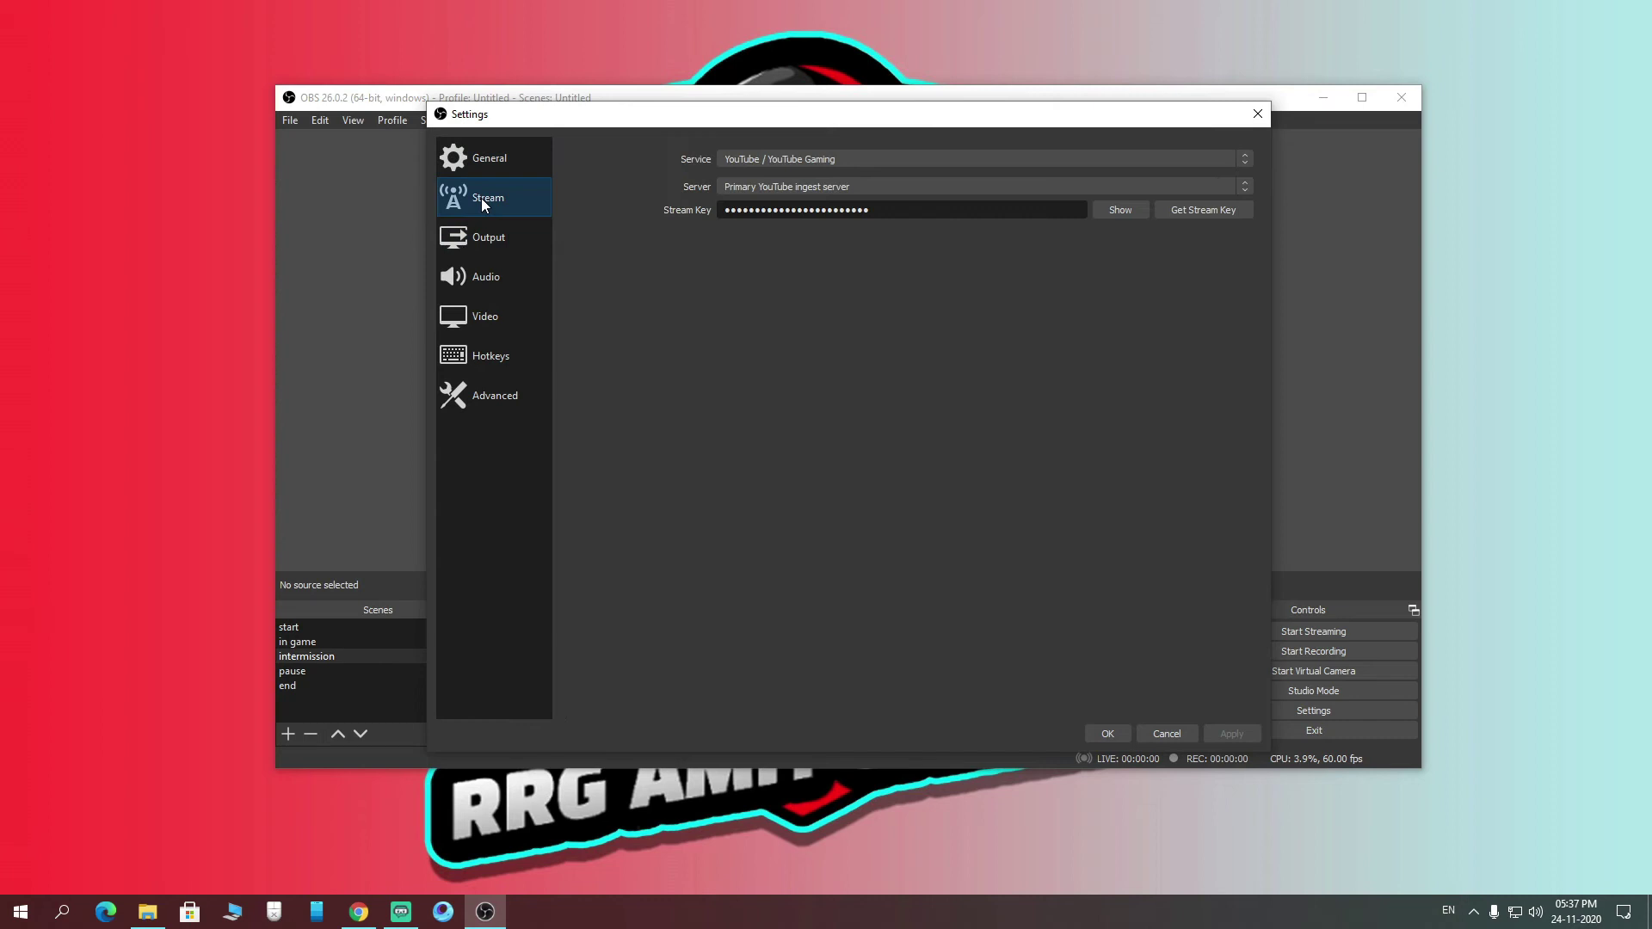
pyautogui.doubleClick(896, 210)
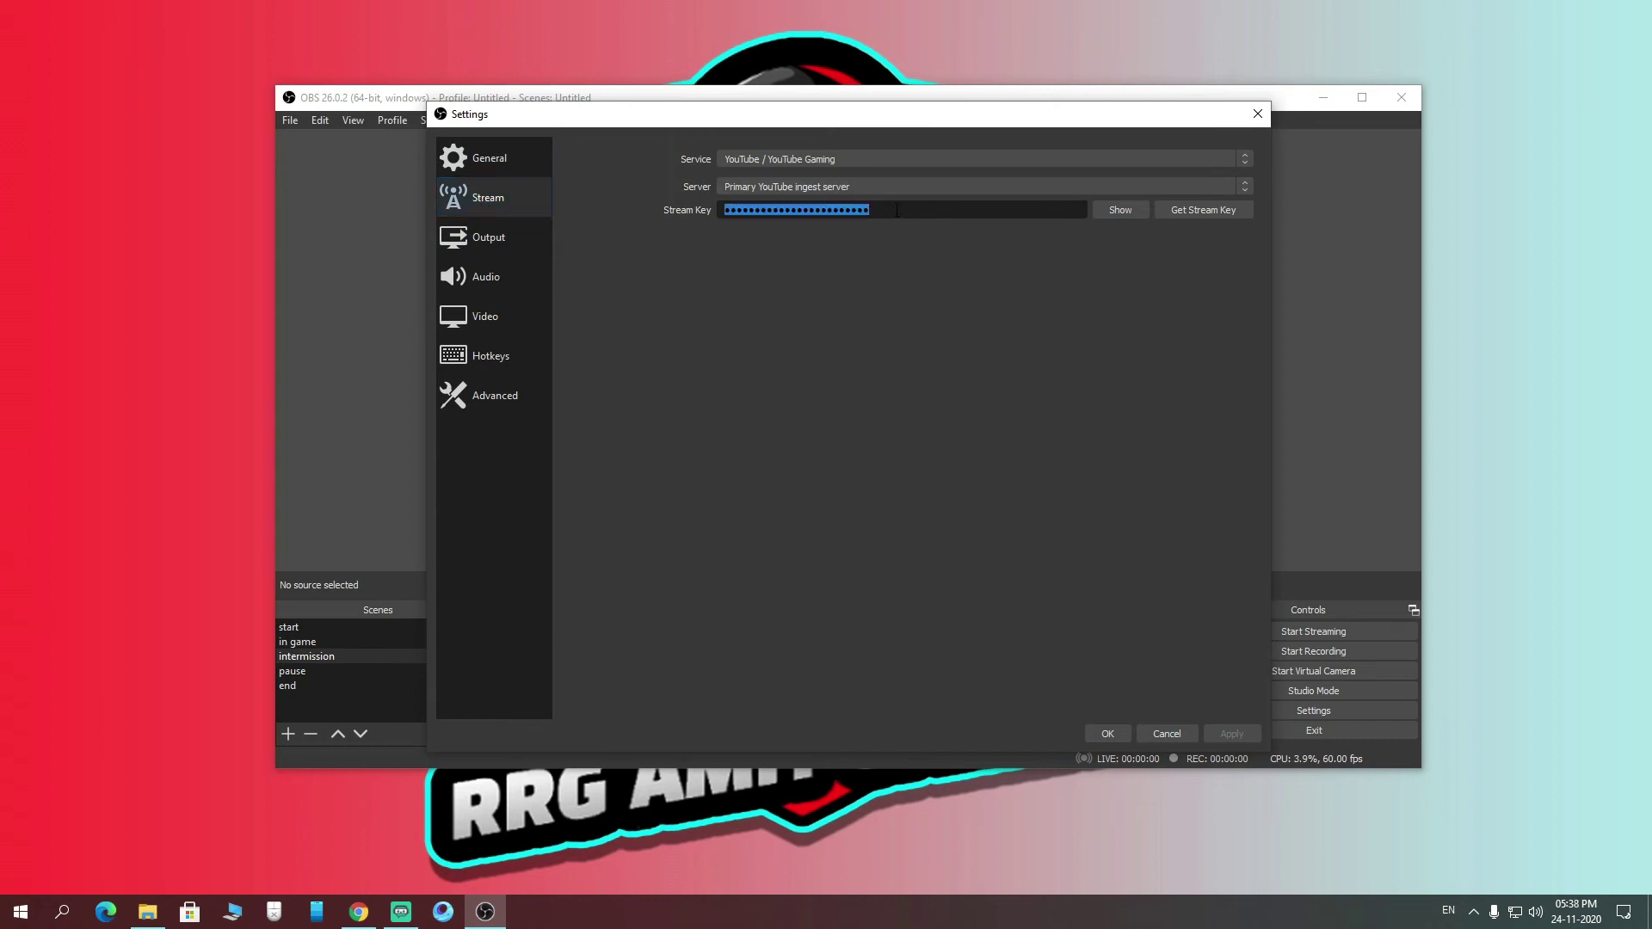
pyautogui.press('BackSpace')
pyautogui.hotkey('ctrl', 'v')
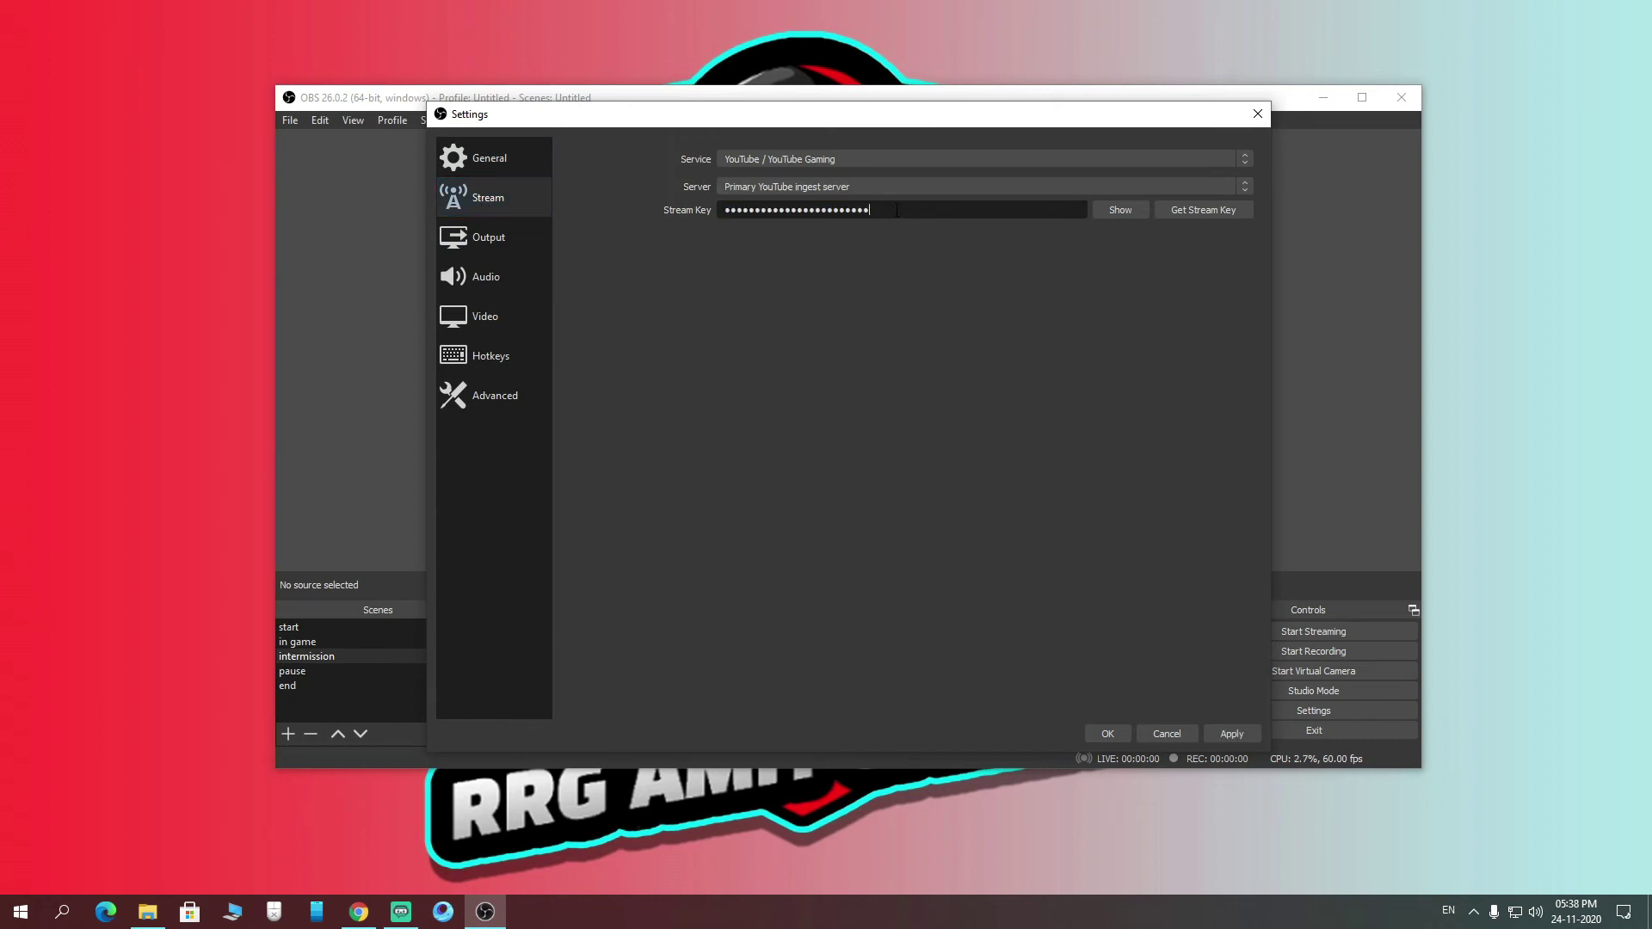
pyautogui.click(1230, 735)
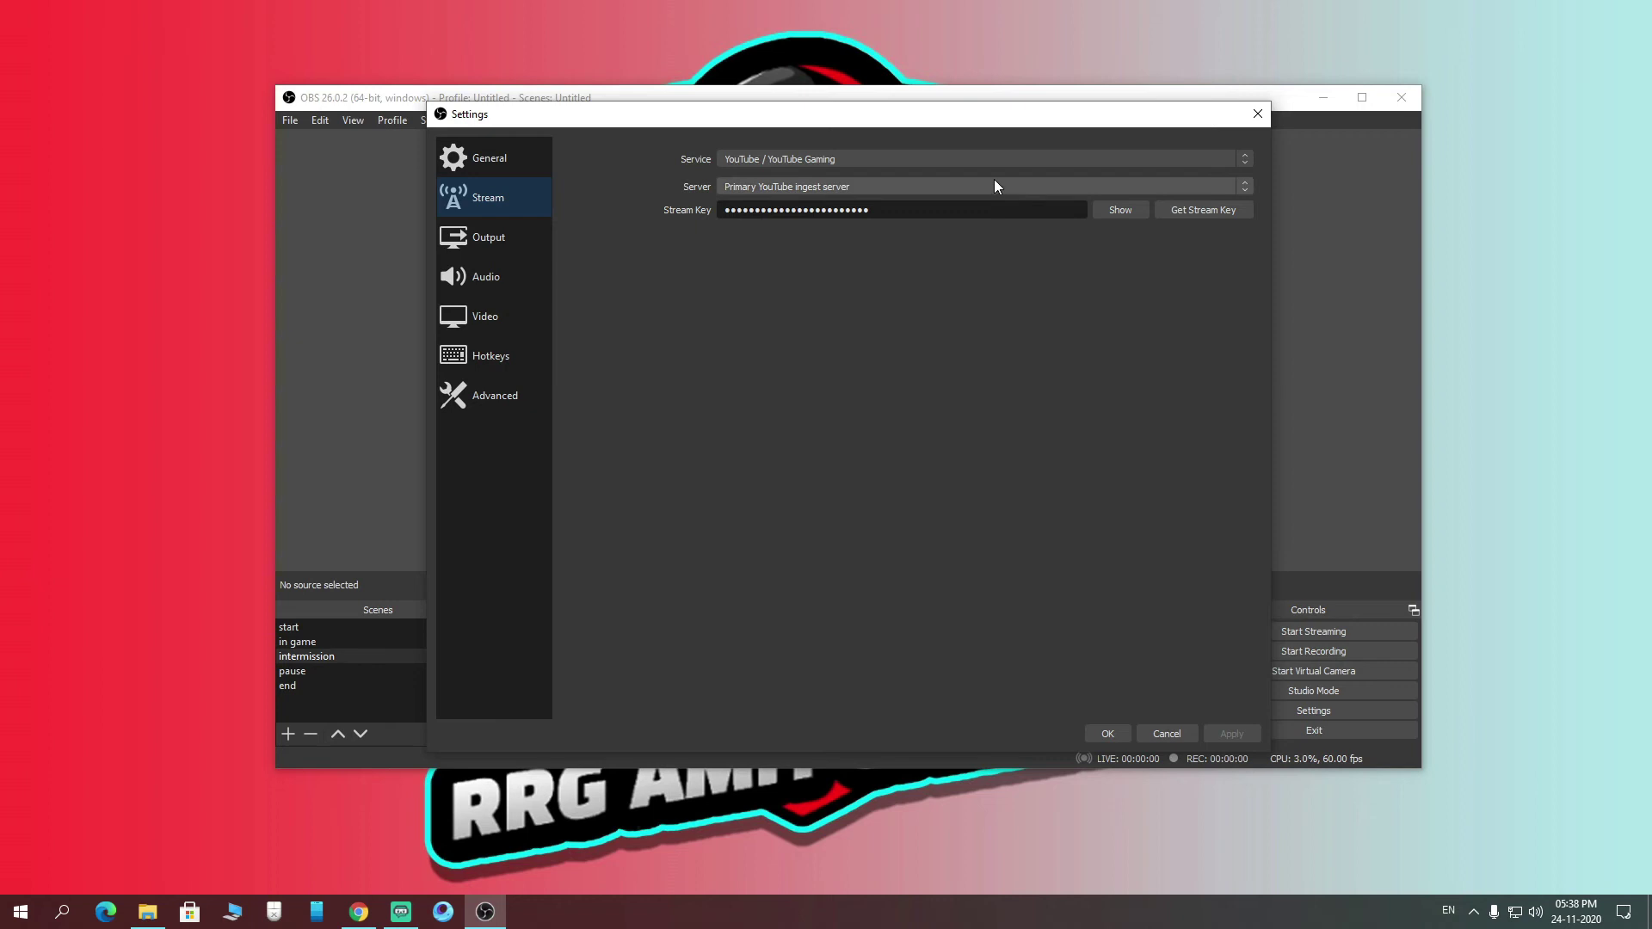
pyautogui.click(1010, 157)
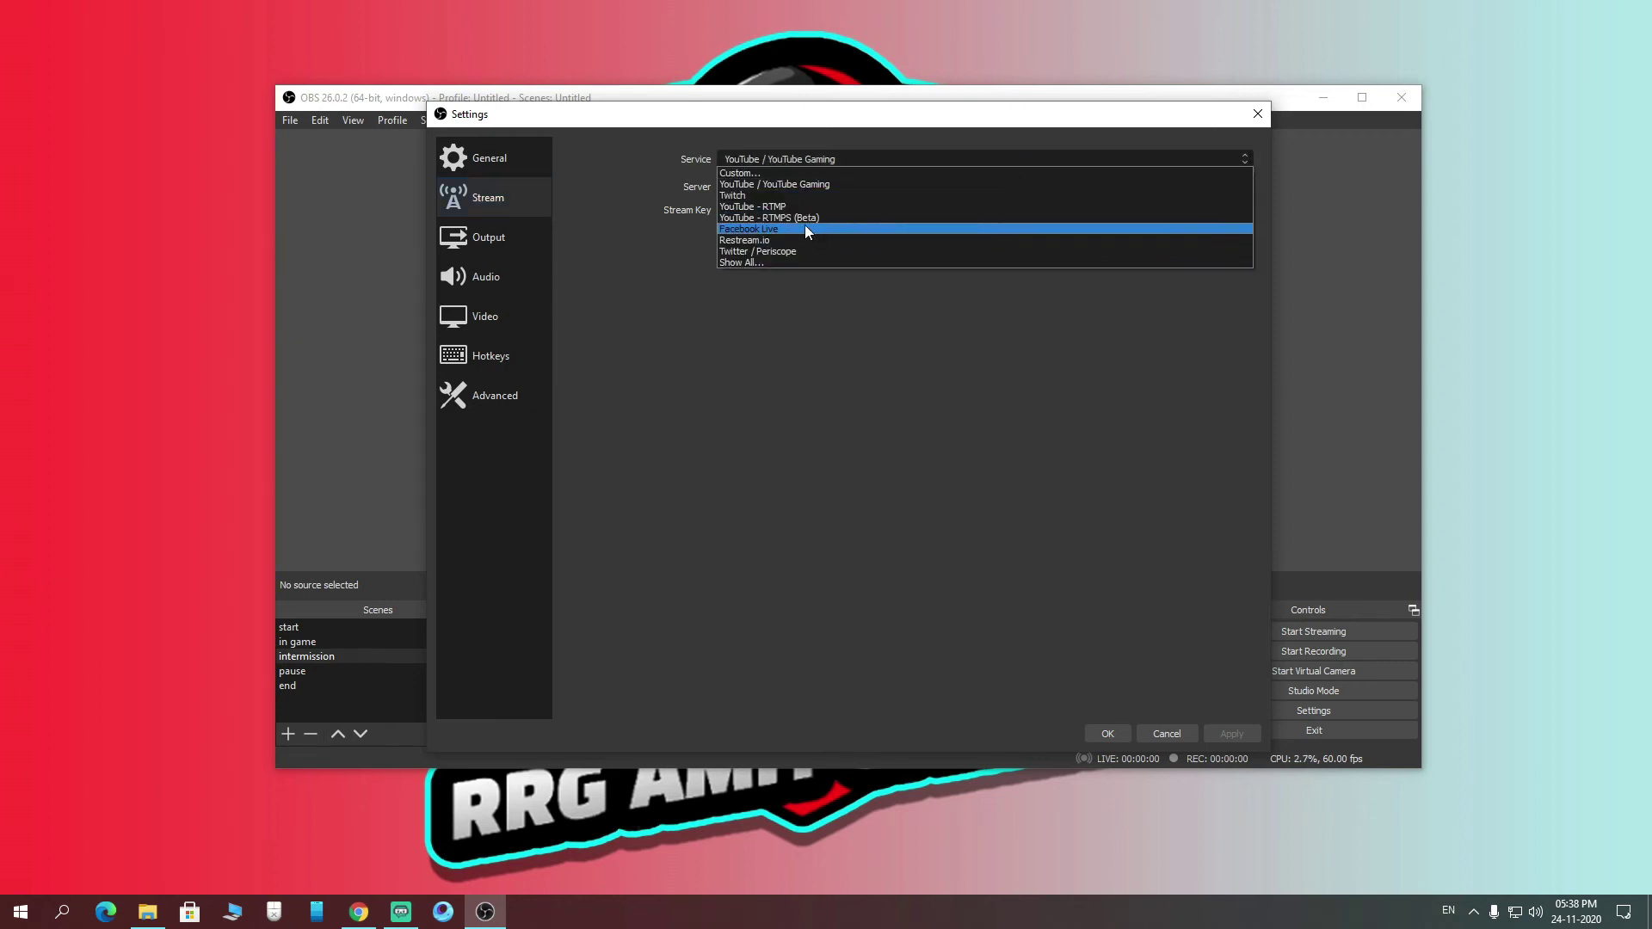
pyautogui.click(912, 549)
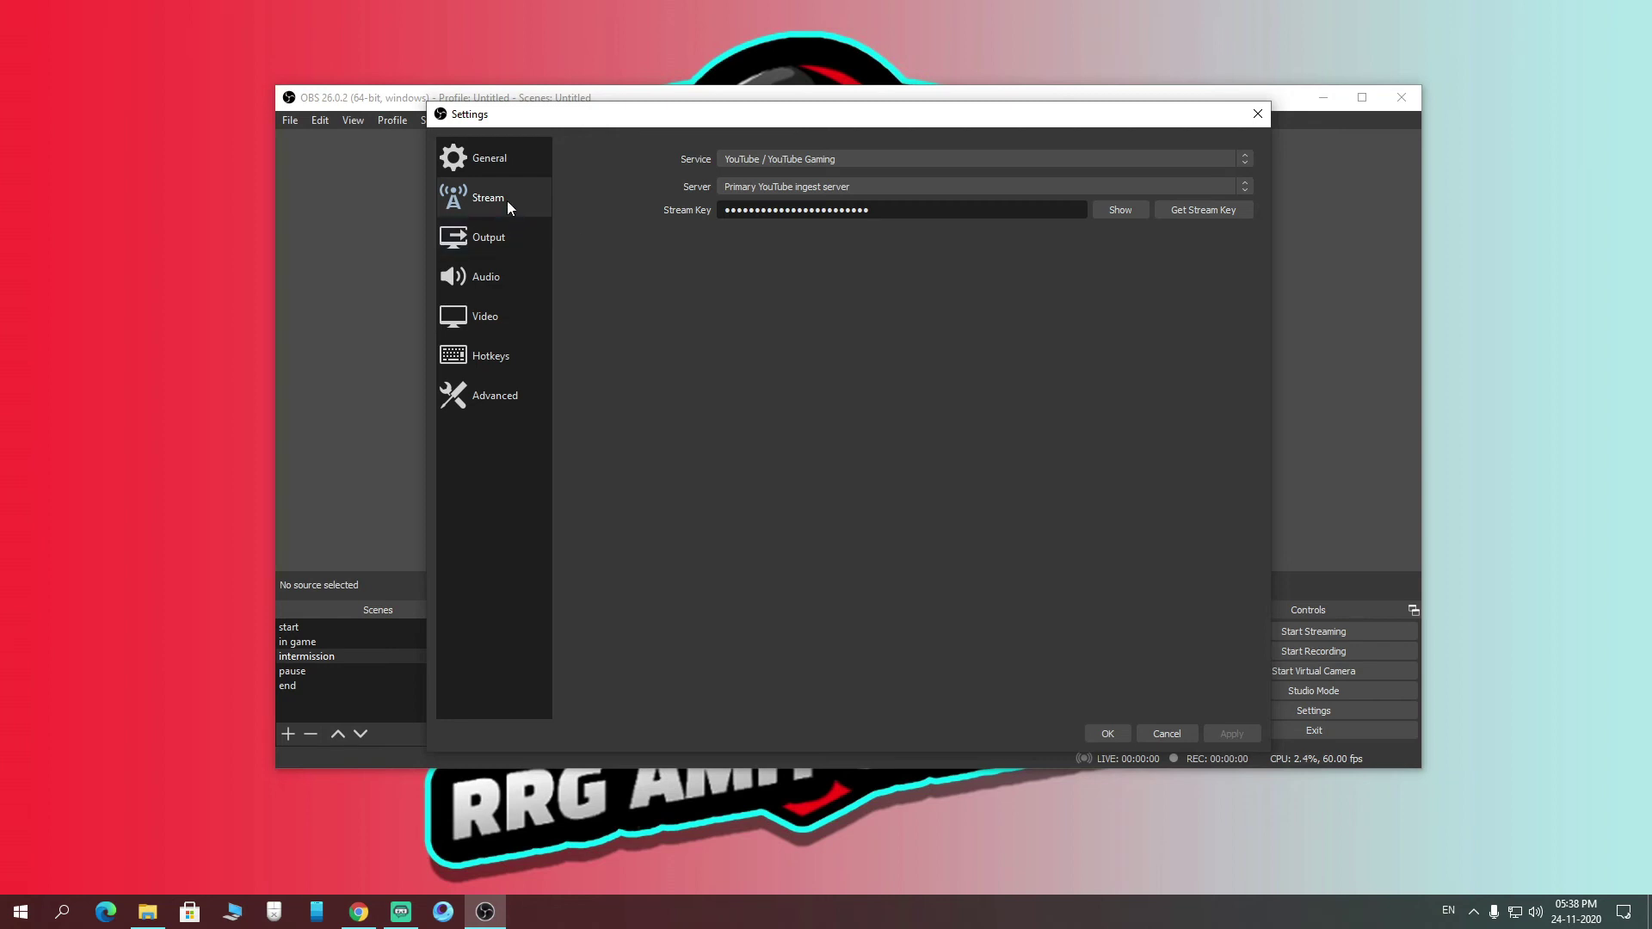
# View the output mode choices in the Output settings, then close the settings window and minimize OBS to work in Chrome.
pyautogui.click(515, 244)
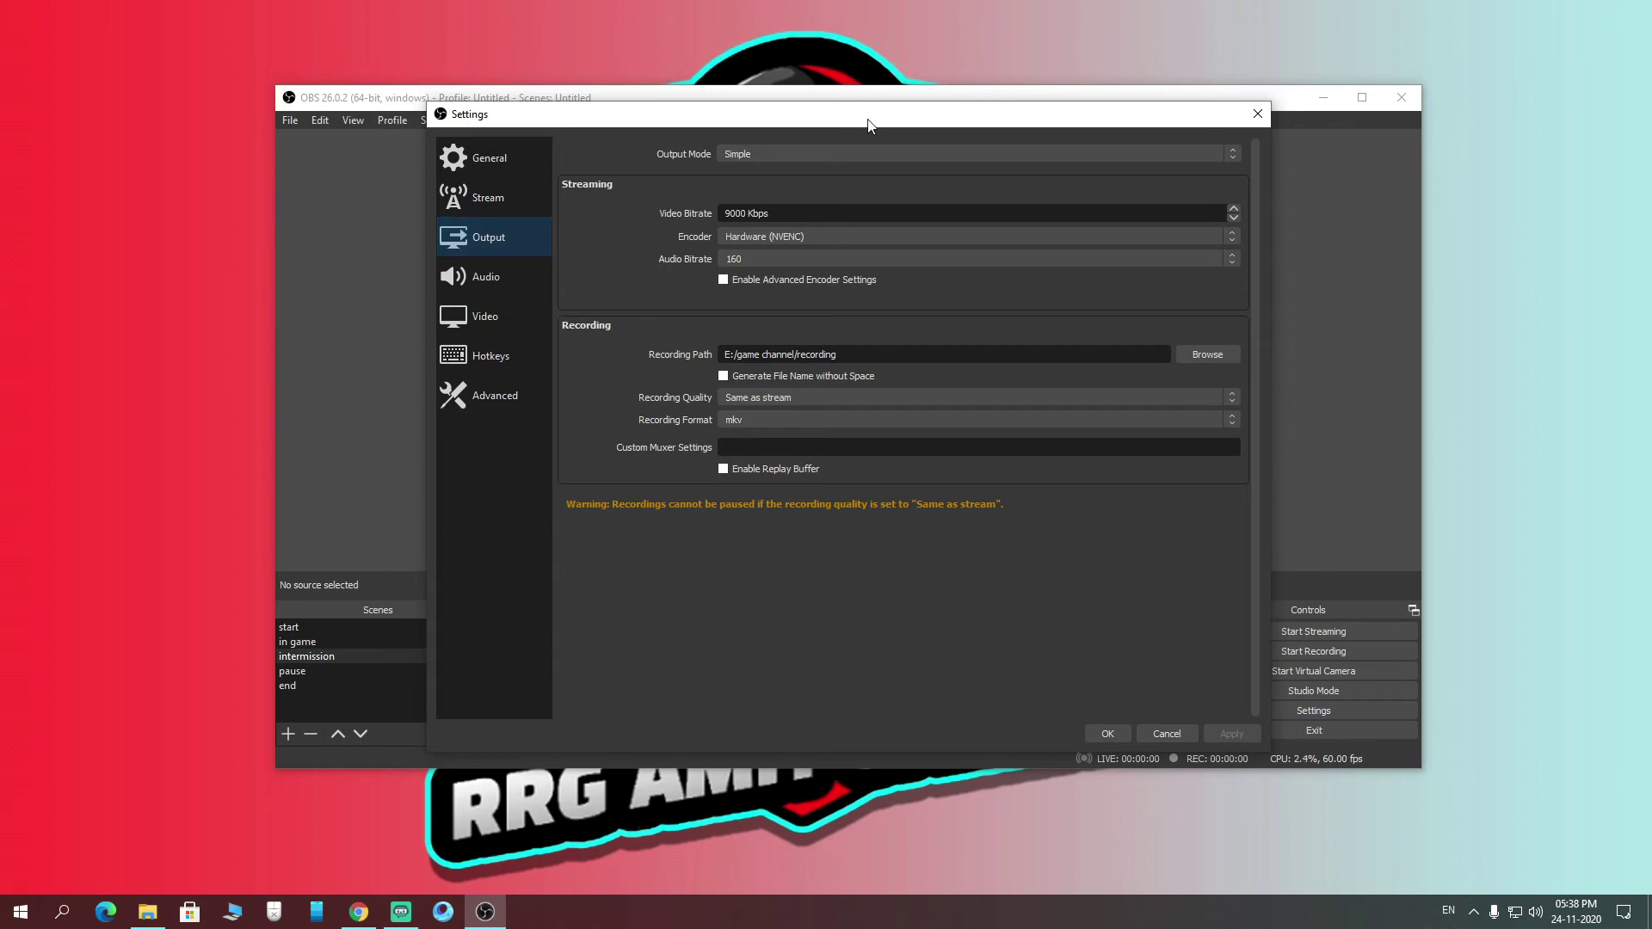
pyautogui.click(751, 156)
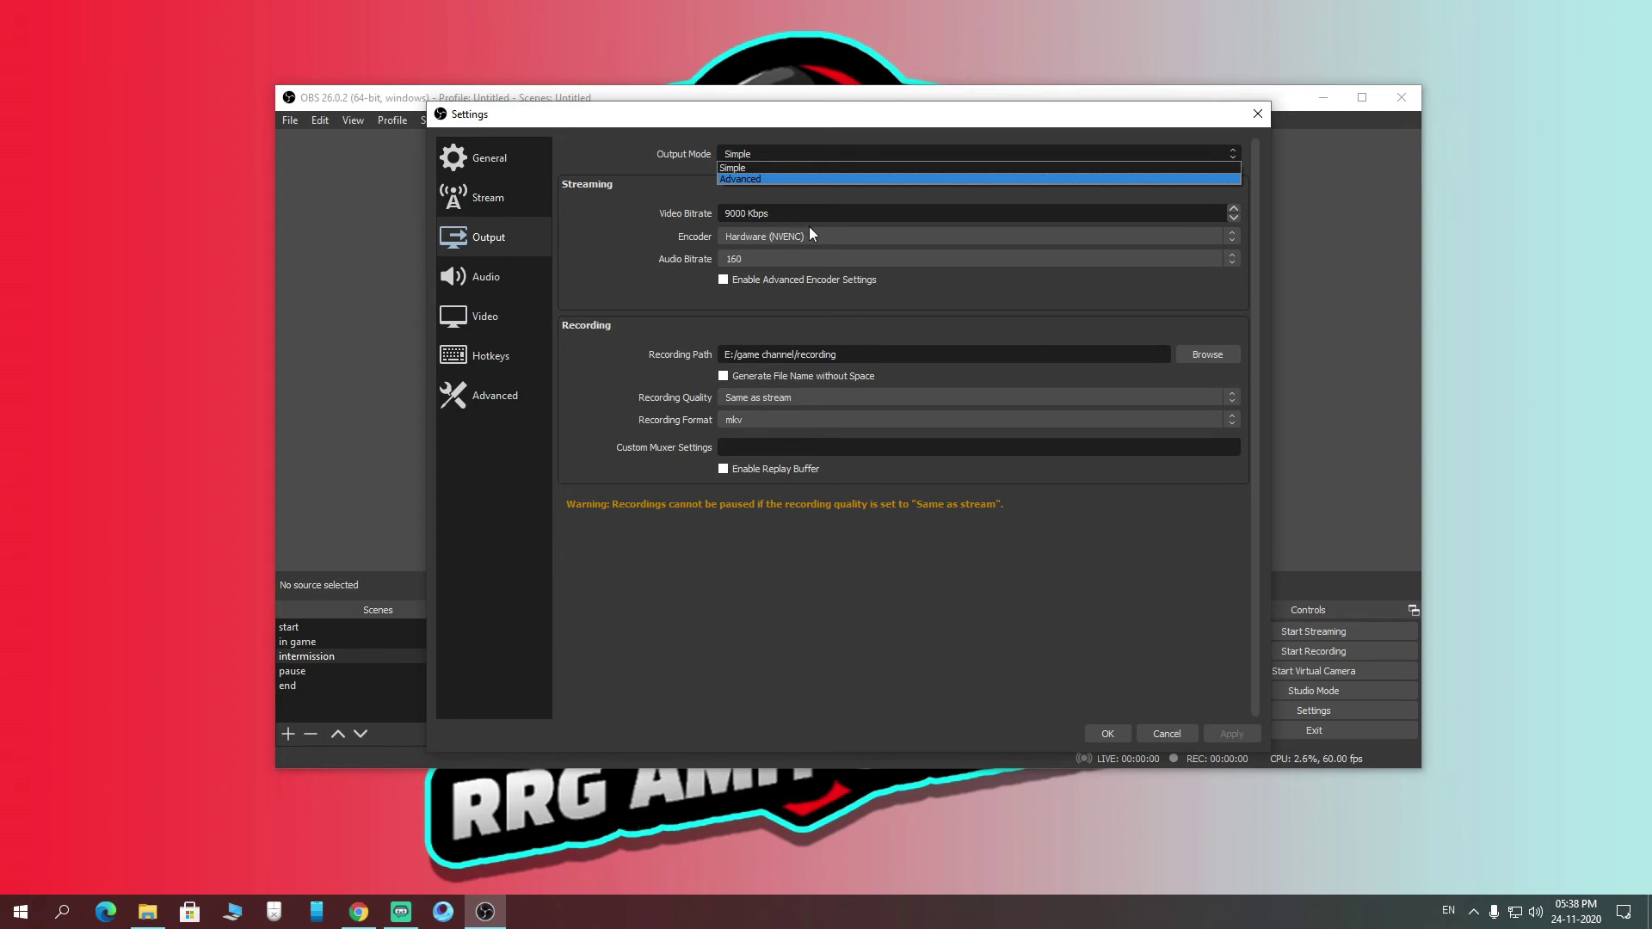
pyautogui.click(359, 912)
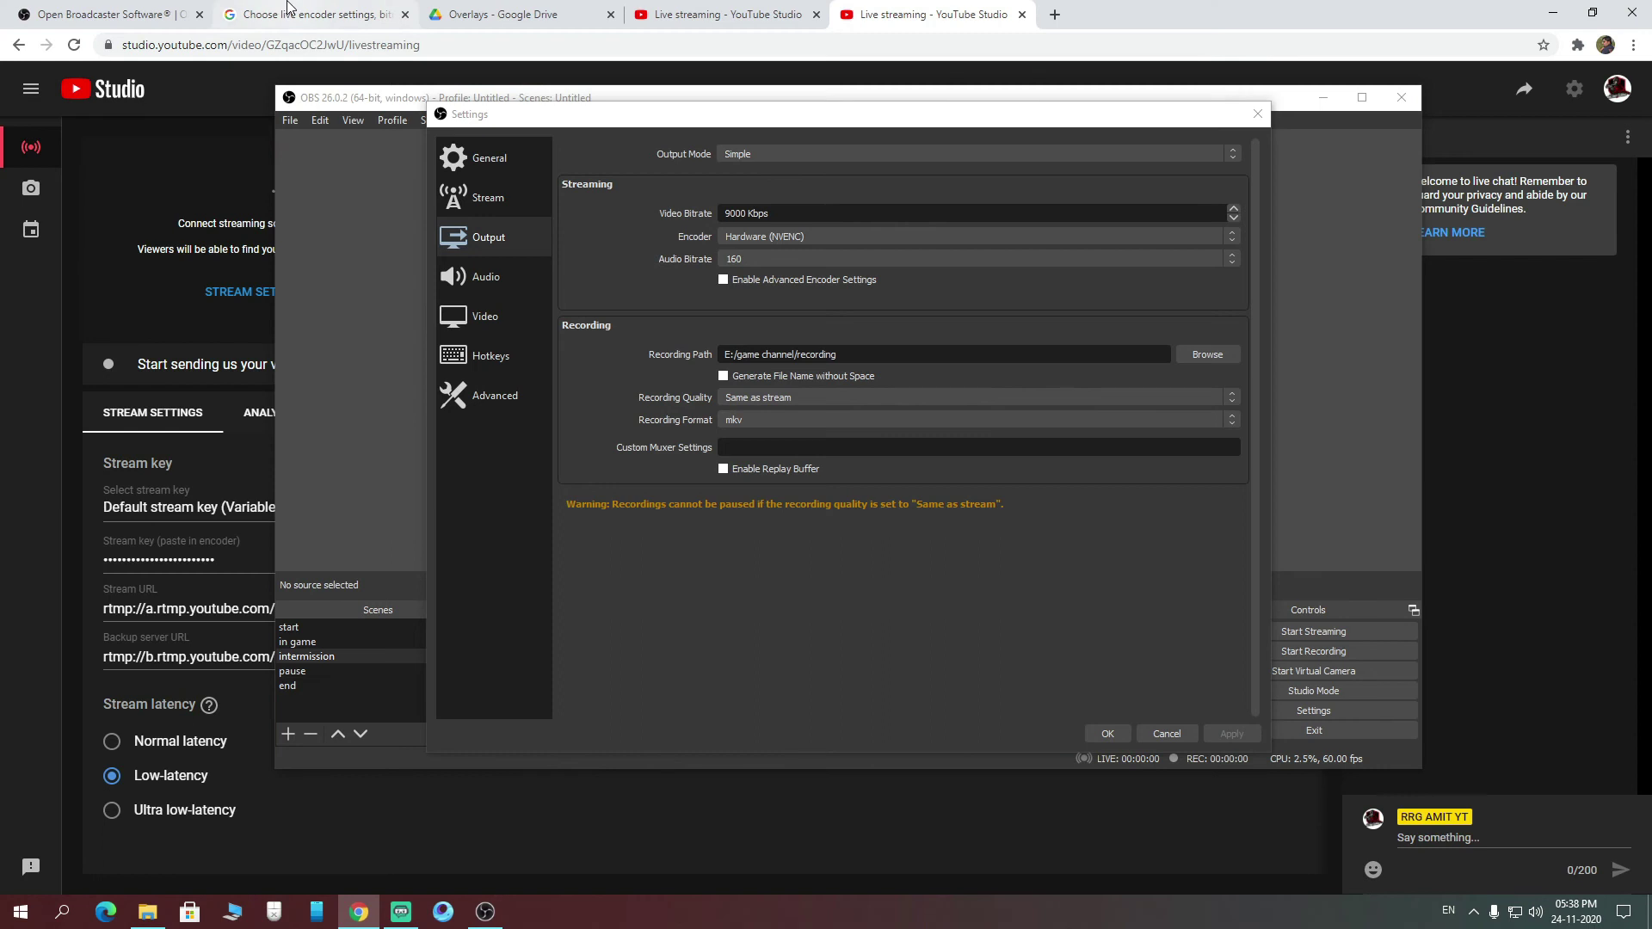
pyautogui.click(1257, 113)
pyautogui.click(1323, 97)
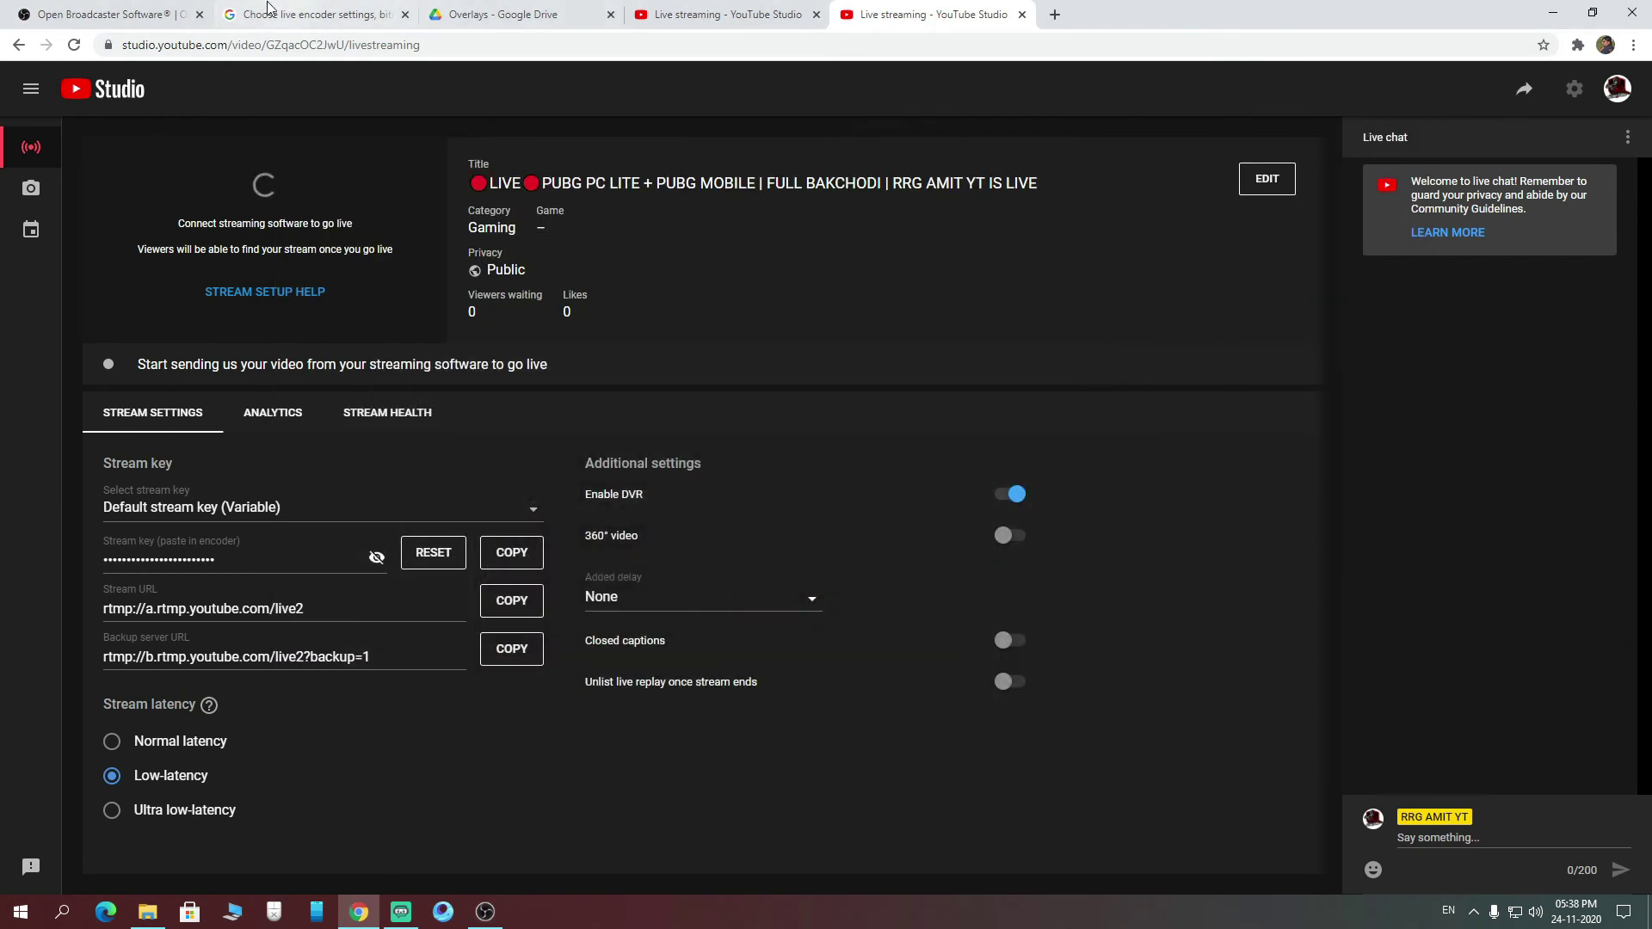
# On the YouTube Help encoder settings page, expand the recommended bitrate details for 240p, 360p, 480p and 720p.
pyautogui.click(268, 11)
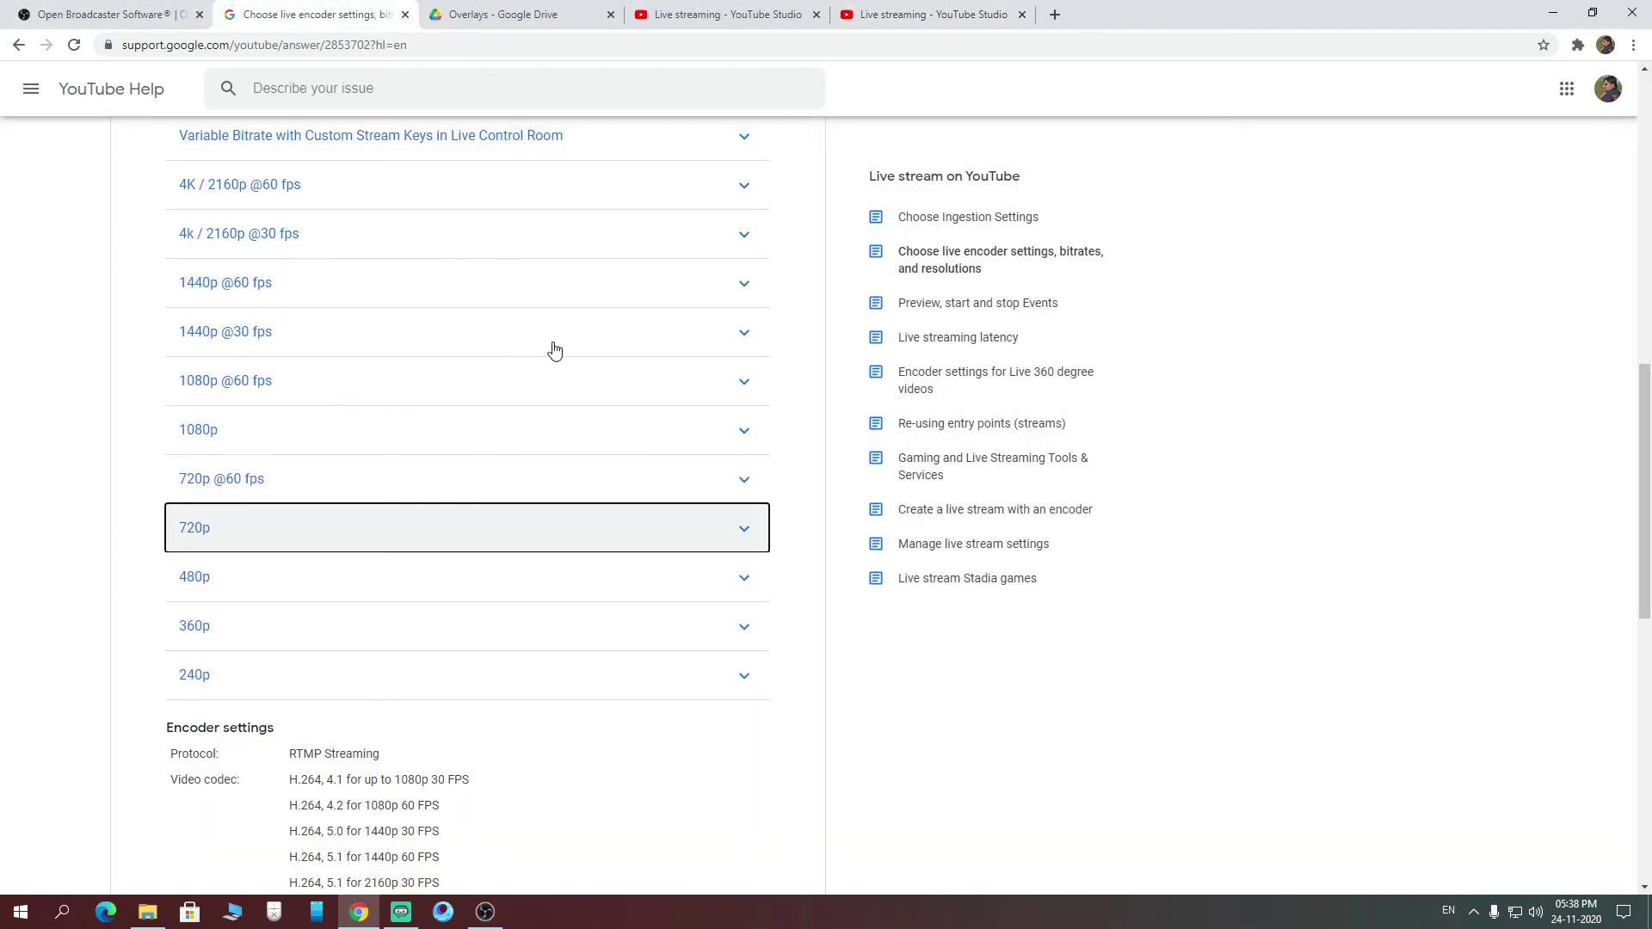
pyautogui.scroll(-3, 451, 279)
pyautogui.scroll(3, 425, 441)
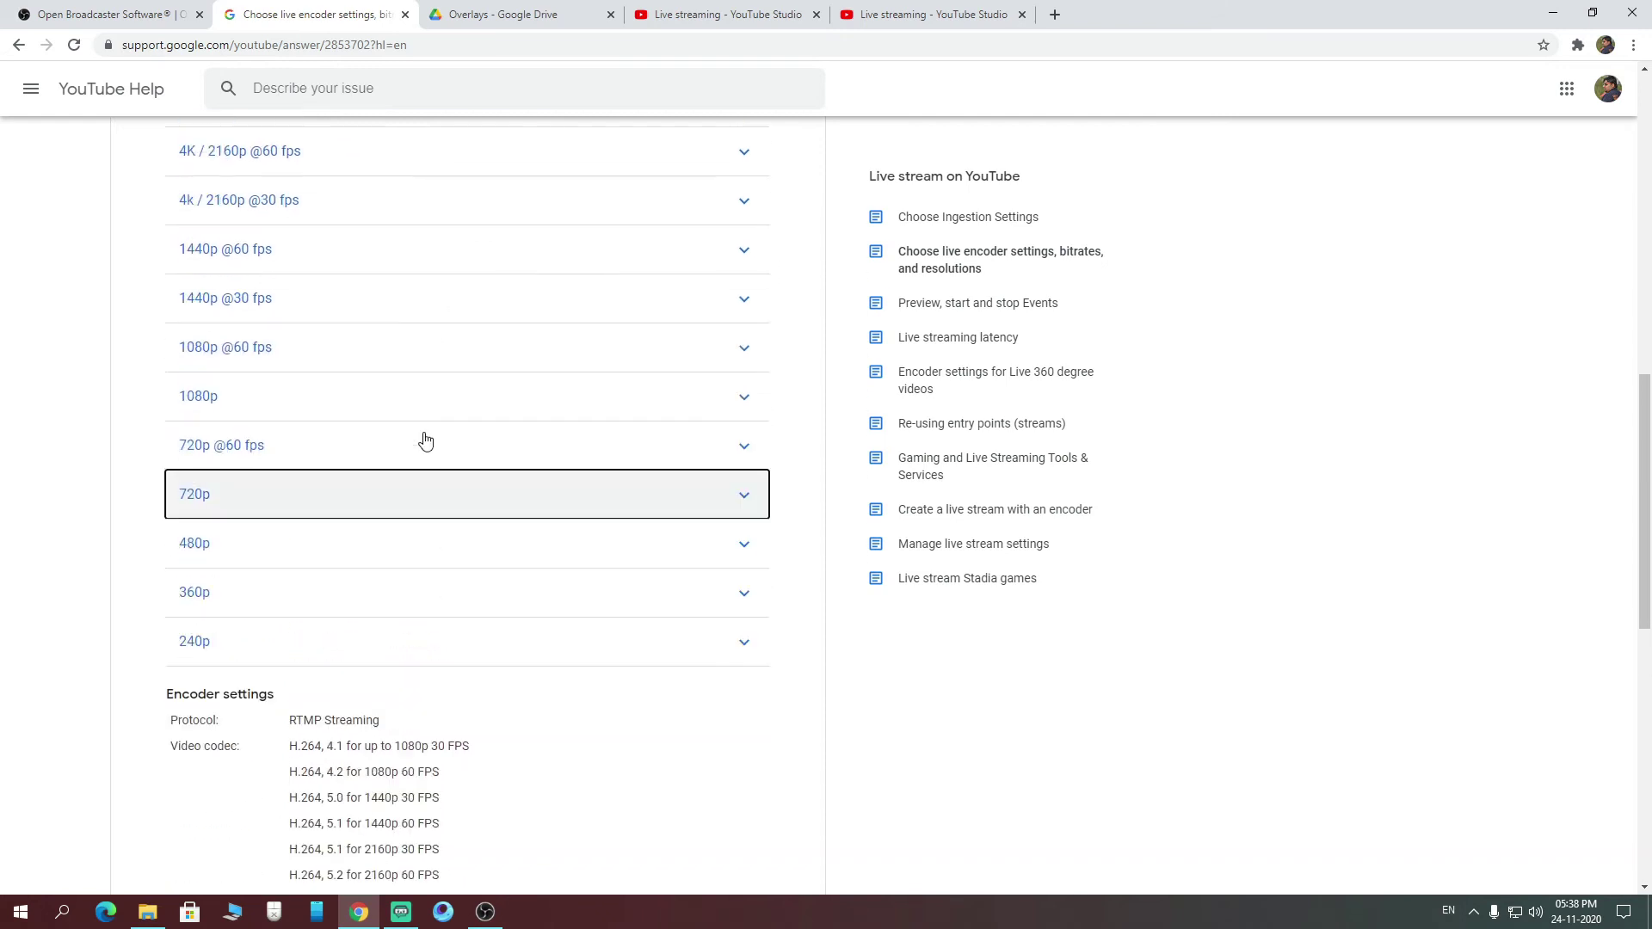
pyautogui.scroll(2, 425, 442)
pyautogui.scroll(-2, 425, 442)
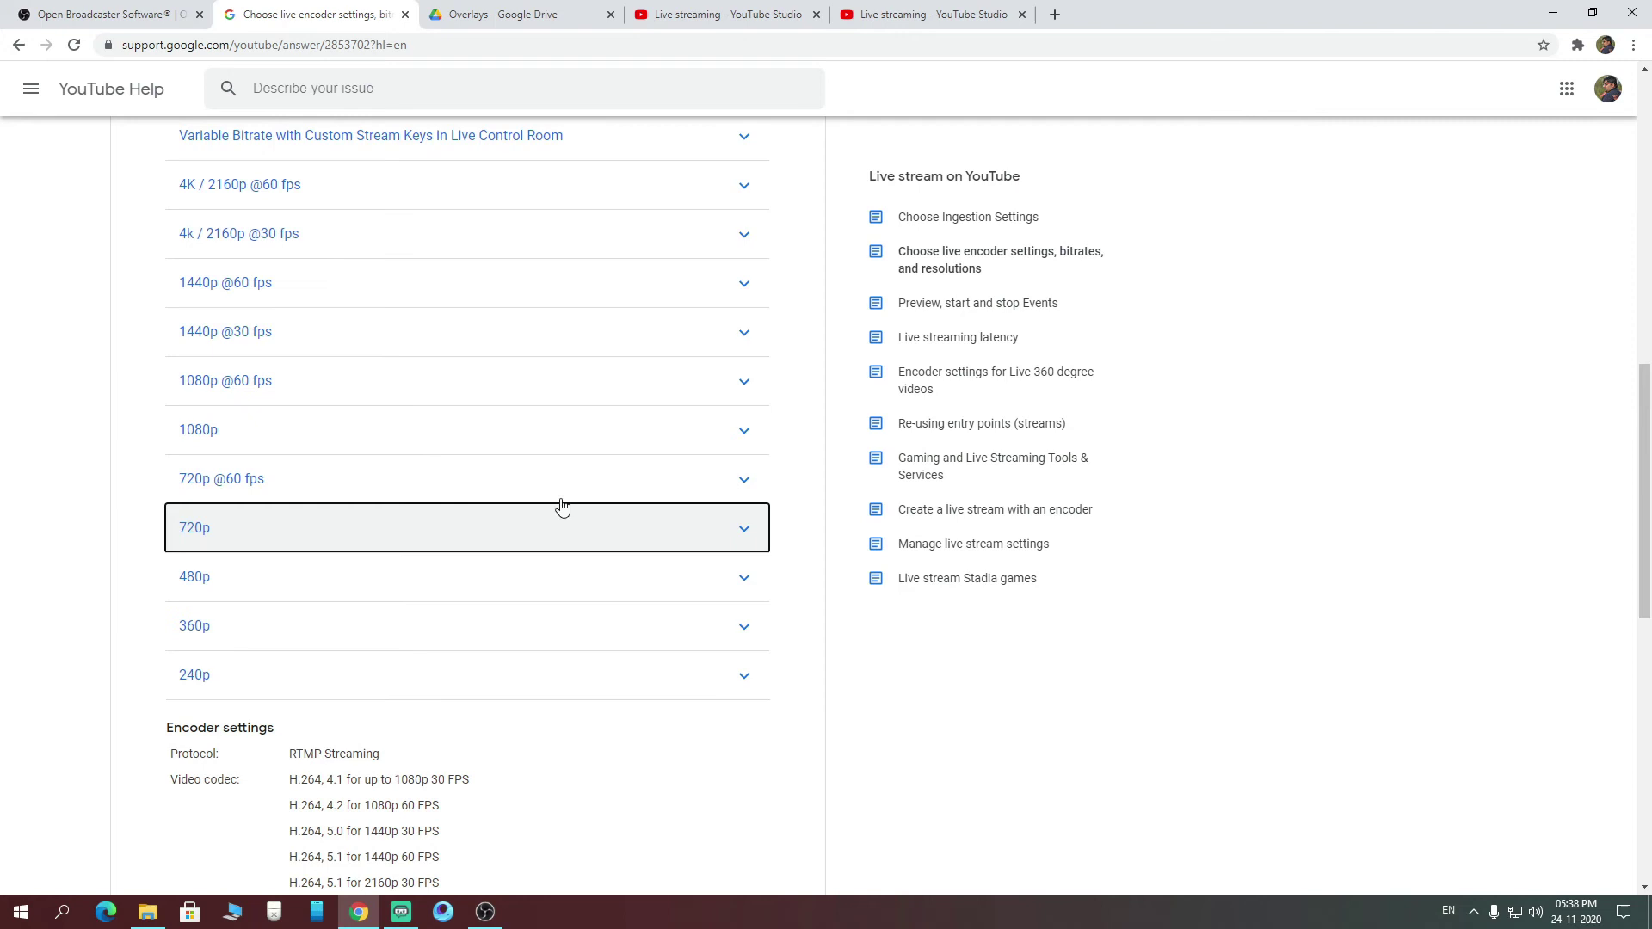
pyautogui.click(512, 680)
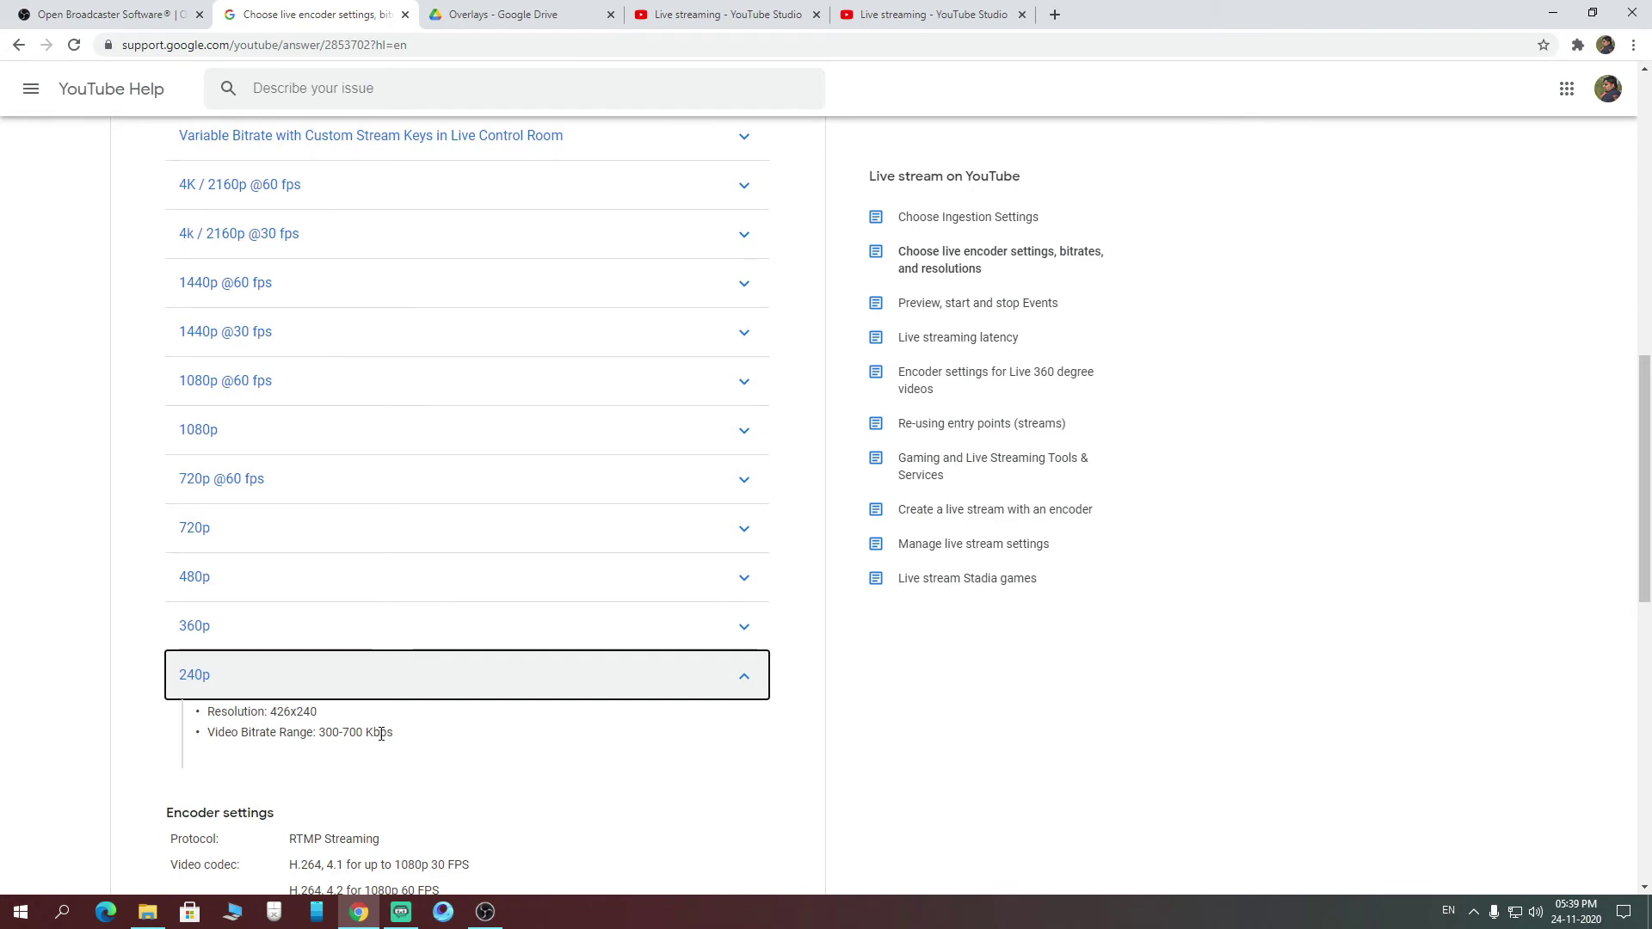
pyautogui.click(248, 638)
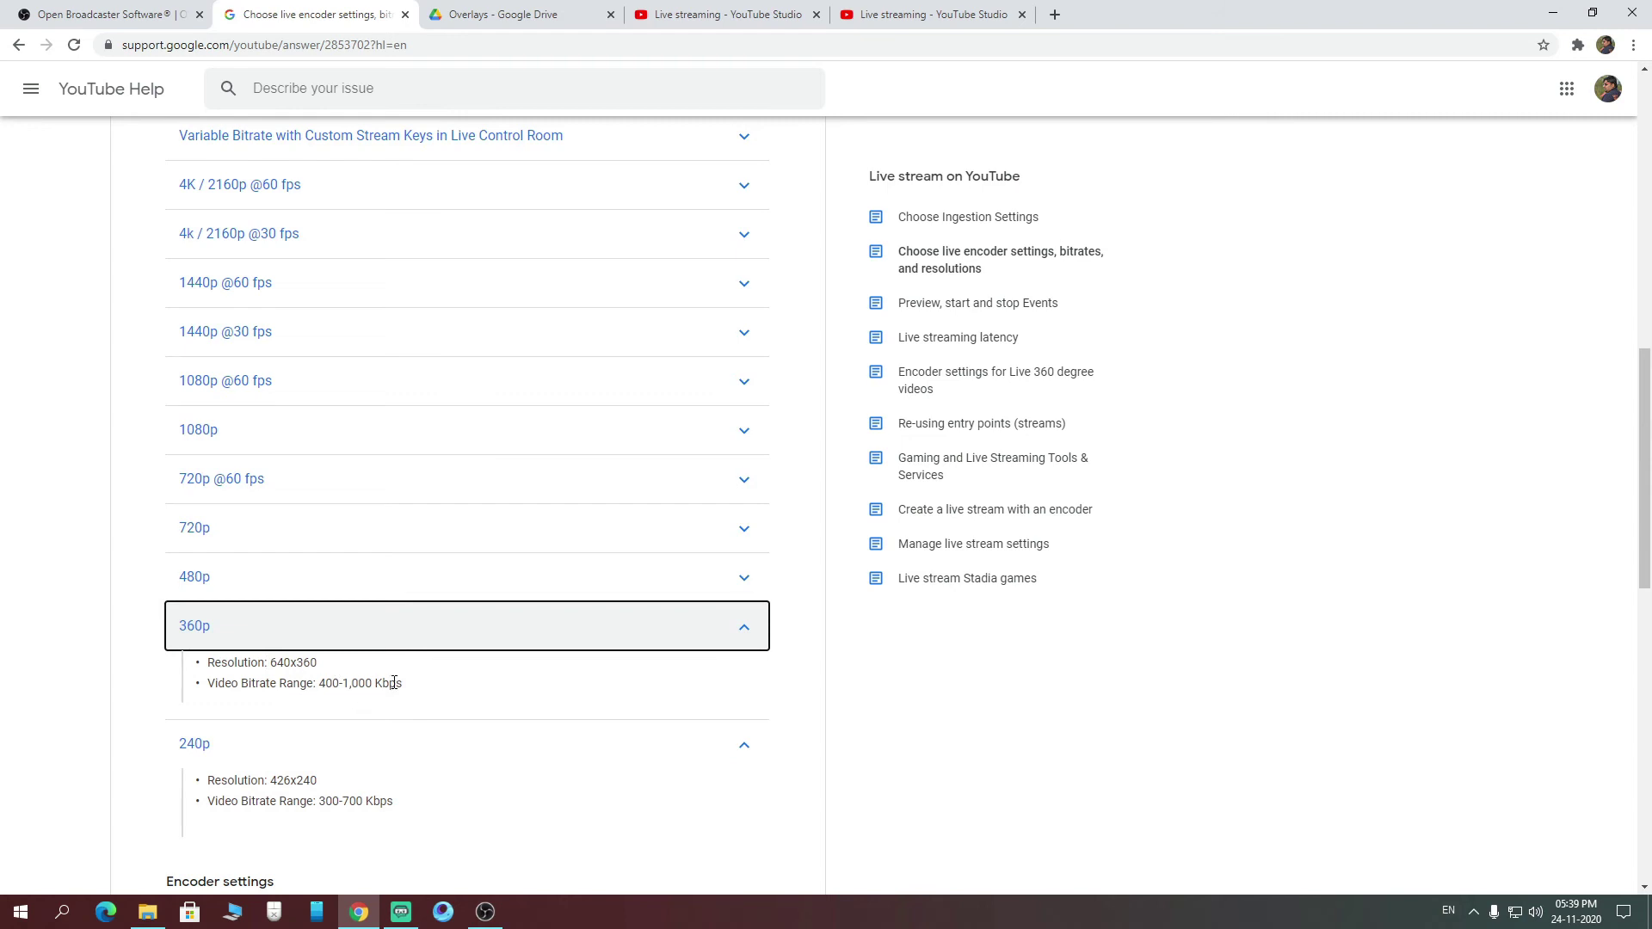
pyautogui.click(225, 589)
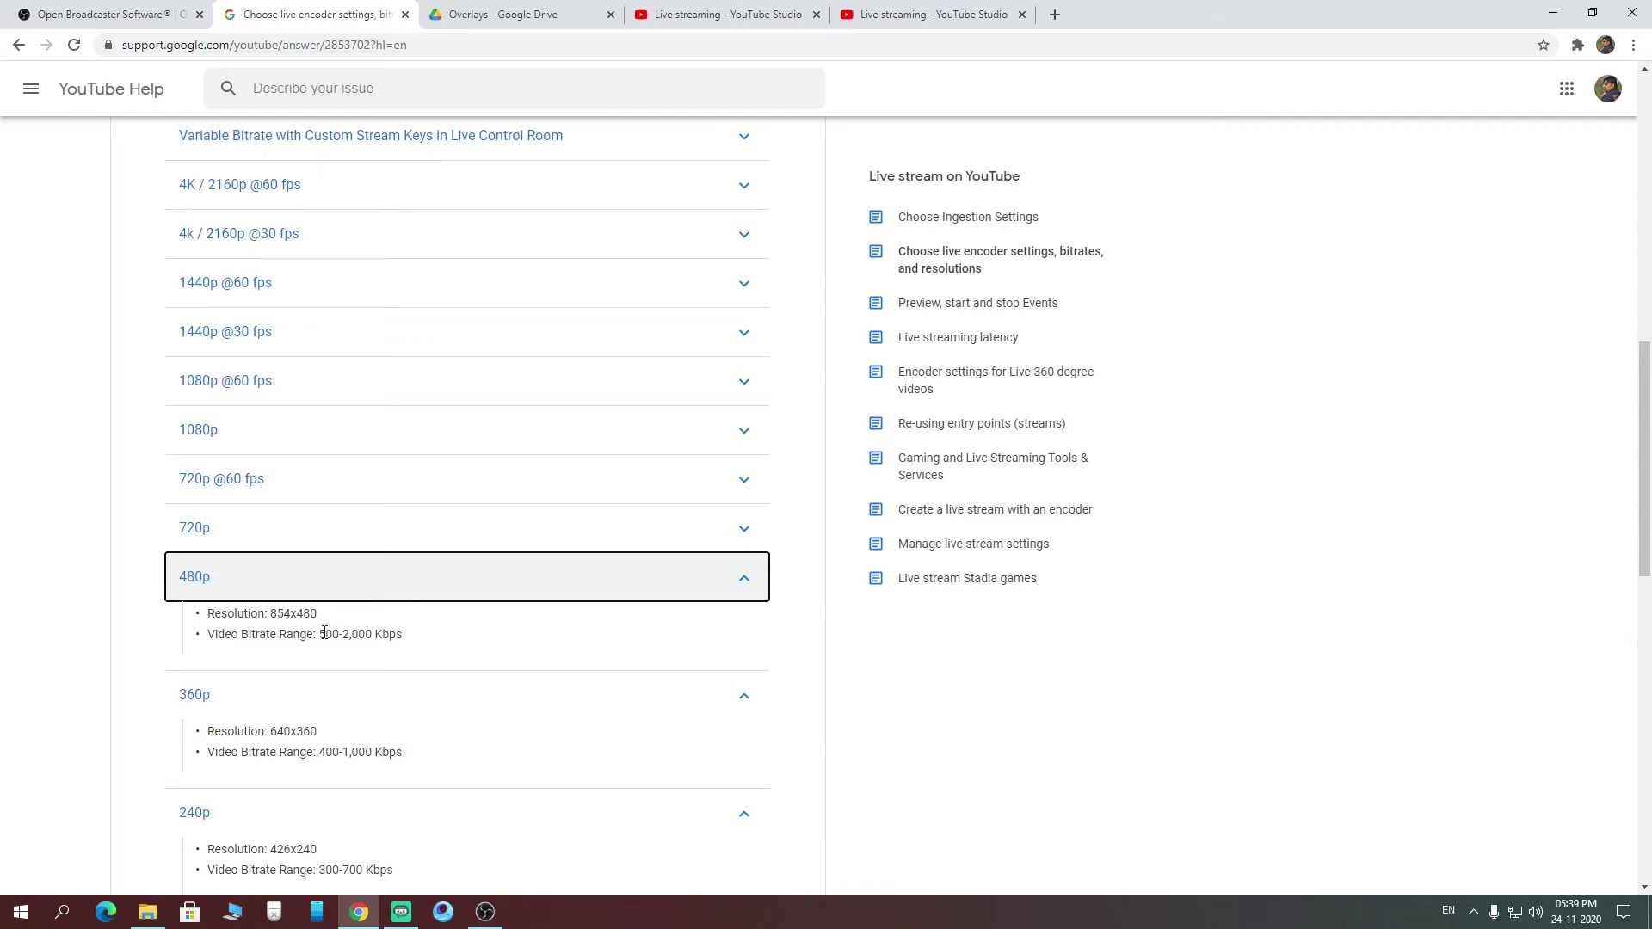
pyautogui.click(225, 540)
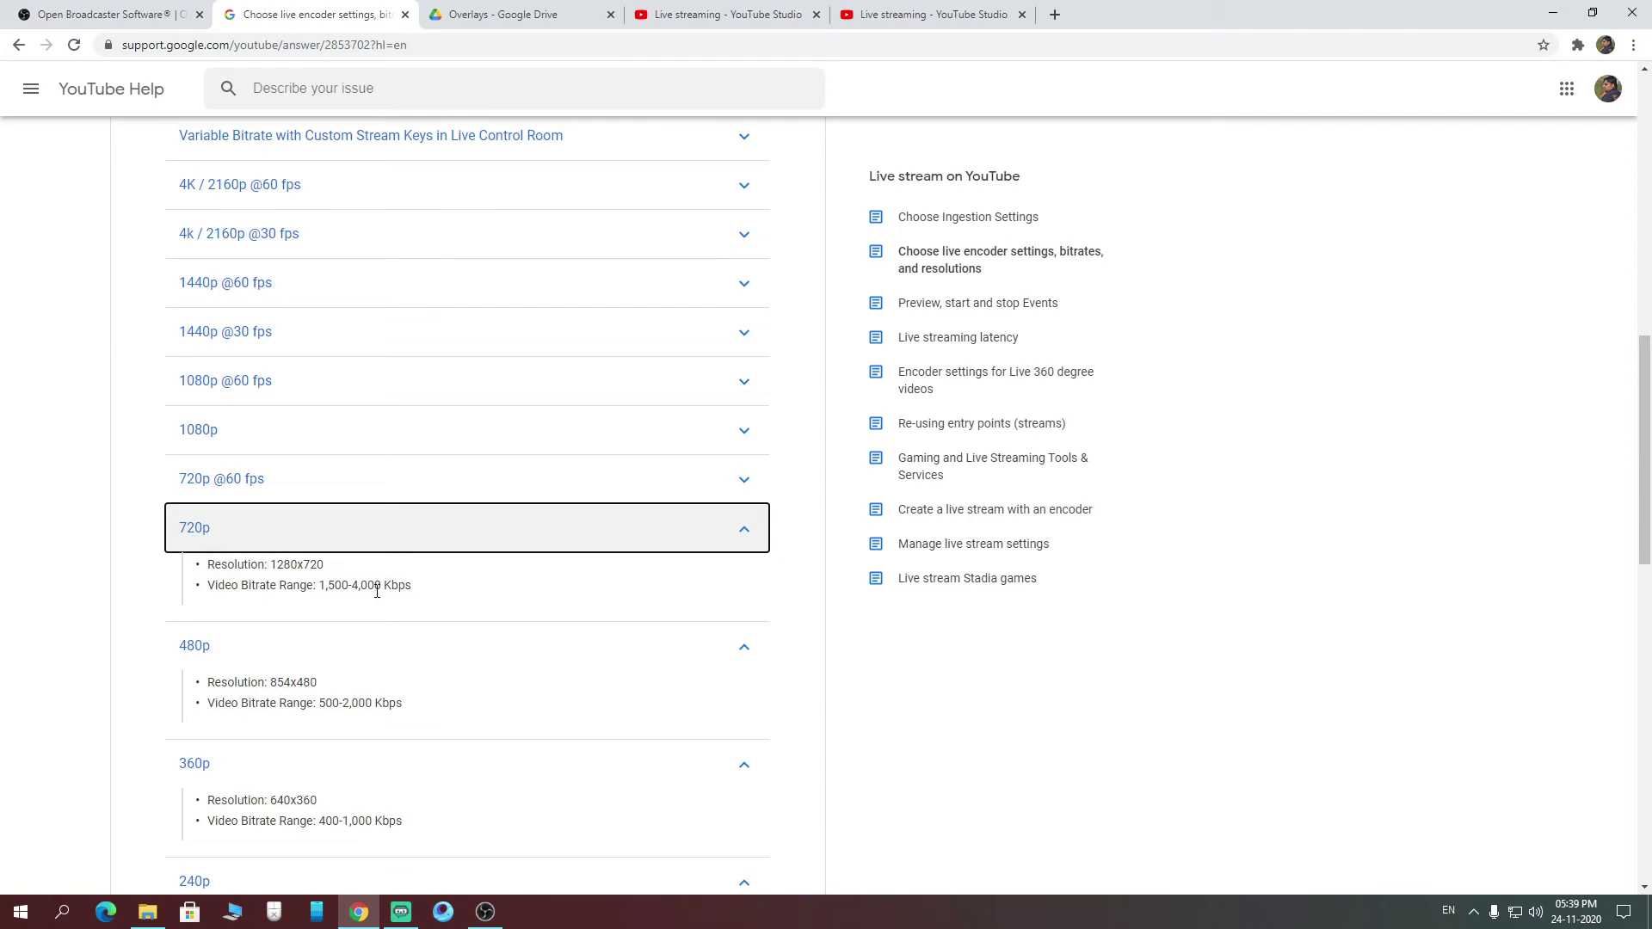
pyautogui.click(250, 479)
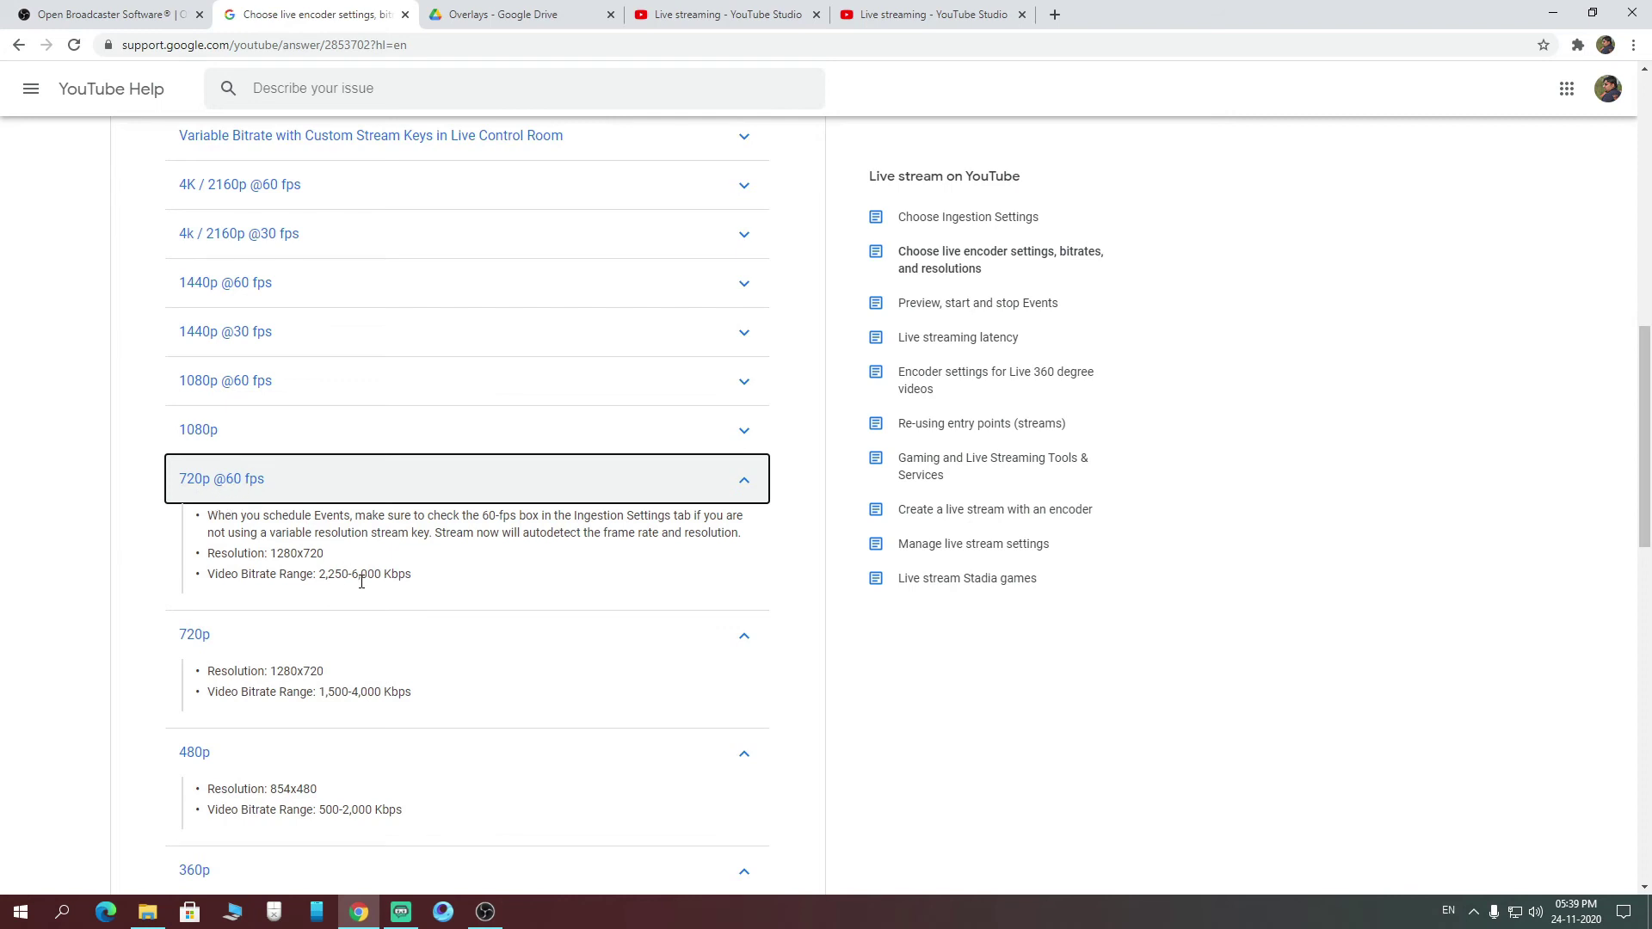
pyautogui.click(238, 431)
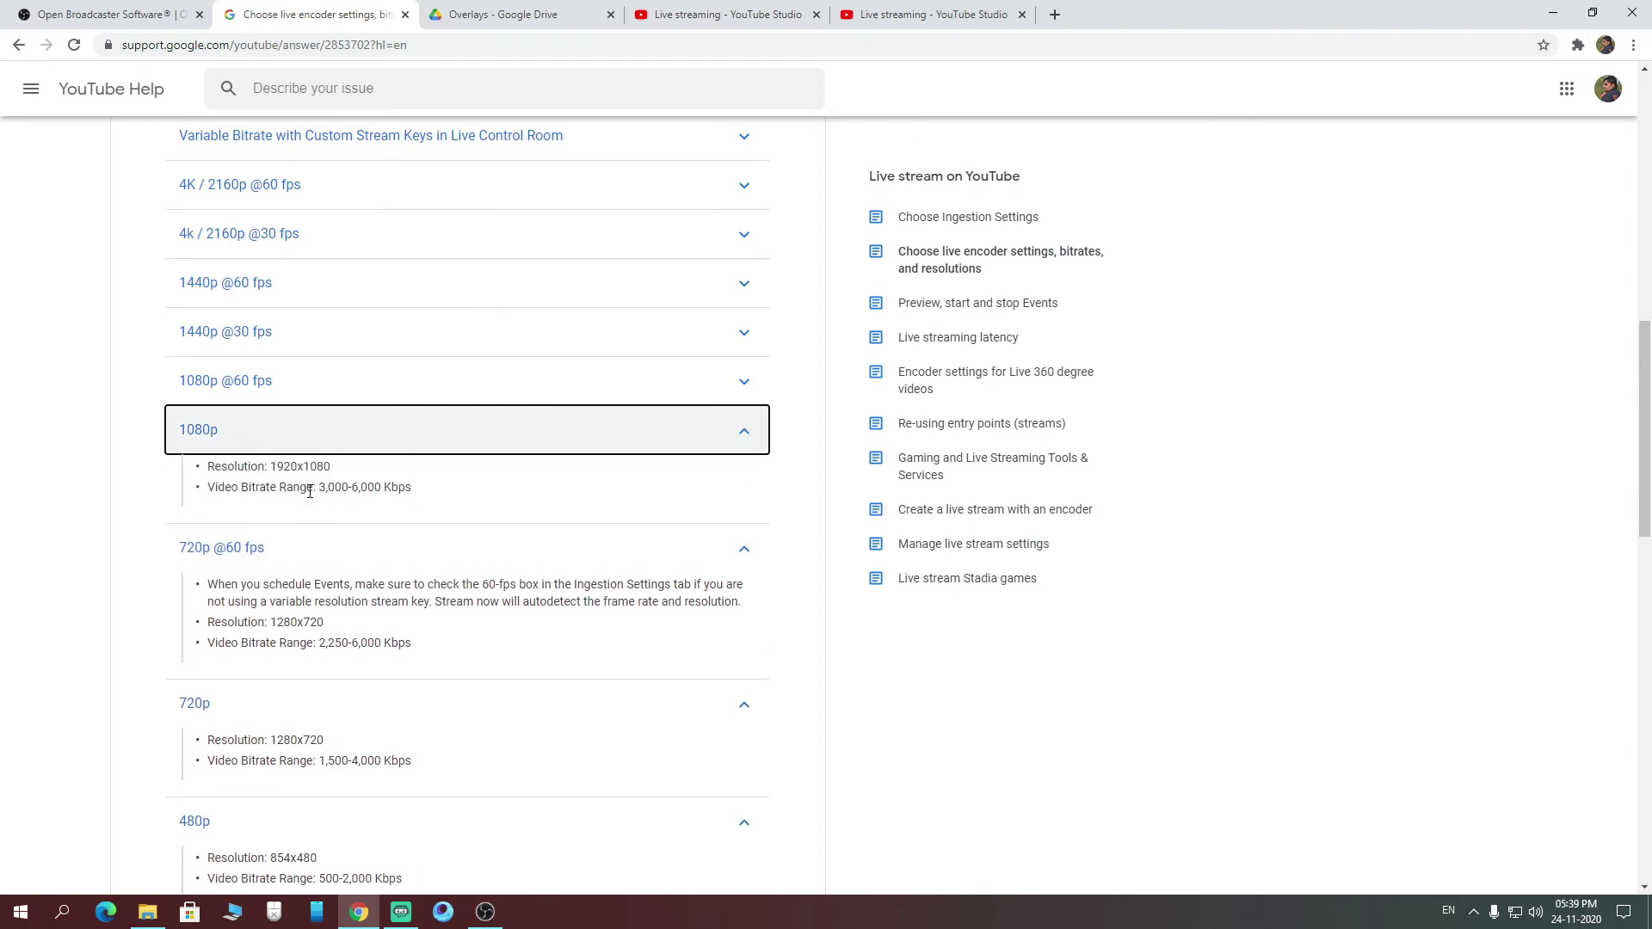
pyautogui.click(301, 386)
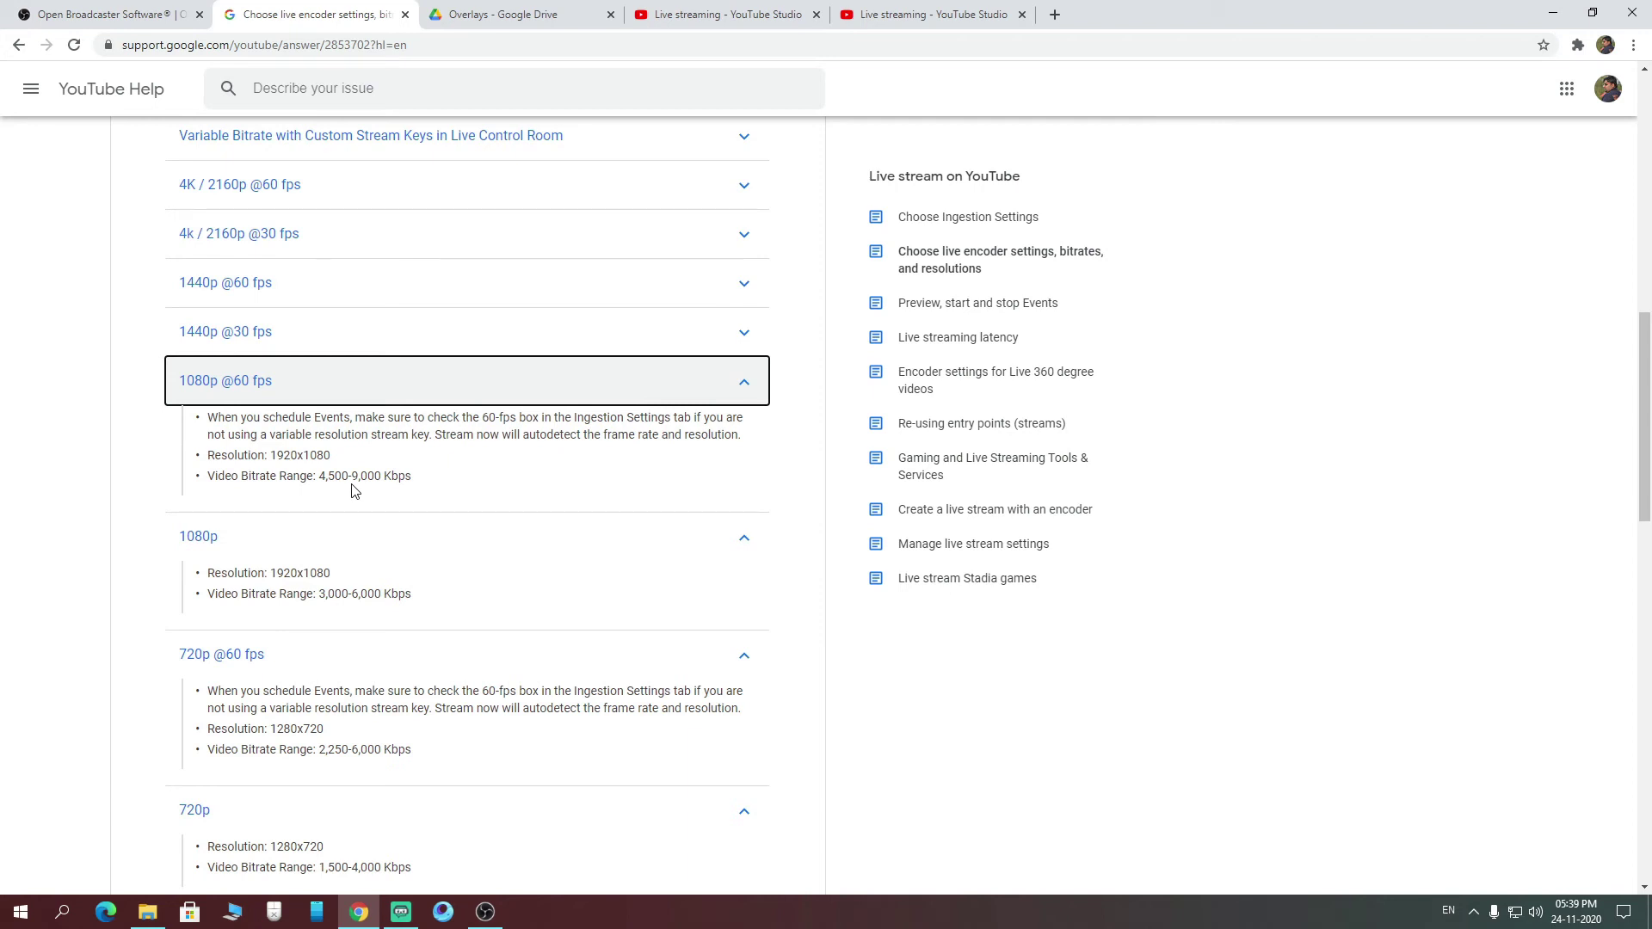
pyautogui.click(295, 349)
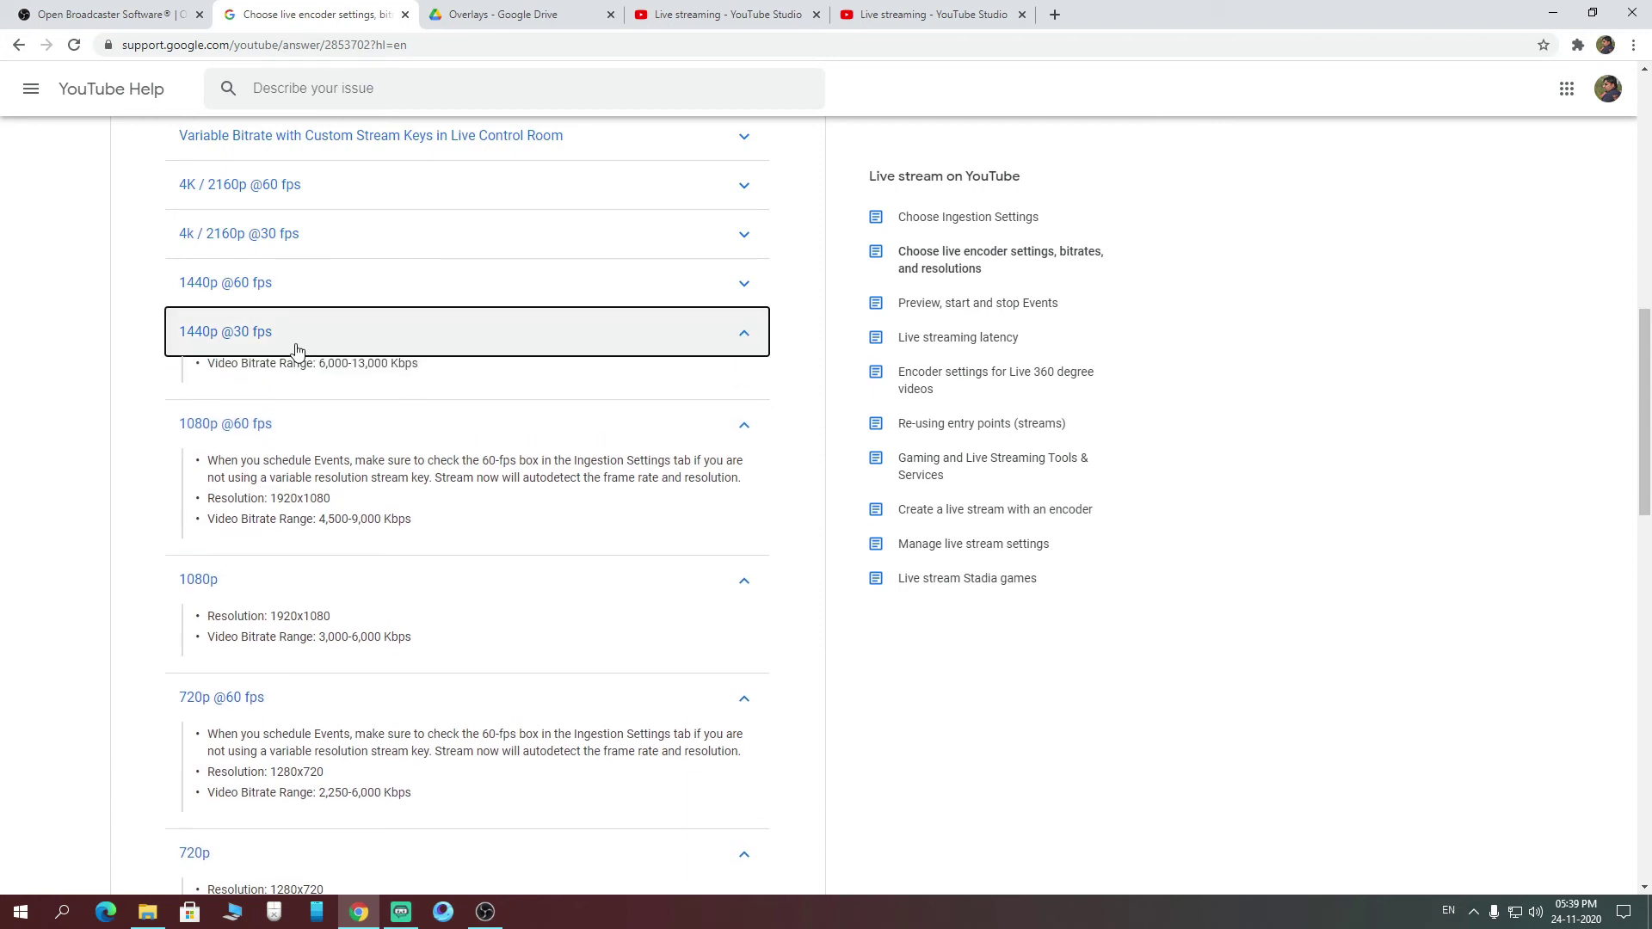
pyautogui.click(322, 289)
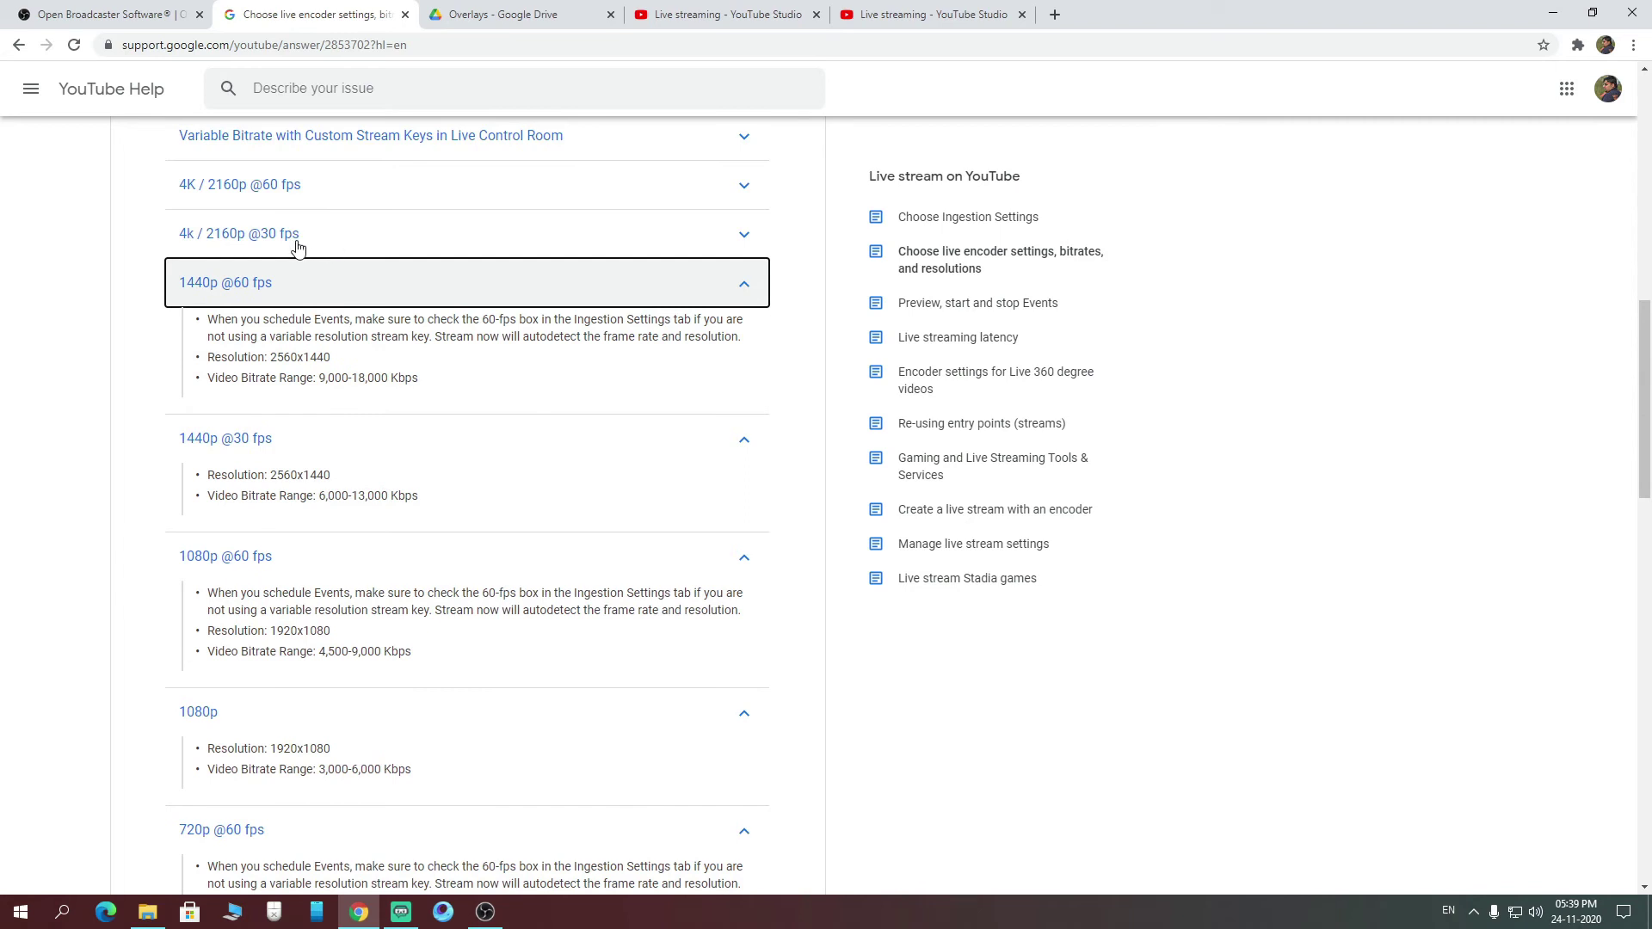
pyautogui.click(302, 244)
pyautogui.click(334, 192)
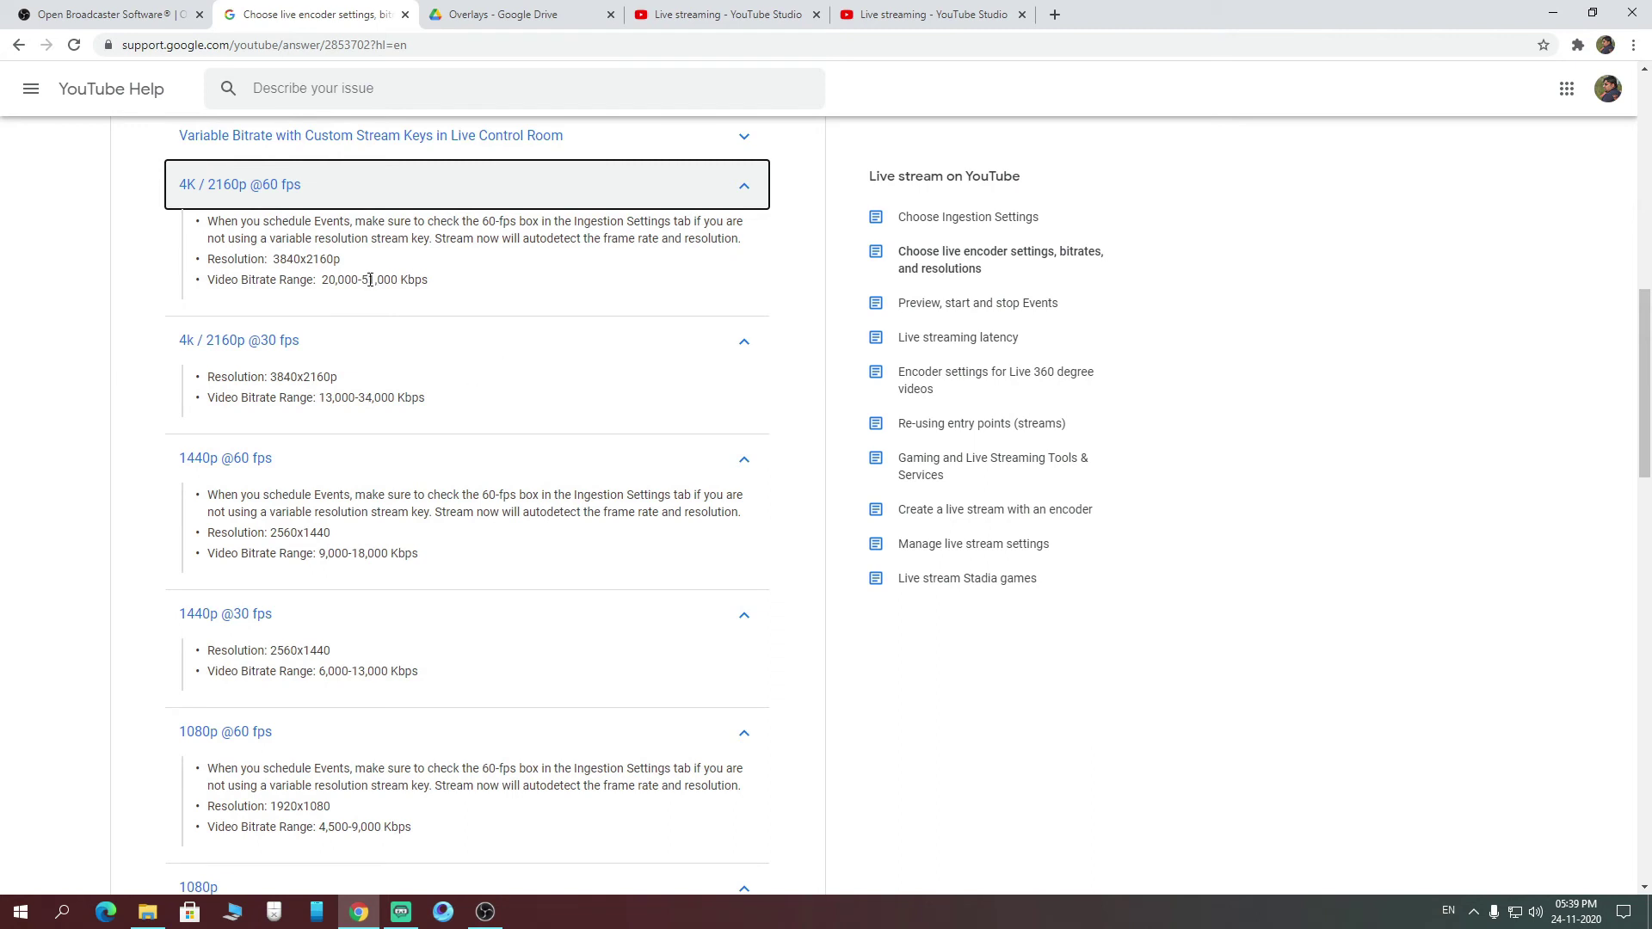
pyautogui.scroll(-3, 404, 450)
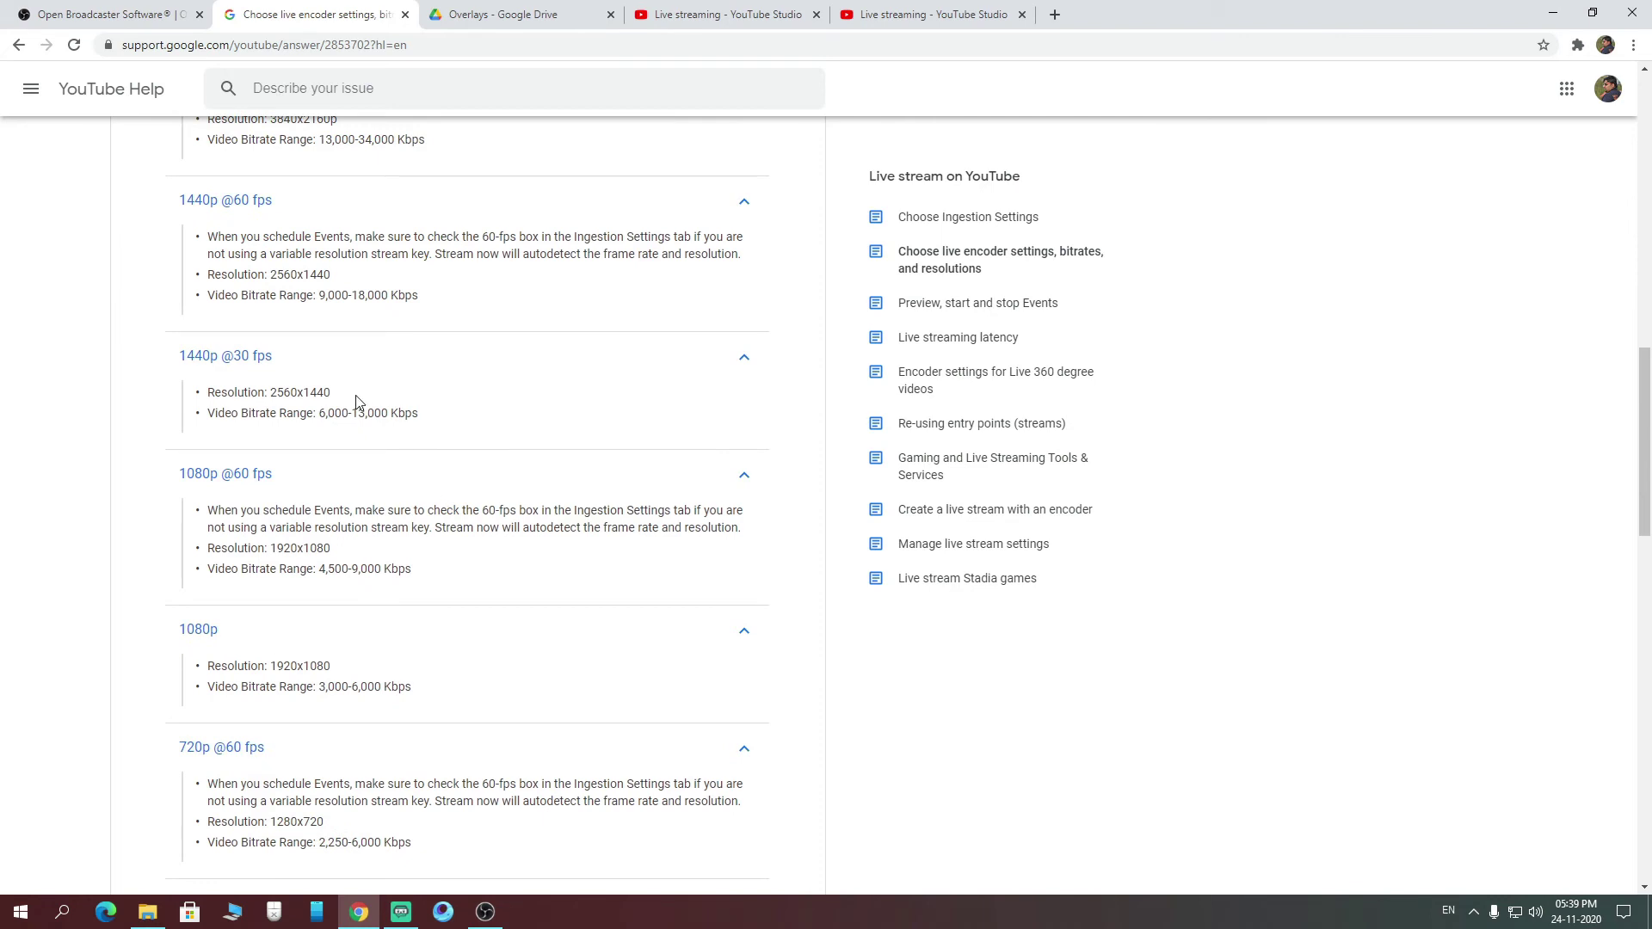
pyautogui.scroll(-2, 358, 401)
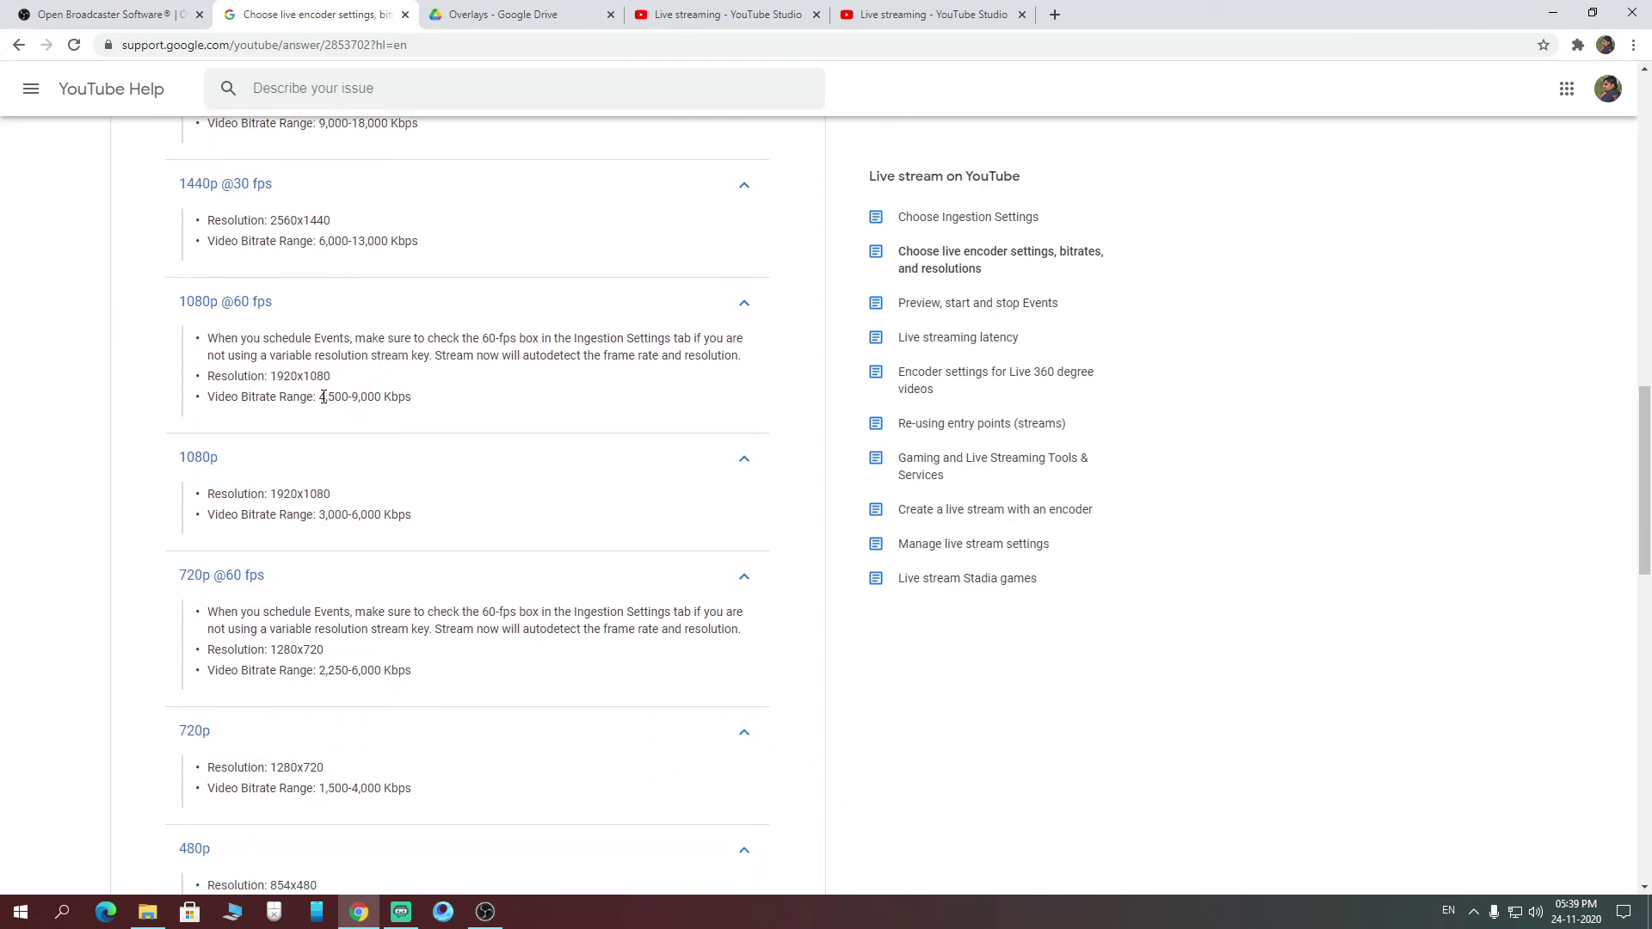
pyautogui.moveTo(318, 398); pyautogui.dragTo(395, 399)
pyautogui.click(456, 415)
pyautogui.scroll(1, 402, 427)
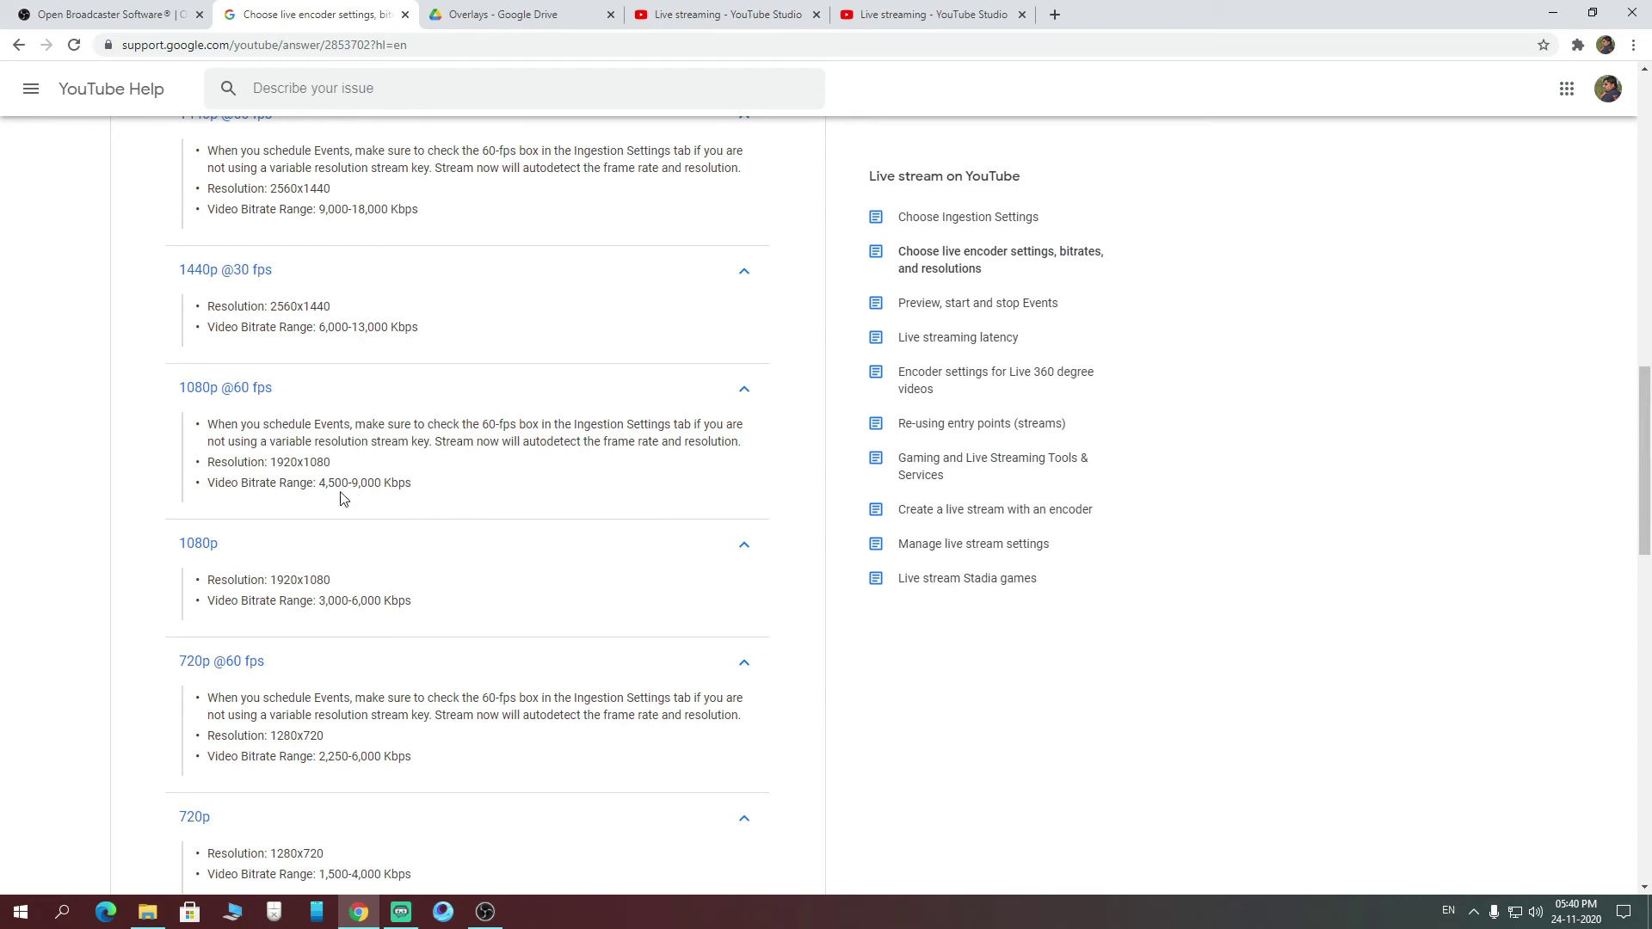
pyautogui.moveTo(319, 479); pyautogui.dragTo(388, 490)
pyautogui.click(386, 491)
# Compare the resolutions and bitrate ranges across the expanded 4K, 1440p, 1080p and 720p entries.
pyautogui.scroll(1, 511, 400)
pyautogui.scroll(1, 511, 400)
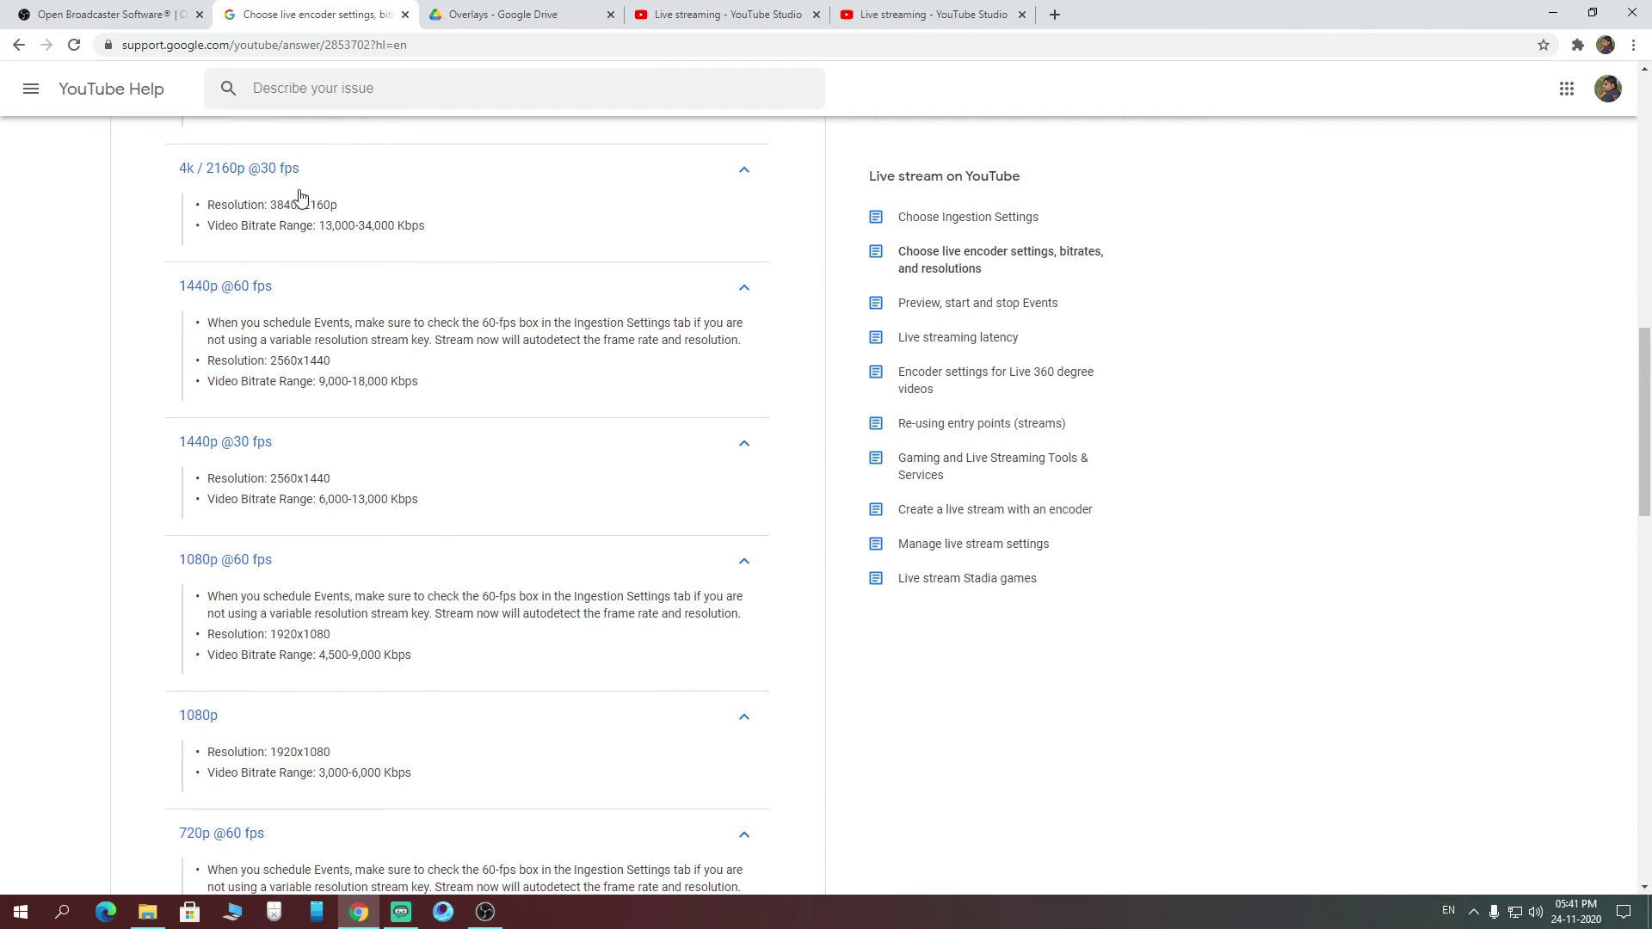
pyautogui.scroll(1, 300, 221)
pyautogui.scroll(1, 300, 221)
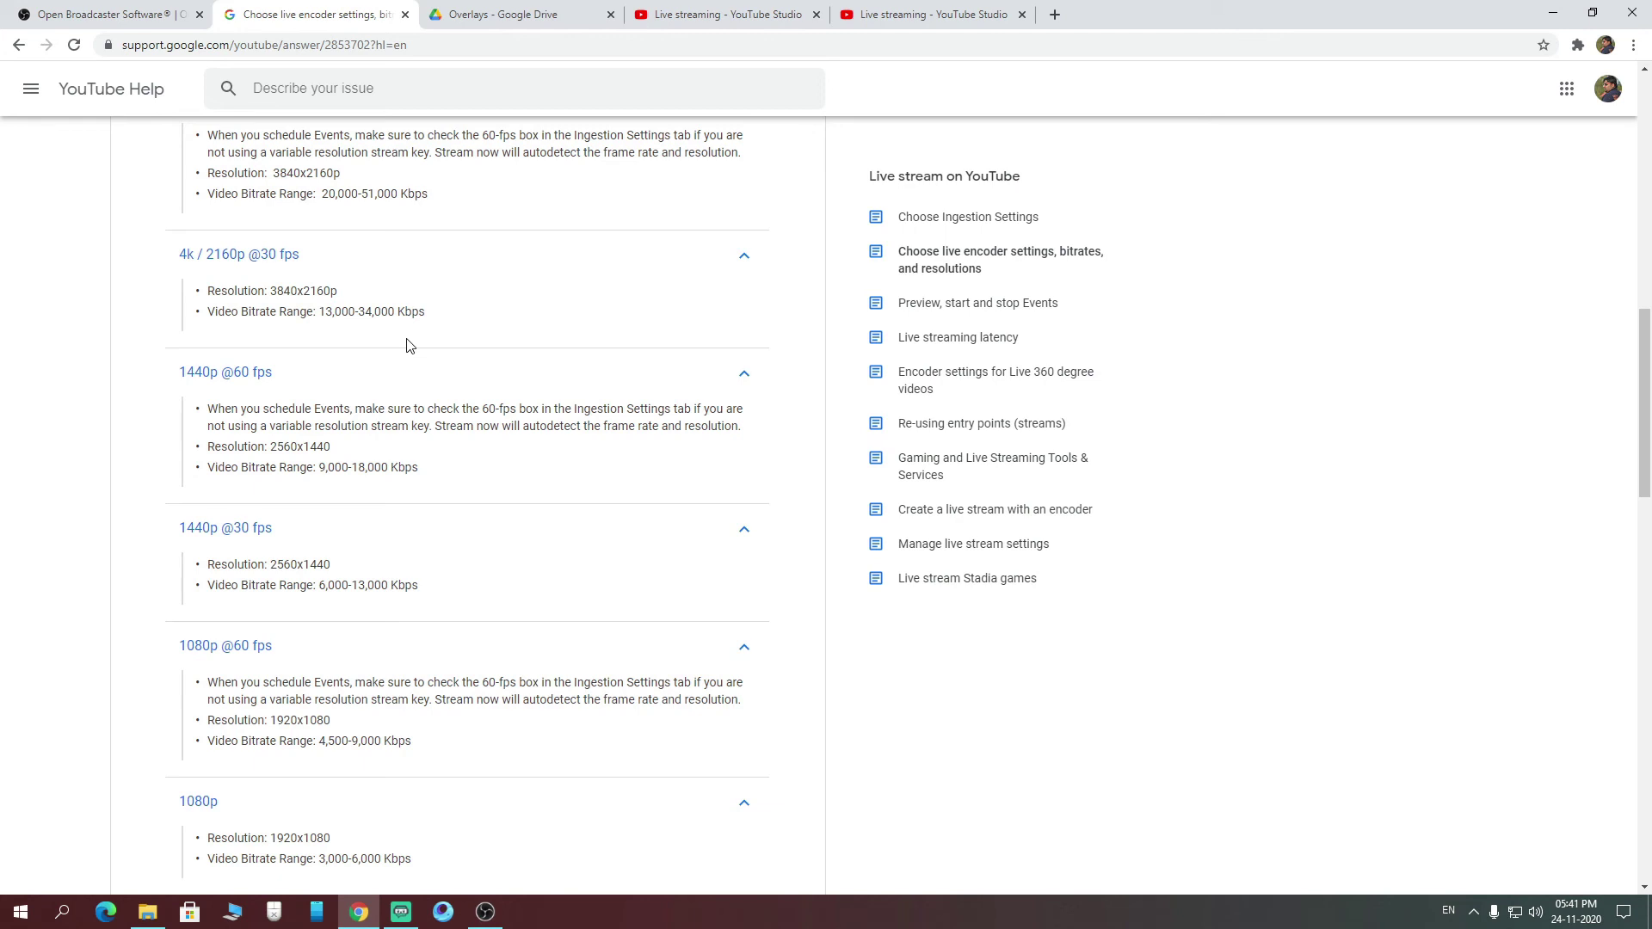
pyautogui.scroll(-3, 409, 345)
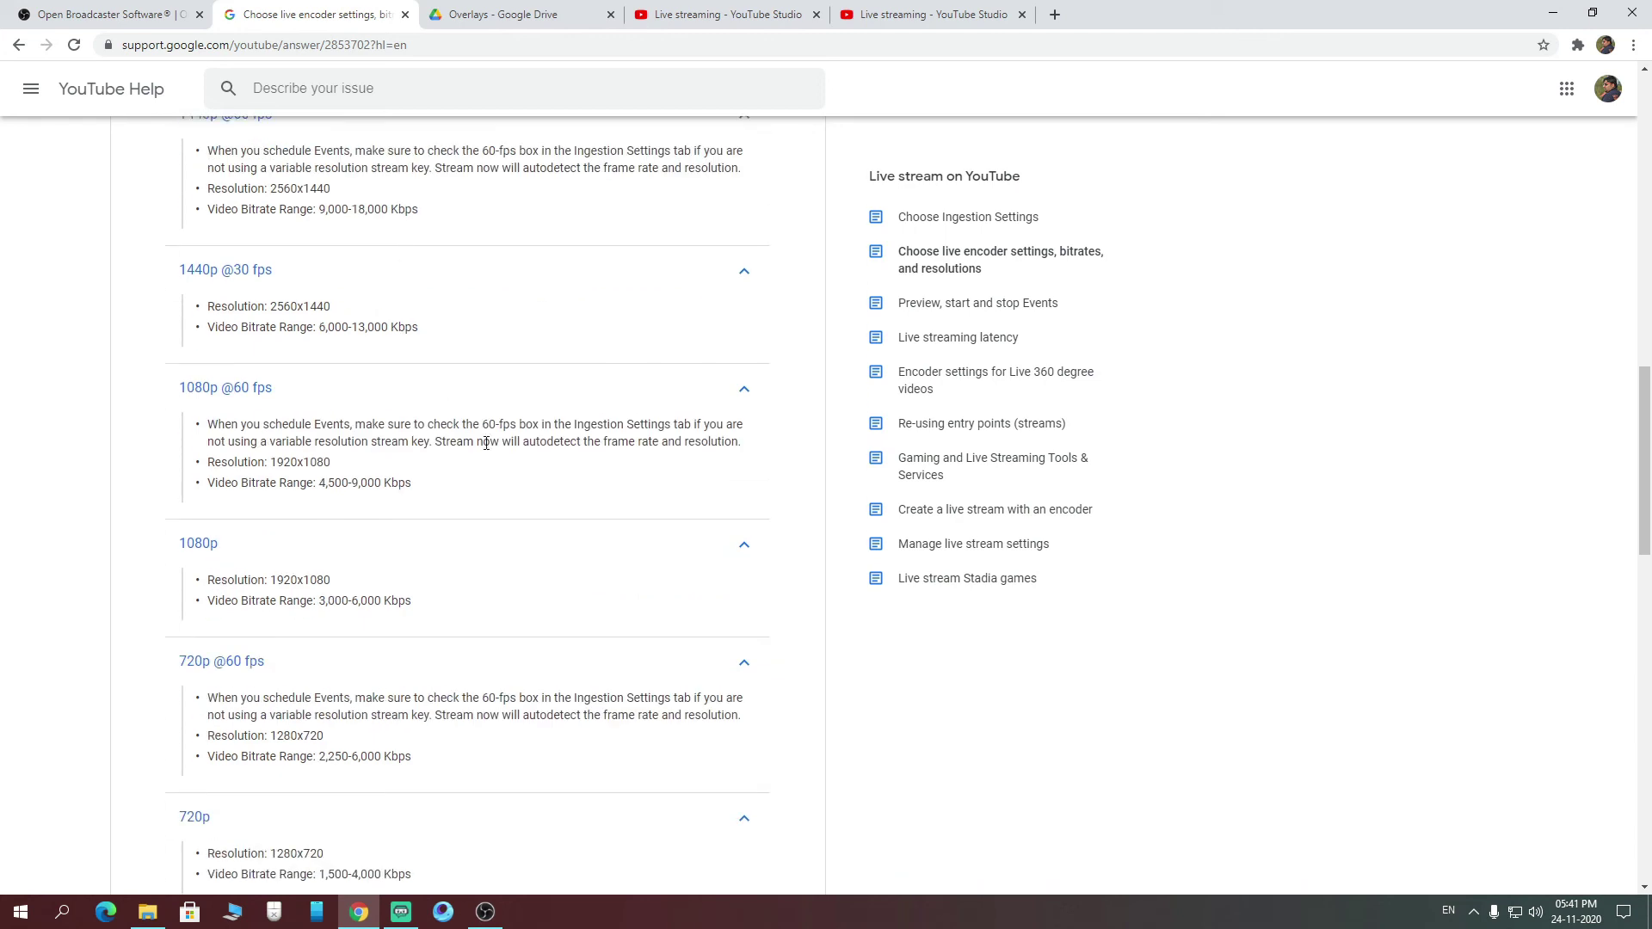
pyautogui.scroll(-2, 486, 444)
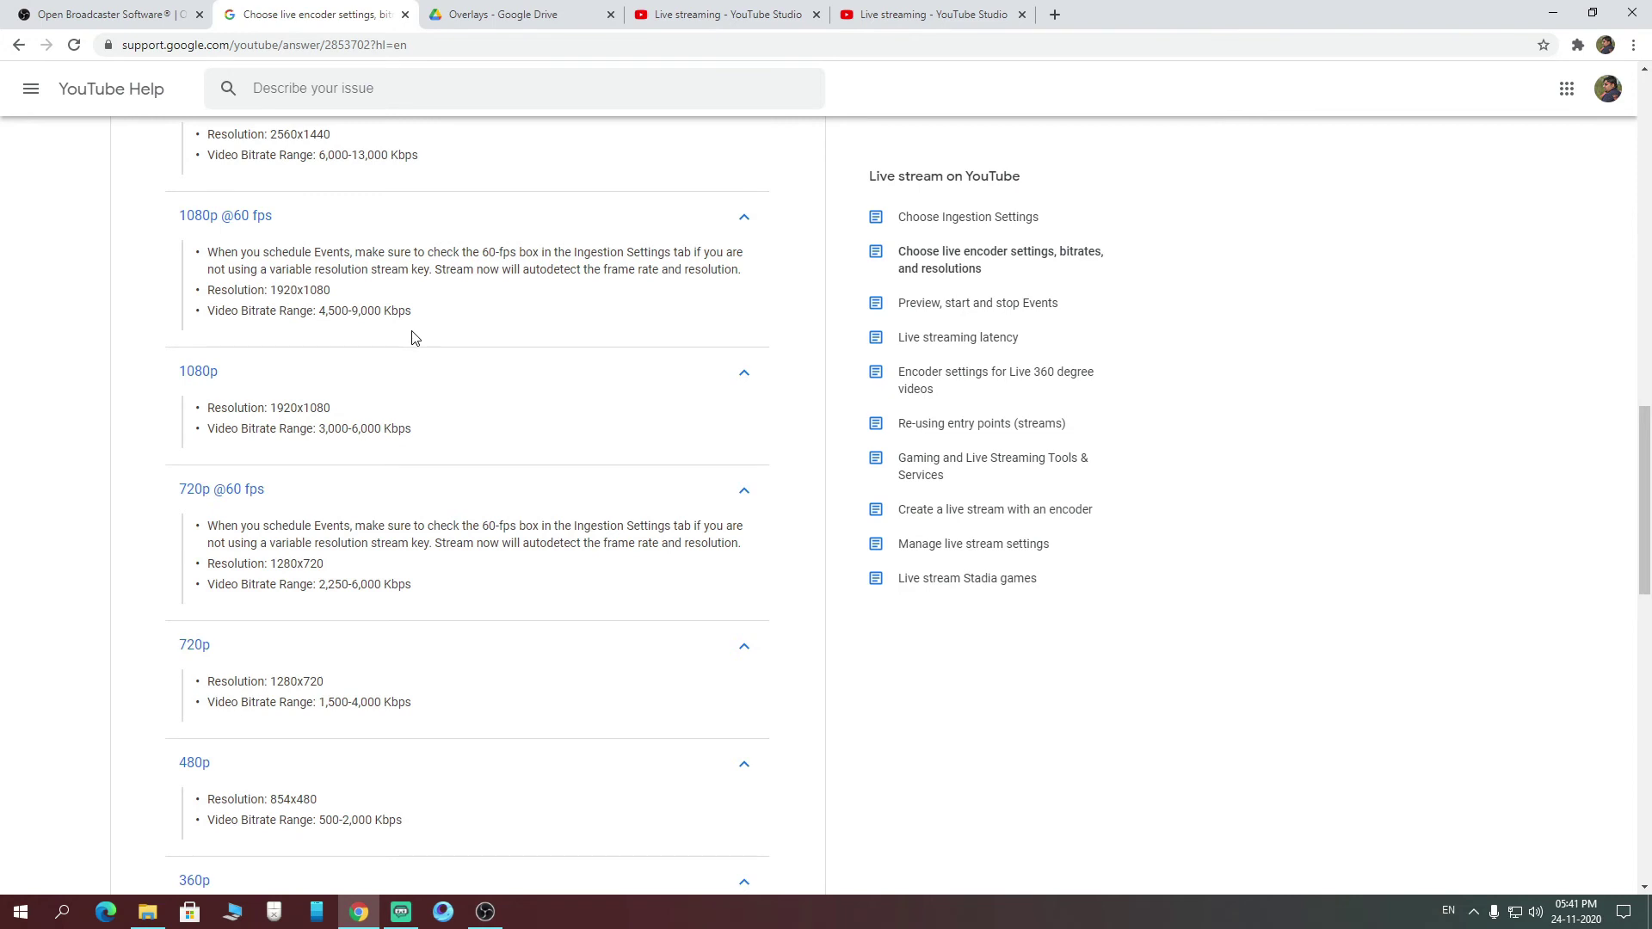
pyautogui.scroll(1, 428, 393)
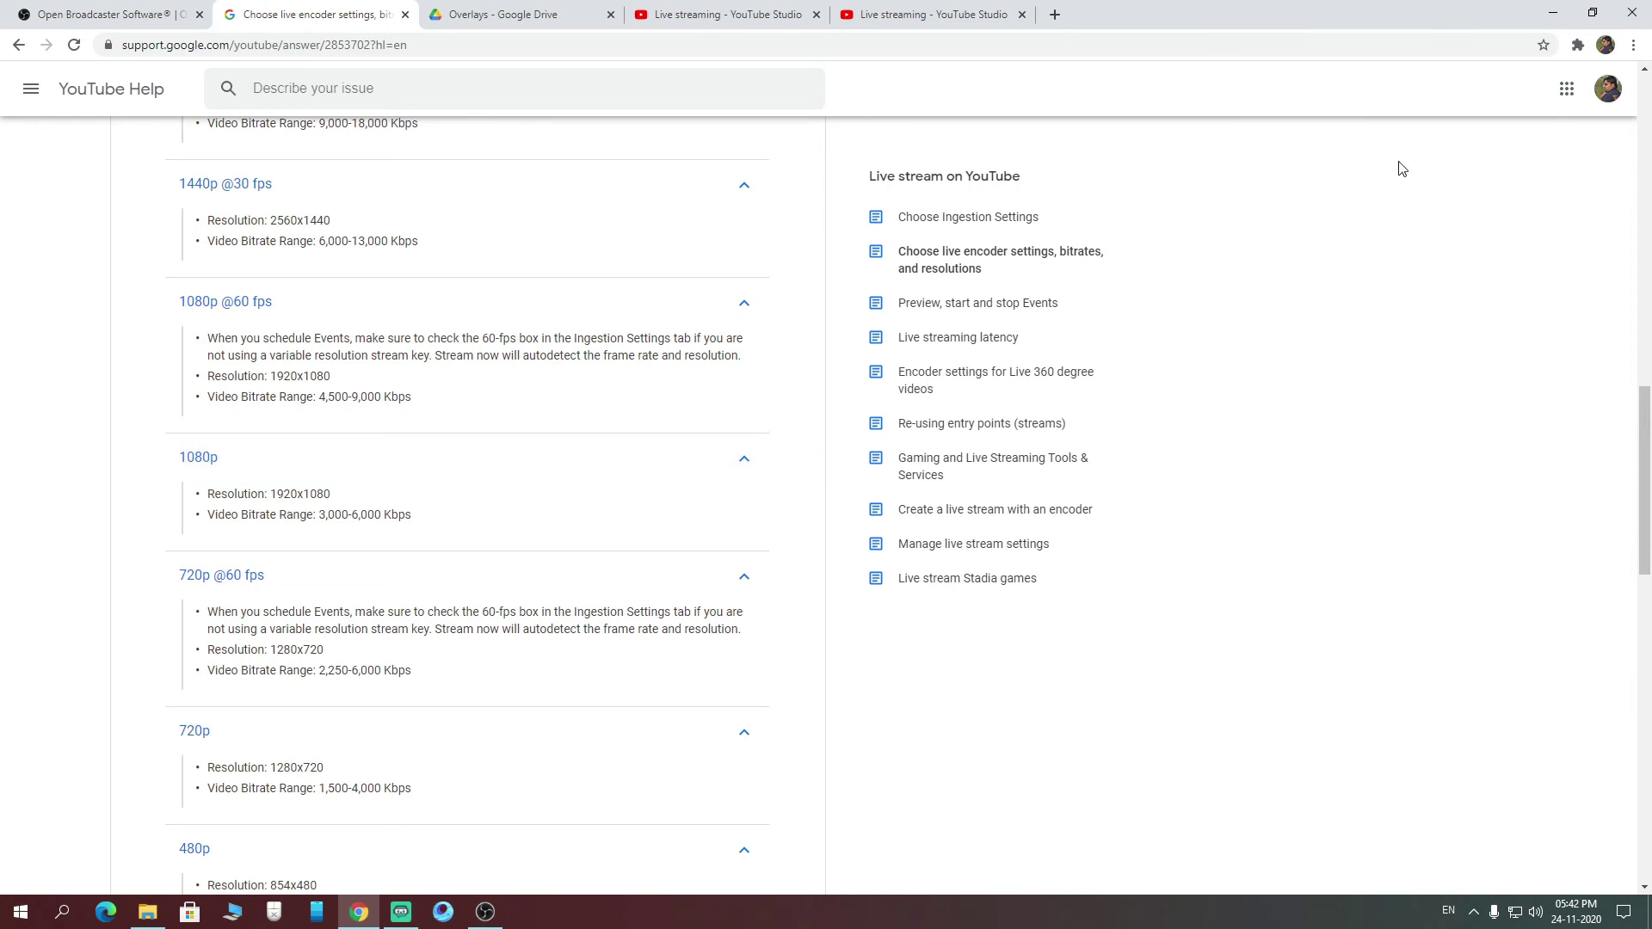
pyautogui.scroll(6, 442, 476)
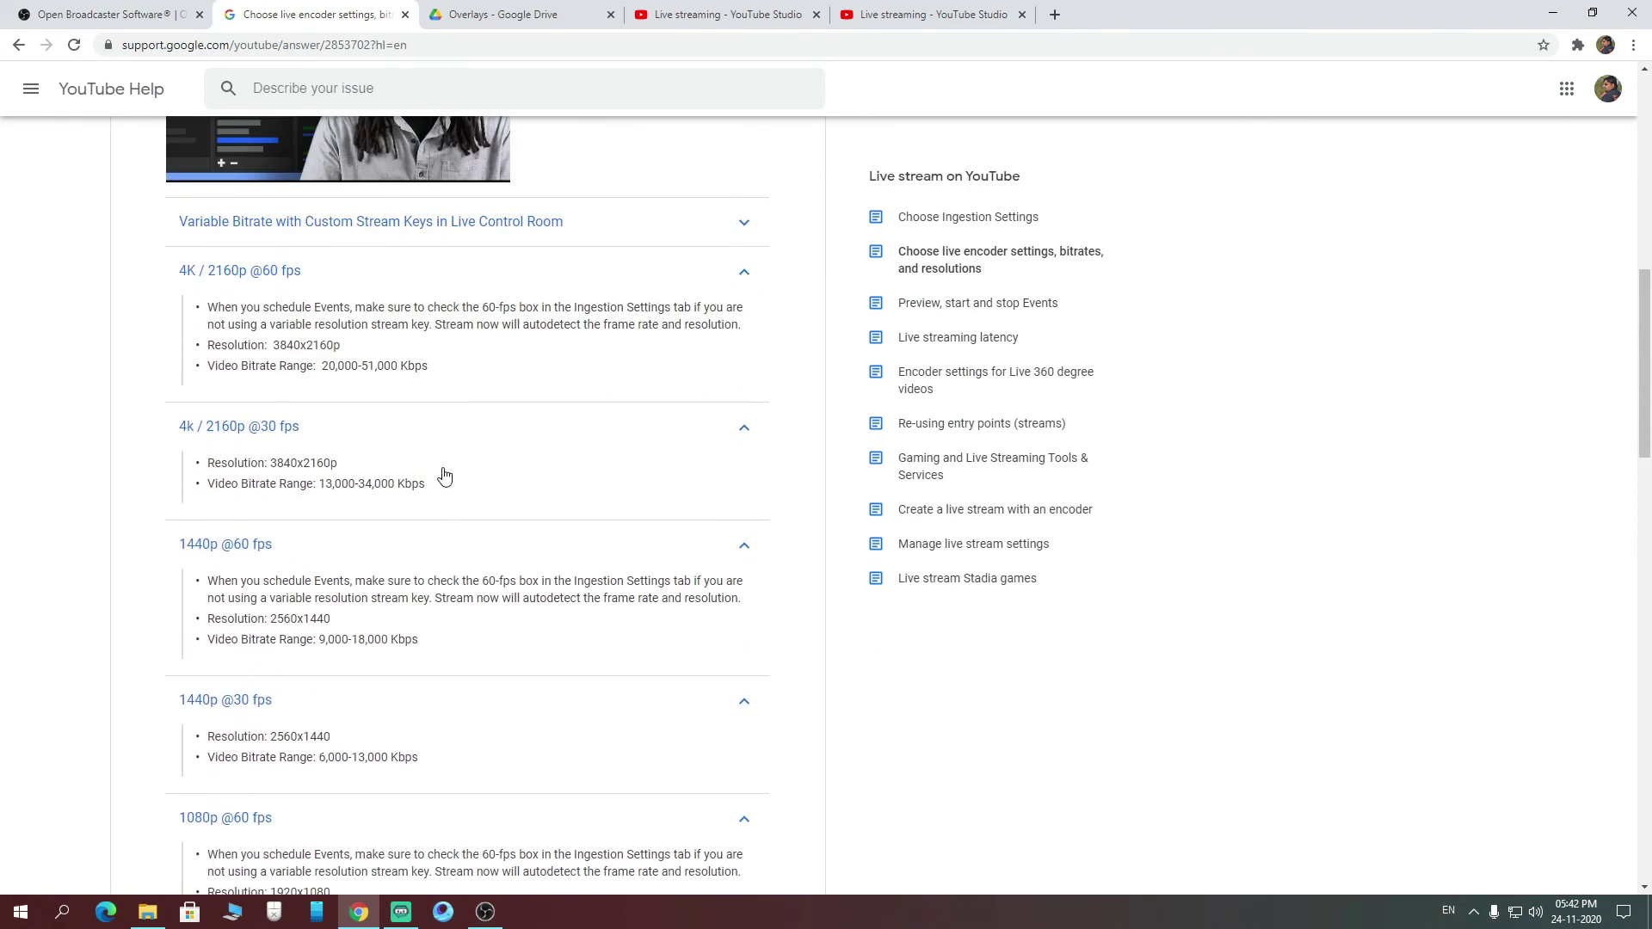
# Minimize Chrome, switch back to OBS and reopen the Output settings.
pyautogui.click(1553, 12)
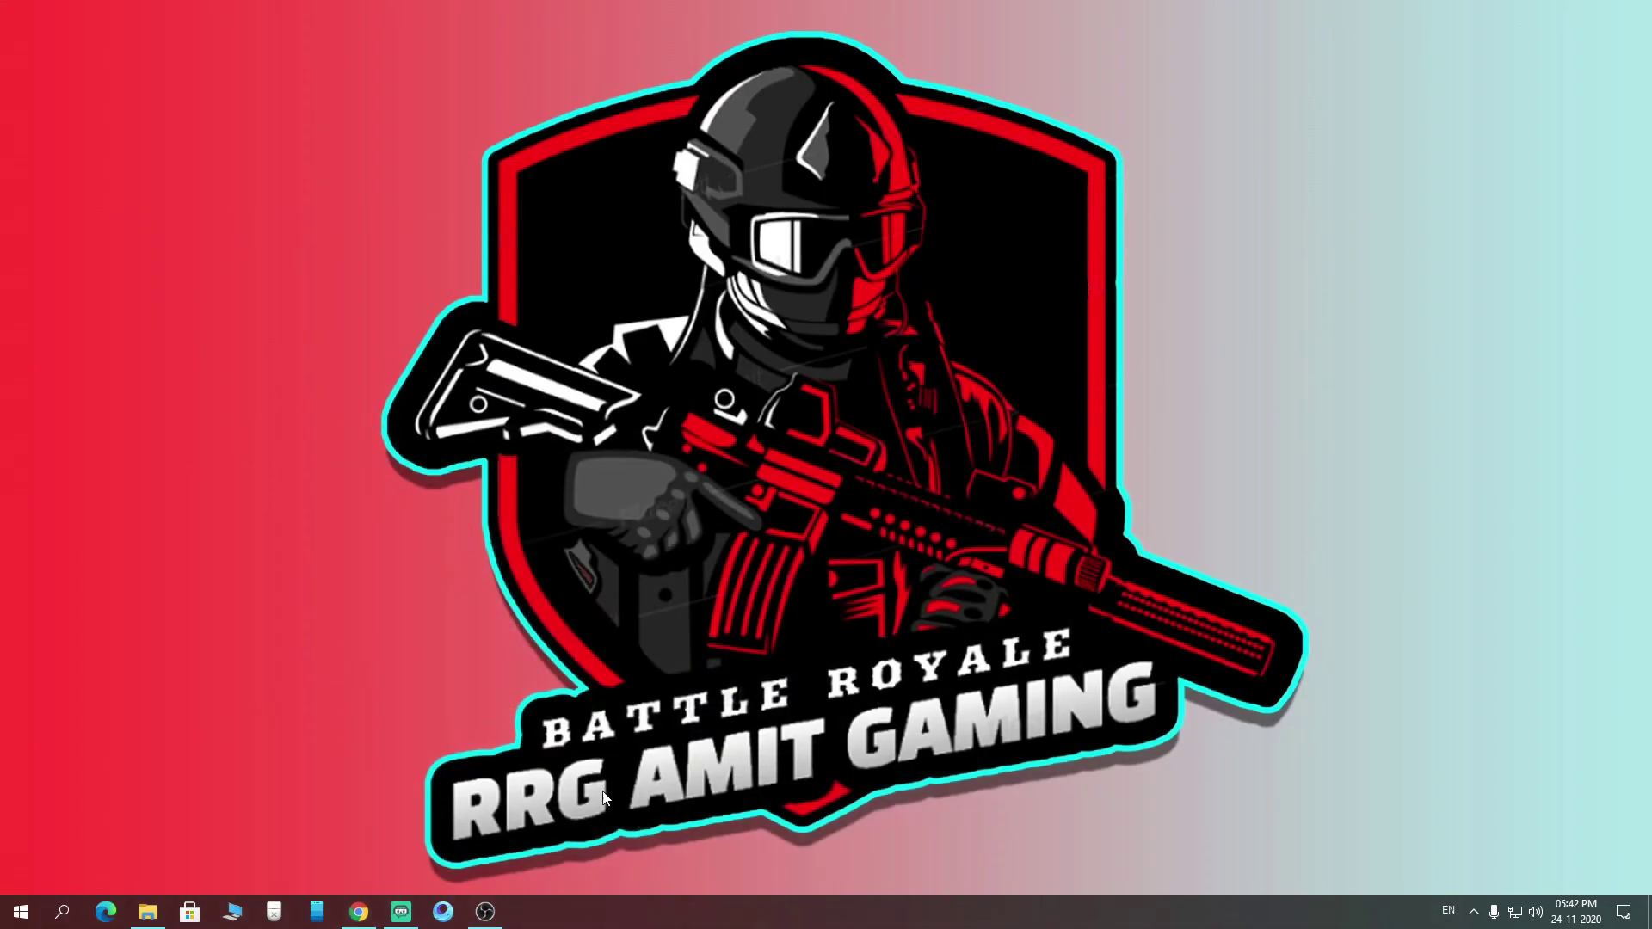
pyautogui.click(484, 912)
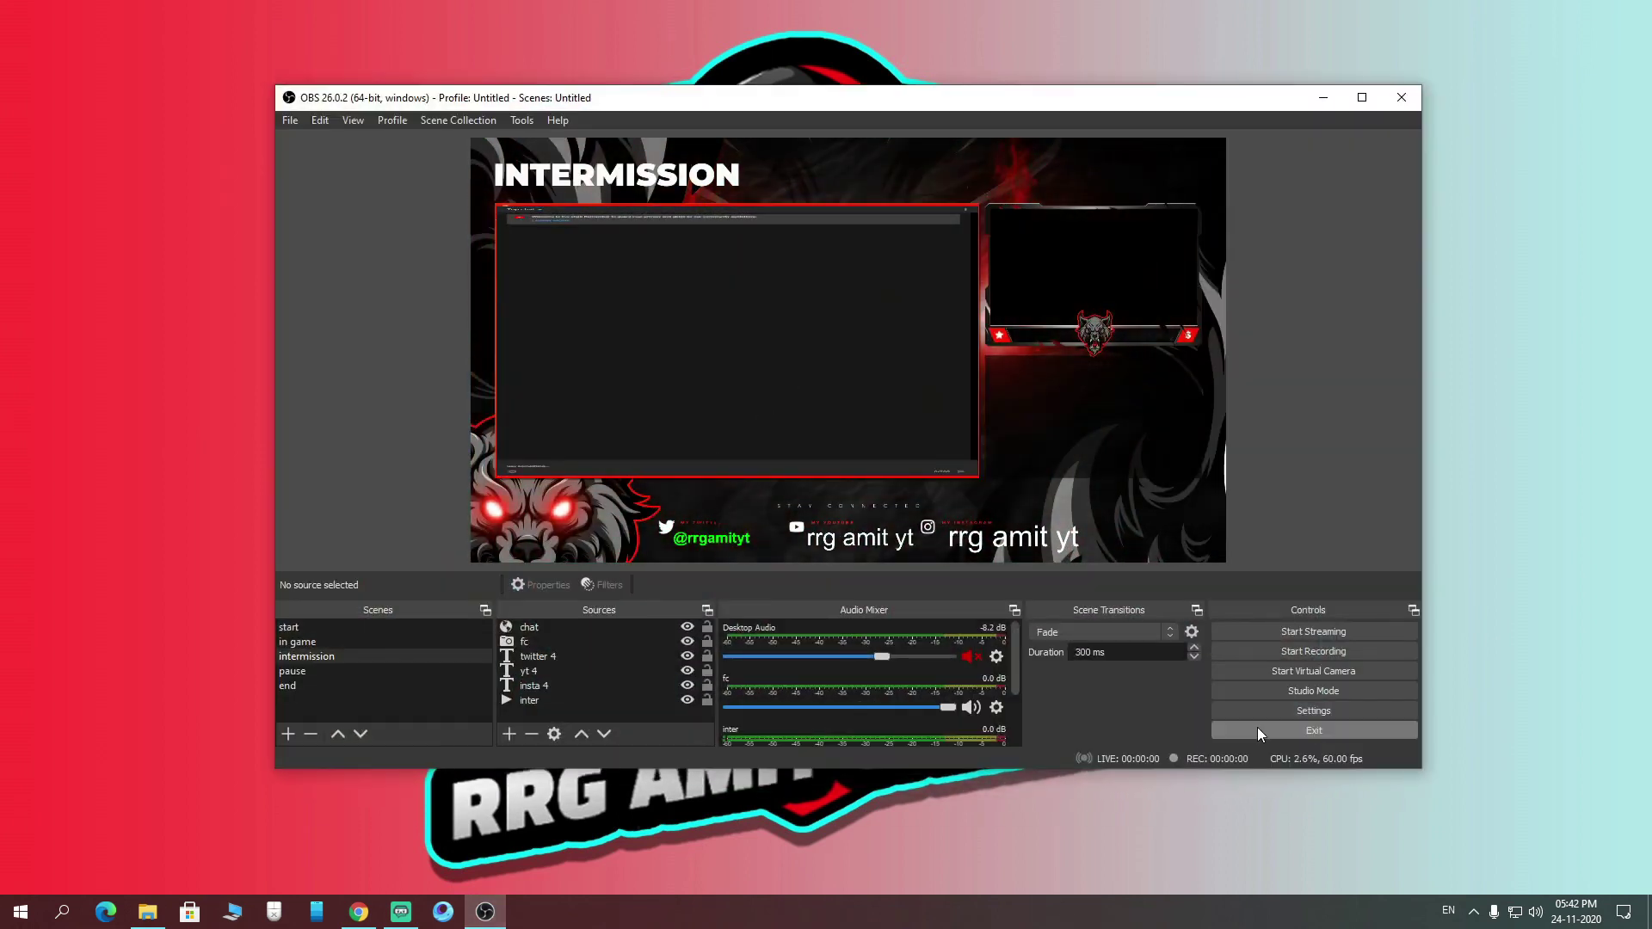
pyautogui.click(1297, 718)
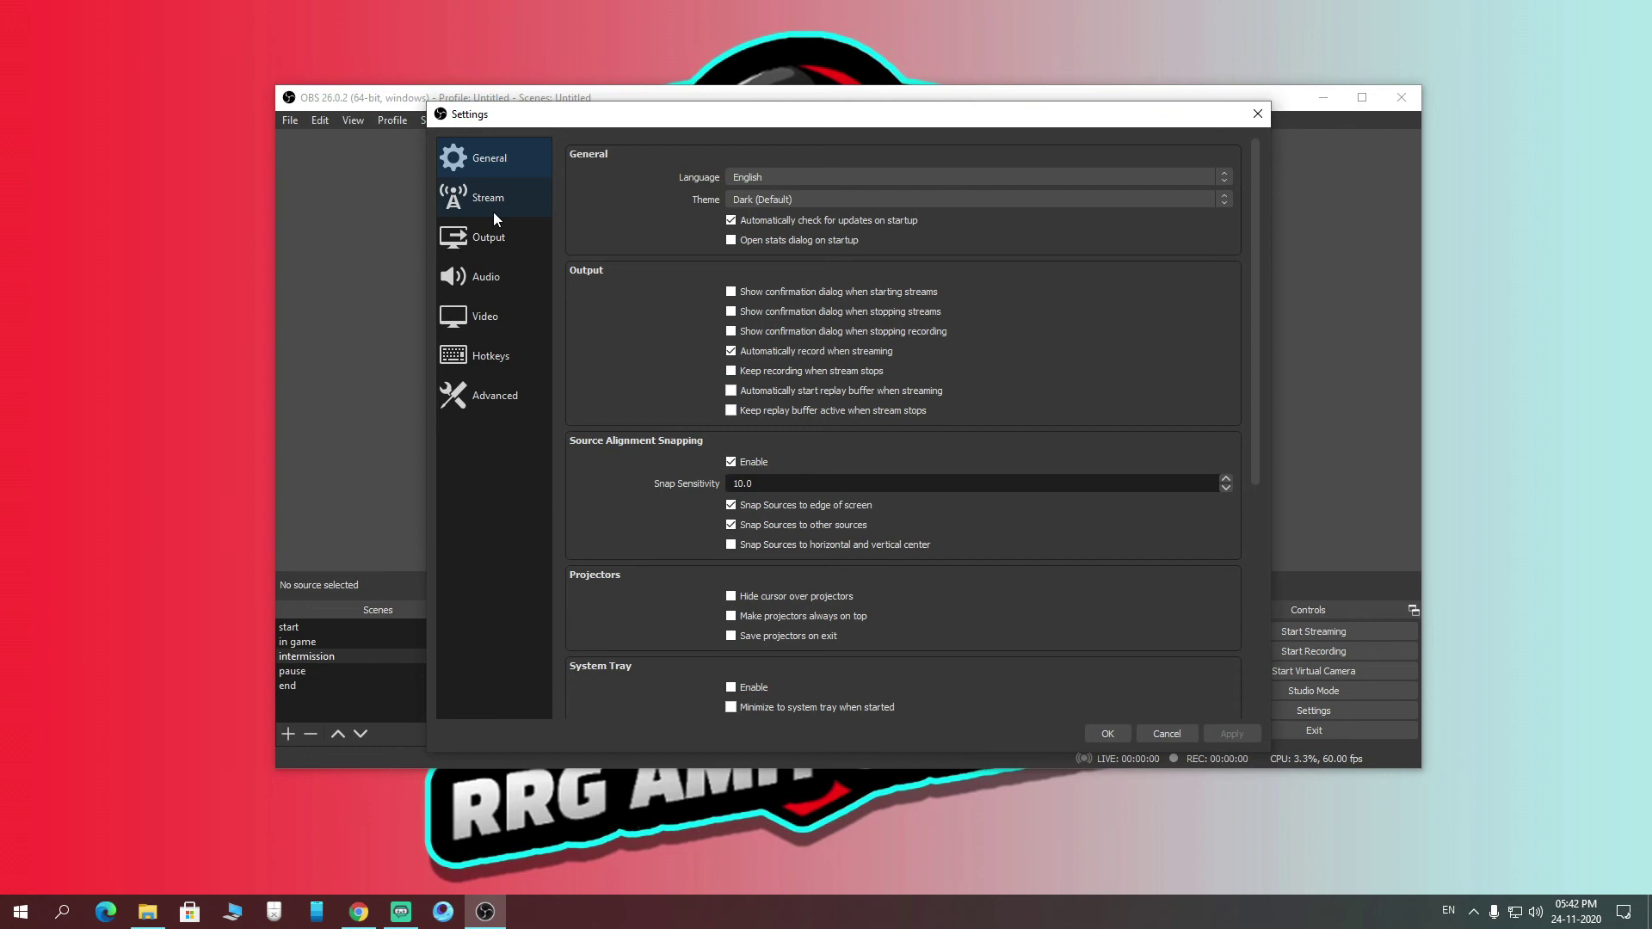
pyautogui.click(484, 243)
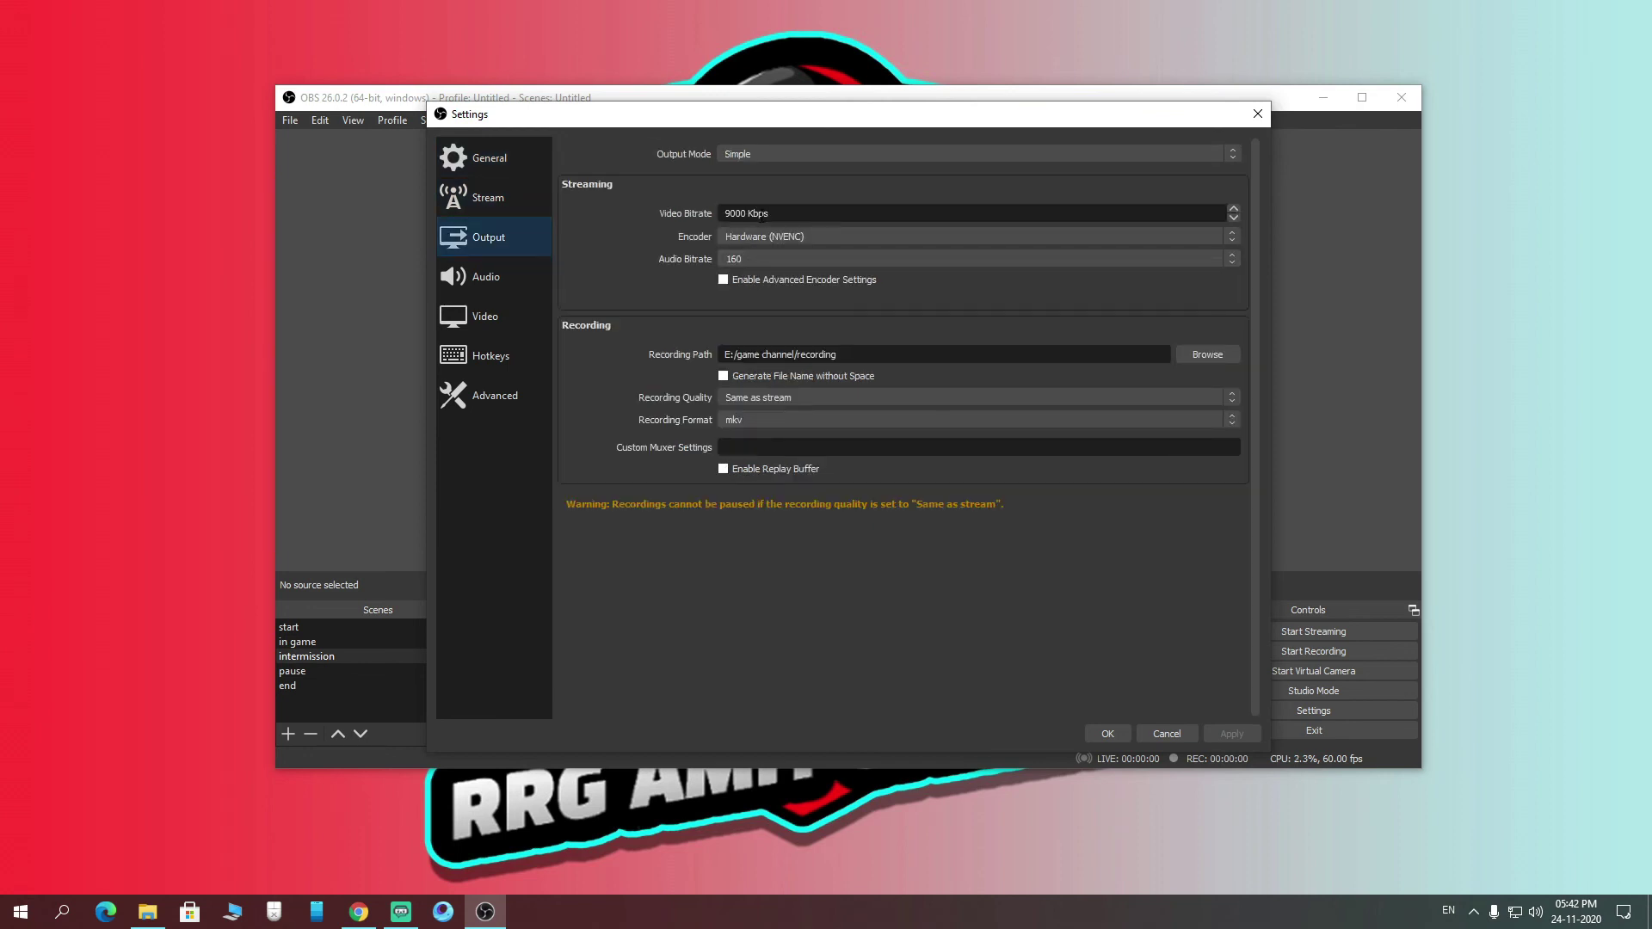
# Check the available streaming encoders and the recording folder selection, keeping the Hardware (NVENC) encoder and the existing path.
pyautogui.click(752, 239)
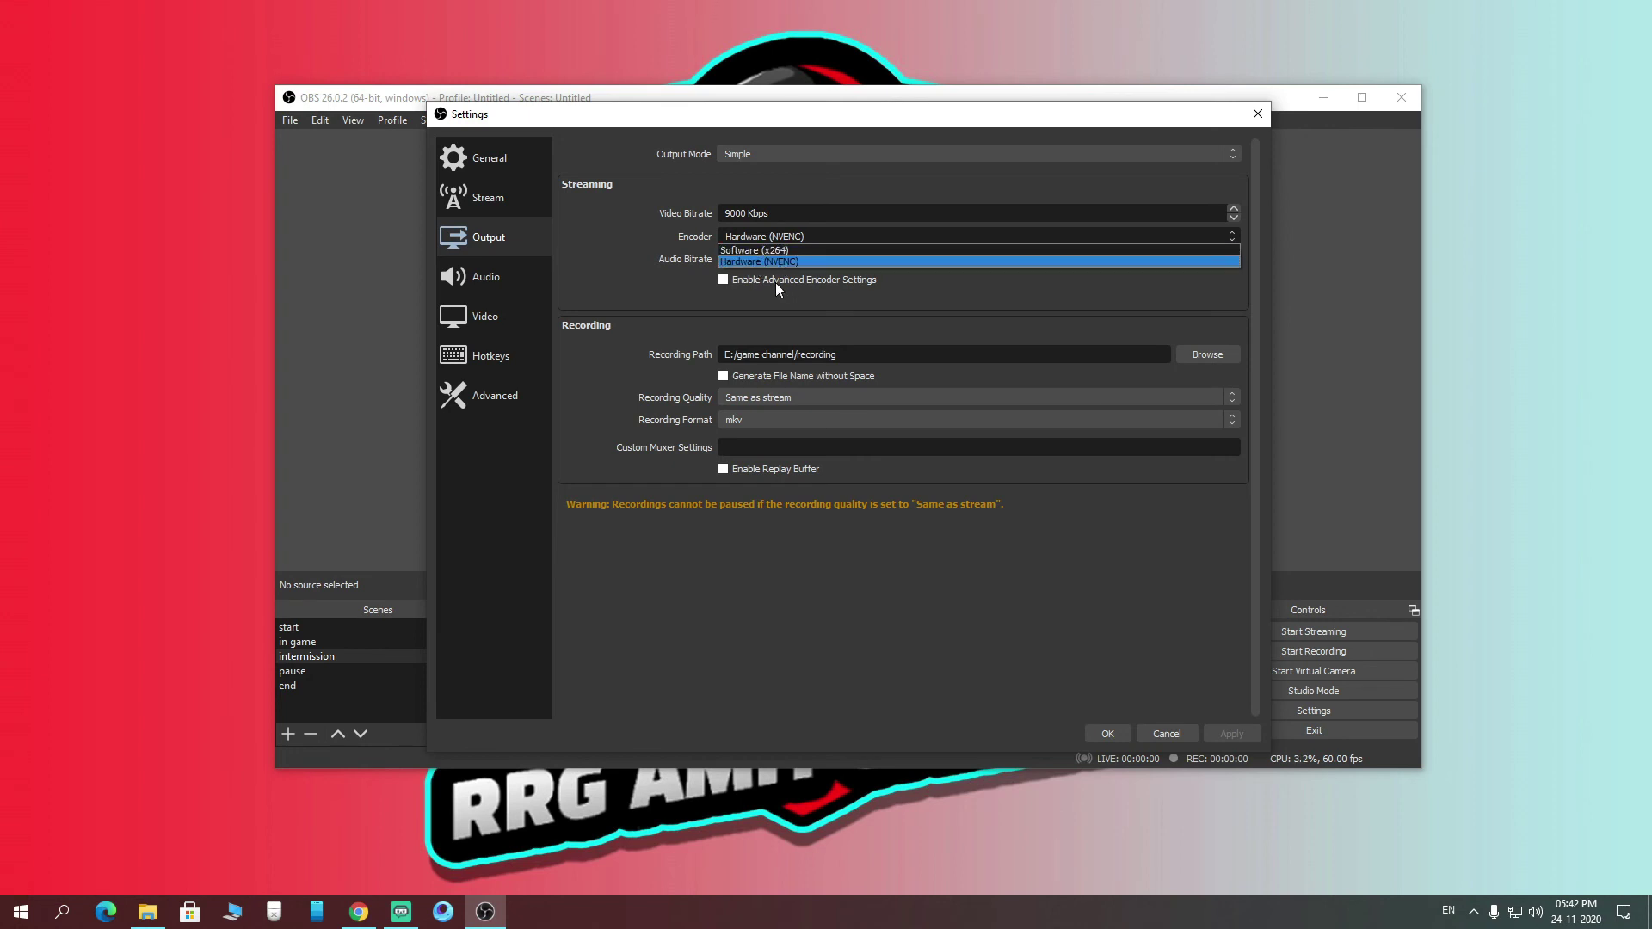
pyautogui.click(766, 303)
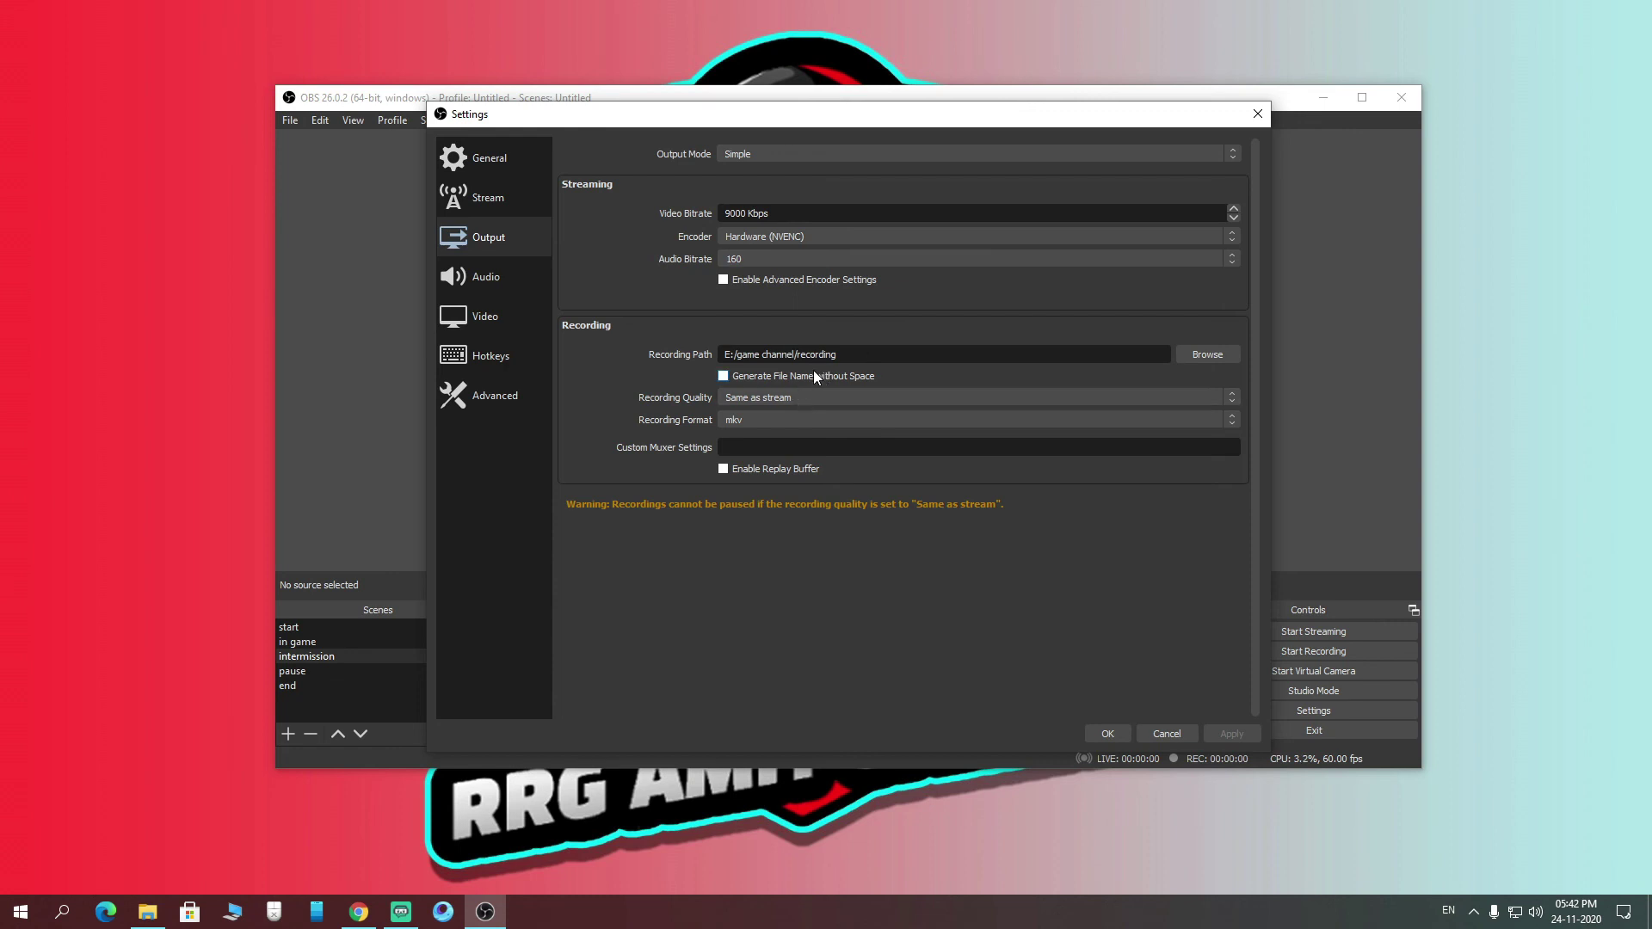
pyautogui.click(1207, 354)
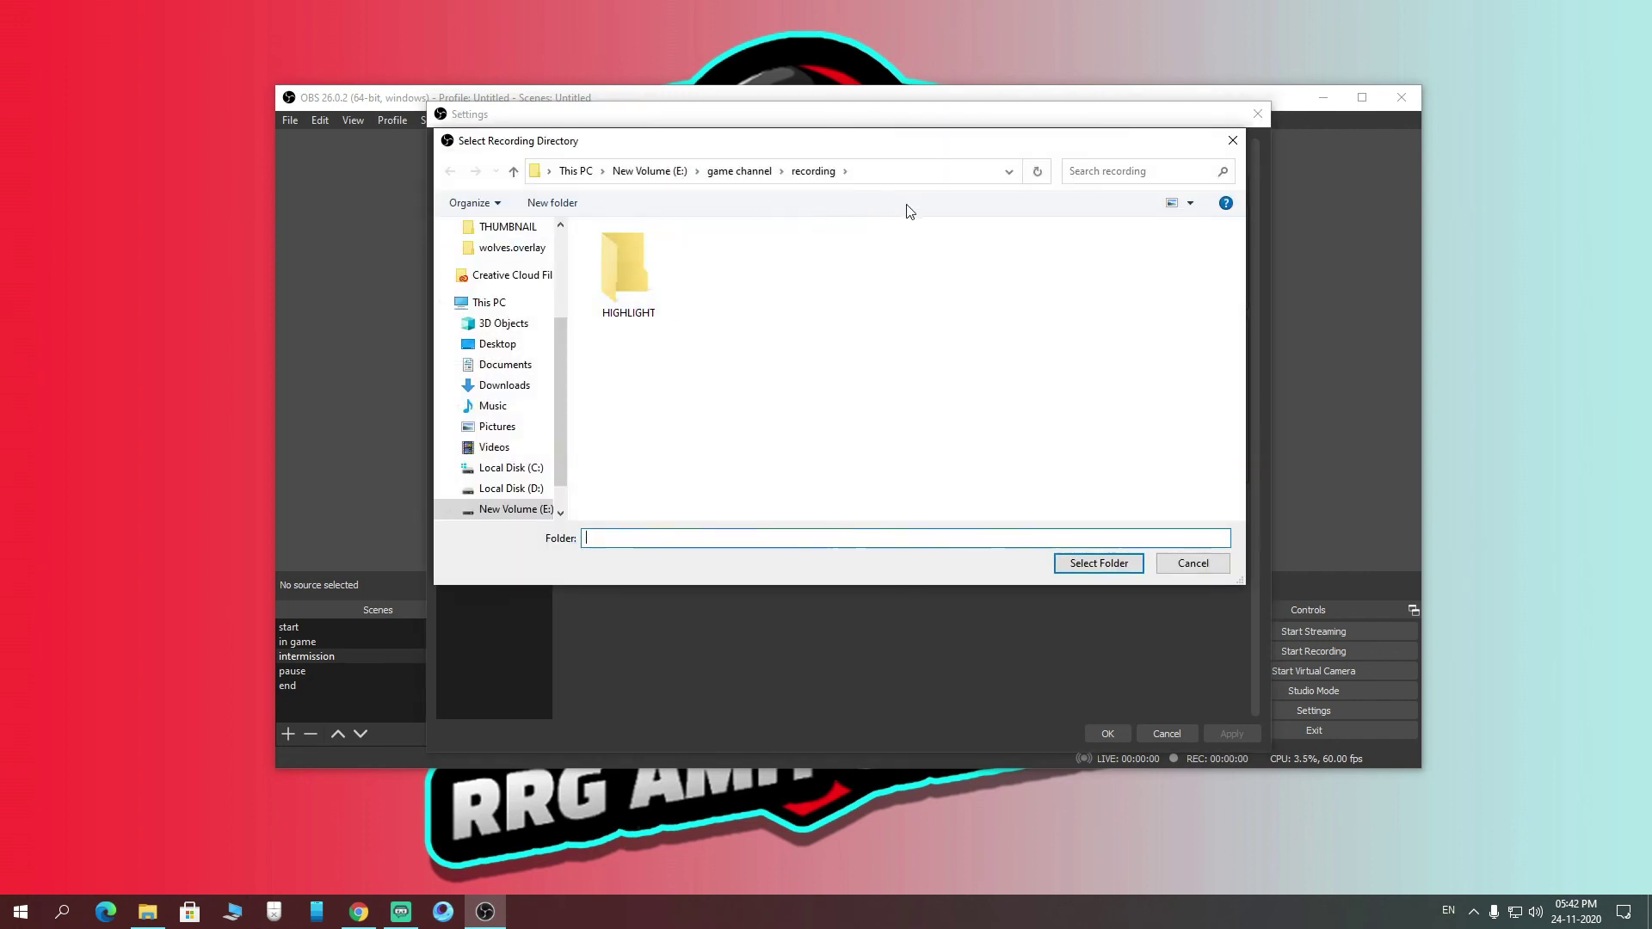
pyautogui.click(1191, 563)
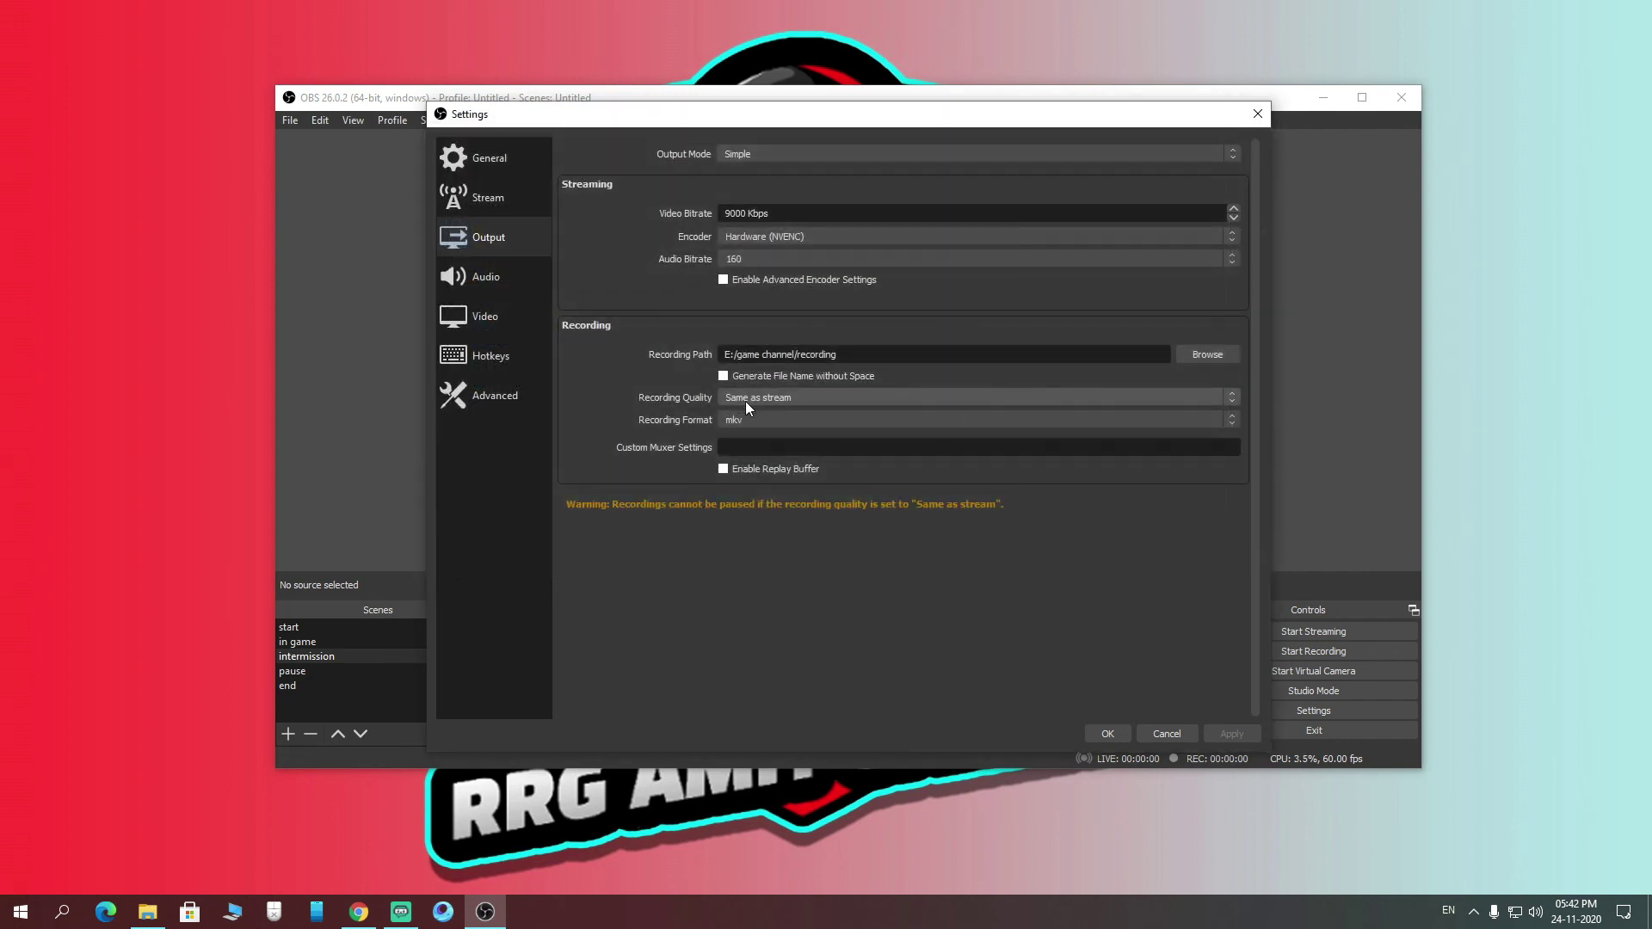
# Choose Same as stream as the recording quality and mkv as the recording format.
pyautogui.click(794, 396)
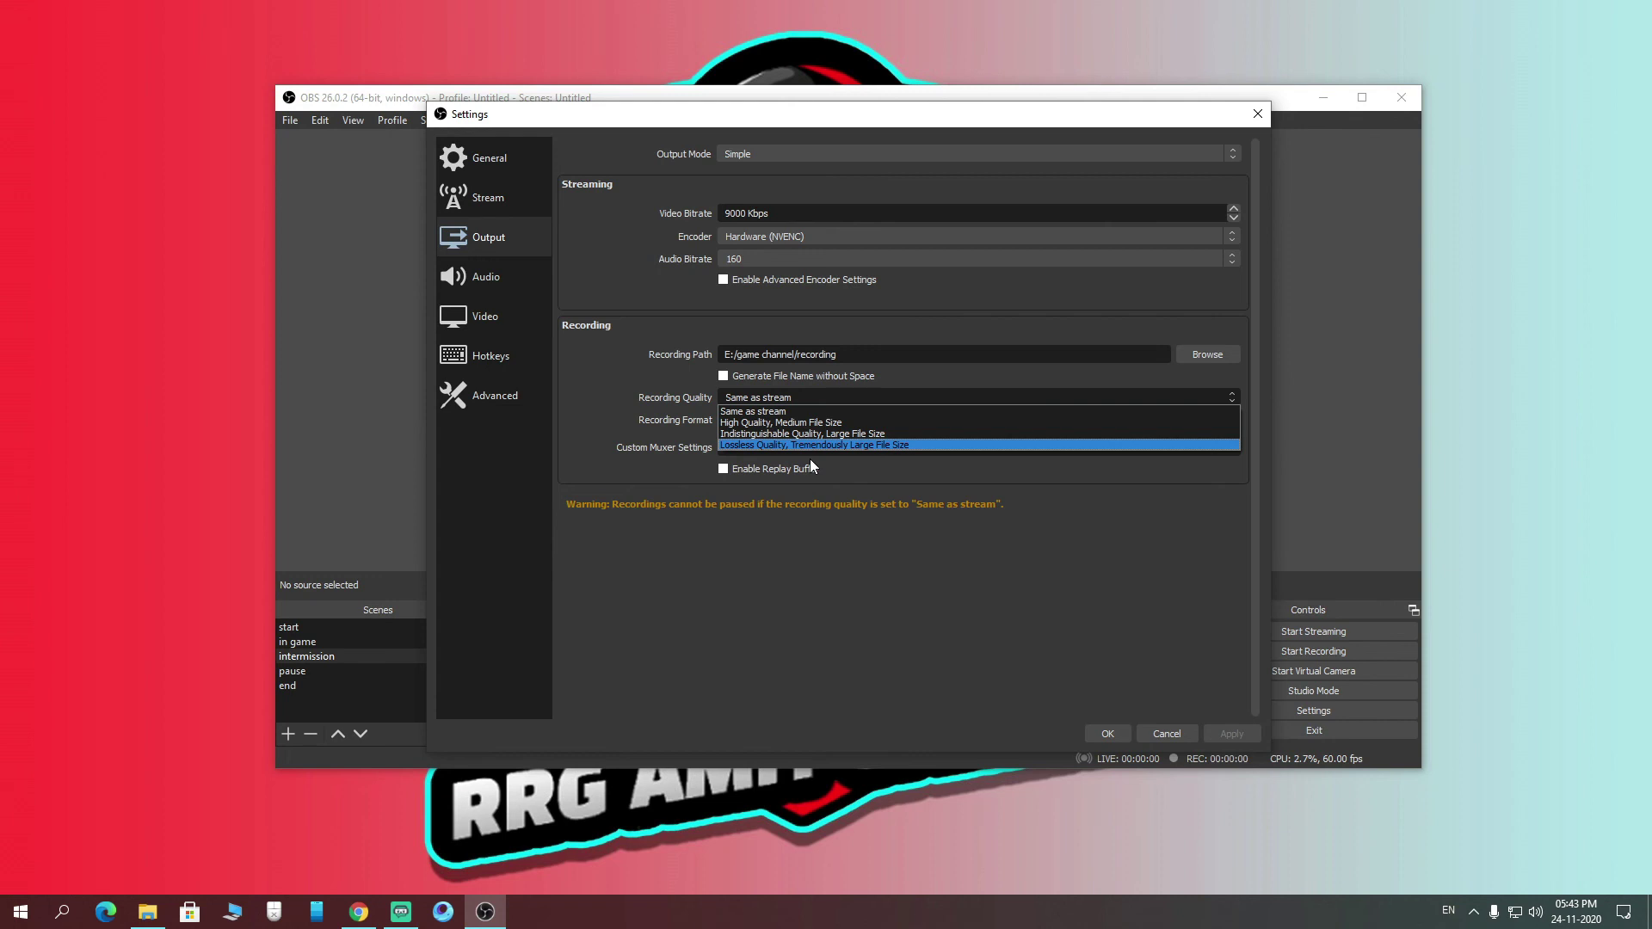
pyautogui.click(789, 413)
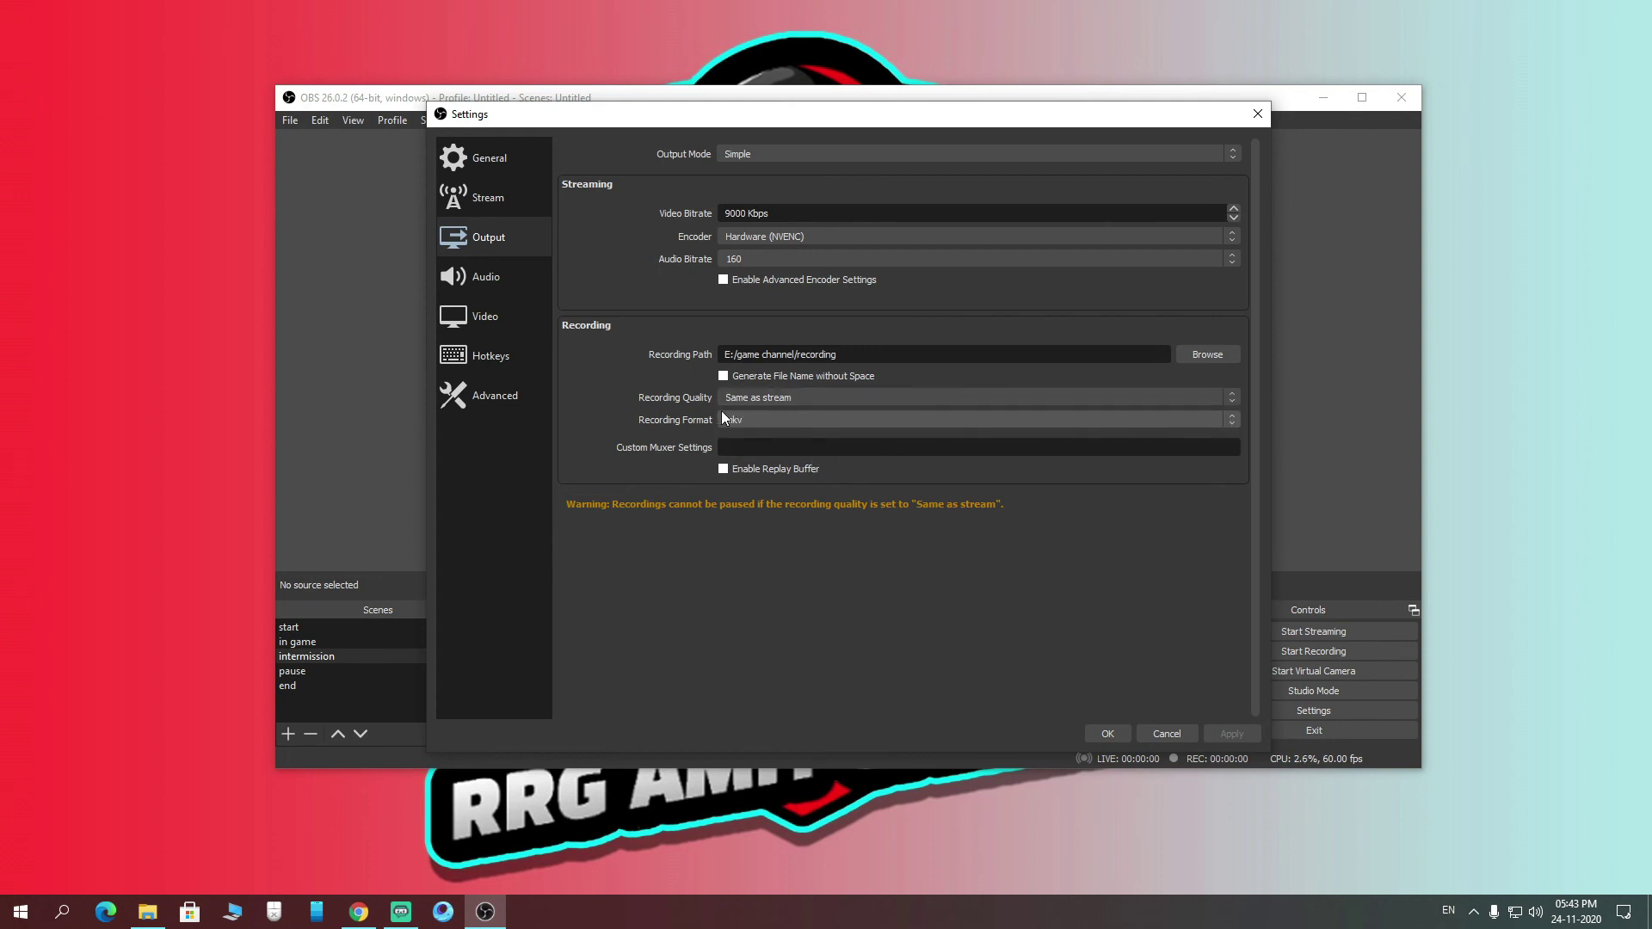
pyautogui.click(786, 427)
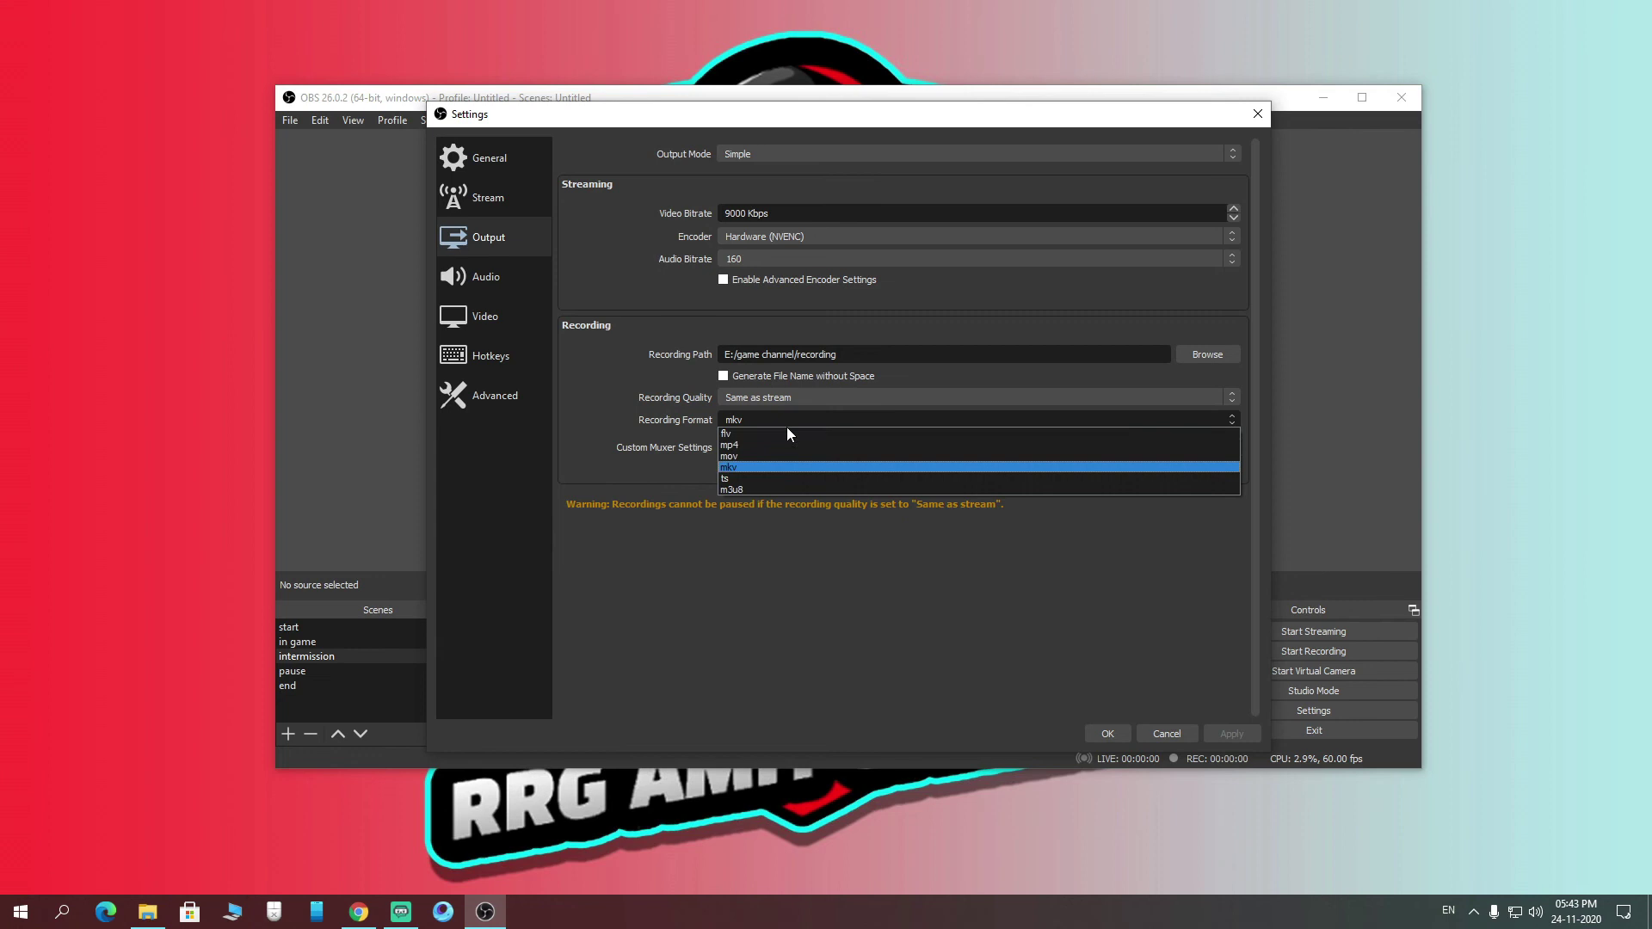
pyautogui.click(762, 465)
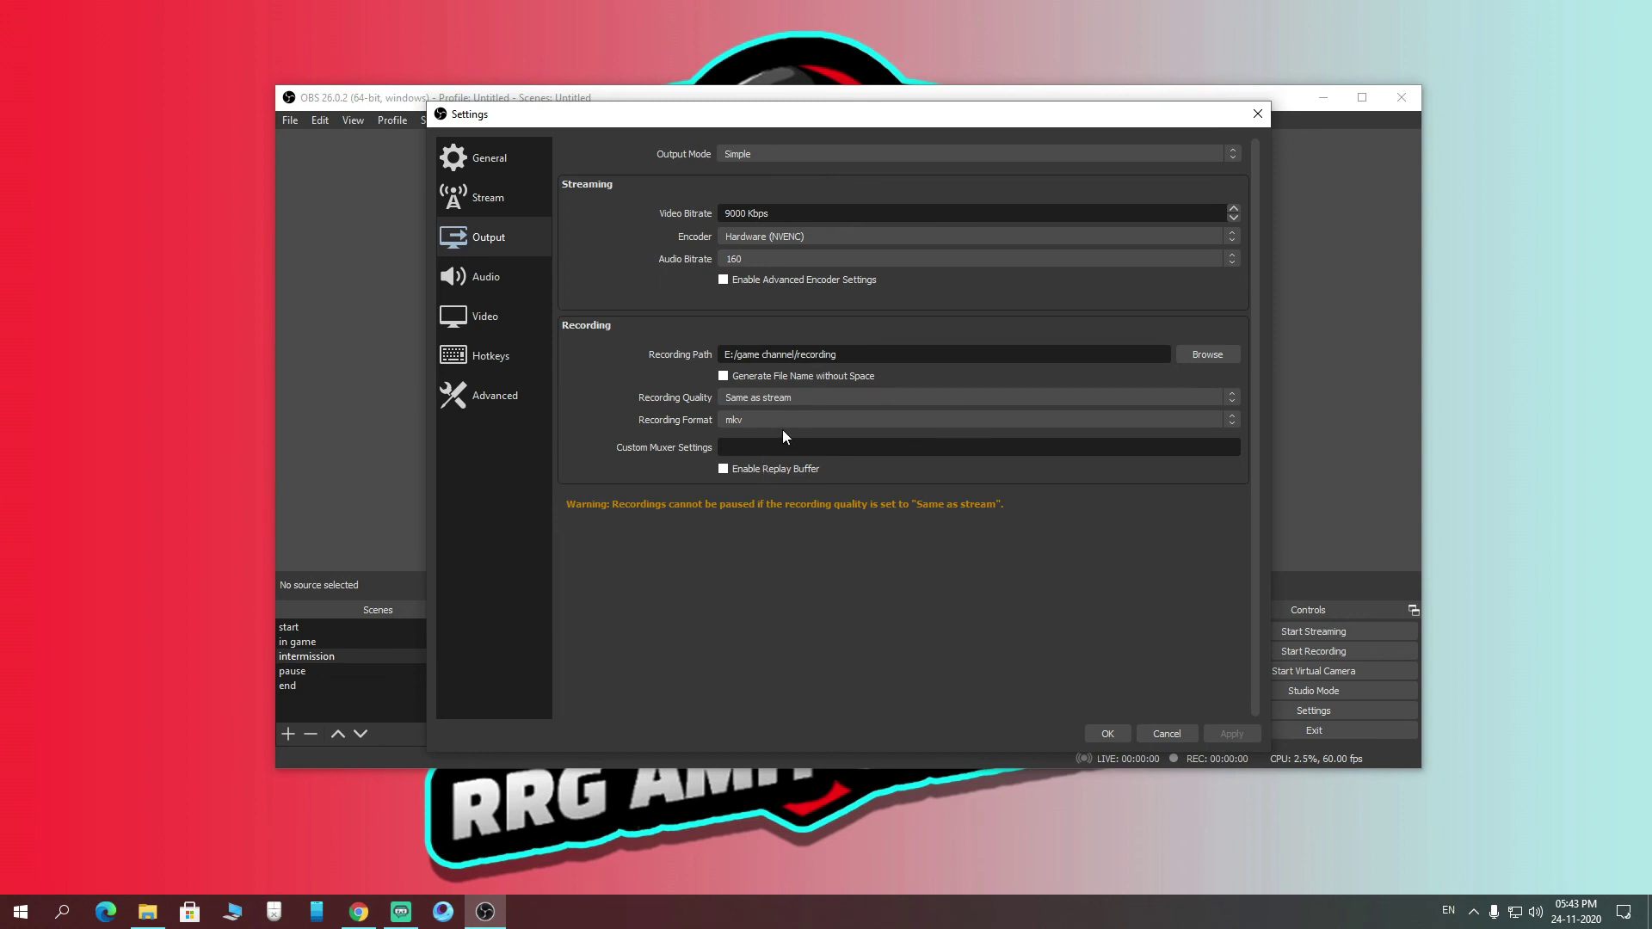
# In the Audio settings, choose Microphone (USB Condenser Microphone) as the Mic/Auxiliary Audio device.
pyautogui.click(502, 272)
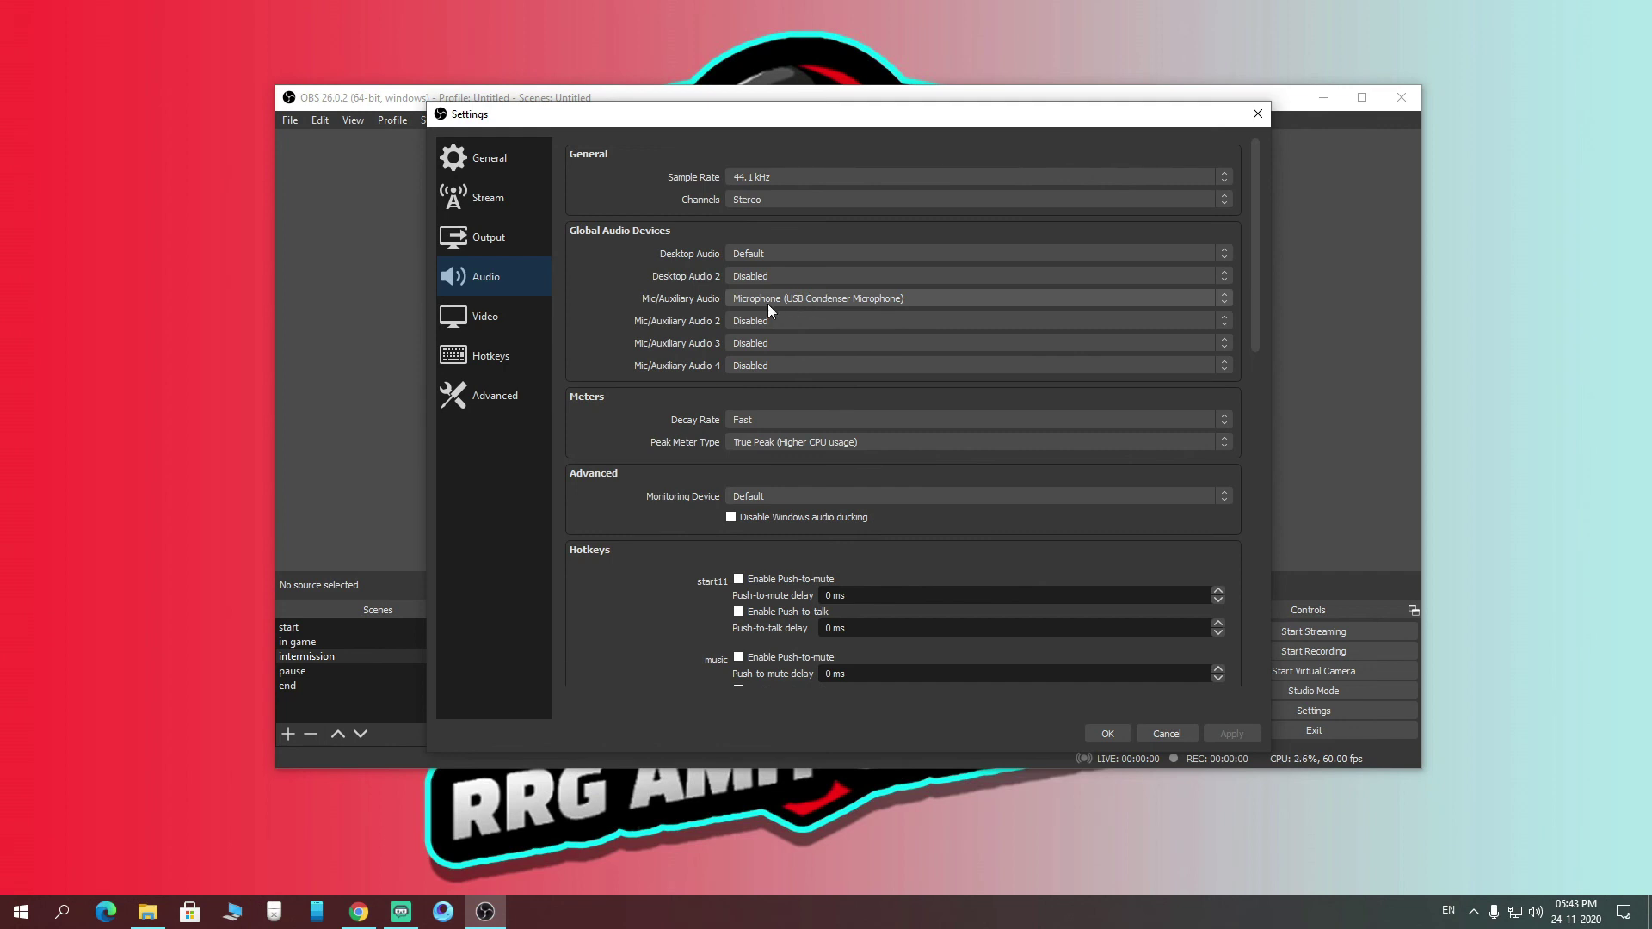
pyautogui.click(850, 299)
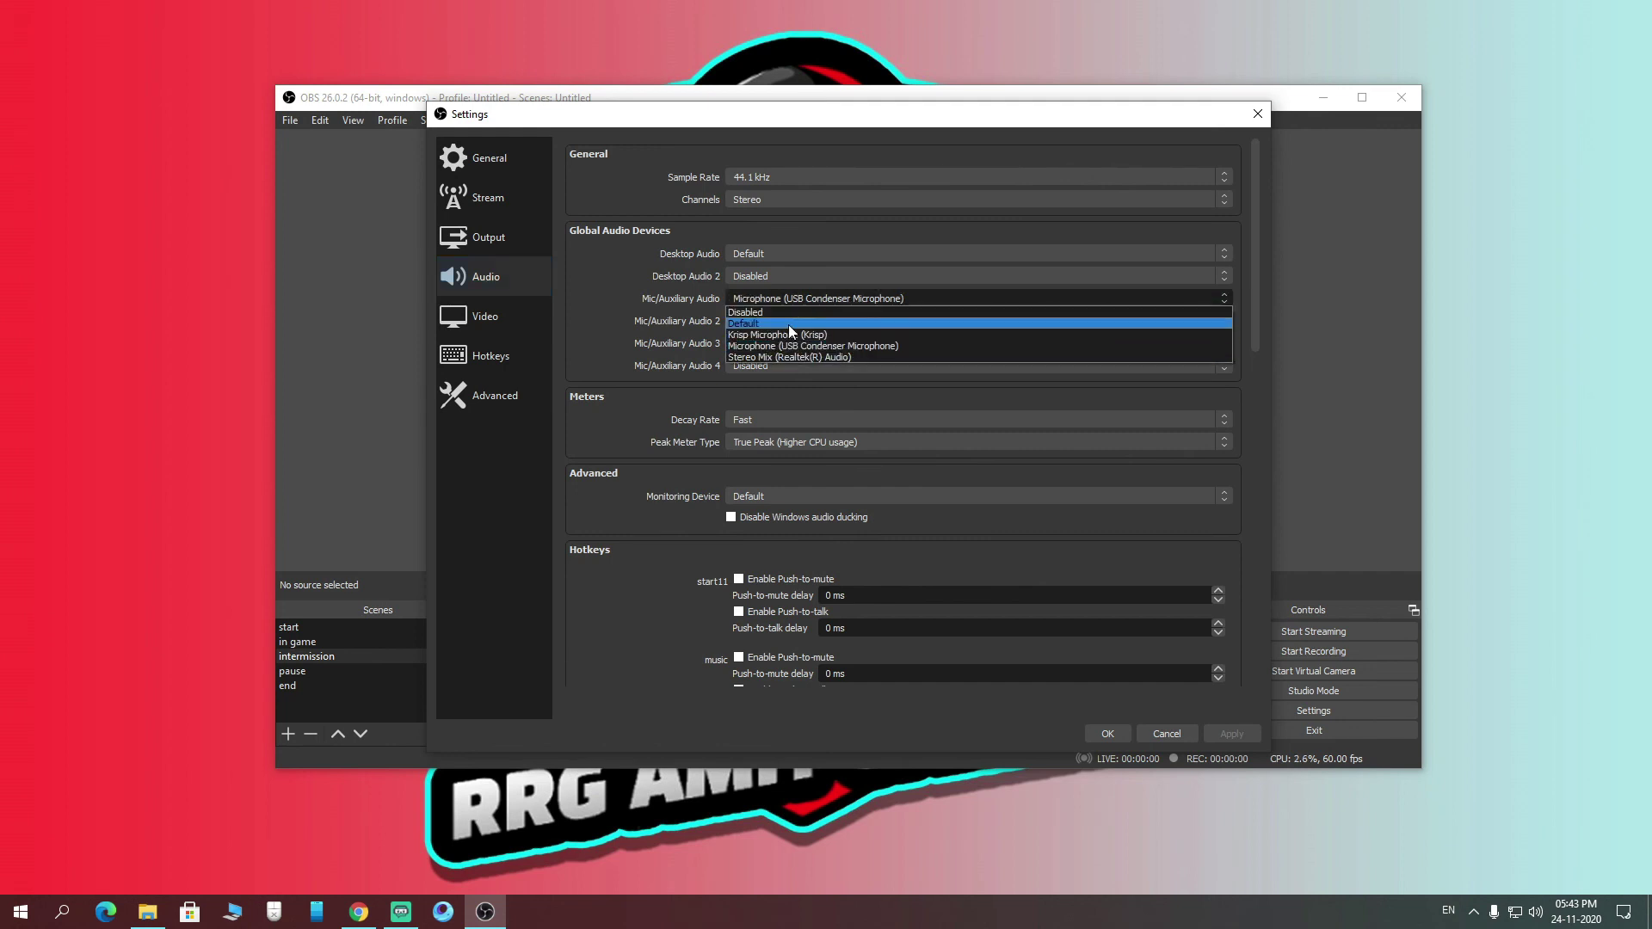
pyautogui.press('Escape')
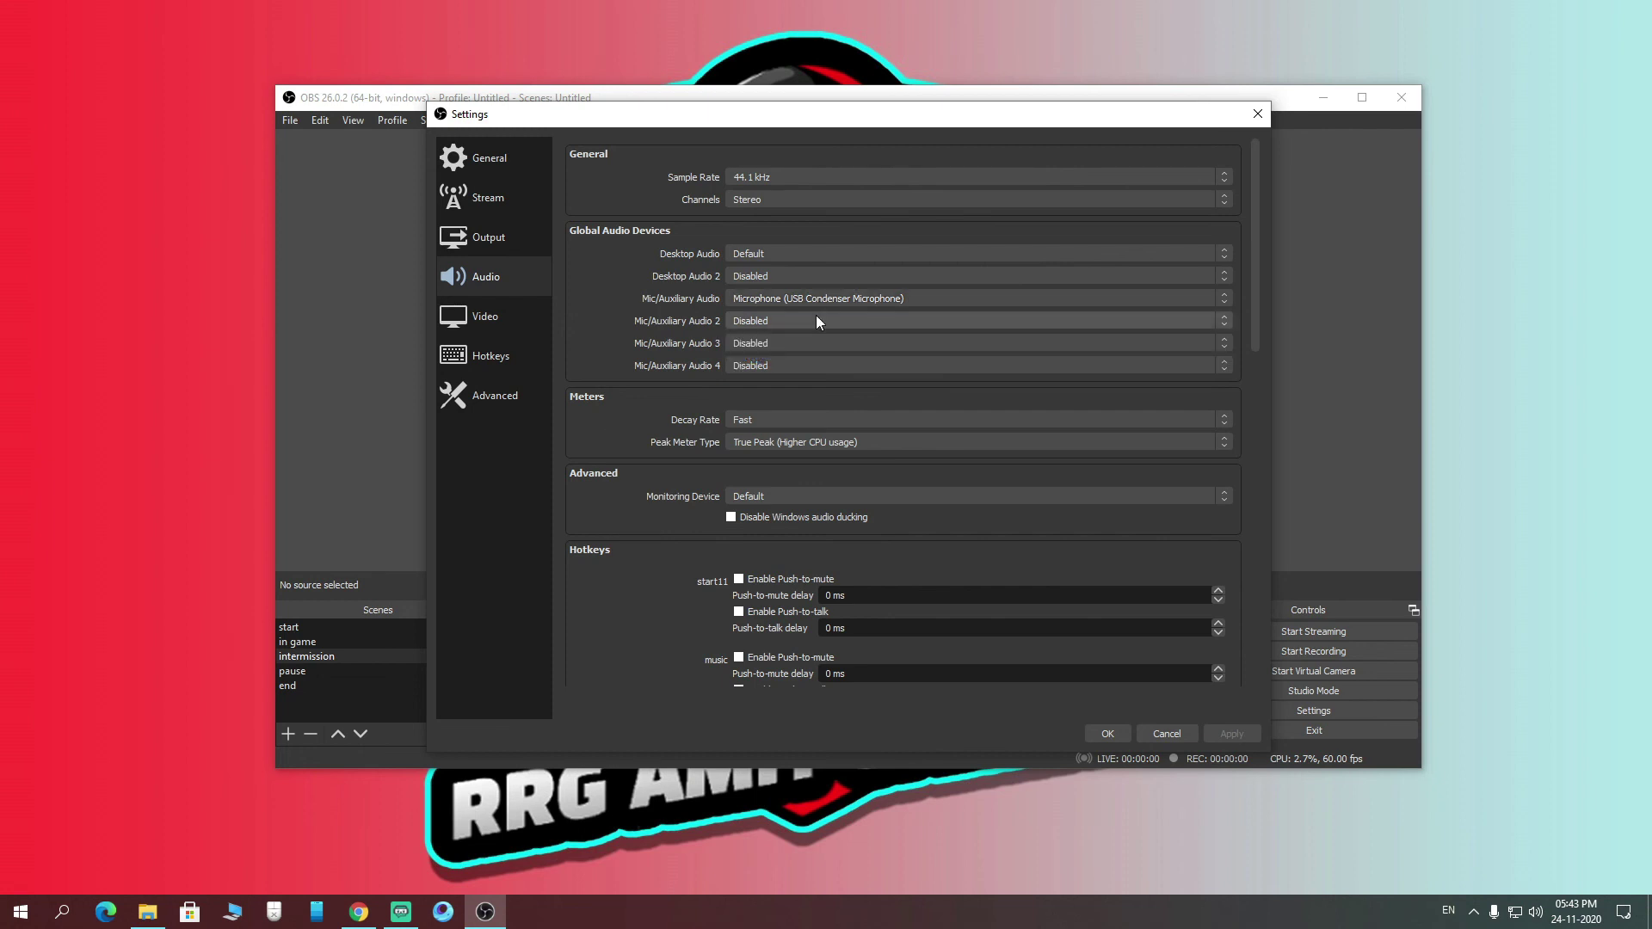
pyautogui.click(817, 298)
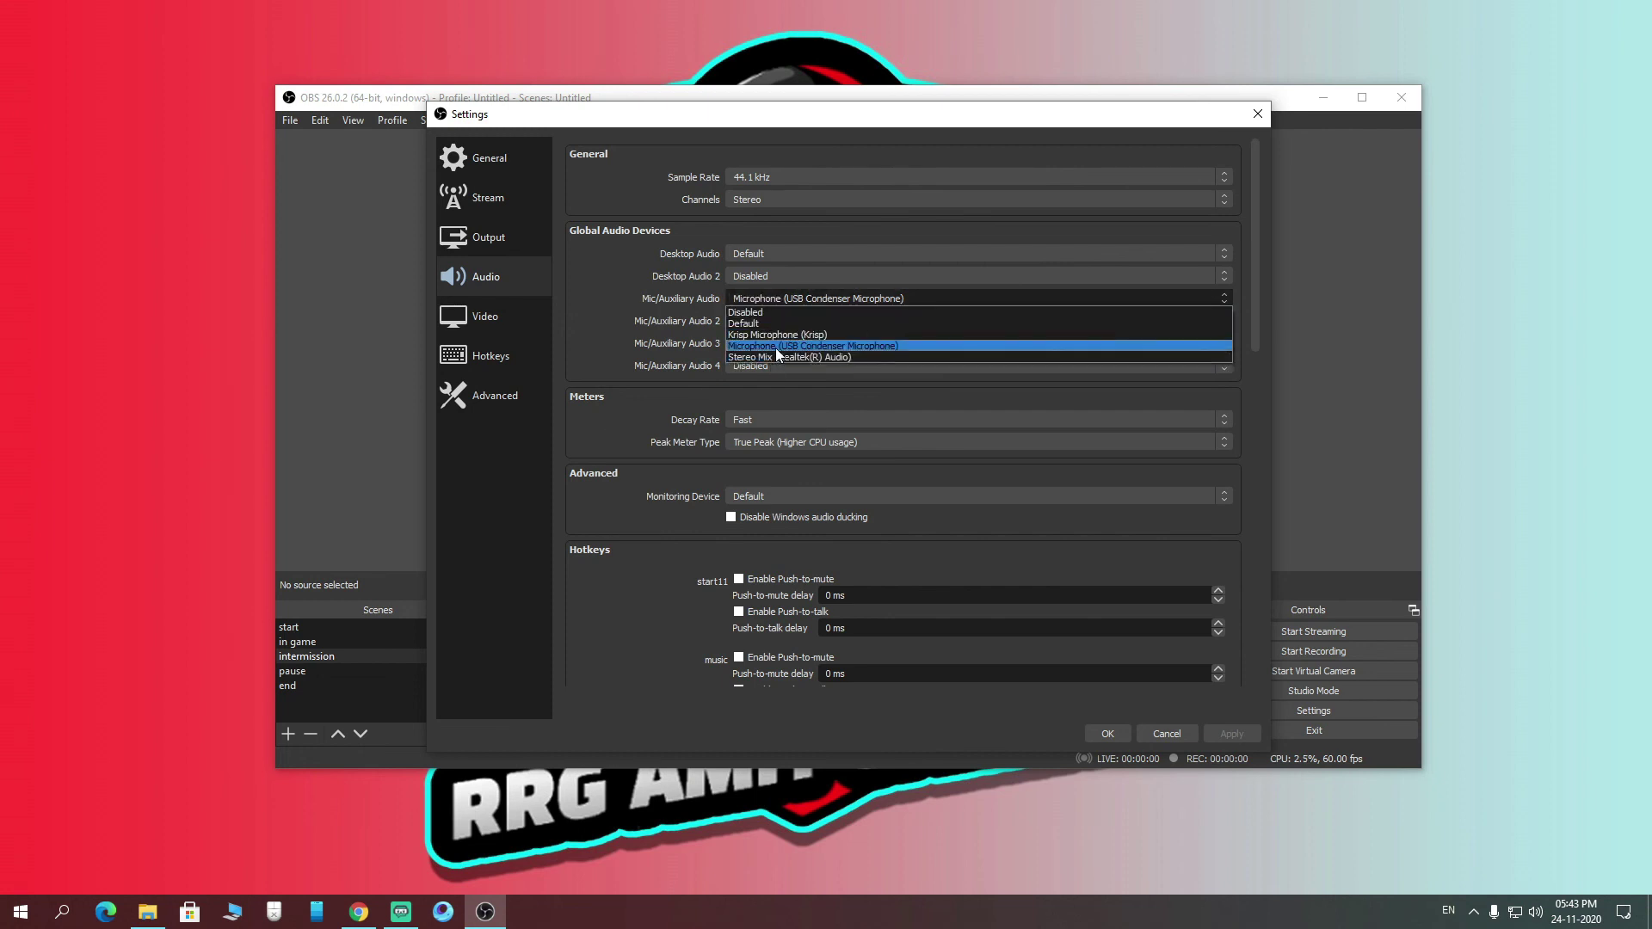
pyautogui.click(876, 344)
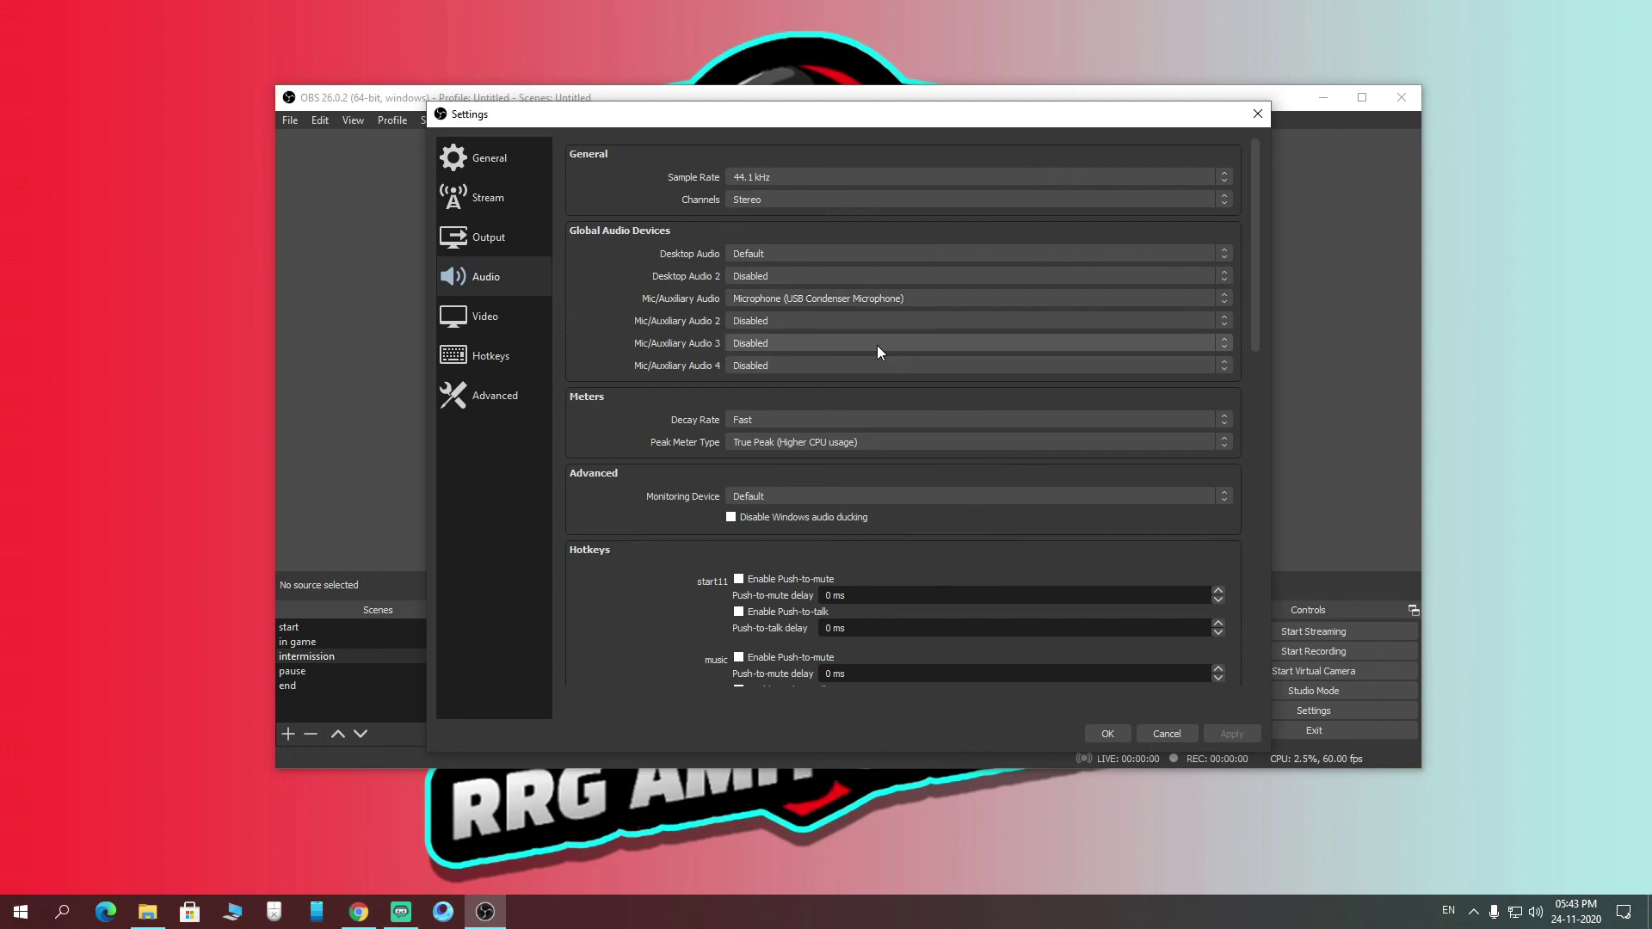
pyautogui.click(864, 296)
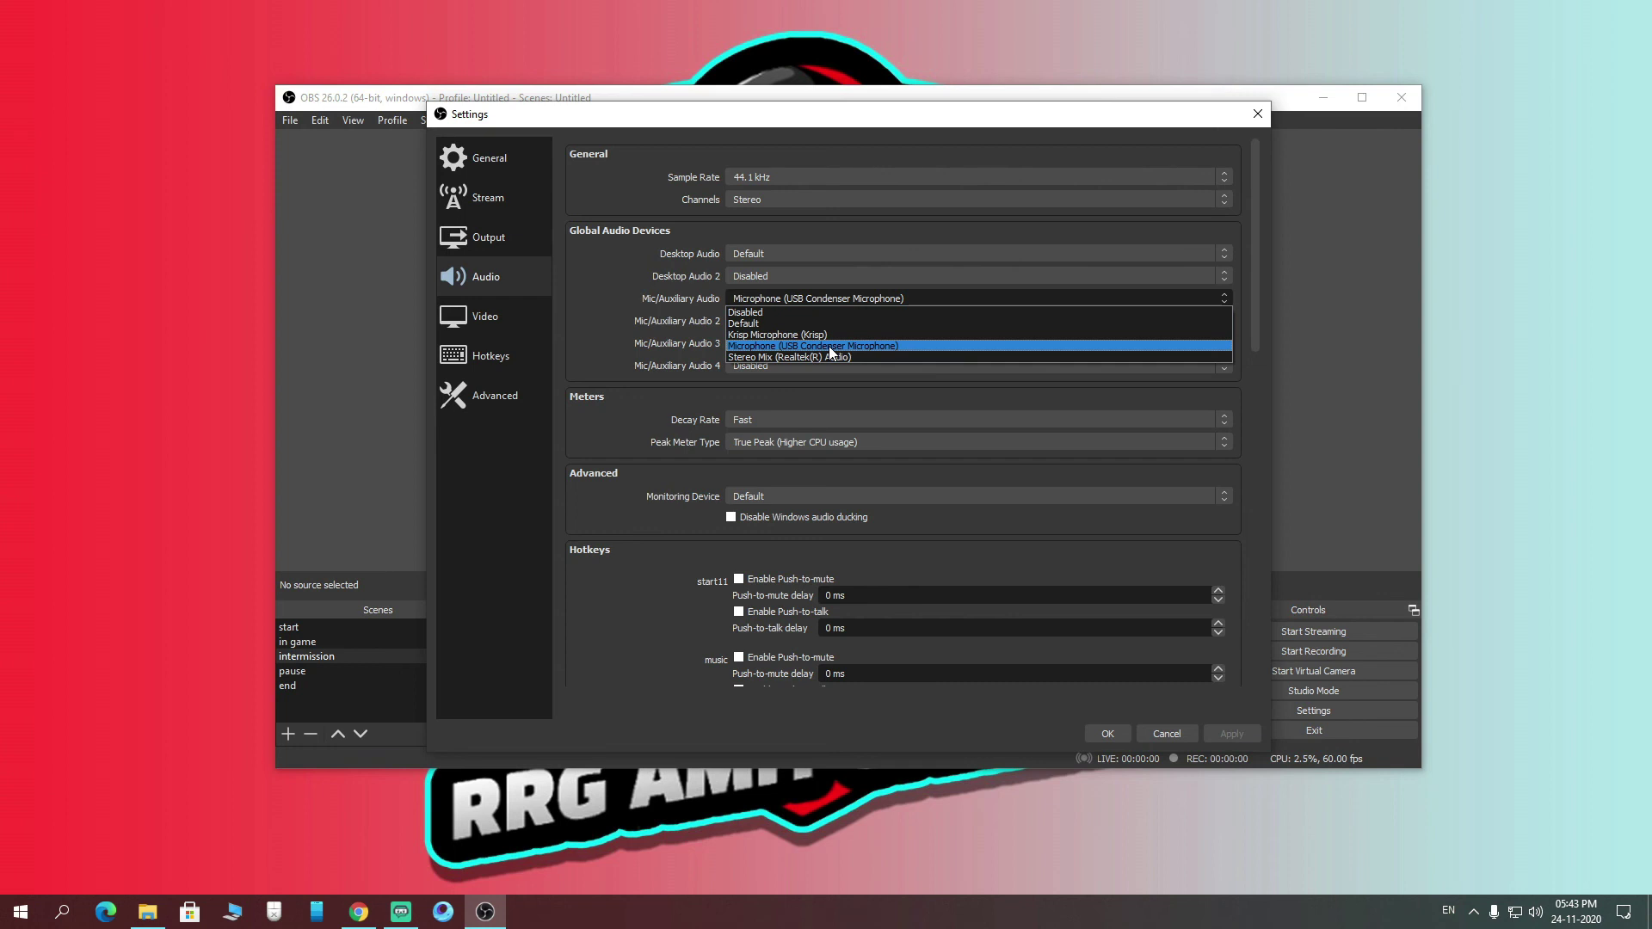
pyautogui.click(829, 346)
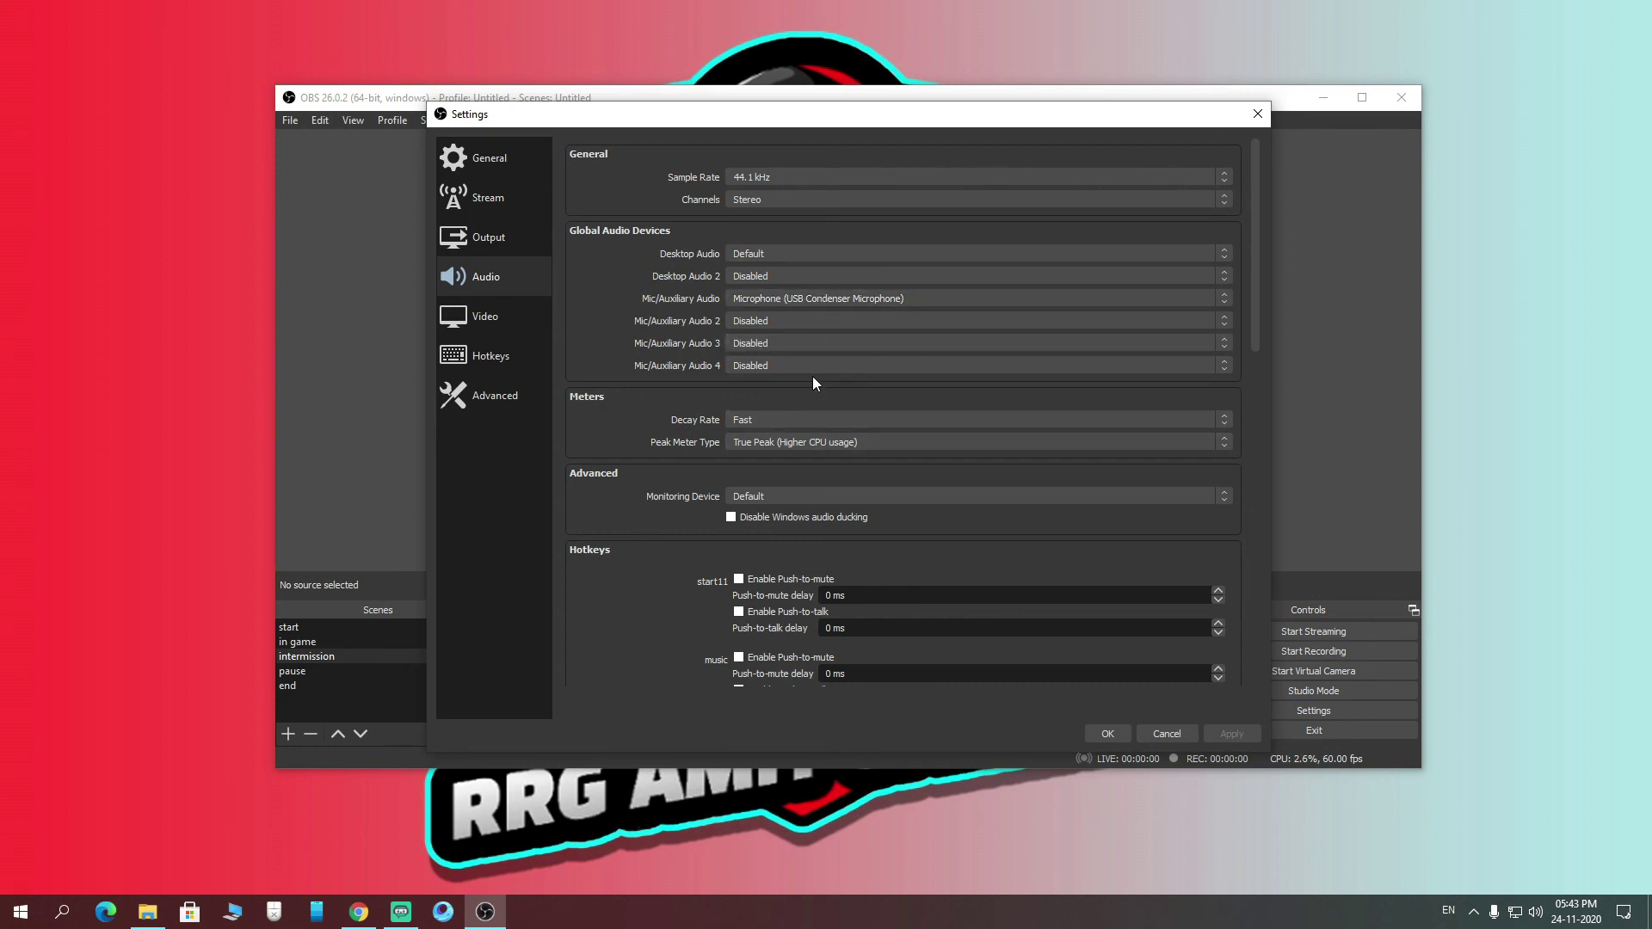
pyautogui.scroll(-3, 865, 511)
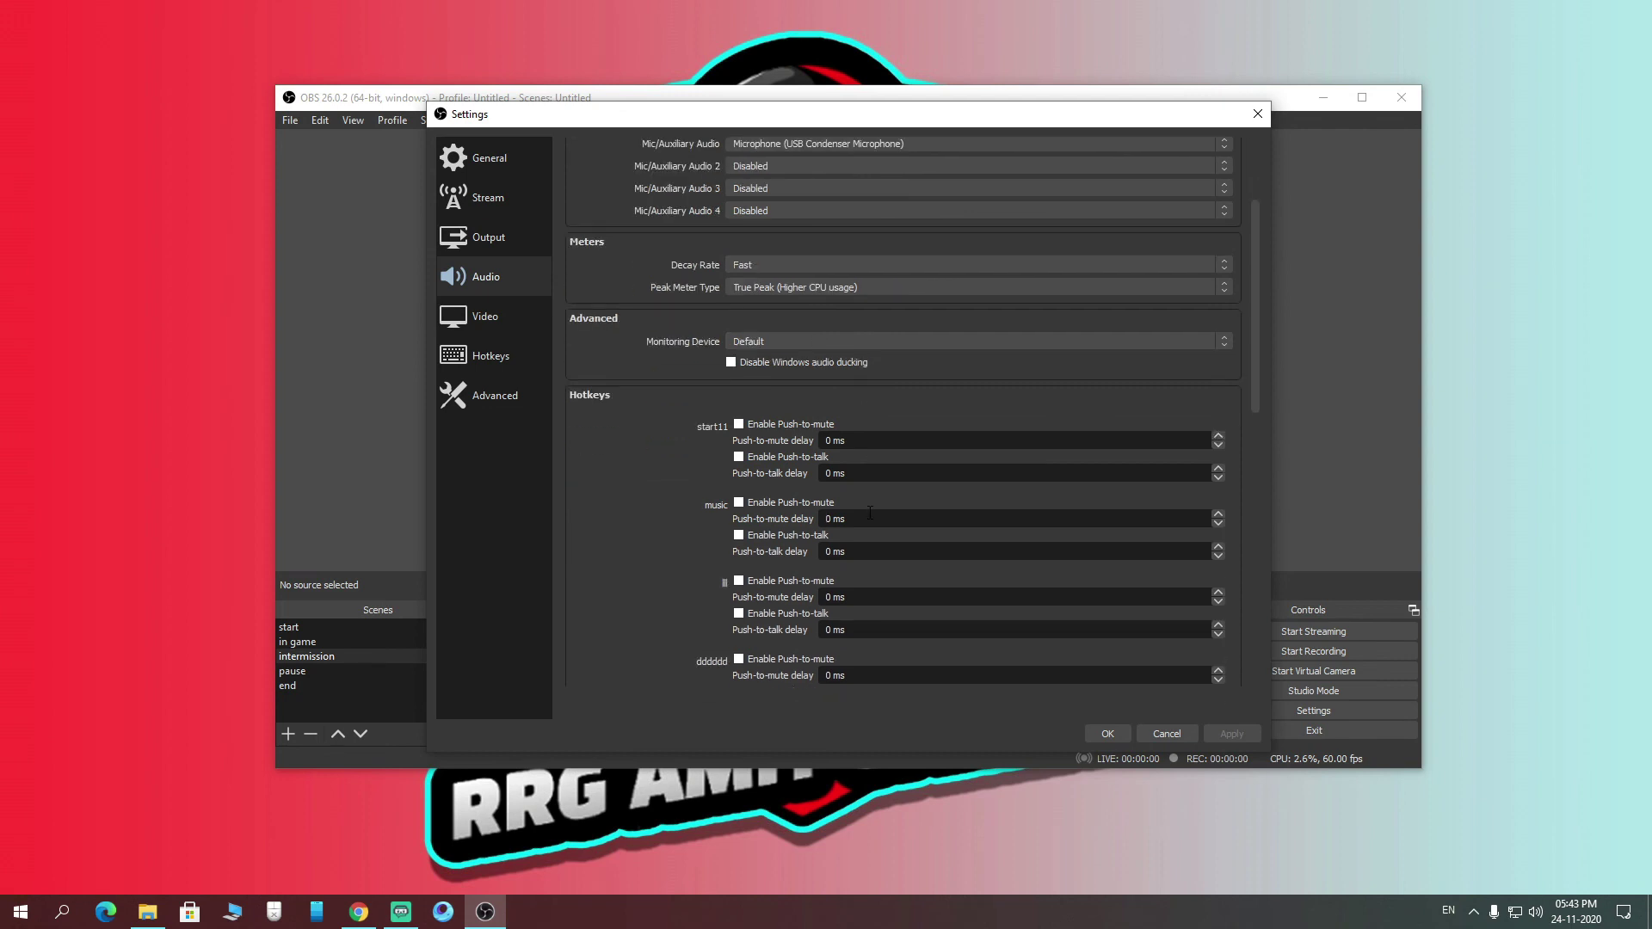
# Review the base canvas resolution and the available output resolutions in the Video settings.
pyautogui.click(462, 324)
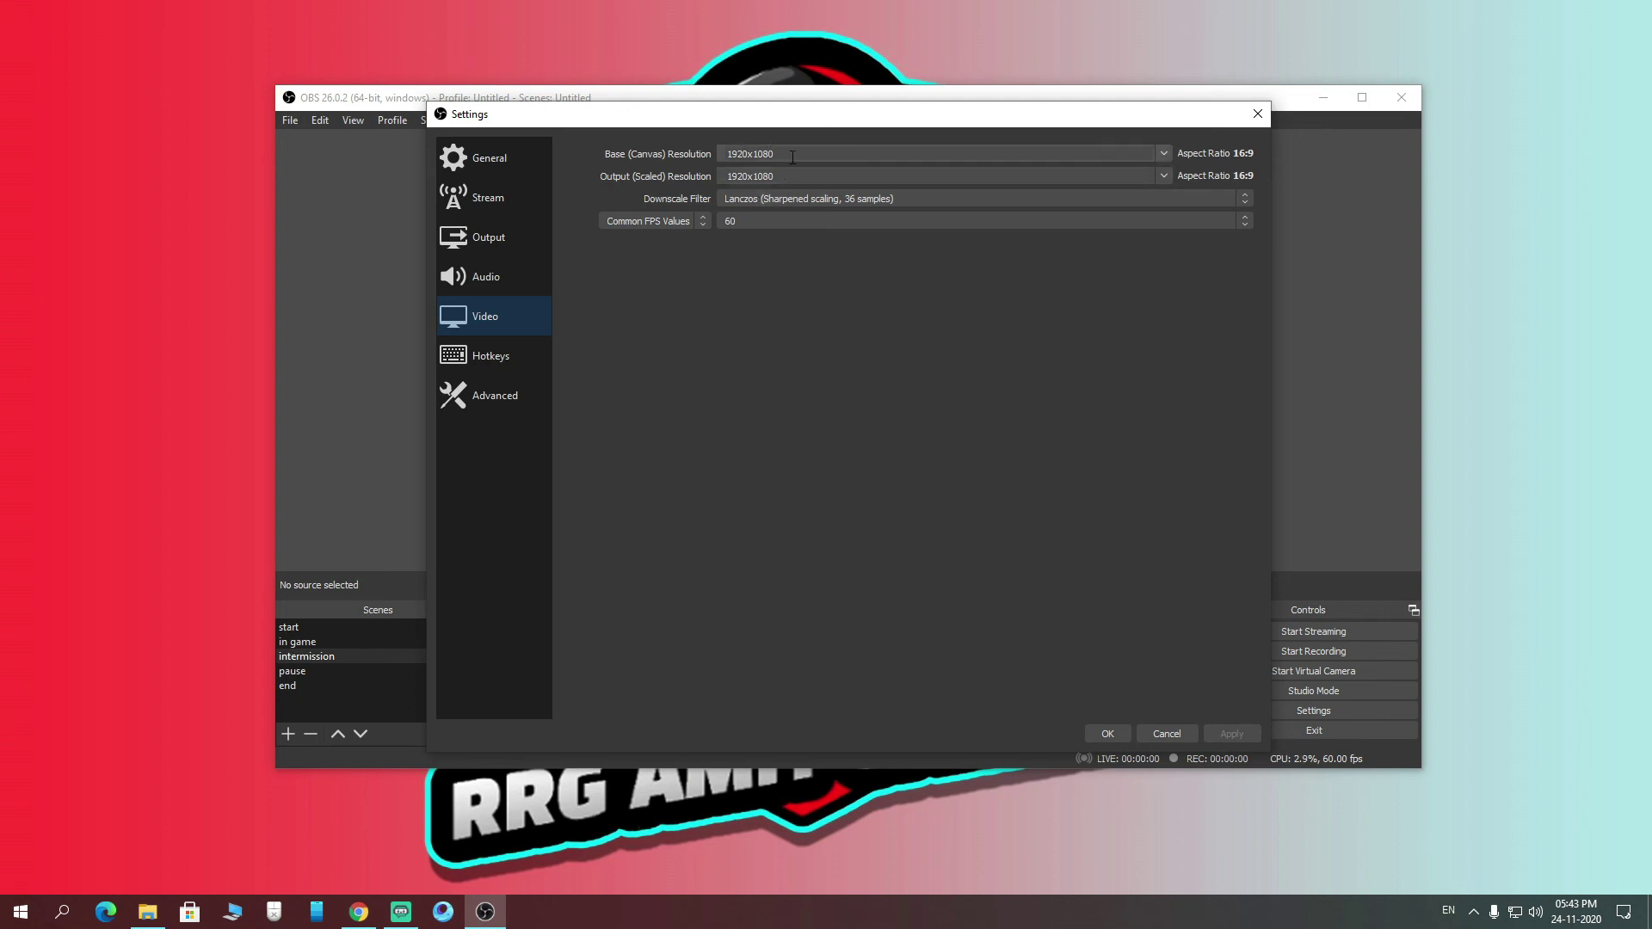
pyautogui.moveTo(781, 154); pyautogui.dragTo(664, 156)
pyautogui.click(797, 156)
pyautogui.click(1162, 178)
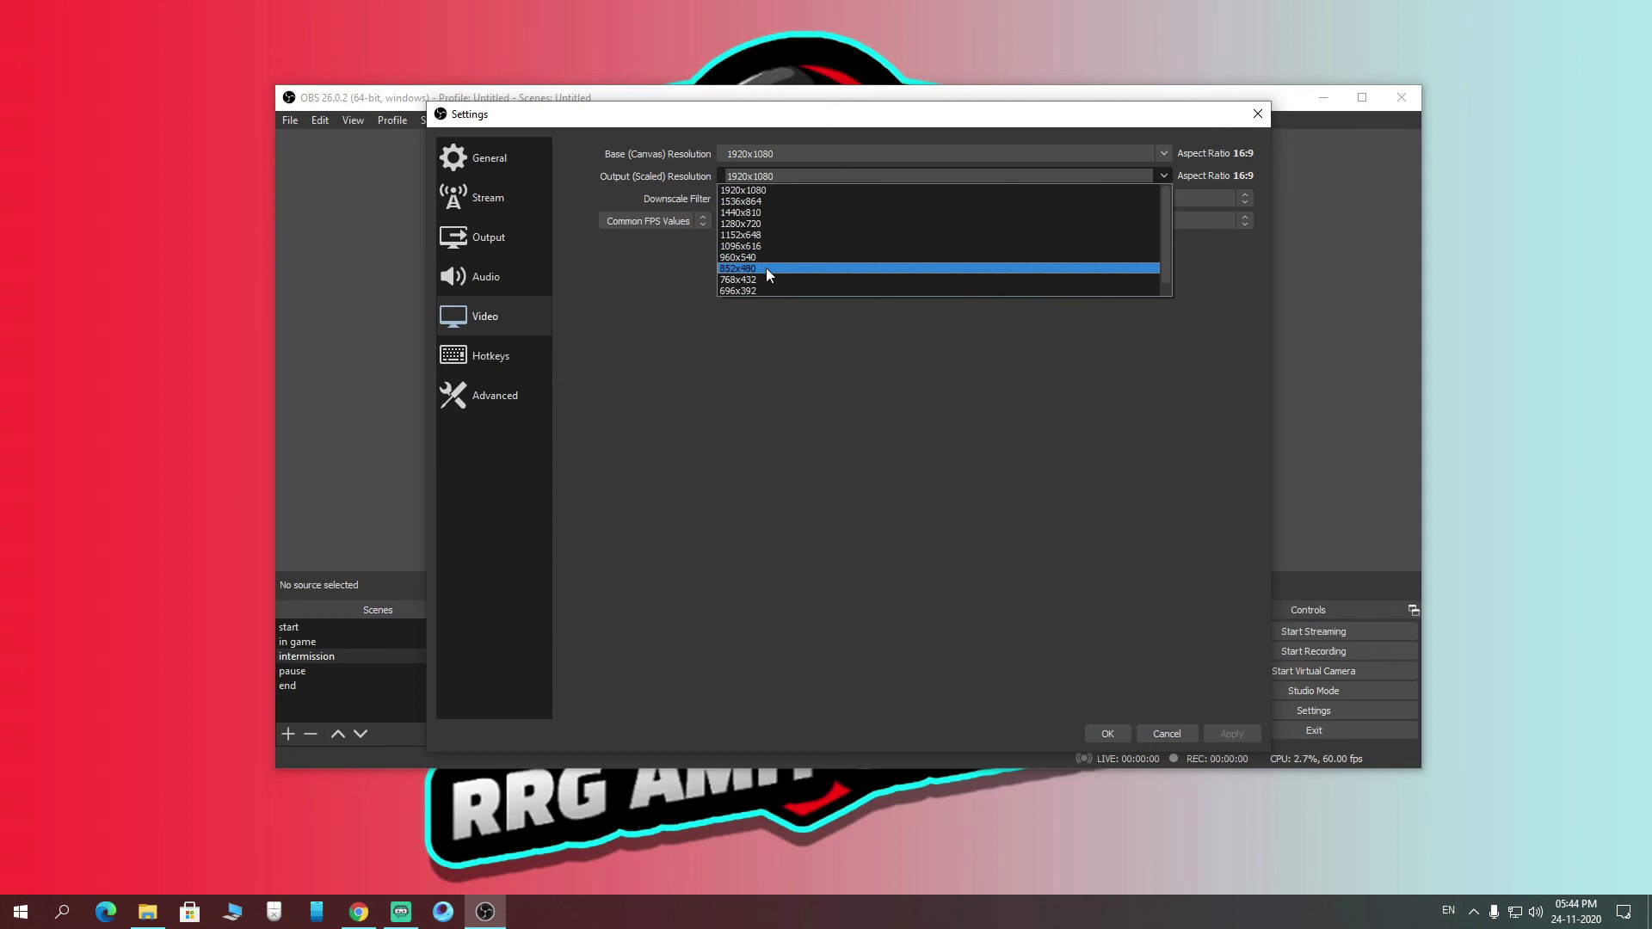
pyautogui.click(774, 451)
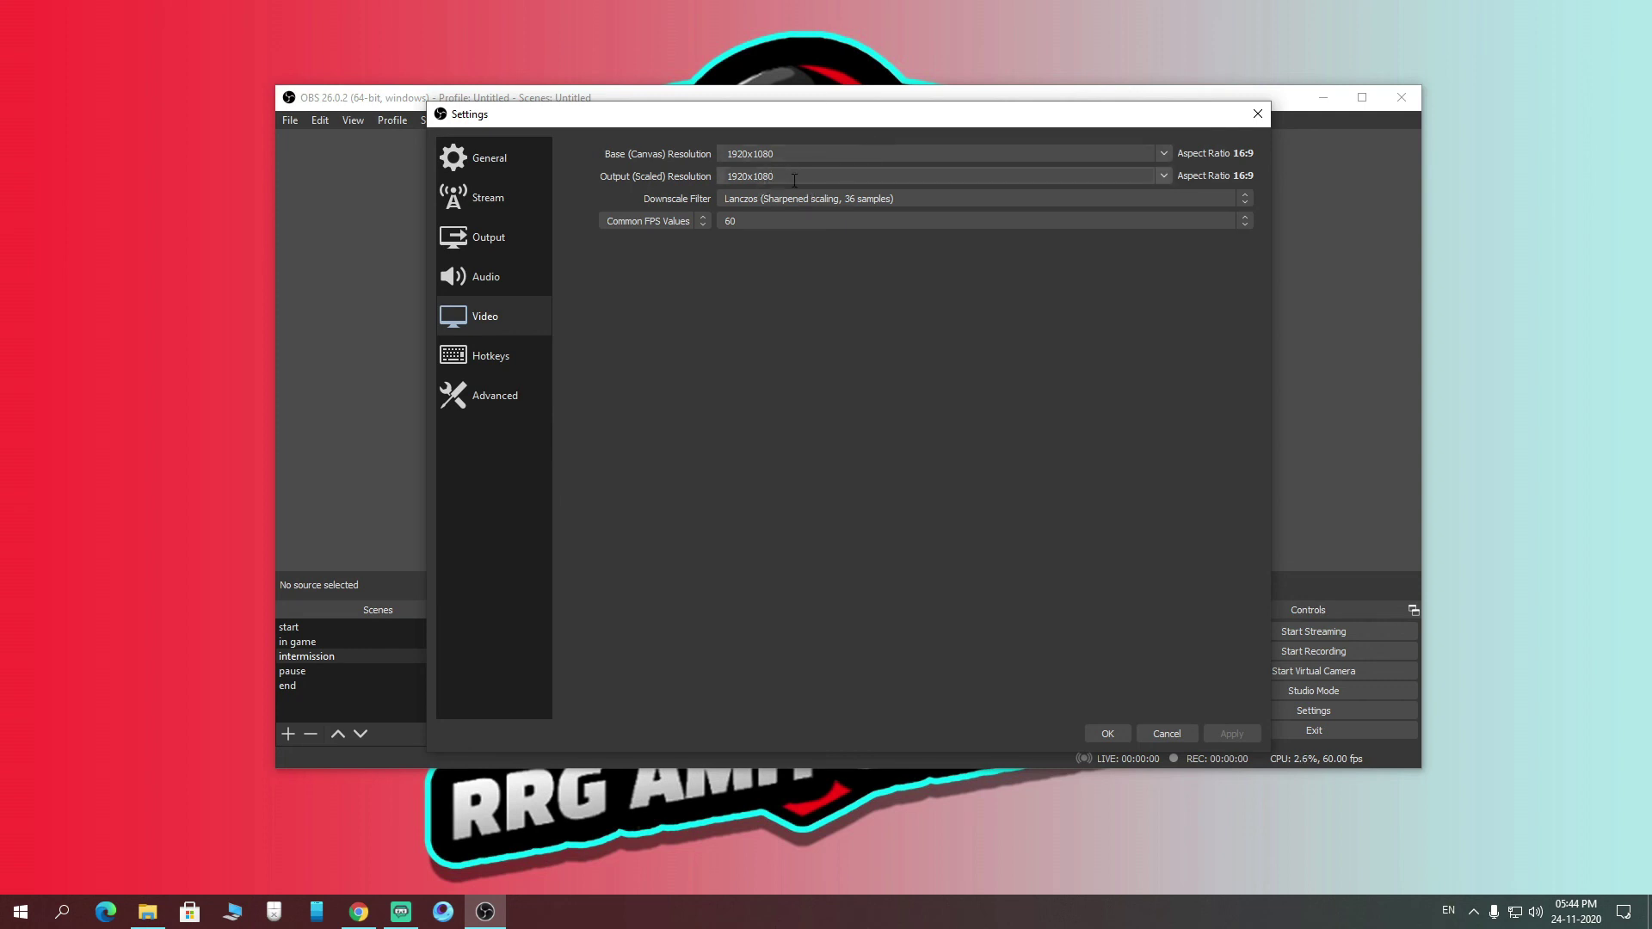
# Set the common FPS value to 60 and save the settings.
pyautogui.click(758, 221)
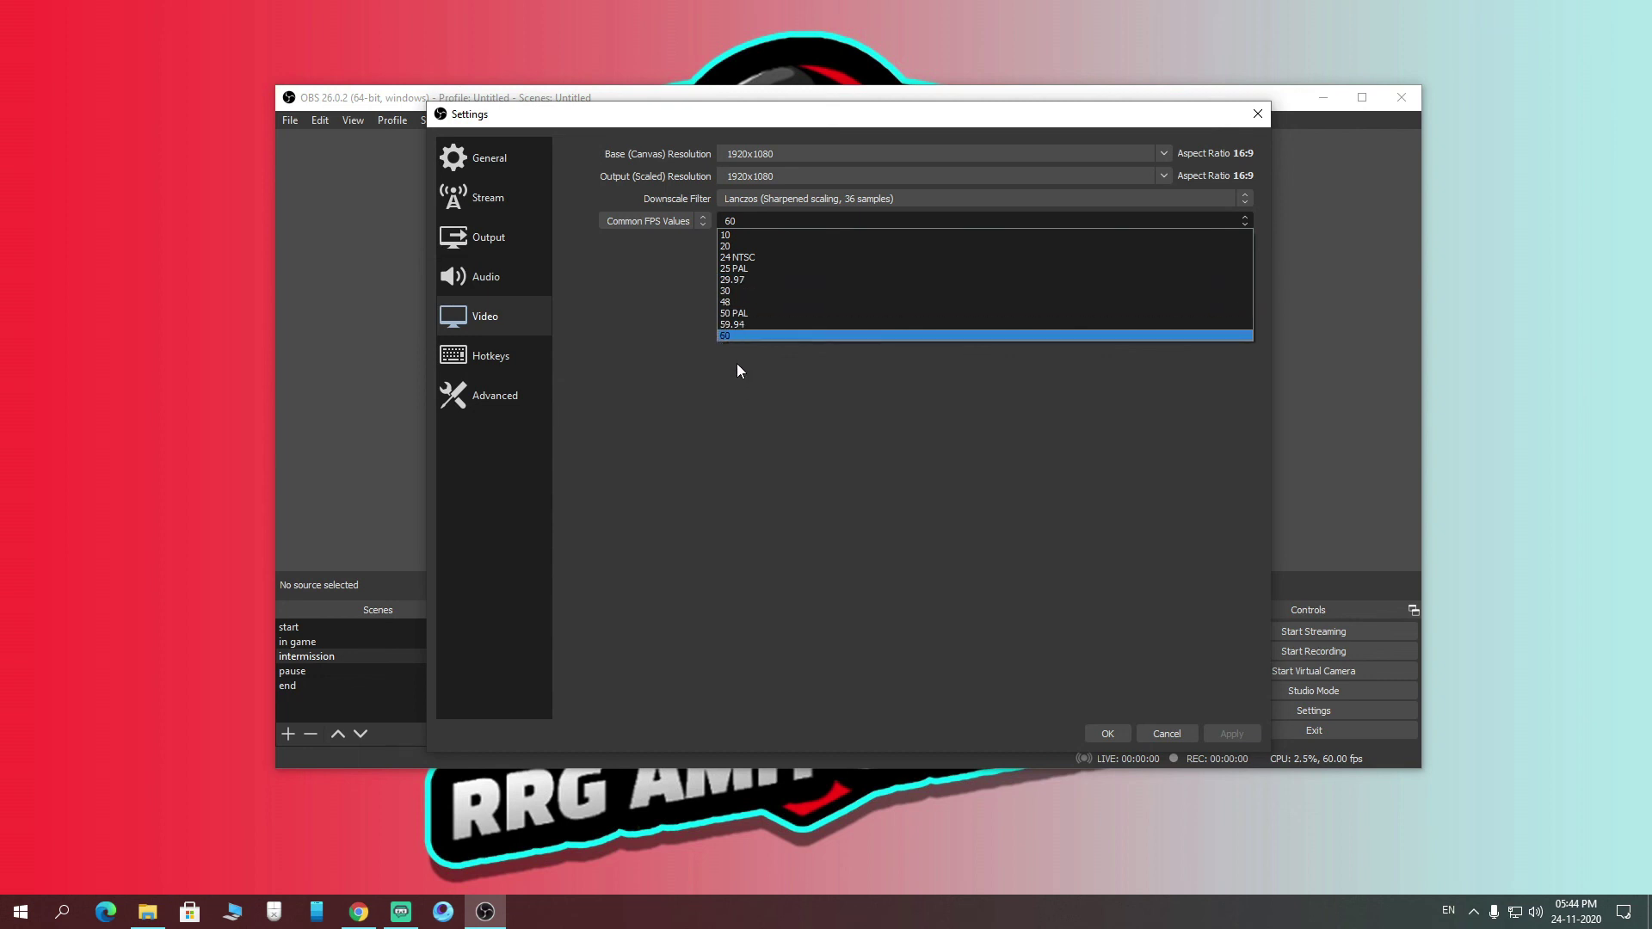
pyautogui.click(739, 335)
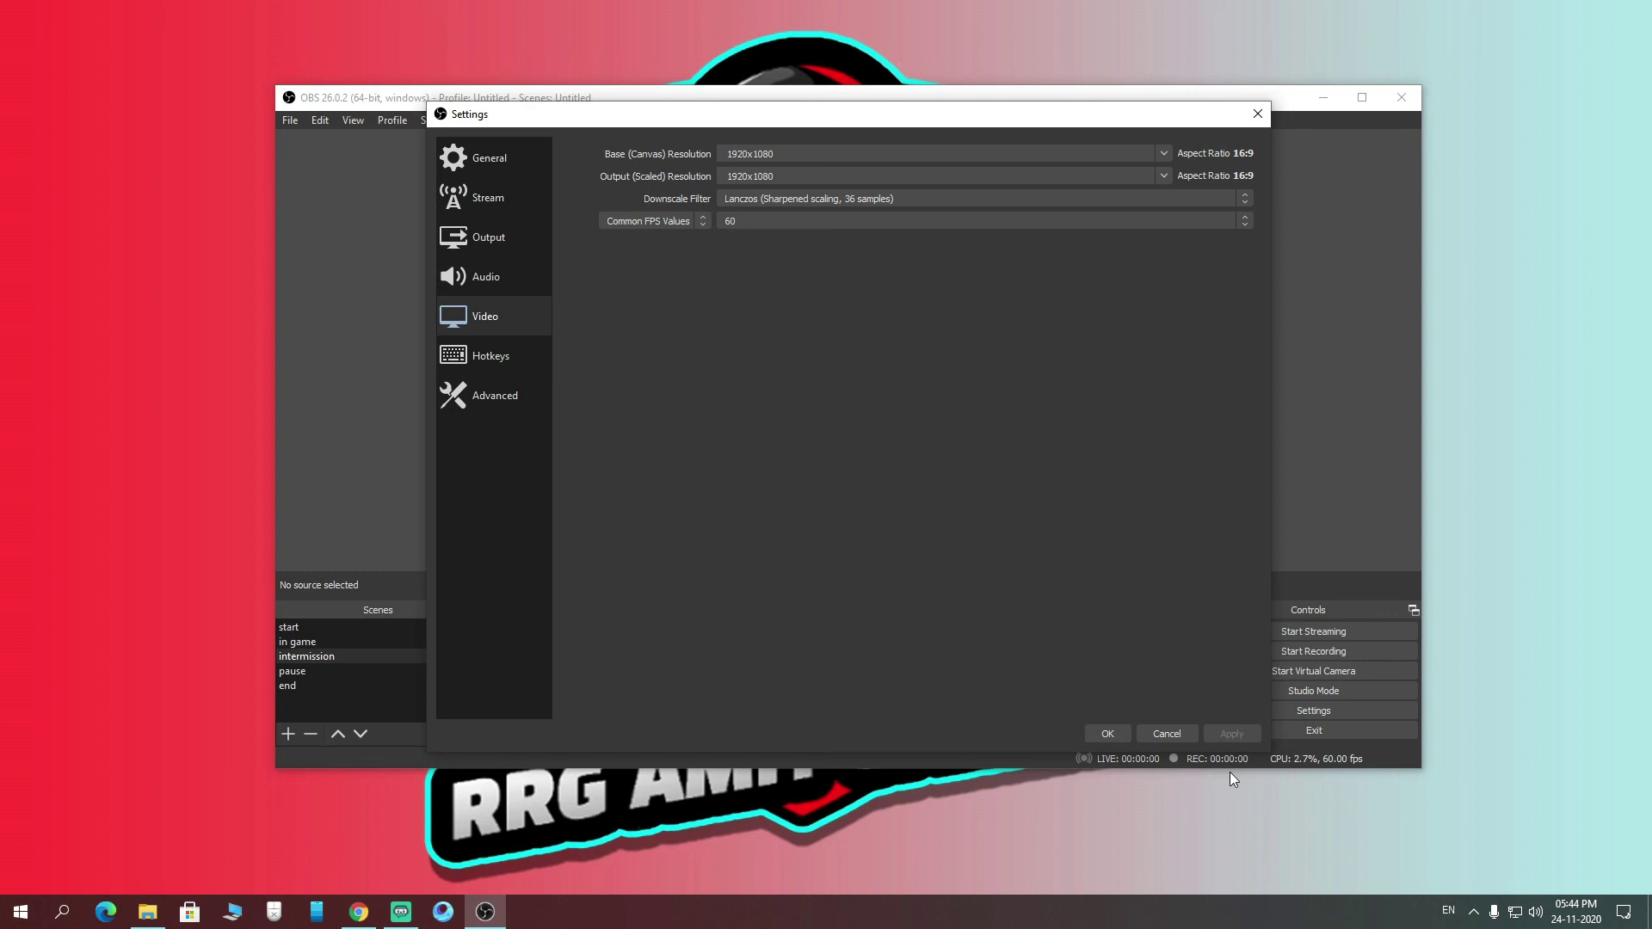
pyautogui.click(1110, 736)
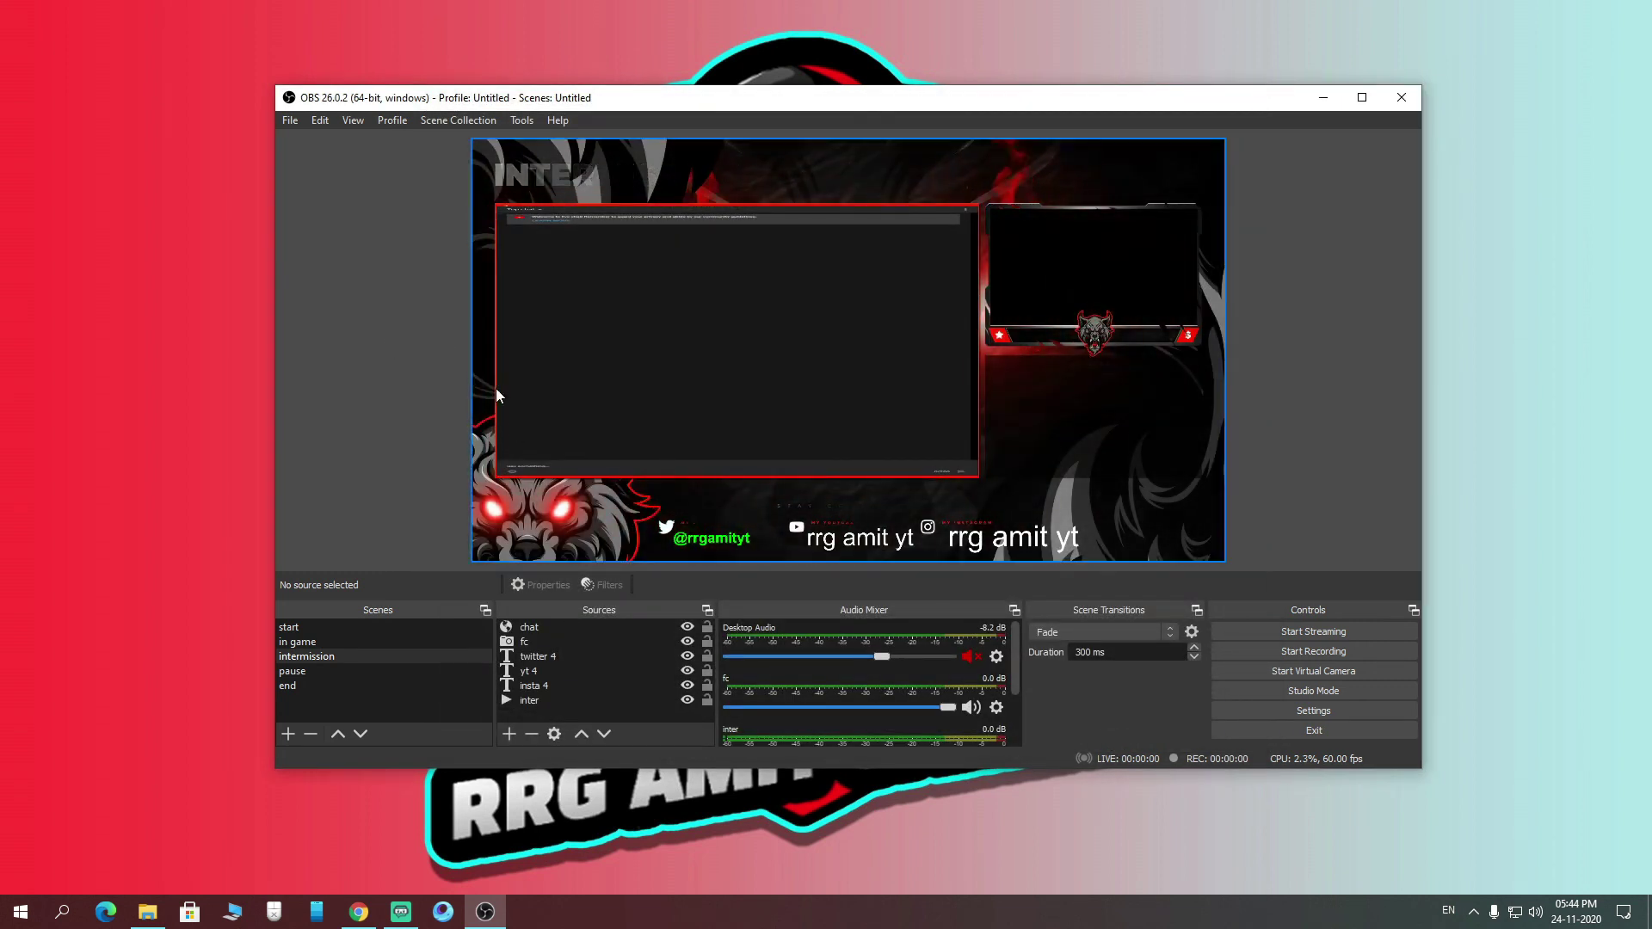
# Select the start scene, reopen the Output settings and apply Advanced mode with a keyframe interval of 2 seconds.
pyautogui.click(378, 629)
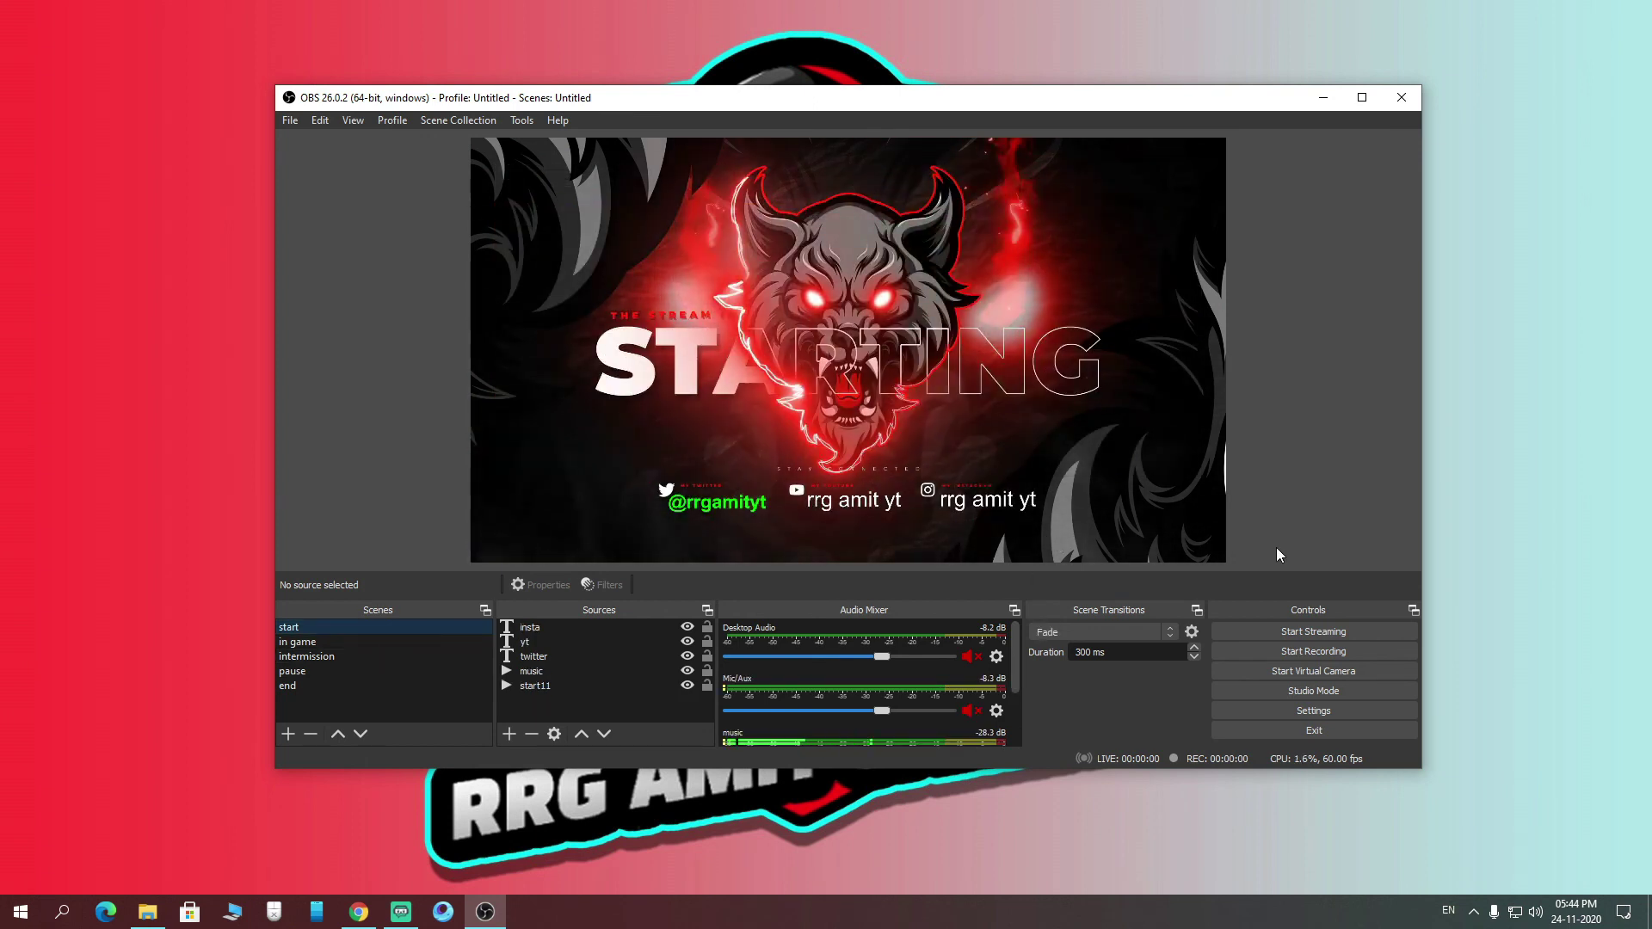
pyautogui.click(1314, 711)
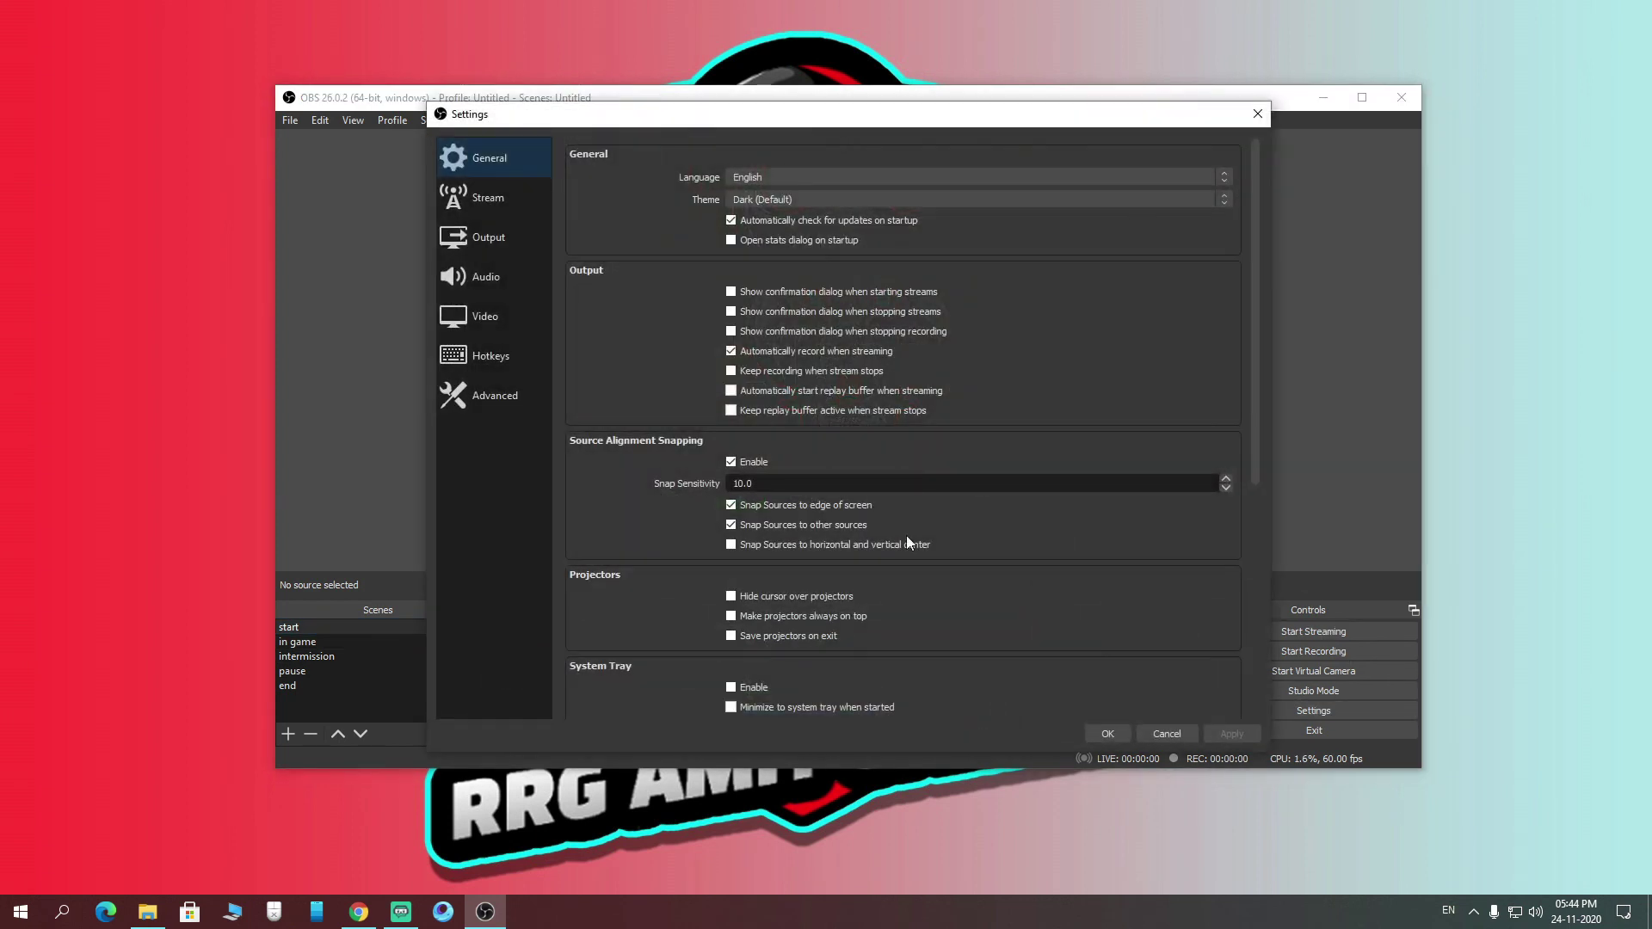
pyautogui.click(467, 222)
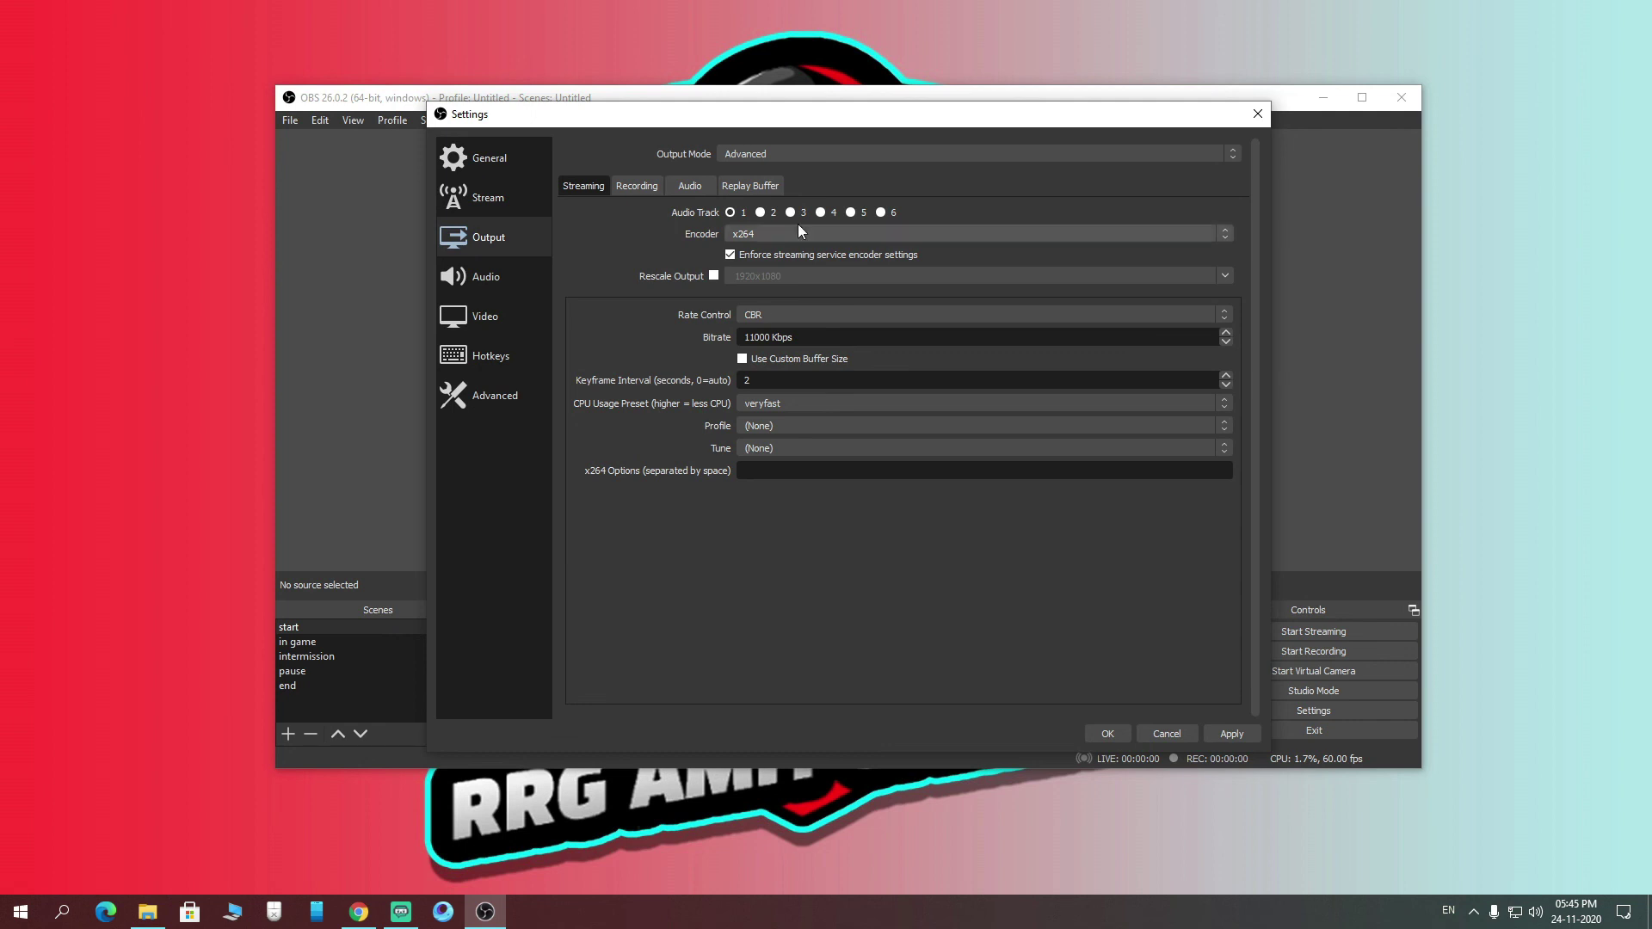
pyautogui.click(742, 153)
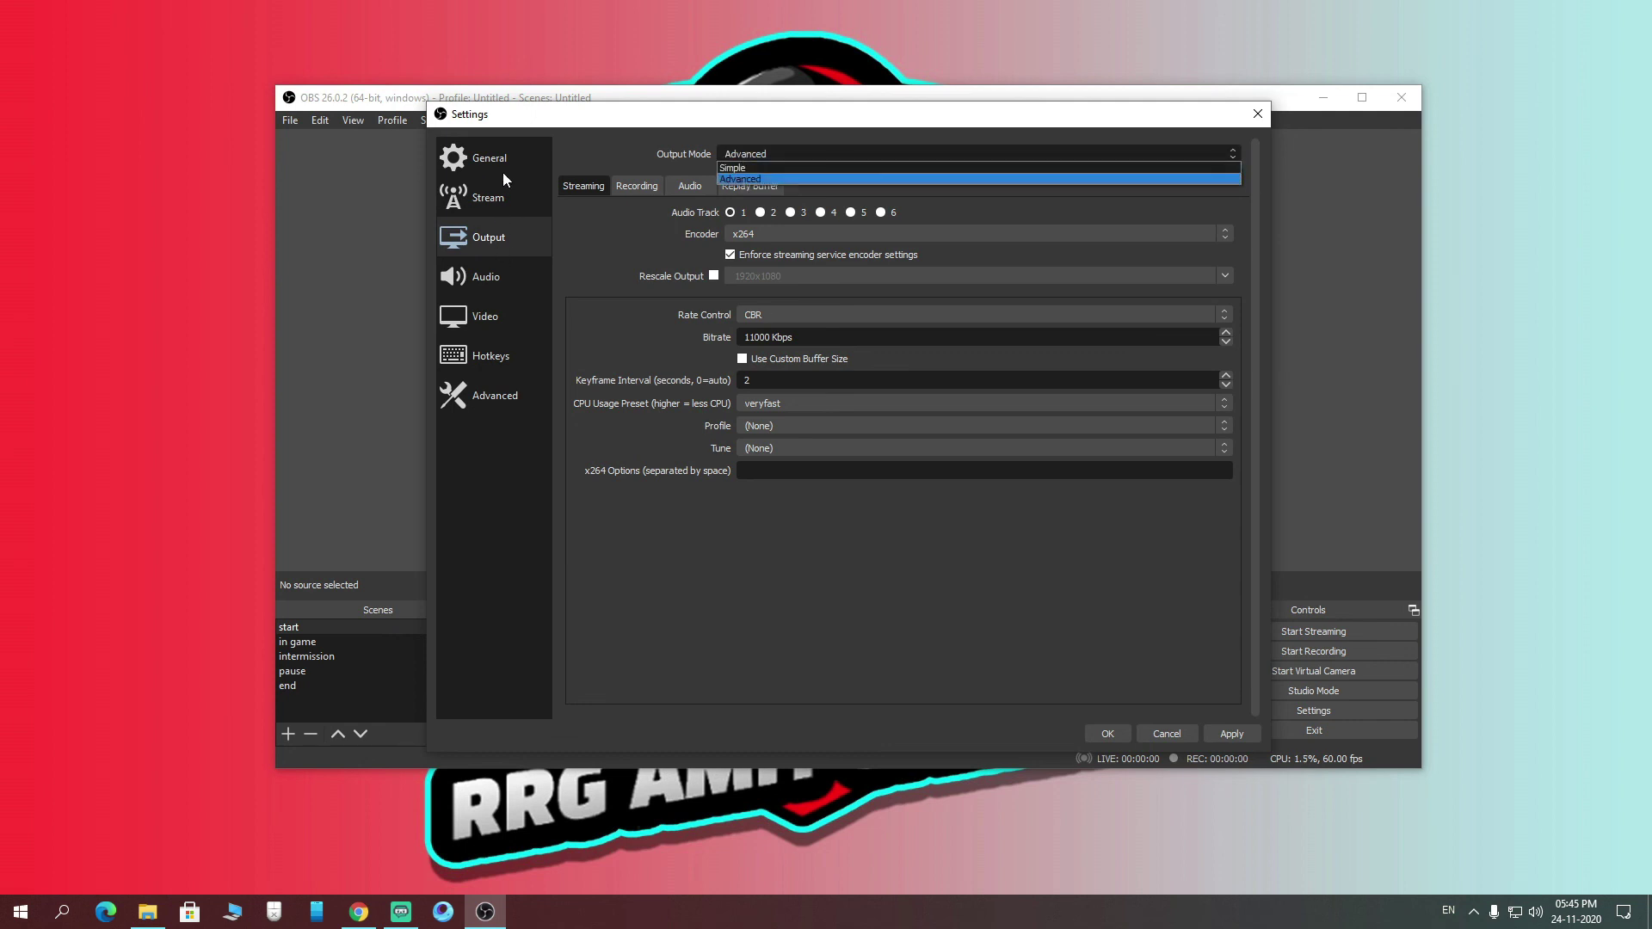
pyautogui.click(735, 180)
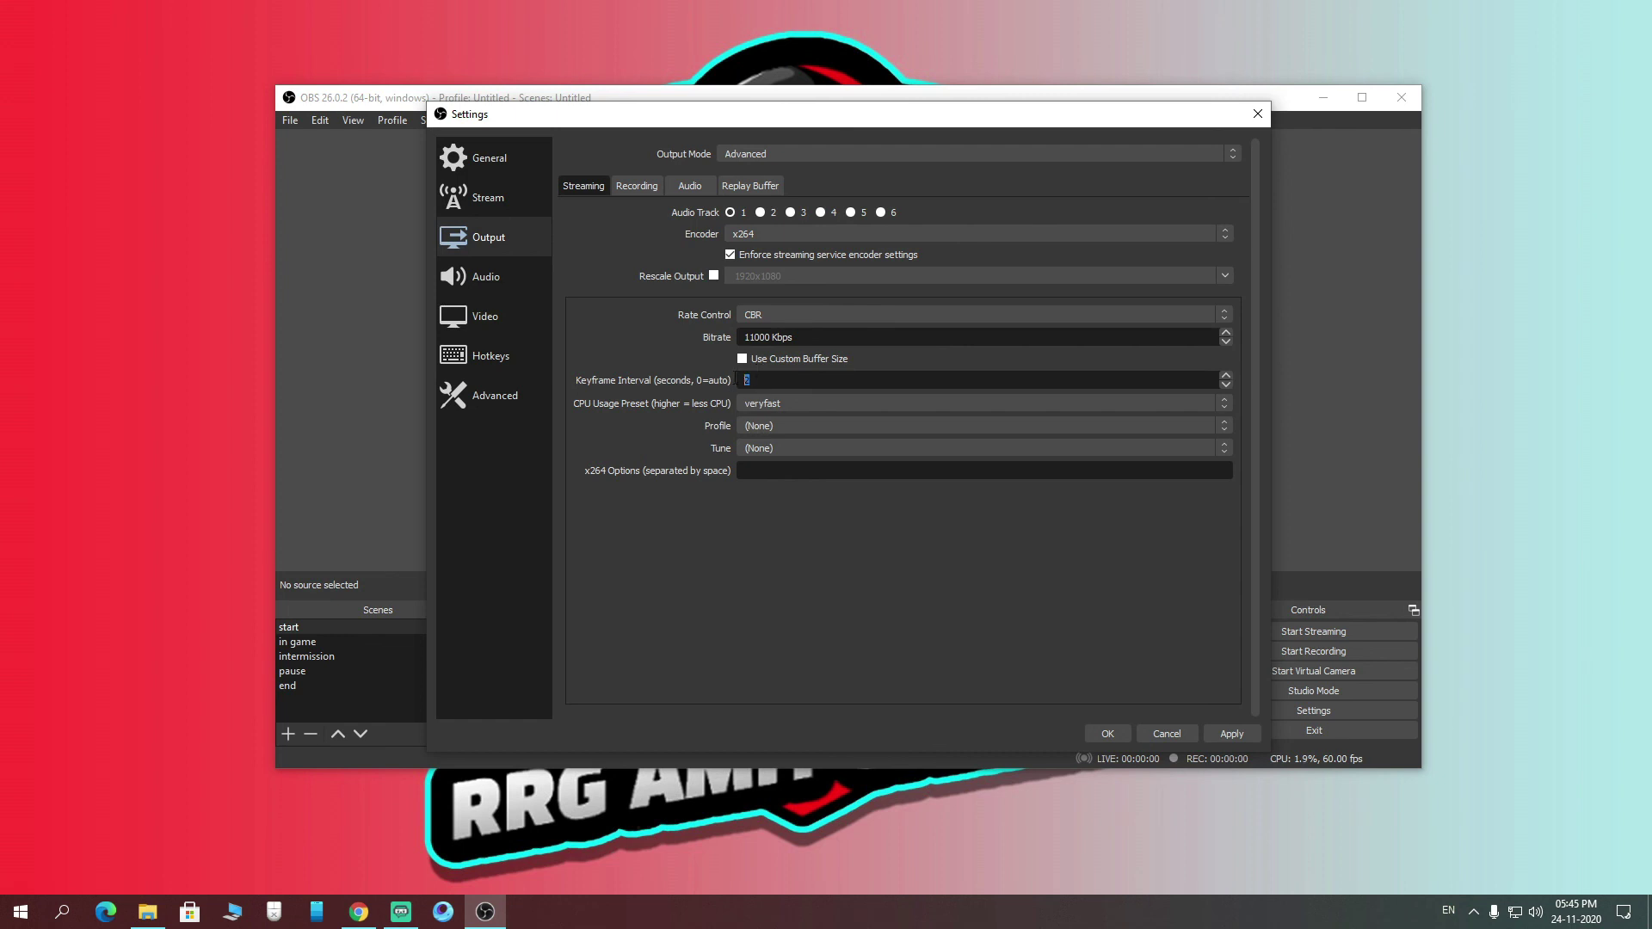
pyautogui.moveTo(758, 379); pyautogui.dragTo(737, 380)
pyautogui.click(1243, 731)
# Set the output mode to Simple and save the settings.
pyautogui.click(886, 160)
pyautogui.click(870, 167)
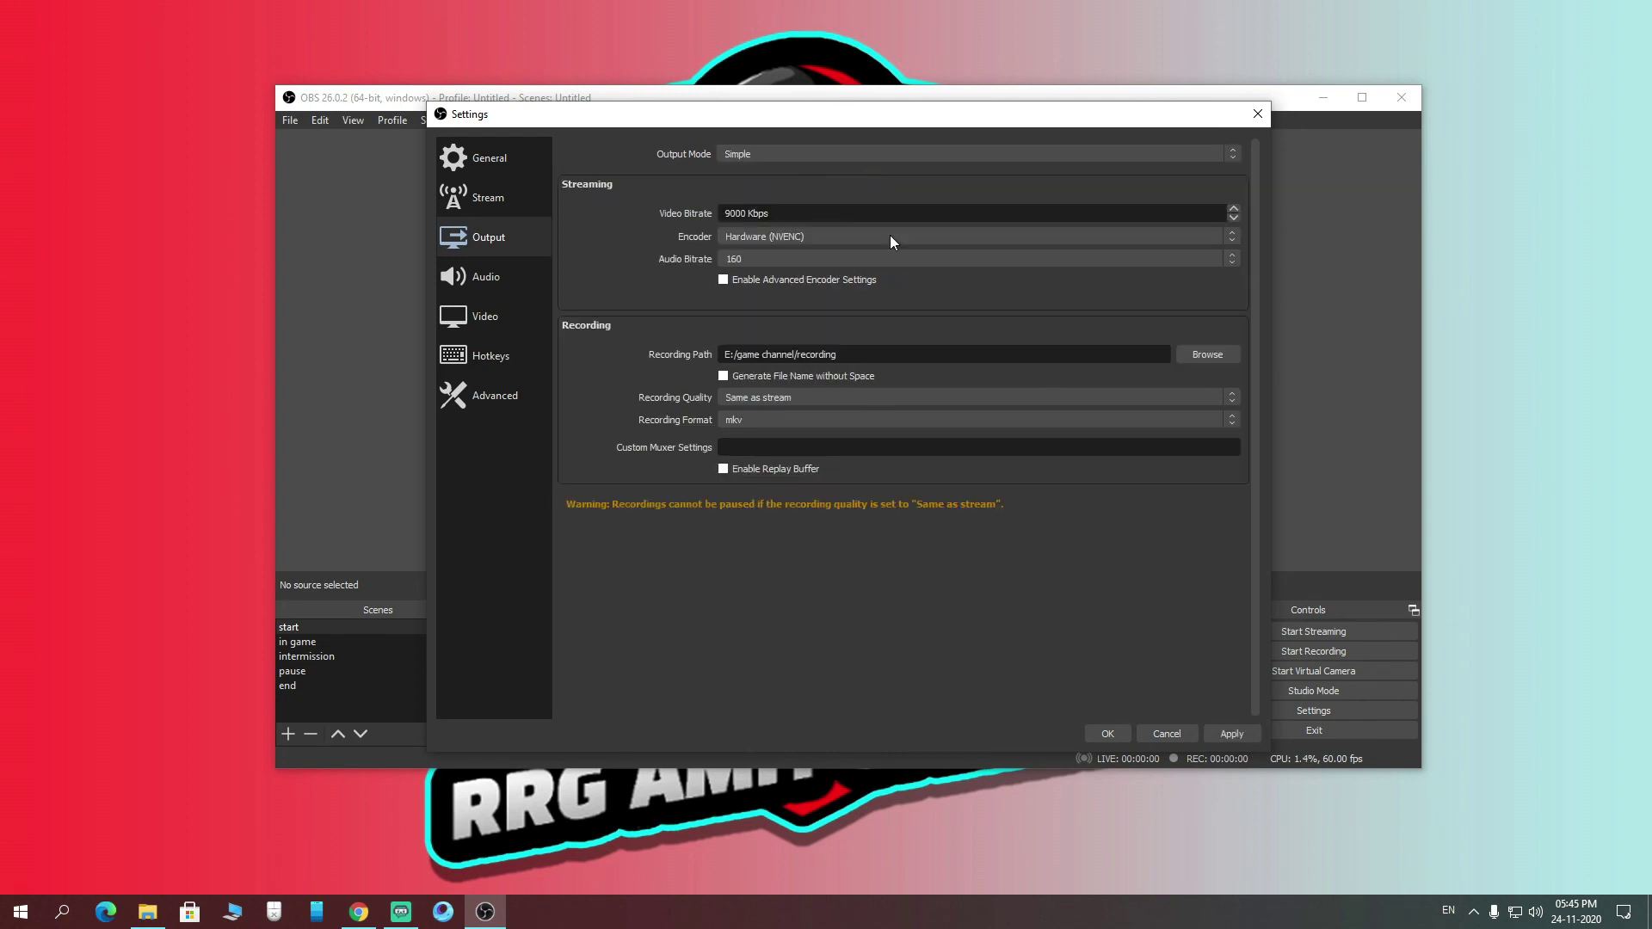
pyautogui.click(1098, 732)
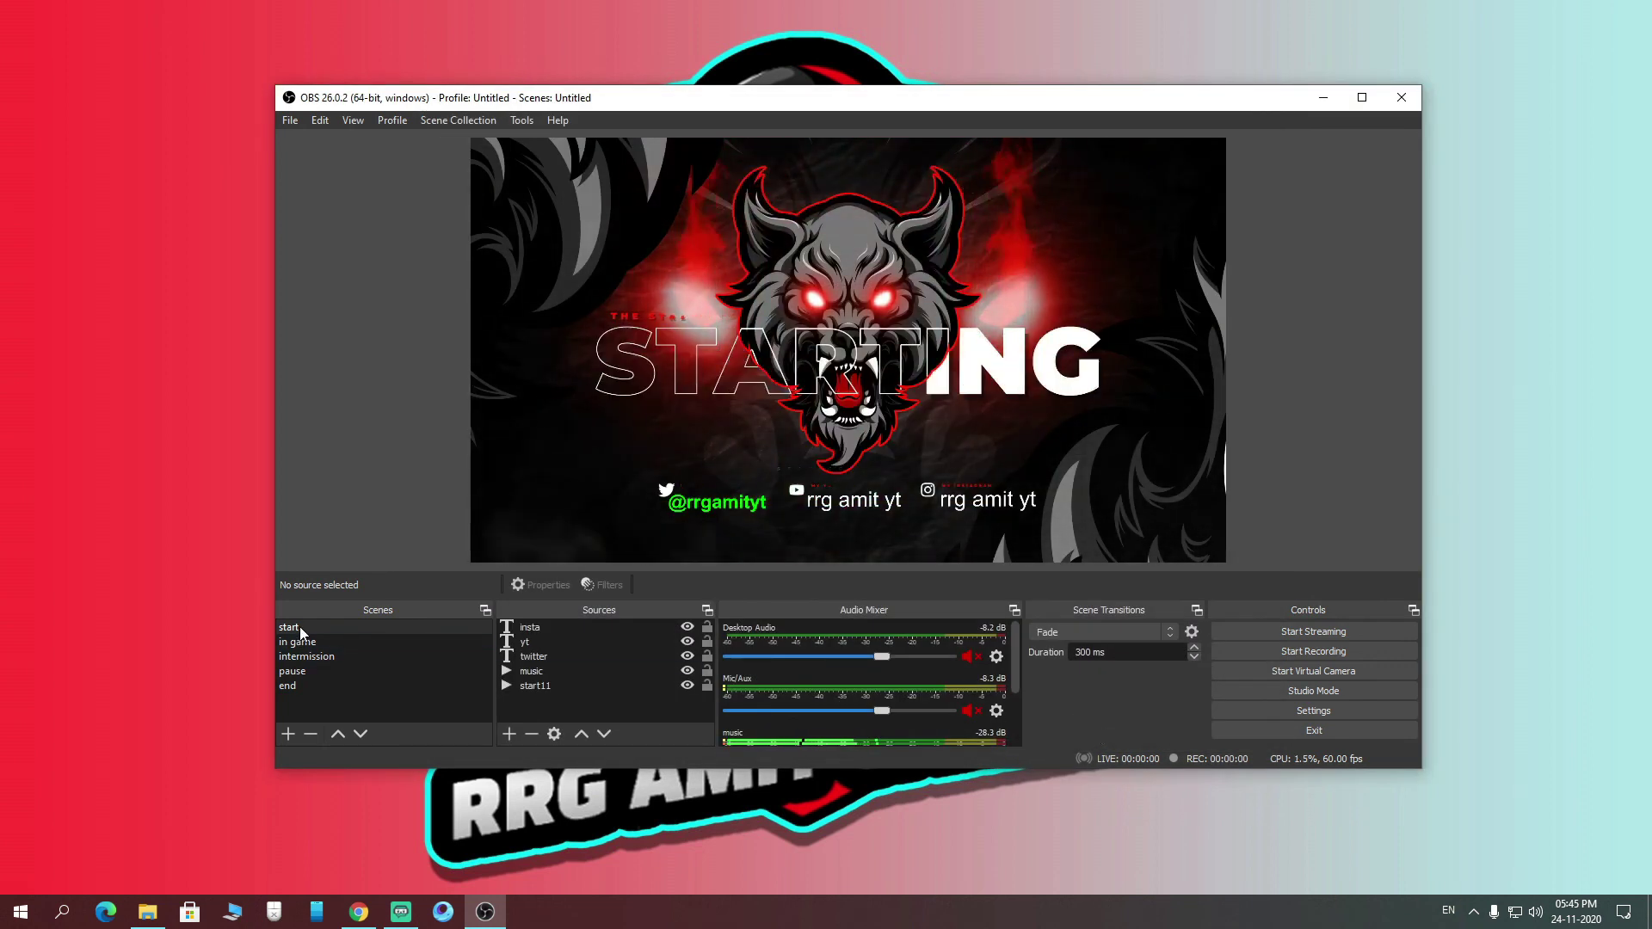
# Preview the in game, intermission, pause and end scenes one after another.
pyautogui.click(333, 641)
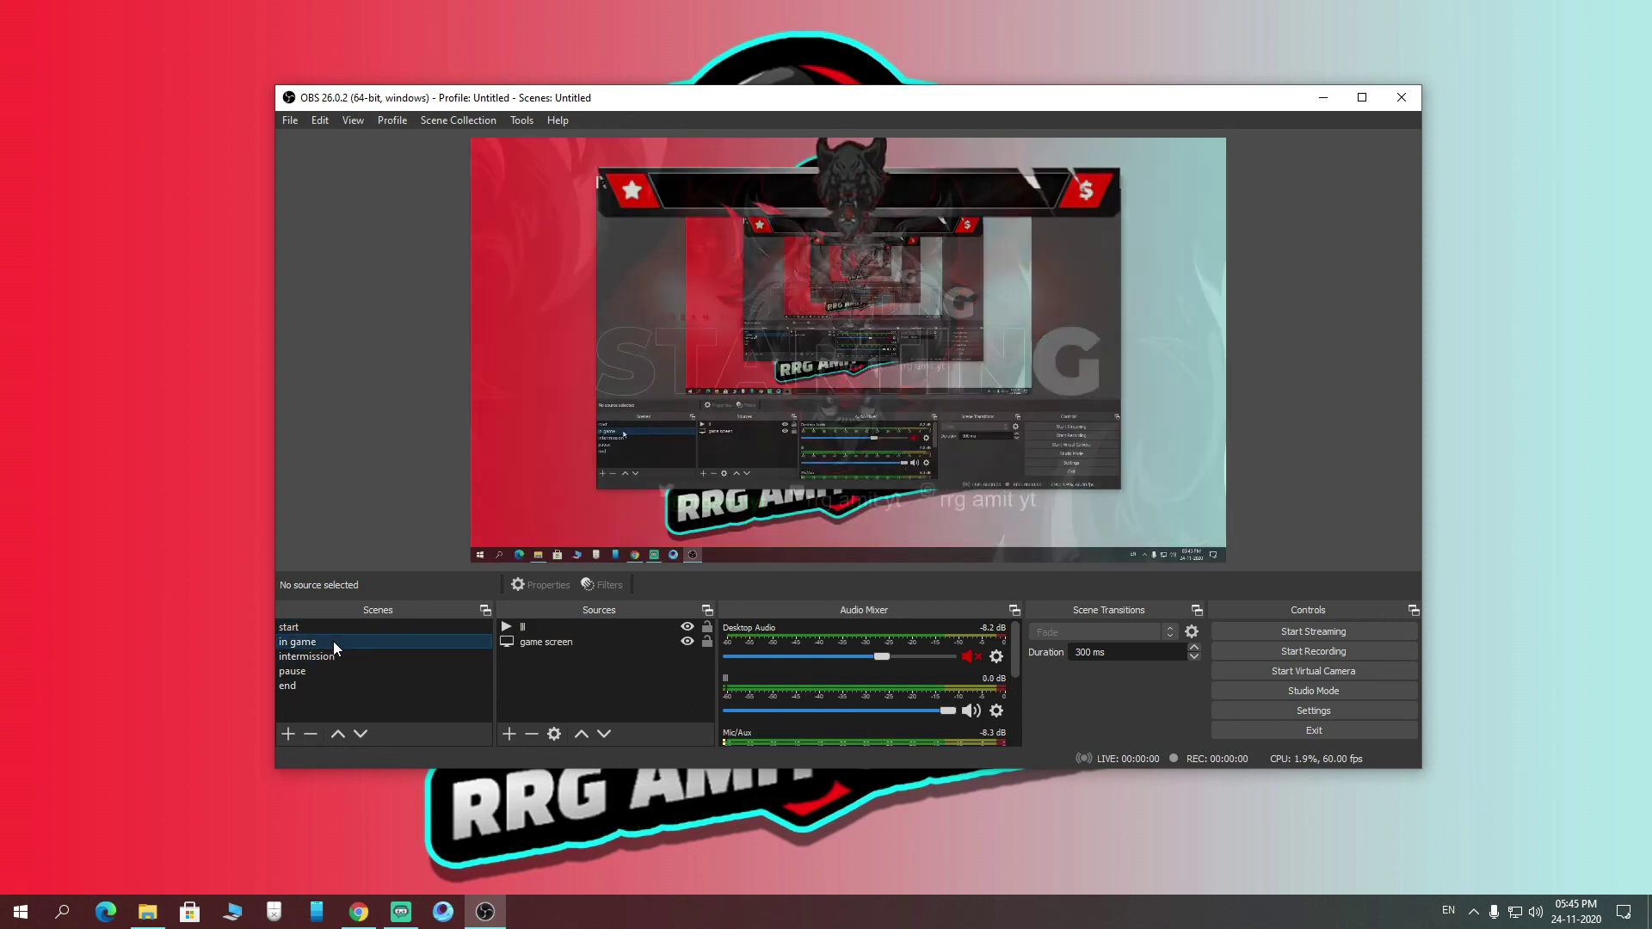
pyautogui.press('Down')
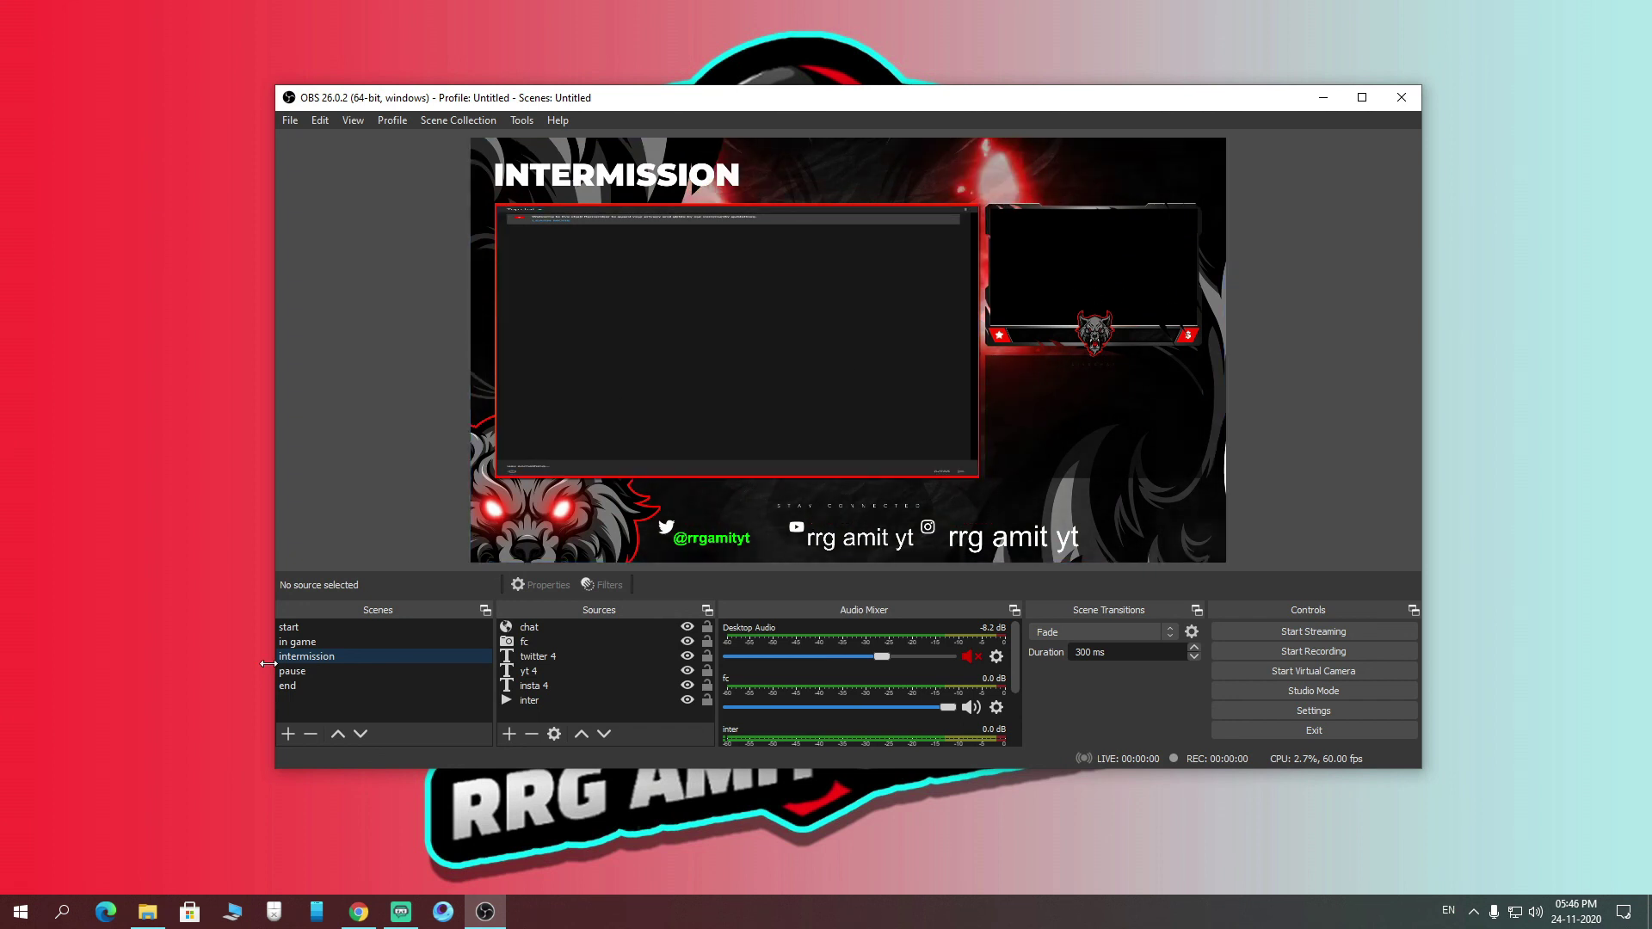
pyautogui.press('Down')
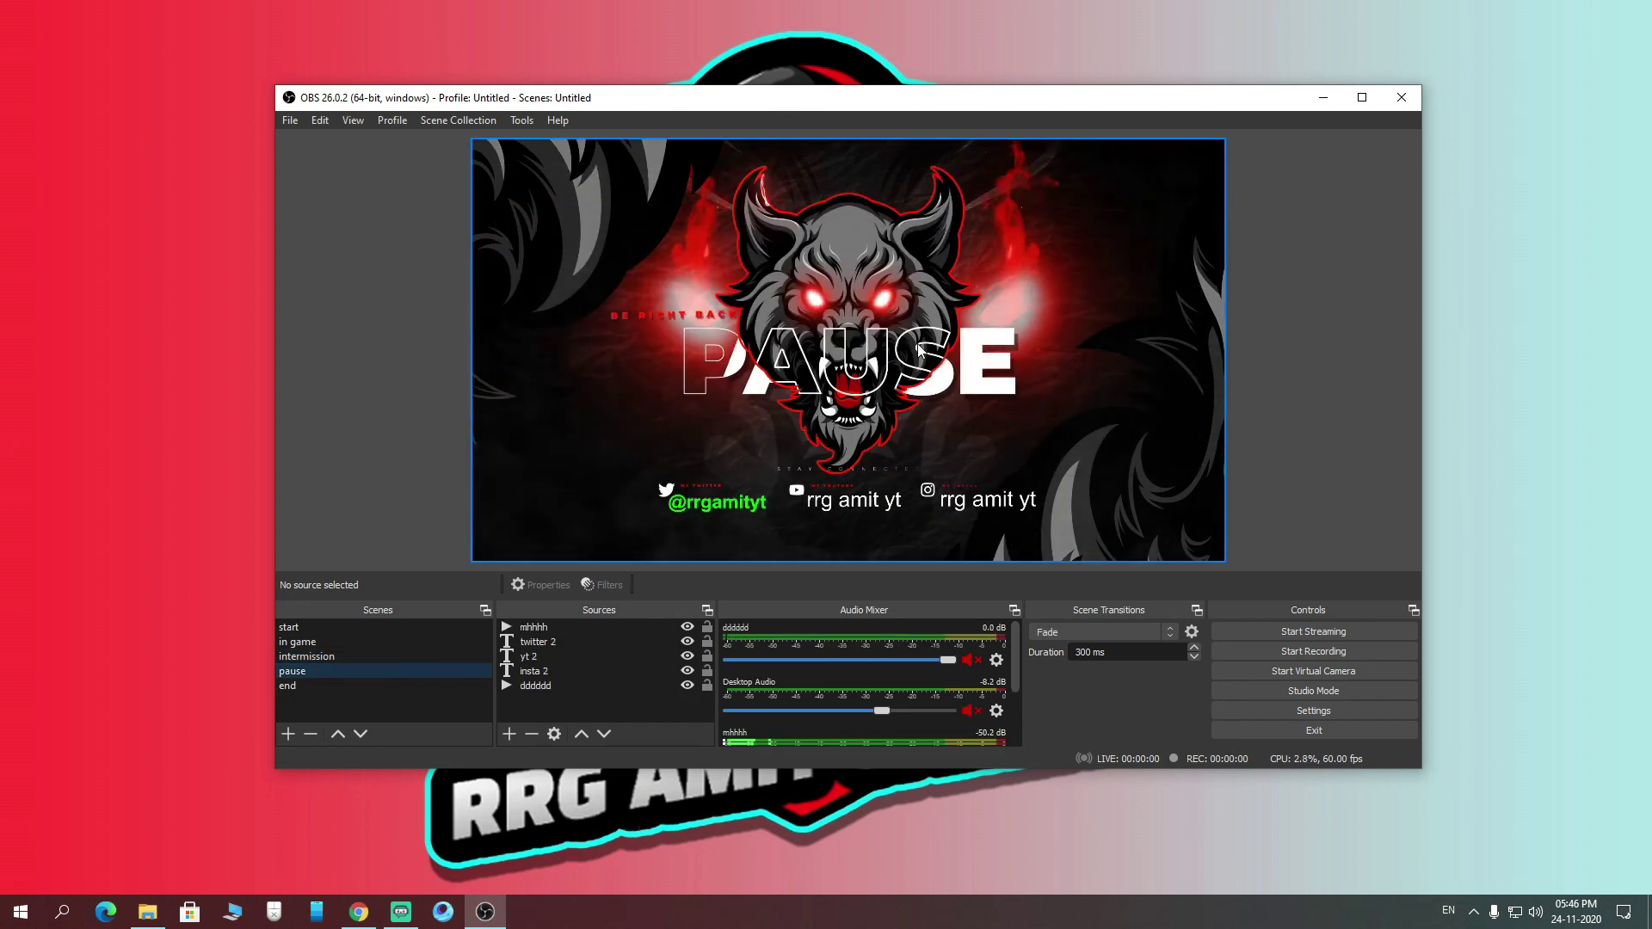
pyautogui.click(296, 685)
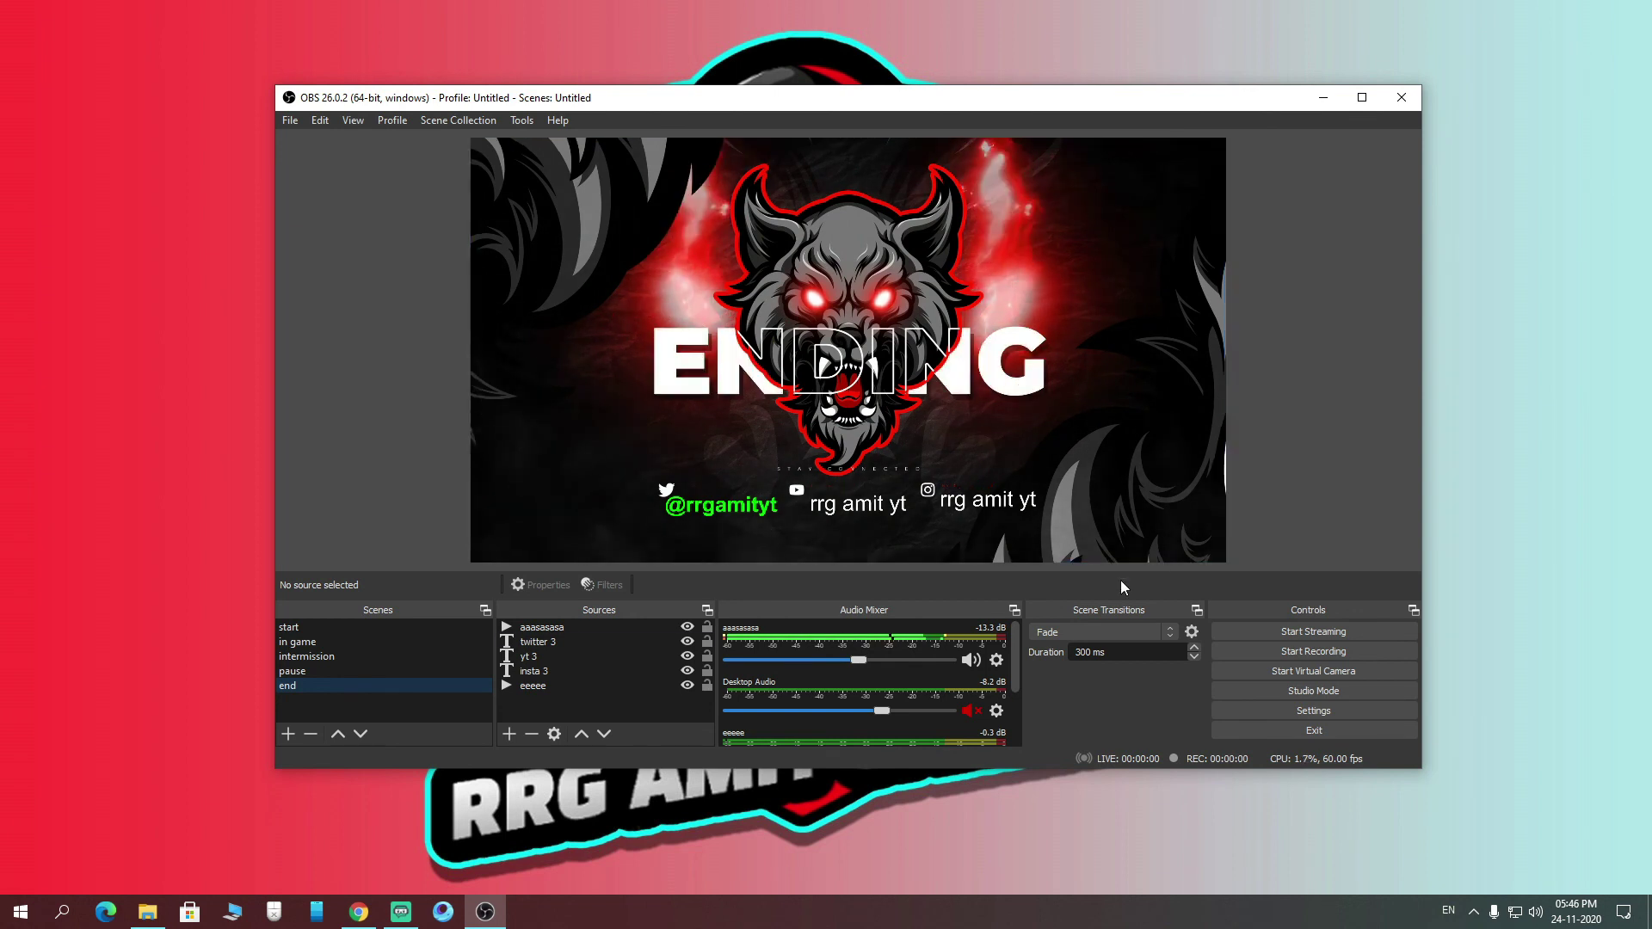
pyautogui.click(310, 658)
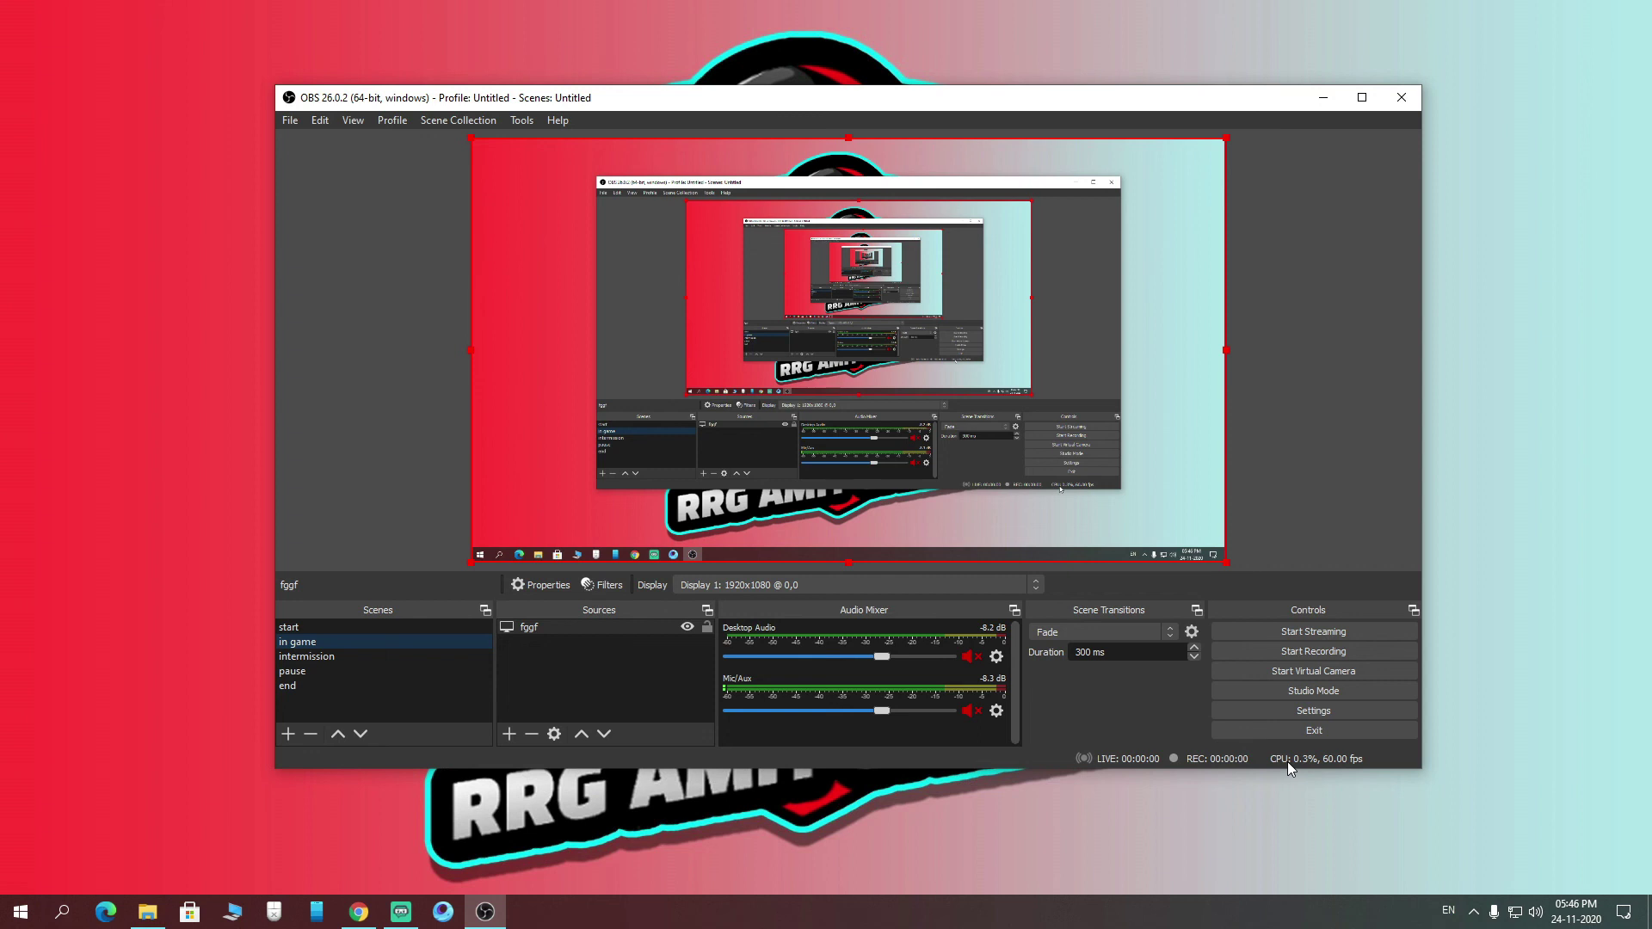
# Open the hotkey settings and assign F5 as the hotkey for switching to the end scene.
pyautogui.click(1308, 710)
pyautogui.click(492, 349)
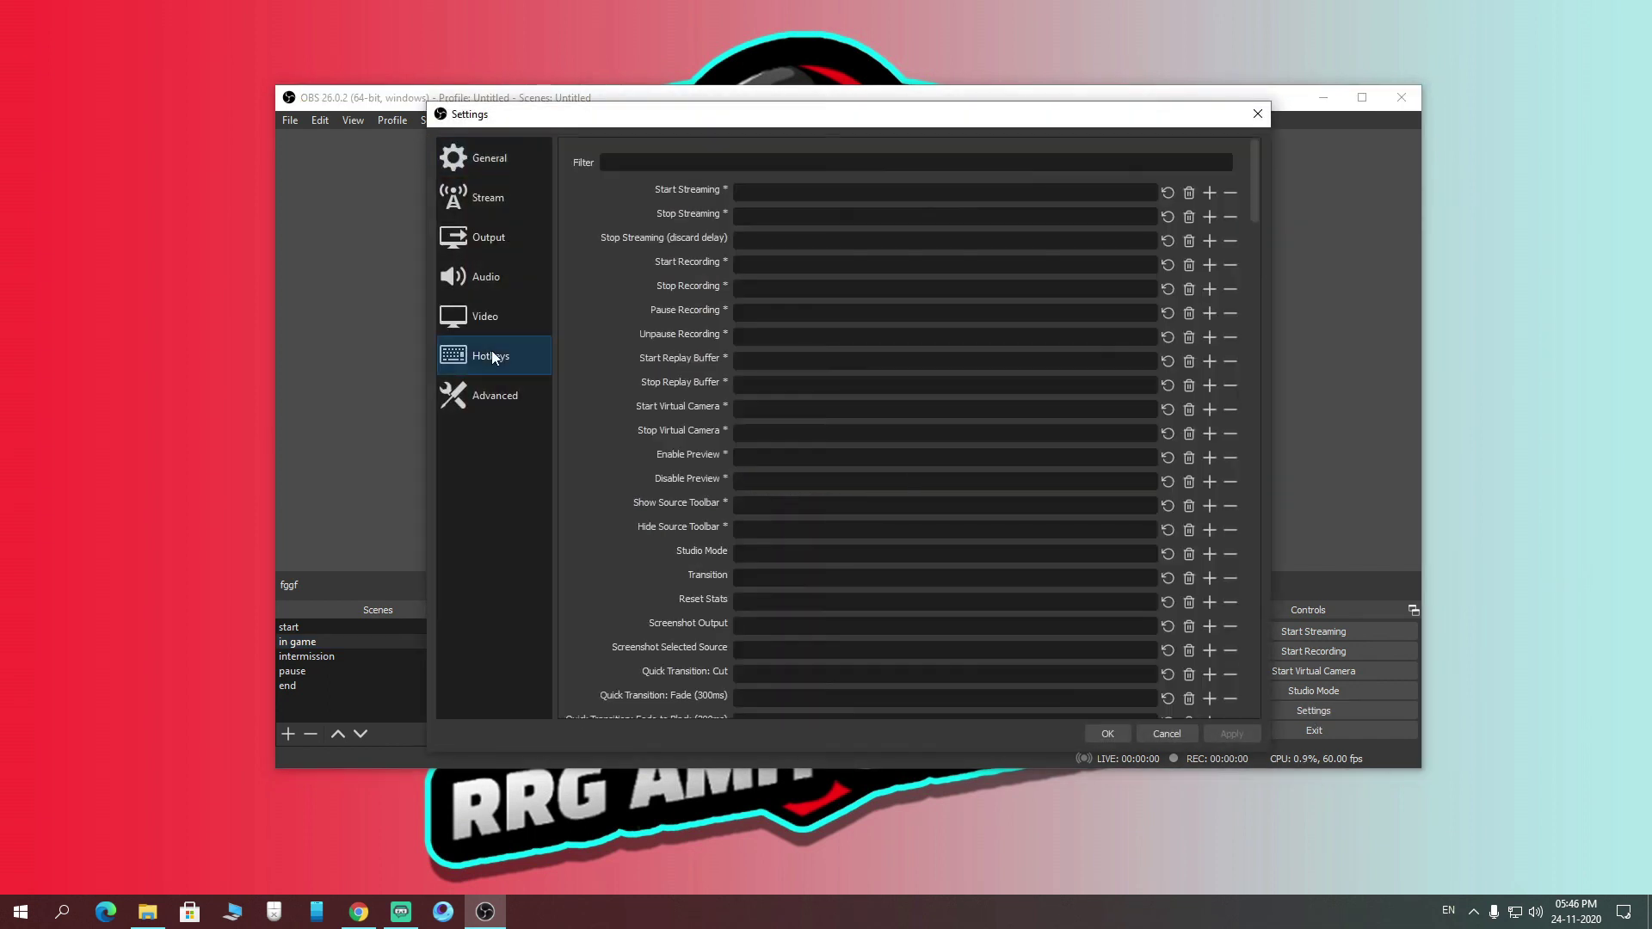
pyautogui.scroll(-5, 911, 323)
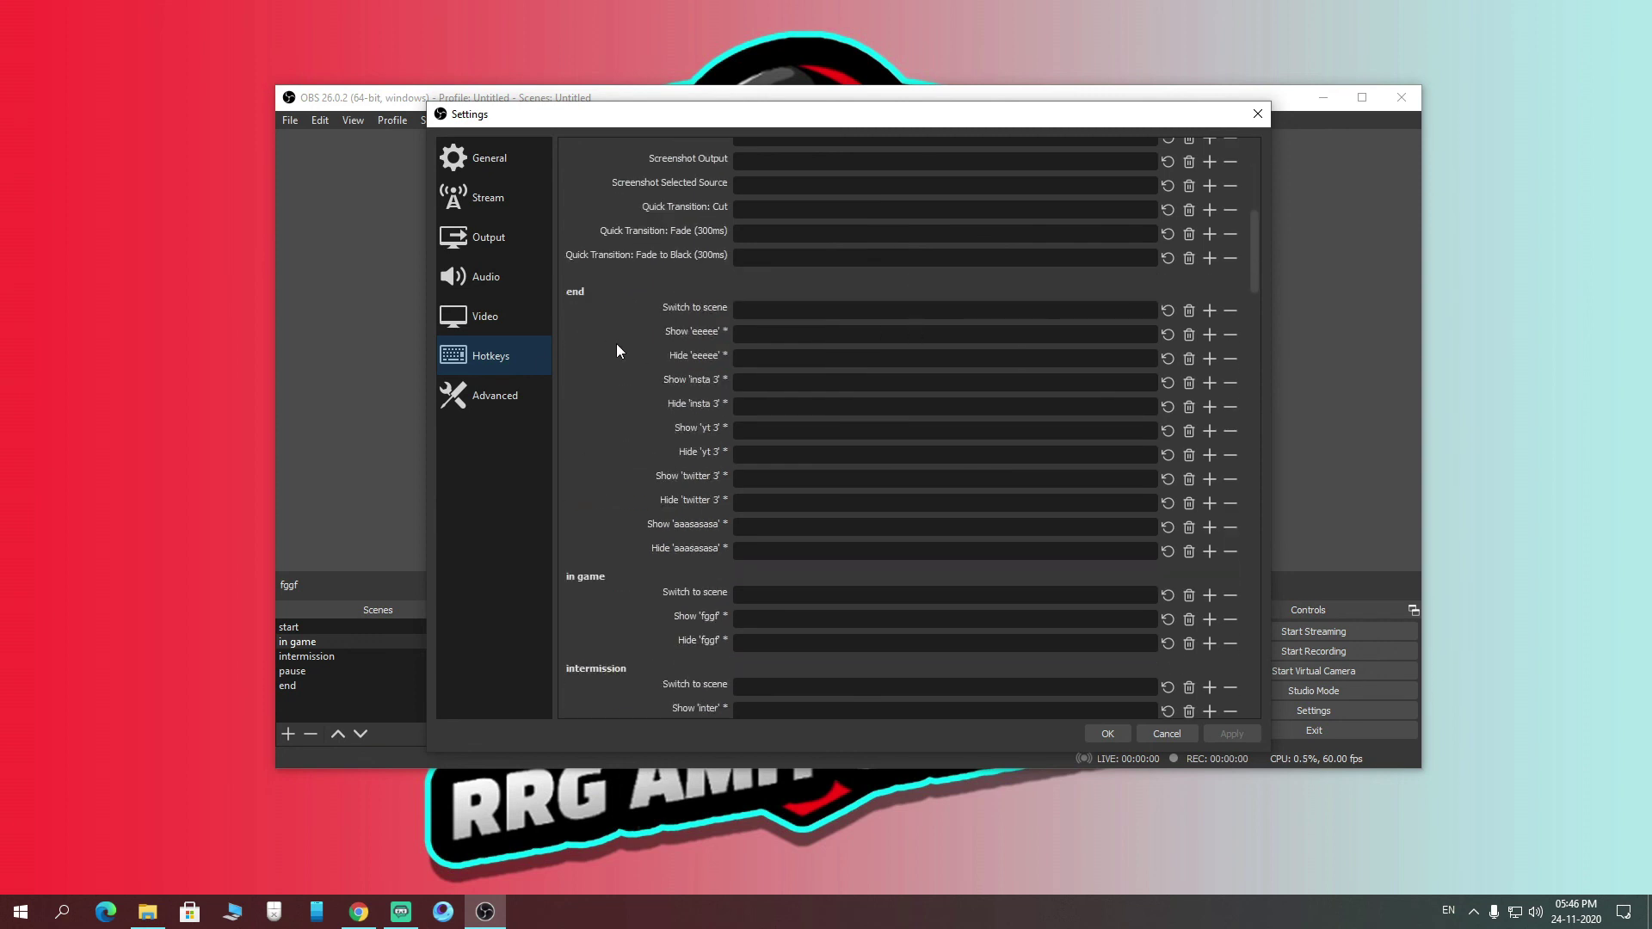
pyautogui.scroll(6, 710, 316)
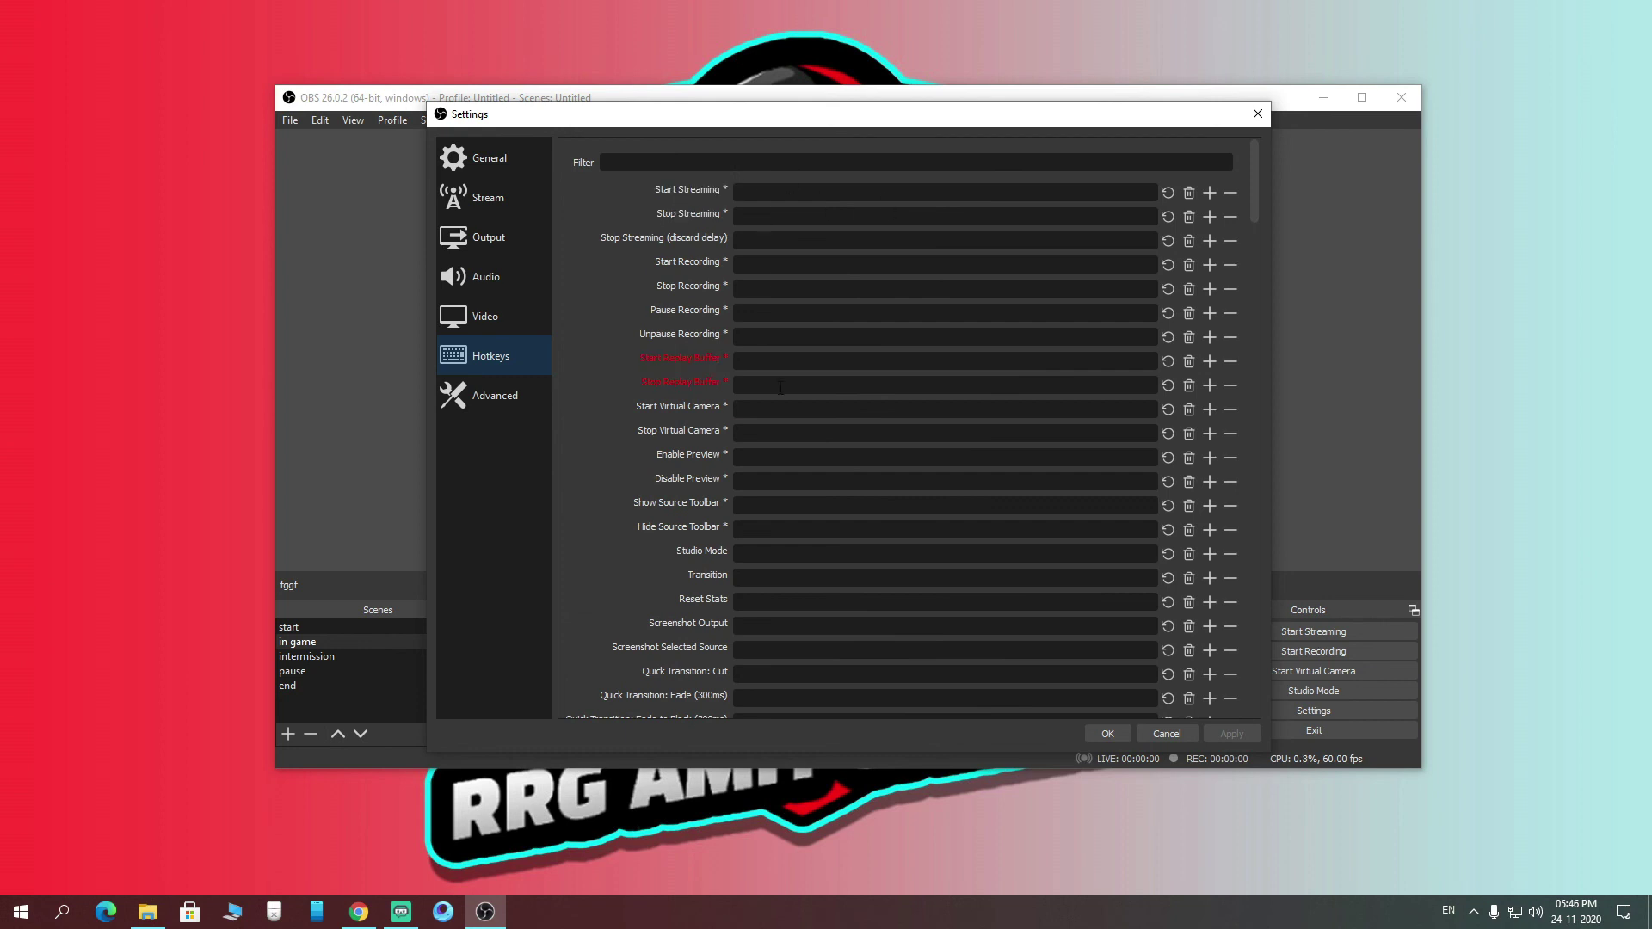
pyautogui.scroll(-2, 772, 332)
pyautogui.scroll(-7, 772, 332)
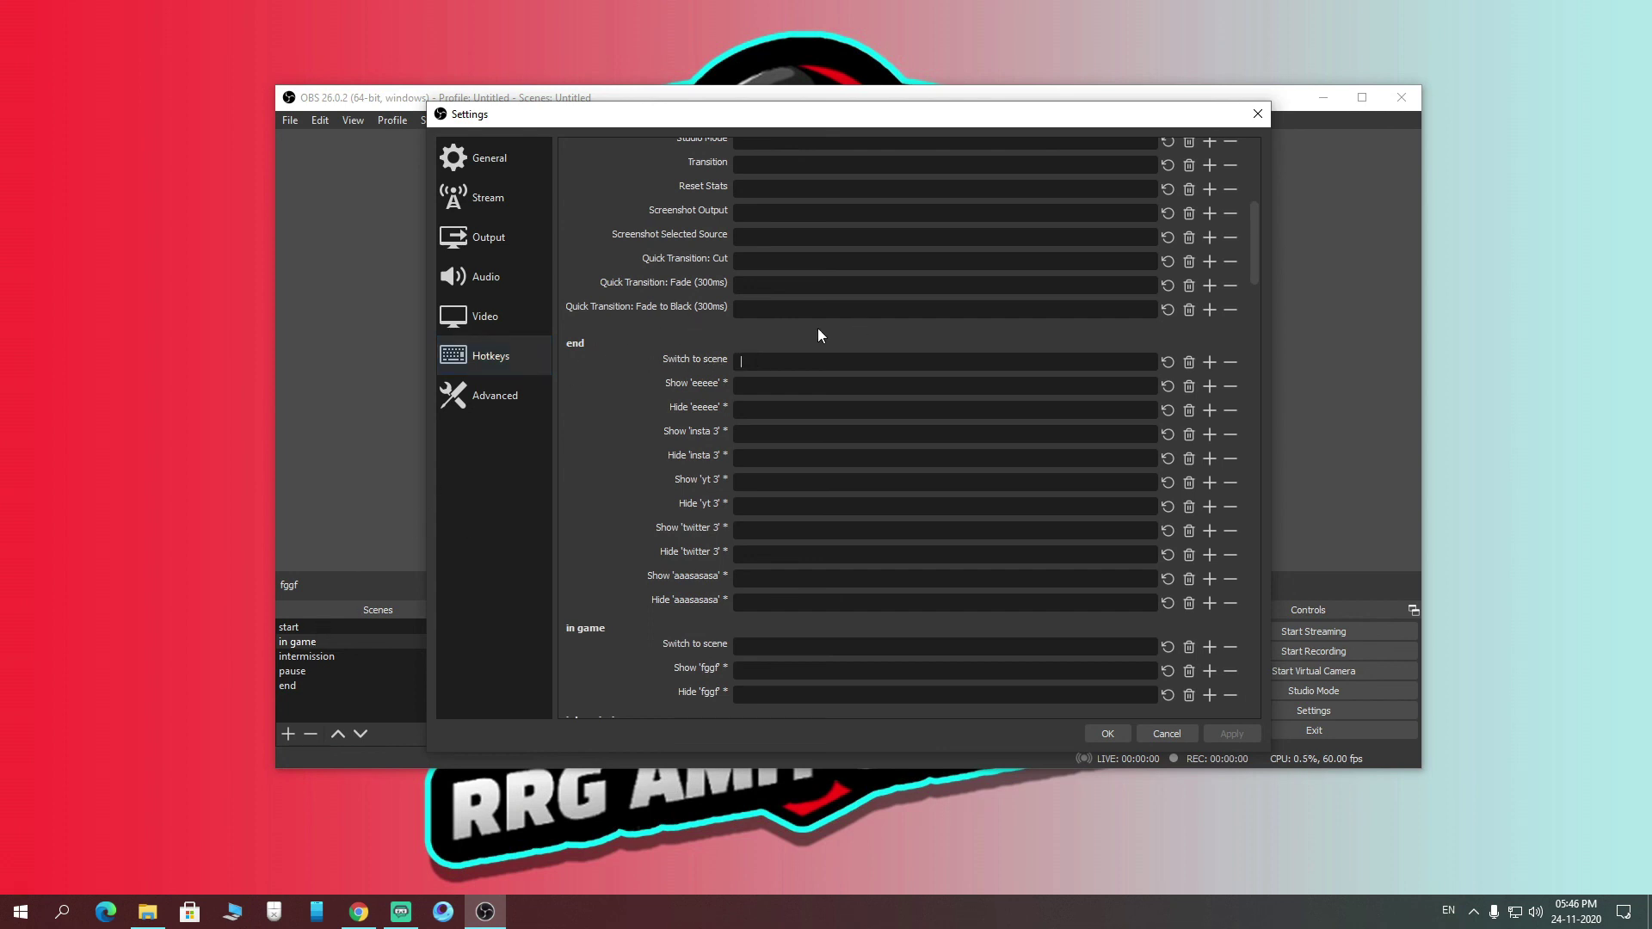
pyautogui.click(757, 362)
pyautogui.press('F7')
pyautogui.scroll(-3, 864, 370)
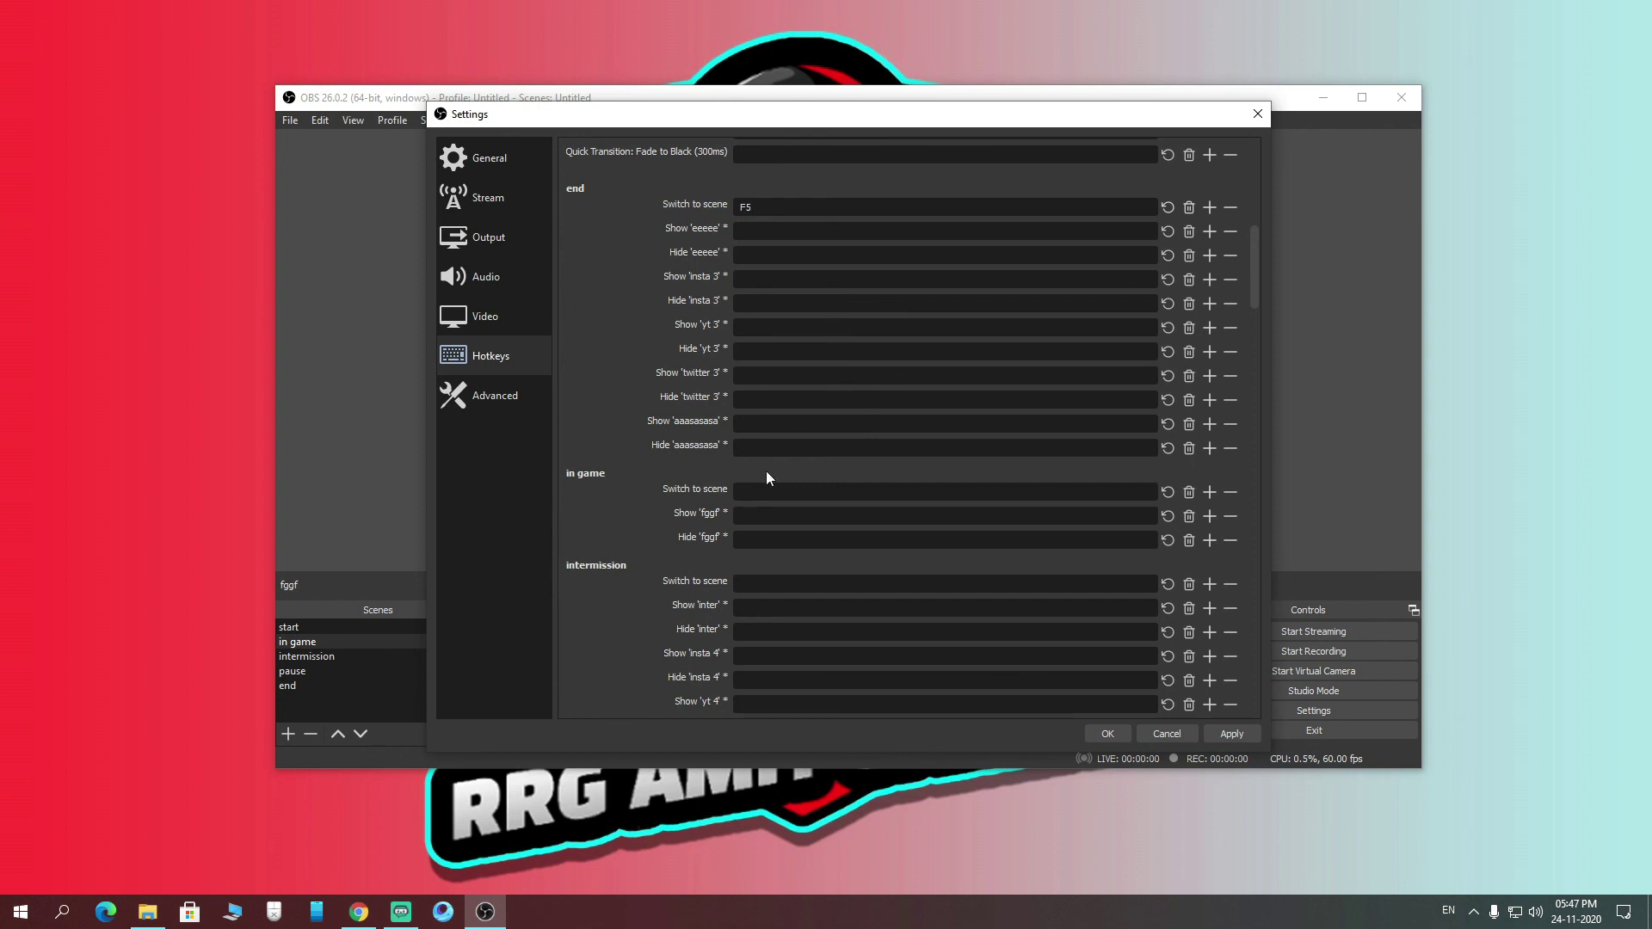
# Assign F5 for switching to the in game scene and F9 for switching to the intermission scene, and save the settings.
pyautogui.click(770, 490)
pyautogui.press('F5')
pyautogui.doubleClick(774, 206)
pyautogui.scroll(-2, 745, 516)
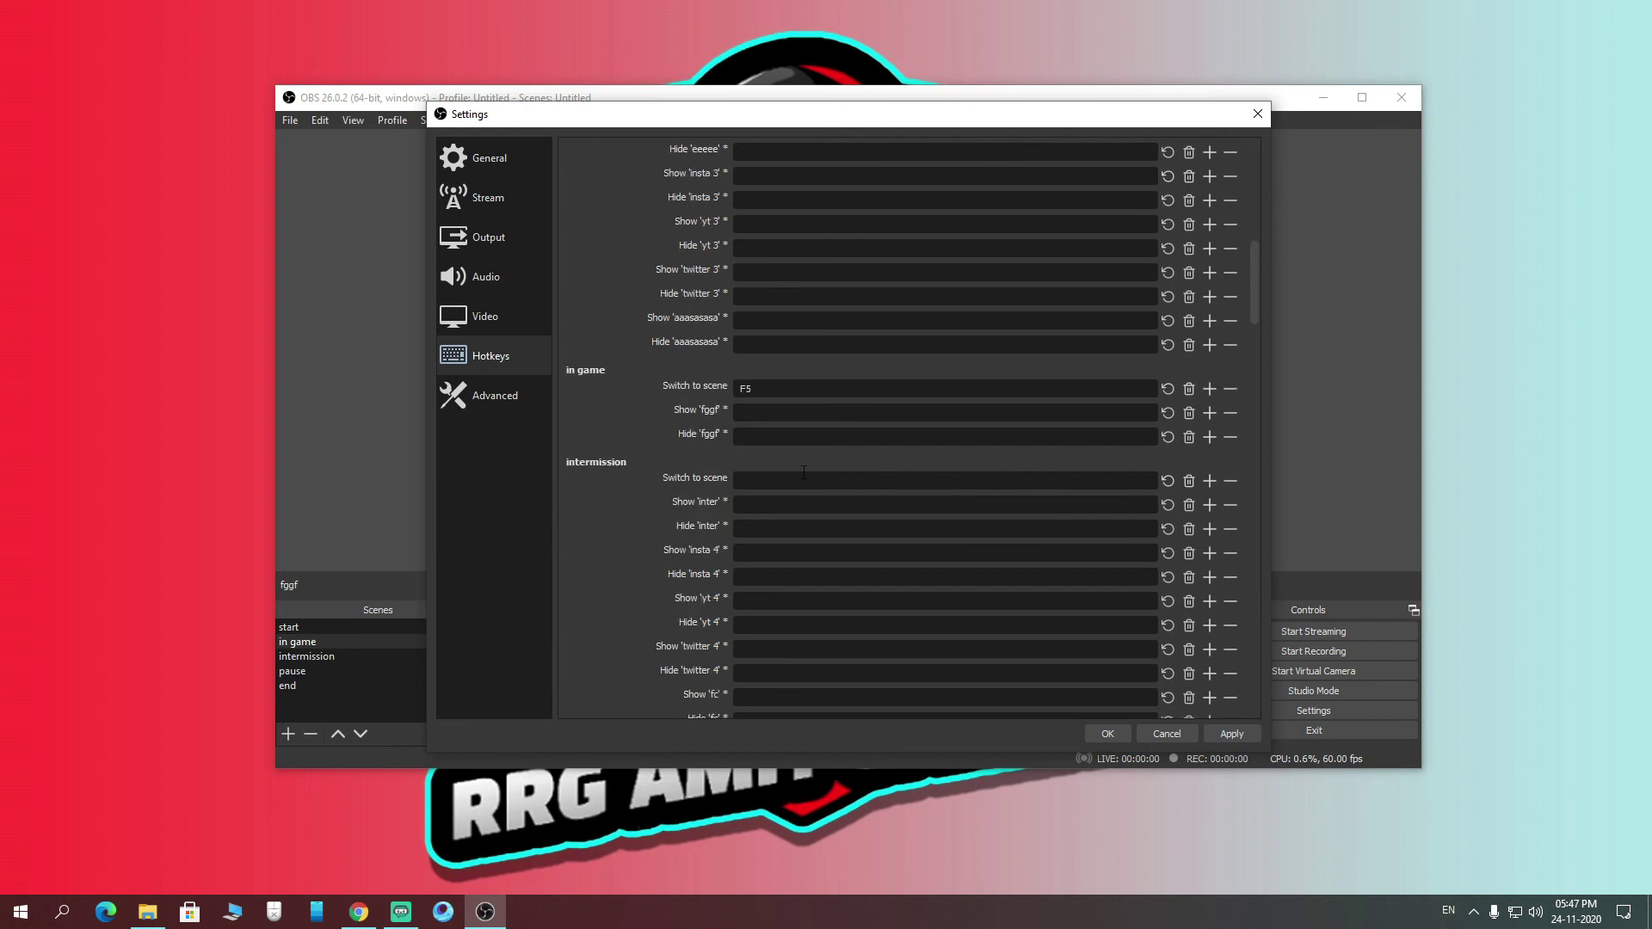
pyautogui.press('F9')
pyautogui.scroll(-4, 635, 612)
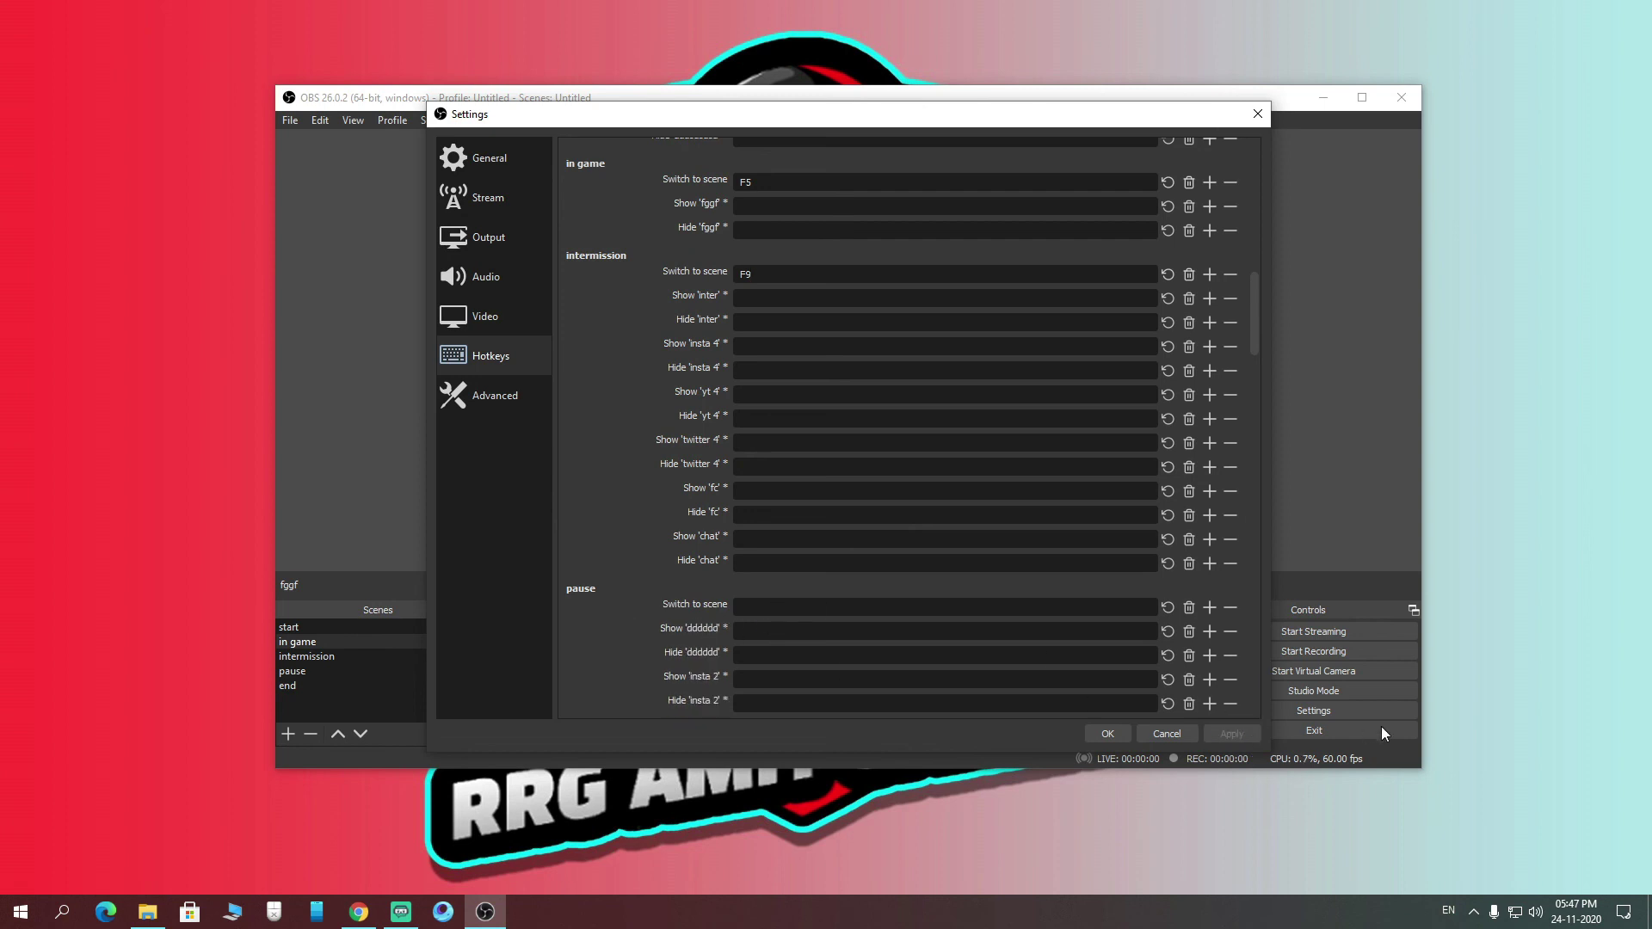
pyautogui.click(1108, 734)
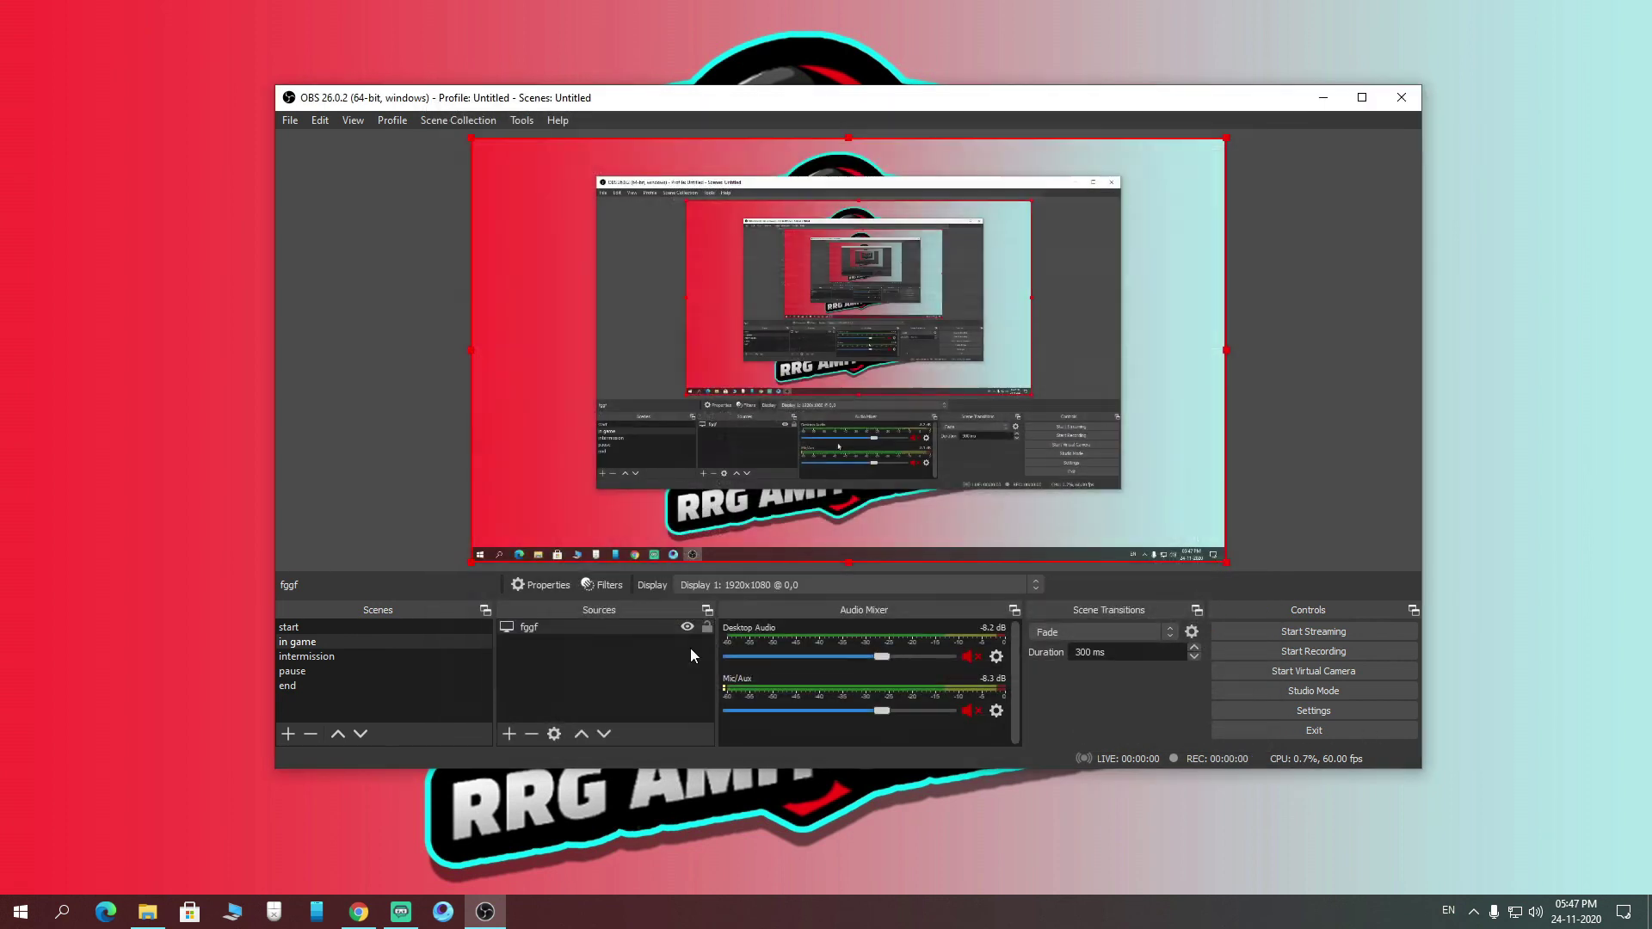
# Test the scene hotkeys by switching between the in game, end and intermission scenes, and return to the in game scene.
pyautogui.click(309, 647)
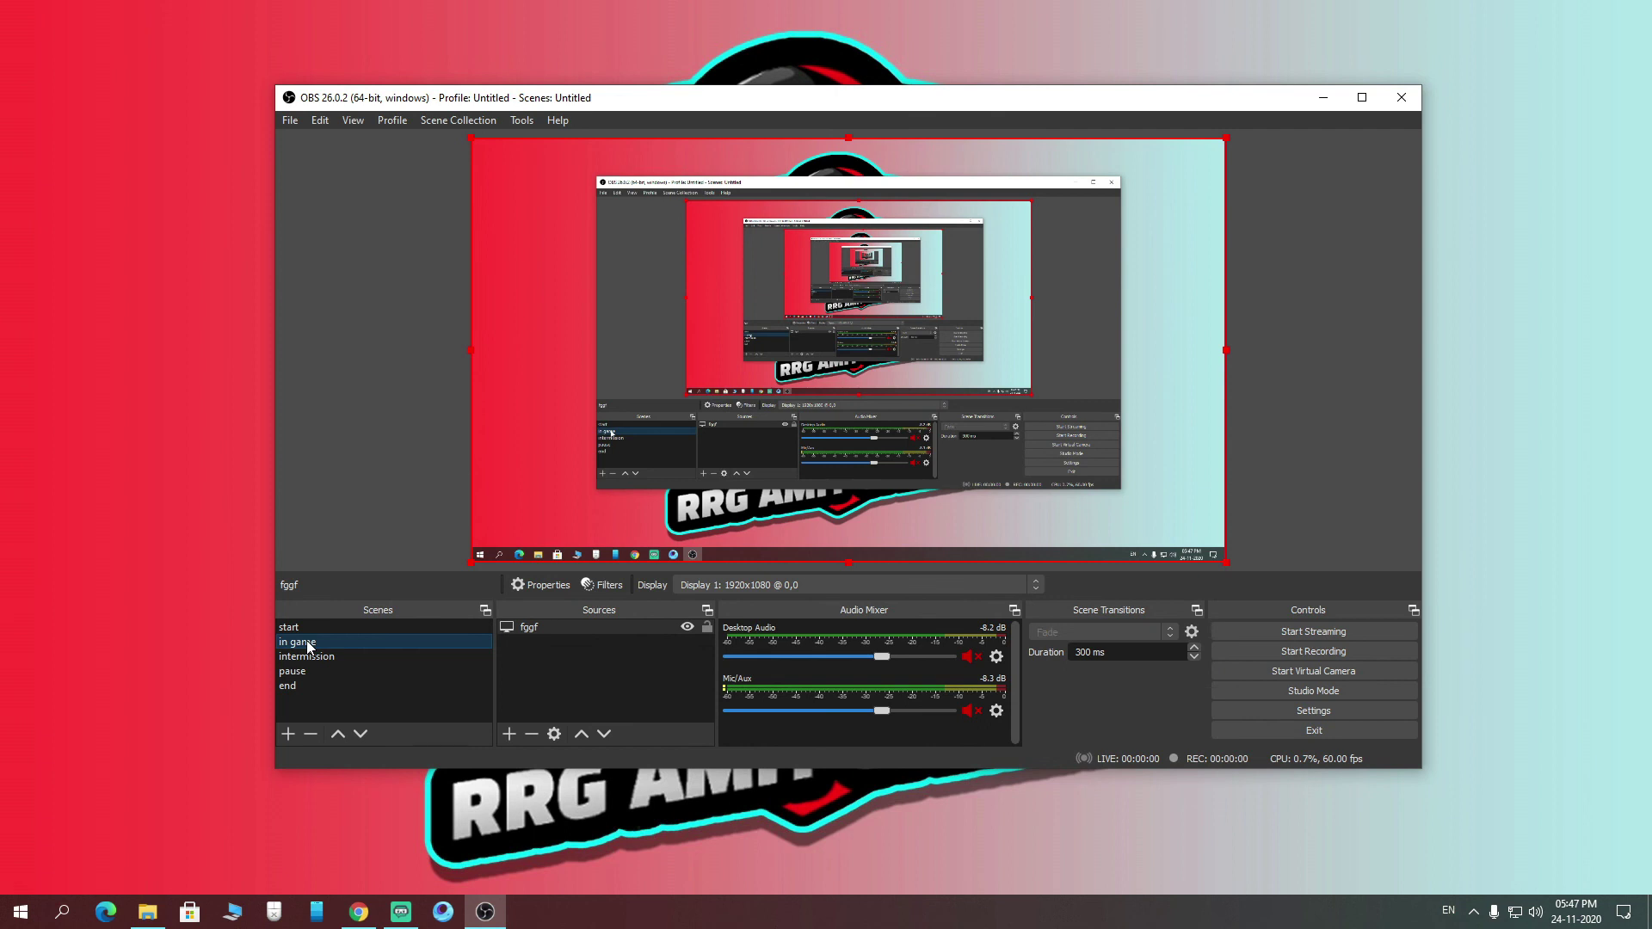
pyautogui.press('F9')
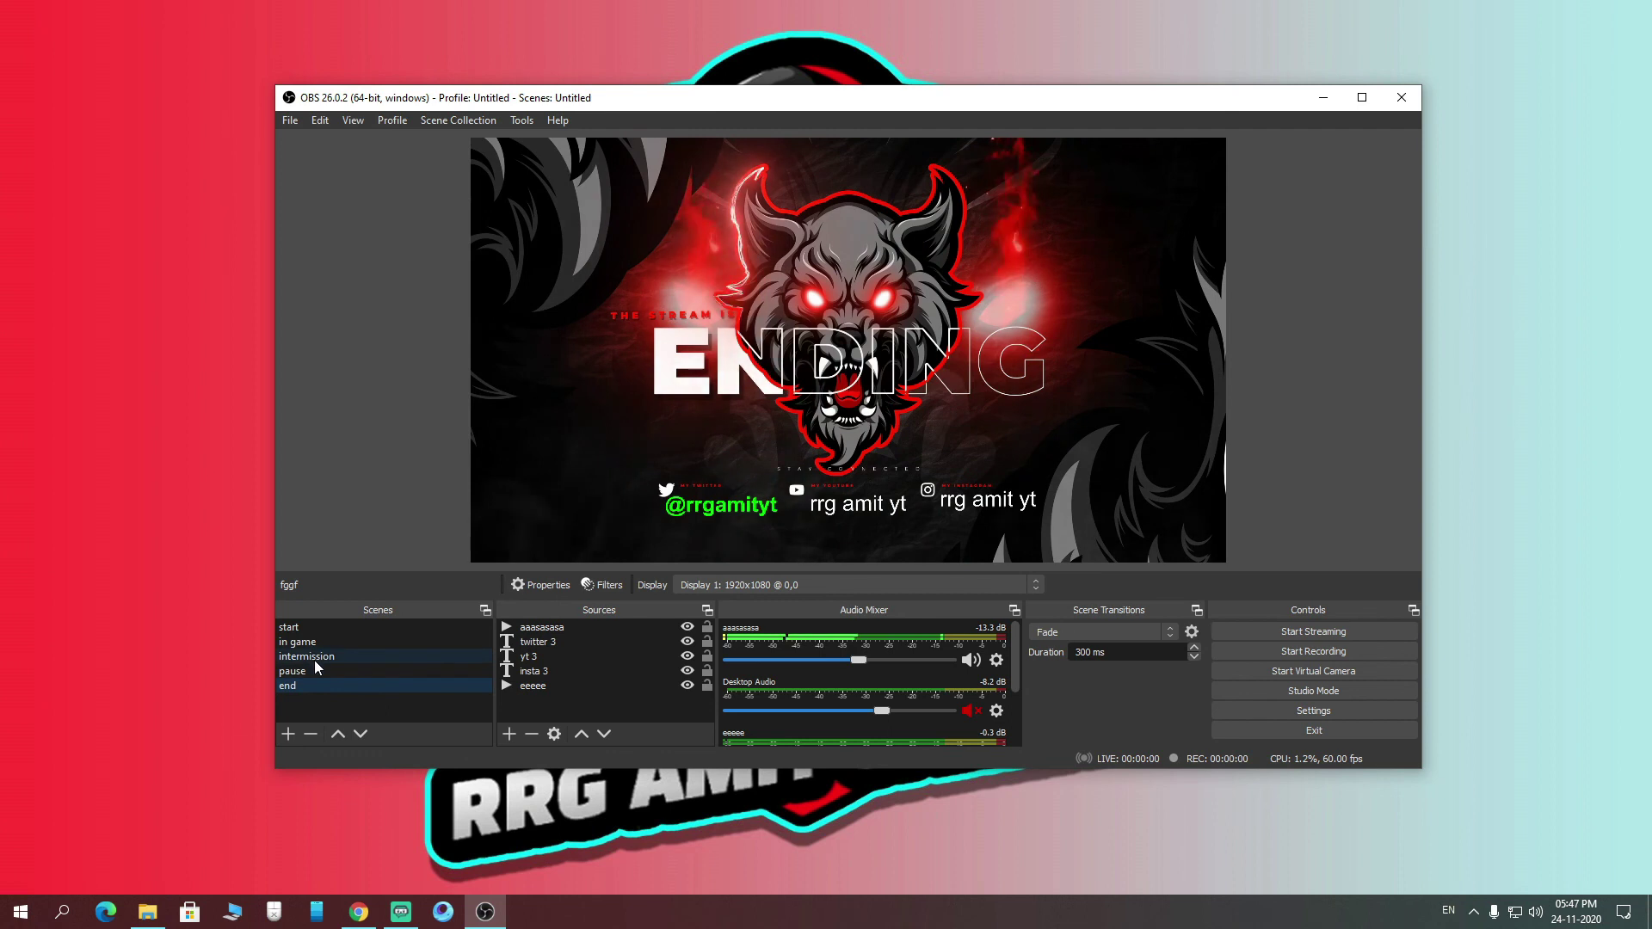
pyautogui.click(309, 647)
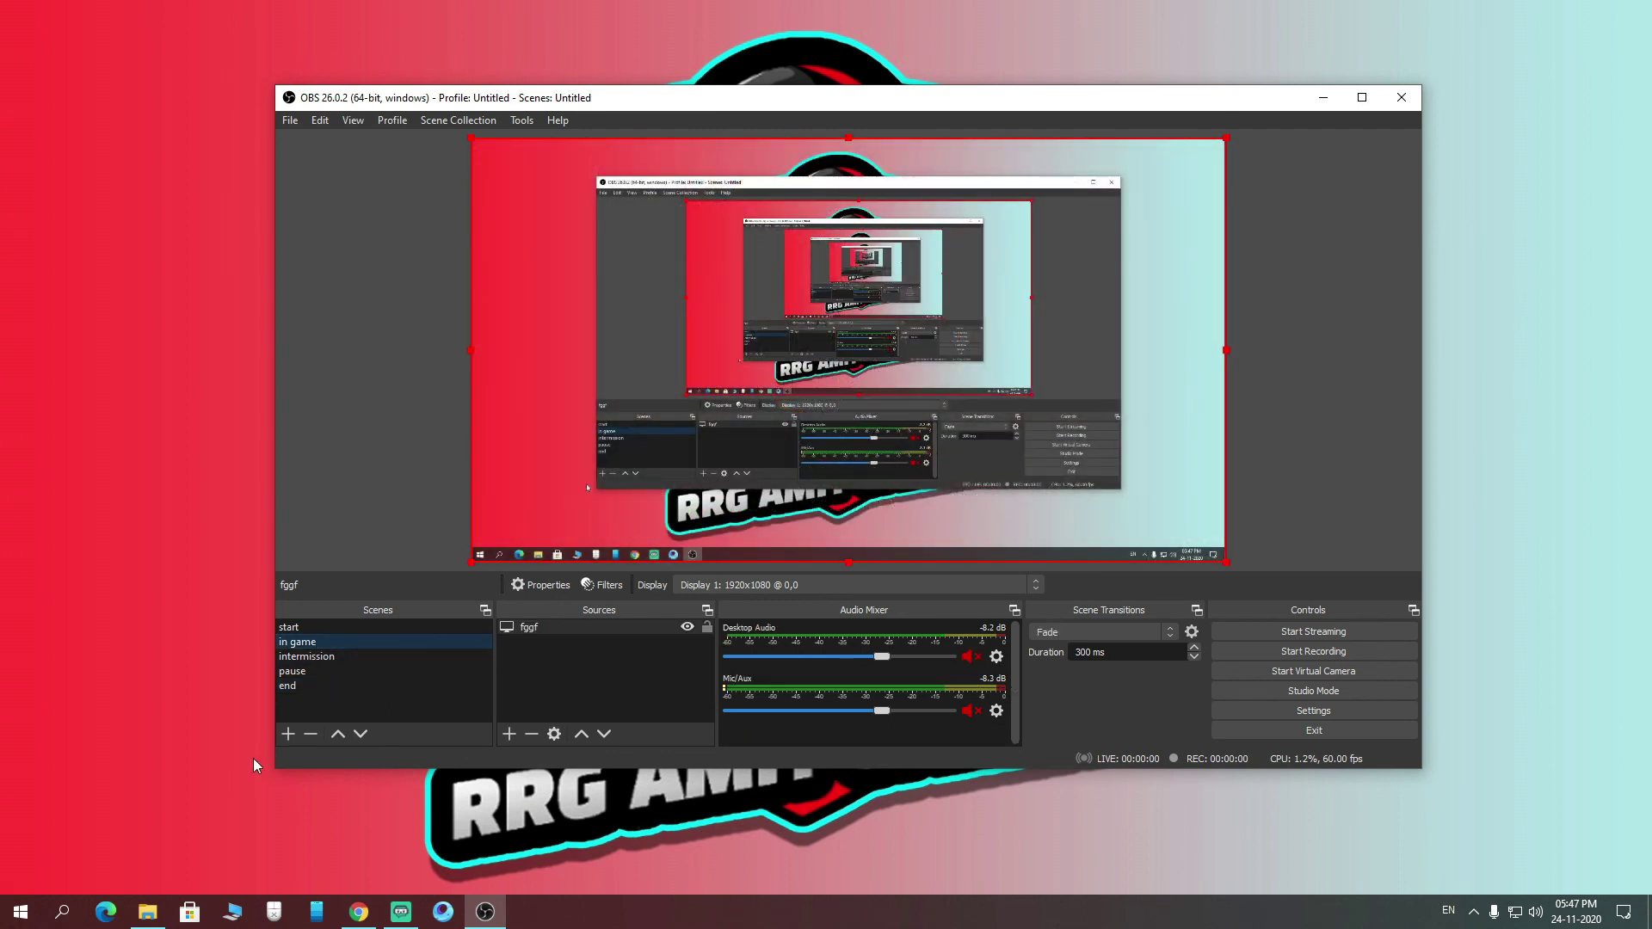
pyautogui.press('F9')
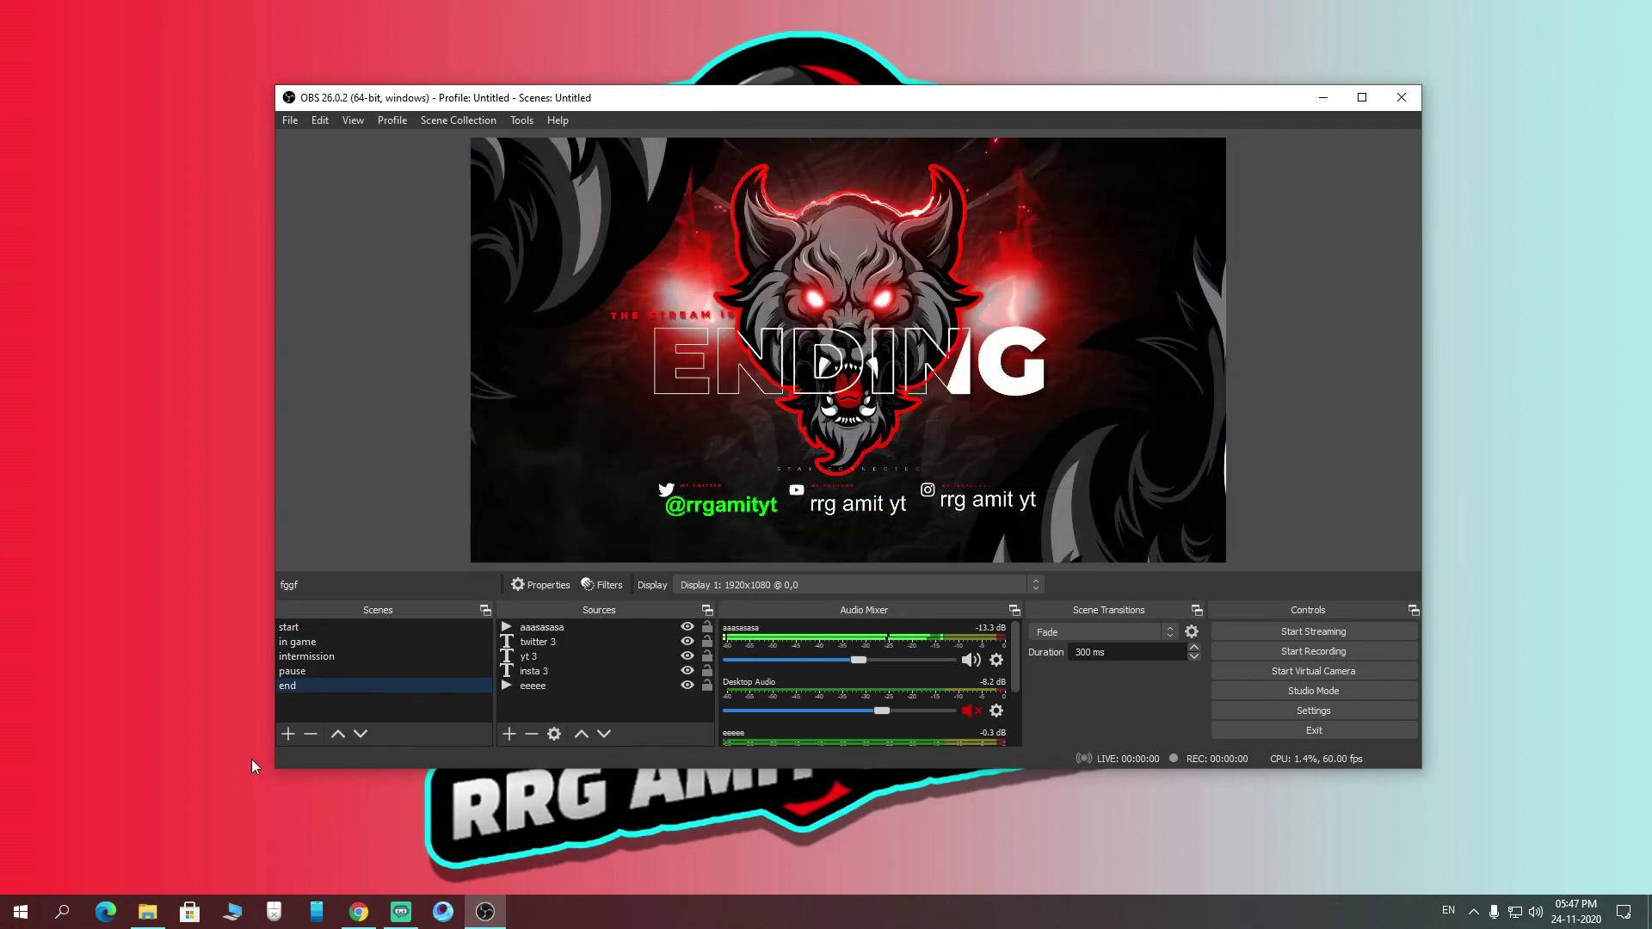
pyautogui.press('F8')
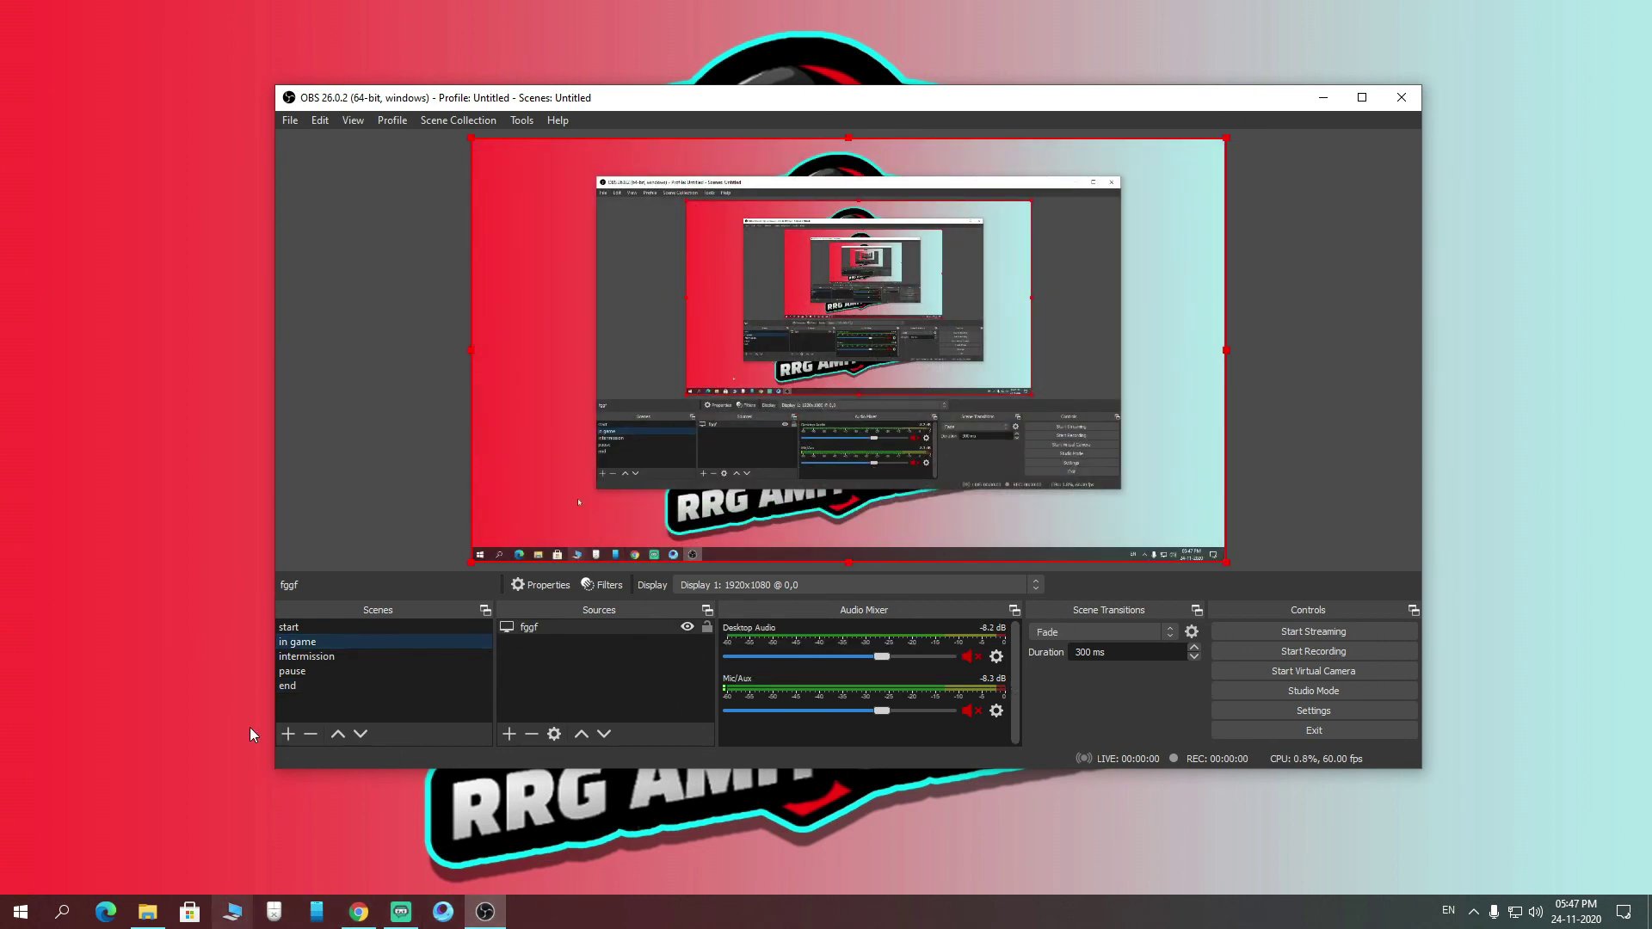
pyautogui.press('F11')
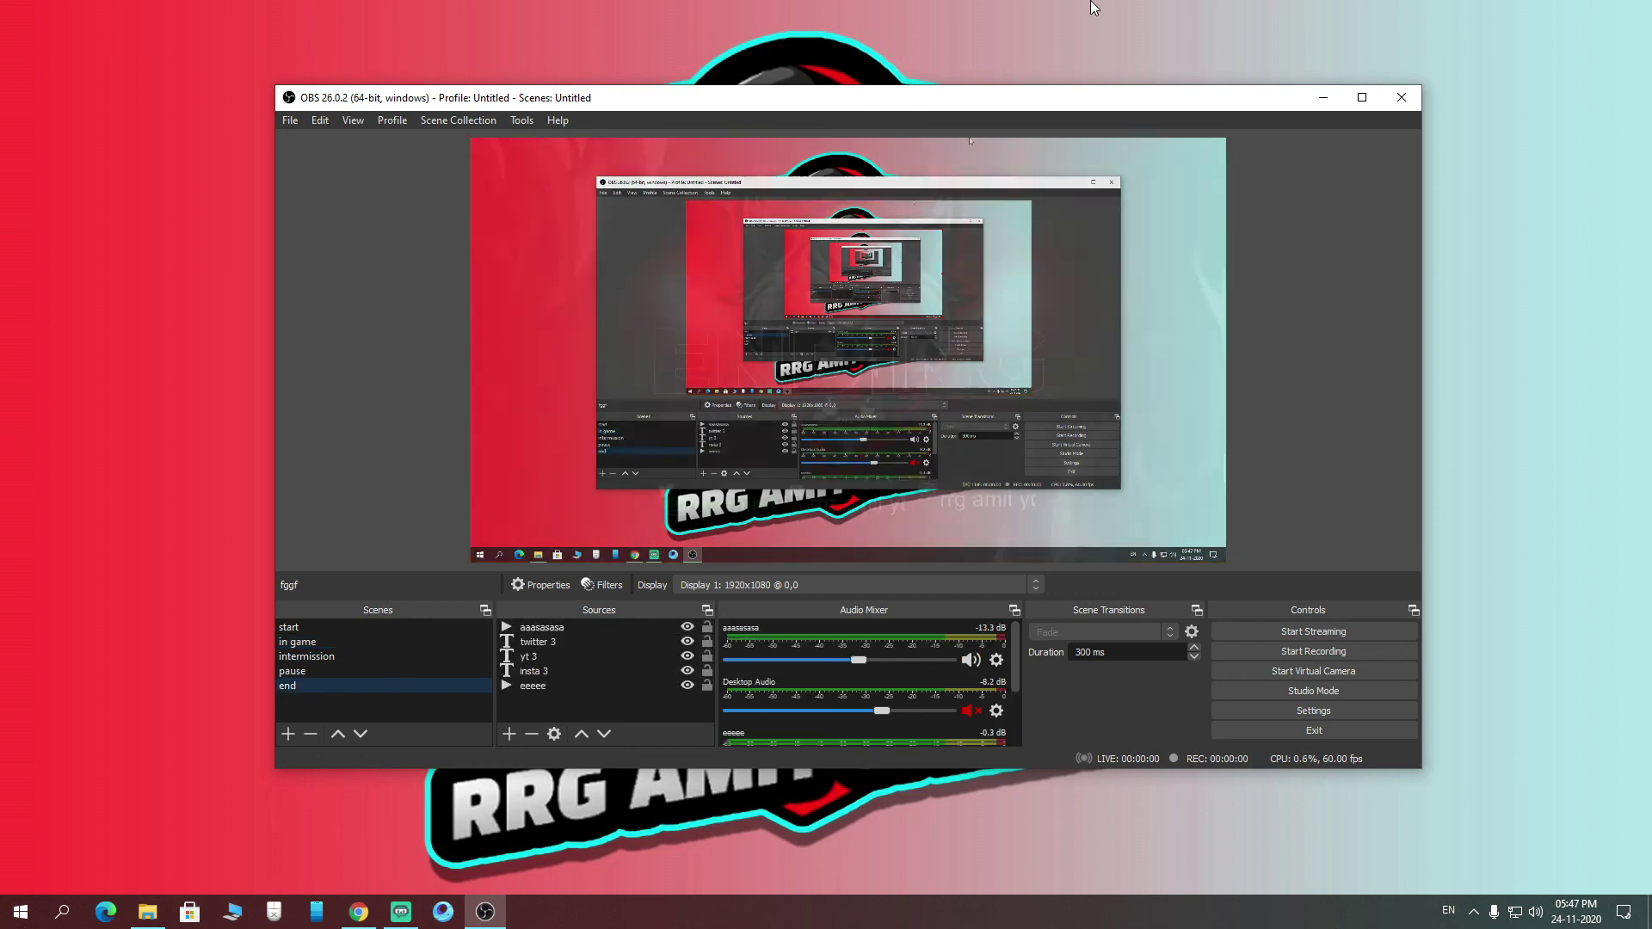
pyautogui.press('F8')
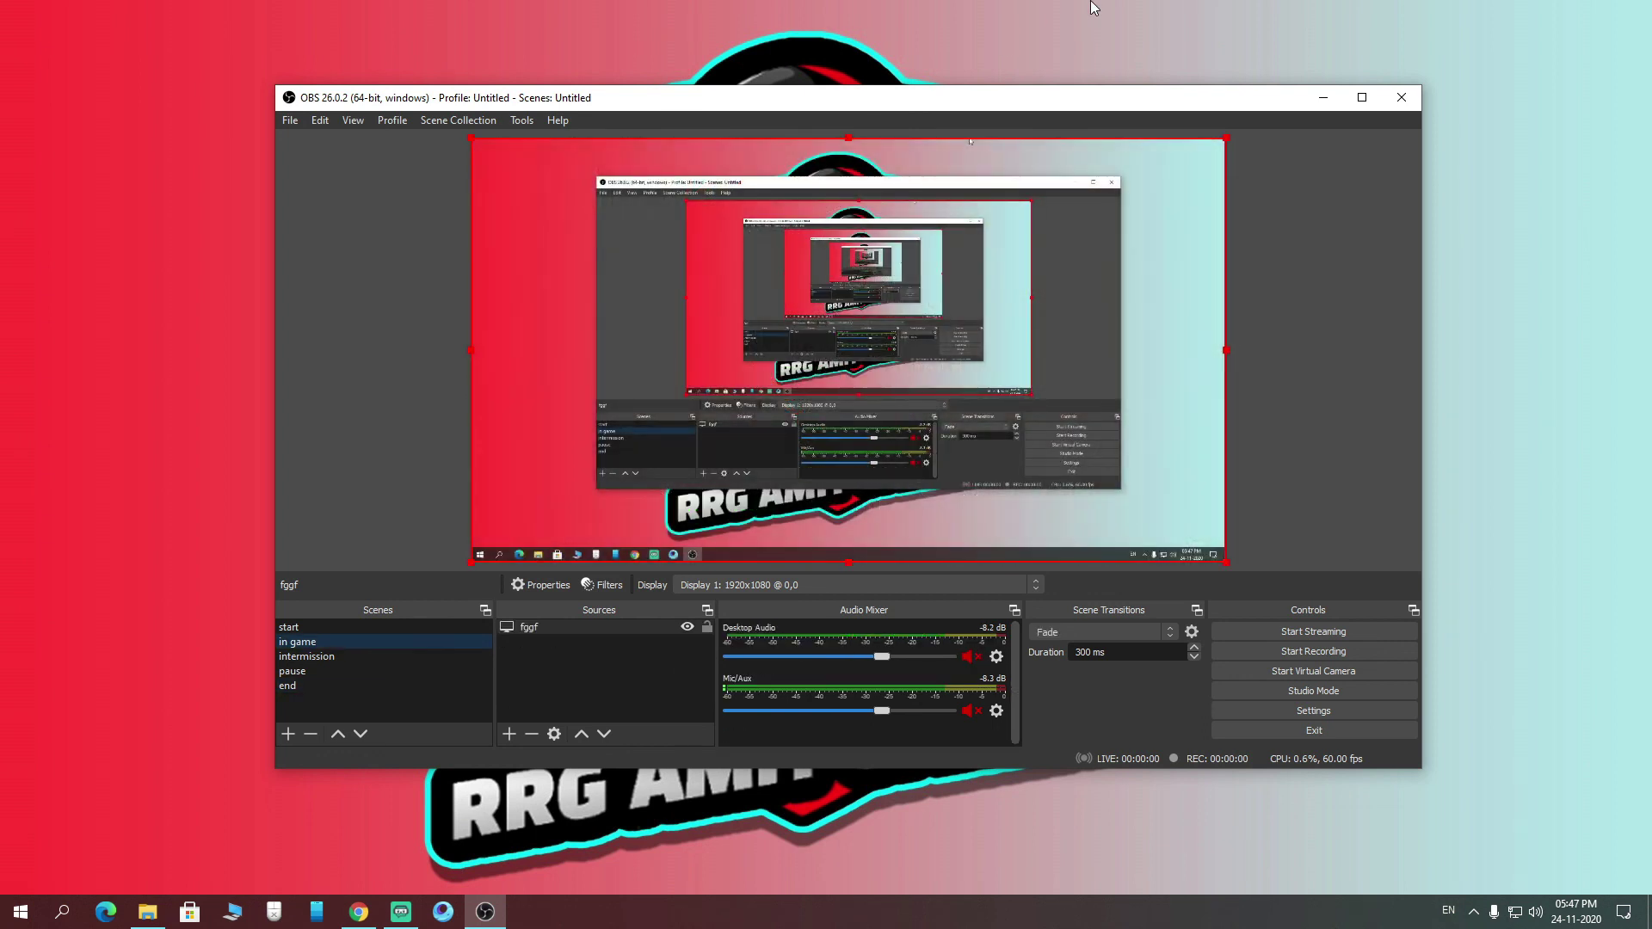
pyautogui.press('F9')
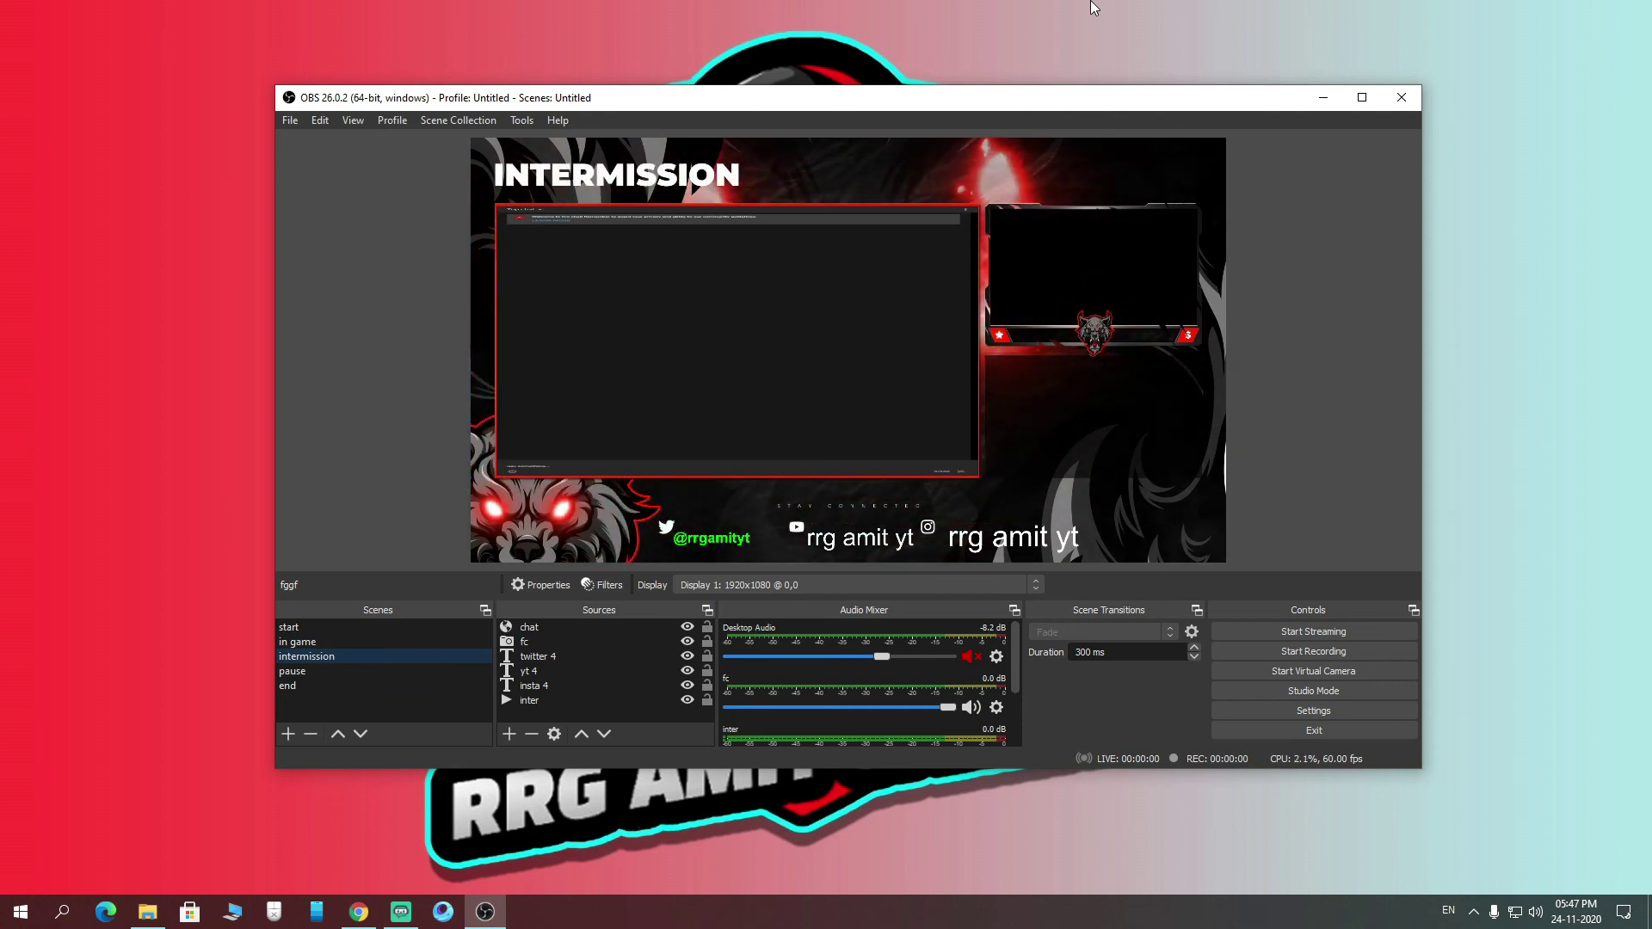
pyautogui.press('F10')
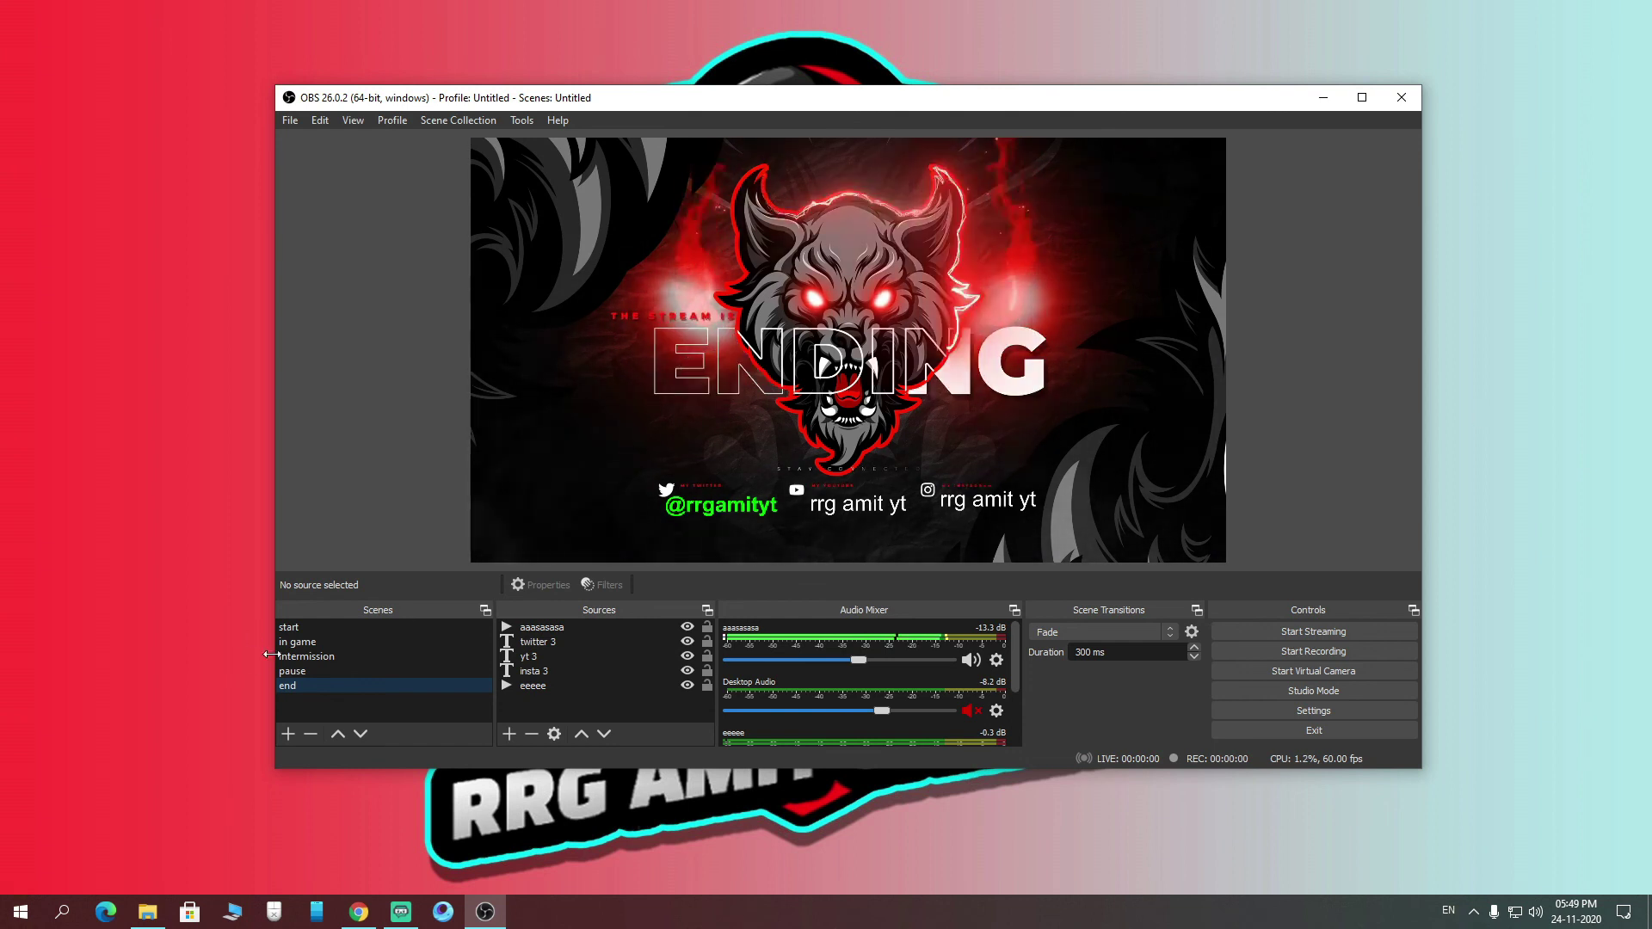
pyautogui.click(396, 642)
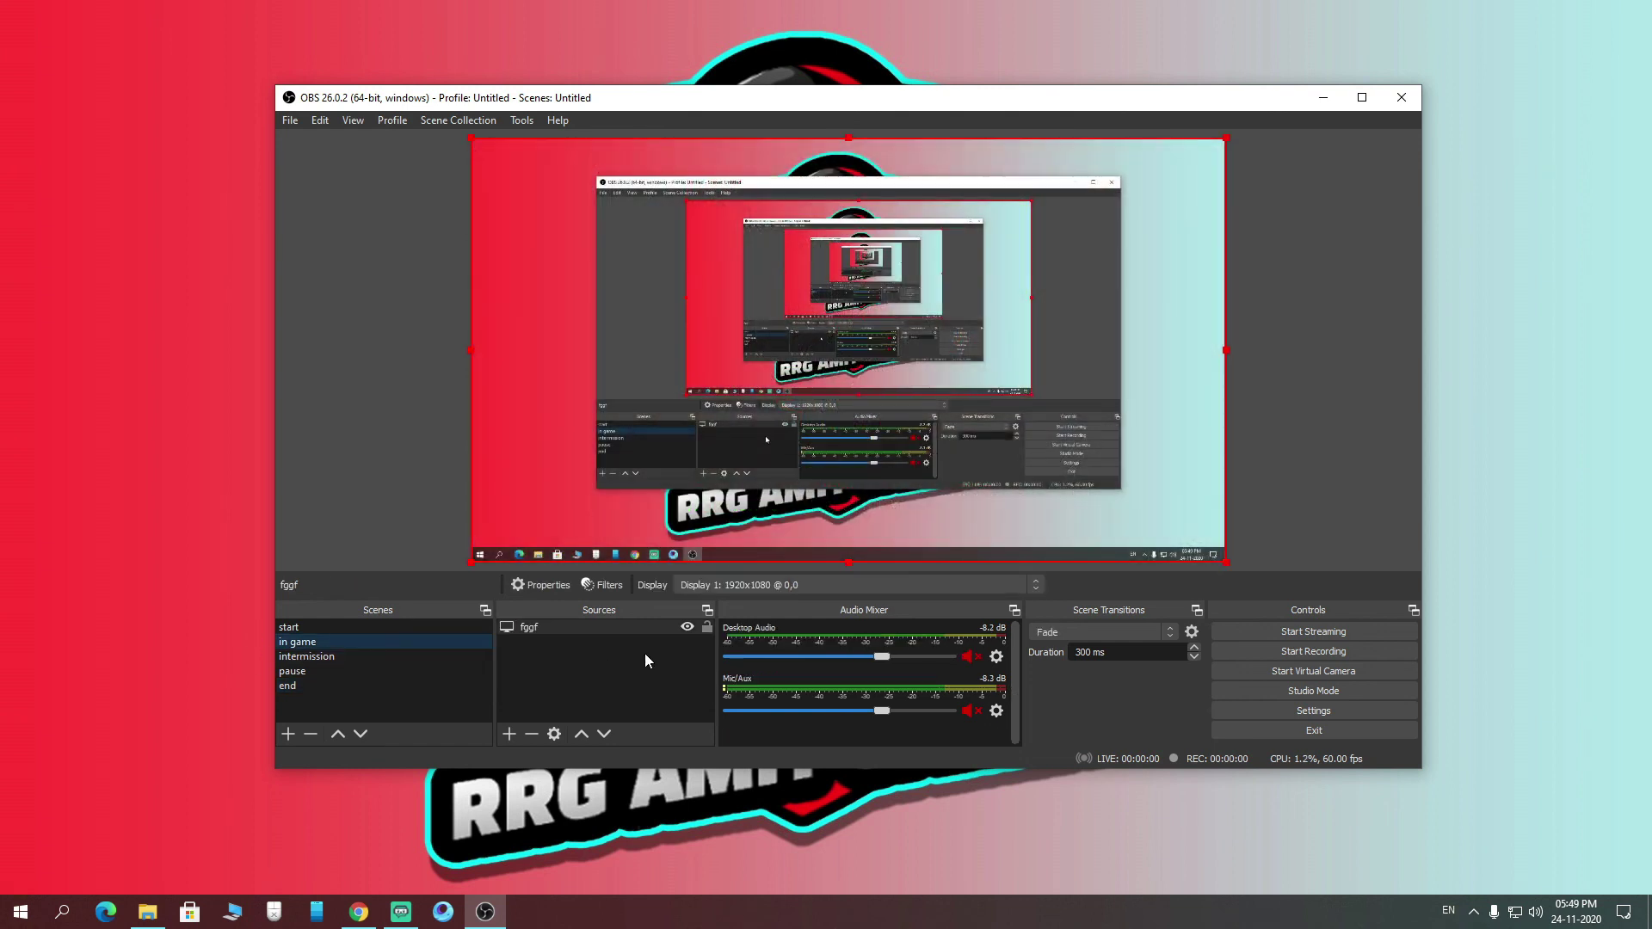